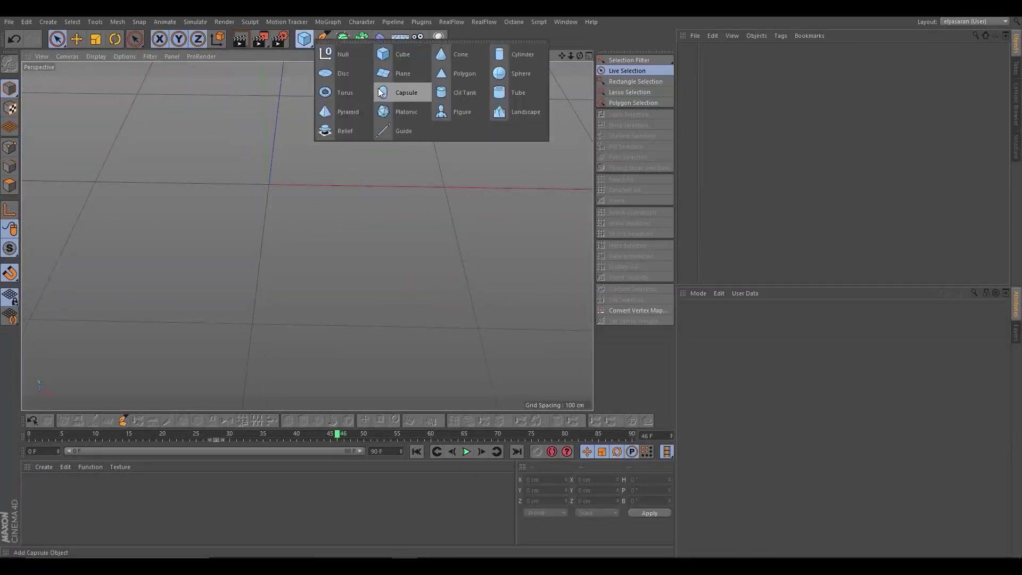
Add a plane and resize it to about 306 × 407 cm
drag(304, 45, 403, 91)
scroll(336, 224, down, 5)
mouse_move(387, 190)
alt+mouse_down()
mouse_move(441, 226)
mouse_move(429, 203)
alt+mouse_up()
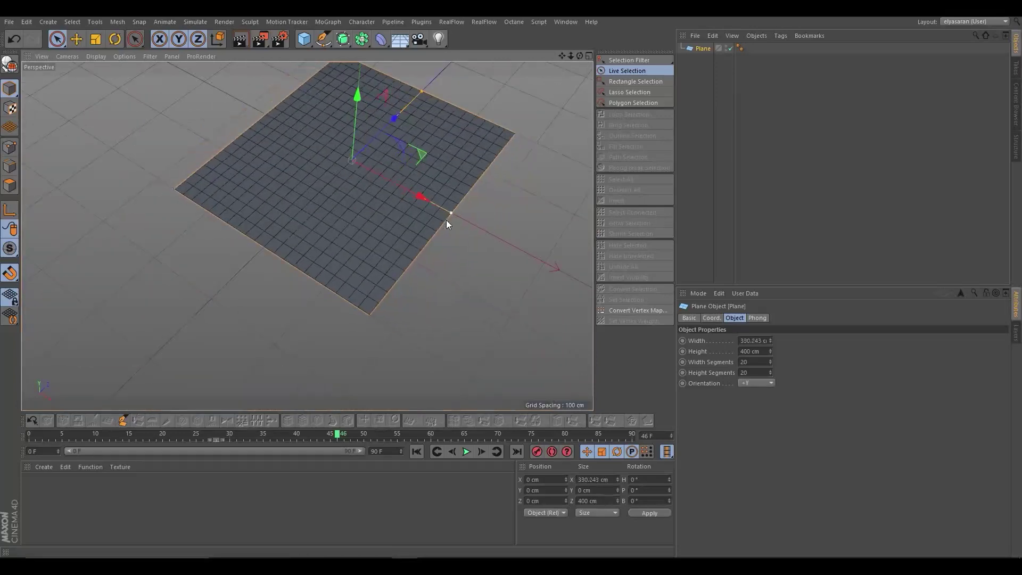
drag(422, 91, 423, 88)
mouse_move(434, 203)
mouse_down()
mouse_move(463, 219)
mouse_move(437, 210)
mouse_up()
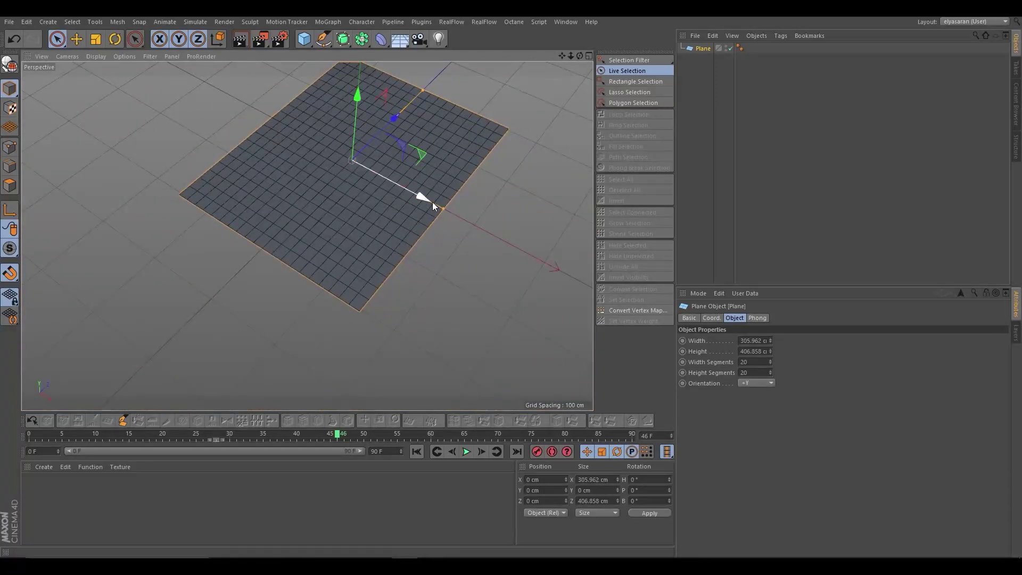
Drop the perfume bottle .3ds file into the viewport to bring up the 3D Studio Import dialog
alt+drag(312, 226, 304, 301)
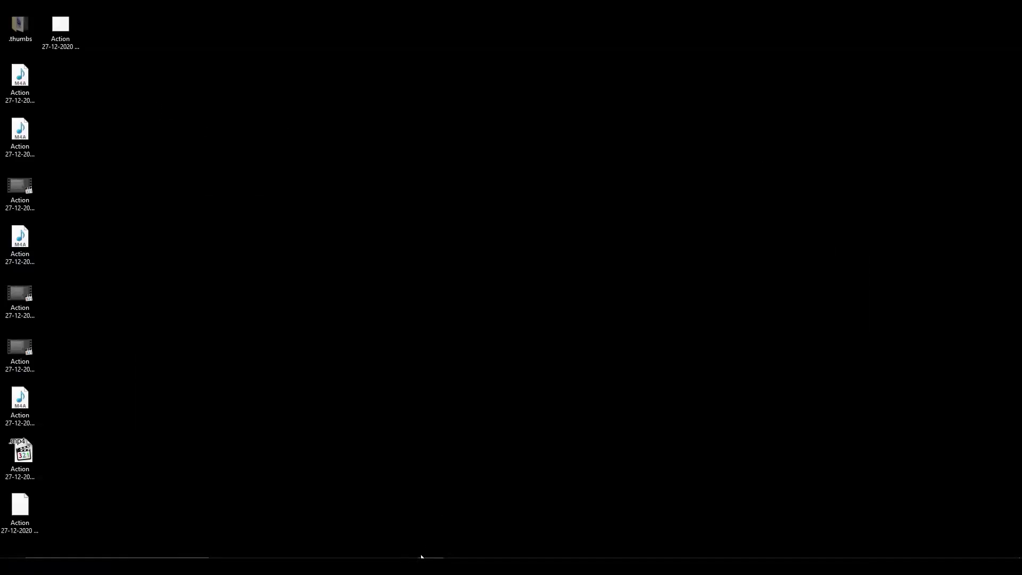
click(414, 555)
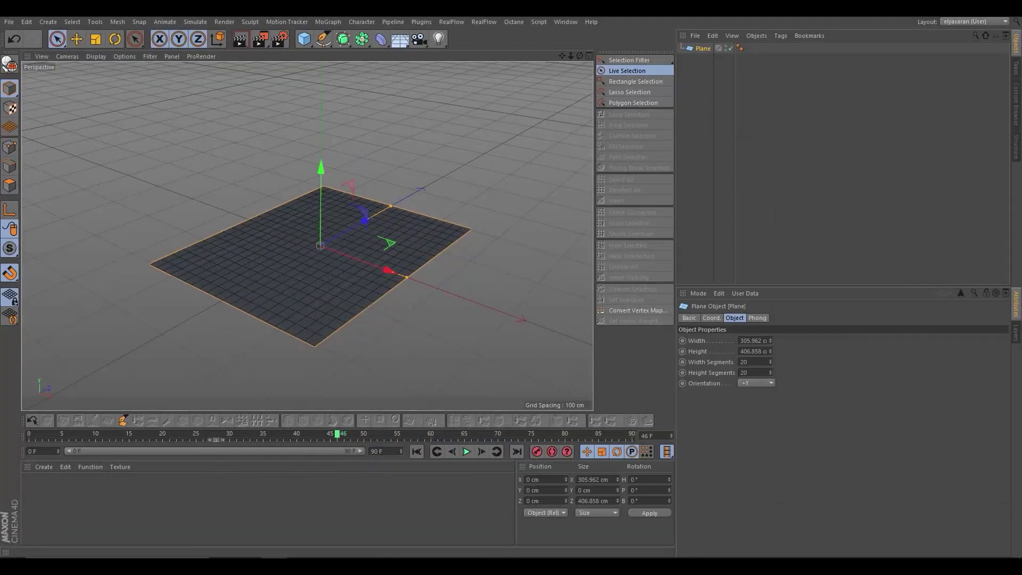
drag(412, 251, 413, 252)
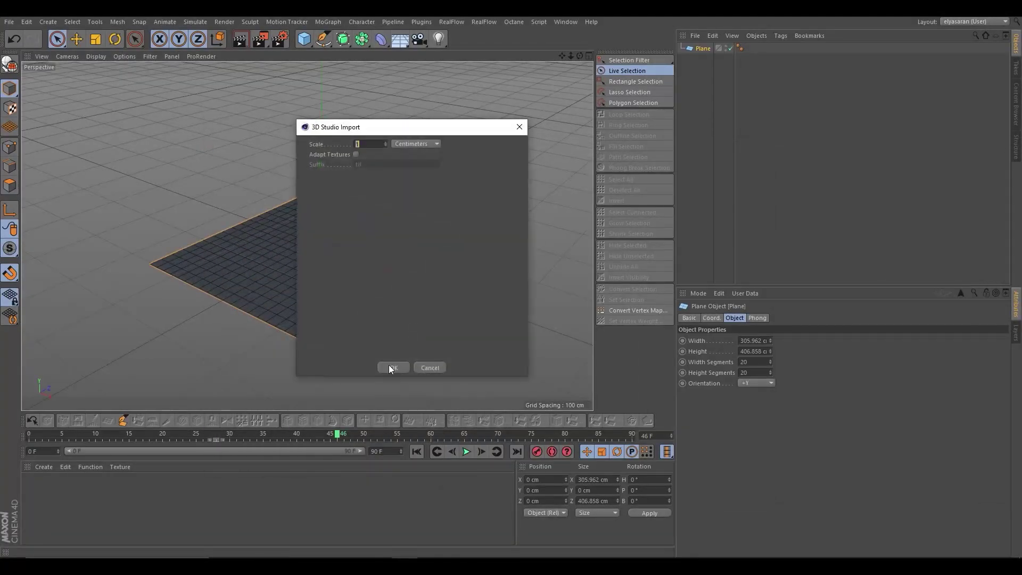
Confirm the 3D Studio import and delete all of the bottle's imported materials
click(379, 366)
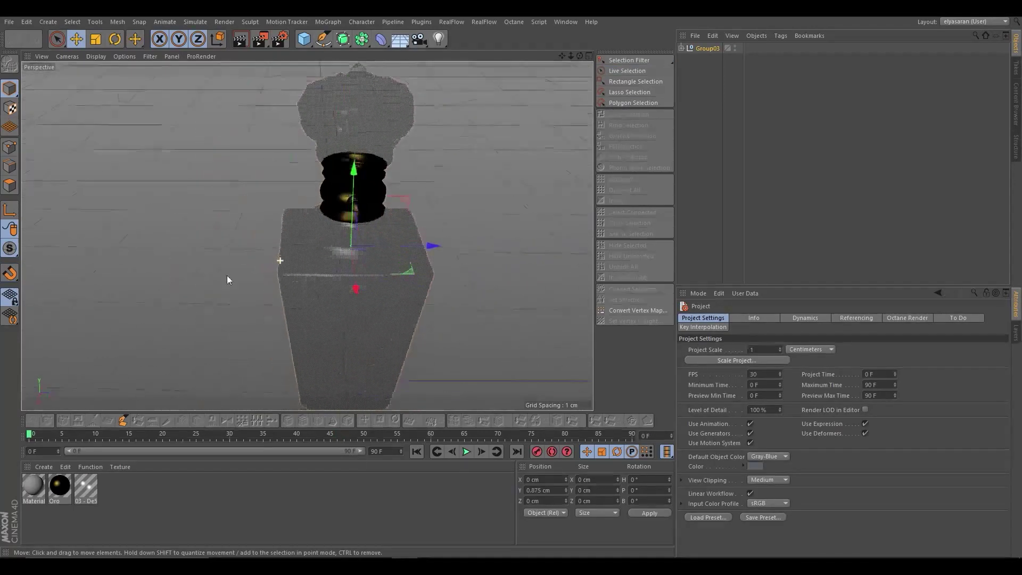
click(60, 485)
key(ctrl+a)
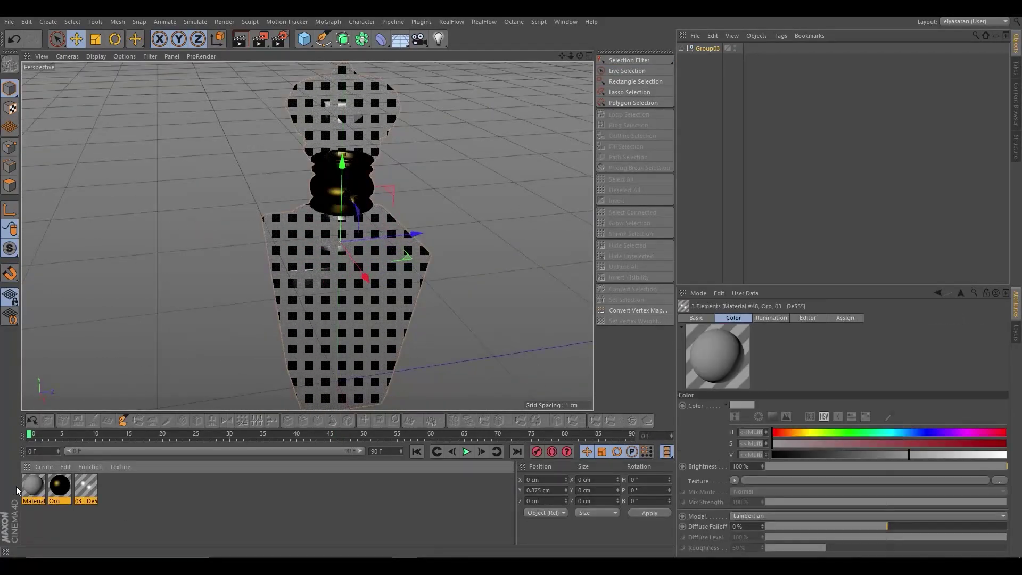
key(Delete)
Delete the texture tags from Group03's parts and select the whole Group03 group
click(681, 48)
click(708, 73)
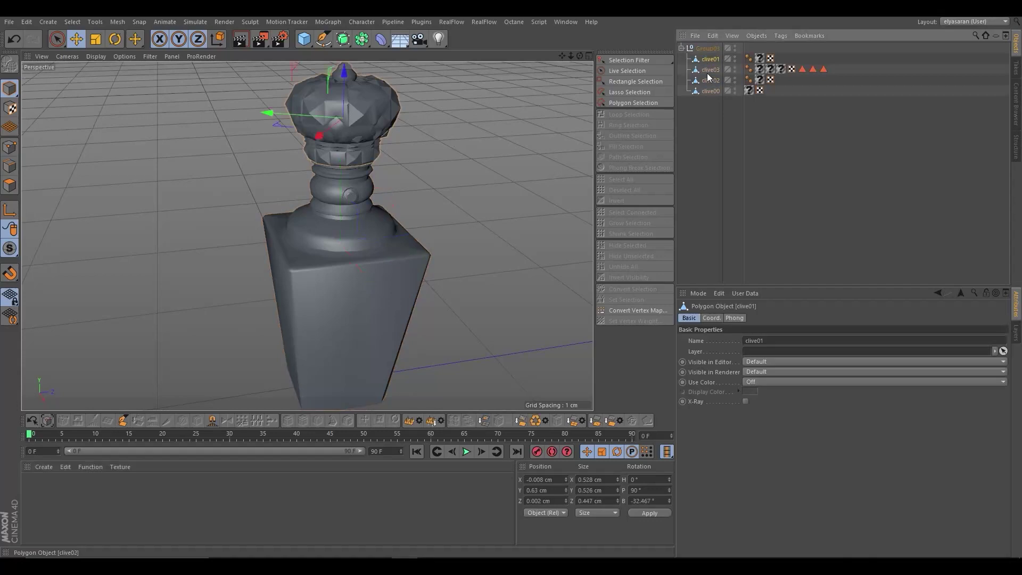
click(710, 87)
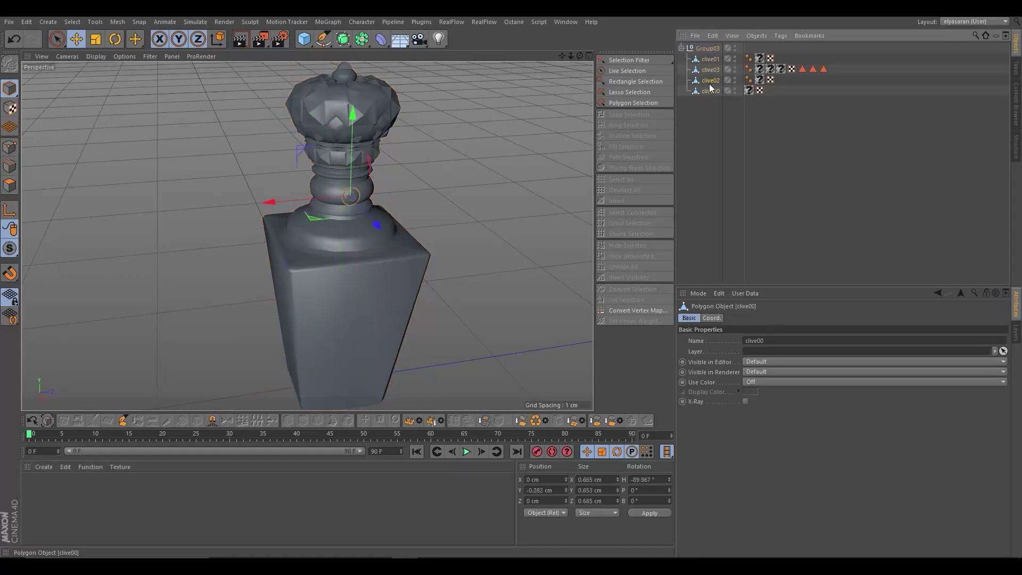
click(760, 79)
ctrl+click(769, 69)
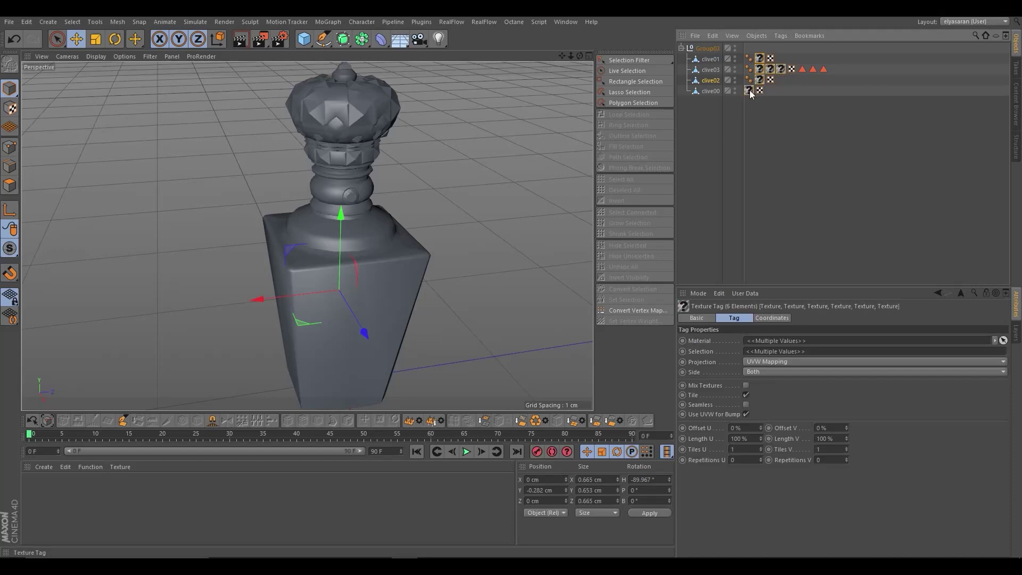
key(Delete)
click(706, 49)
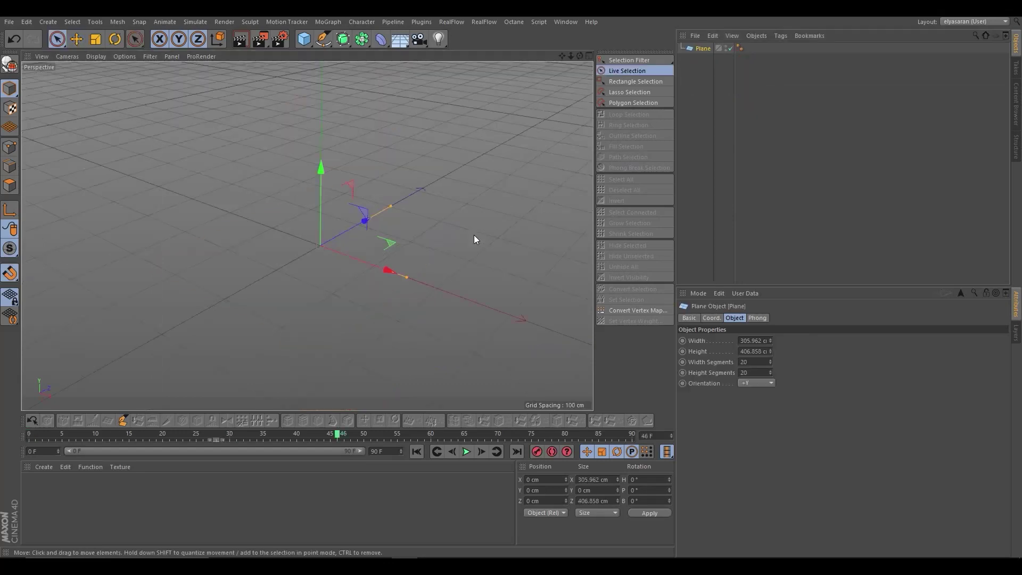
Bring Group03 into the plane scene, raise it, and scale it up to about 222%
key(alt+g)
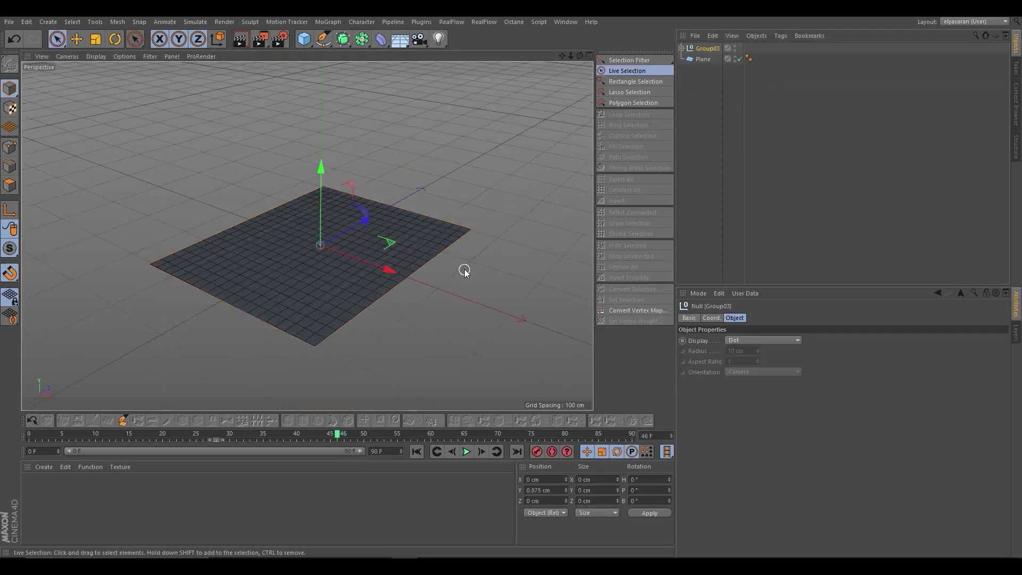
drag(320, 194, 321, 139)
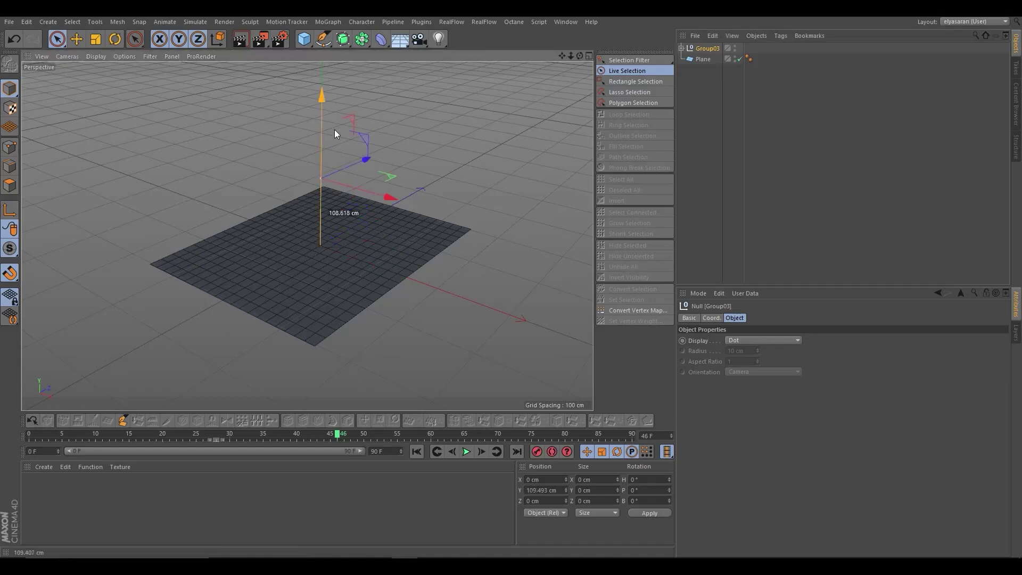
click(95, 38)
drag(322, 186, 252, 256)
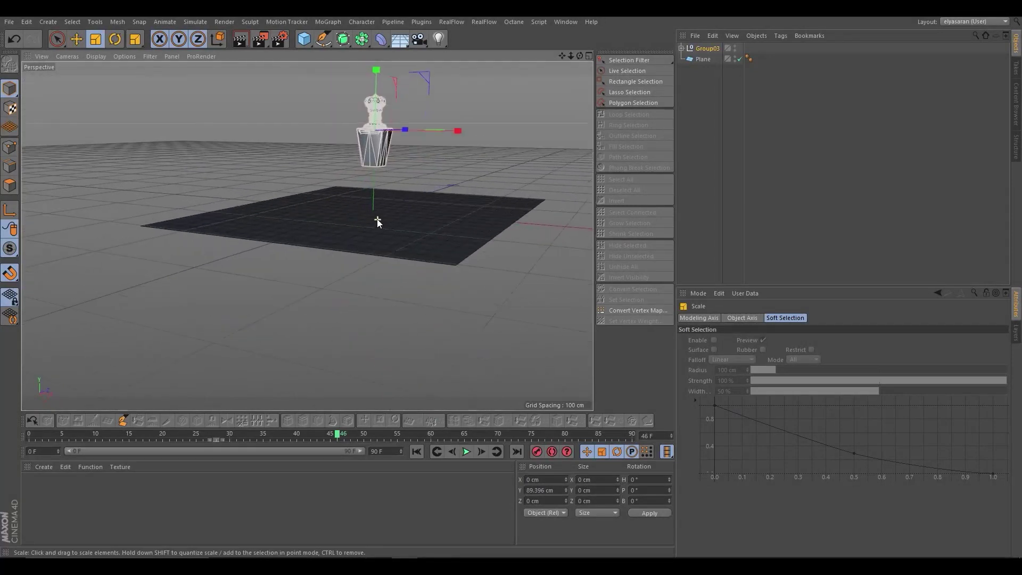
alt+drag(378, 223, 350, 278)
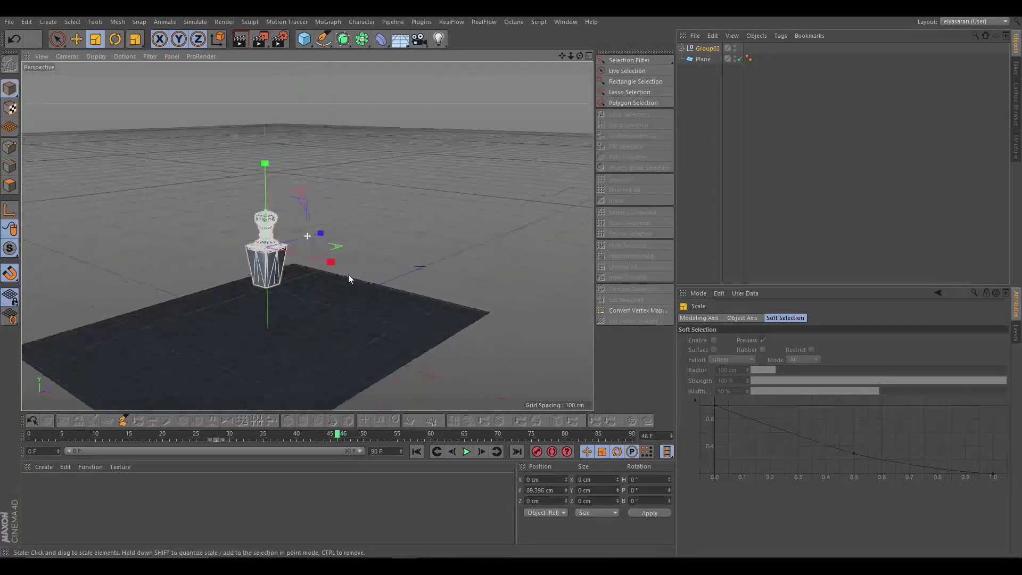
Rotate the bottle onto its side at P -90° and adjust its height above the plane
key(r)
drag(202, 204, 258, 201)
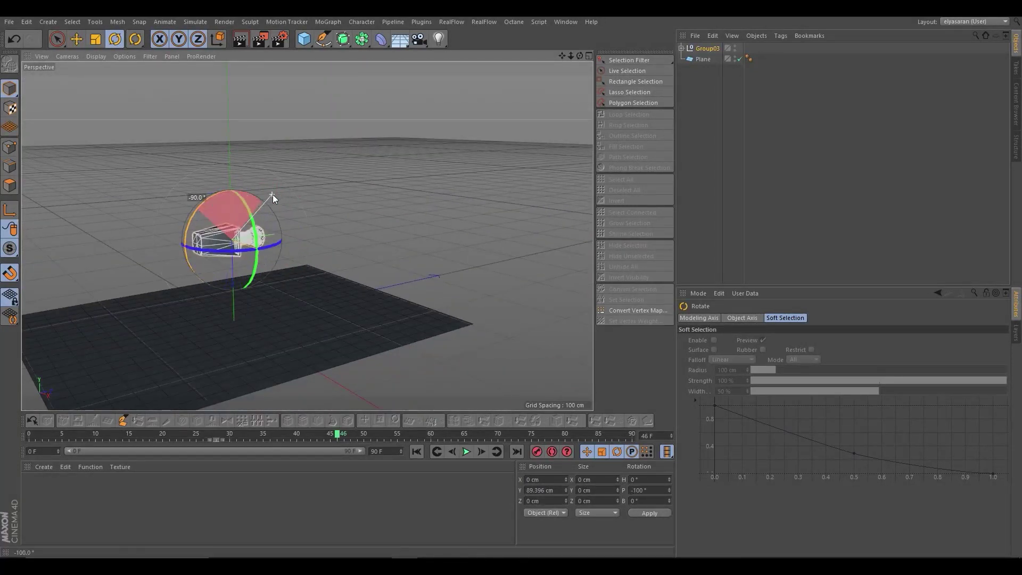
key(space)
drag(234, 306, 238, 336)
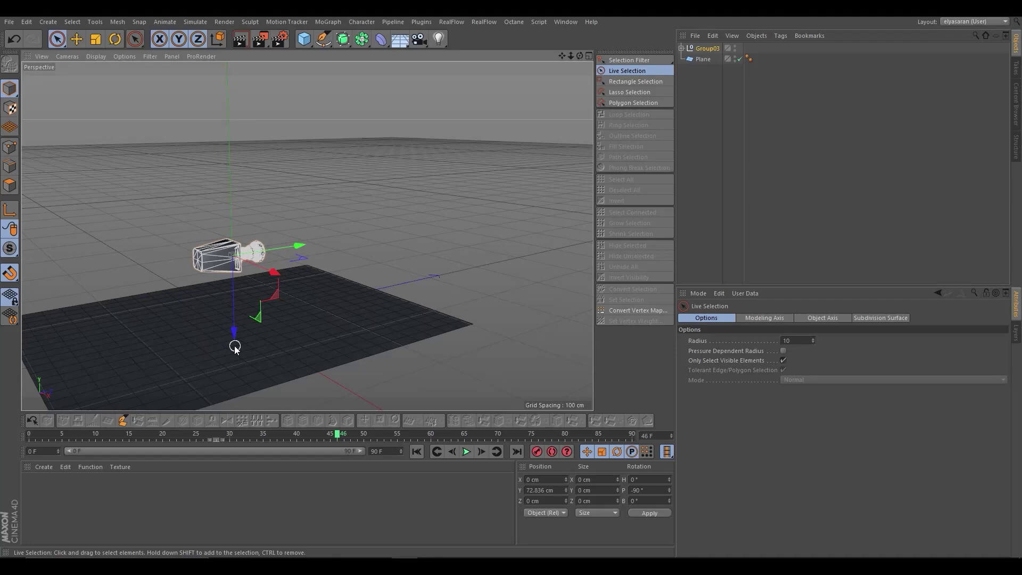
mouse_move(219, 360)
alt+mouse_down()
mouse_move(350, 318)
mouse_move(413, 322)
mouse_move(338, 335)
mouse_move(386, 305)
mouse_move(396, 206)
mouse_move(327, 232)
mouse_move(336, 293)
mouse_move(284, 196)
mouse_move(445, 209)
mouse_move(342, 217)
mouse_move(331, 290)
mouse_move(267, 159)
mouse_move(338, 270)
alt+mouse_up()
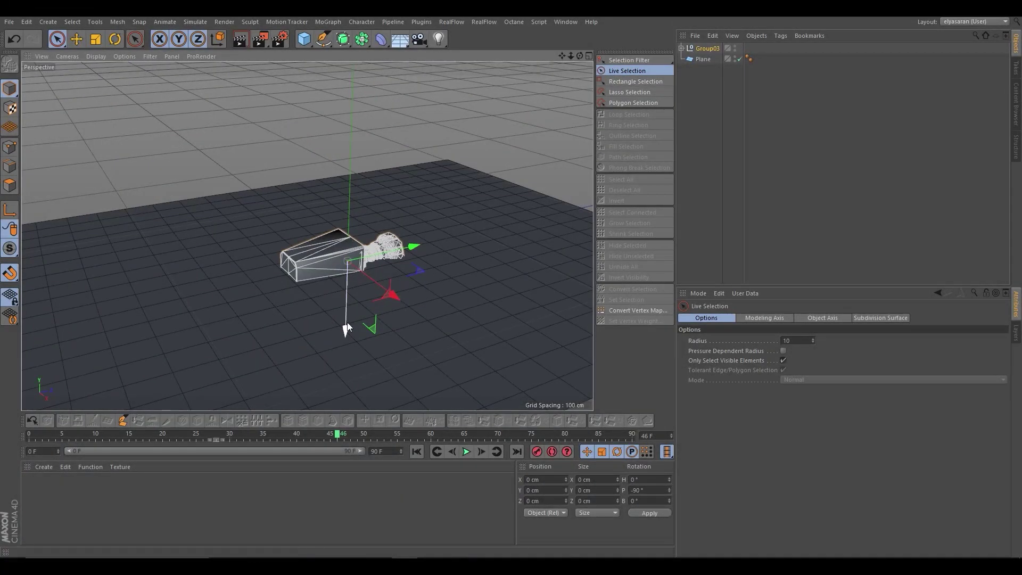
drag(346, 328, 363, 245)
Add a Collision deformer as a child of the Plane
click(379, 41)
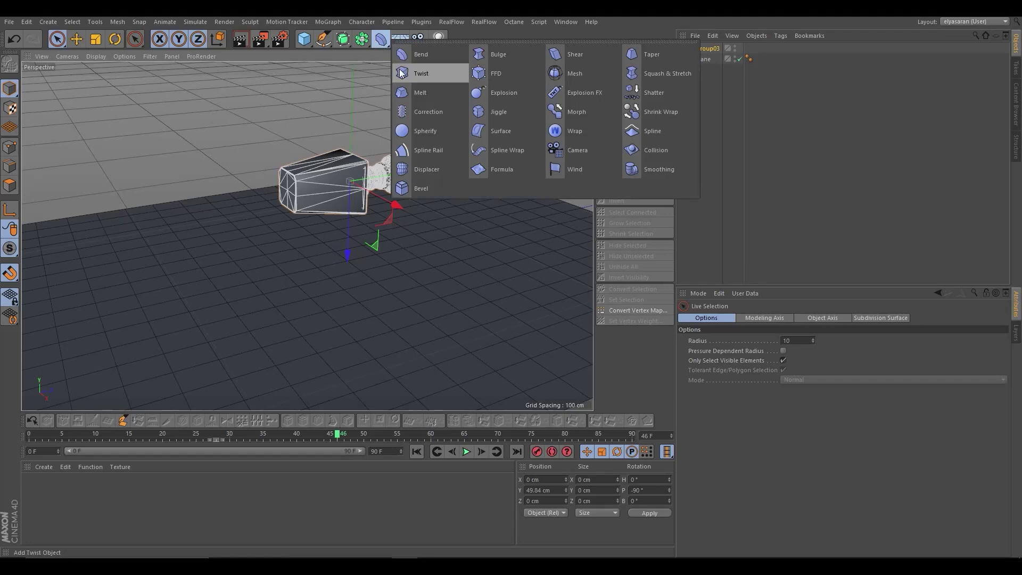
click(637, 151)
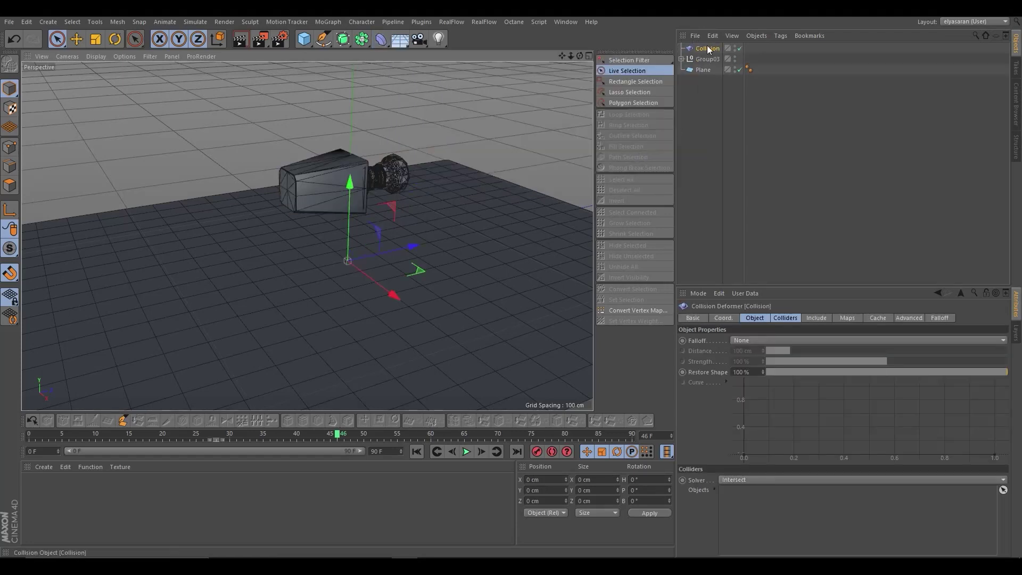
drag(706, 47, 703, 69)
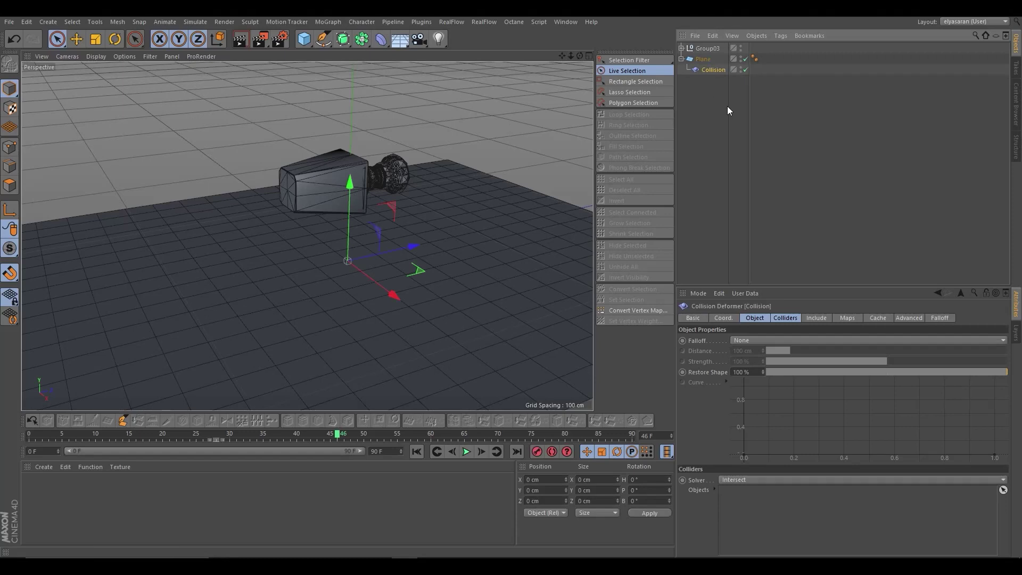
Reposition Group03 to hover about 61.5 cm above the plane and expand its parts
click(707, 48)
drag(348, 235, 367, 334)
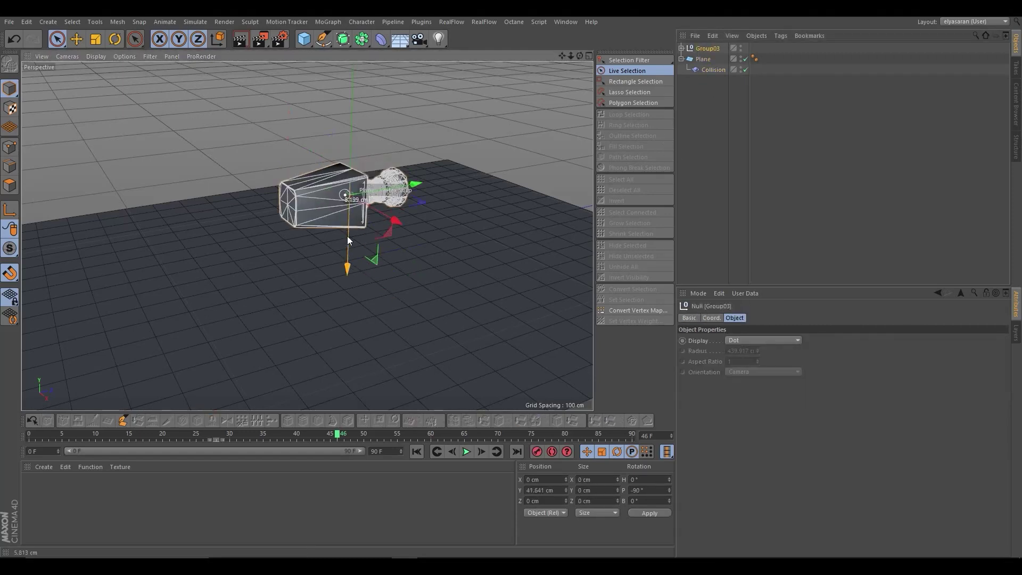
mouse_move(382, 393)
mouse_down()
mouse_move(377, 301)
mouse_move(391, 203)
mouse_up()
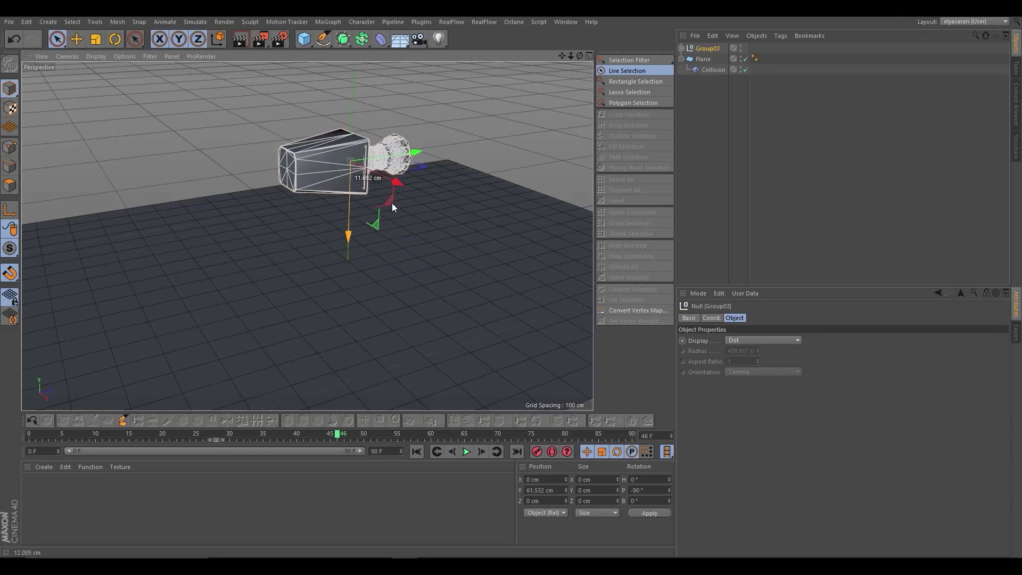
click(713, 69)
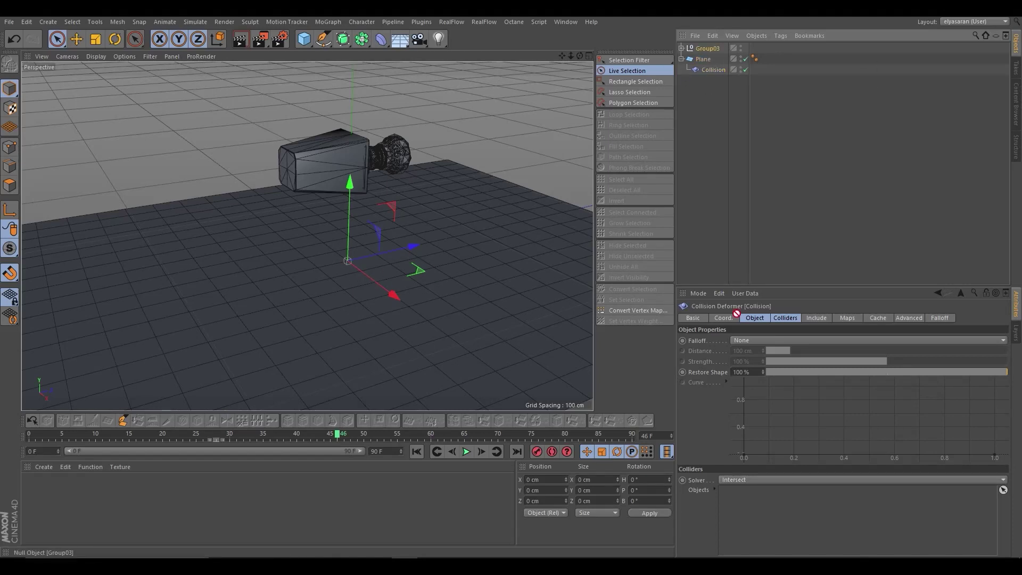
click(706, 104)
click(682, 49)
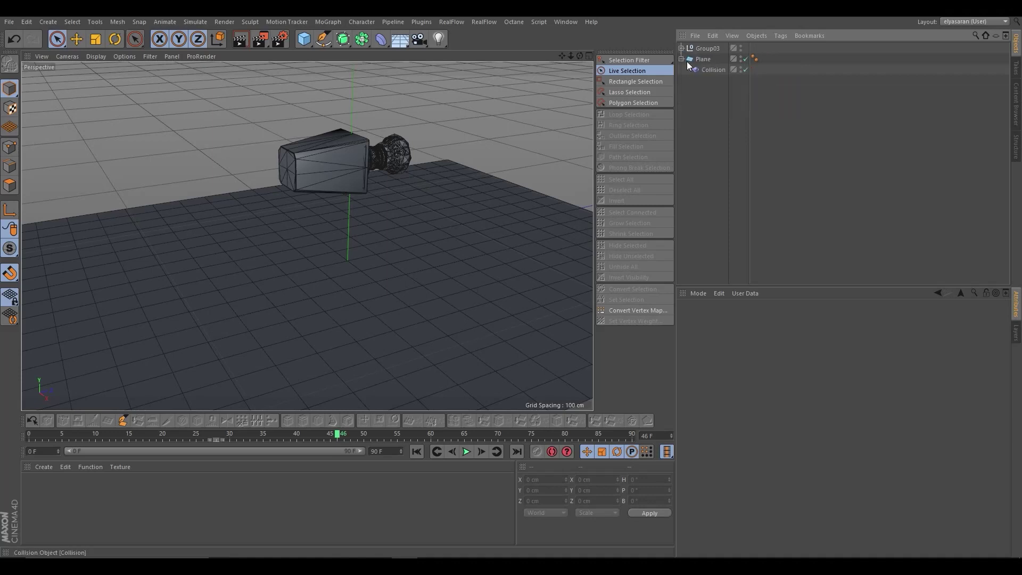
Try setting Group03 as the Collision collider, then lower the bottle toward the plane
click(711, 70)
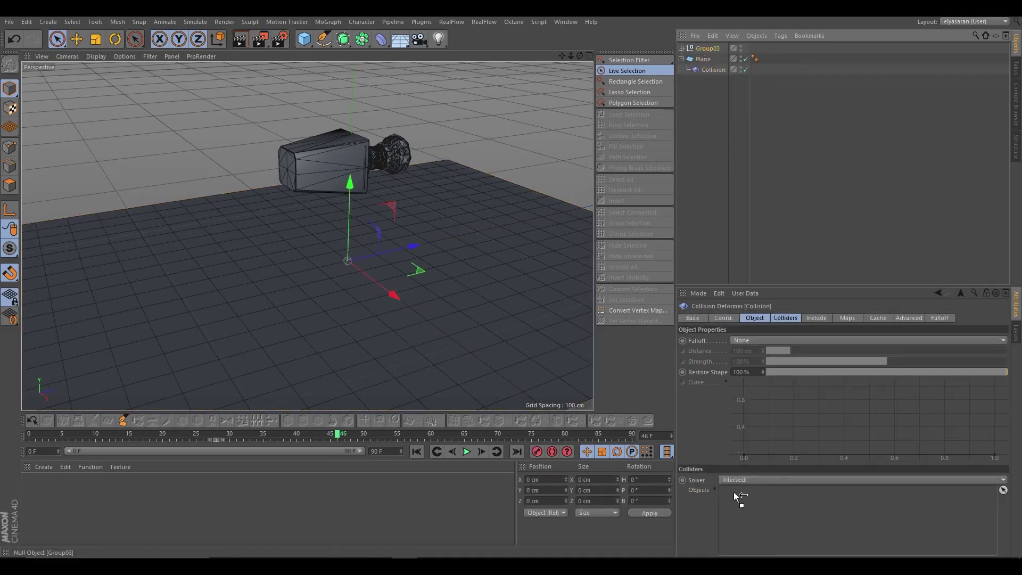
drag(696, 49, 714, 73)
click(708, 48)
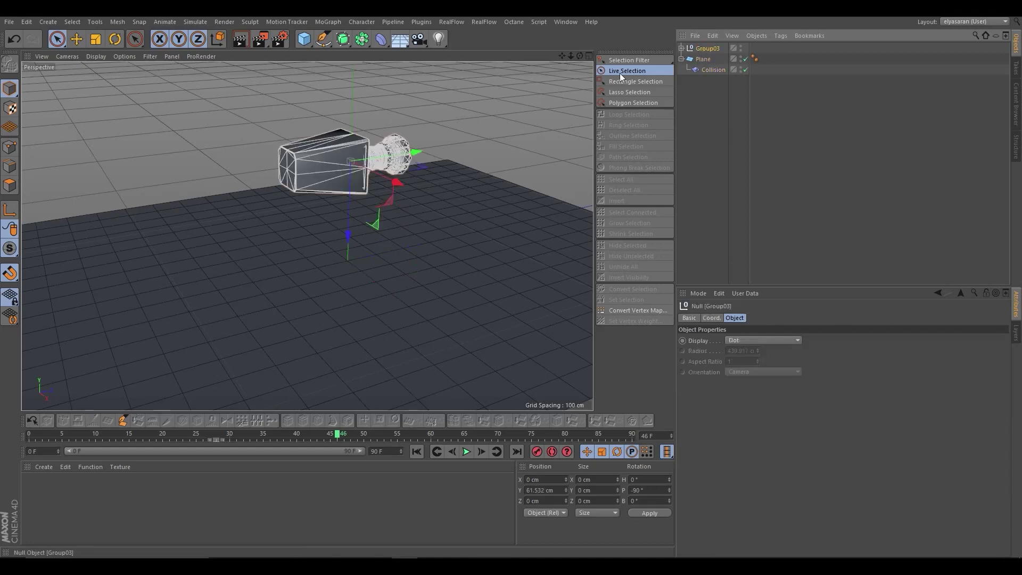
drag(351, 225, 381, 312)
scroll(319, 200, up, 5)
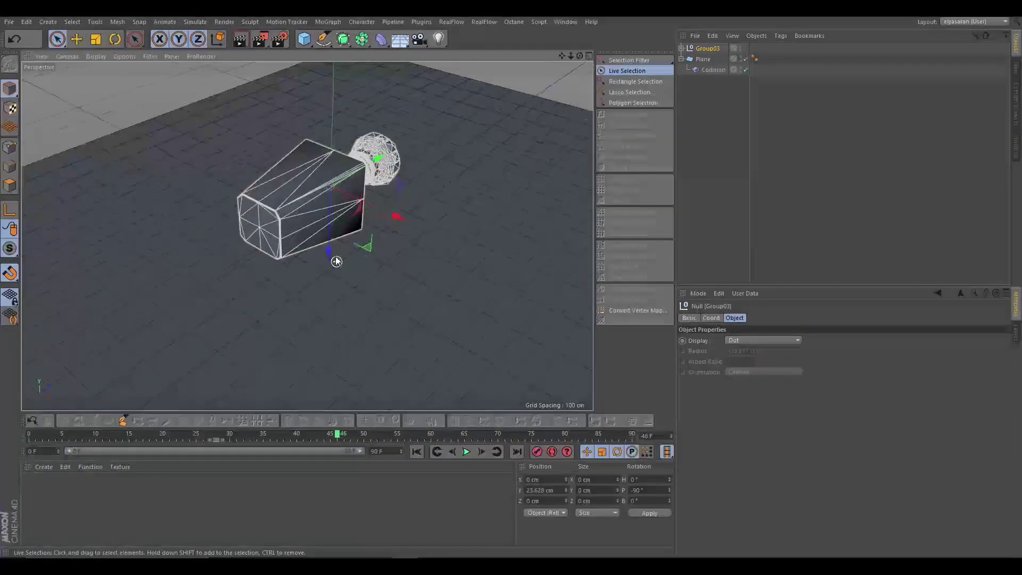
scroll(319, 201, down, 5)
Settle the bottle at about 25.4 cm Y and view it from a low side angle
shift+click(713, 70)
mouse_move(341, 155)
mouse_down()
mouse_move(343, 120)
mouse_move(361, 226)
mouse_move(401, 267)
mouse_move(406, 238)
mouse_move(416, 264)
mouse_move(362, 231)
mouse_move(300, 257)
mouse_up()
click(367, 213)
scroll(415, 259, up, 3)
mouse_move(415, 223)
alt+mouse_down()
mouse_move(431, 187)
mouse_move(537, 148)
mouse_move(445, 286)
alt+mouse_up()
Give the plane 100 width and 100 height segments
click(445, 285)
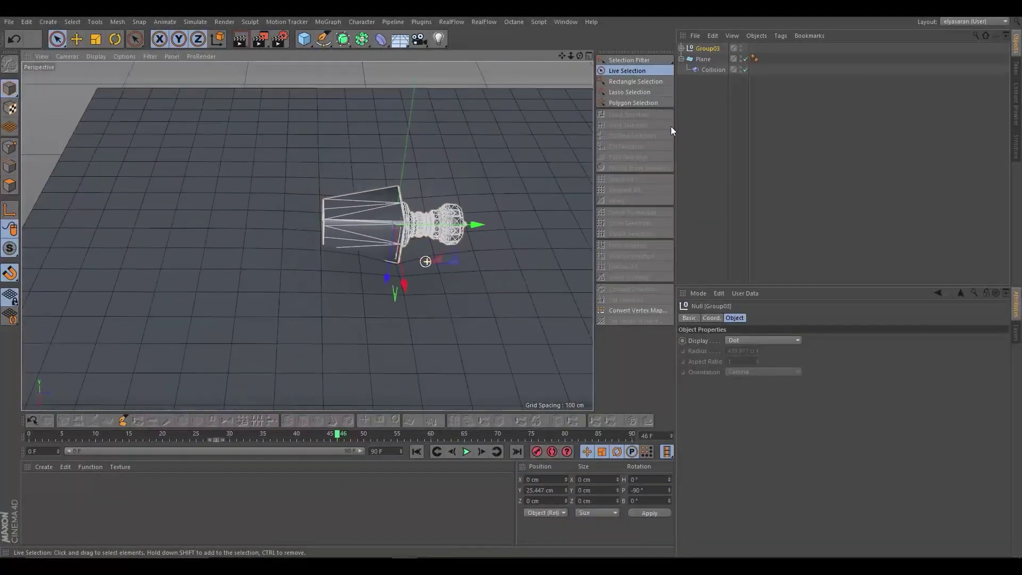
click(745, 362)
text(100)
key(Tab)
text(100)
key(Return)
mouse_move(455, 286)
alt+mouse_down()
mouse_move(472, 274)
mouse_move(354, 181)
mouse_move(351, 149)
alt+mouse_up()
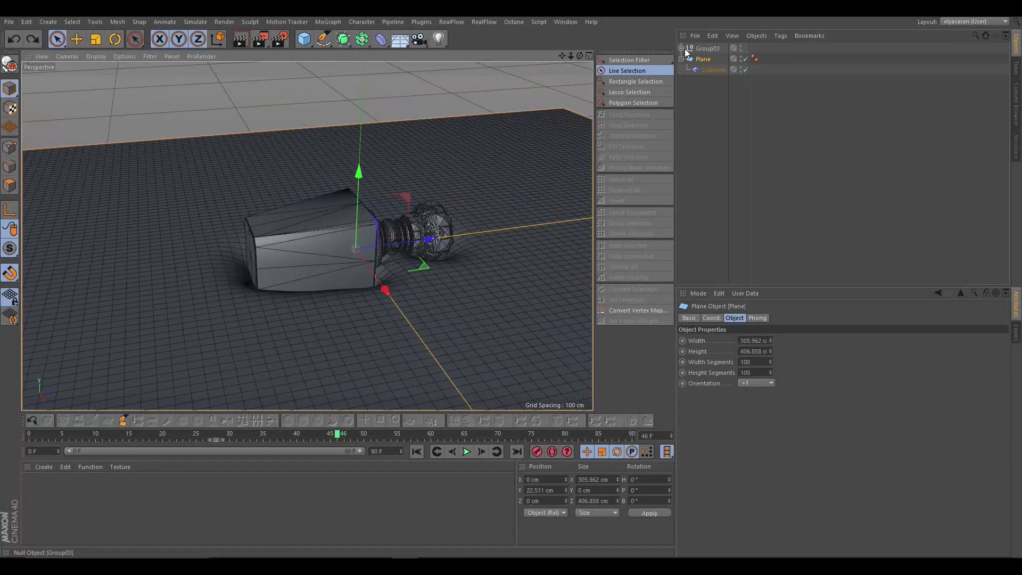
Nudge the bottle upward, then reduce the plane to 80 width and 80 height segments
click(705, 49)
mouse_move(356, 235)
mouse_down()
mouse_move(368, 305)
mouse_move(370, 282)
mouse_up()
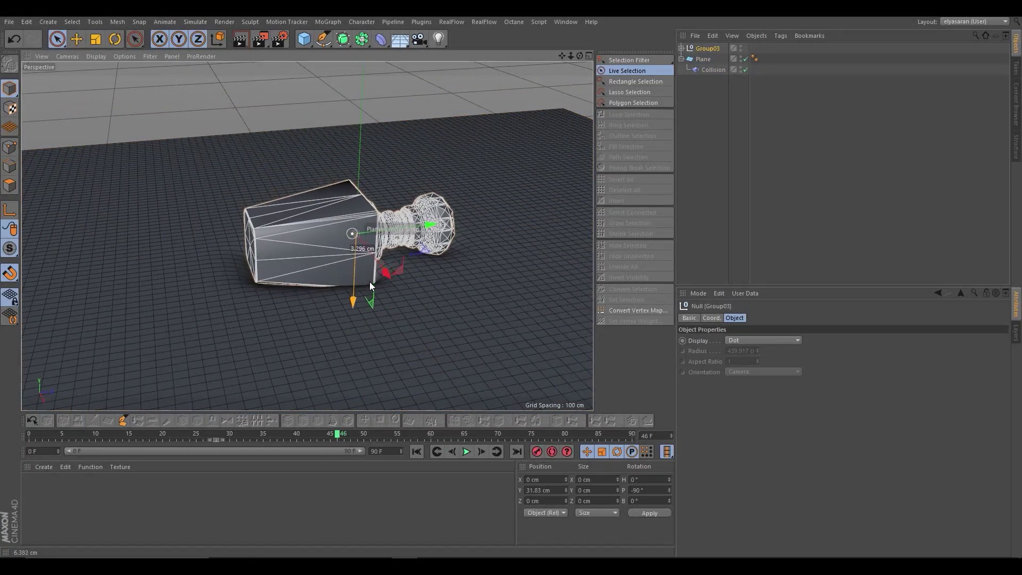
click(713, 70)
click(702, 59)
click(750, 362)
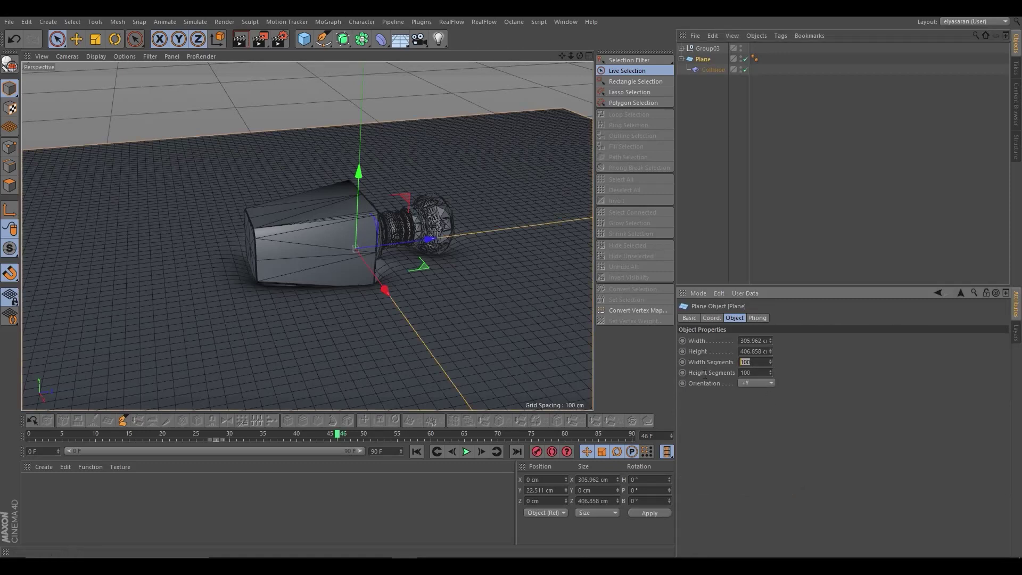
text(80)
key(Tab)
text(80)
key(Return)
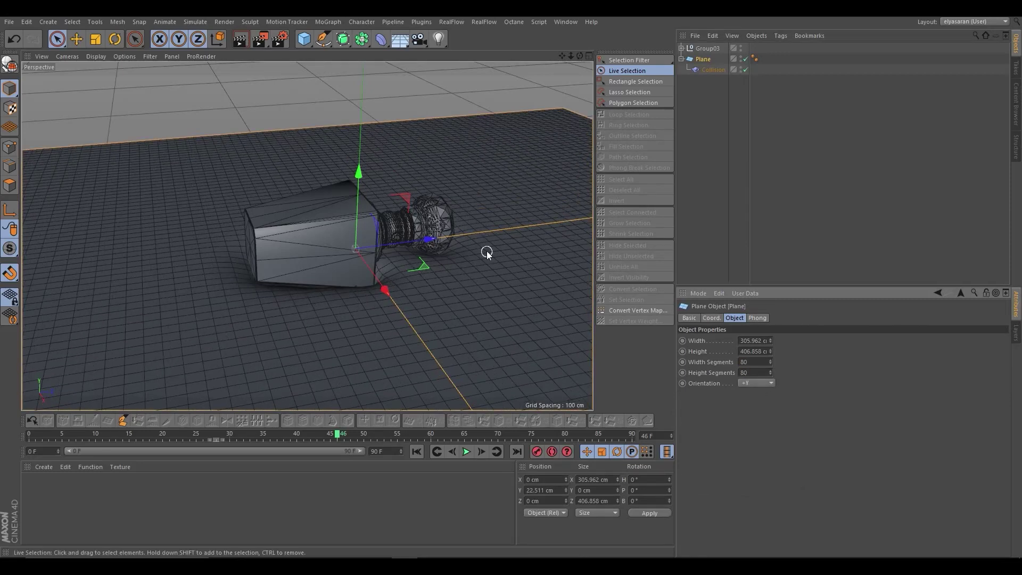
Test-drag the bottle into the plane, then lift it back to about 24.5 cm Y
click(708, 48)
mouse_move(356, 251)
mouse_down()
mouse_move(368, 278)
mouse_move(380, 187)
mouse_up()
scroll(380, 188, up, 3)
scroll(321, 186, up, 4)
key(ctrl+shift+z)
mouse_move(353, 251)
mouse_down()
mouse_move(346, 238)
mouse_move(377, 231)
mouse_move(368, 208)
mouse_move(356, 230)
mouse_move(430, 167)
mouse_move(397, 257)
mouse_up()
scroll(352, 229, up, 4)
scroll(430, 167, down, 5)
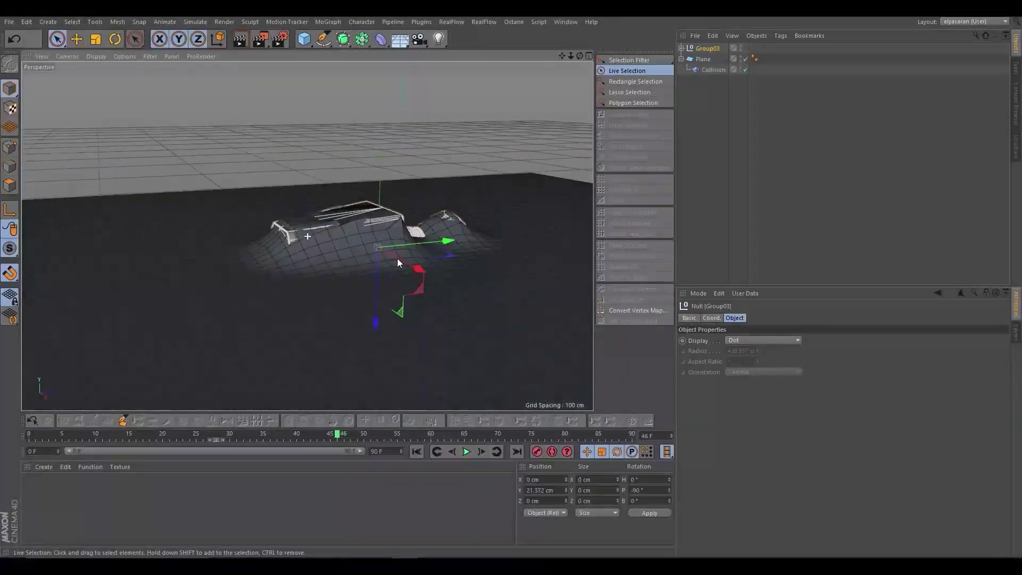
mouse_move(372, 312)
mouse_down()
mouse_move(368, 273)
mouse_move(384, 295)
mouse_up()
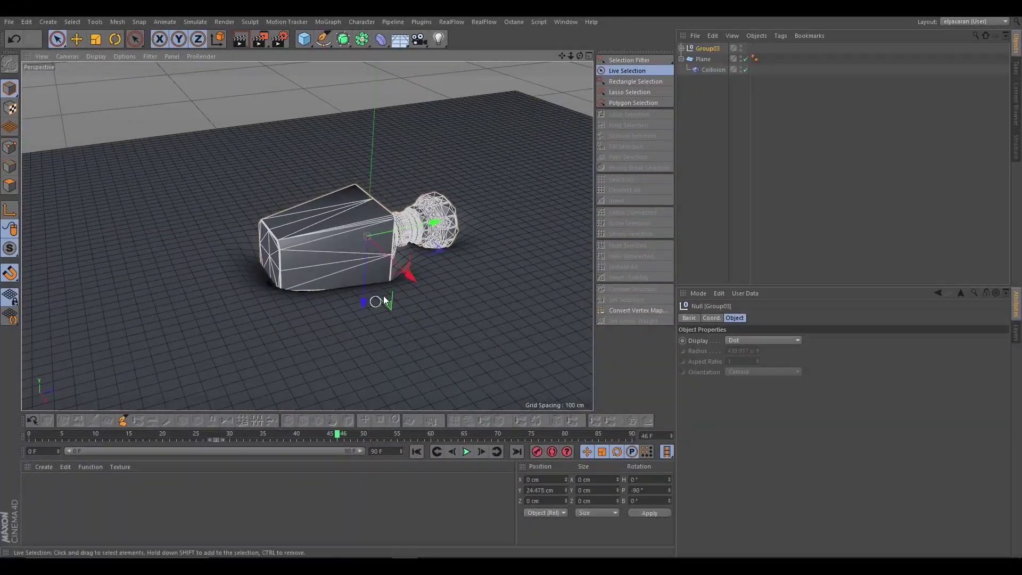
Set the Collision deformer's solver to Outside
click(702, 70)
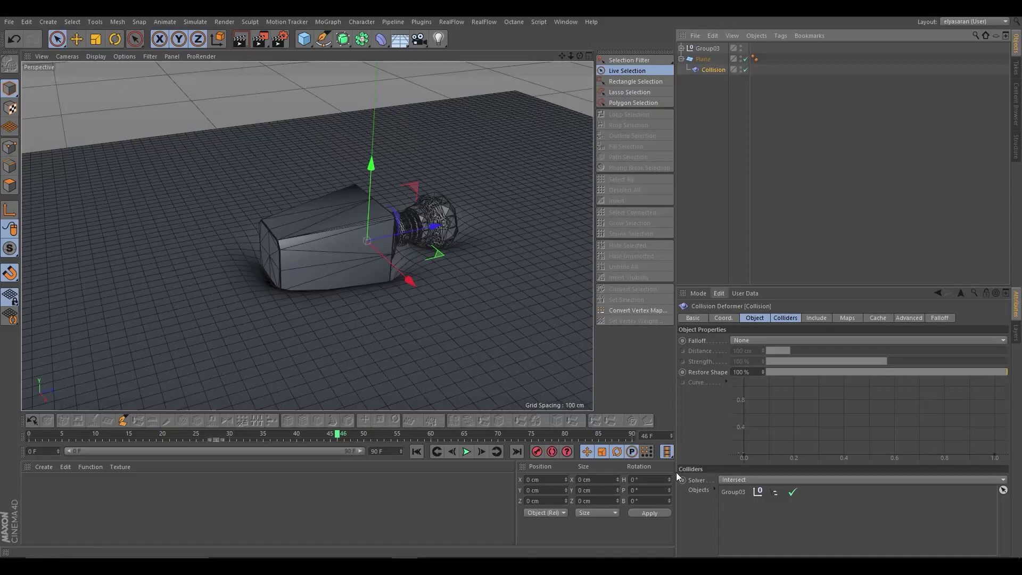
click(747, 481)
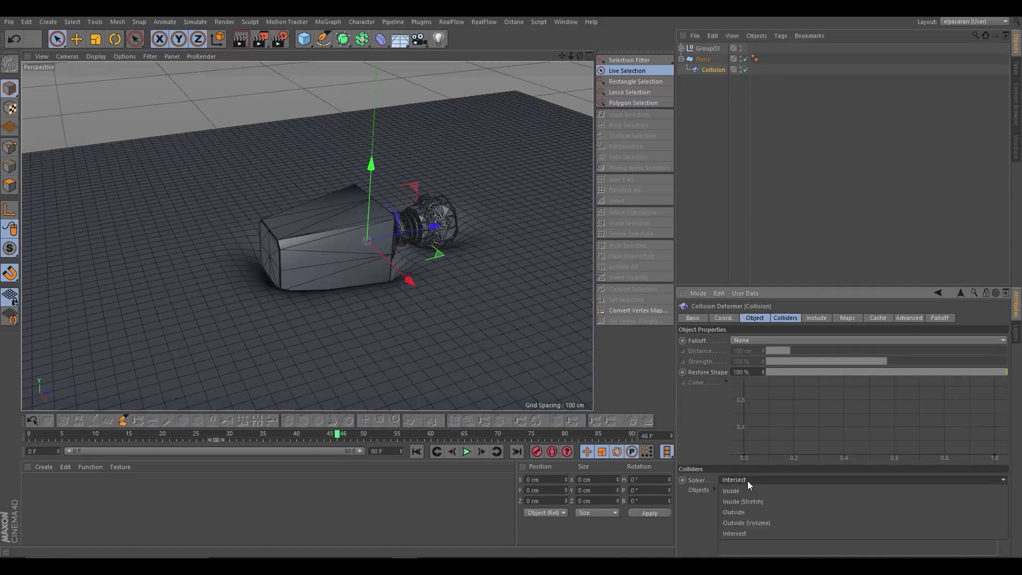
click(755, 512)
click(473, 300)
Press the bottle group down into the plane and inspect the resulting dent
click(707, 48)
mouse_move(365, 301)
mouse_down()
mouse_move(376, 329)
mouse_move(372, 298)
mouse_up()
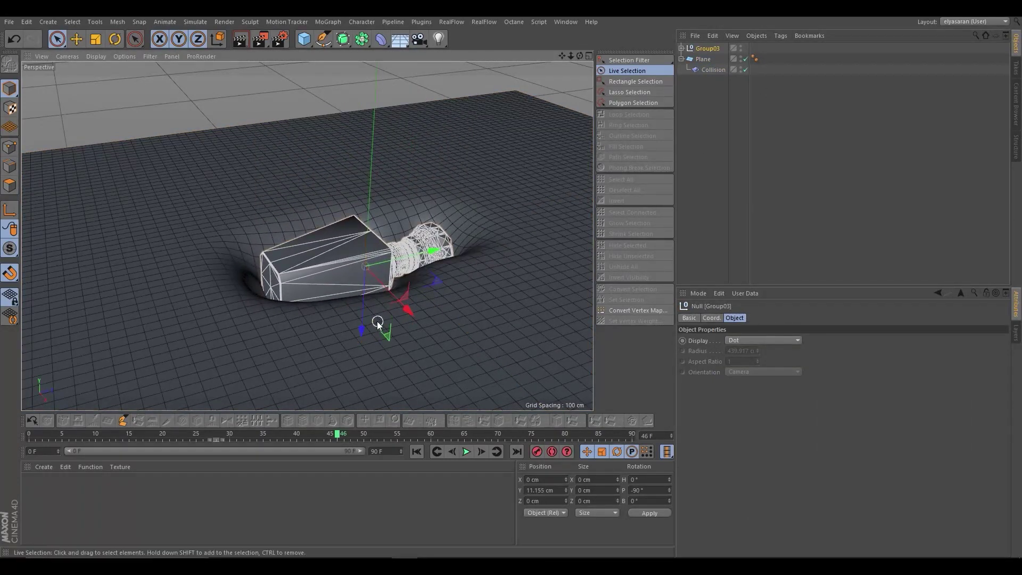
scroll(459, 178, up, 5)
alt+drag(459, 177, 430, 334)
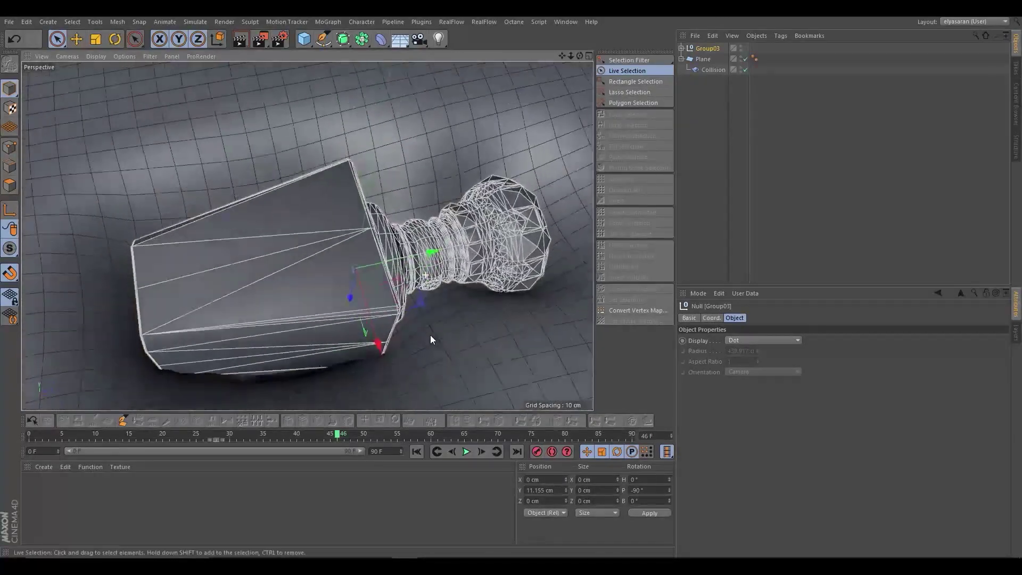
scroll(430, 334, down, 5)
scroll(404, 266, up, 2)
drag(397, 288, 408, 269)
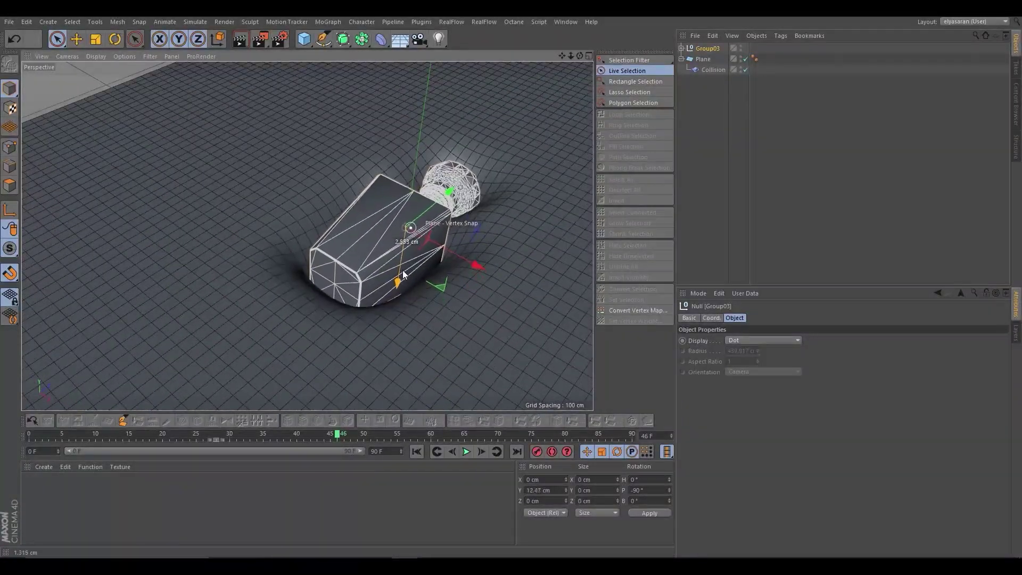
mouse_move(411, 257)
mouse_down()
mouse_move(420, 293)
mouse_move(424, 280)
mouse_up()
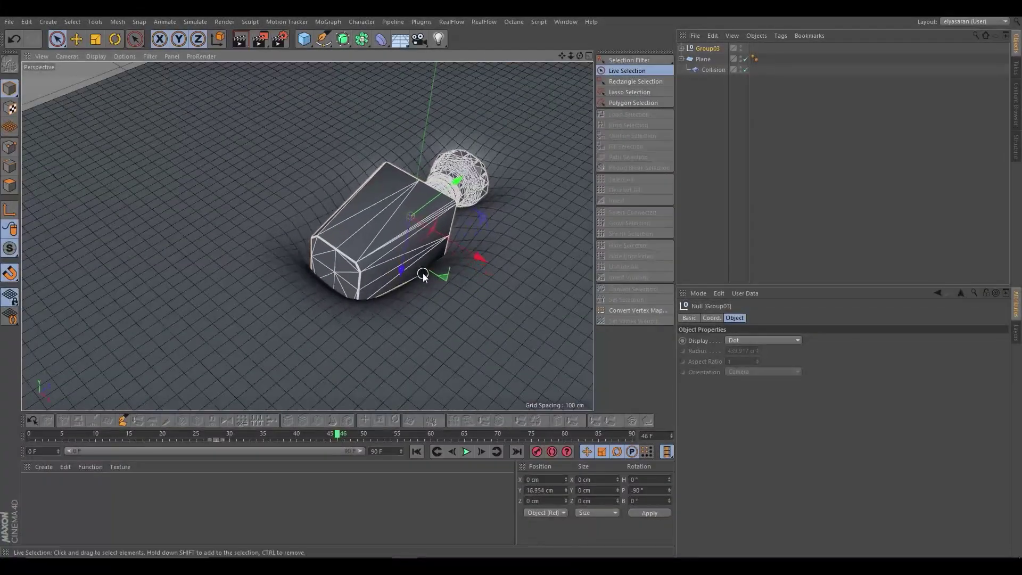
scroll(425, 282, down, 5)
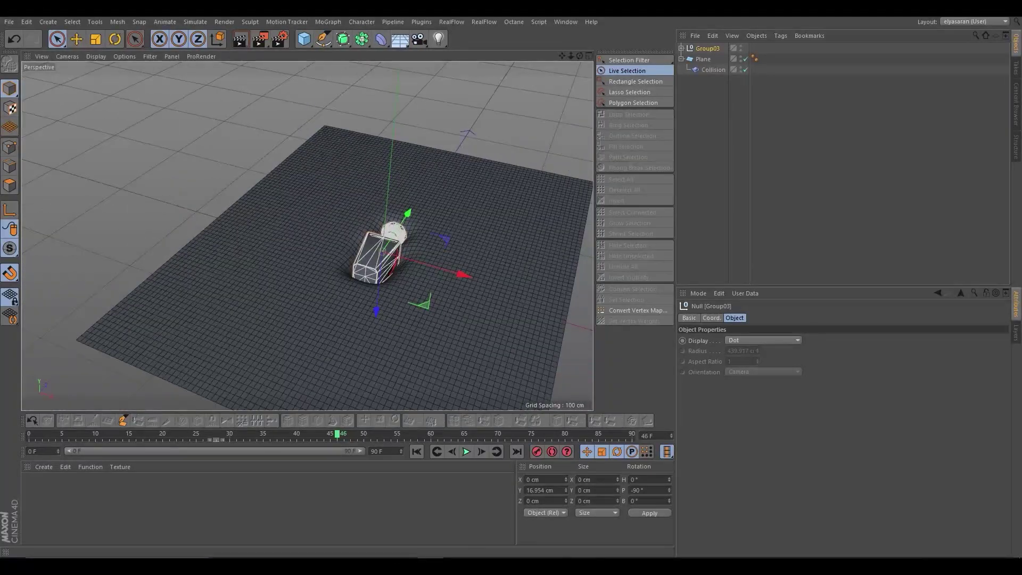
Lift the bottle off, then sink it back slightly deeper into the plane
mouse_move(376, 311)
mouse_down()
mouse_move(392, 263)
mouse_move(404, 311)
mouse_up()
scroll(408, 250, up, 3)
scroll(408, 248, up, 3)
scroll(407, 252, down, 3)
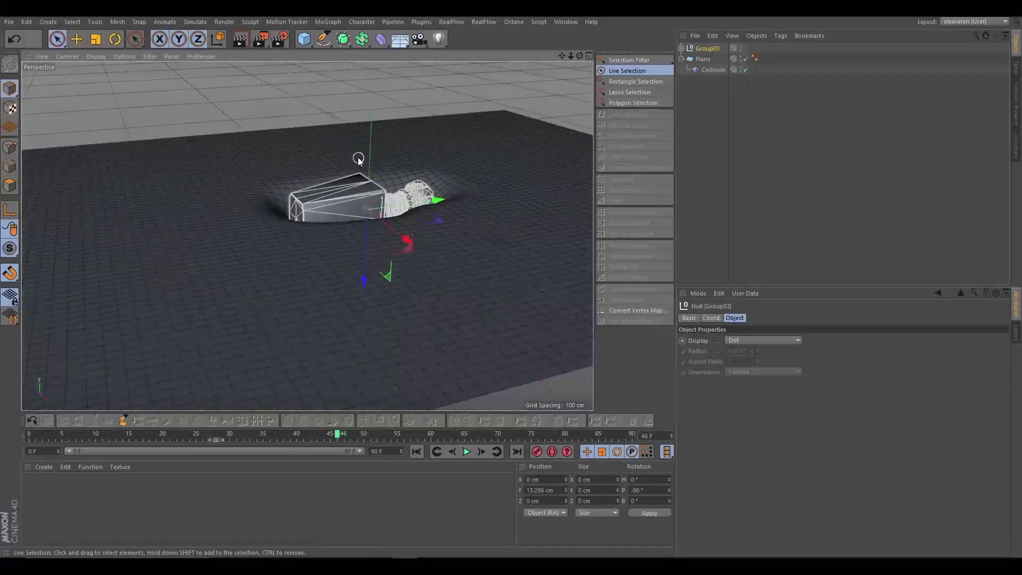
mouse_move(372, 277)
mouse_down()
mouse_move(371, 210)
mouse_move(373, 276)
mouse_up()
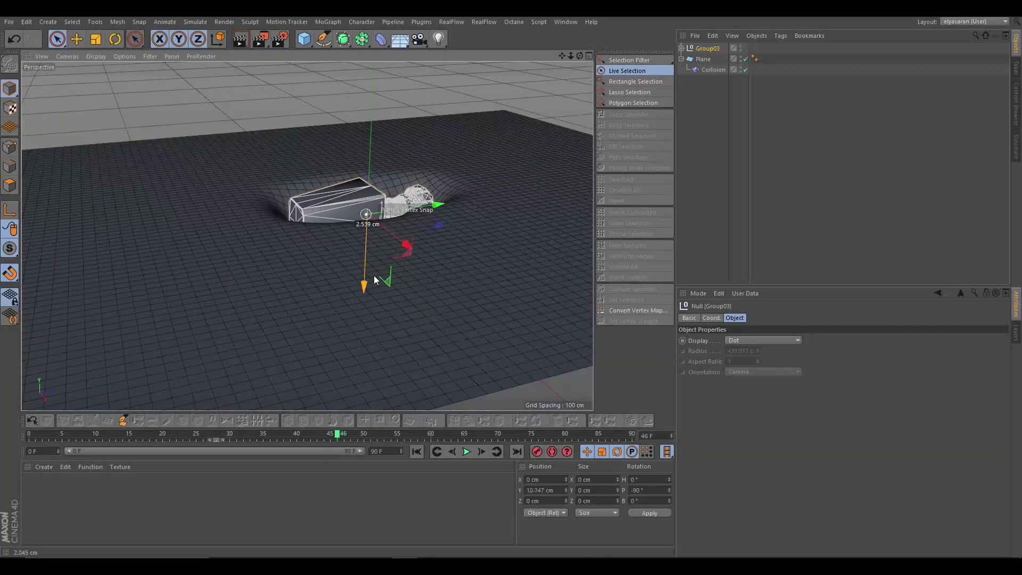
alt+drag(400, 210, 333, 157)
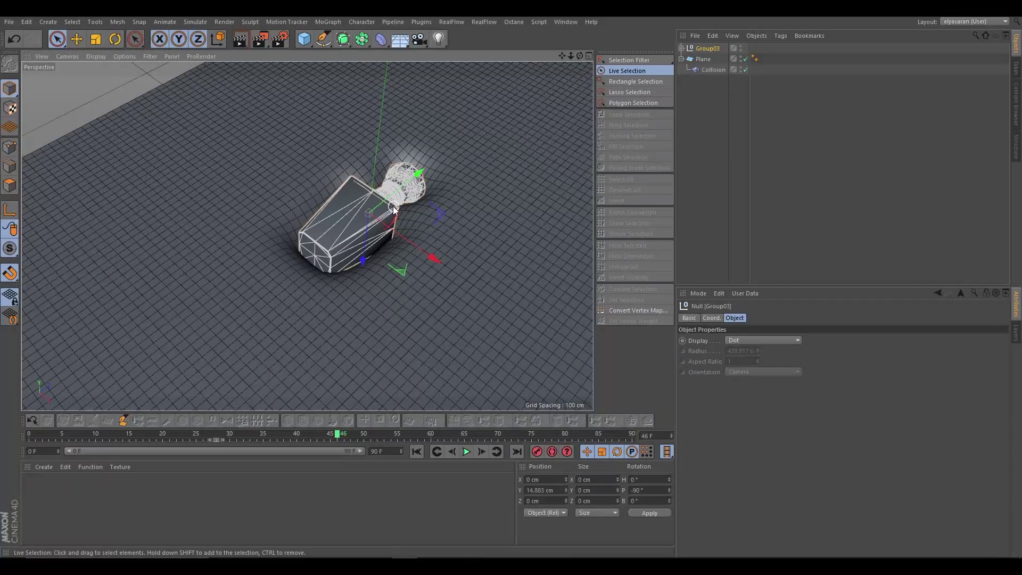
mouse_move(371, 246)
mouse_down()
mouse_move(378, 257)
mouse_move(310, 190)
mouse_move(420, 212)
mouse_up()
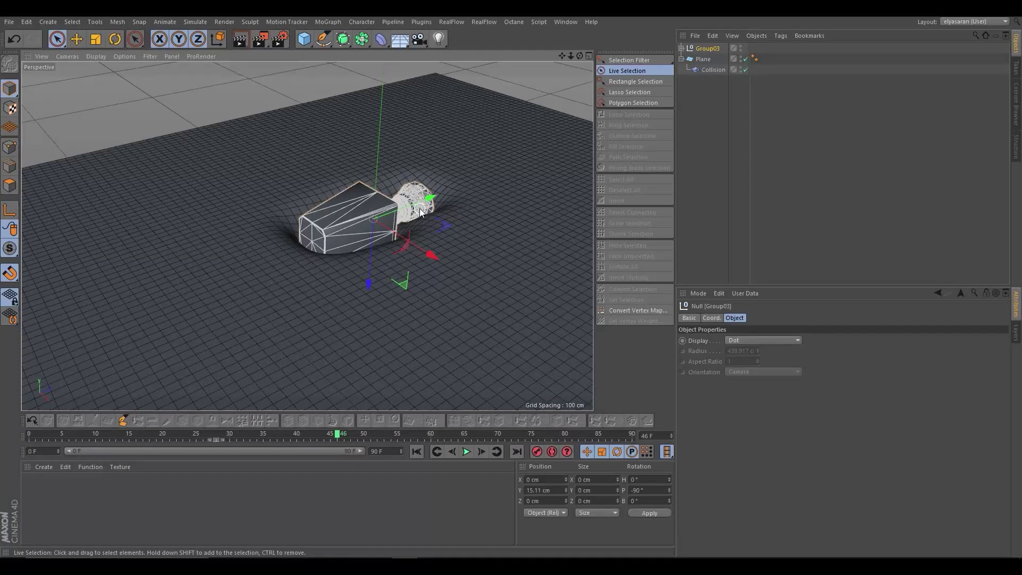
Raise the plane to about 19.9 cm Y against the bottle and fine-tune the bottle's height
click(420, 212)
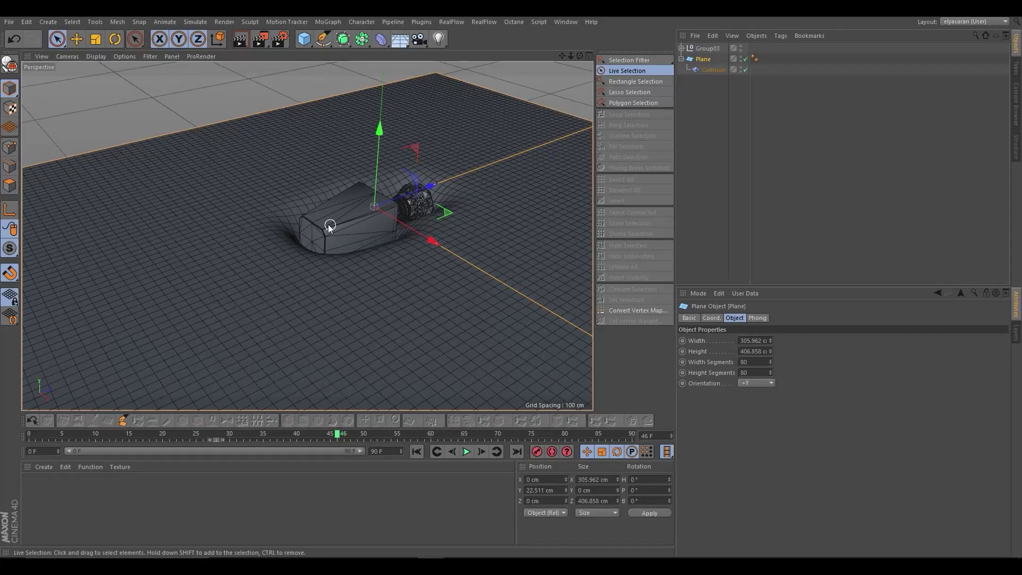
drag(375, 175, 376, 192)
click(351, 224)
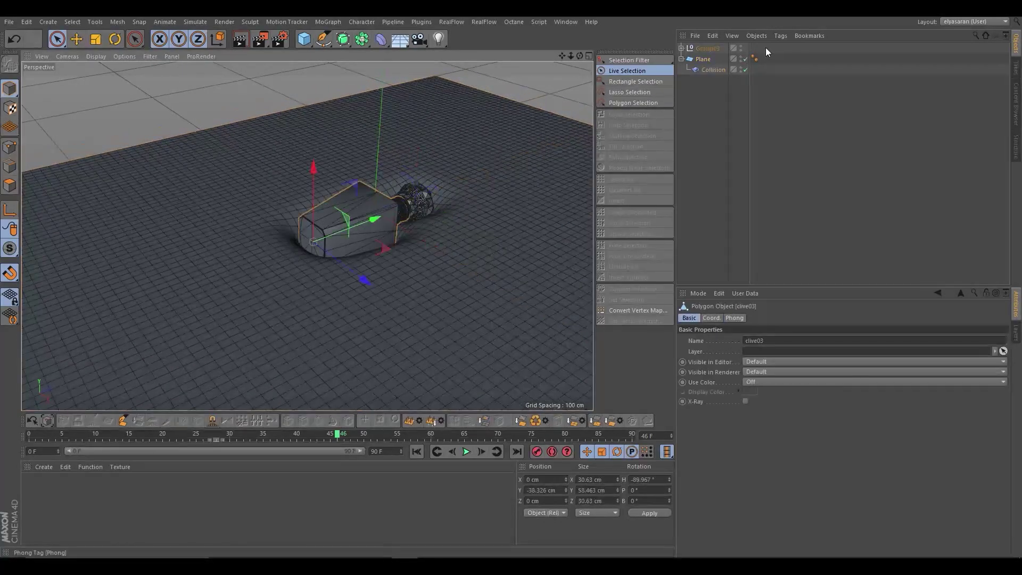
mouse_move(372, 234)
mouse_down()
mouse_move(384, 254)
mouse_move(400, 202)
mouse_move(396, 253)
mouse_move(325, 209)
mouse_move(385, 235)
mouse_up()
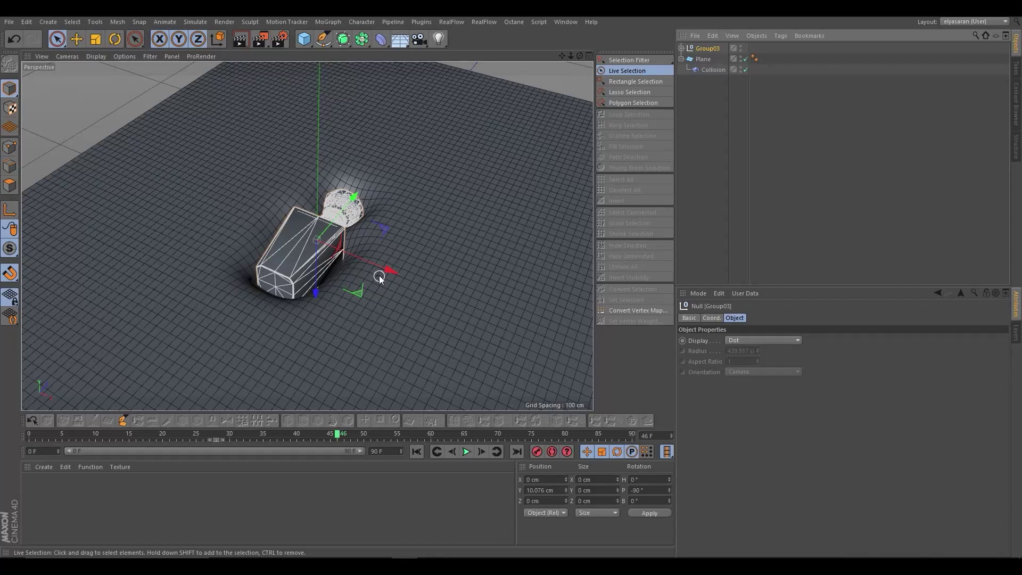
click(703, 60)
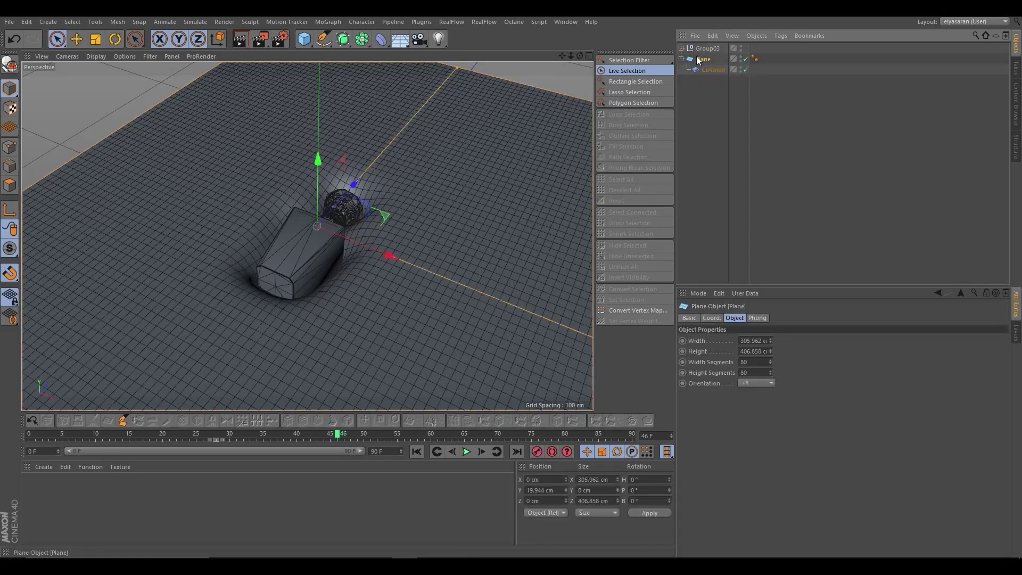
Make the Plane editable and give it a Pose Morph tag with Points mixing enabled
click(16, 64)
right_click(704, 63)
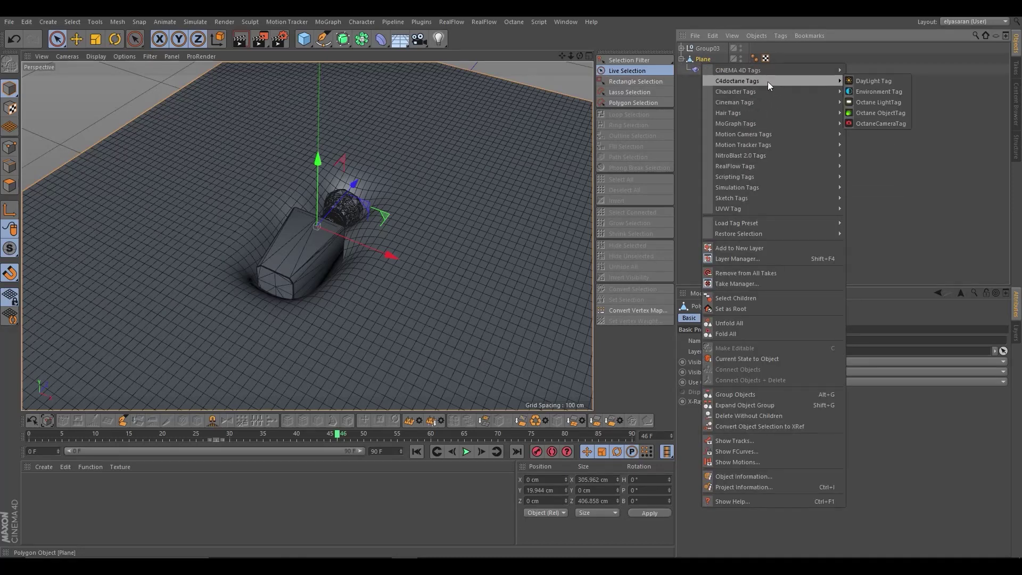
mouse_move(736, 91)
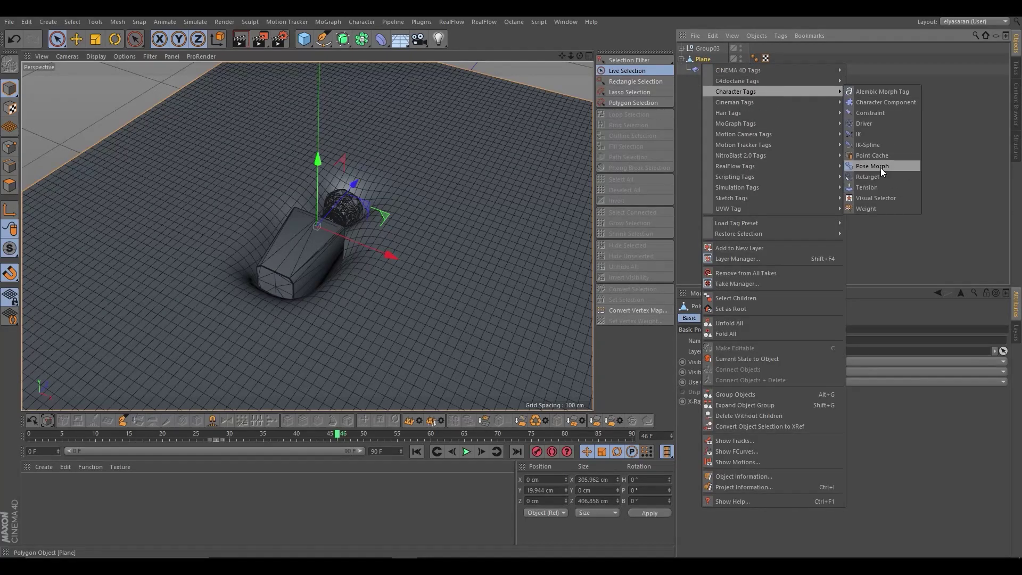
click(886, 167)
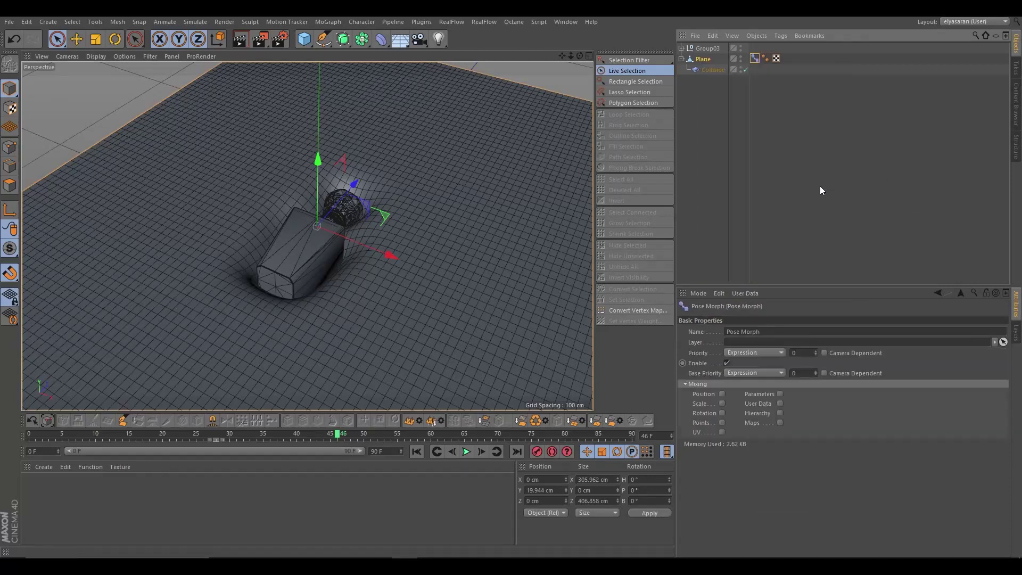
click(722, 423)
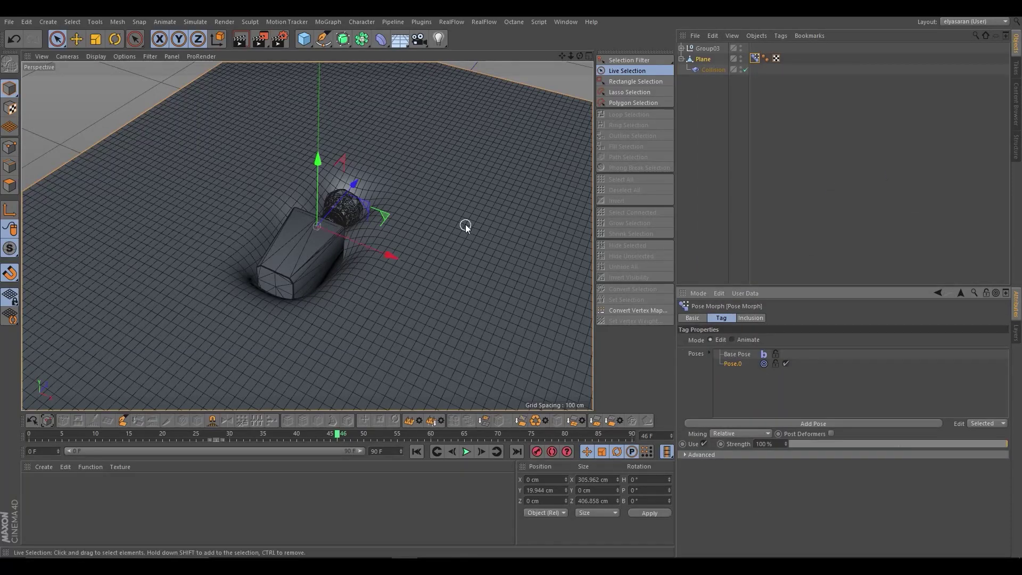
Review the Collision, Plane and Pose Morph settings, then deselect everything
click(707, 69)
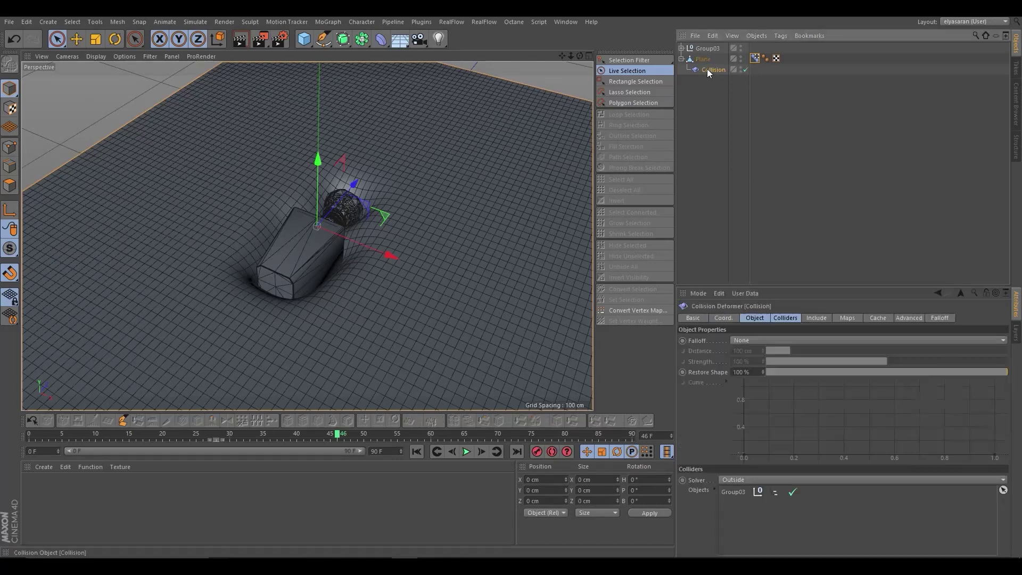
click(755, 58)
click(705, 63)
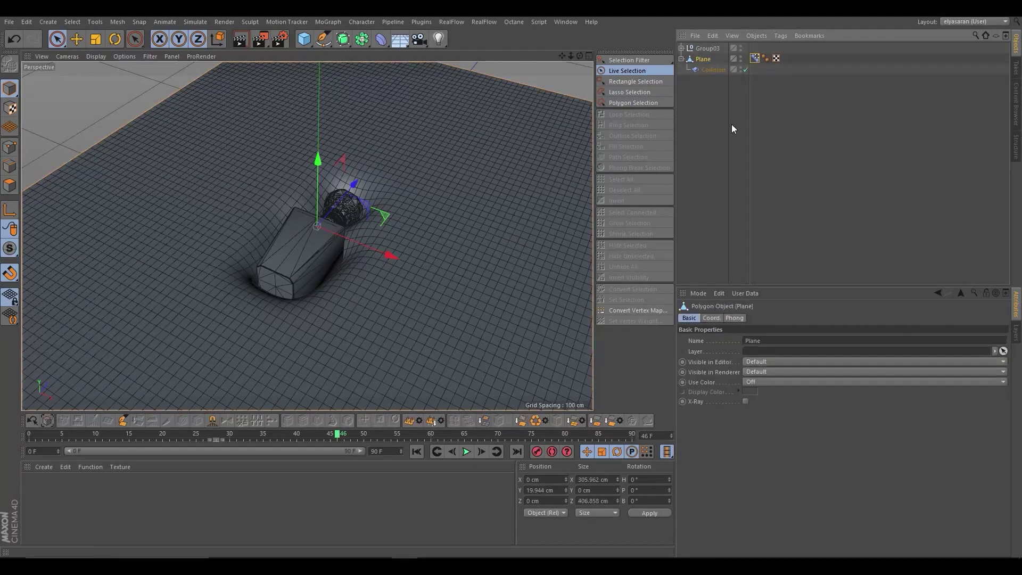
click(755, 58)
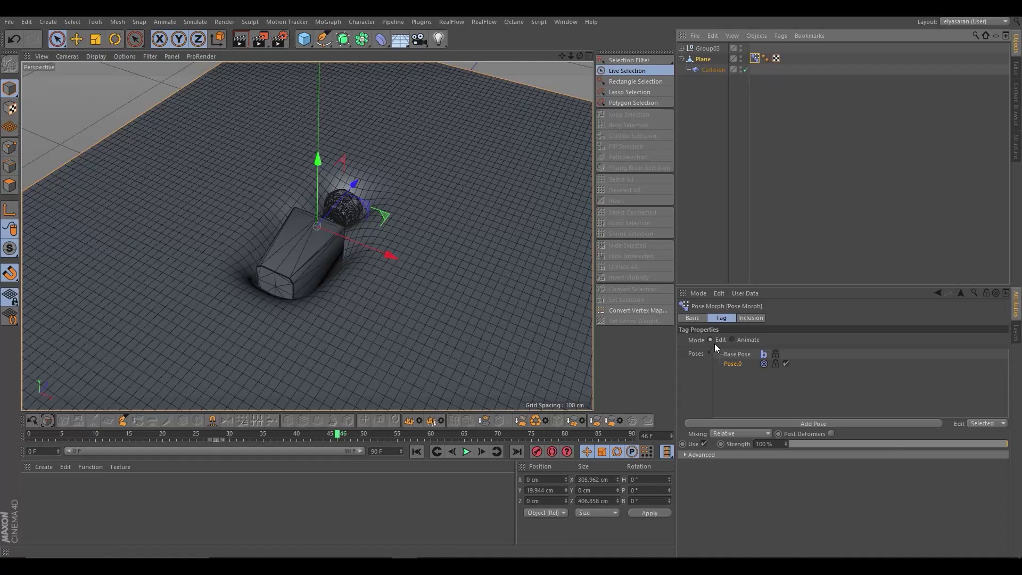
key(ctrl+shift+a)
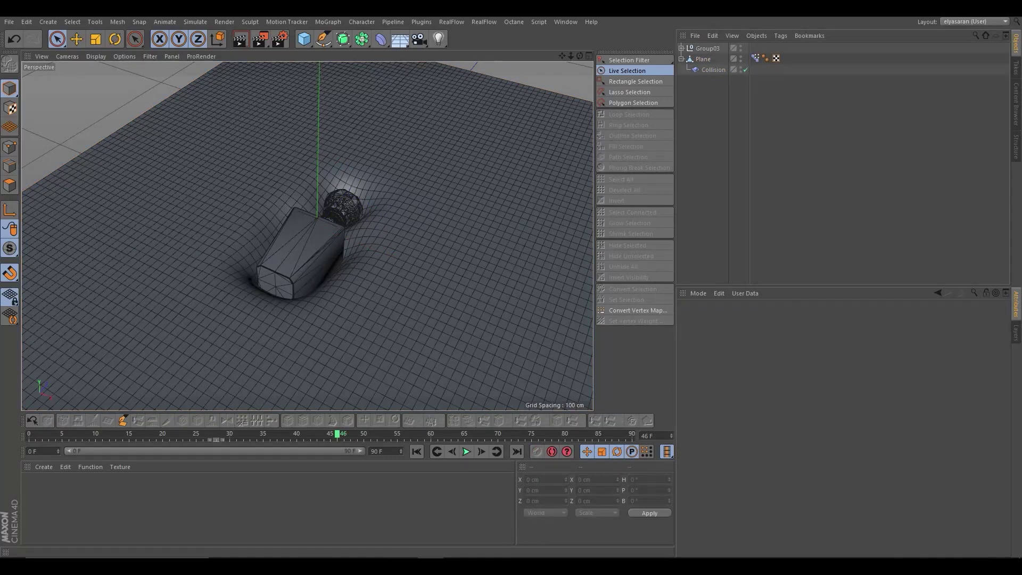
click(381, 38)
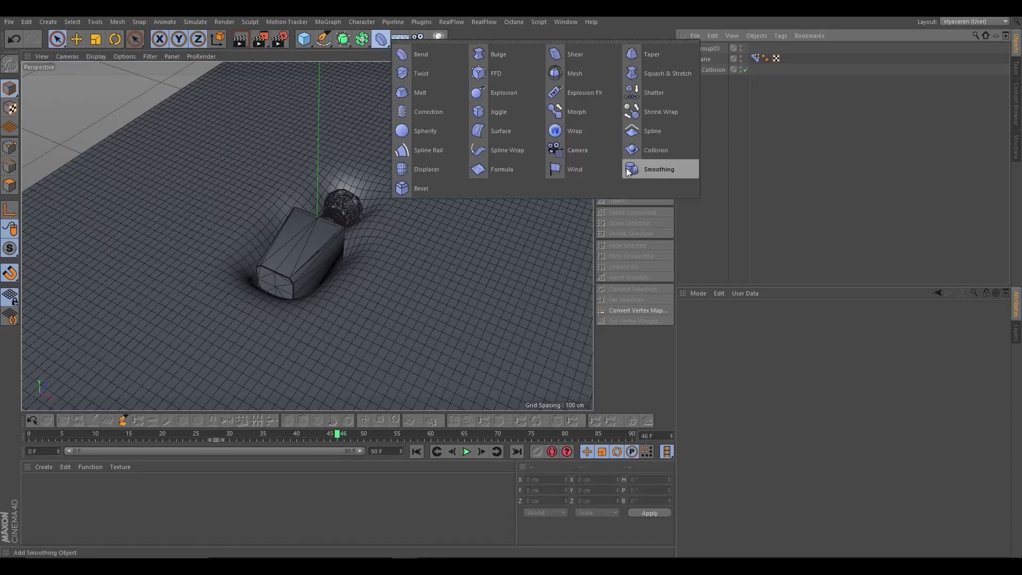
Add a Smoothing deformer under the Plane with Type set to Relax, then select the Plane
shift+click(658, 169)
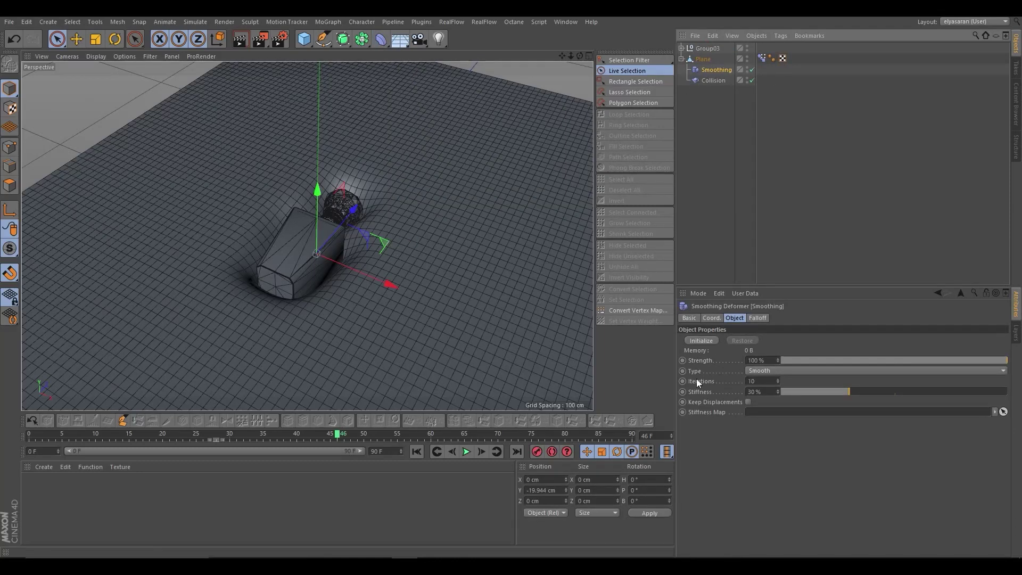
click(781, 369)
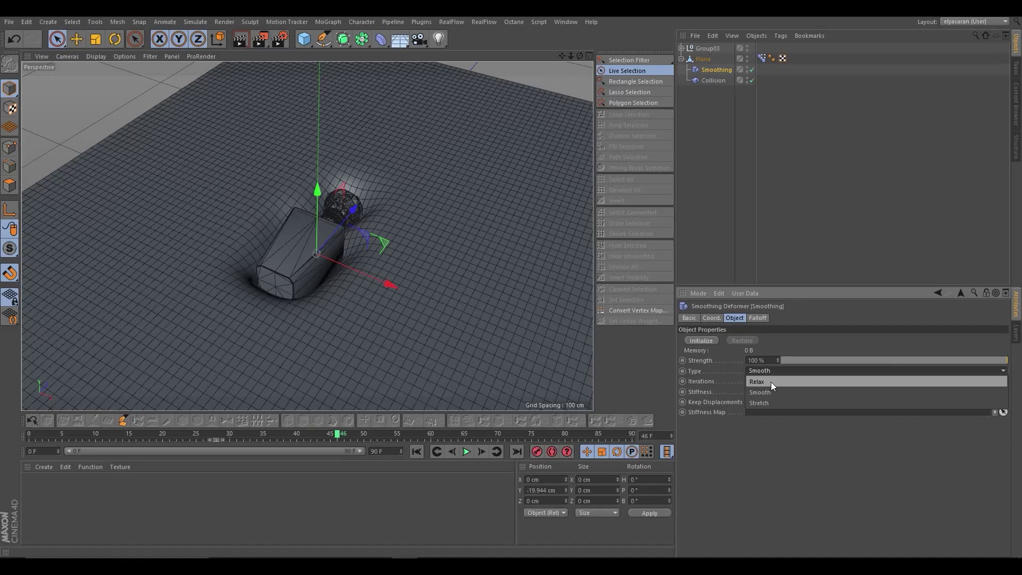
click(770, 381)
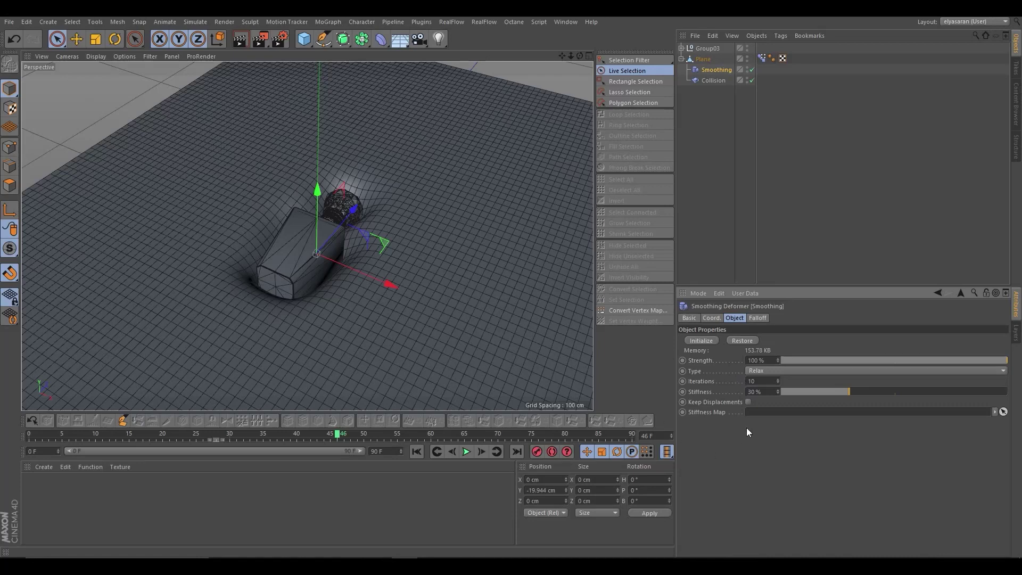
click(701, 59)
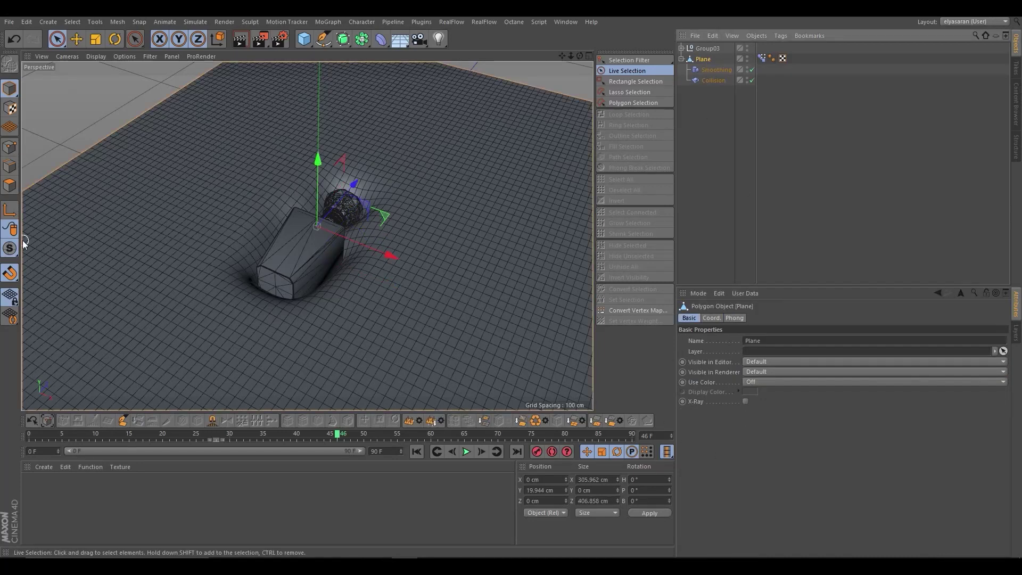
Magnet-pull a crumpled trail into the plane and set Smoothing to 50 iterations, 0% stiffness
click(213, 420)
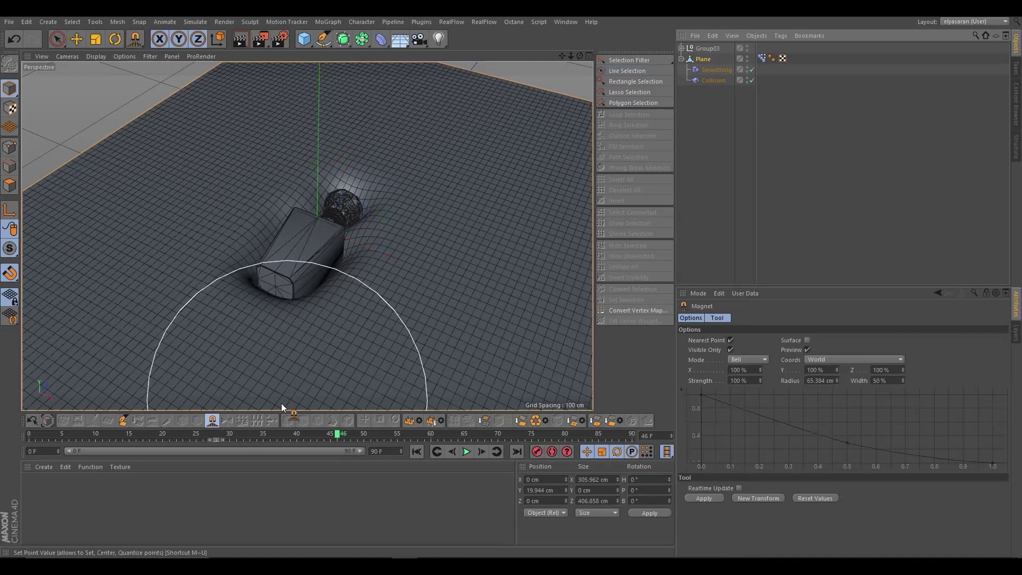
mouse_move(370, 277)
alt+mouse_down()
mouse_move(375, 254)
mouse_move(446, 239)
mouse_move(406, 267)
mouse_move(411, 303)
alt+mouse_up()
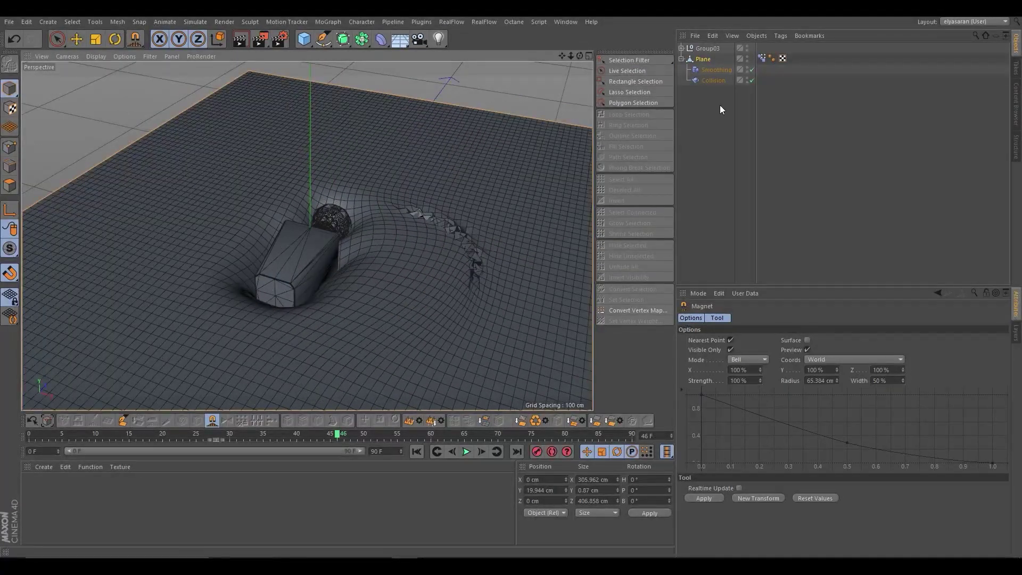
click(716, 70)
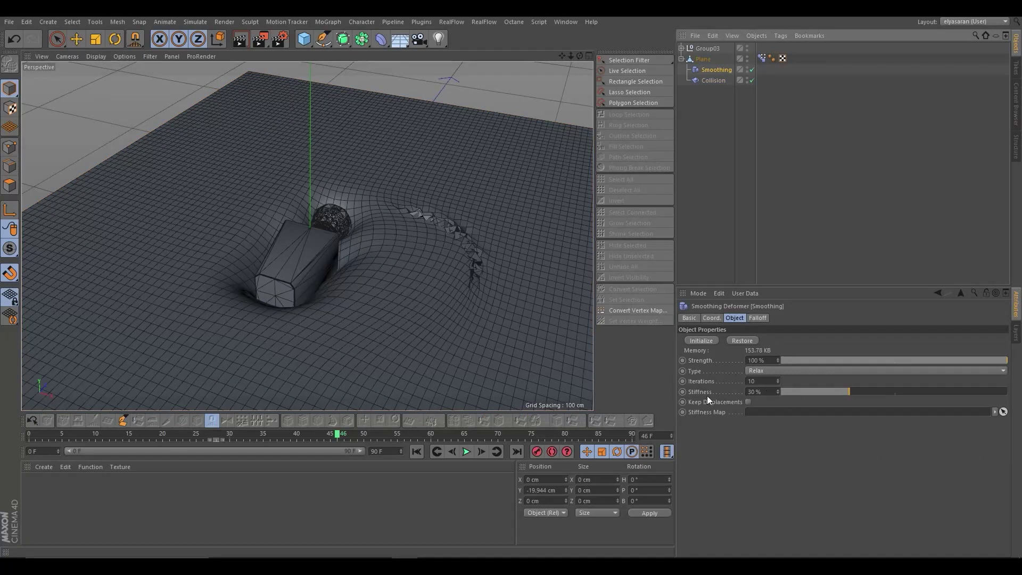
drag(848, 392, 746, 394)
double_click(759, 381)
text(50)
key(Return)
Inspect the result, undo the smoothing changes and trail, and try a new magnet pull
mouse_move(441, 263)
alt+mouse_down()
mouse_move(445, 218)
mouse_move(450, 234)
mouse_move(438, 251)
alt+mouse_up()
alt+right_drag(438, 251, 512, 247)
mouse_move(512, 247)
alt+mouse_down()
mouse_move(483, 203)
mouse_move(492, 209)
mouse_move(375, 292)
alt+mouse_up()
key(ctrl+z)
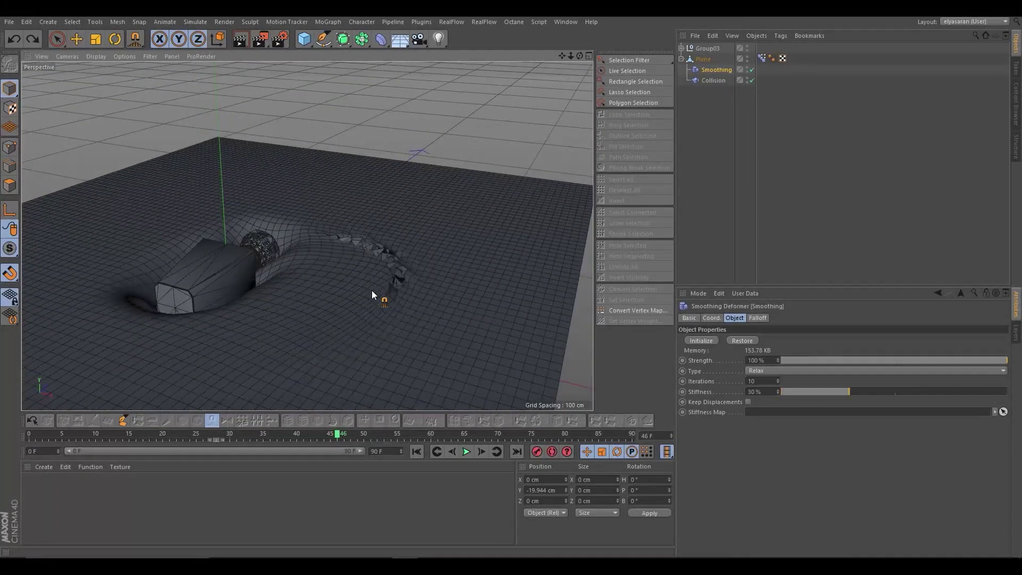
key(ctrl+z)
mouse_move(310, 276)
mouse_down()
mouse_move(354, 269)
mouse_move(274, 321)
mouse_move(299, 320)
mouse_move(353, 231)
mouse_move(345, 260)
mouse_move(313, 253)
mouse_move(276, 267)
mouse_move(273, 286)
mouse_move(326, 281)
mouse_move(304, 234)
mouse_move(326, 211)
mouse_up()
key(ctrl+z)
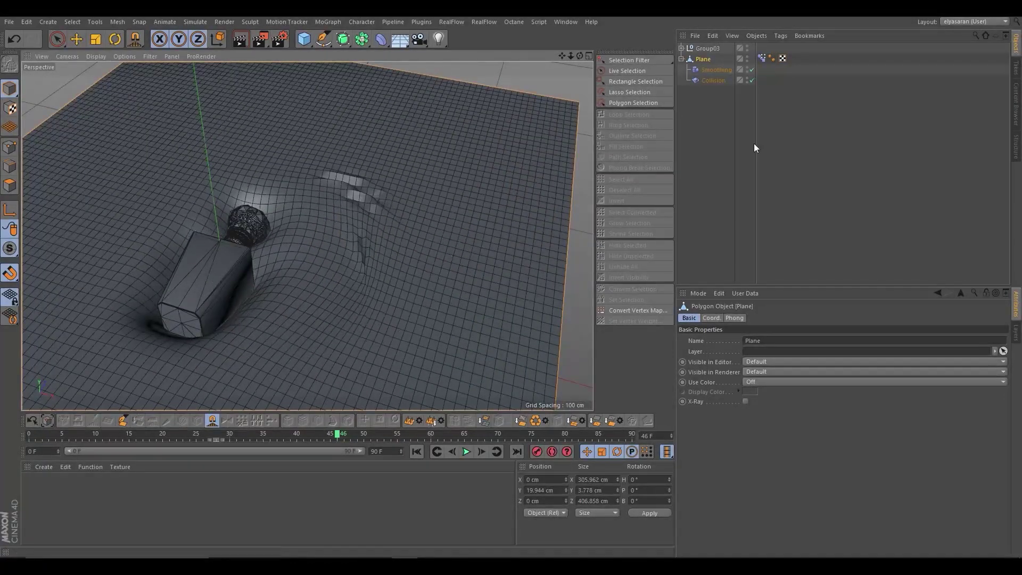
Reapply 50 smoothing iterations with 0% stiffness and inspect the rippled plane
click(717, 69)
double_click(759, 381)
text(50)
key(Return)
drag(849, 391, 778, 394)
mouse_move(554, 347)
alt+mouse_down()
mouse_move(346, 219)
mouse_move(359, 296)
mouse_move(298, 269)
mouse_move(425, 213)
alt+mouse_up()
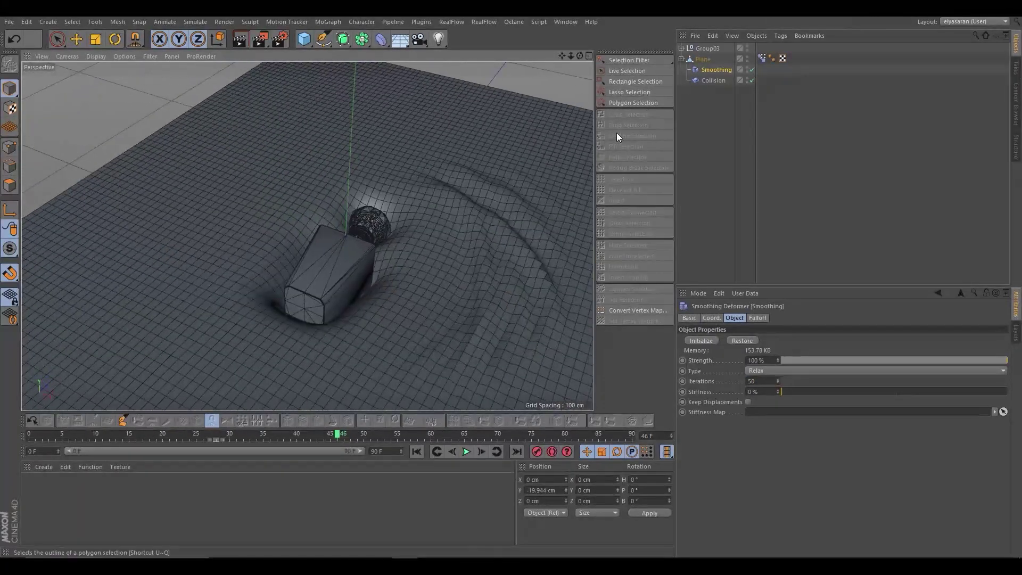
click(762, 58)
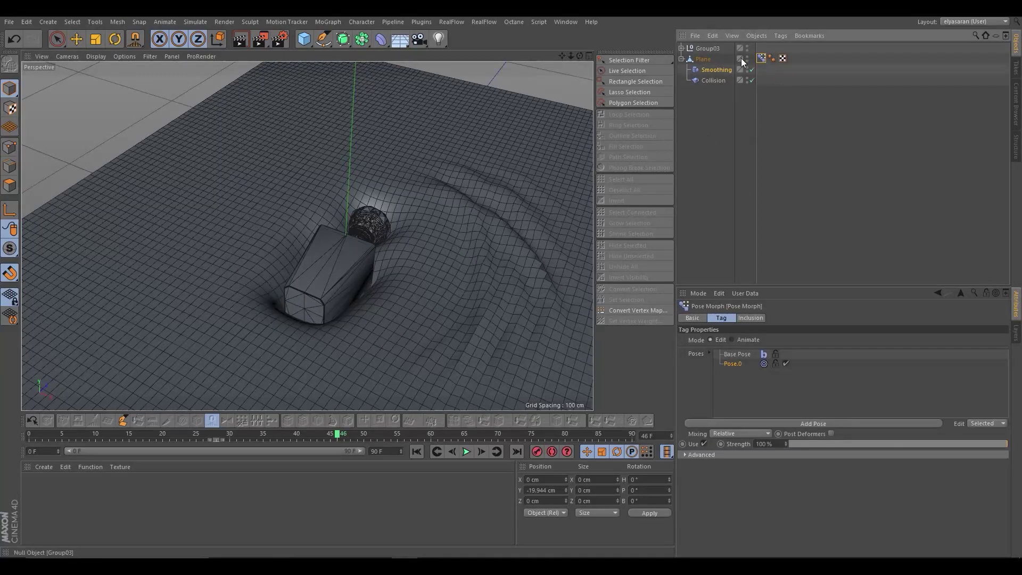
Return the pose morph to edit mode and resume magnet sculpting on the Plane
click(732, 340)
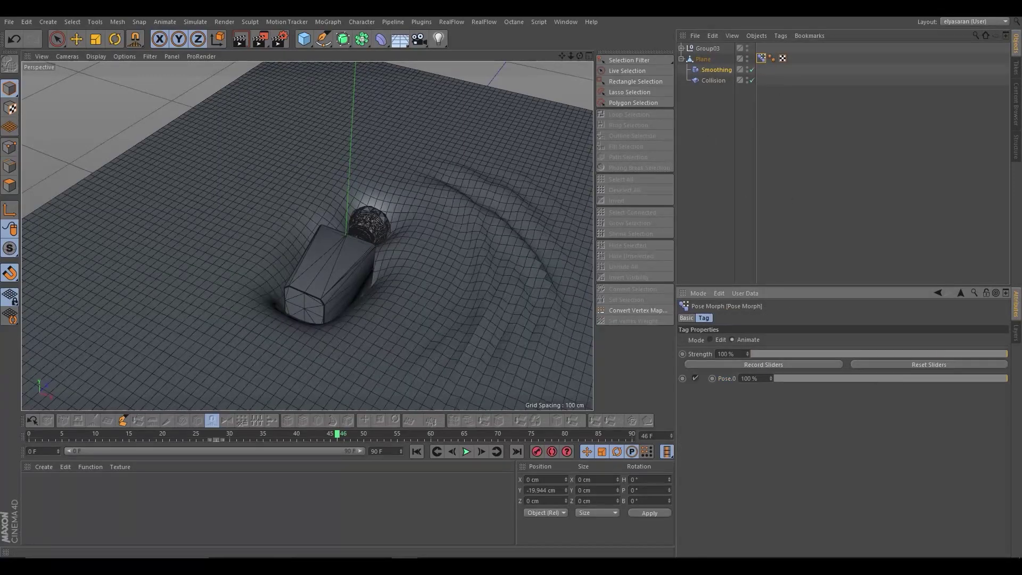
click(710, 339)
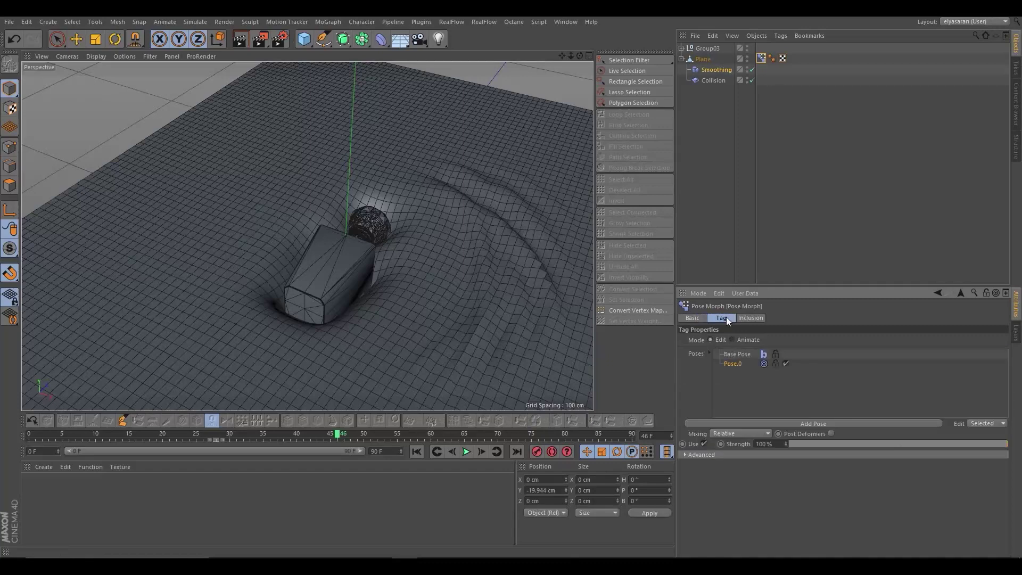
click(714, 69)
click(702, 59)
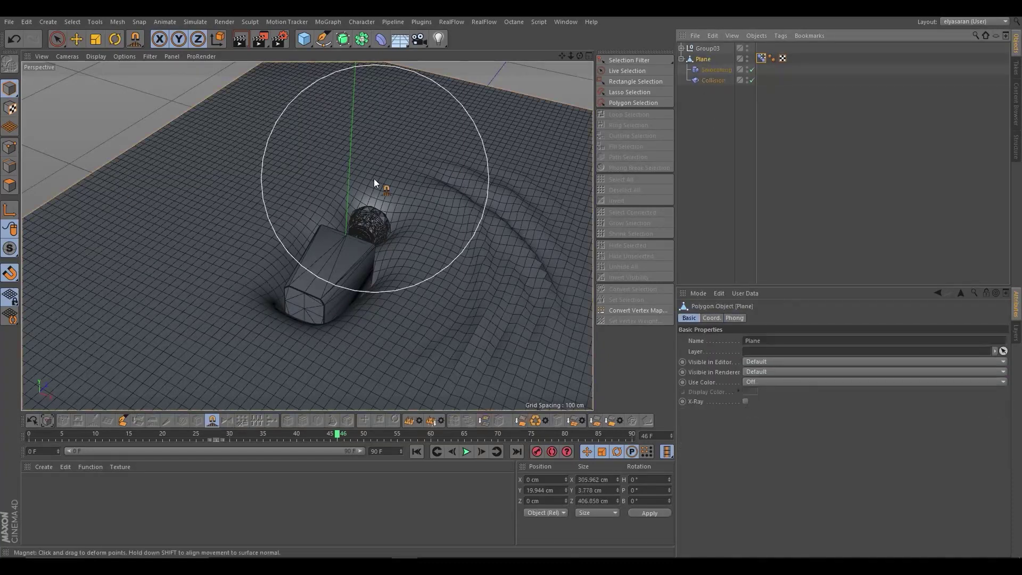
mouse_move(356, 174)
alt+mouse_down()
mouse_move(360, 148)
mouse_move(208, 191)
alt+mouse_up()
Magnet-pull wider, taller folds around the bottle, undoing a sharp trough stroke
mouse_move(289, 186)
mouse_down()
mouse_move(239, 178)
mouse_move(206, 222)
mouse_move(233, 204)
mouse_move(275, 203)
mouse_up()
mouse_move(275, 203)
middle_down()
mouse_move(239, 206)
mouse_move(230, 193)
middle_up()
mouse_move(230, 193)
mouse_down()
mouse_move(240, 288)
mouse_move(180, 319)
mouse_move(265, 354)
mouse_move(358, 304)
mouse_move(394, 338)
mouse_move(353, 258)
mouse_move(330, 260)
mouse_move(340, 238)
mouse_move(422, 234)
mouse_up()
drag(519, 266, 511, 252)
key(ctrl+z)
drag(383, 238, 359, 235)
From a new angle, pull more ridges near the bottle, undoing one bad stroke
mouse_move(164, 201)
alt+mouse_down()
mouse_move(334, 219)
mouse_move(319, 160)
alt+mouse_up()
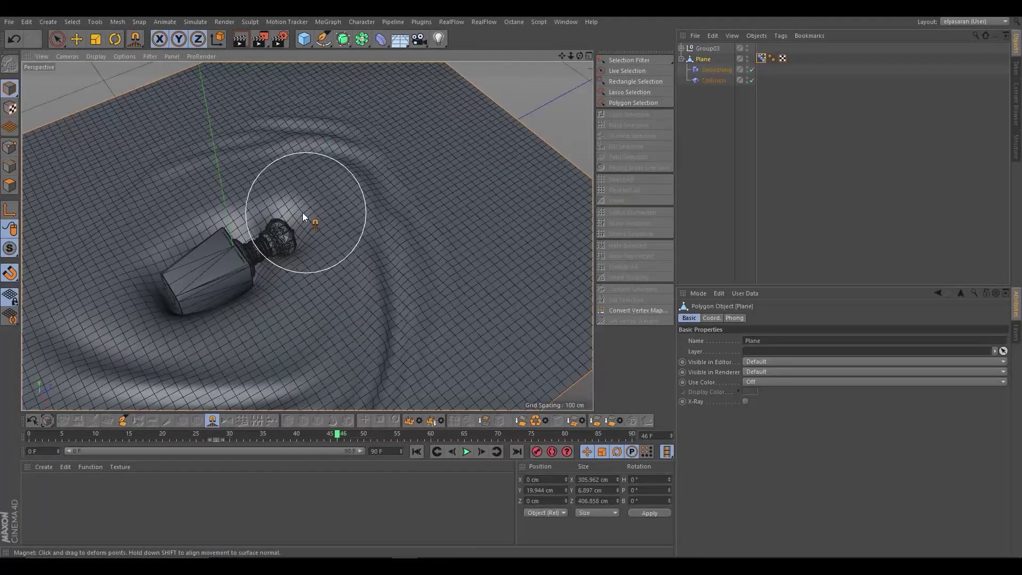
mouse_move(227, 174)
alt+mouse_down()
mouse_move(300, 190)
mouse_move(315, 178)
mouse_move(305, 162)
mouse_move(333, 138)
mouse_move(303, 282)
mouse_move(209, 231)
mouse_move(295, 298)
mouse_move(297, 257)
mouse_move(284, 309)
mouse_move(309, 269)
mouse_move(262, 270)
mouse_move(280, 255)
mouse_move(229, 290)
mouse_move(481, 260)
mouse_move(534, 302)
mouse_move(377, 243)
alt+mouse_up()
middle_drag(377, 242, 346, 286)
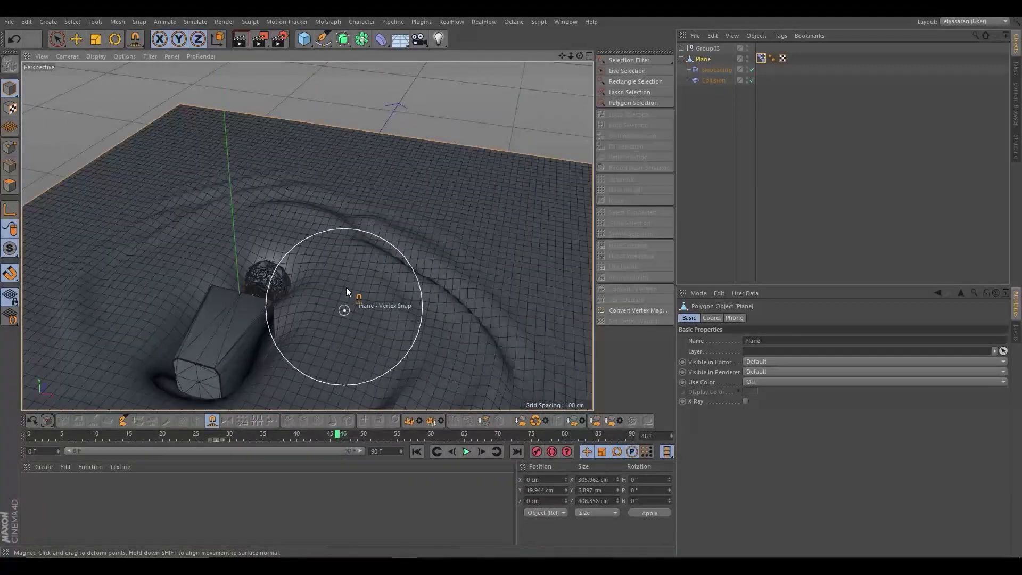
drag(341, 304, 337, 305)
mouse_move(366, 239)
alt+mouse_down()
mouse_move(412, 208)
mouse_move(540, 172)
mouse_move(479, 101)
mouse_move(454, 234)
mouse_move(426, 219)
mouse_move(411, 184)
mouse_move(442, 251)
mouse_move(423, 168)
mouse_move(326, 193)
alt+mouse_up()
key(ctrl+z)
middle_drag(316, 239, 282, 242)
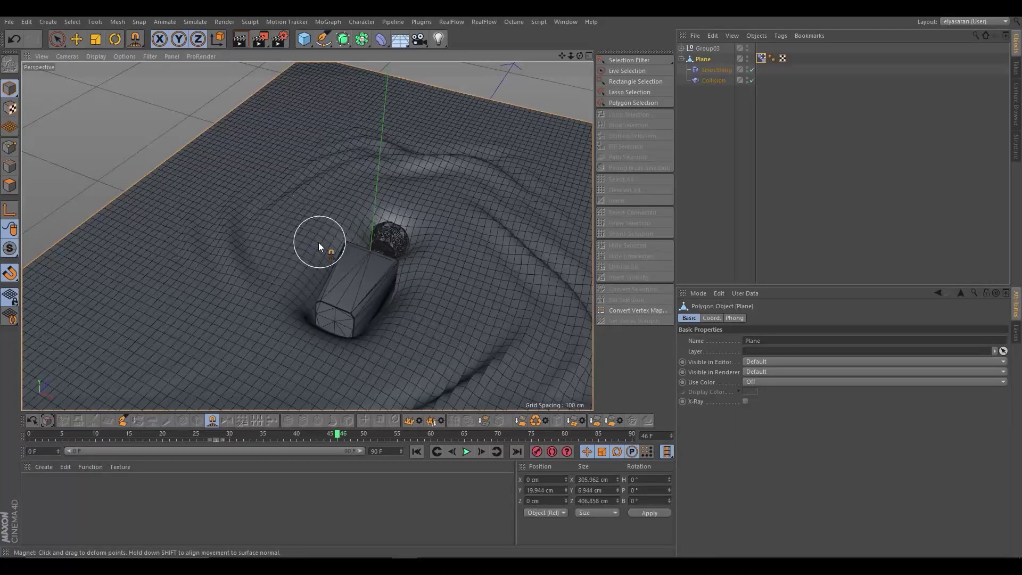
Enlarge the magnet radius and smooth the ripples, then undo those ripple changes
alt+drag(309, 221, 291, 290)
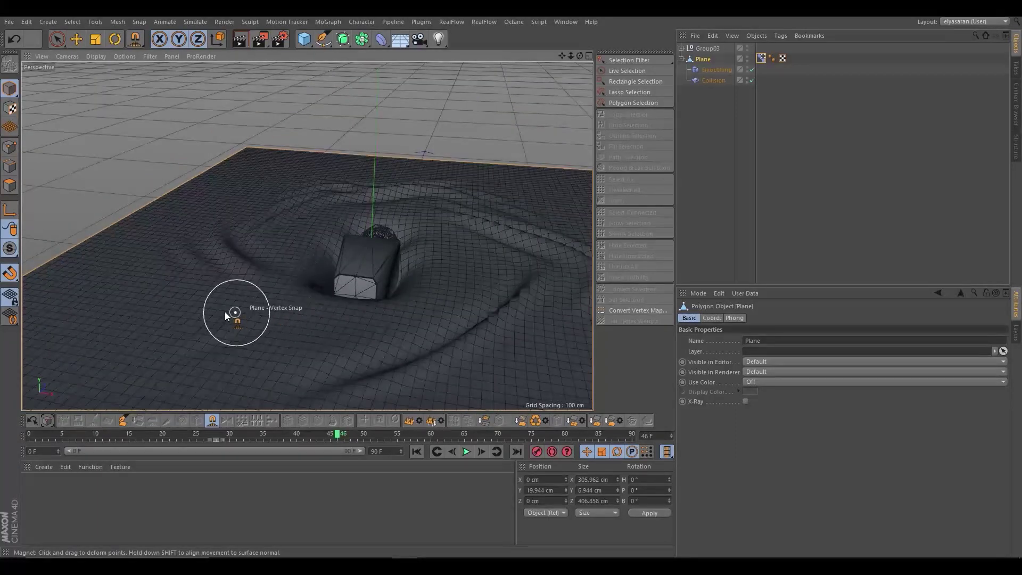
middle_drag(338, 296, 391, 282)
mouse_move(391, 282)
alt+mouse_down()
mouse_move(255, 298)
mouse_move(292, 263)
mouse_move(393, 276)
mouse_move(376, 296)
mouse_move(334, 241)
mouse_move(351, 247)
mouse_move(364, 273)
alt+mouse_up()
middle_drag(364, 273, 399, 324)
mouse_move(398, 325)
mouse_down()
mouse_move(437, 293)
mouse_move(436, 315)
mouse_move(406, 327)
mouse_move(490, 286)
mouse_up()
key(ctrl+z)
key(ctrl+z)
key(ctrl+z)
key(ctrl+z)
Reshape the mesh near the bottle from overhead and zoom out over the deformed plane
mouse_move(438, 320)
mouse_down()
mouse_move(392, 296)
mouse_move(220, 360)
mouse_up()
mouse_move(279, 292)
alt+mouse_down()
mouse_move(265, 254)
mouse_move(191, 276)
mouse_move(258, 267)
mouse_move(373, 225)
mouse_move(351, 245)
mouse_move(193, 263)
alt+mouse_up()
alt+right_drag(192, 263, 237, 263)
mouse_move(238, 263)
alt+mouse_down()
mouse_move(257, 251)
mouse_move(155, 275)
mouse_move(235, 298)
mouse_move(327, 260)
alt+mouse_up()
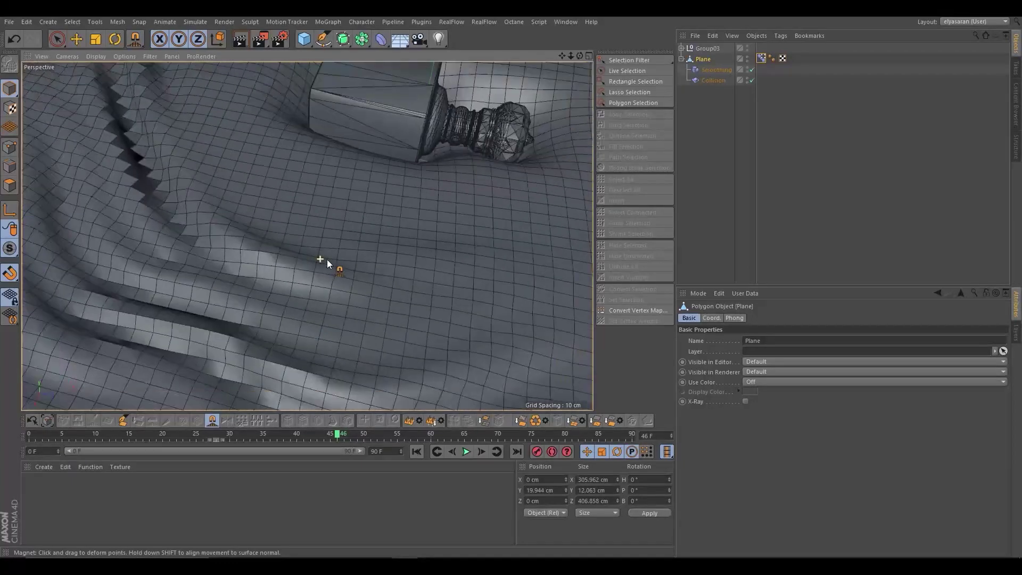
alt+right_drag(326, 260, 229, 308)
mouse_move(229, 308)
alt+mouse_down()
mouse_move(274, 232)
mouse_move(239, 159)
mouse_move(246, 150)
mouse_move(306, 171)
mouse_move(273, 142)
mouse_move(354, 114)
mouse_move(319, 160)
mouse_move(335, 114)
mouse_move(272, 141)
mouse_move(281, 160)
mouse_move(219, 177)
mouse_move(238, 139)
mouse_move(343, 228)
mouse_move(353, 215)
mouse_move(352, 263)
mouse_move(336, 227)
mouse_move(384, 173)
mouse_move(379, 228)
mouse_move(372, 161)
mouse_move(378, 232)
mouse_move(358, 187)
mouse_move(368, 207)
alt+mouse_up()
mouse_move(360, 242)
alt+mouse_down()
mouse_move(263, 314)
mouse_move(434, 228)
mouse_move(458, 184)
mouse_move(356, 165)
mouse_move(438, 170)
mouse_move(366, 139)
mouse_move(338, 146)
mouse_move(350, 193)
alt+mouse_up()
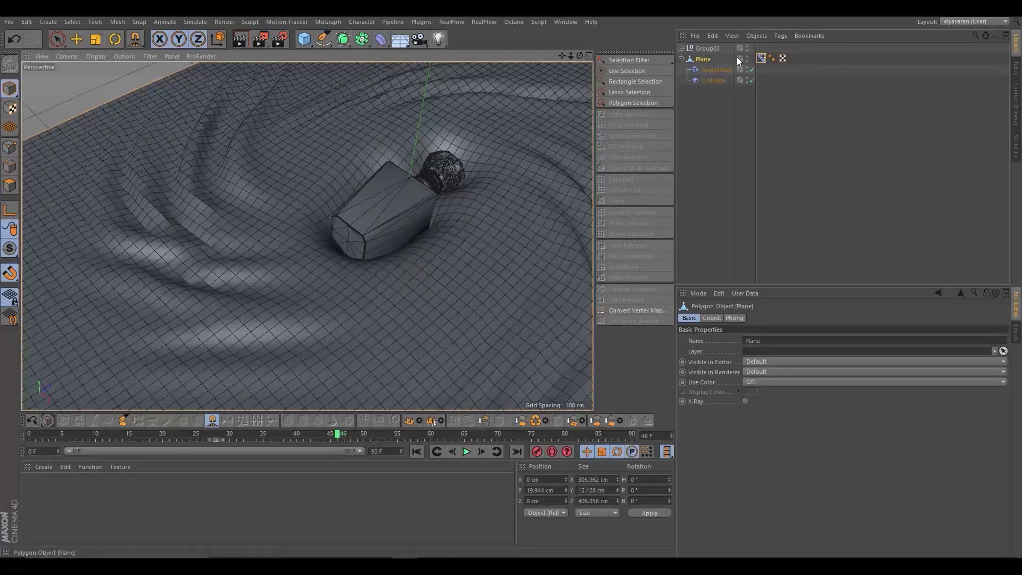
Test the Pose Morph strength at 42%, then return the morph to edit mode
click(761, 58)
click(732, 340)
mouse_move(751, 354)
mouse_down()
mouse_move(917, 355)
mouse_move(705, 375)
mouse_move(1007, 354)
mouse_up()
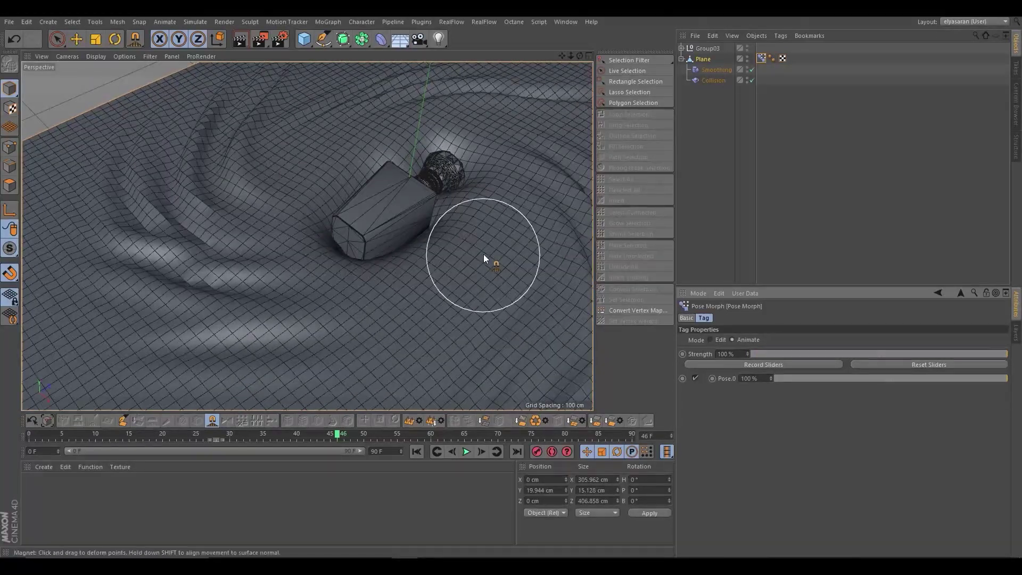
click(710, 340)
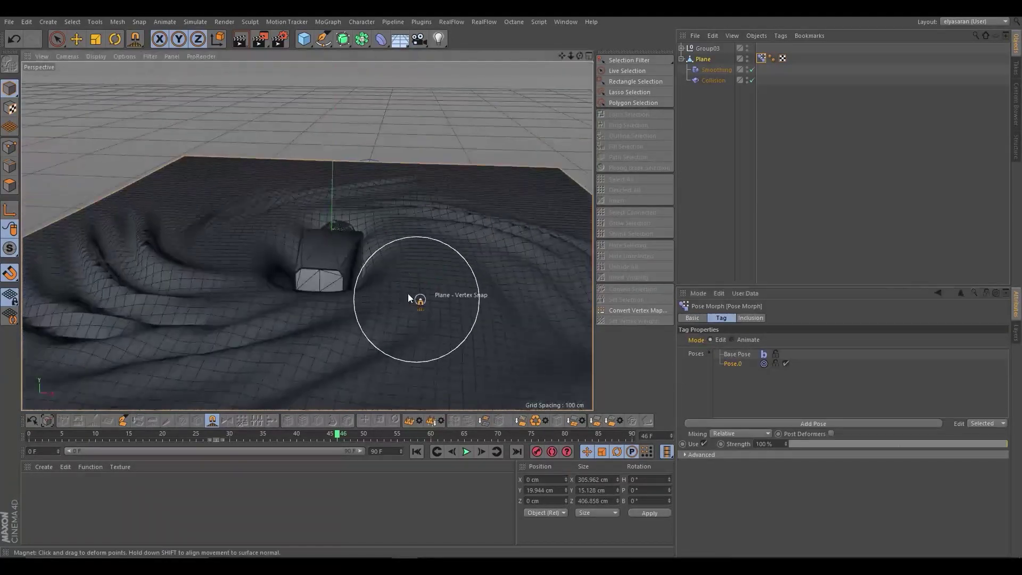
scroll(401, 296, up, 5)
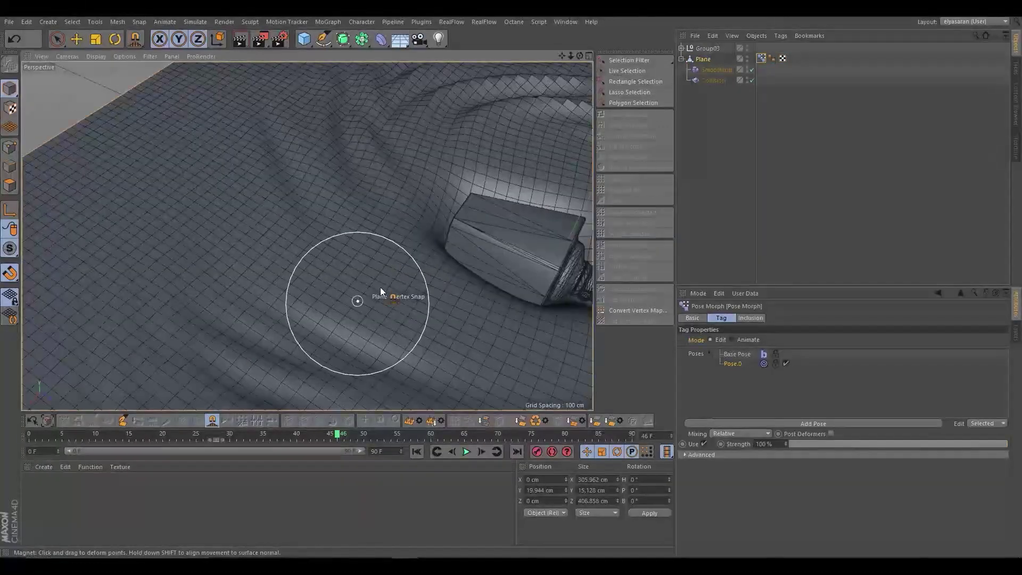
Enlarge the magnet radius and pull the cloth into higher folds around the bottle
middle_drag(346, 256, 451, 261)
mouse_move(343, 264)
alt+mouse_down()
mouse_move(505, 244)
mouse_move(429, 278)
mouse_move(269, 294)
mouse_move(216, 257)
alt+mouse_up()
middle_drag(217, 276, 107, 315)
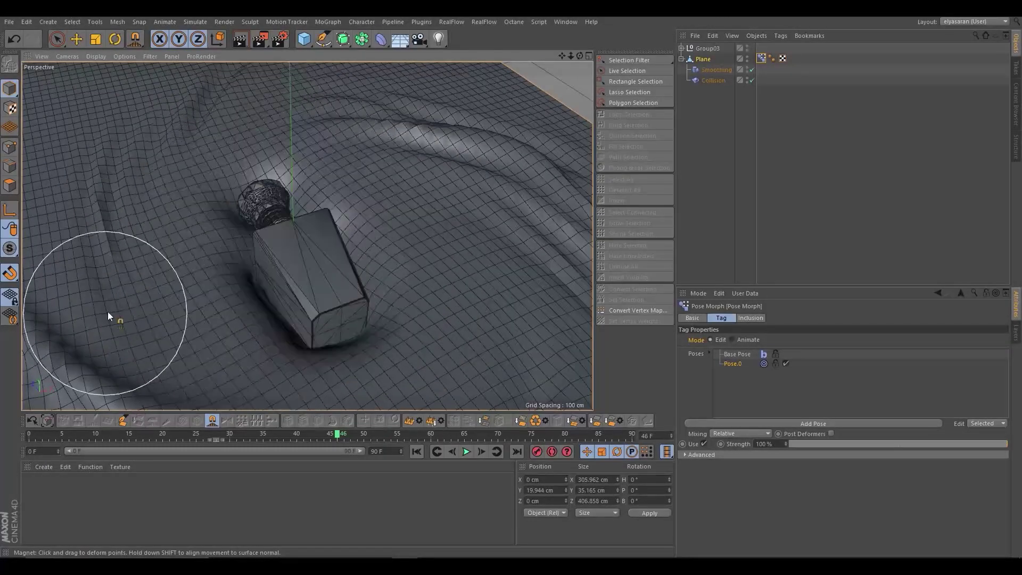
mouse_move(285, 292)
mouse_down()
mouse_move(235, 283)
mouse_move(225, 354)
mouse_move(315, 333)
mouse_up()
scroll(349, 340, down, 3)
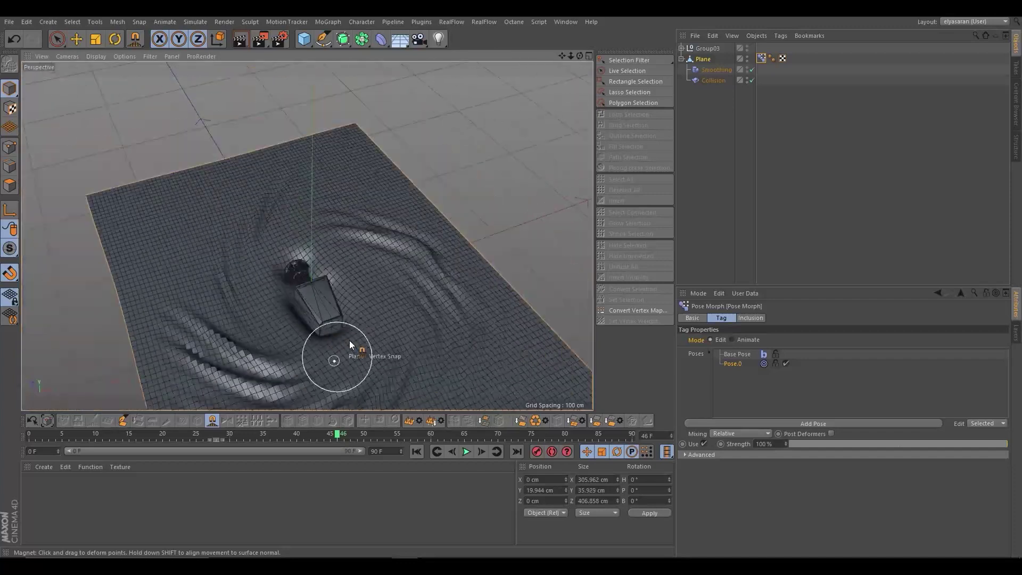
mouse_move(378, 318)
mouse_down()
mouse_move(281, 289)
mouse_move(253, 312)
mouse_move(215, 289)
mouse_move(230, 290)
mouse_move(240, 228)
mouse_move(254, 266)
mouse_move(283, 255)
mouse_up()
Reshape the dent and surrounding folds around the bottle
scroll(286, 274, up, 3)
scroll(261, 273, up, 2)
scroll(249, 250, up, 5)
scroll(270, 232, down, 5)
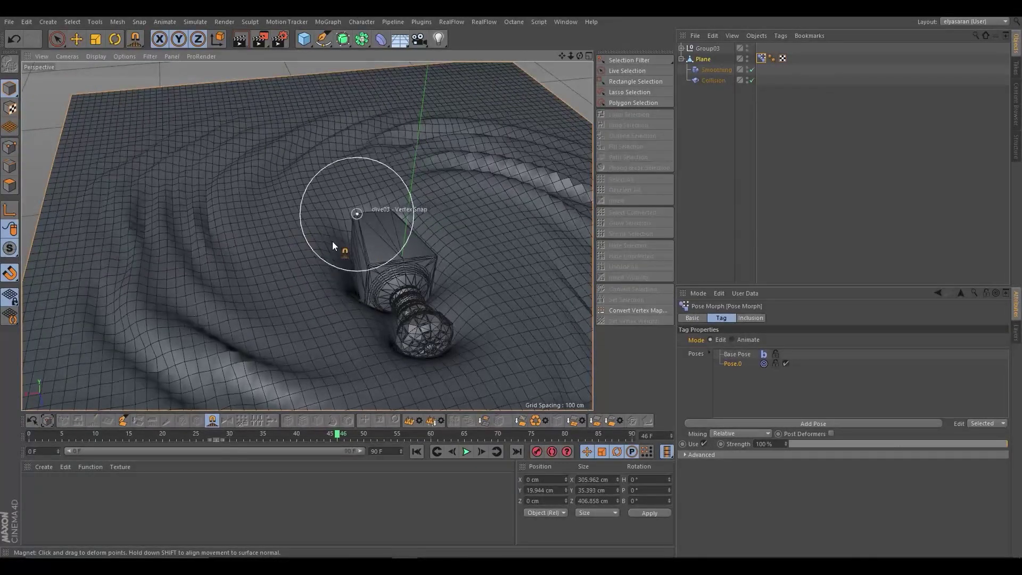
mouse_move(426, 247)
mouse_down()
mouse_move(354, 266)
mouse_move(105, 276)
mouse_up()
scroll(378, 295, down, 5)
mouse_move(378, 295)
alt+mouse_down()
mouse_move(409, 280)
mouse_move(415, 318)
alt+mouse_up()
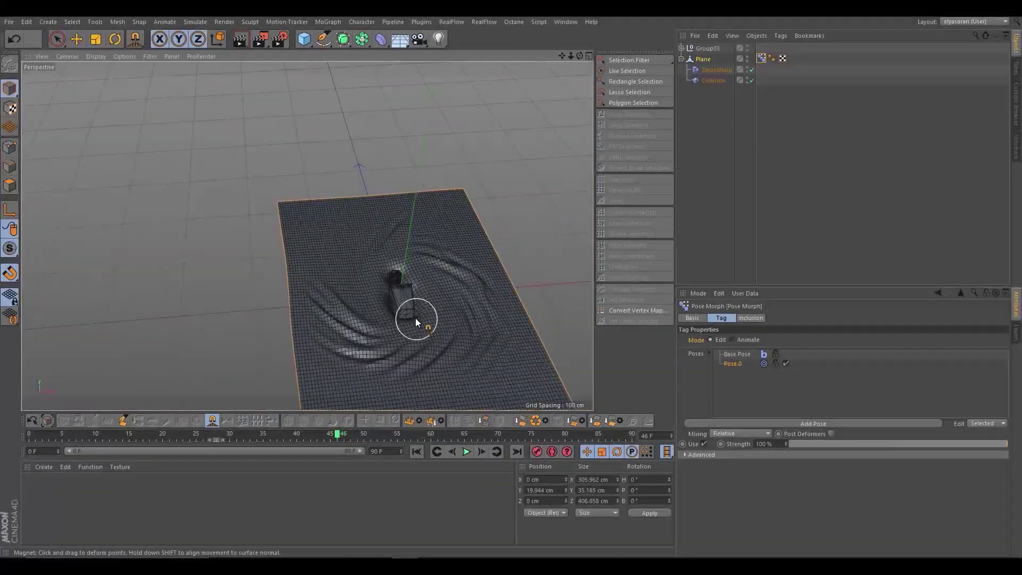
scroll(415, 318, up, 3)
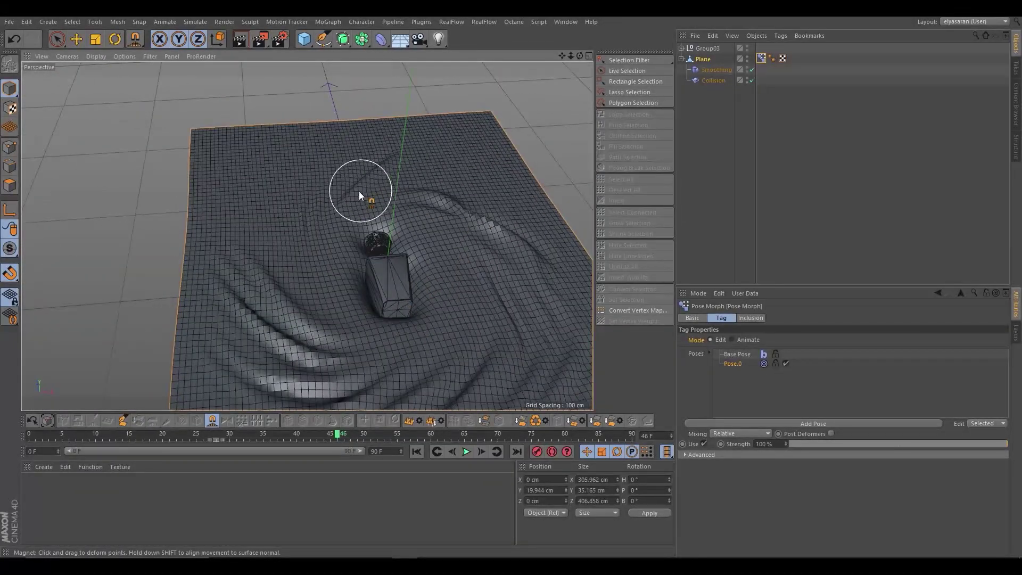
Push the cloth into new swirling folds beside the bottle
drag(286, 289, 322, 298)
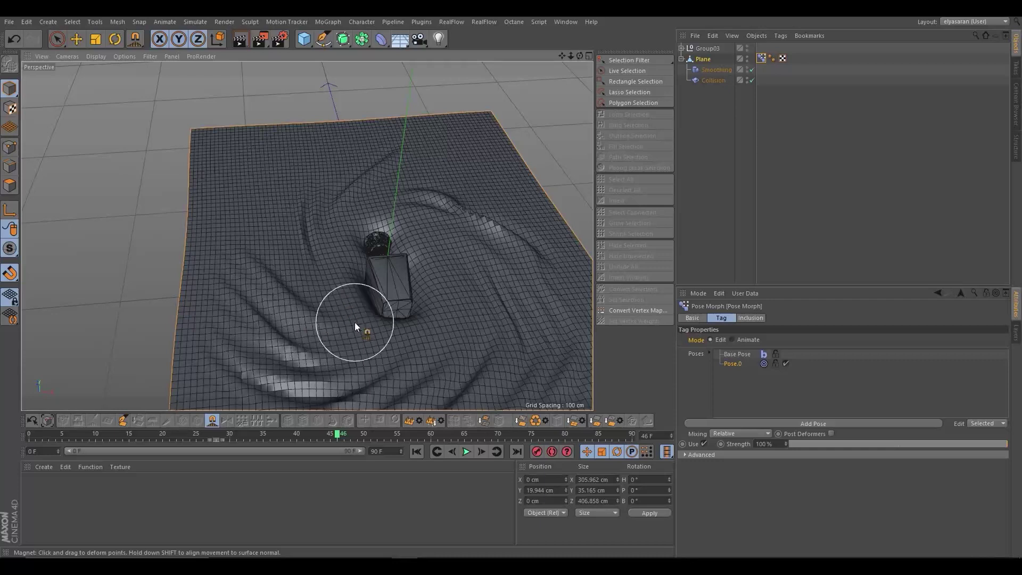
mouse_move(426, 326)
alt+mouse_down()
mouse_move(475, 299)
mouse_move(470, 256)
mouse_move(516, 250)
mouse_move(436, 264)
alt+mouse_up()
scroll(457, 303, up, 3)
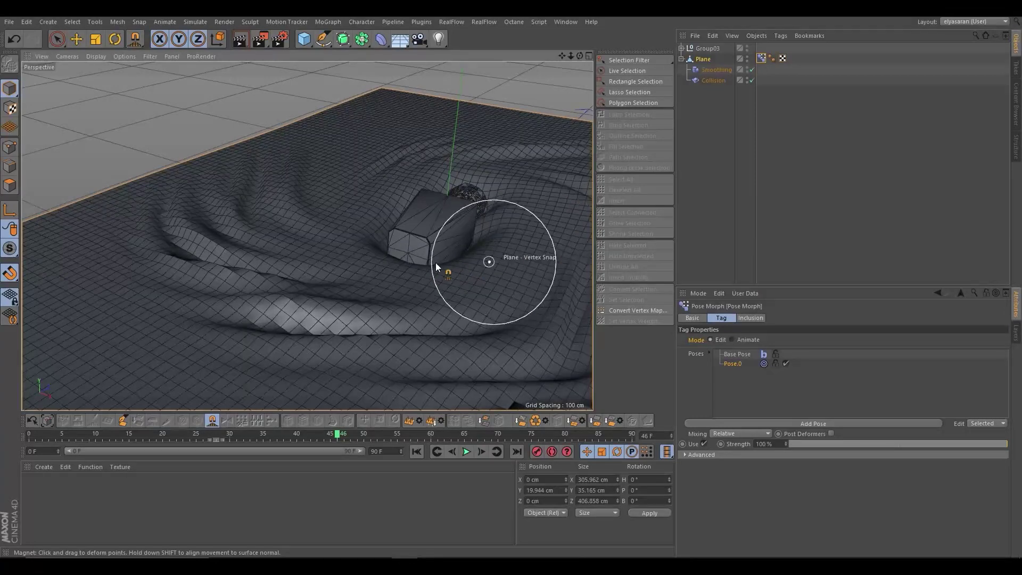
scroll(453, 245, down, 3)
mouse_move(421, 225)
alt+mouse_down()
mouse_move(467, 273)
mouse_move(284, 241)
alt+mouse_up()
Apply an edit to all Plane polygons, then undo it after it breaks the mesh
click(10, 186)
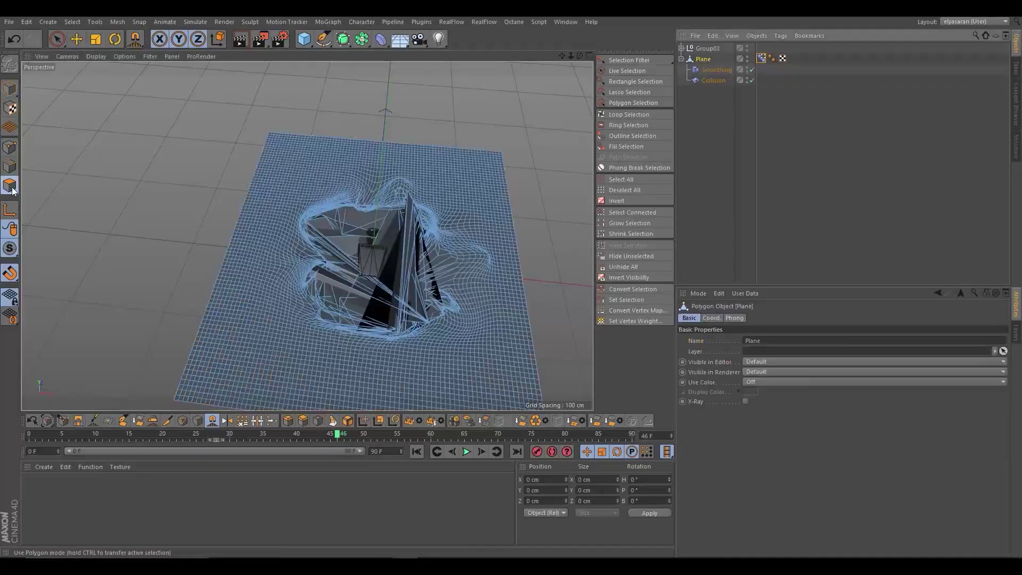
scroll(375, 258, up, 5)
mouse_move(375, 258)
alt+mouse_down()
mouse_move(367, 212)
mouse_move(279, 223)
mouse_move(390, 244)
mouse_move(376, 280)
mouse_move(258, 203)
mouse_move(283, 203)
mouse_move(327, 254)
alt+mouse_up()
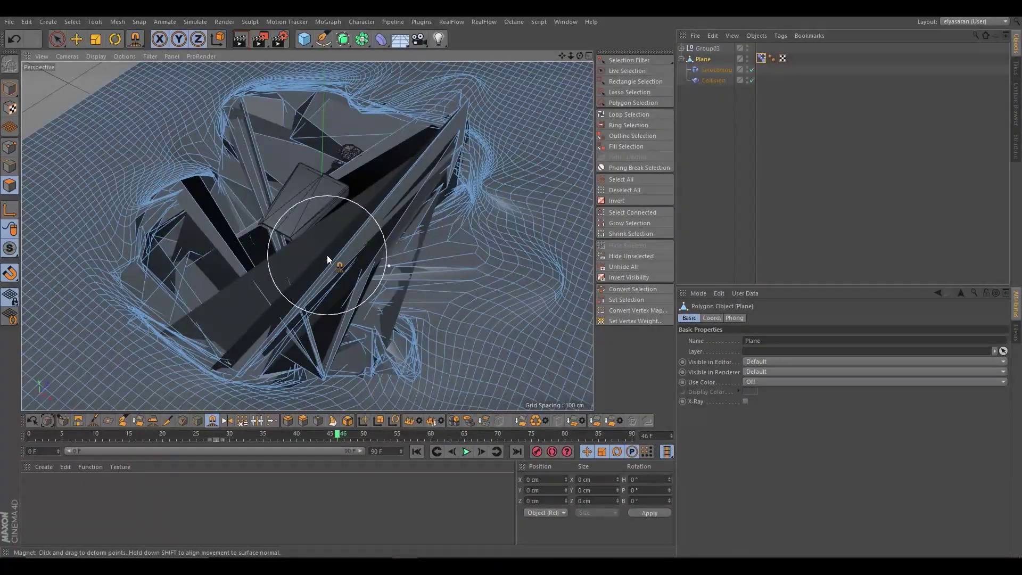
key(ctrl+a)
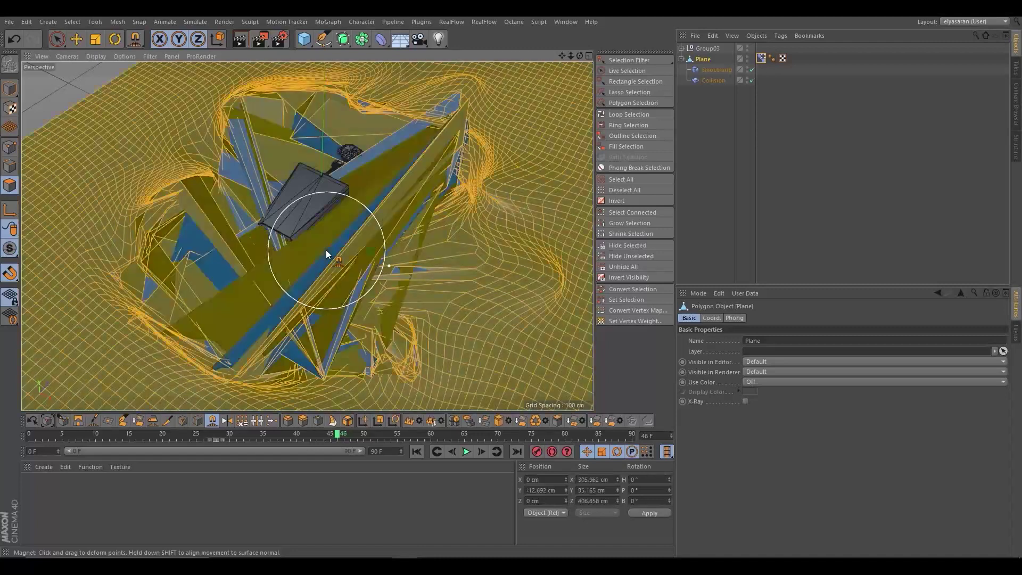
right_click(326, 250)
click(395, 514)
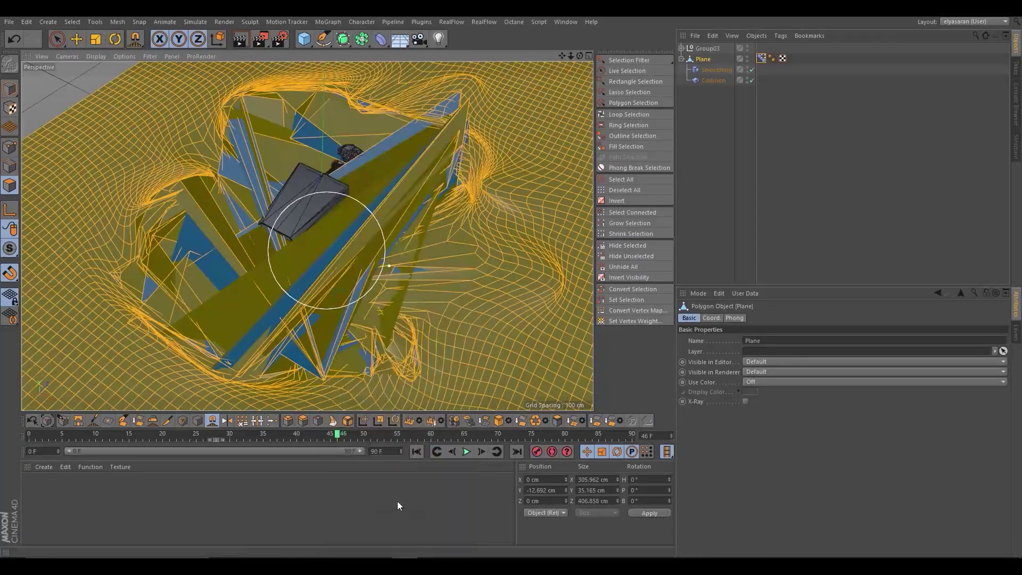
click(8, 89)
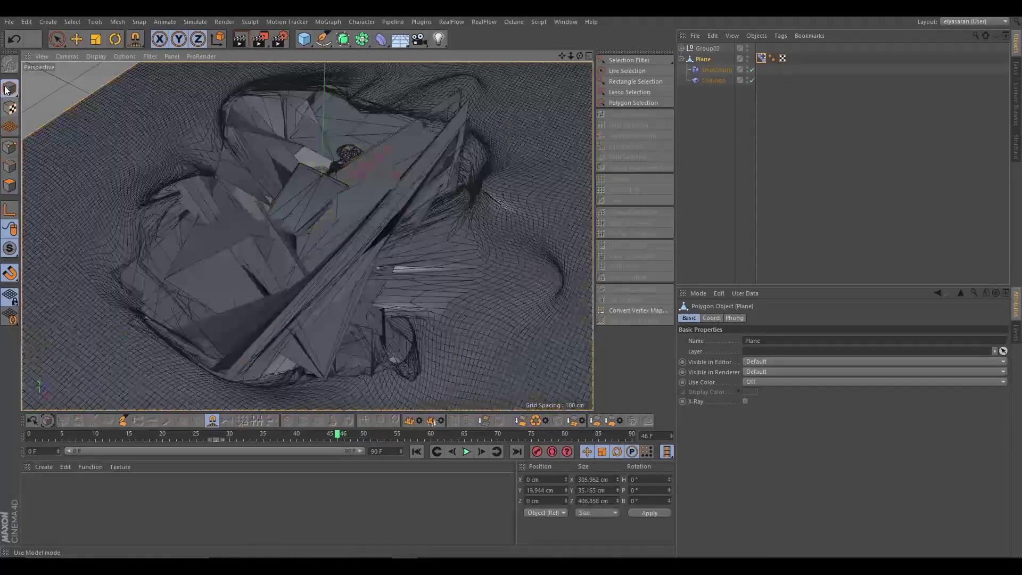
click(718, 97)
click(712, 71)
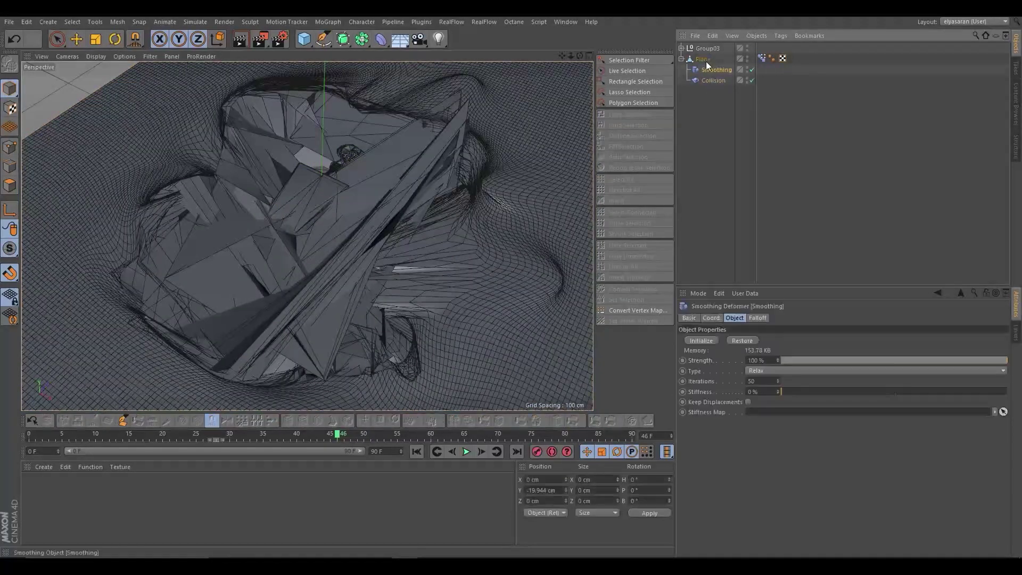
key(ctrl+z)
key(ctrl+z)
key(ctrl+z)
key(ctrl+z)
key(ctrl+z)
key(ctrl+z)
key(ctrl+z)
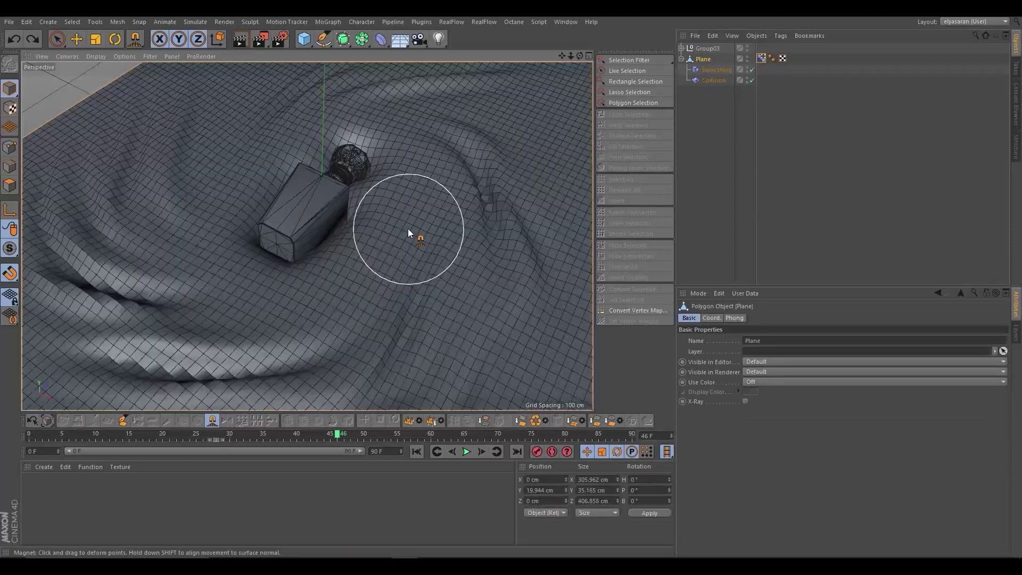
Select the bottle group and lower it down into the cloth
alt+drag(408, 229, 426, 216)
mouse_move(334, 273)
alt+mouse_down()
mouse_move(255, 190)
mouse_move(123, 248)
mouse_move(205, 228)
mouse_move(327, 280)
mouse_move(293, 254)
alt+mouse_up()
click(708, 49)
alt+drag(337, 211, 72, 191)
click(57, 39)
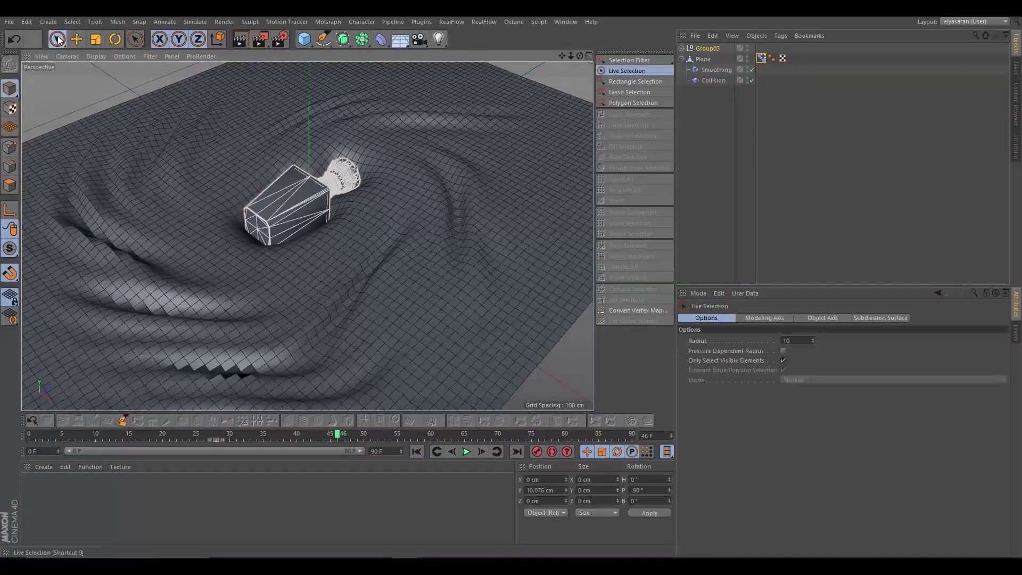
mouse_move(305, 226)
mouse_down()
mouse_move(381, 196)
mouse_move(400, 210)
mouse_move(354, 251)
mouse_move(330, 327)
mouse_move(316, 266)
mouse_up()
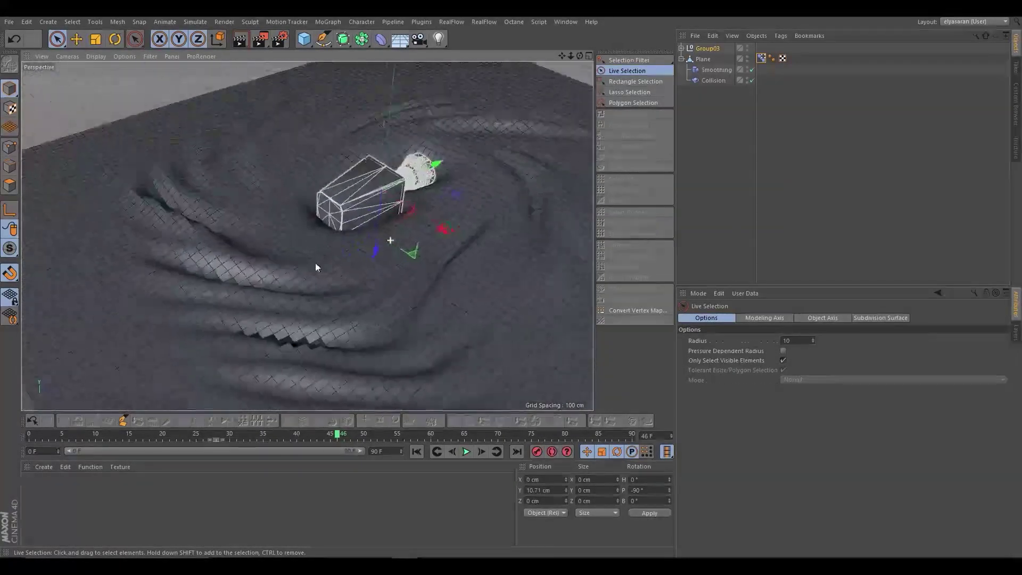
Test lowering the Pose Morph strength to flatten the folds, then reselect the cloth plane
click(762, 58)
mouse_move(798, 354)
mouse_down()
mouse_move(762, 359)
mouse_move(982, 353)
mouse_move(757, 366)
mouse_move(1006, 354)
mouse_up()
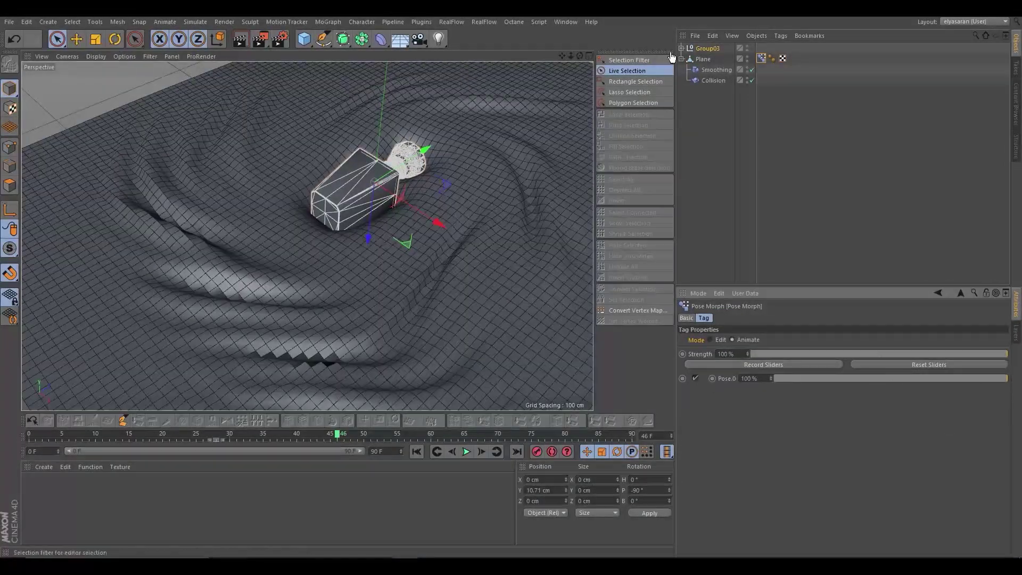
click(703, 59)
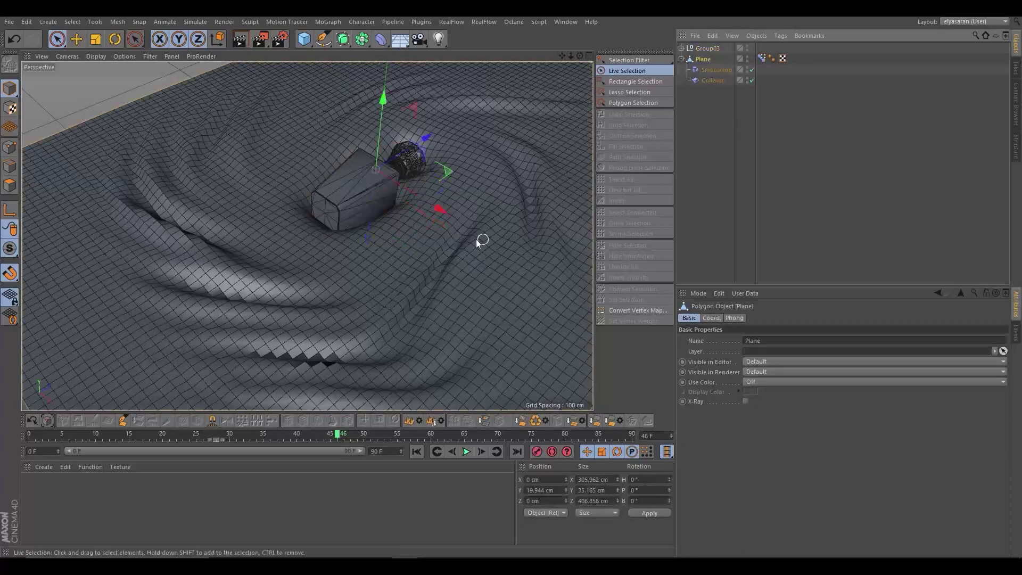
mouse_move(403, 228)
alt+mouse_down()
mouse_move(501, 165)
mouse_move(379, 215)
mouse_move(425, 209)
mouse_move(381, 190)
mouse_move(262, 216)
alt+mouse_up()
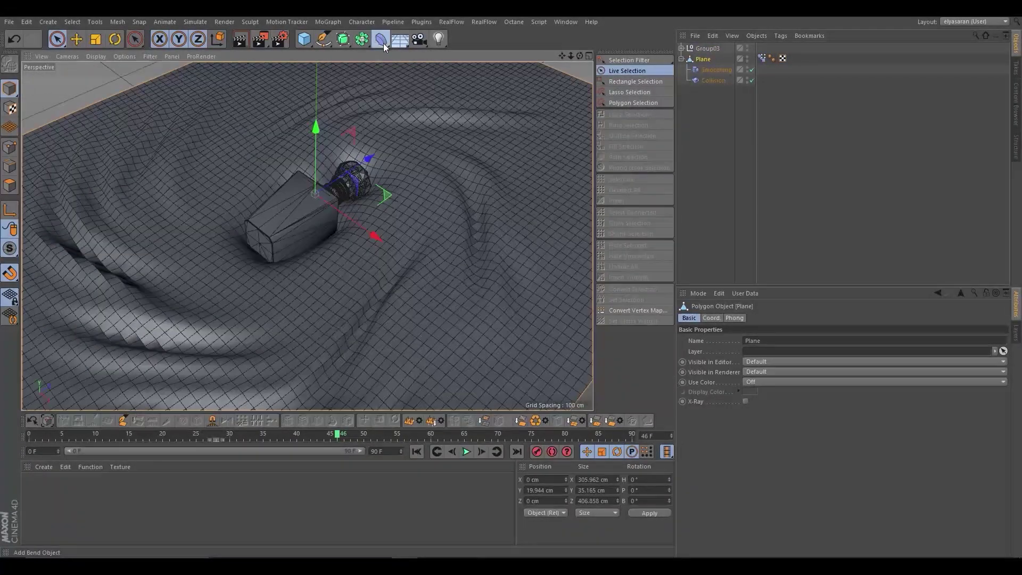
Add a Morph deformer and make it a child of the Plane
click(381, 39)
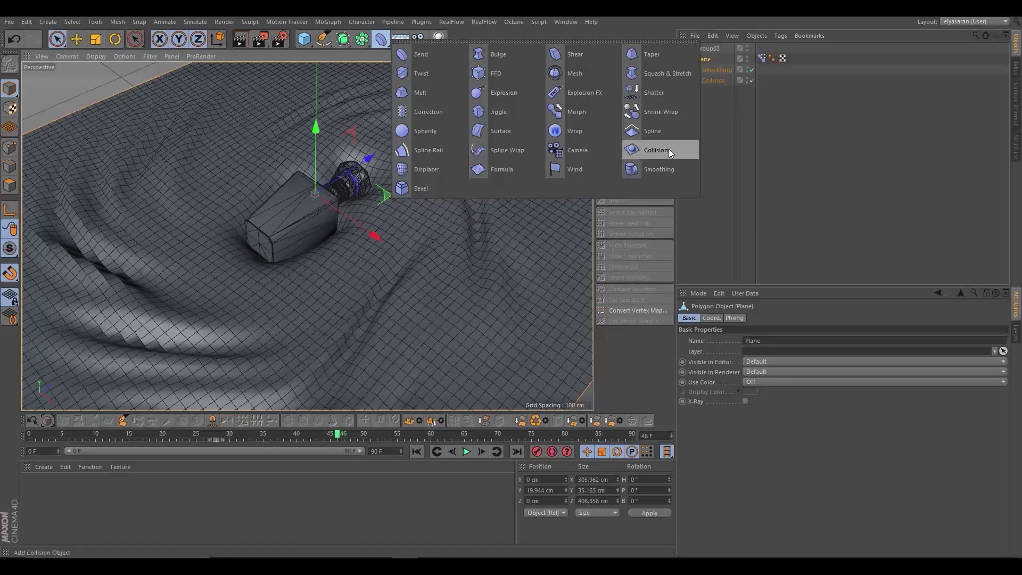
click(556, 112)
drag(708, 72, 708, 73)
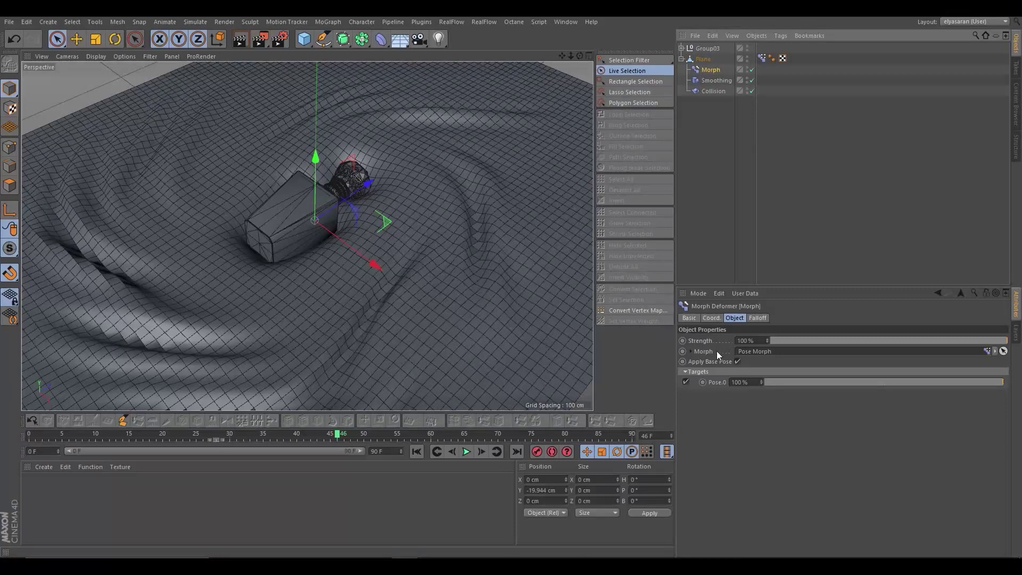
Give the Morph deformer a Capsule falloff about 65 cm wide around the bottle
click(765, 319)
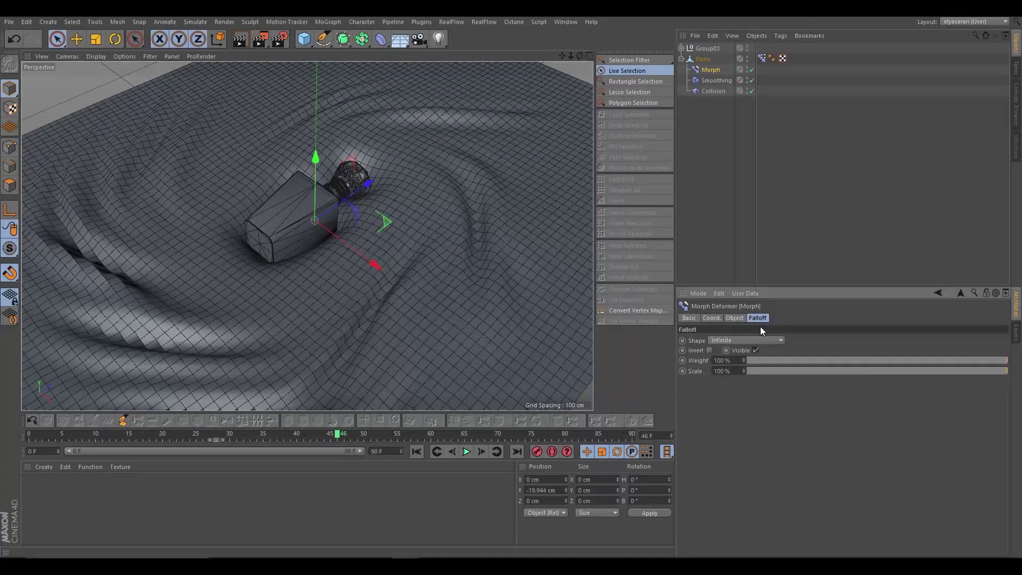
click(738, 340)
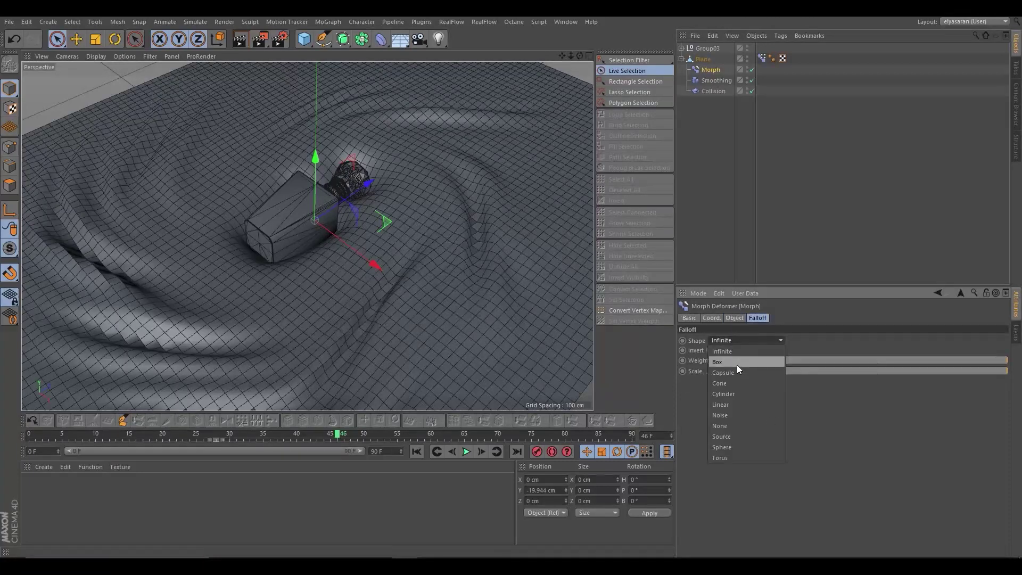
click(737, 365)
click(739, 340)
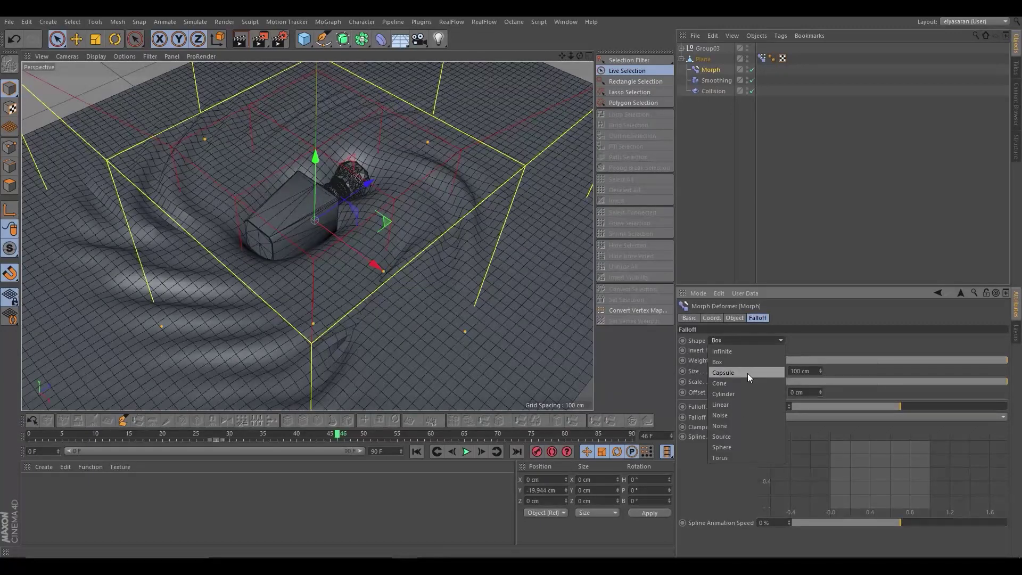
click(747, 373)
click(749, 342)
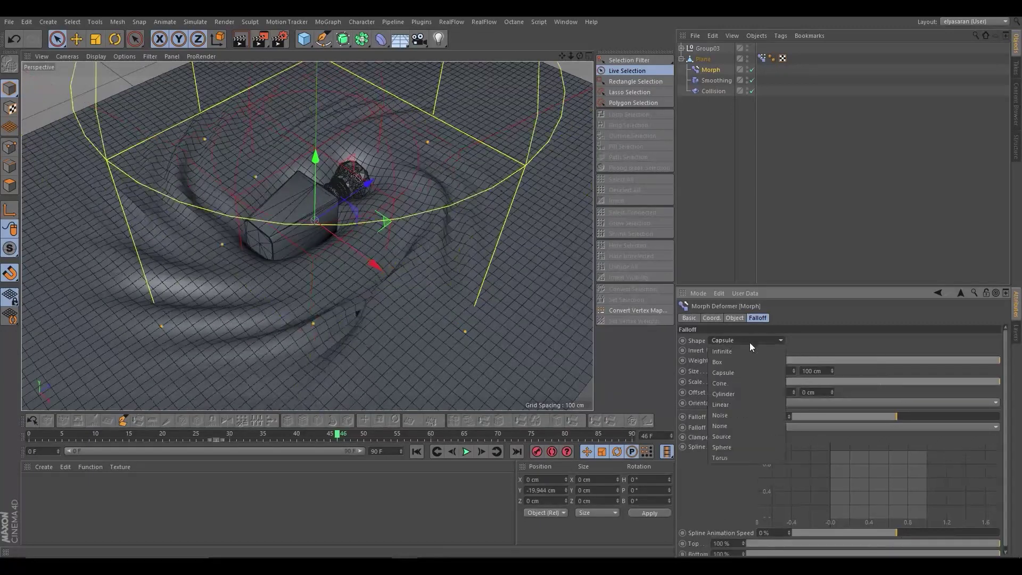
click(747, 373)
alt+drag(468, 250, 488, 244)
mouse_move(755, 371)
mouse_down()
mouse_move(788, 371)
mouse_move(757, 371)
mouse_up()
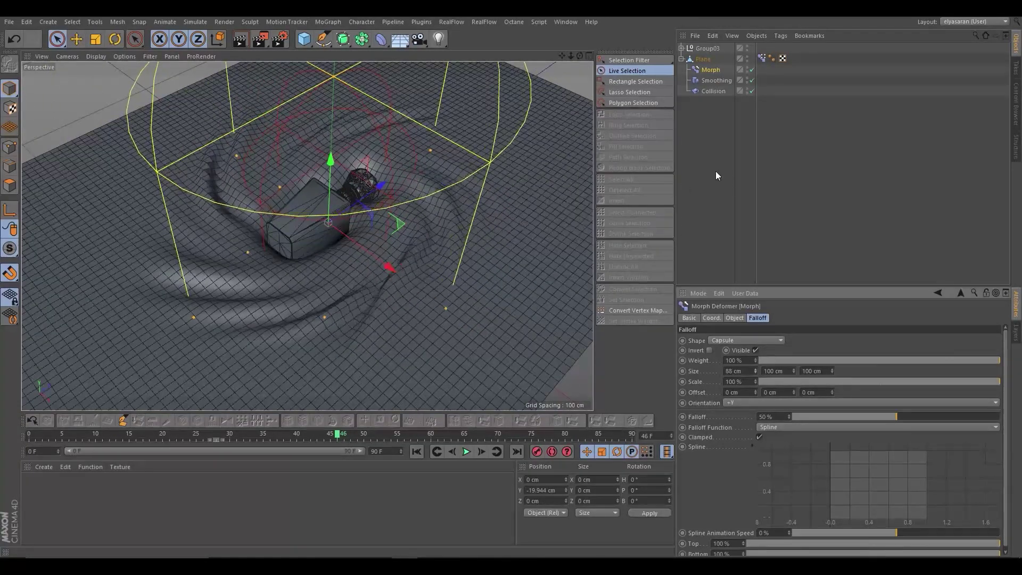
shift+click(443, 205)
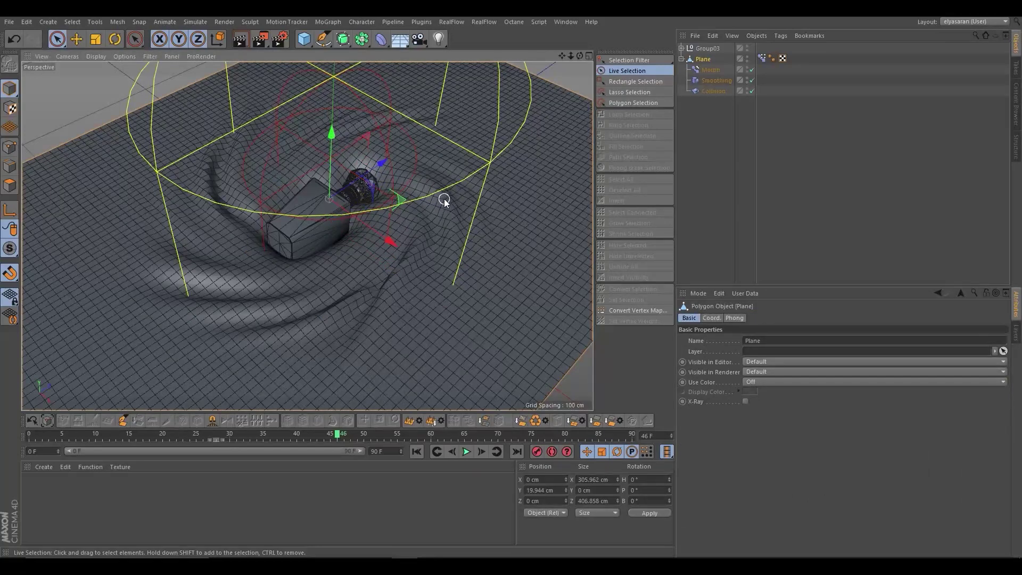
Save the scene as tamrin
key(ctrl+s)
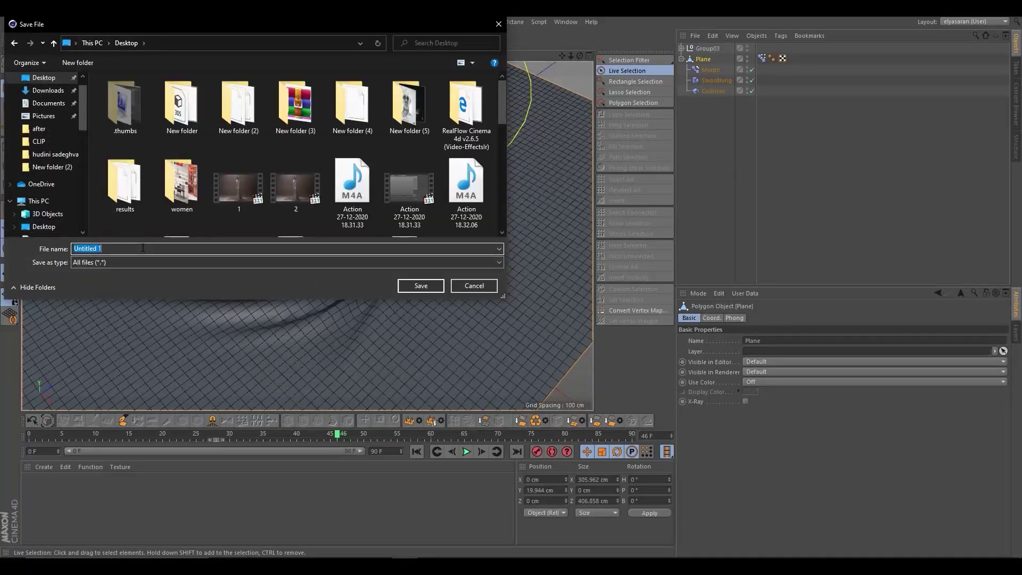
text(tamrin 1)
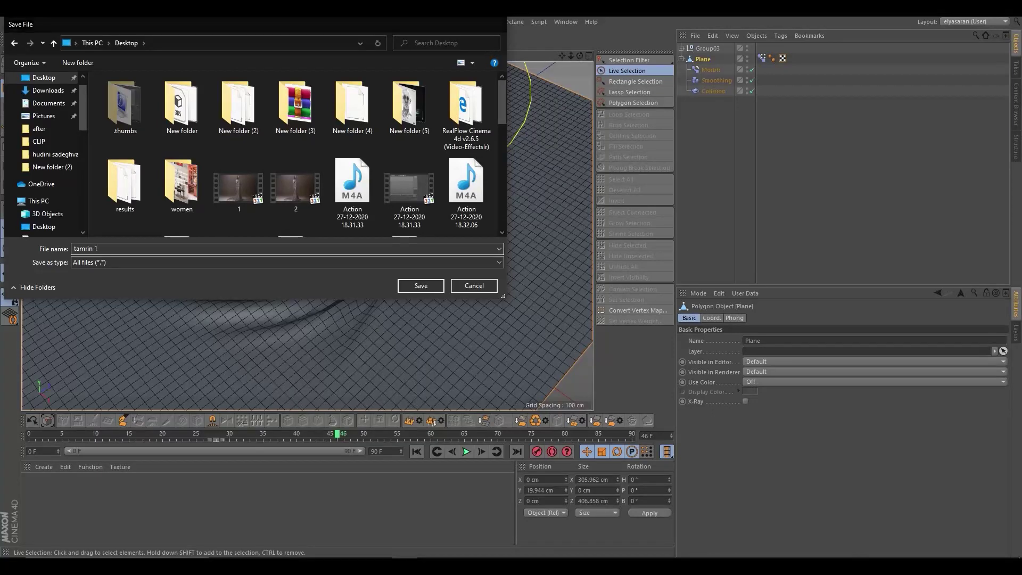
key(Return)
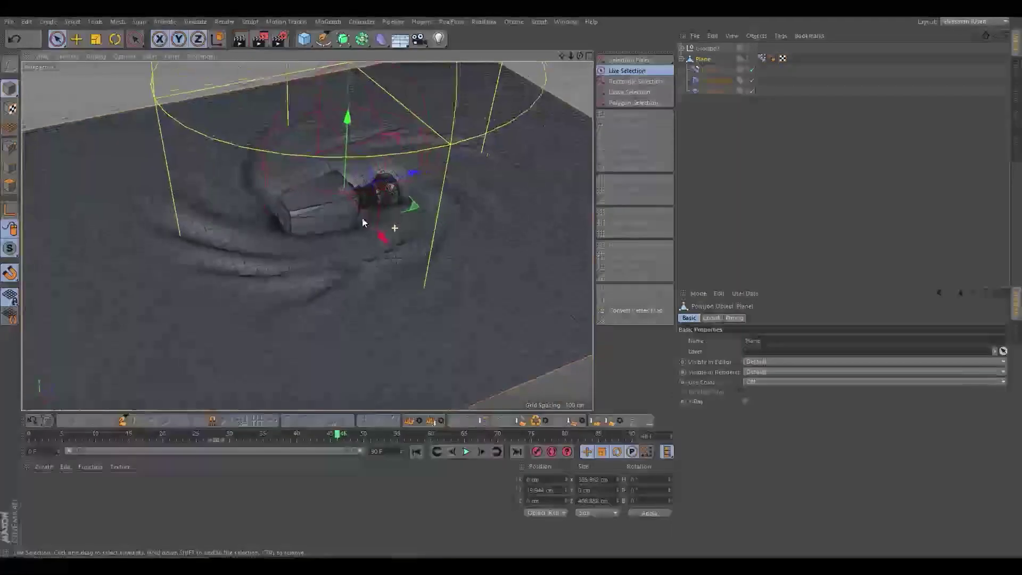
scroll(502, 244, up, 5)
mouse_move(320, 276)
alt+mouse_down()
mouse_move(418, 256)
mouse_move(473, 210)
alt+mouse_up()
scroll(437, 232, up, 5)
Nest the Plane under a new Subdivision Surface
scroll(392, 235, down, 5)
scroll(413, 227, down, 3)
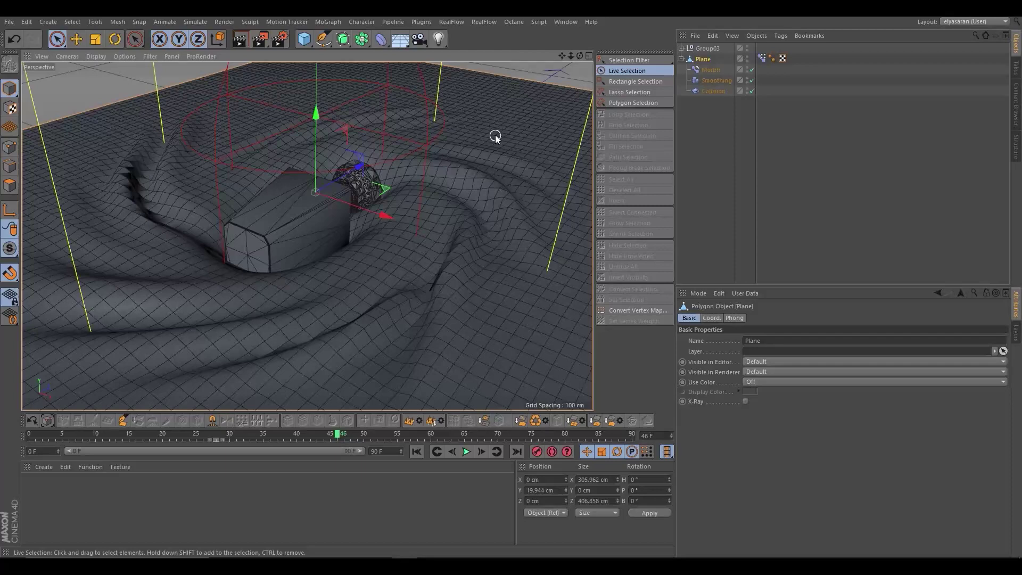
drag(343, 39, 392, 56)
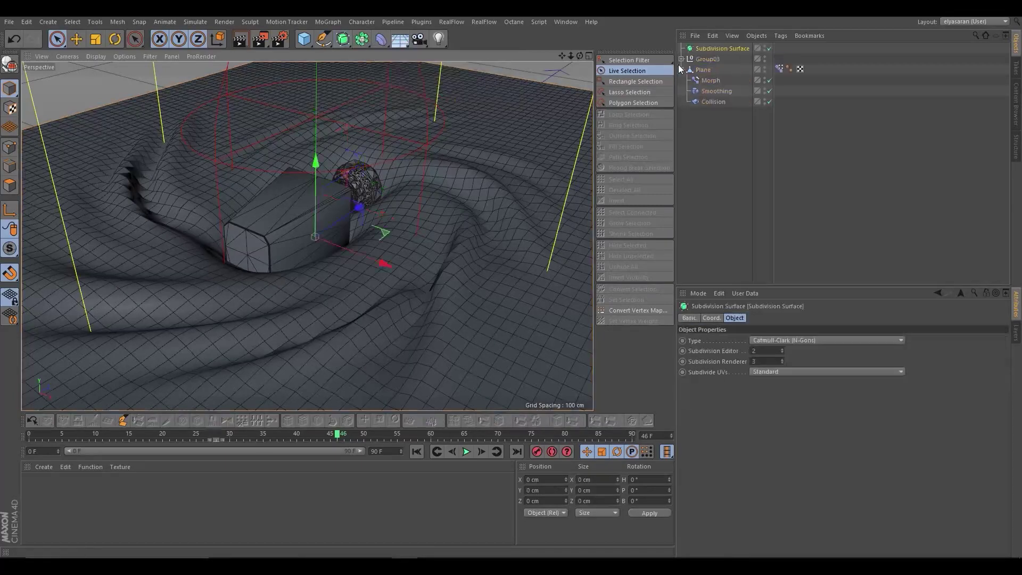
drag(703, 70, 719, 49)
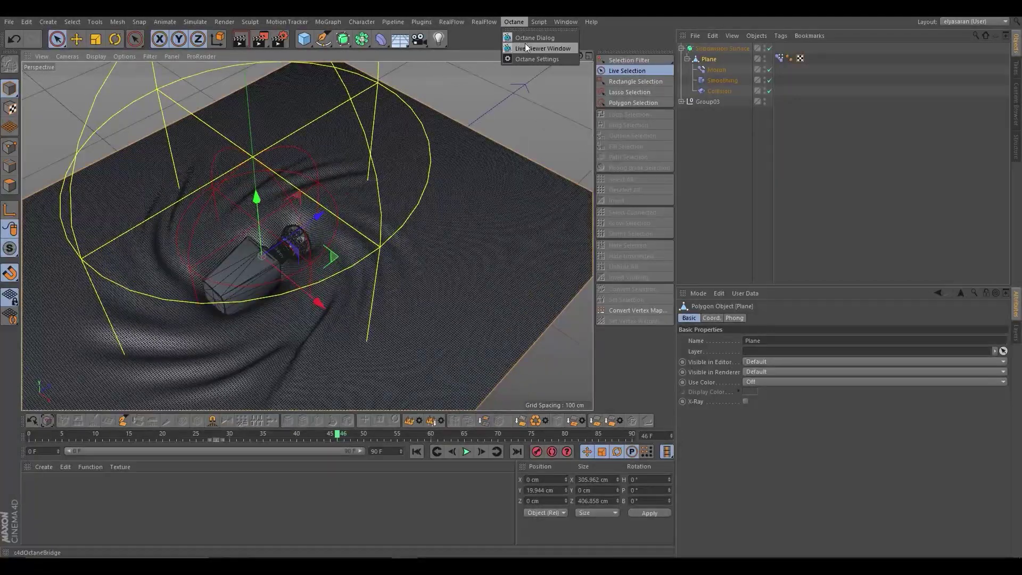
Render an Octane live preview of the cloth and bottle, then pause it and return to the viewport
click(537, 46)
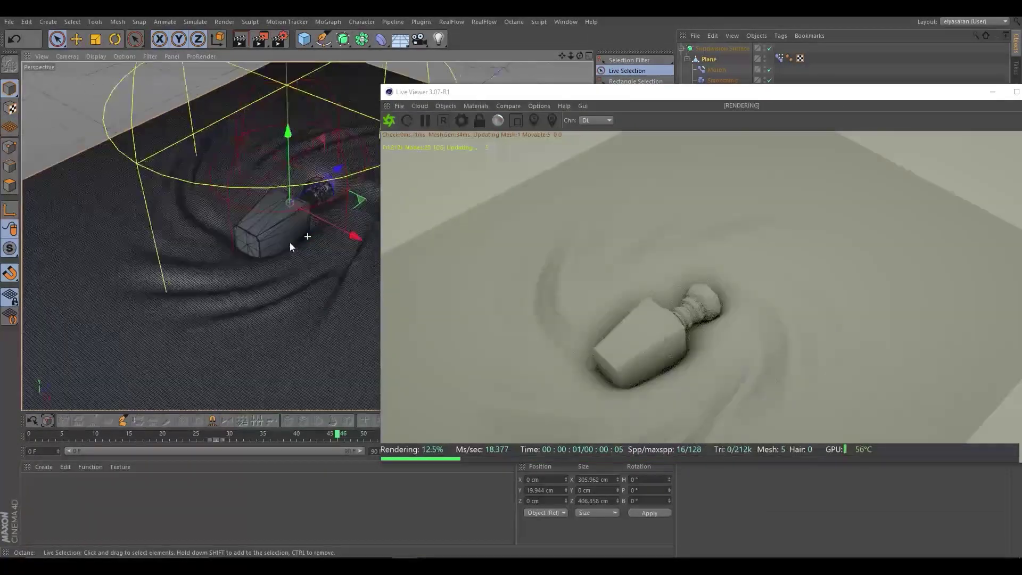
alt+drag(291, 246, 303, 235)
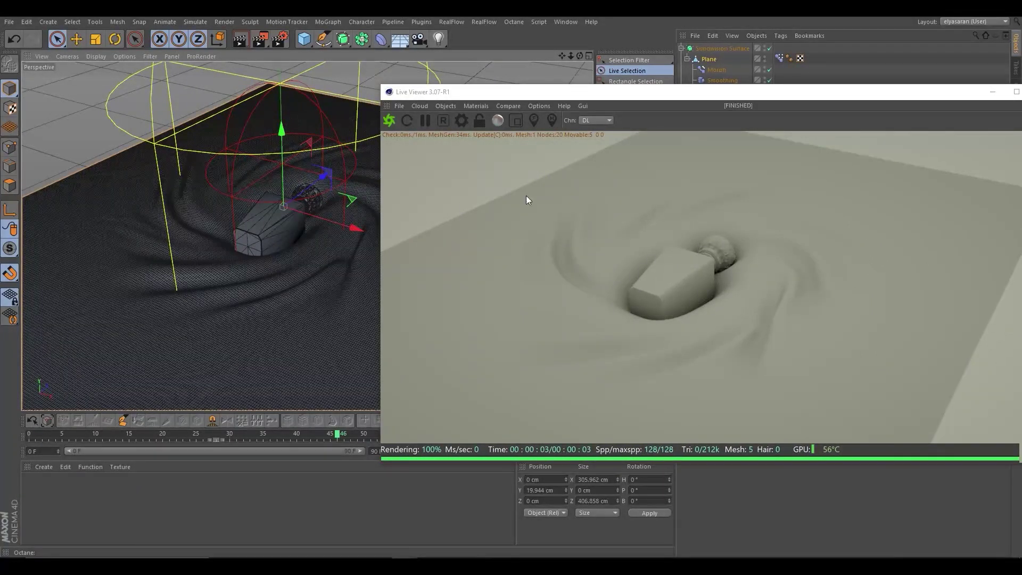
click(425, 120)
key(alt+Tab)
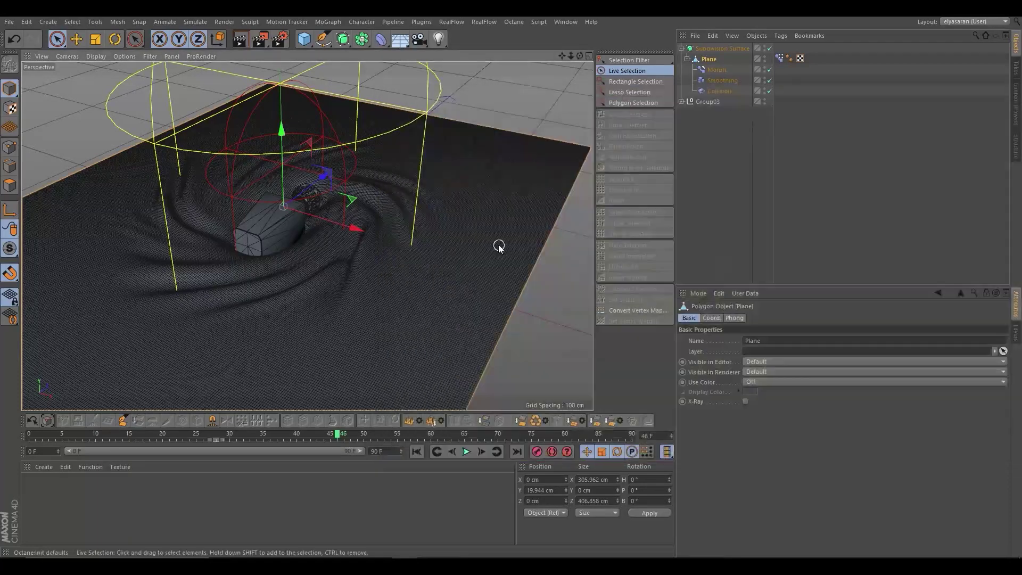
mouse_move(353, 278)
alt+mouse_down()
mouse_move(424, 278)
mouse_move(396, 289)
alt+mouse_up()
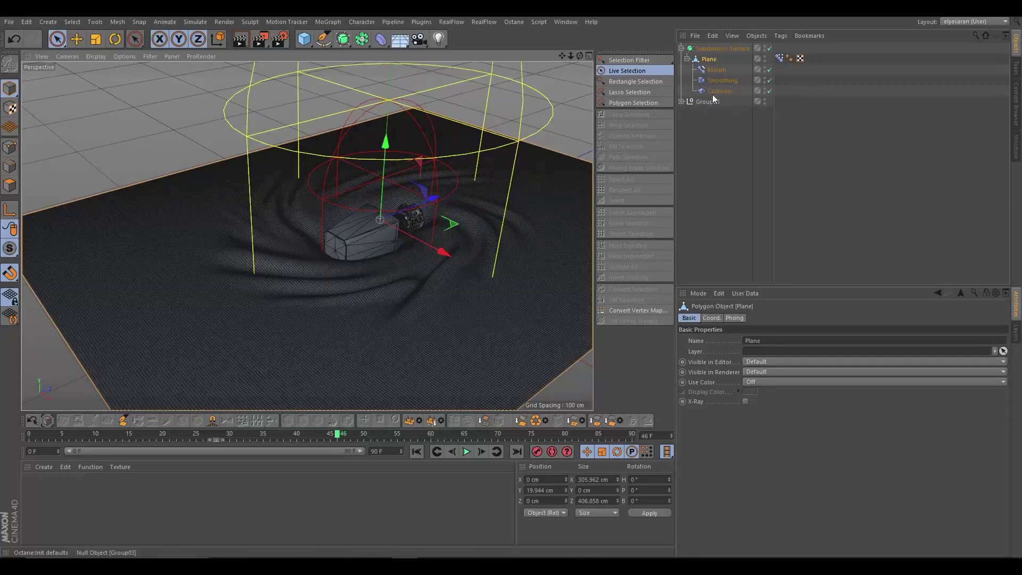
Rotate the Morph capsule falloff -90° in P to lie along the bottle
click(717, 69)
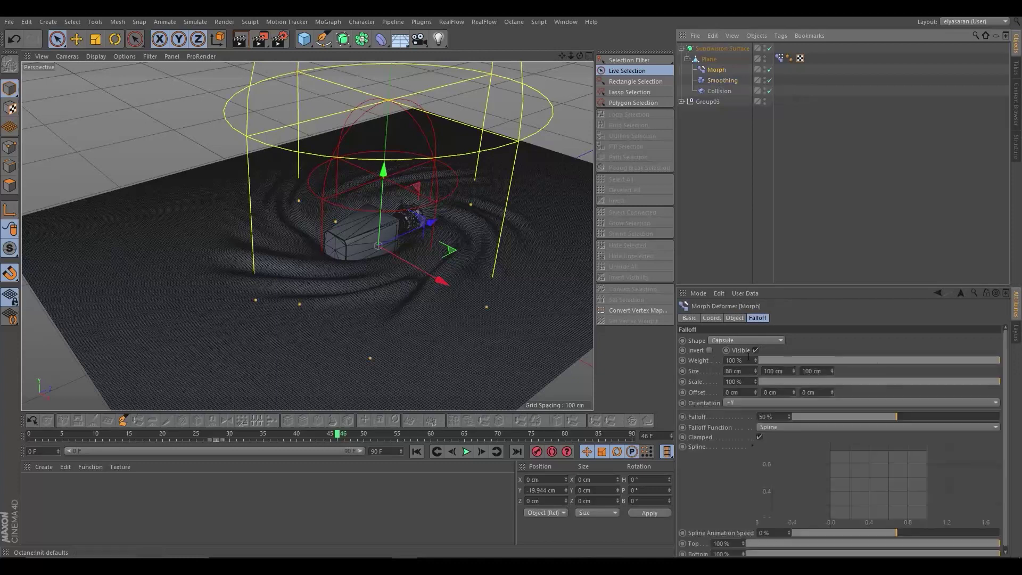
key(r)
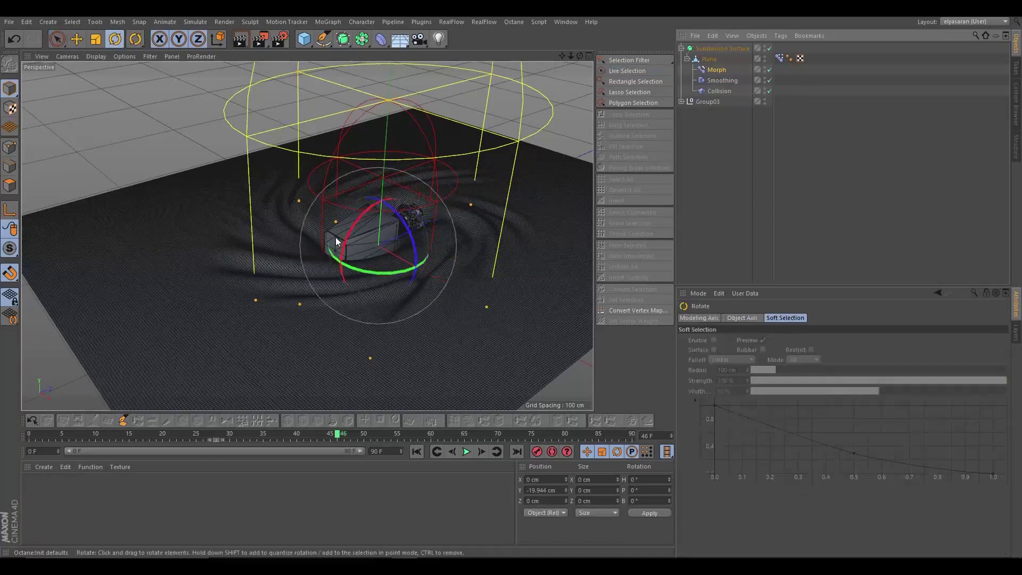
mouse_move(360, 218)
mouse_down()
mouse_move(420, 191)
mouse_move(409, 194)
mouse_up()
click(715, 69)
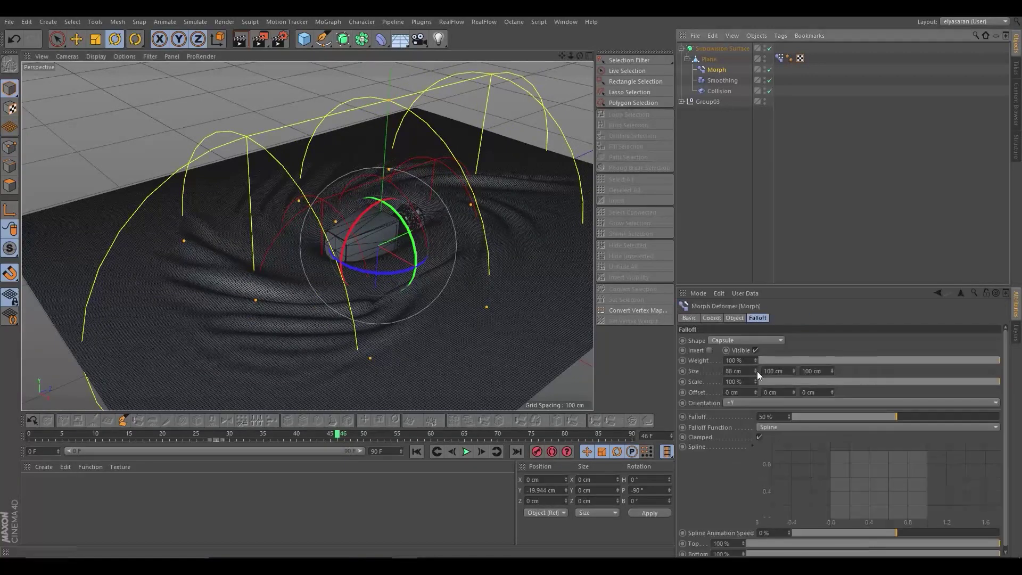
Resize the capsule falloff to 37 cm X and 29 cm Y, and reduce Z
drag(755, 371, 724, 374)
drag(792, 374, 756, 375)
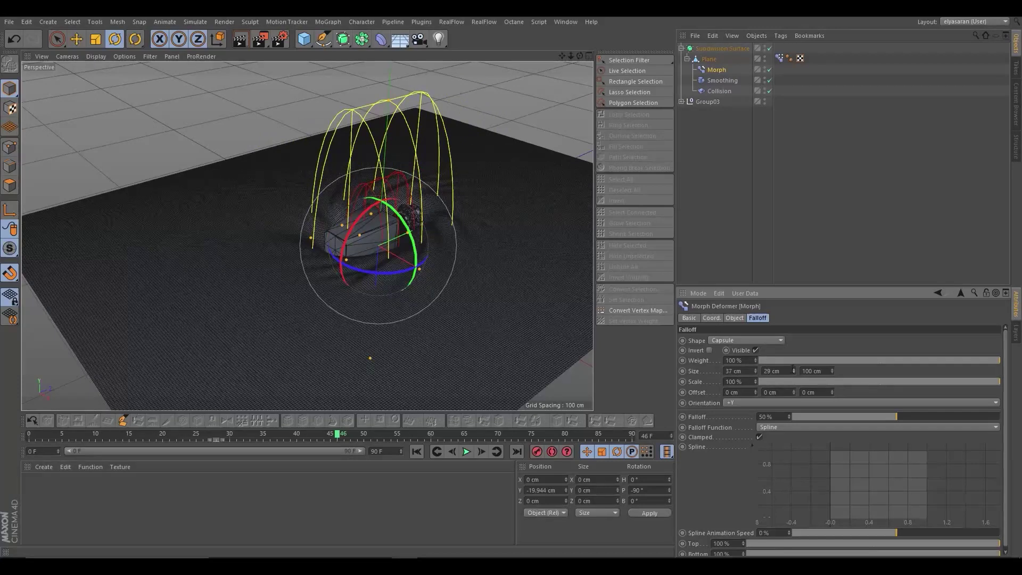
middle_click(449, 215)
scroll(469, 112, up, 5)
scroll(468, 113, up, 3)
mouse_move(833, 369)
mouse_down()
mouse_move(813, 372)
mouse_move(728, 301)
mouse_up()
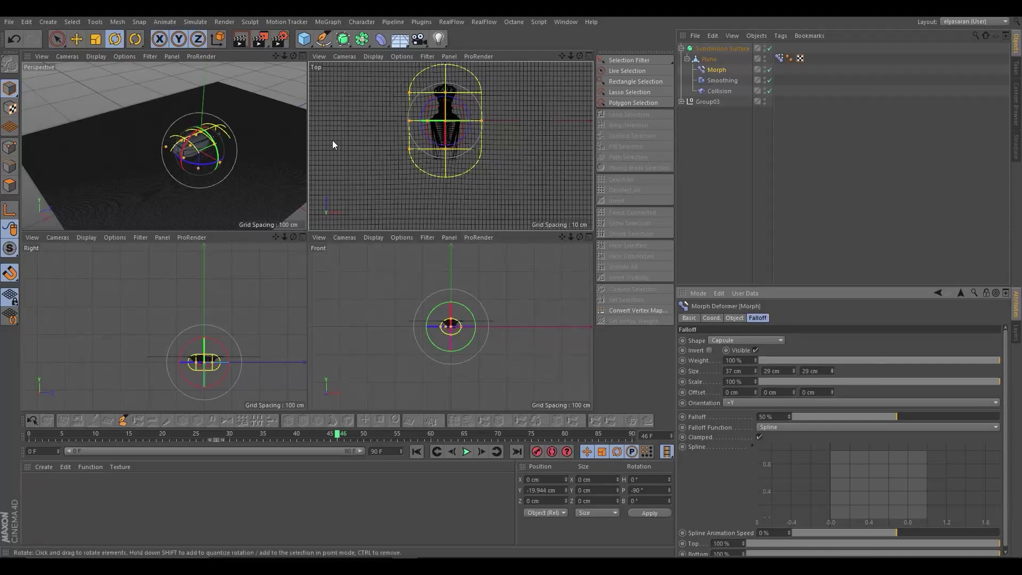
middle_click(240, 176)
Raise the capsule falloff slightly to about -15.1 cm Y
mouse_move(240, 176)
alt+mouse_down()
mouse_move(332, 210)
mouse_move(87, 91)
alt+mouse_up()
key(space)
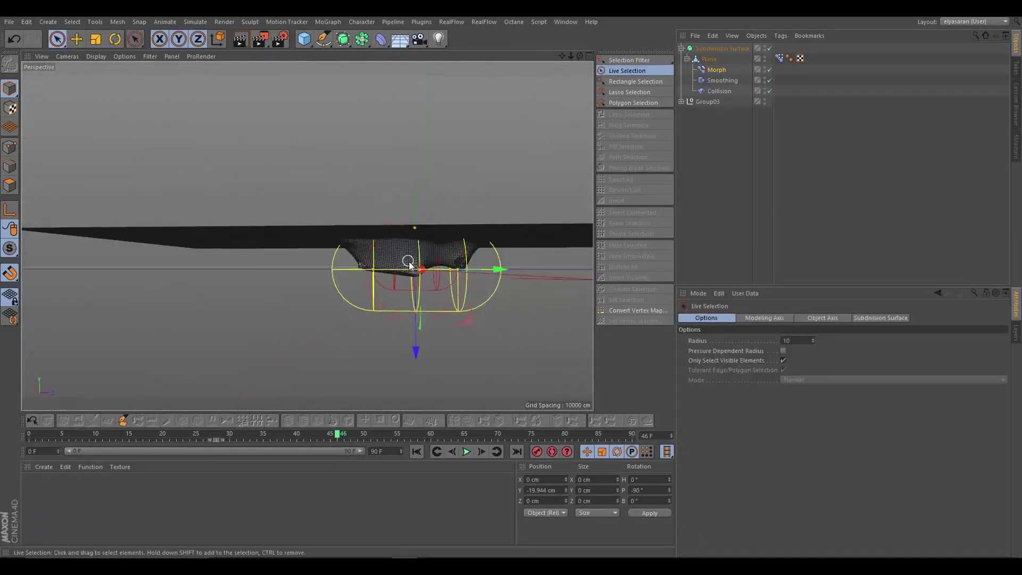
key(ctrl+z)
drag(416, 351, 415, 336)
key(ctrl+shift+z)
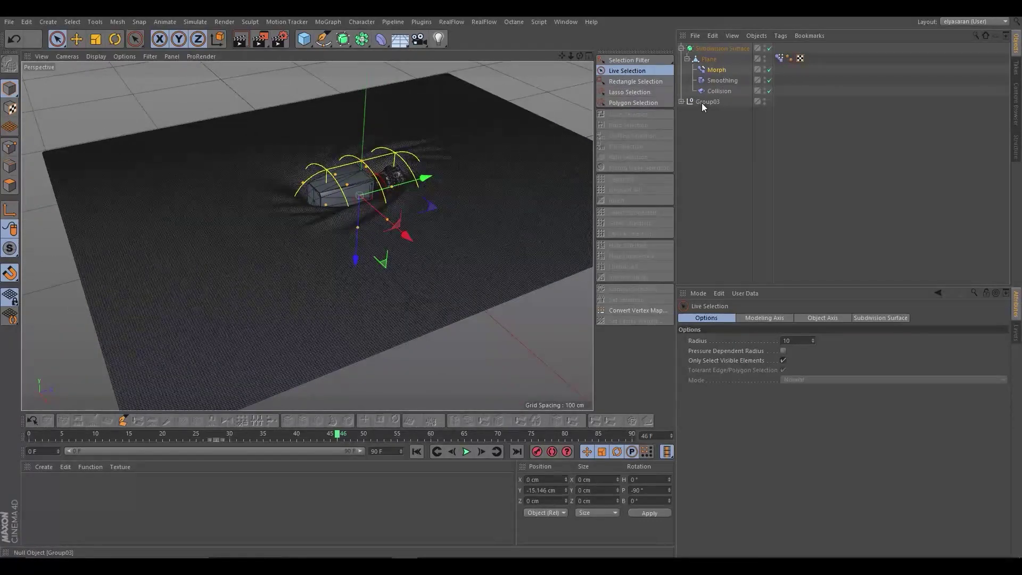
Select Group03, zoom in, and switch off Morph, Smoothing and Subdivision Surface to compare
click(708, 101)
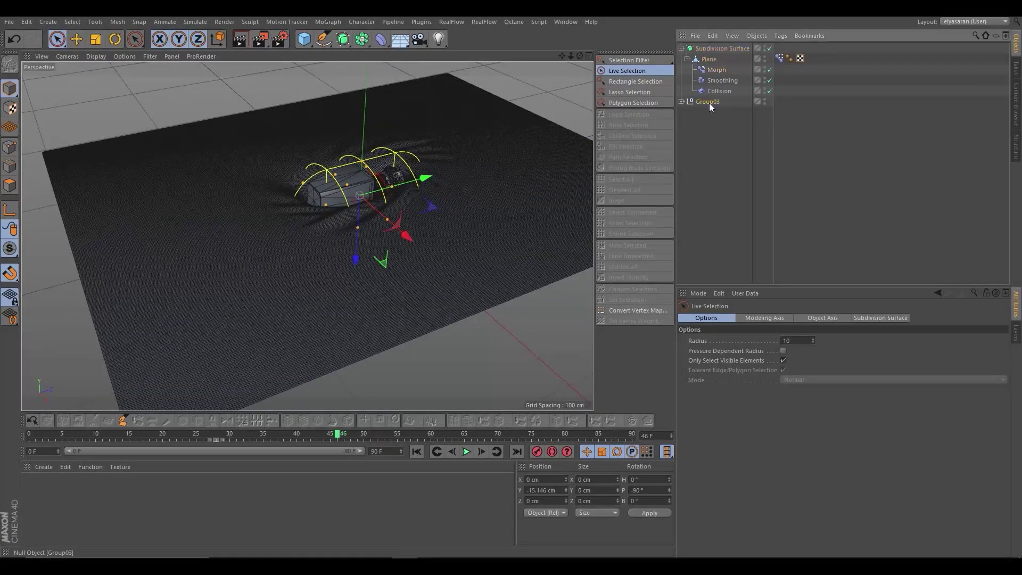
drag(718, 71, 708, 109)
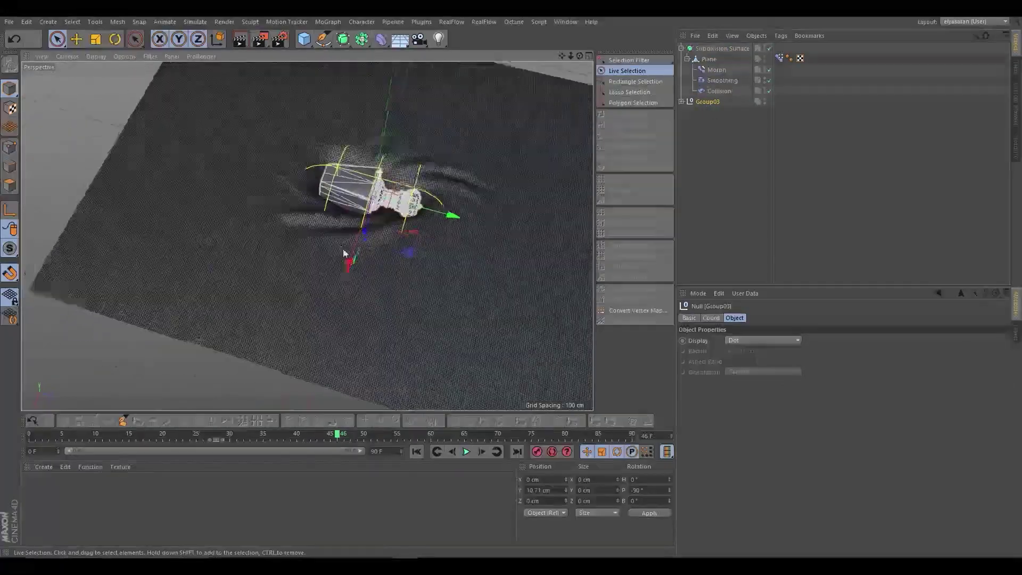
alt+drag(344, 253, 398, 325)
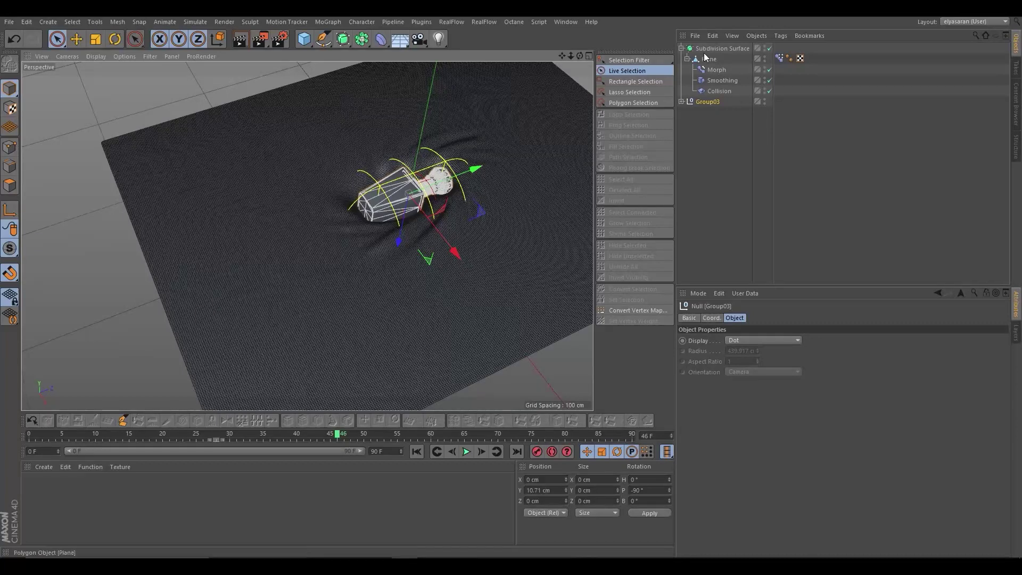
click(770, 69)
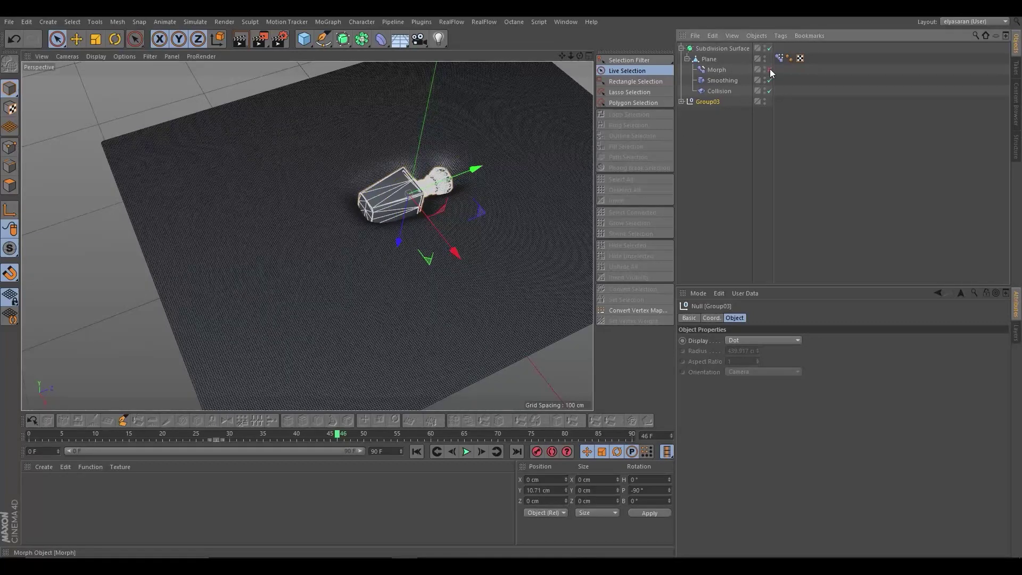
click(769, 70)
click(769, 48)
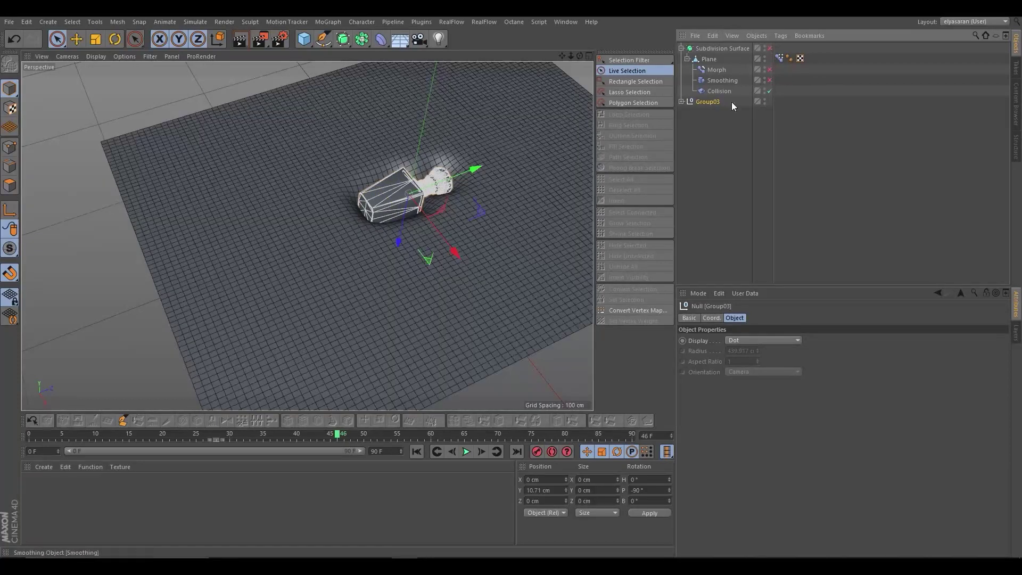
Re-enable the deformers, then disable Subdivision Surface to view the coarse cloth mesh from low
click(710, 60)
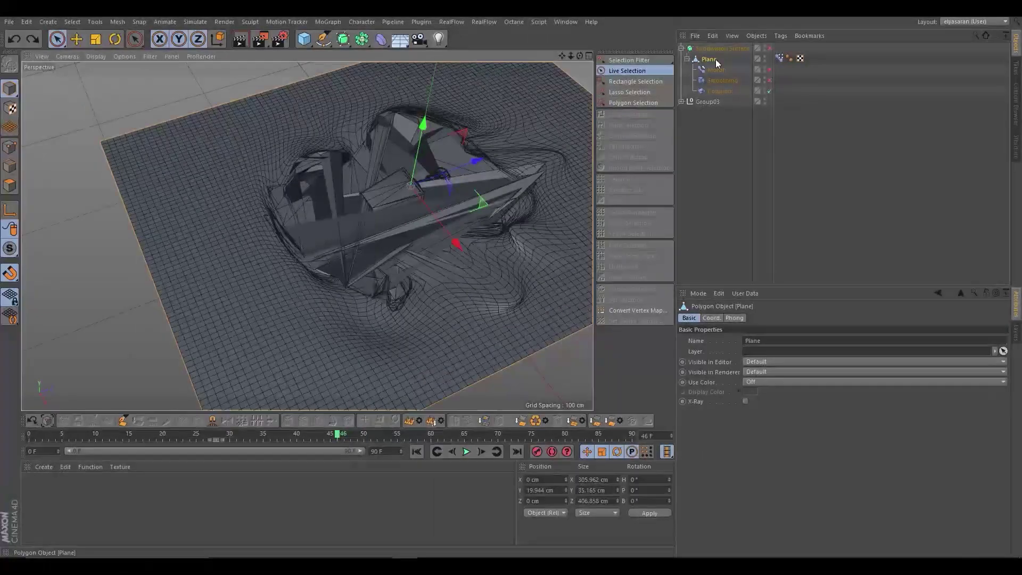
click(770, 48)
click(769, 69)
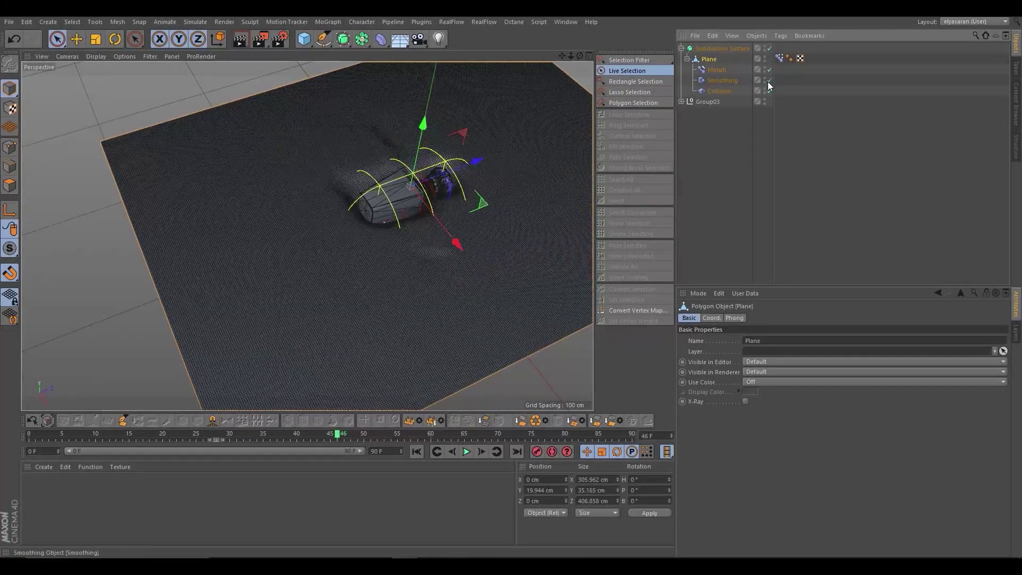
click(728, 49)
click(770, 48)
alt+drag(381, 181, 381, 159)
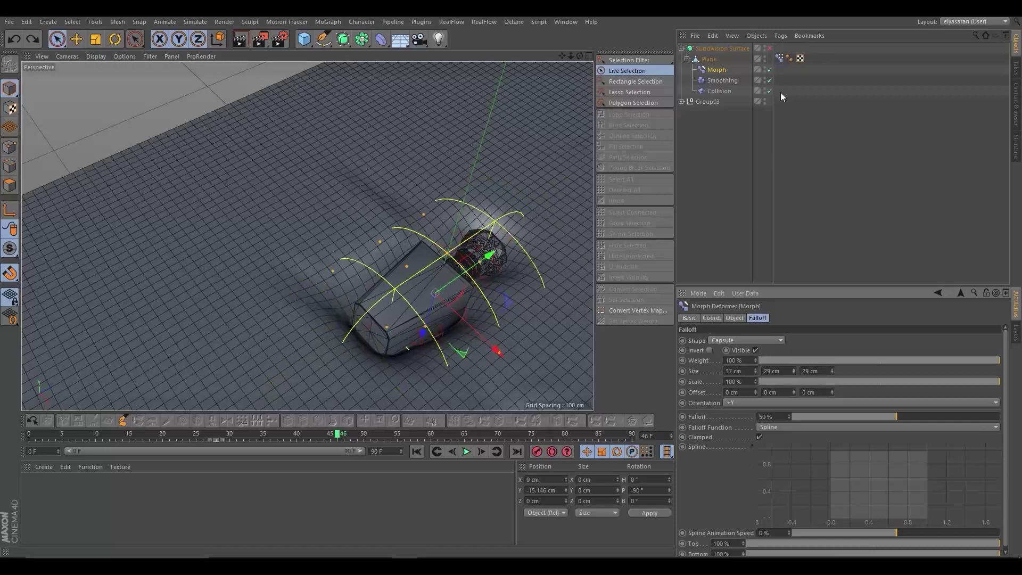
Toggle Subdivision Surface on and off, leaving the cloth smoothly subdivided
click(770, 48)
click(769, 48)
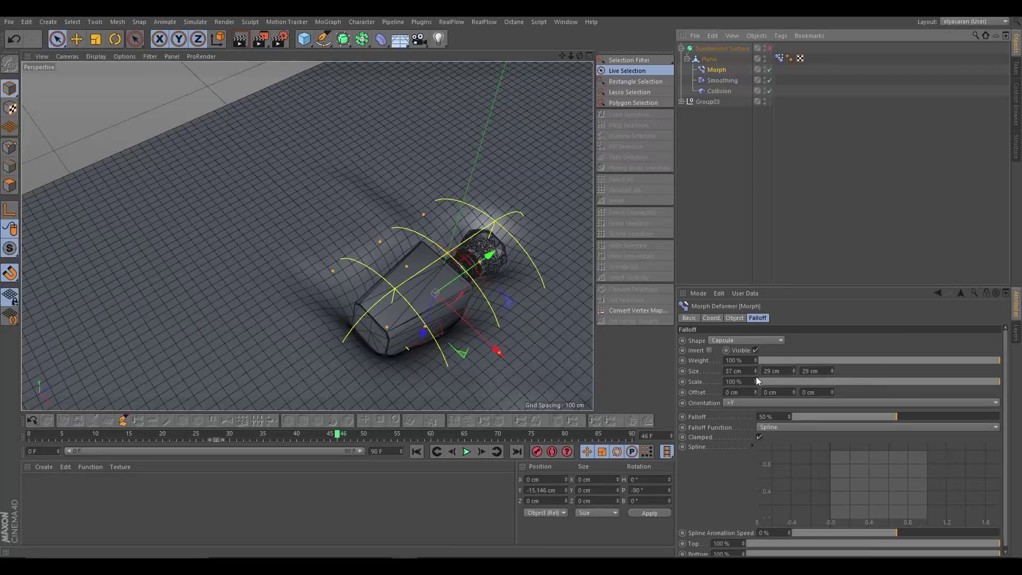
key(ctrl+z)
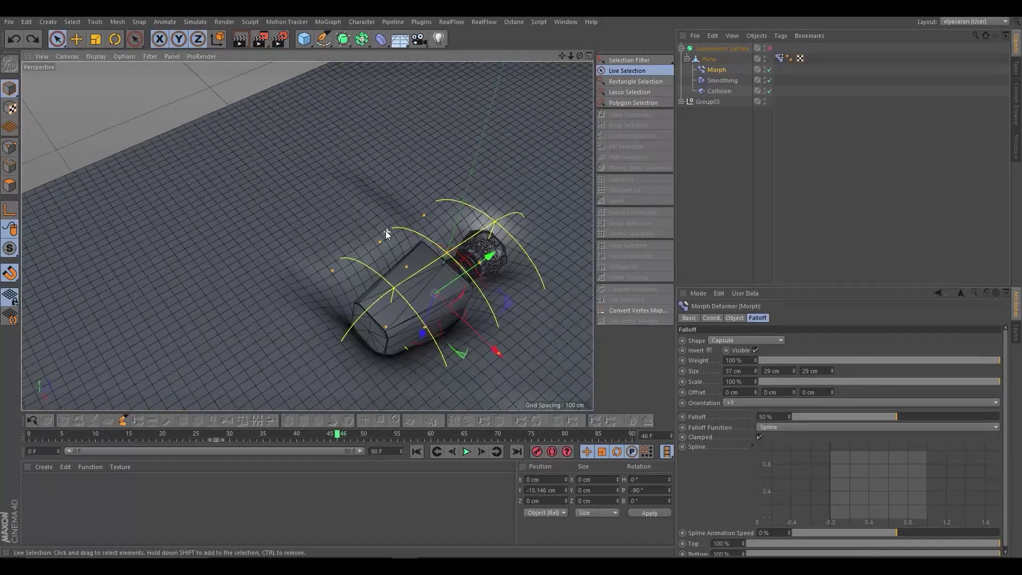
click(723, 48)
click(769, 48)
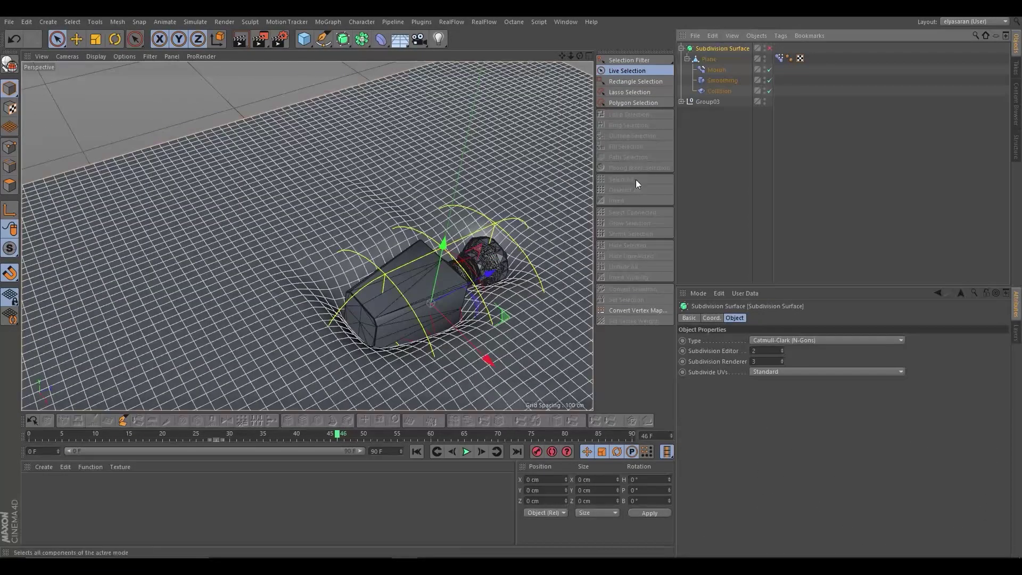
key(ctrl+z)
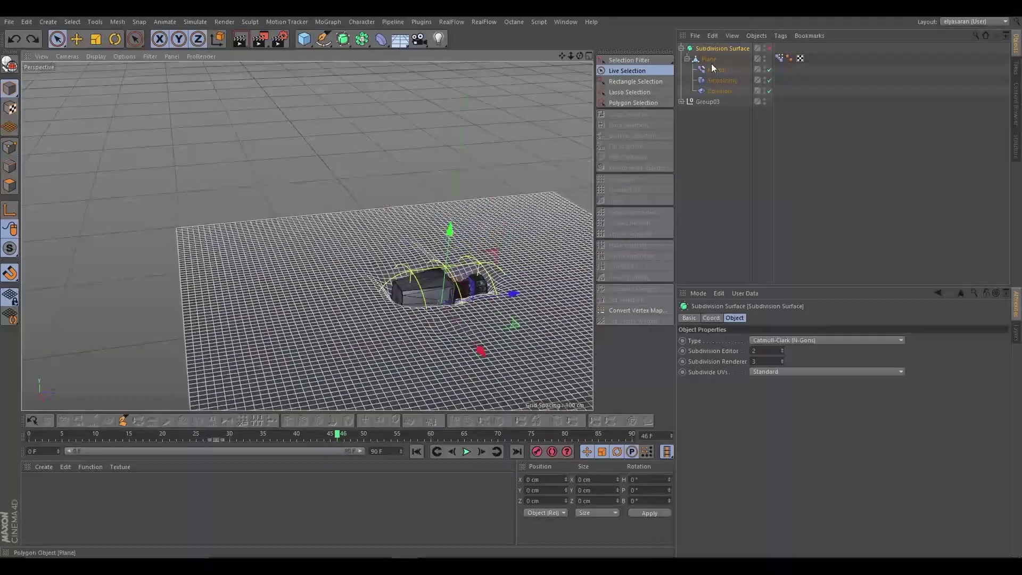
Press the bottle group down to about Y 7.389 cm in the cloth; set end frame 120
click(559, 181)
drag(449, 322, 462, 185)
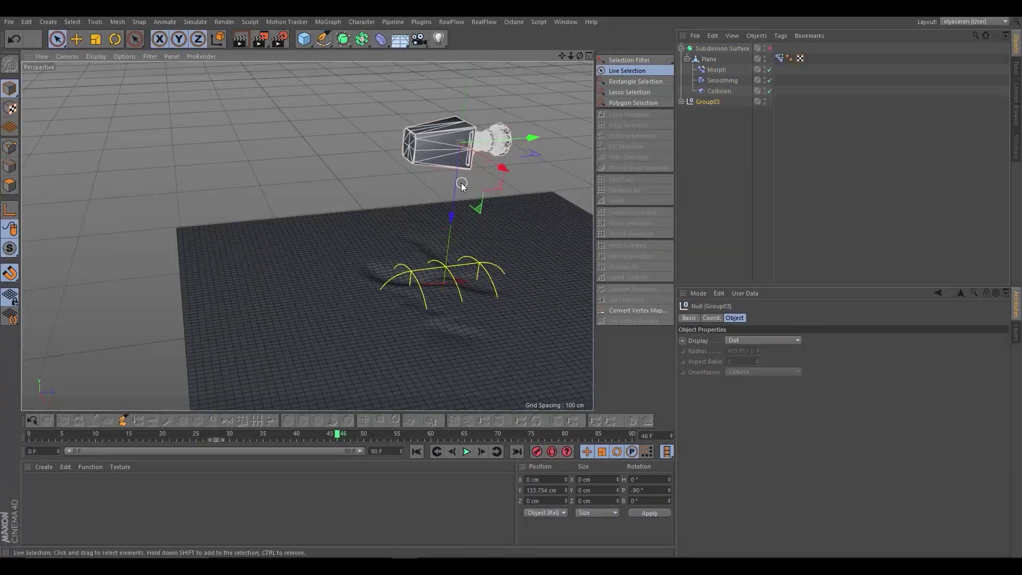
mouse_move(396, 187)
alt+mouse_down()
mouse_move(350, 307)
mouse_move(354, 257)
alt+mouse_up()
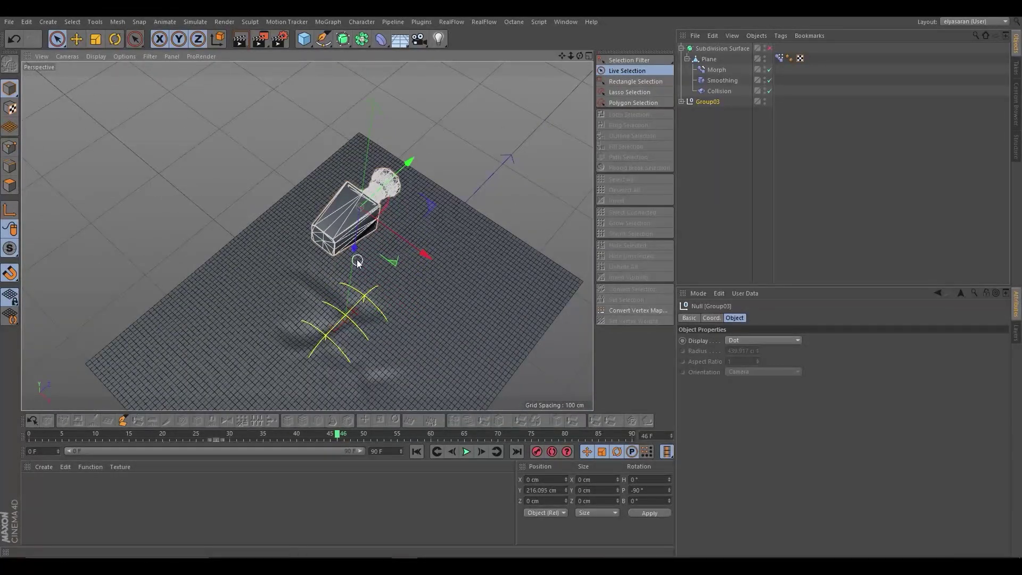
key(ctrl+z)
mouse_move(360, 310)
mouse_down()
mouse_move(358, 362)
mouse_move(350, 347)
mouse_up()
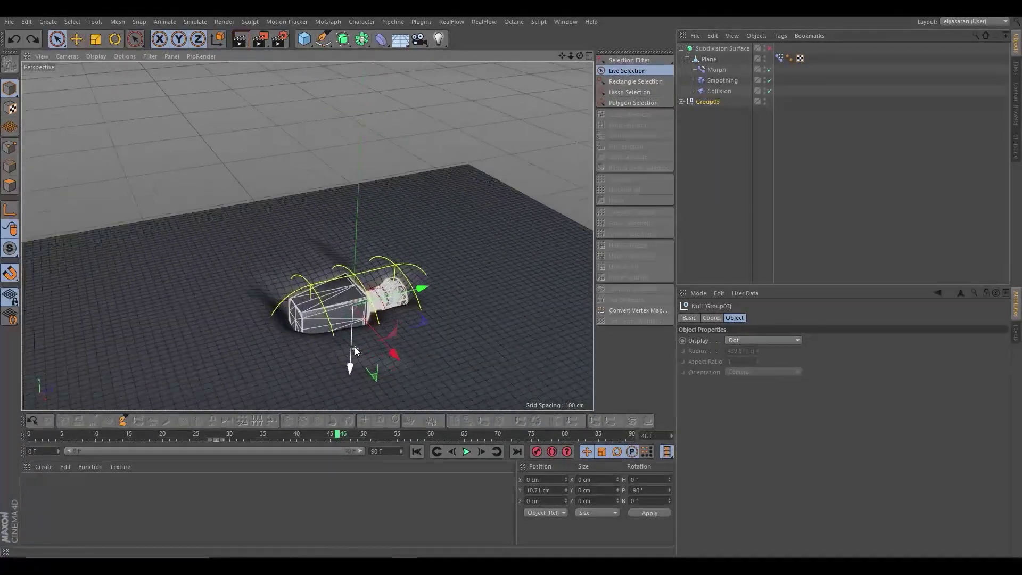
drag(349, 352, 350, 355)
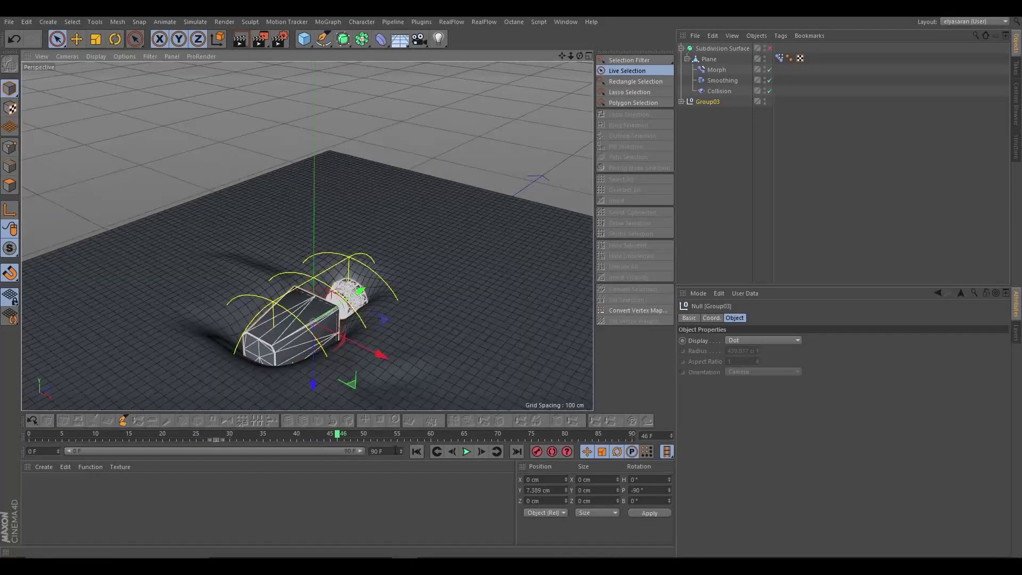
text(120)
key(Return)
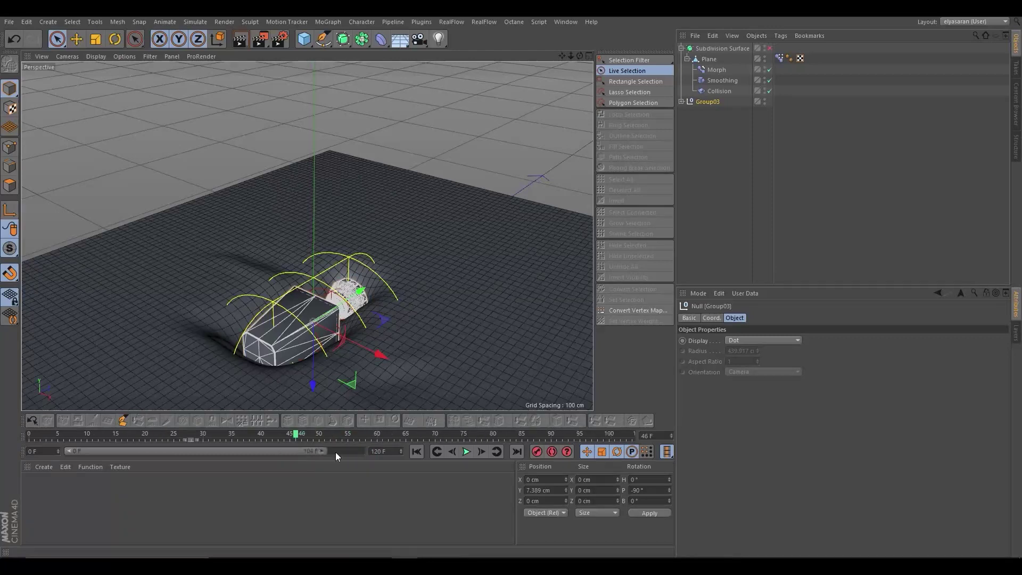
With Auto Keyframing on at frame 0, lift the bottle high above the cloth and play
click(552, 452)
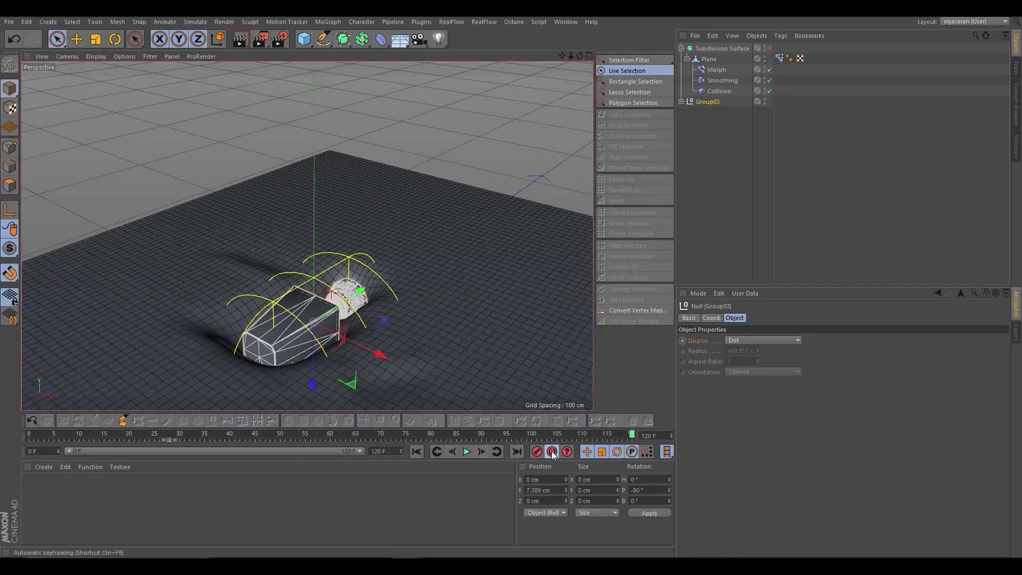
click(417, 452)
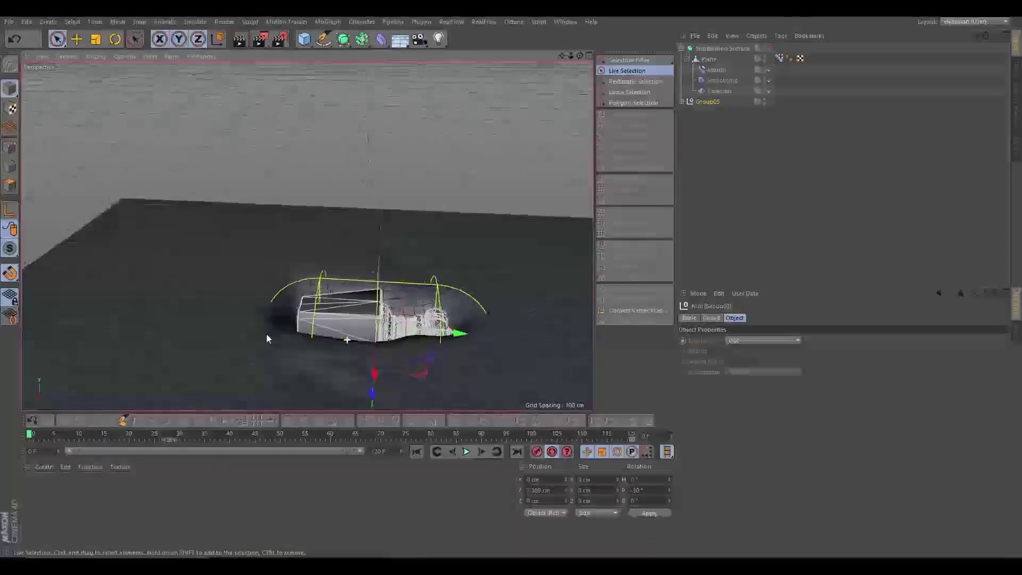
alt+drag(360, 340, 346, 327)
mouse_move(377, 358)
mouse_down()
mouse_move(377, 139)
mouse_move(281, 212)
mouse_move(270, 164)
mouse_move(301, 273)
mouse_move(345, 261)
mouse_up()
mouse_move(353, 227)
mouse_down()
mouse_move(352, 168)
mouse_move(298, 187)
mouse_move(330, 199)
mouse_move(286, 200)
mouse_move(296, 199)
mouse_move(276, 209)
mouse_move(284, 218)
mouse_up()
key(r)
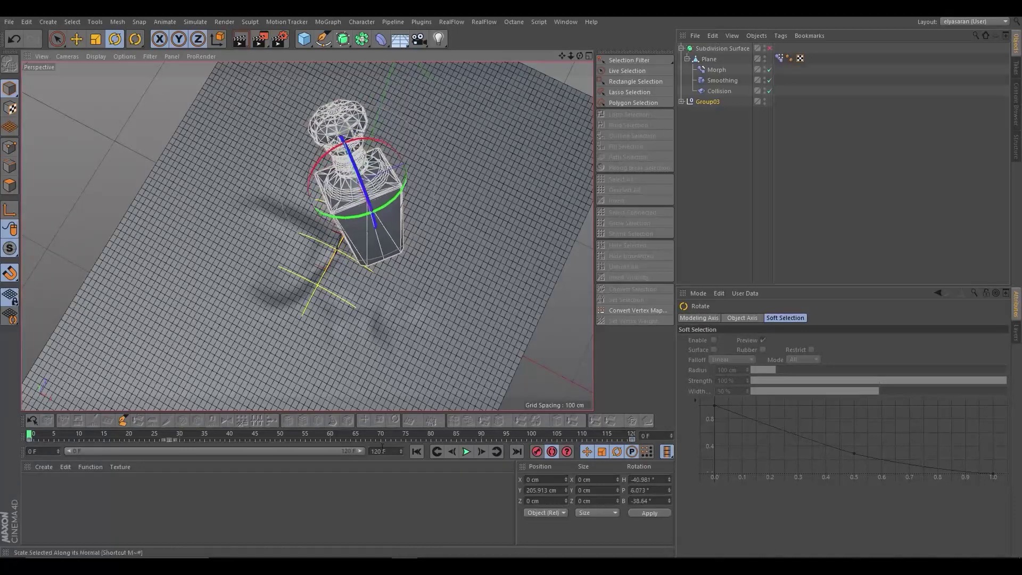
click(467, 453)
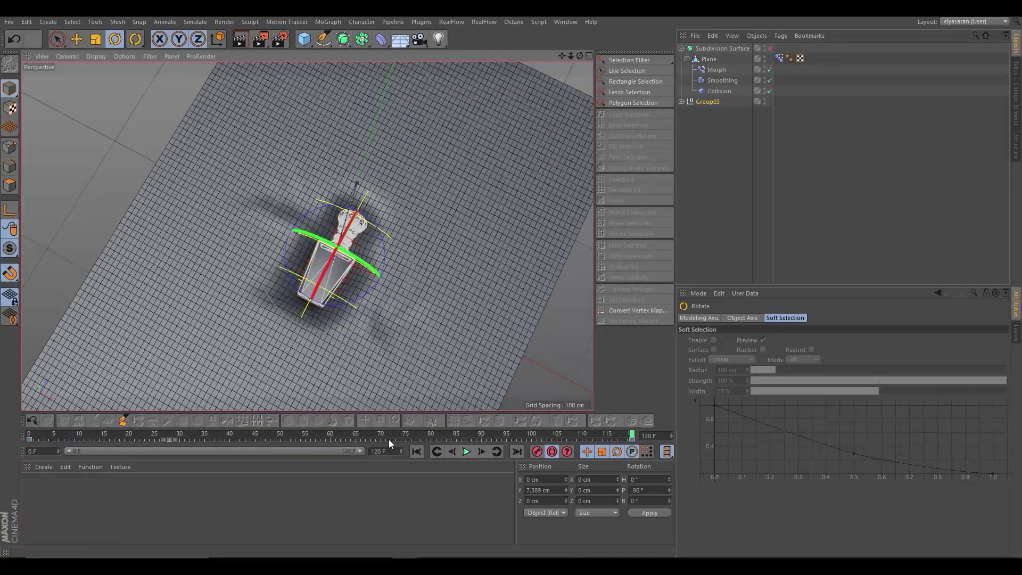
Set the end frame to 150 F and preview maximum to 180 F, then return to frame 0
text(150)
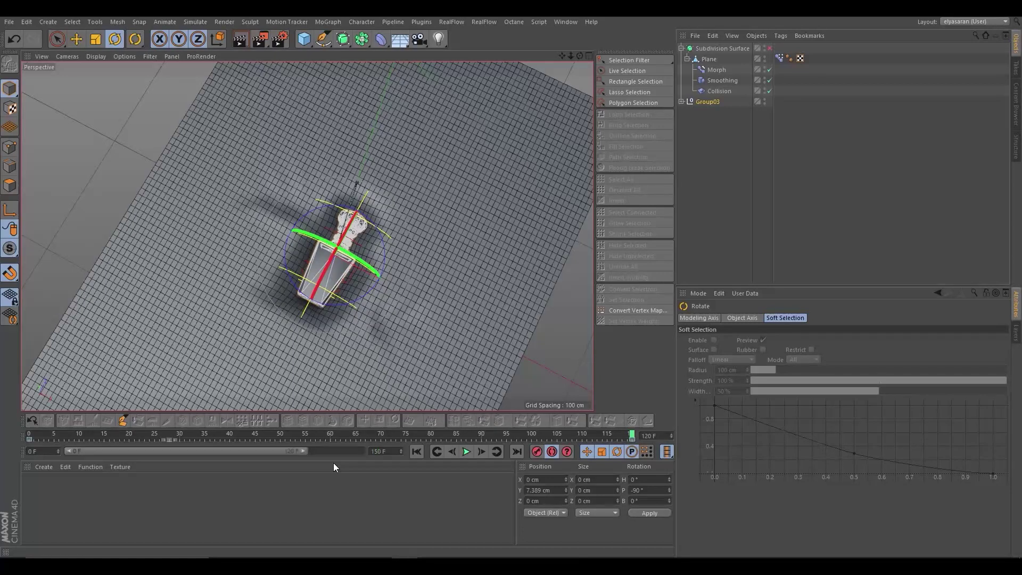
key(Return)
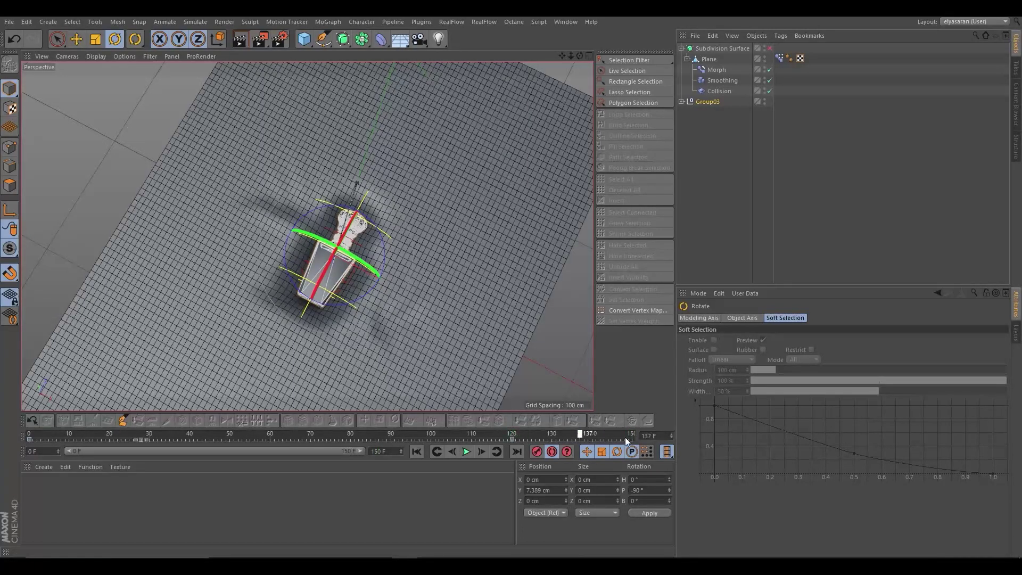
drag(591, 437, 491, 436)
text(180)
key(Return)
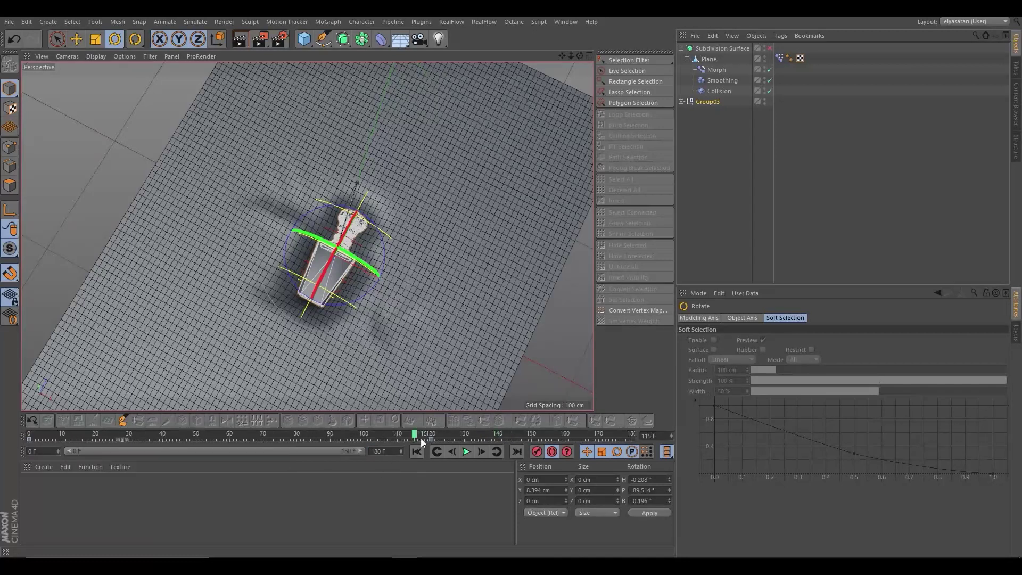
key(shift+f)
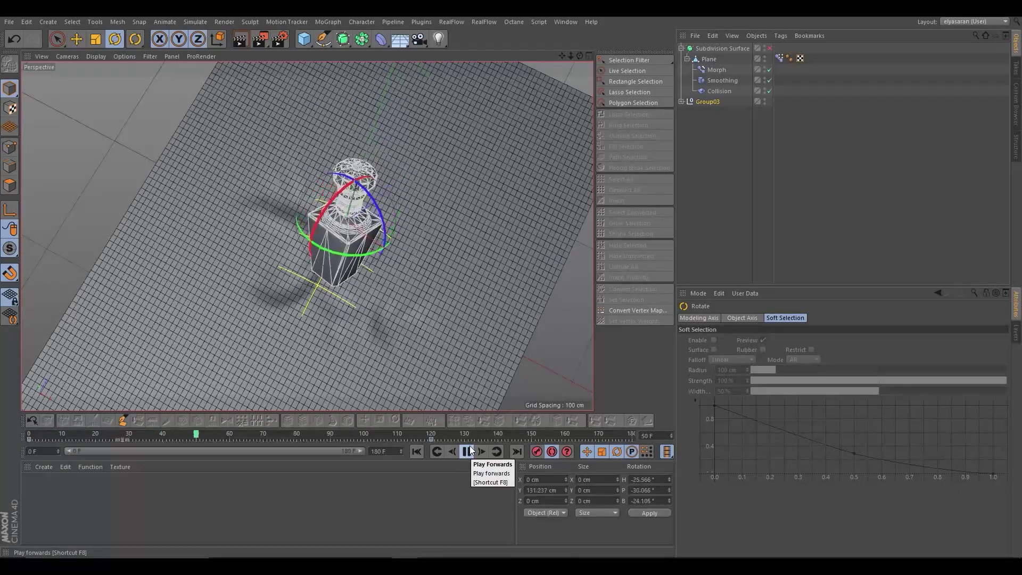
Stop playback, select all the bottle's keyframes and set them to Linear interpolation
click(469, 452)
right_click(430, 230)
click(477, 354)
click(602, 103)
key(alt+l)
click(464, 451)
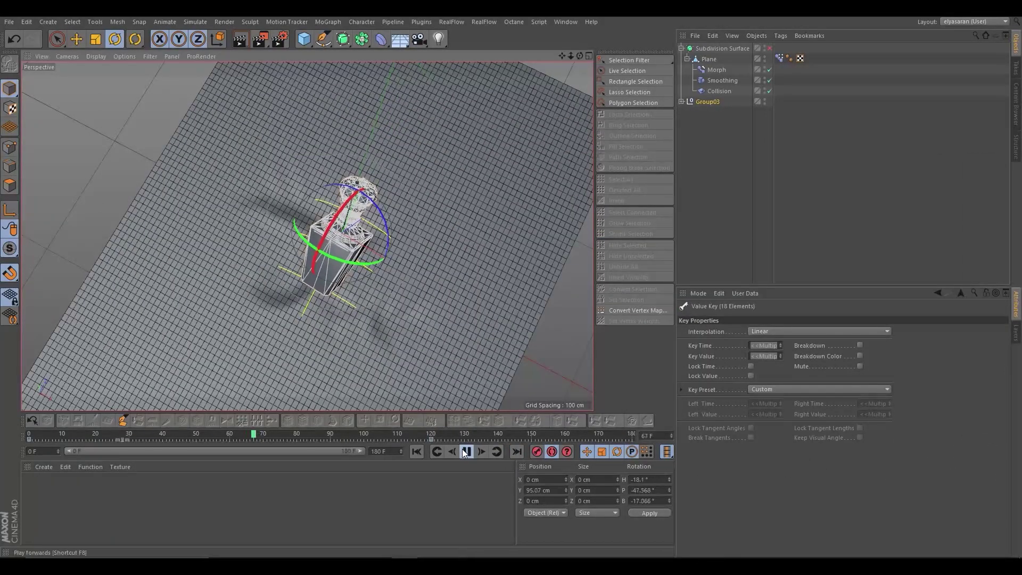
Review the fall from a low angle, checking the key at frame 120
mouse_move(407, 346)
alt+mouse_down()
mouse_move(390, 296)
mouse_move(401, 337)
alt+mouse_up()
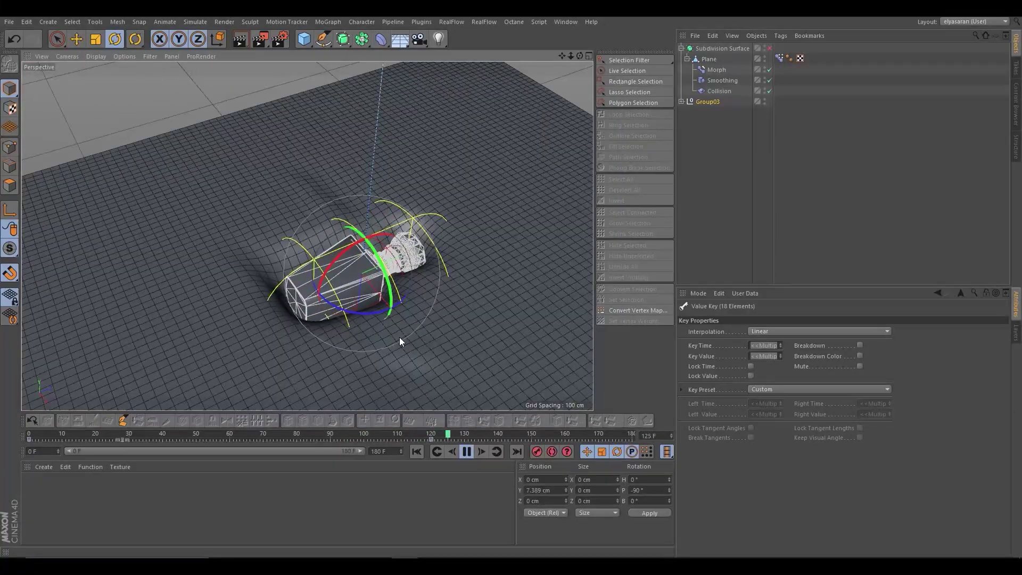
click(430, 440)
key(F8)
right_click(473, 164)
key(Escape)
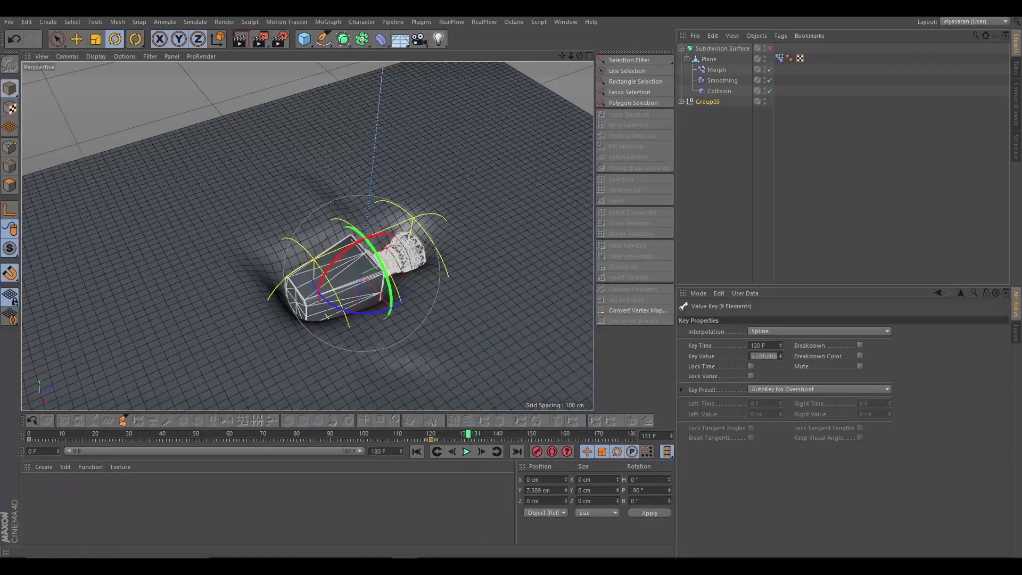
click(467, 452)
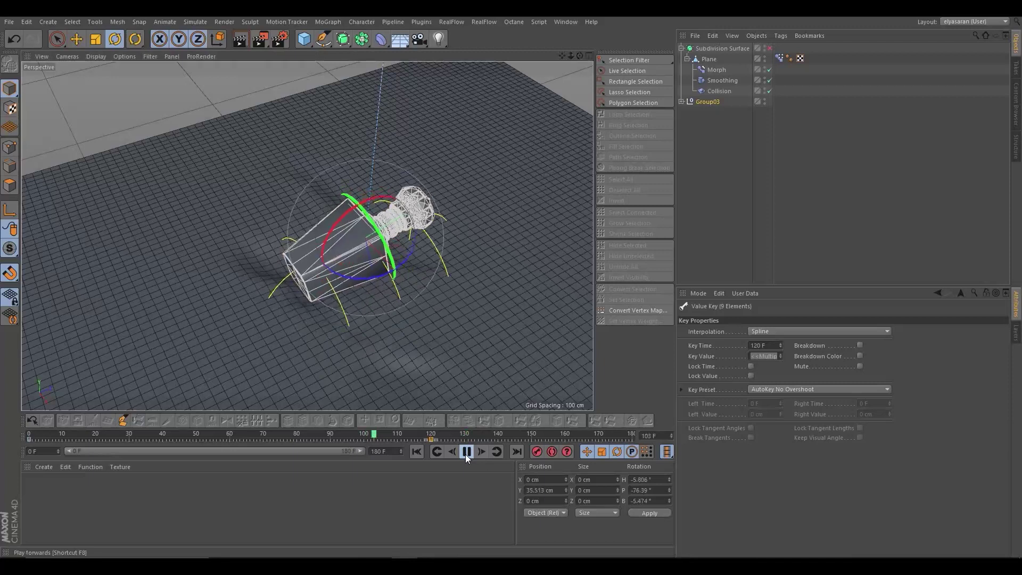
click(466, 453)
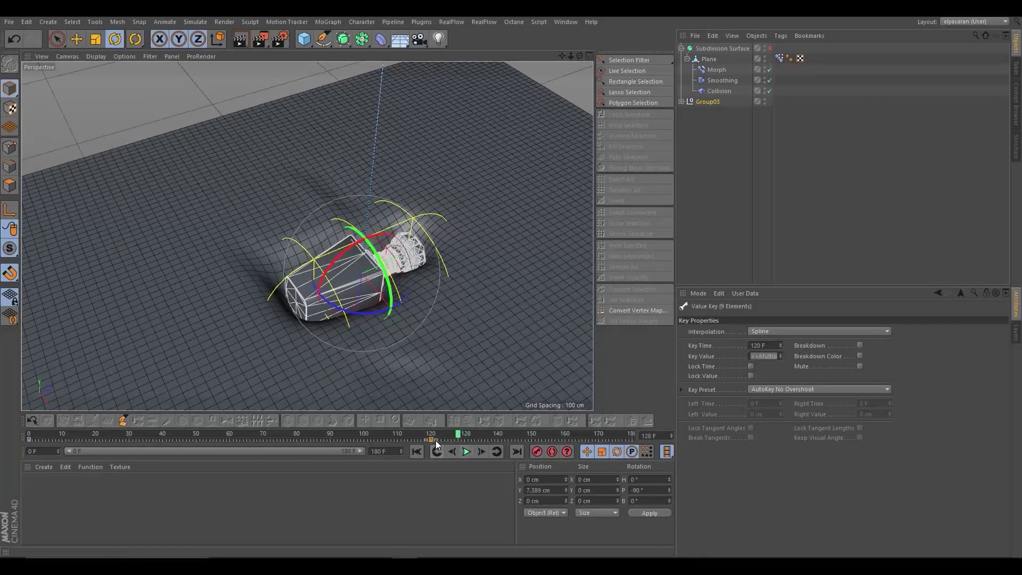
At frame 127, tilt the bottle about 12° and snap it down onto the cloth
click(388, 438)
mouse_move(388, 439)
mouse_down()
mouse_move(459, 441)
mouse_move(449, 440)
mouse_up()
click(57, 39)
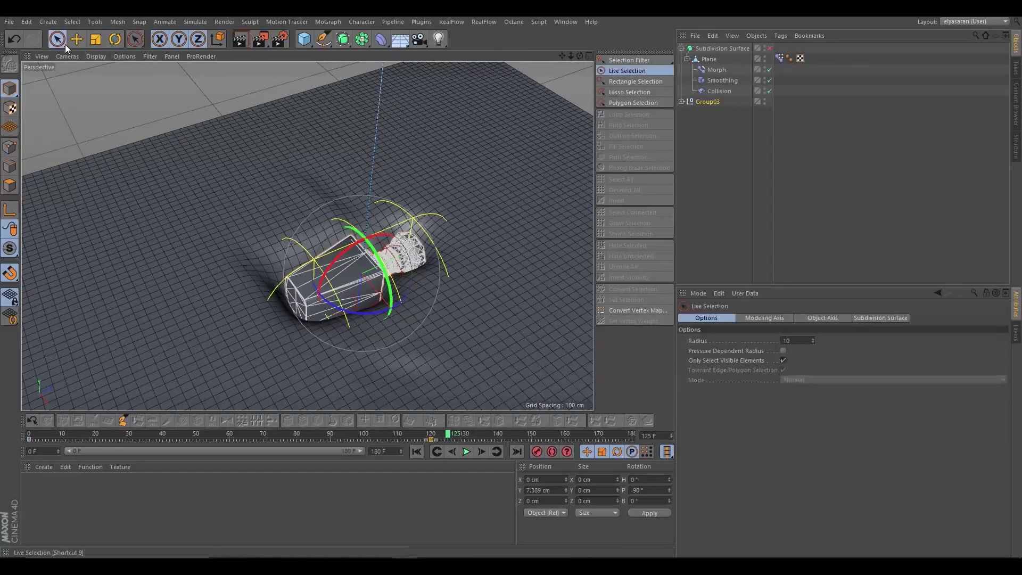
click(115, 39)
drag(380, 261, 379, 263)
key(space)
drag(362, 299, 357, 285)
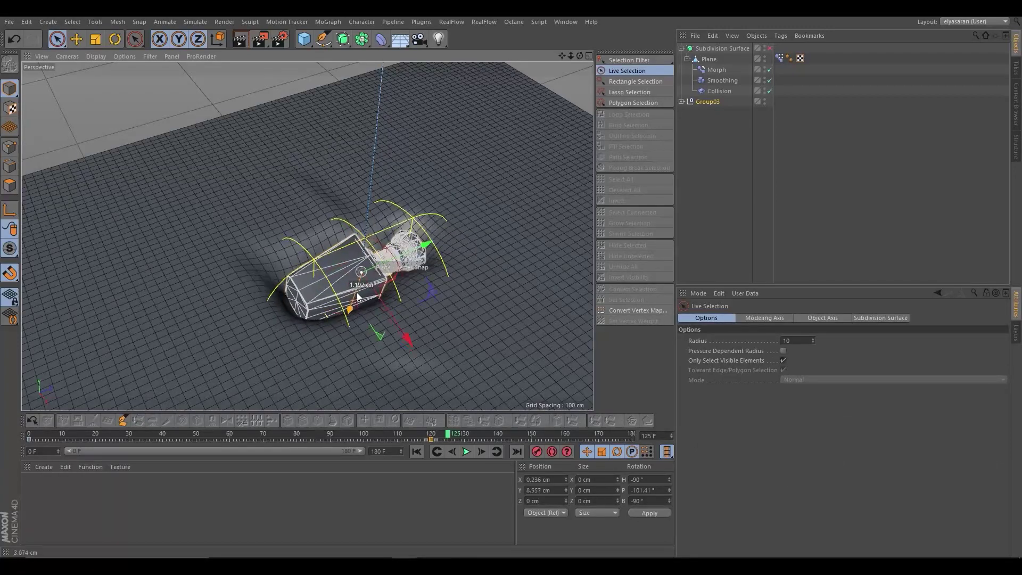
Play back to check the press and inspect the key at 125 F
click(466, 451)
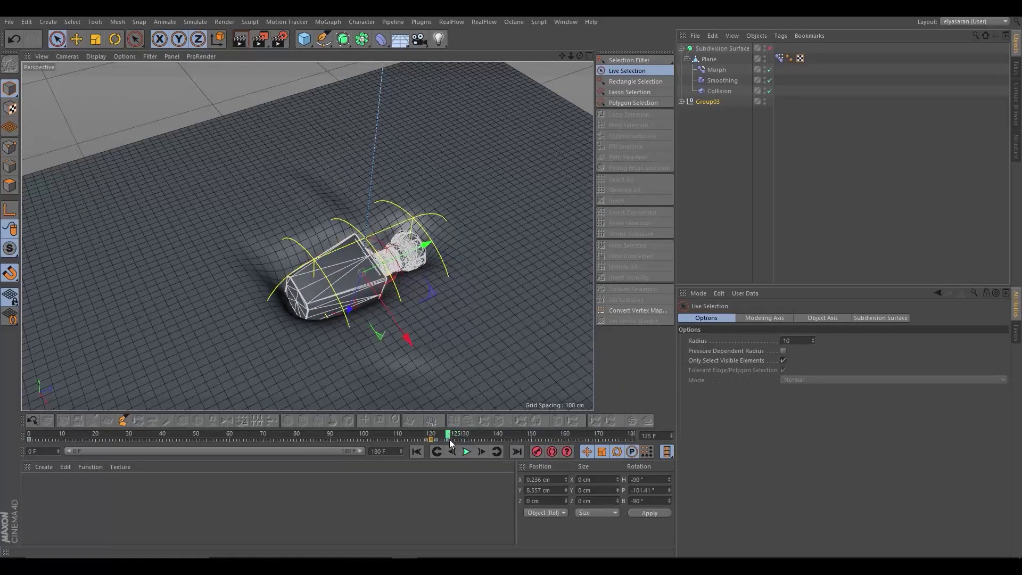
click(449, 440)
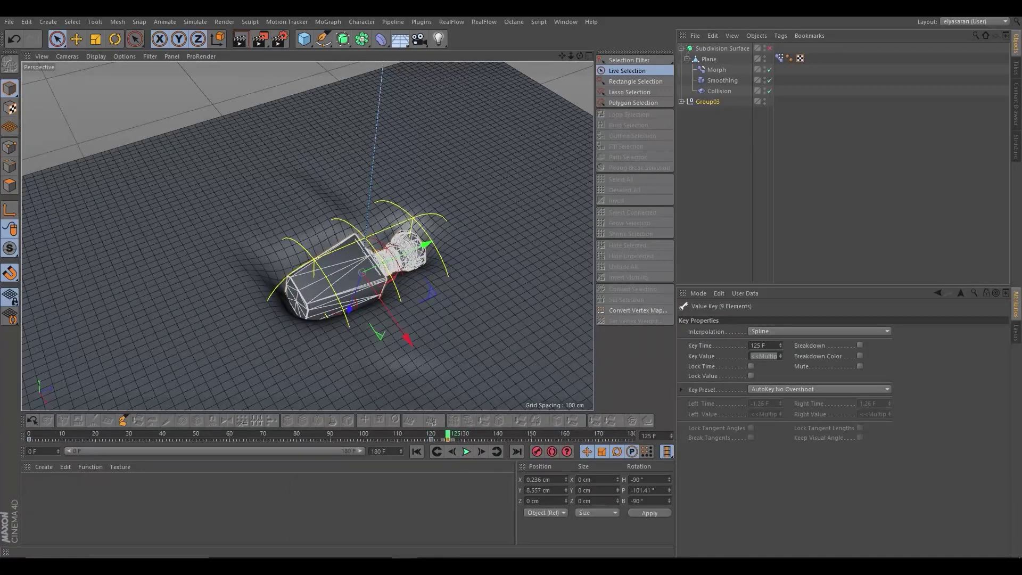
click(402, 326)
Undo a small rotation, then at frame 120 tilt the bottle about 14° forward
click(114, 40)
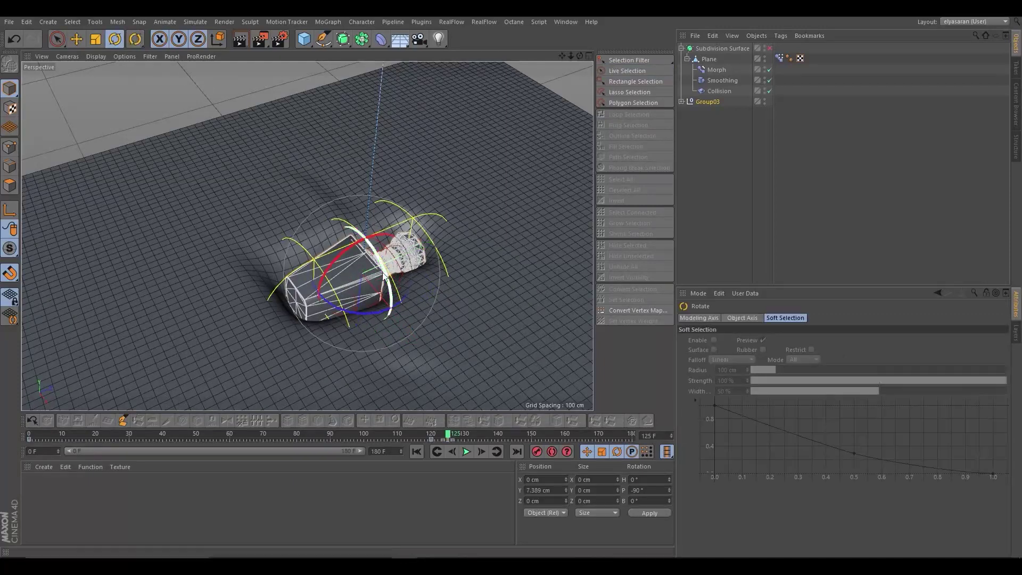
drag(384, 262, 384, 265)
key(ctrl+z)
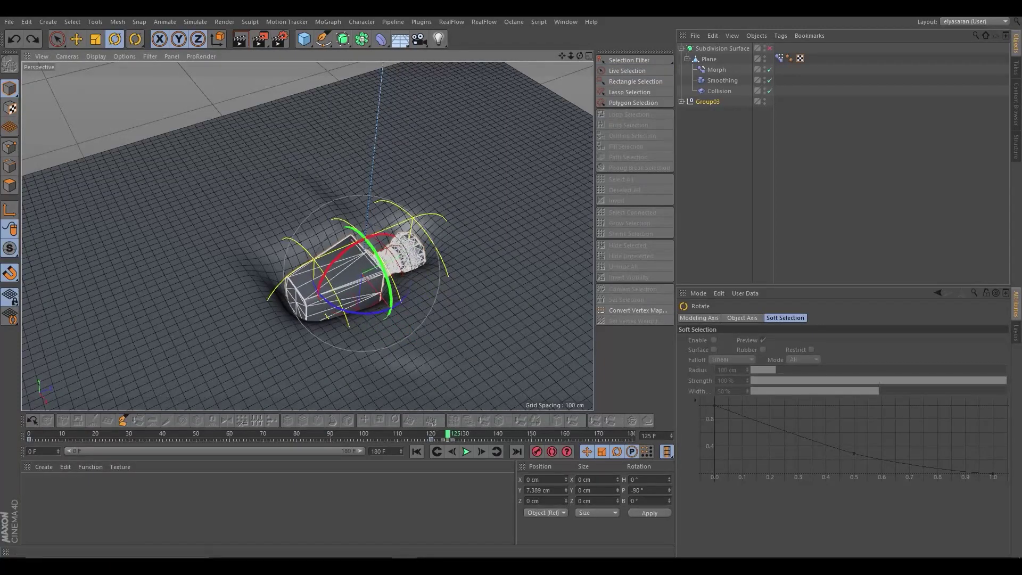
click(431, 434)
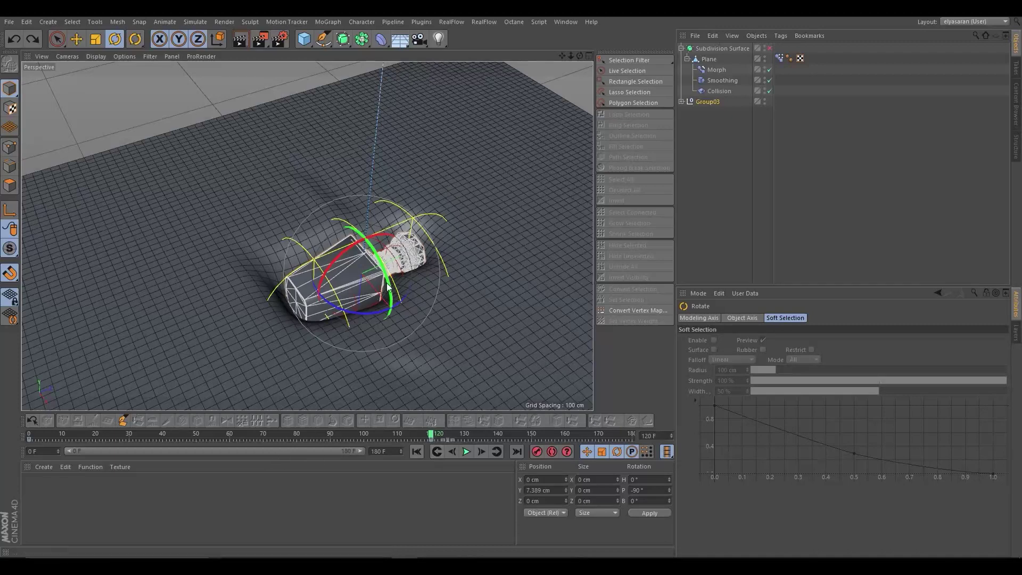
click(539, 452)
drag(381, 267, 389, 272)
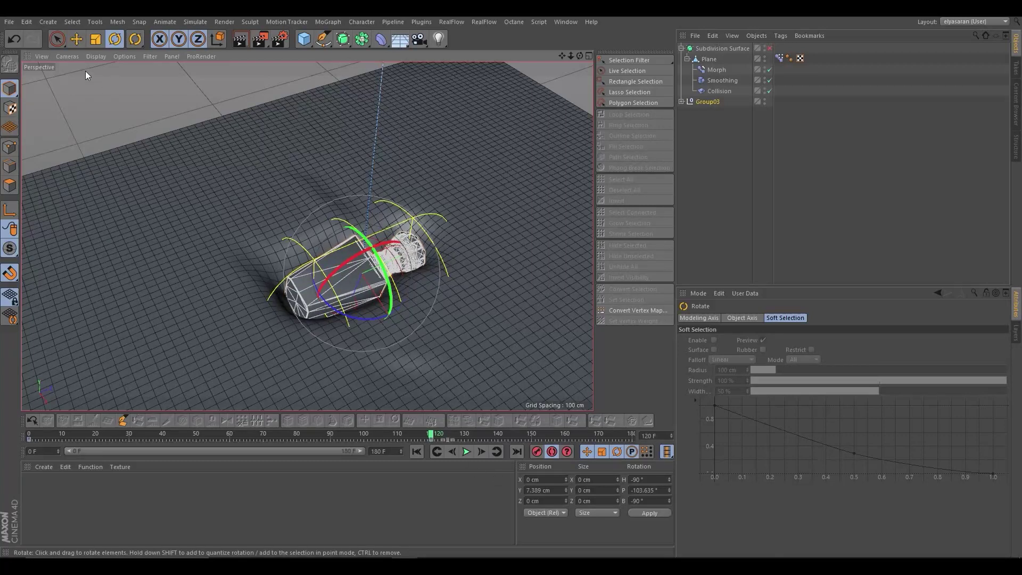
Review the tilt, then raise the bottle to 15.805 cm and lower it into the cloth
click(406, 432)
click(465, 453)
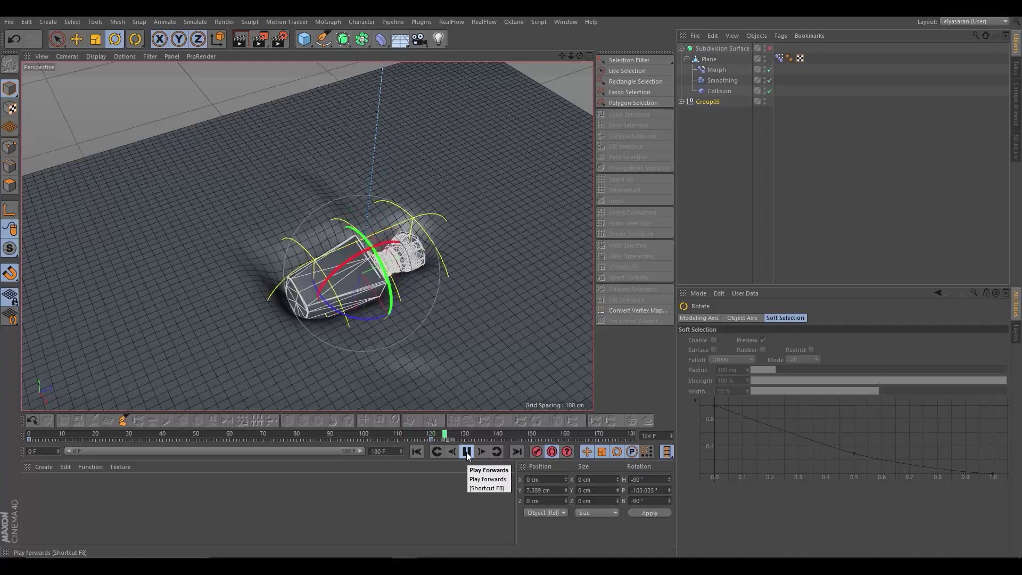
key(space)
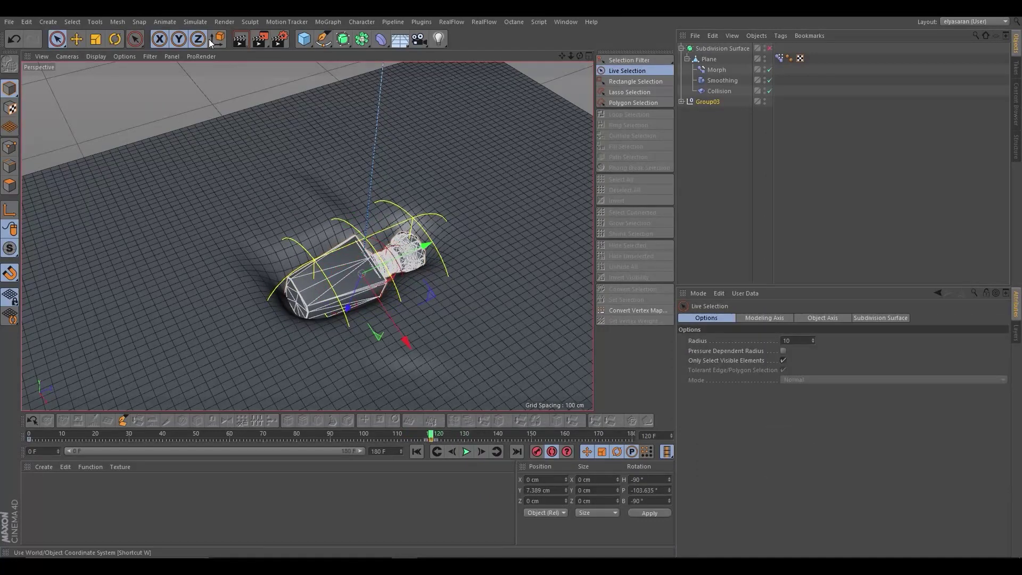
drag(363, 255, 363, 239)
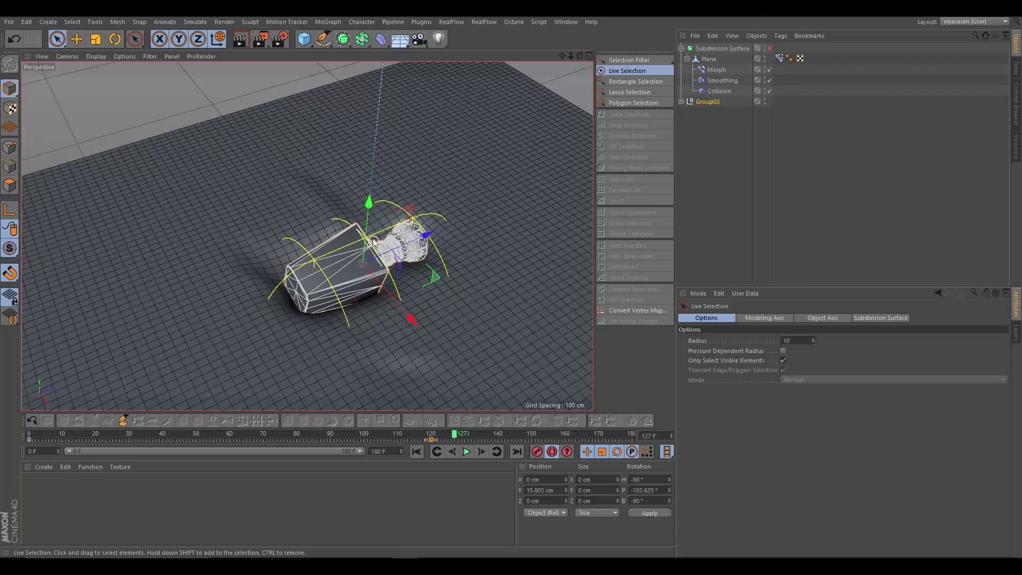
drag(365, 217, 370, 226)
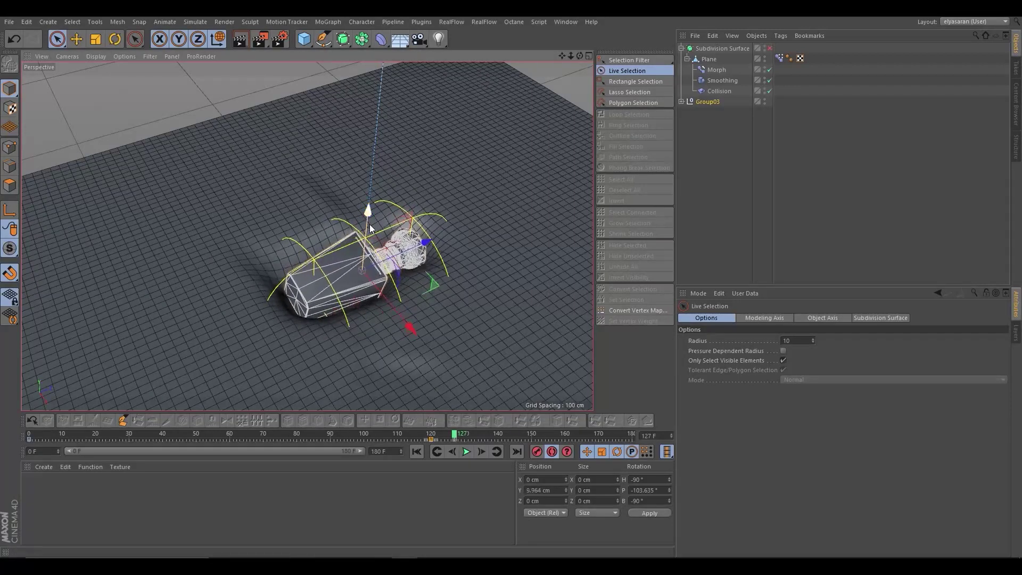
Tilt the bottle about 5° more at 127 F and replay from frame 123
click(117, 37)
drag(383, 262, 404, 337)
drag(373, 255, 357, 242)
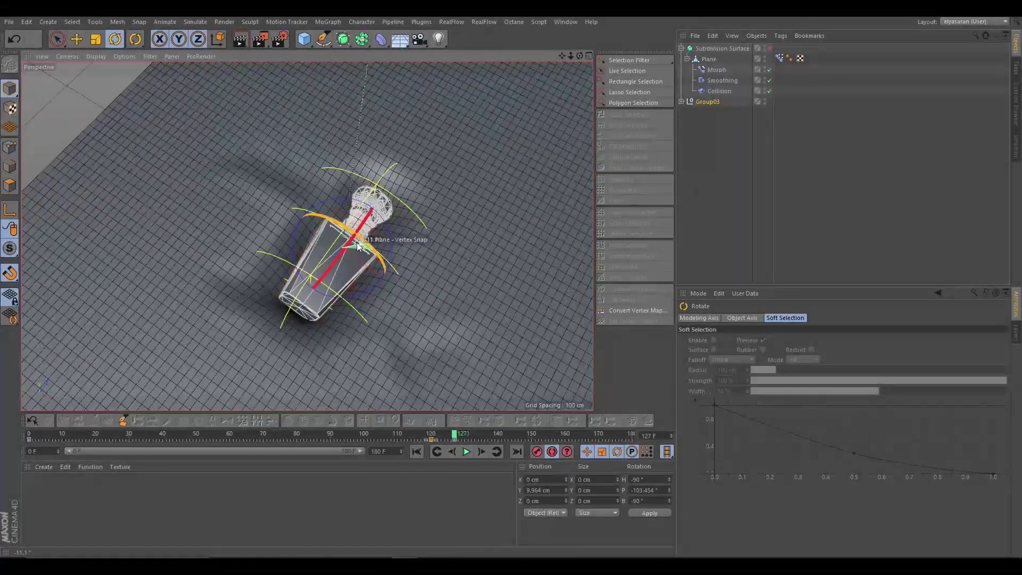
click(441, 432)
click(466, 451)
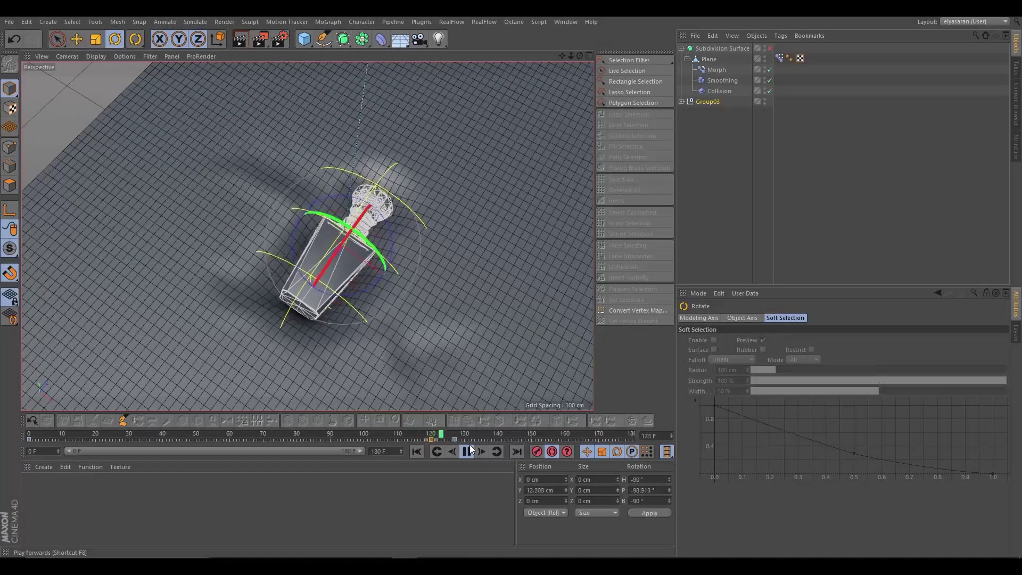
Select the frame-127 key and delete a later keyframe
click(455, 439)
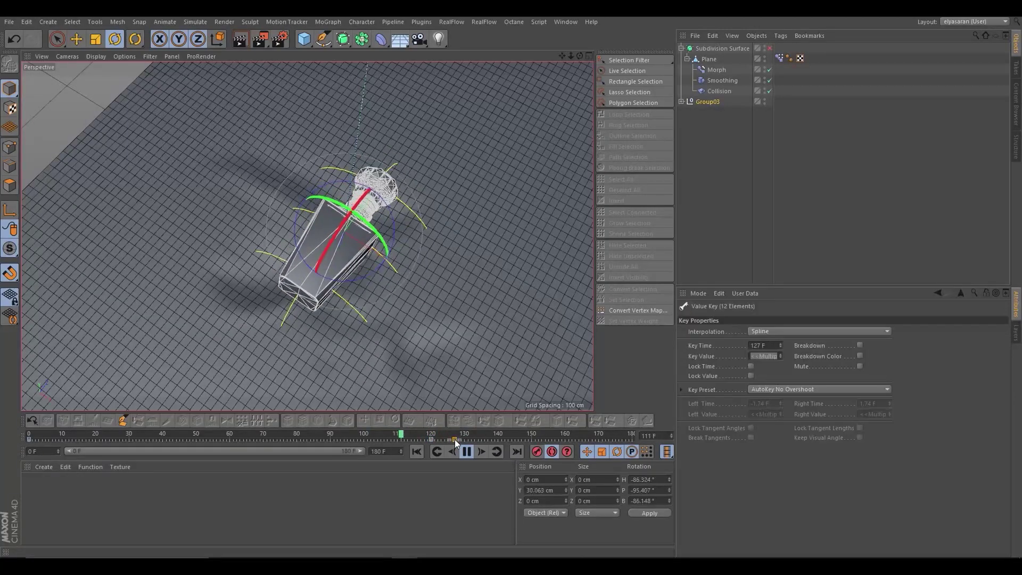
key(space)
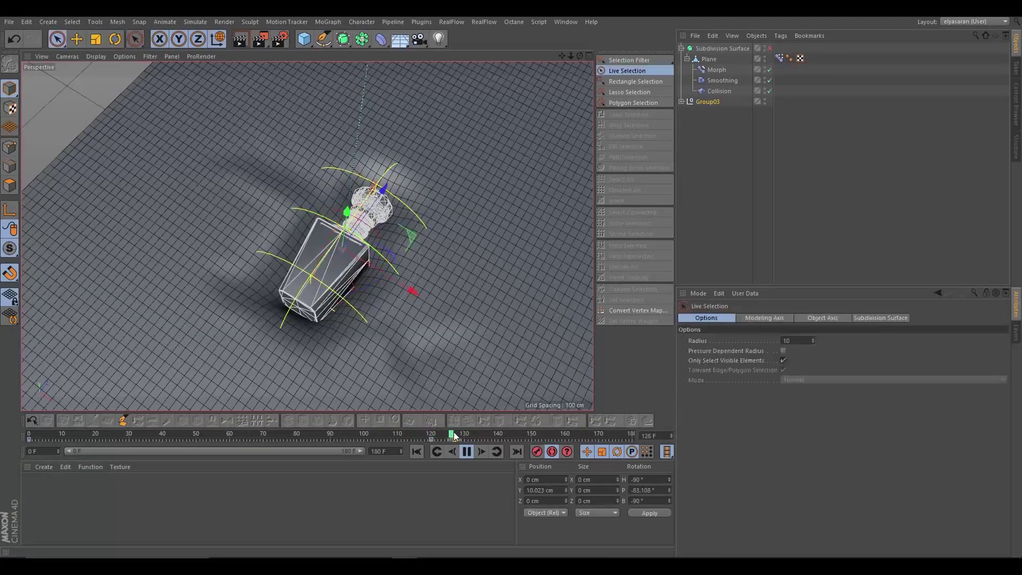
click(475, 438)
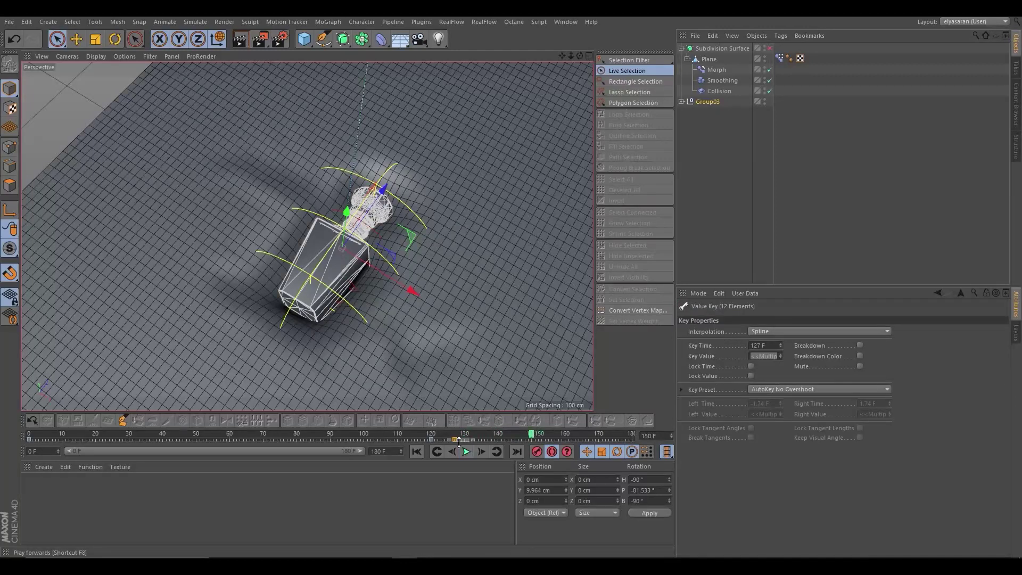
key(Delete)
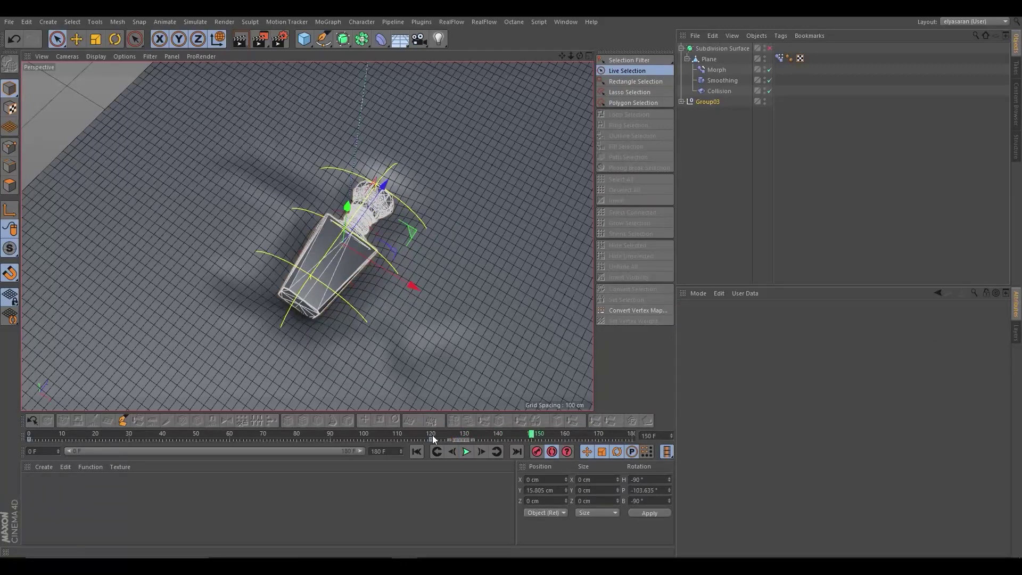
Nudge the bottle's tilt and lower Group03 to about 8.35 cm Y into the cloth
click(114, 39)
drag(366, 230, 361, 241)
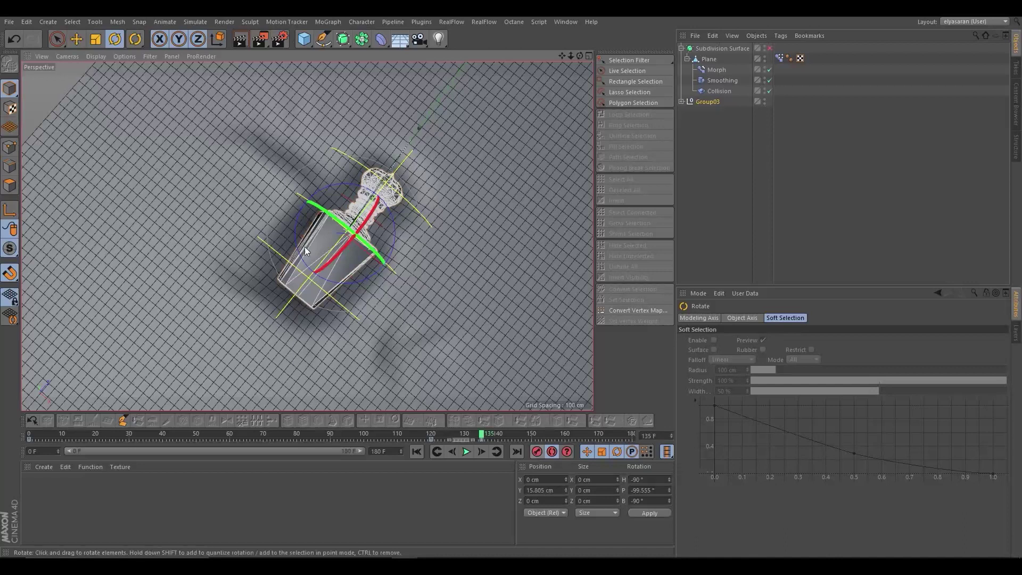
click(59, 41)
drag(349, 184, 351, 201)
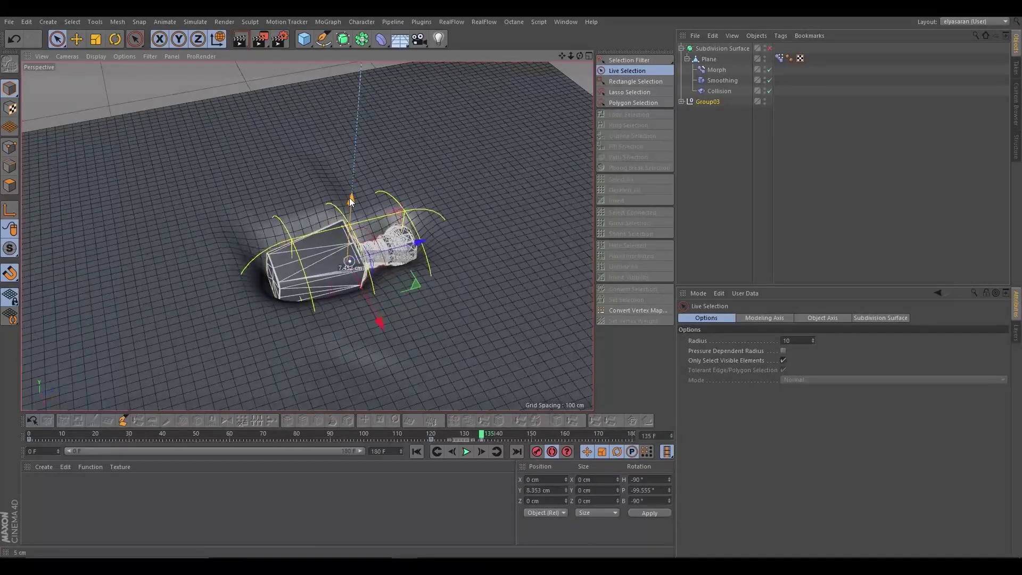
Preview the press, stop at frame 142, and save the scene with Group03 selected
click(467, 452)
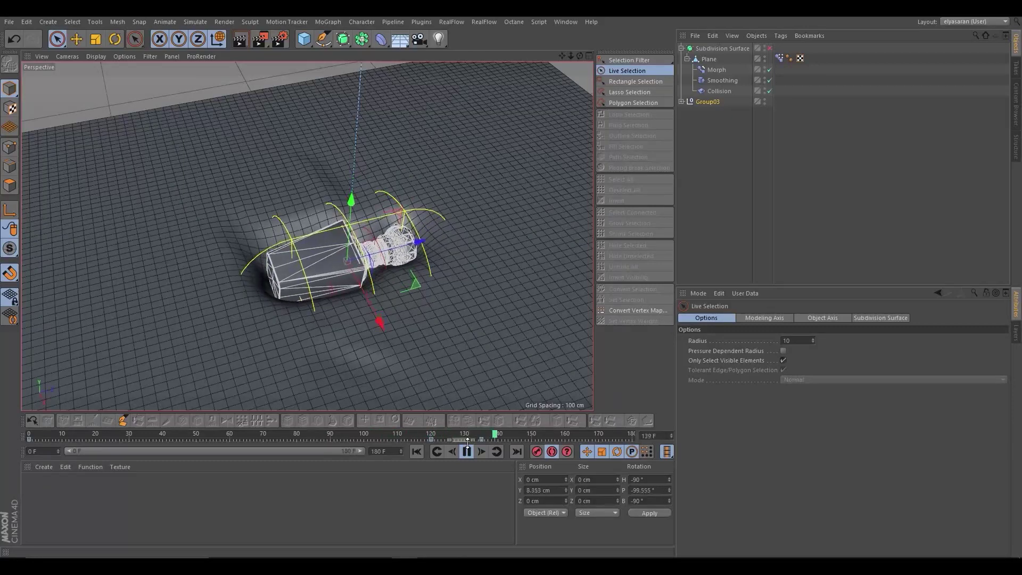
drag(410, 435, 190, 441)
key(F8)
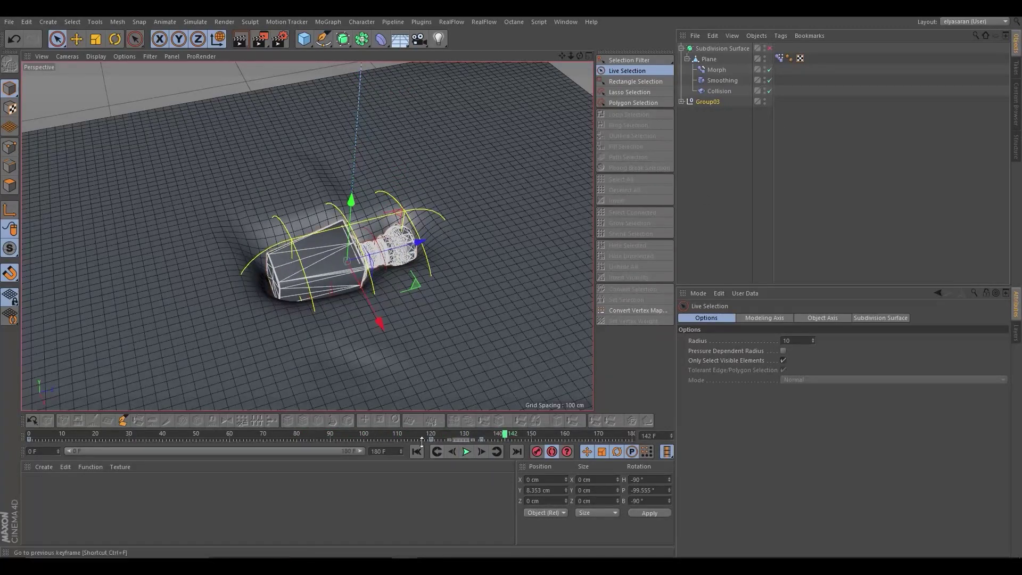
click(710, 102)
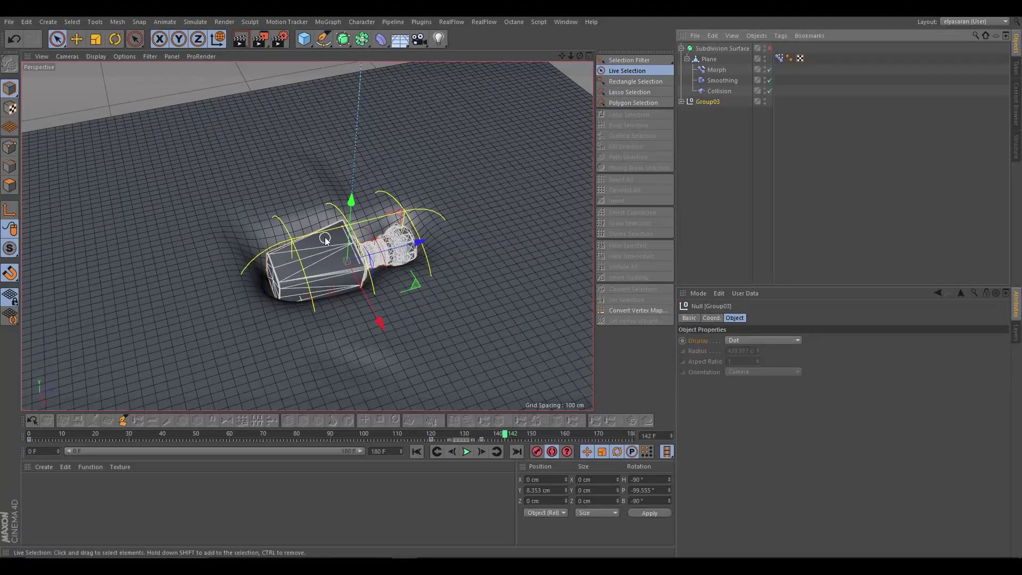
key(ctrl+s)
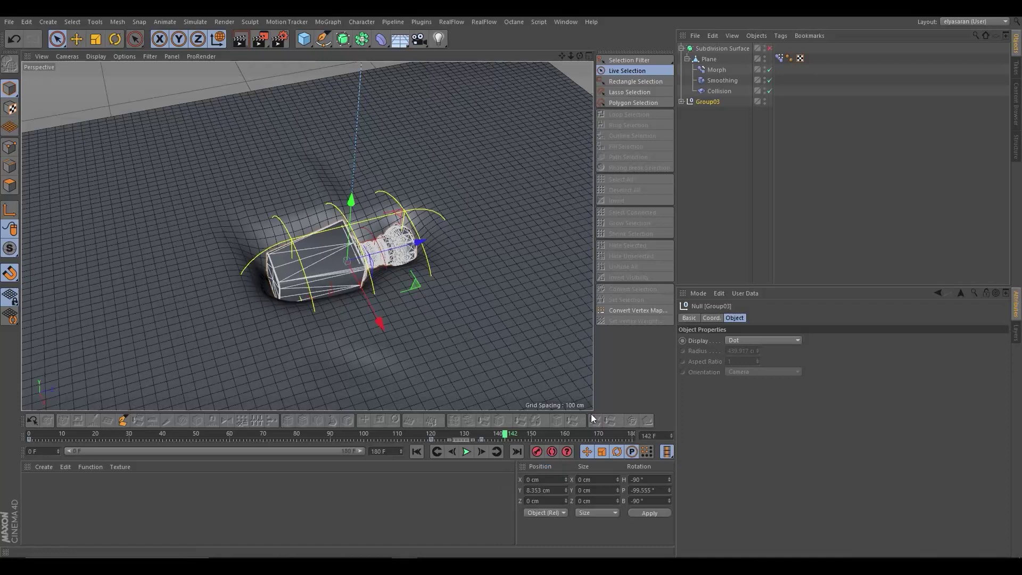
click(397, 234)
At frame 72, raise the Morph falloff above the bottle and enable Auto Keyframing
drag(483, 434, 271, 434)
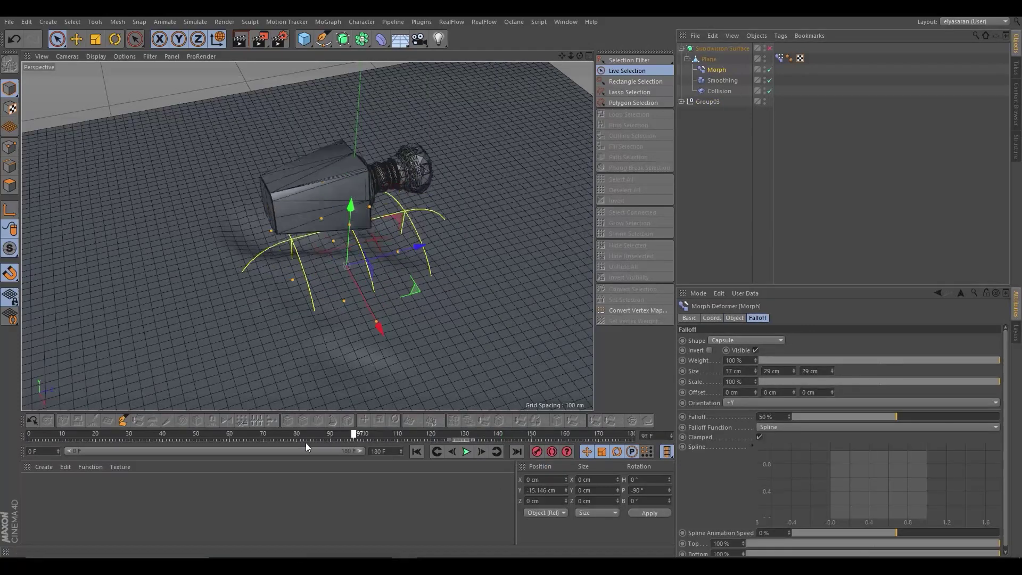
drag(349, 206, 347, 61)
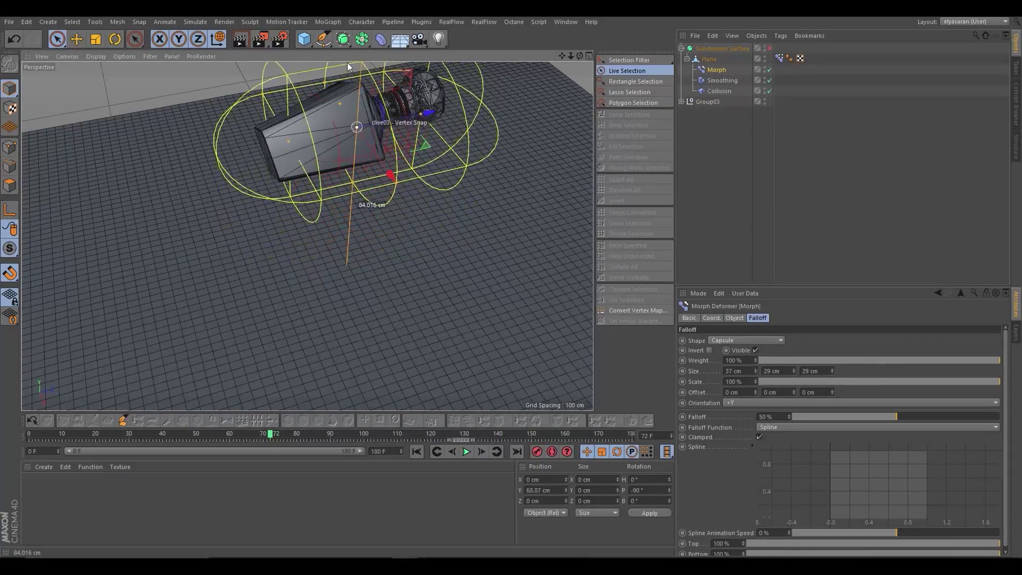
mouse_move(362, 245)
alt+mouse_down()
mouse_move(331, 110)
mouse_move(341, 98)
alt+mouse_up()
click(552, 453)
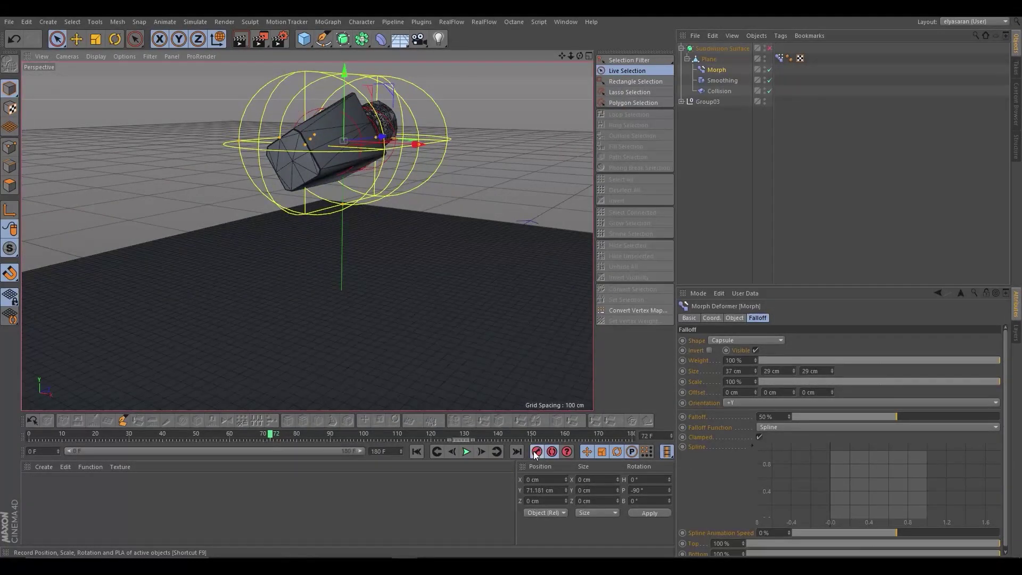
At frame 120, lower the Morph capsule falloff down onto the bottle
drag(284, 437, 432, 451)
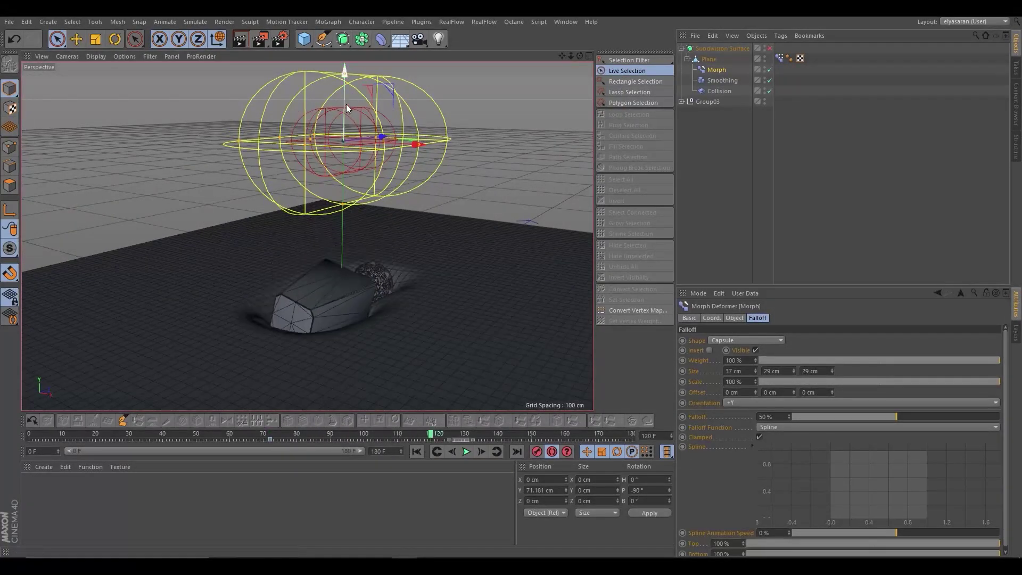
drag(346, 103, 360, 263)
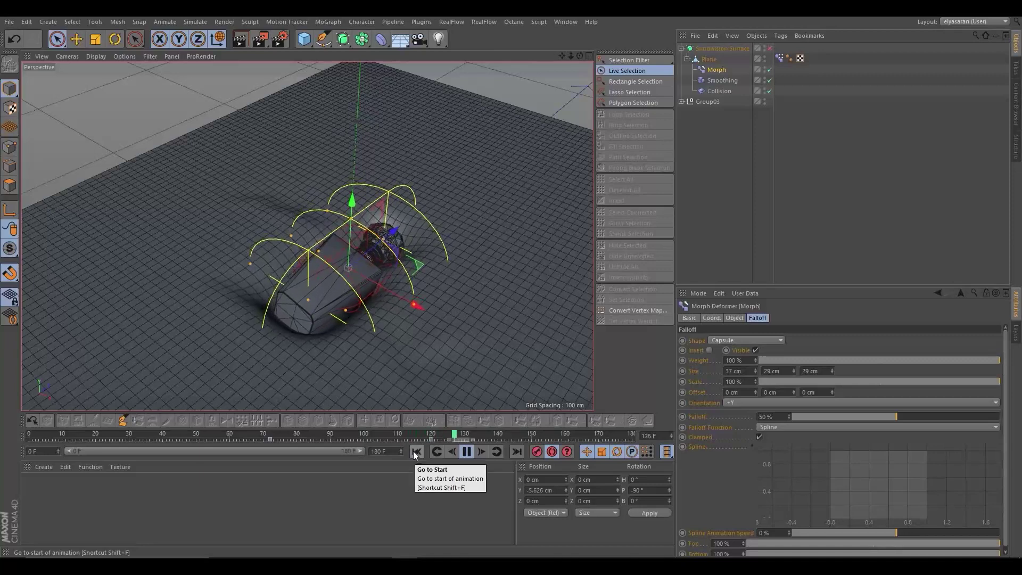
key(r)
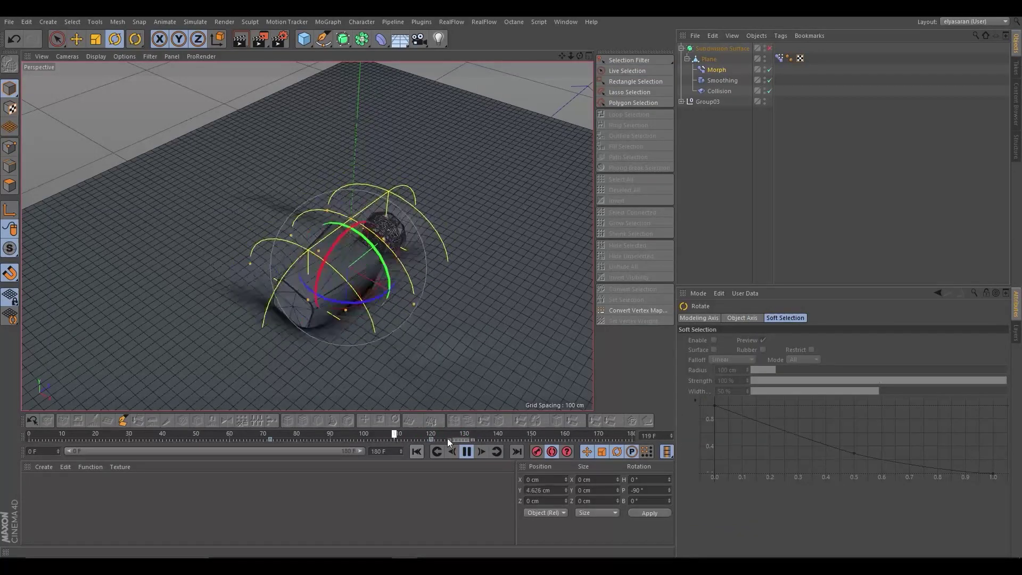
key(space)
click(515, 433)
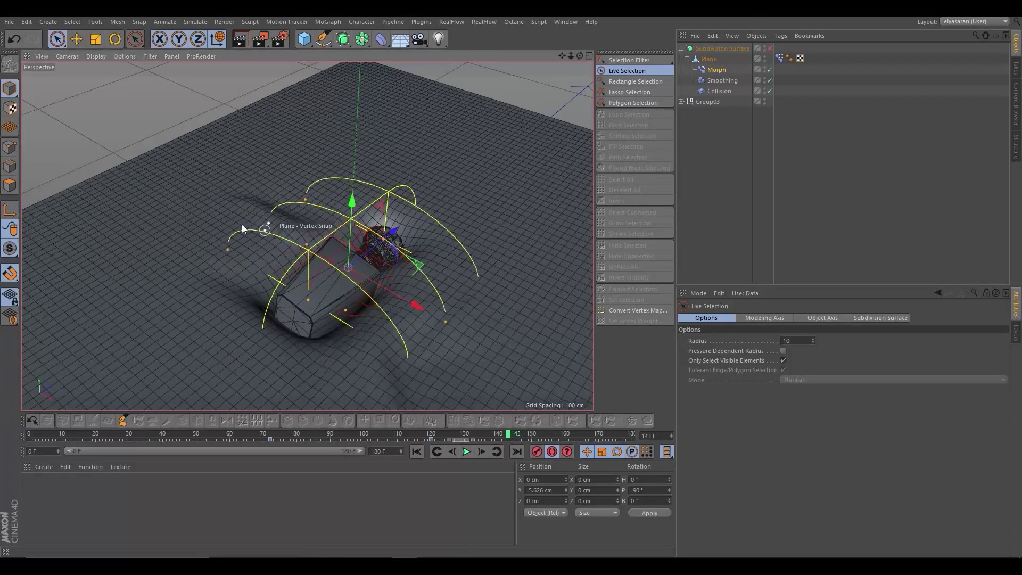
Stretch the falloff cage wider and replay from frame 101 back to 110
drag(292, 240, 201, 218)
click(309, 303)
drag(308, 303, 240, 337)
drag(509, 438, 401, 433)
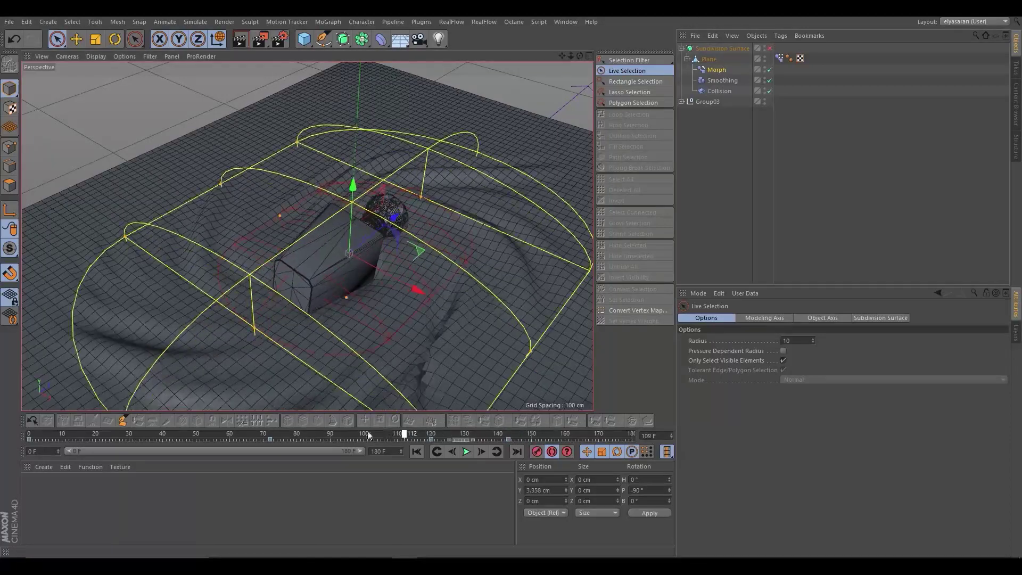
click(467, 451)
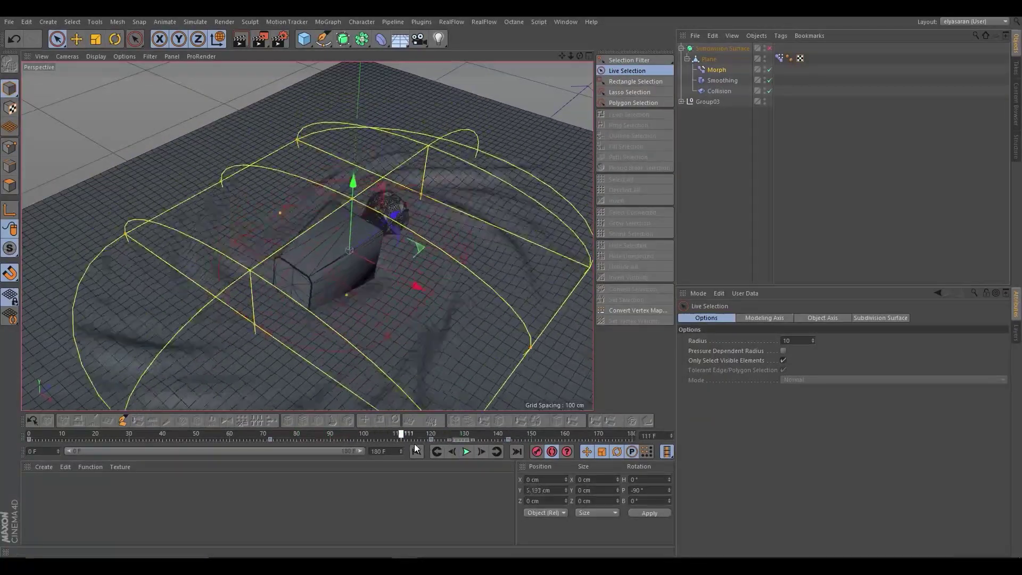
mouse_move(444, 433)
mouse_down()
mouse_move(395, 445)
mouse_move(477, 436)
mouse_move(402, 431)
mouse_move(432, 438)
mouse_move(400, 440)
mouse_up()
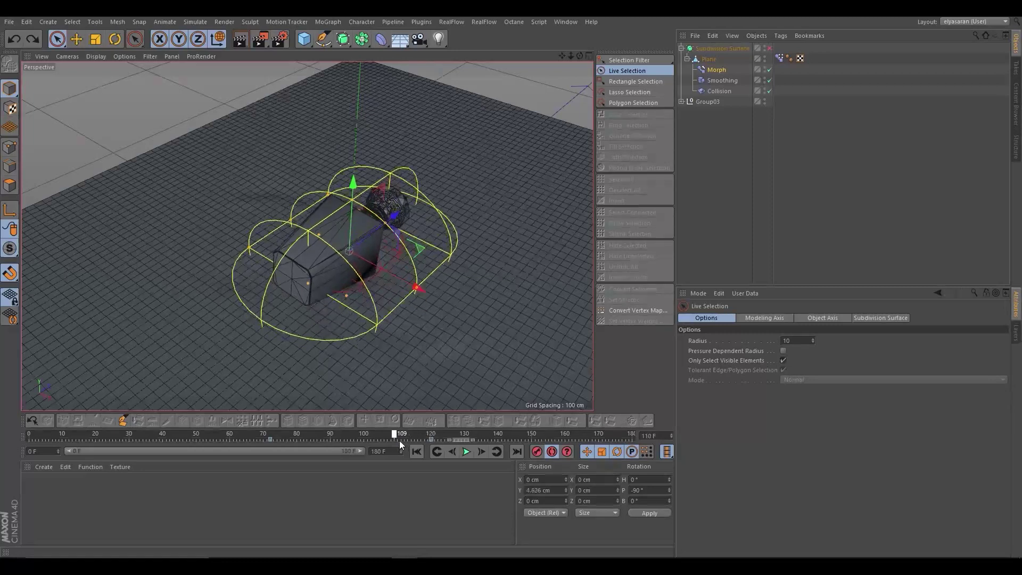
Key the Morph Falloff Size at 112 × 63 × 69 cm on frame 122 and replay from 110
click(717, 71)
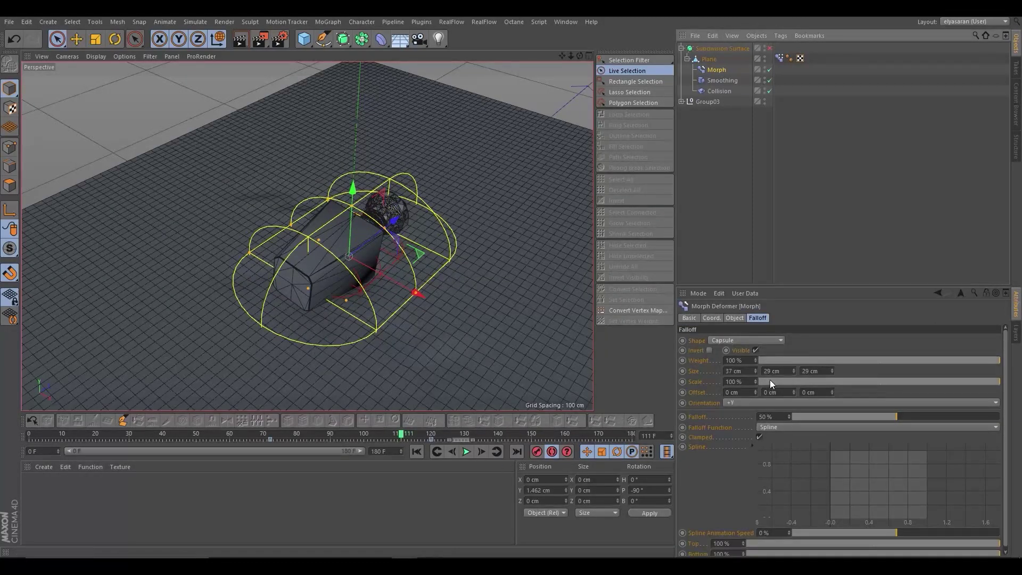
drag(411, 436, 436, 439)
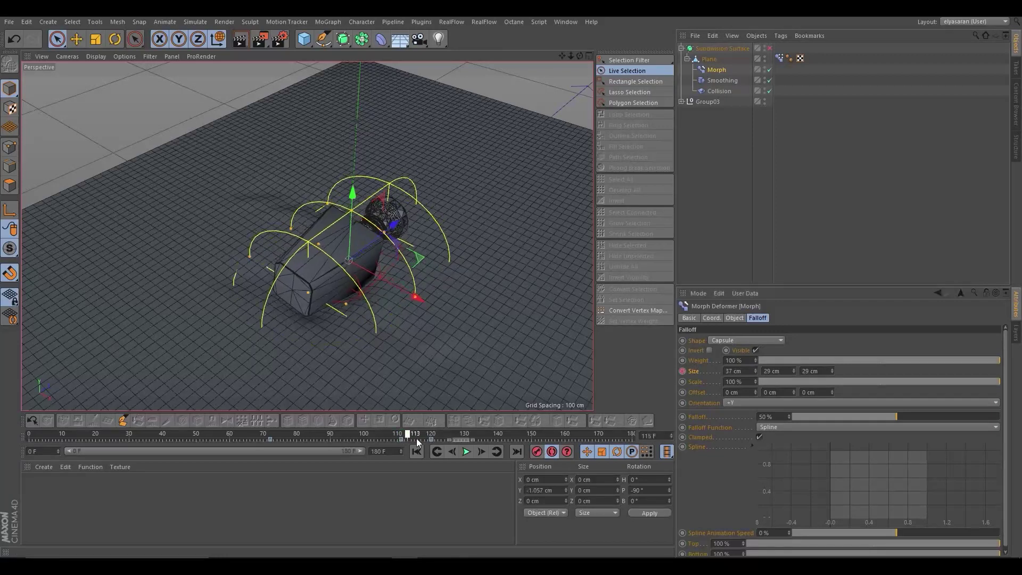
drag(756, 371, 851, 374)
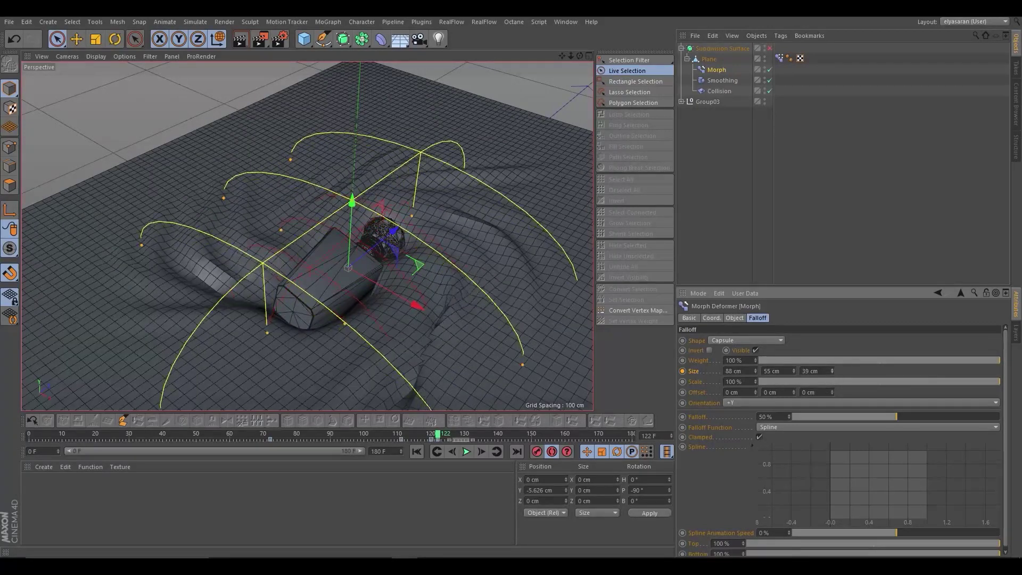
mouse_move(756, 372)
mouse_down()
mouse_move(737, 373)
mouse_move(852, 371)
mouse_move(783, 371)
mouse_up()
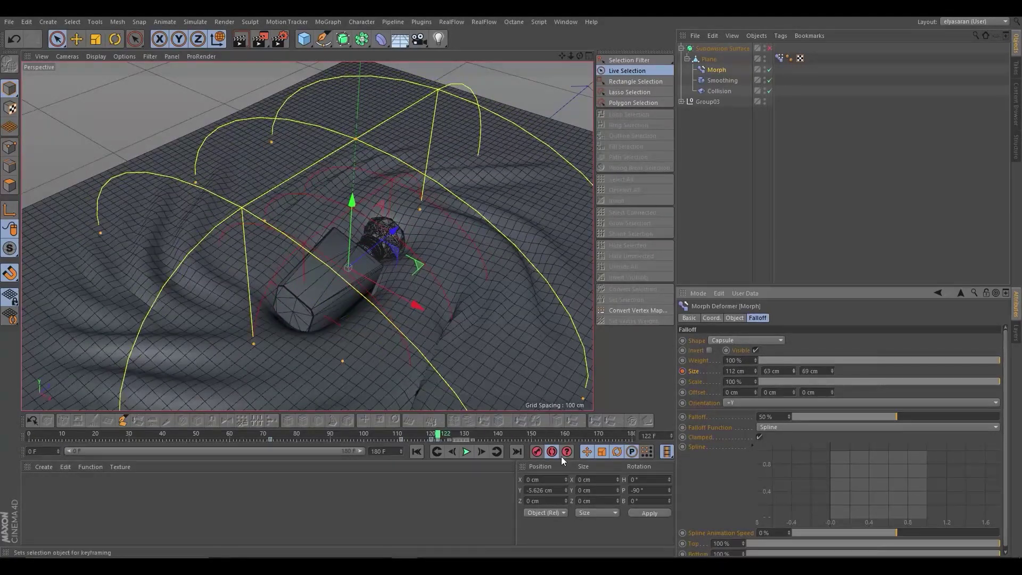
drag(462, 434, 382, 442)
key(space)
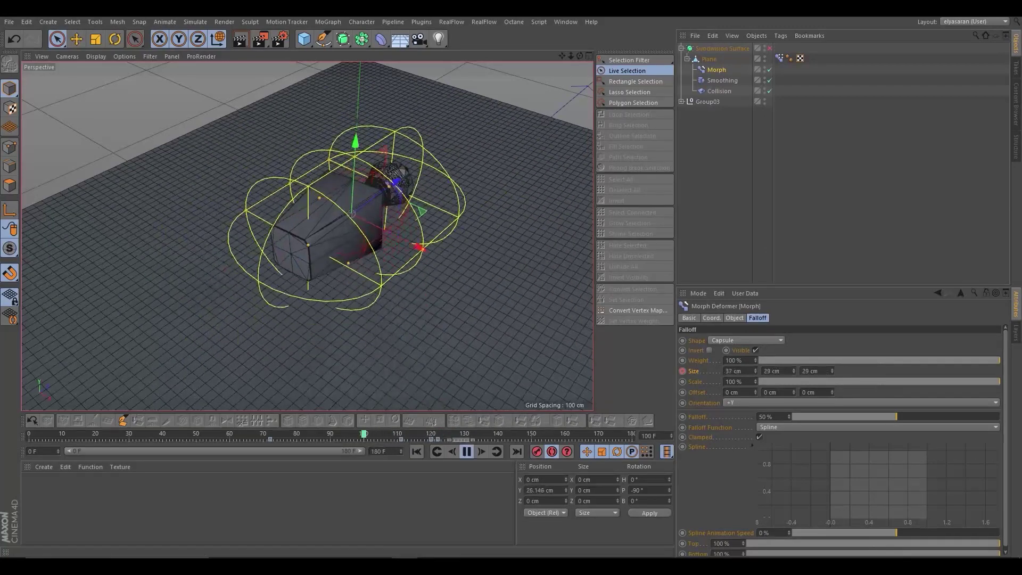
Orbit to a top-down view from frame 88 and play, pausing at frame 128
key(space)
drag(418, 437, 307, 435)
alt+drag(346, 367, 441, 391)
key(r)
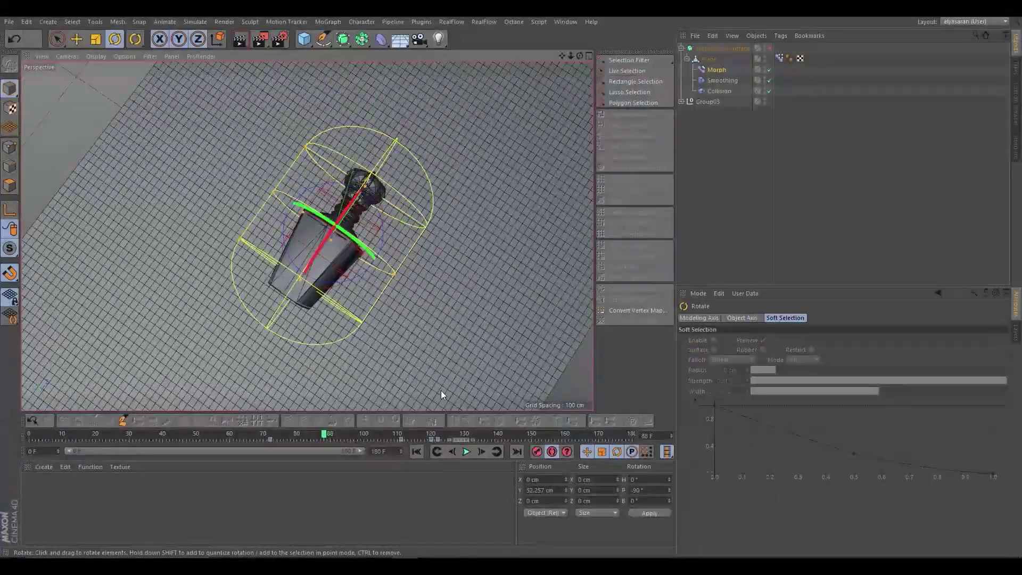
click(468, 456)
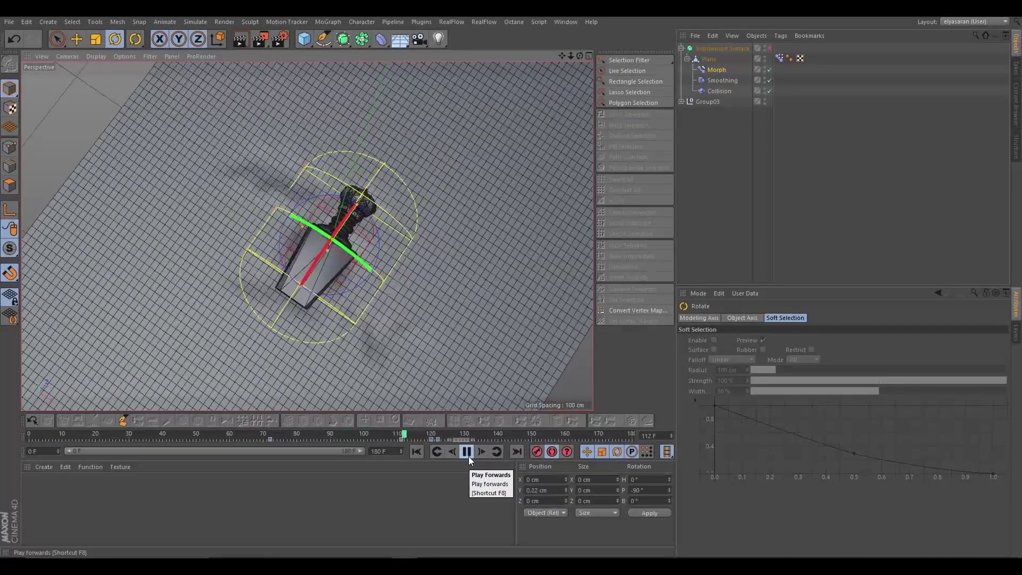
click(467, 451)
Turn on Subdivision Surface and replay frames 99–123 from a new angle
click(769, 48)
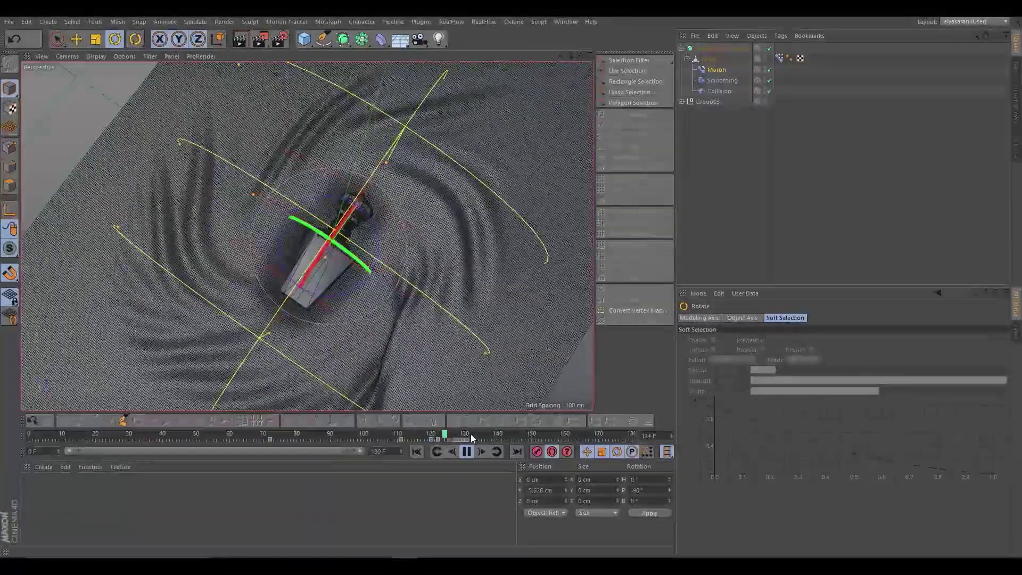
key(space)
click(360, 435)
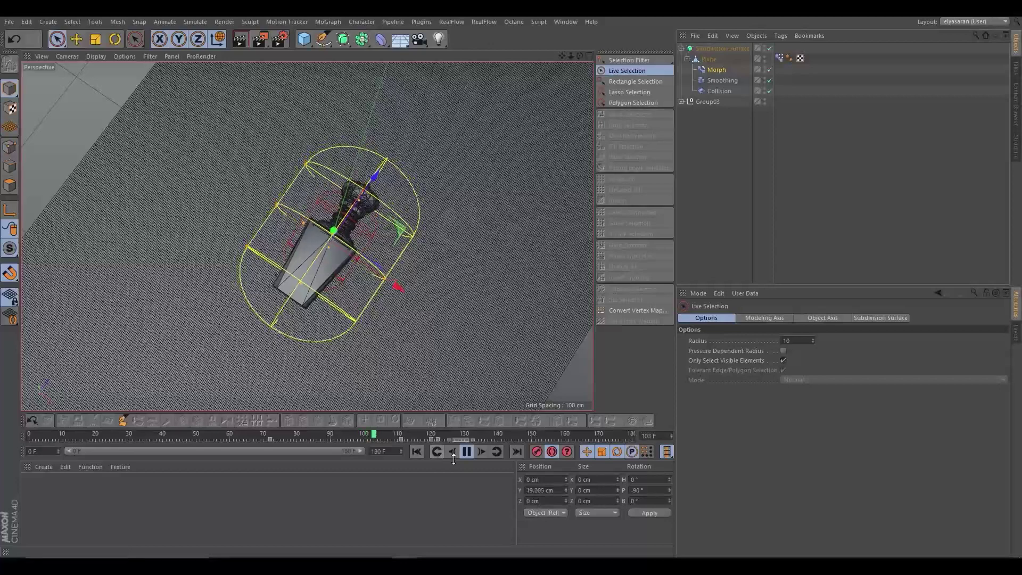
click(470, 453)
alt+drag(394, 287, 346, 247)
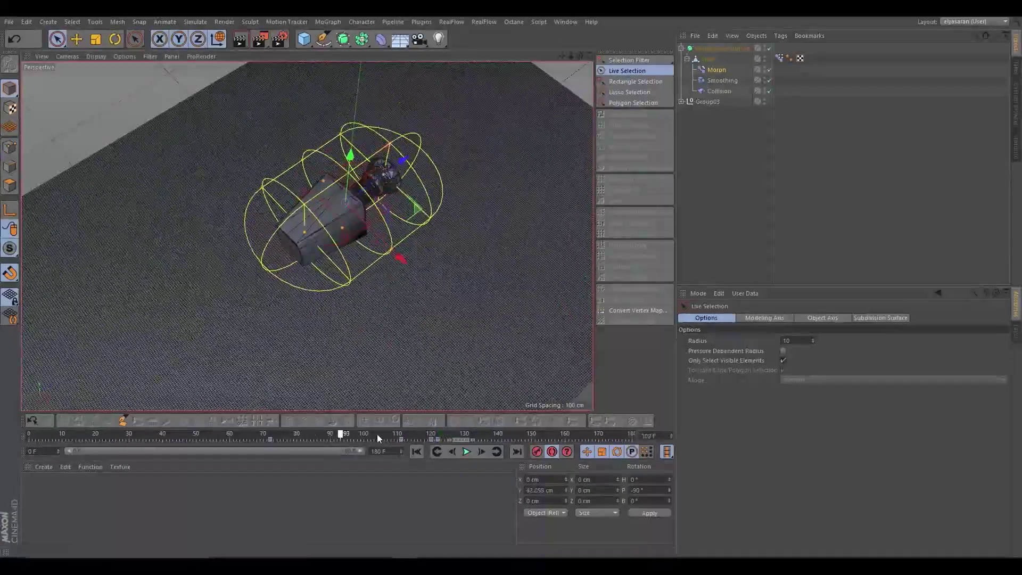
click(464, 450)
drag(460, 442, 415, 439)
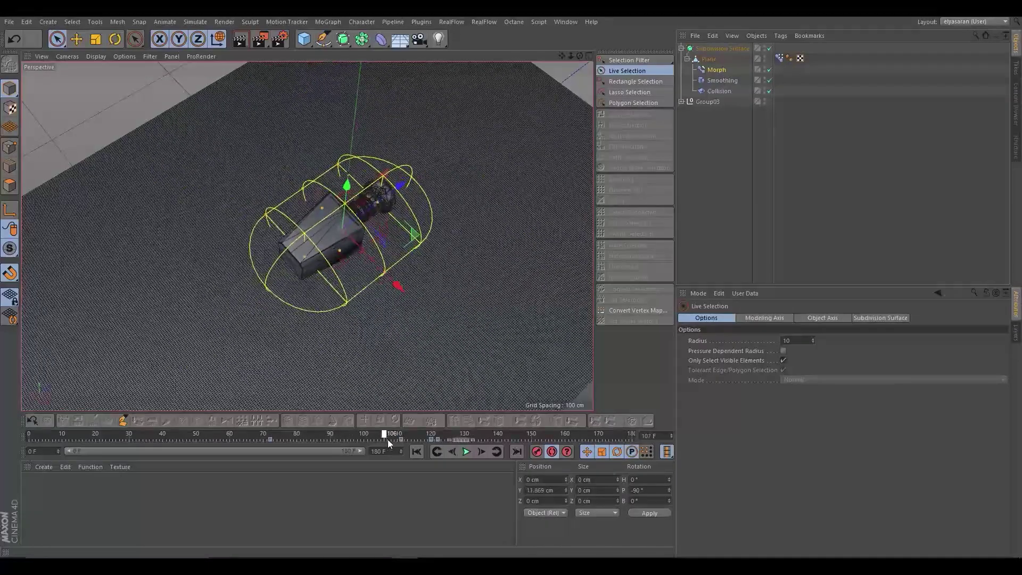
Select Morph and shift its selected animation keys to frame 138
click(721, 69)
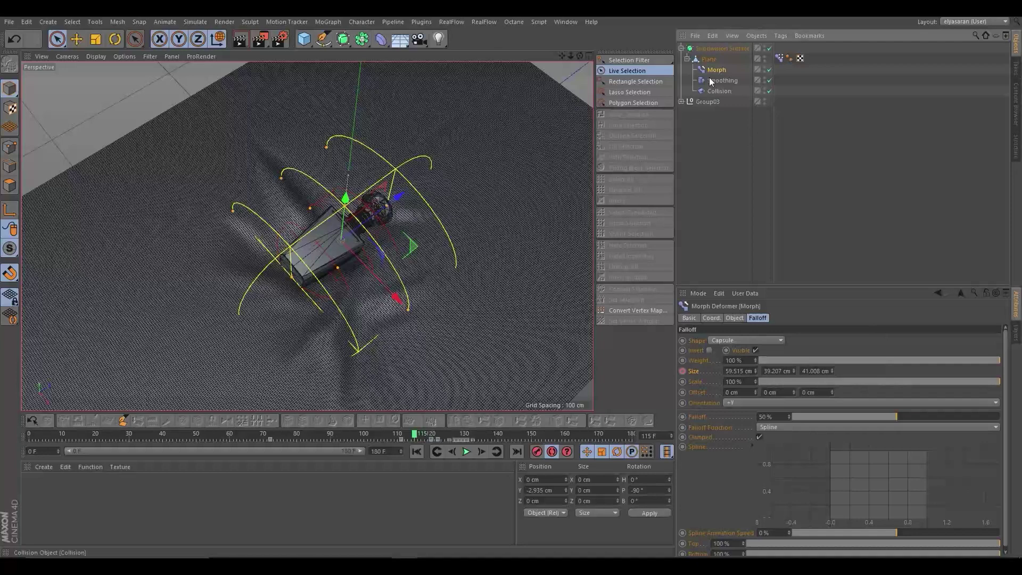
drag(428, 436, 561, 438)
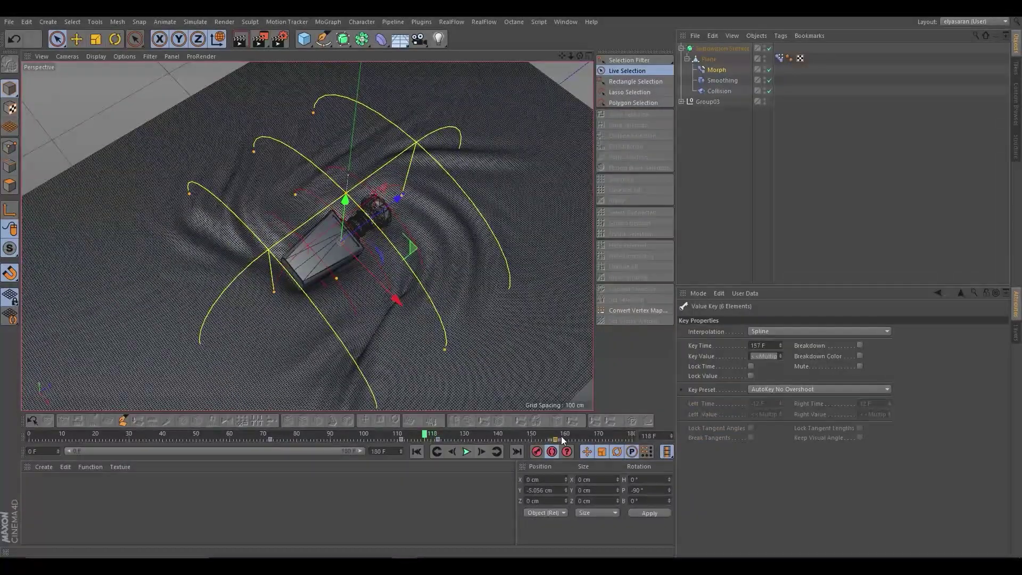
click(450, 443)
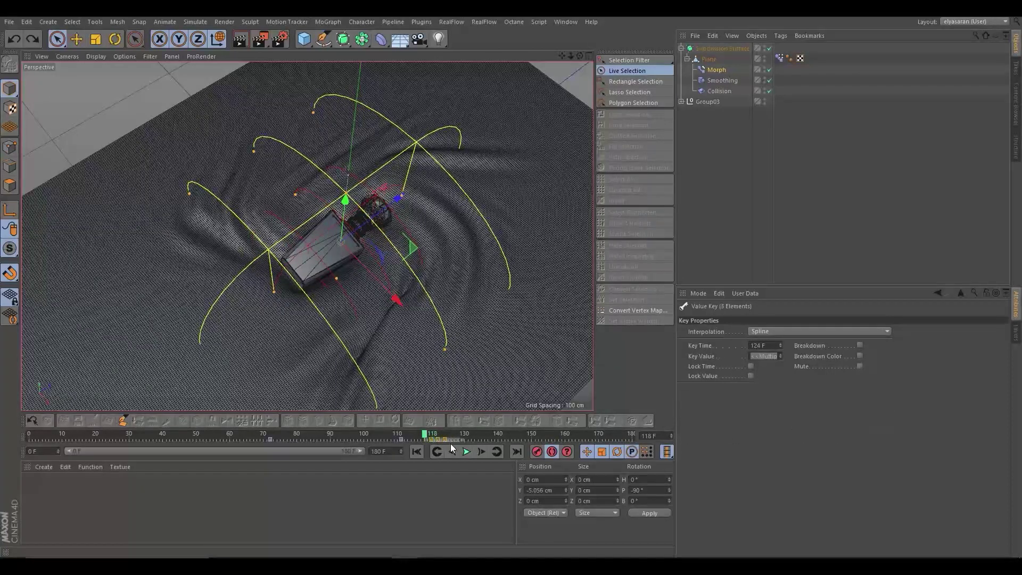
mouse_move(438, 439)
mouse_down()
mouse_move(494, 439)
mouse_move(471, 440)
mouse_up()
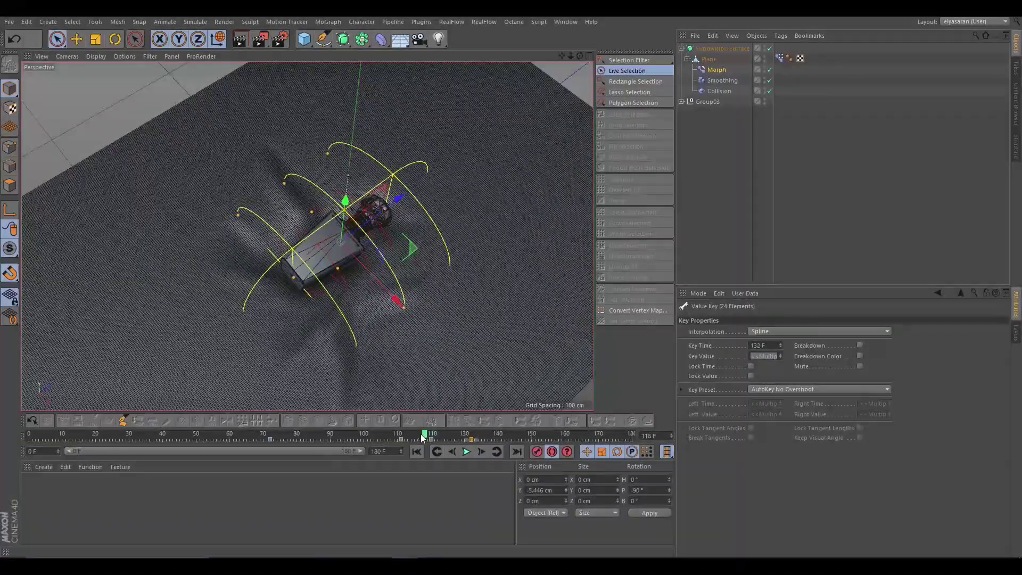
Preview the cloth press animation, replaying from around frames 107 and 97
key(F8)
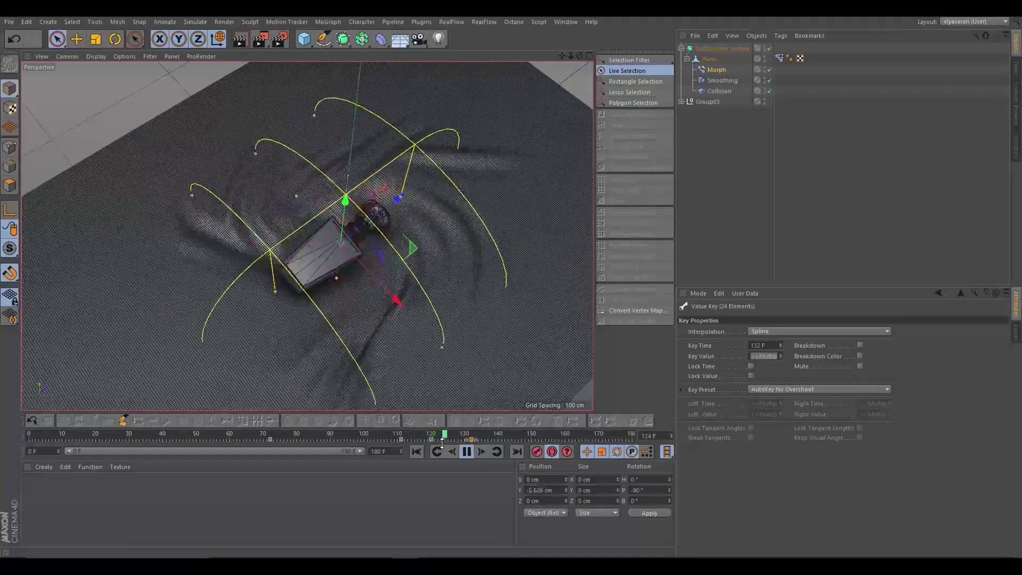
click(448, 434)
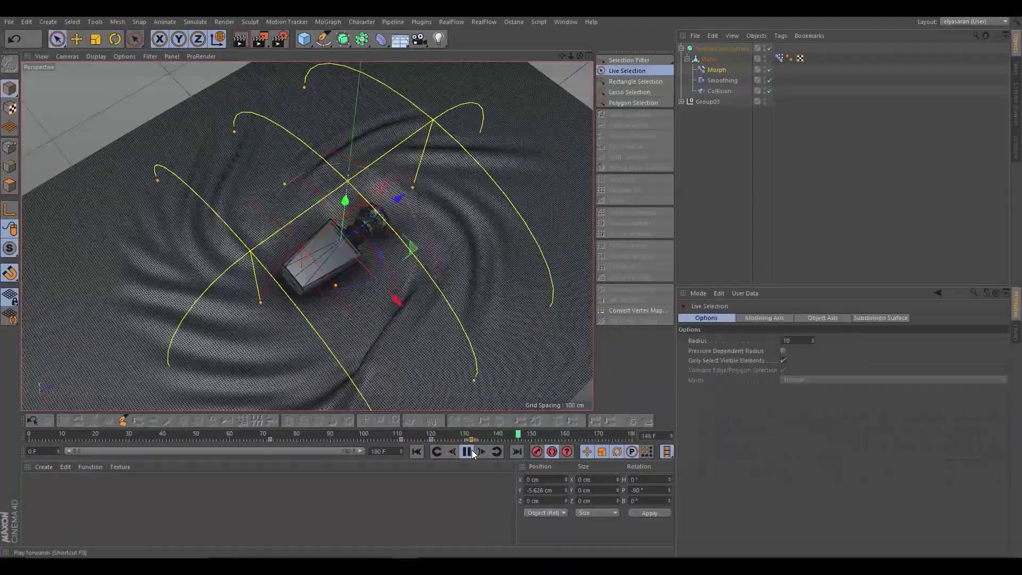
click(382, 432)
key(F8)
click(355, 436)
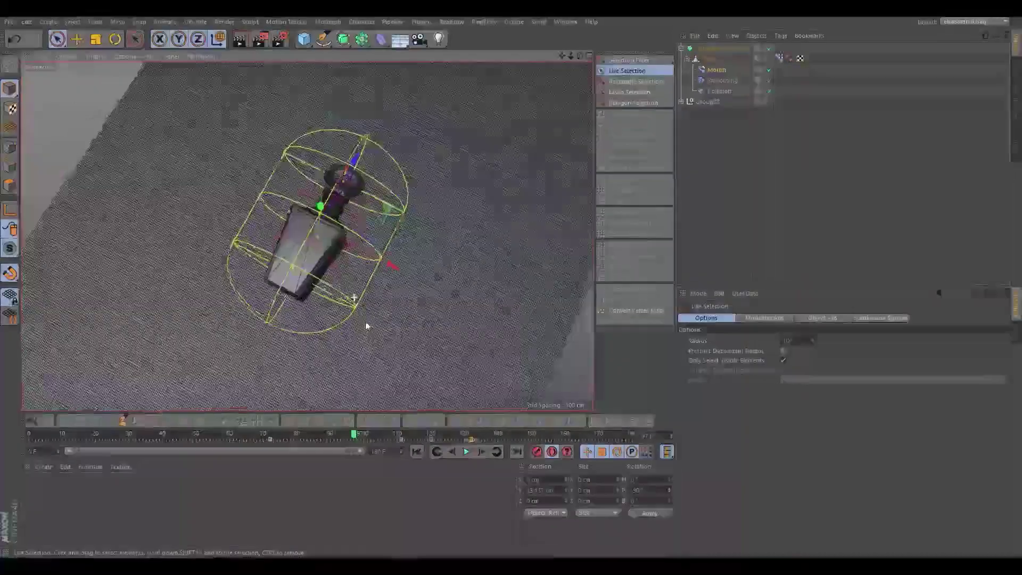
click(466, 452)
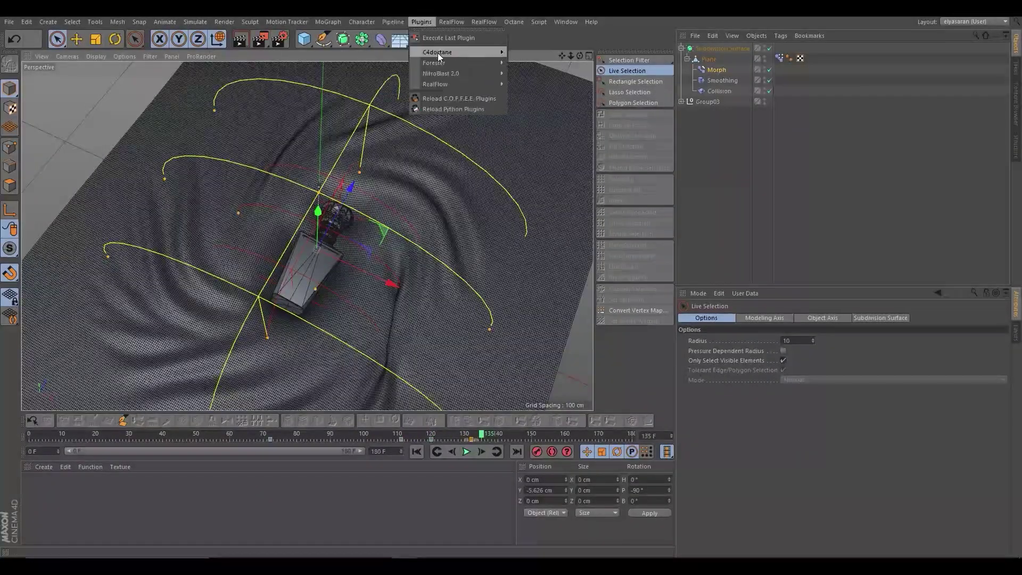
Preview the Octane live render, playing from about frame 122 to 139, then close the viewer
click(541, 68)
mouse_move(375, 186)
mouse_down()
mouse_move(463, 131)
mouse_move(515, 58)
mouse_up()
click(426, 436)
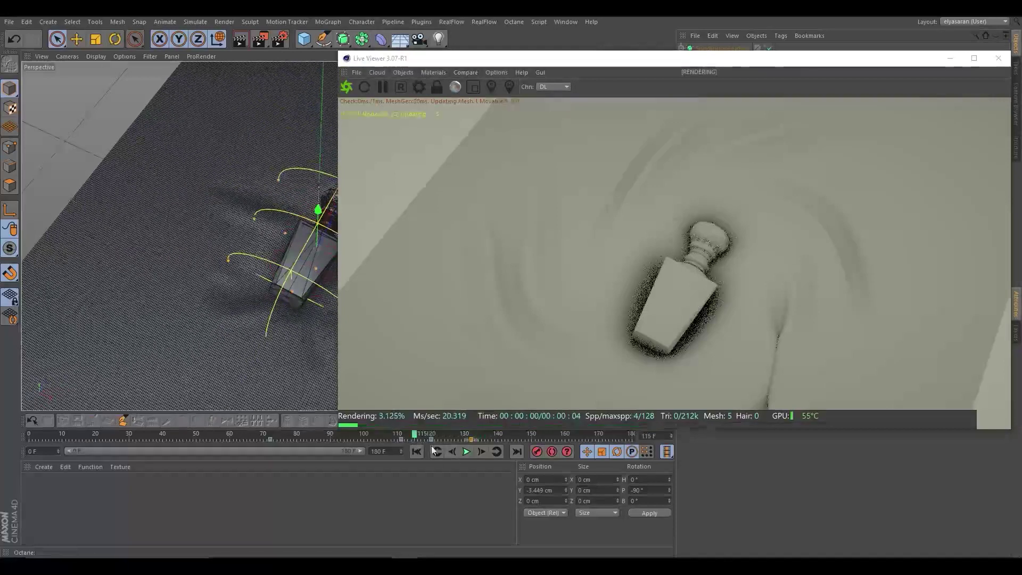
click(465, 452)
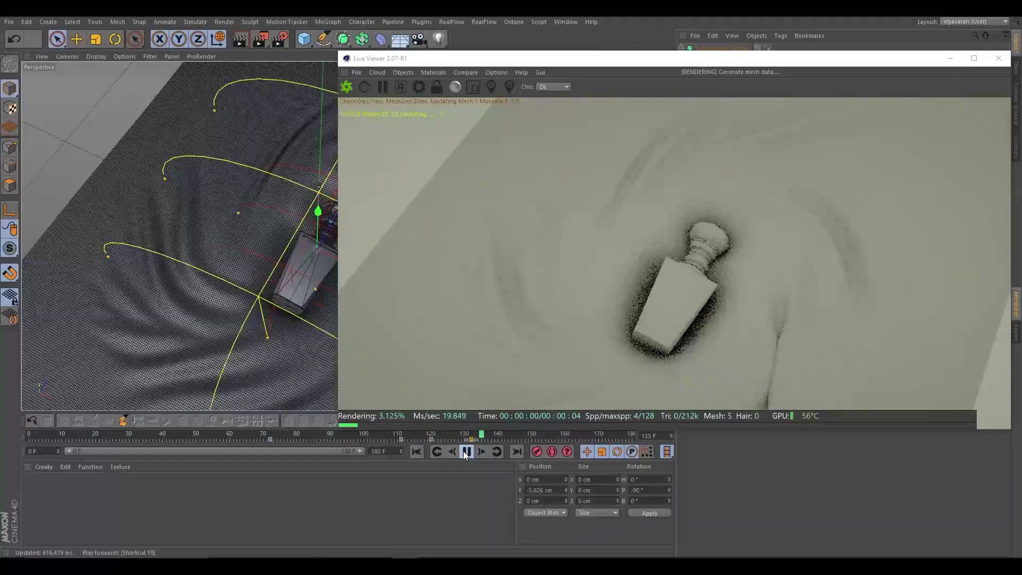
click(465, 452)
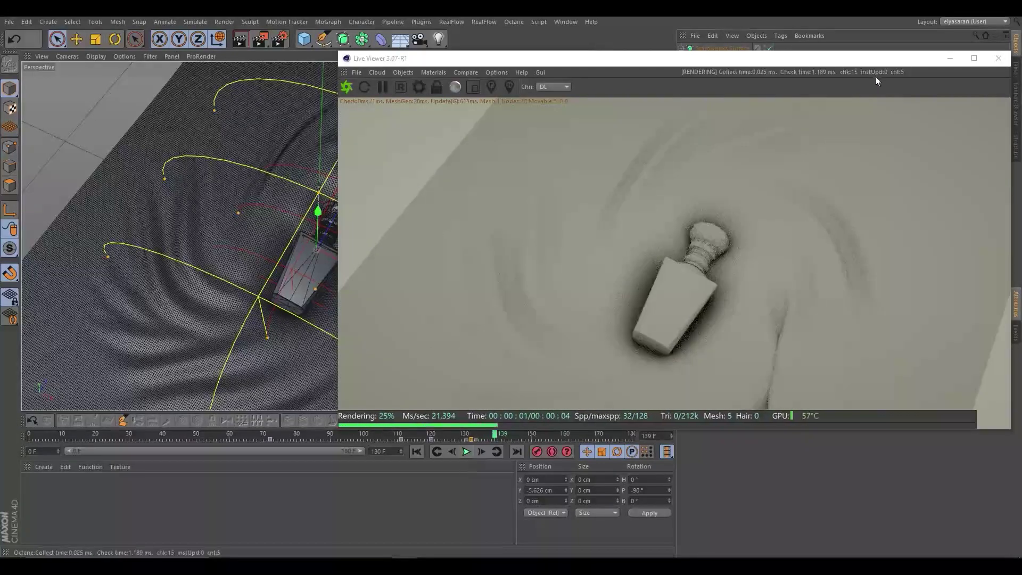
click(998, 58)
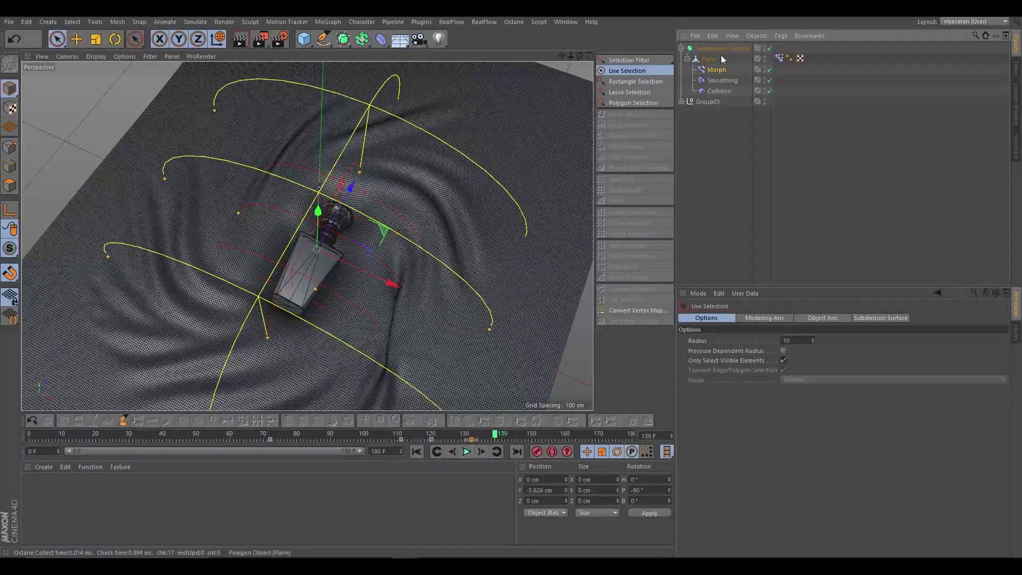
click(723, 48)
click(782, 349)
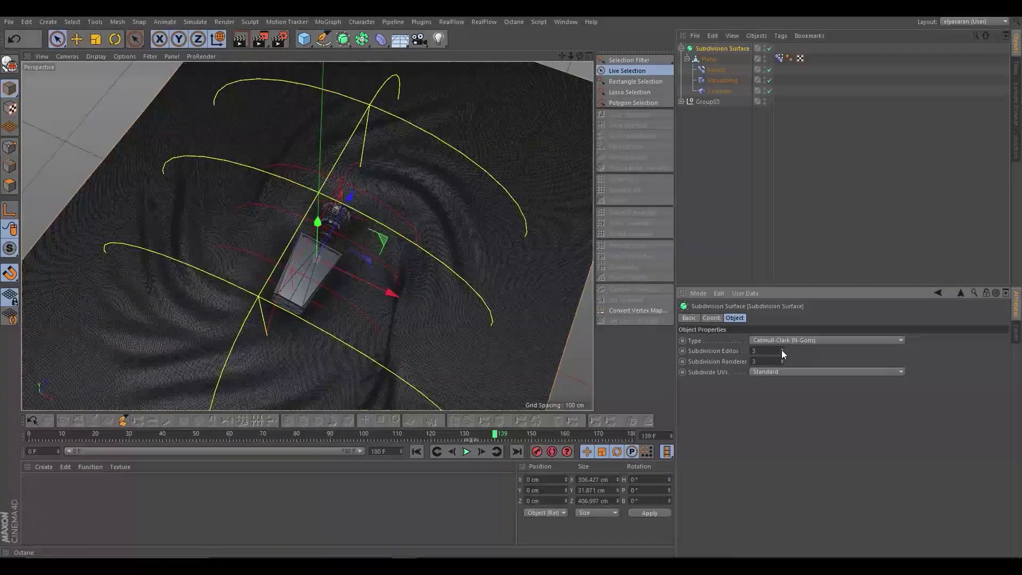
click(782, 352)
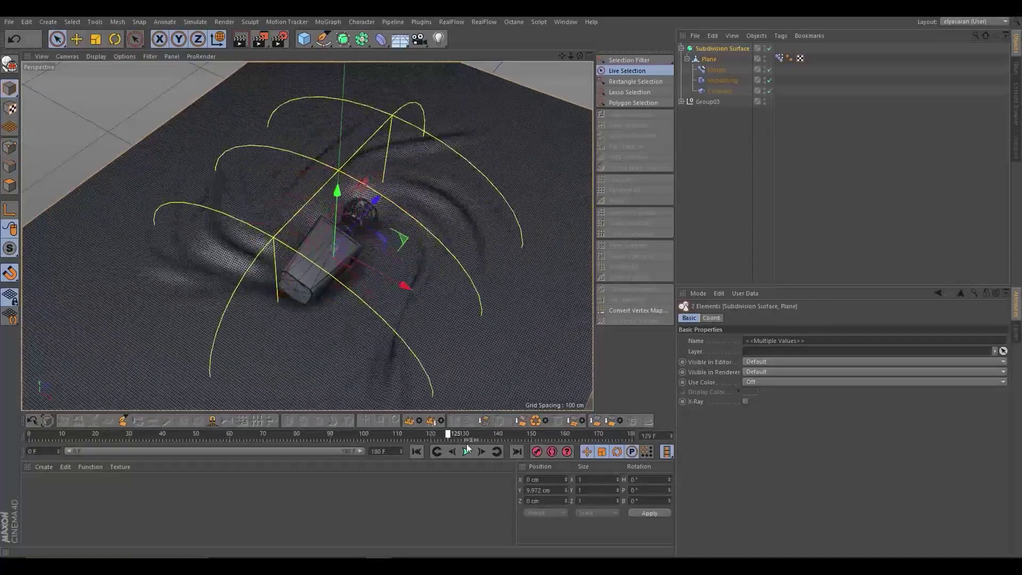
drag(450, 443, 451, 445)
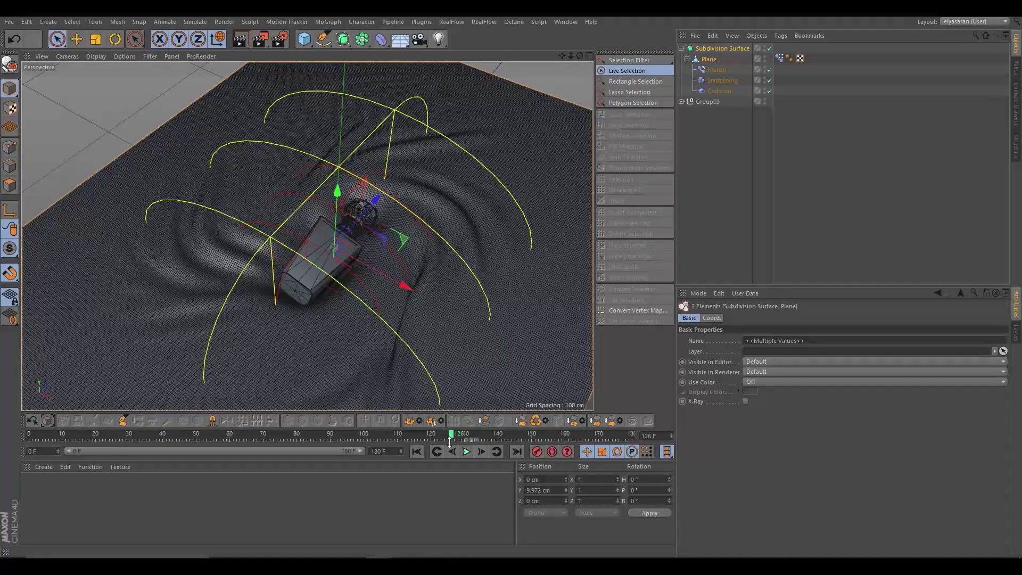
drag(463, 439, 488, 439)
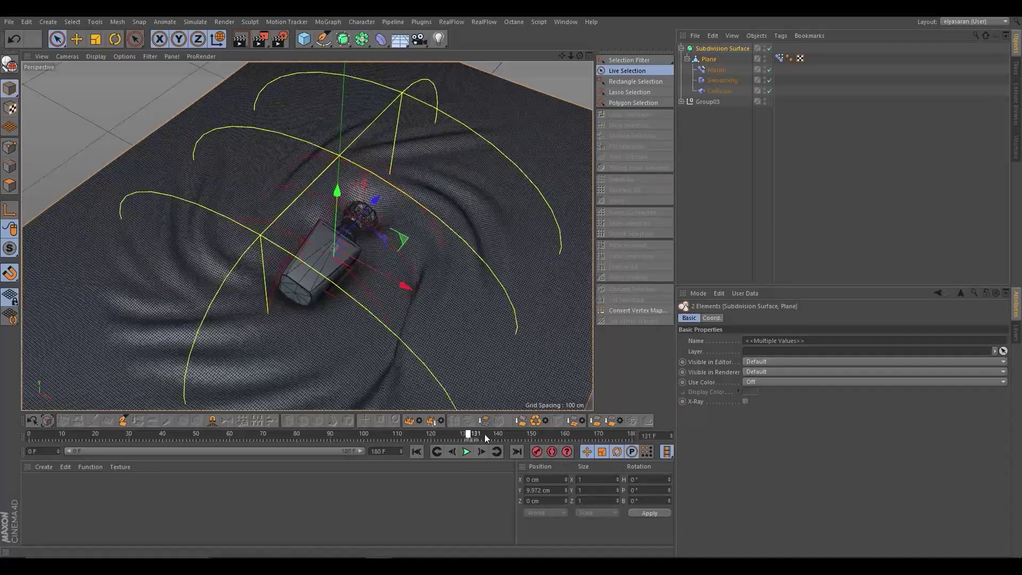
mouse_move(406, 288)
alt+mouse_down()
mouse_move(379, 269)
mouse_move(372, 192)
mouse_move(429, 266)
mouse_move(510, 282)
alt+mouse_up()
click(709, 59)
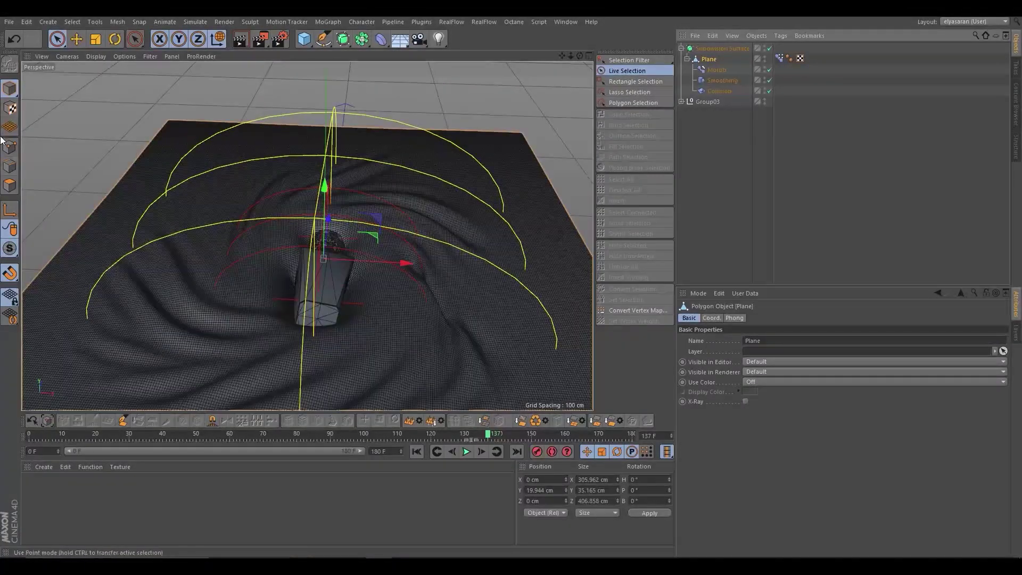
click(101, 46)
mouse_move(410, 263)
mouse_down()
mouse_move(454, 261)
mouse_move(511, 223)
mouse_move(426, 224)
mouse_up()
click(705, 62)
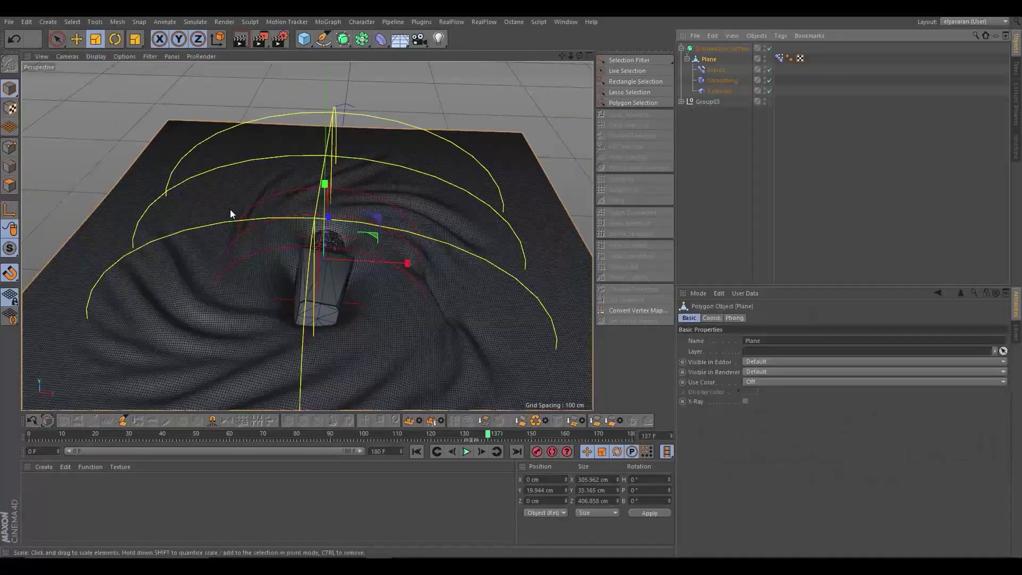
drag(407, 263, 377, 267)
key(ctrl+z)
key(ctrl+z)
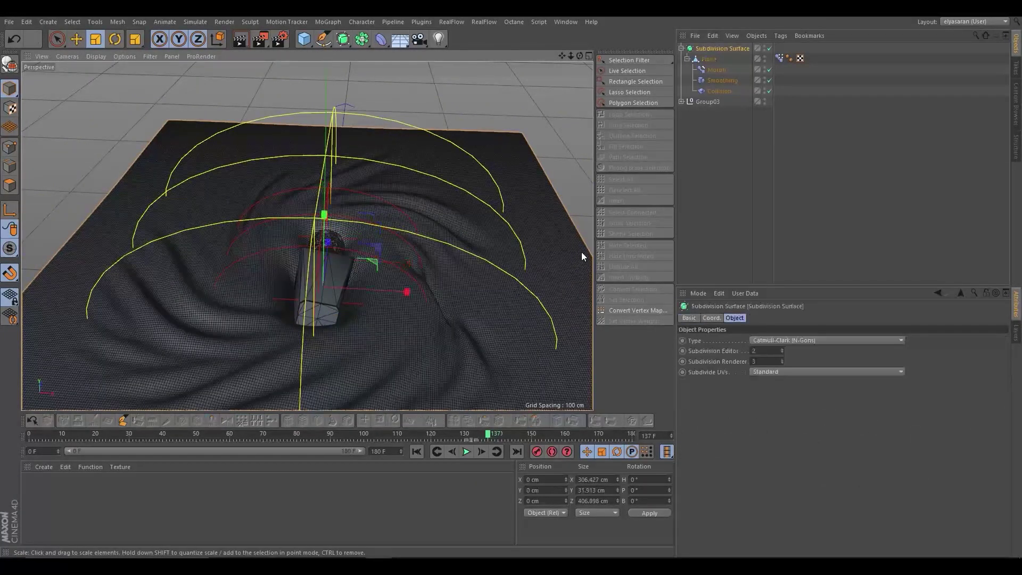
scroll(532, 271, down, 5)
Set the Plane's X scale to 1.31, undoing an accidental pitch tilt
click(719, 59)
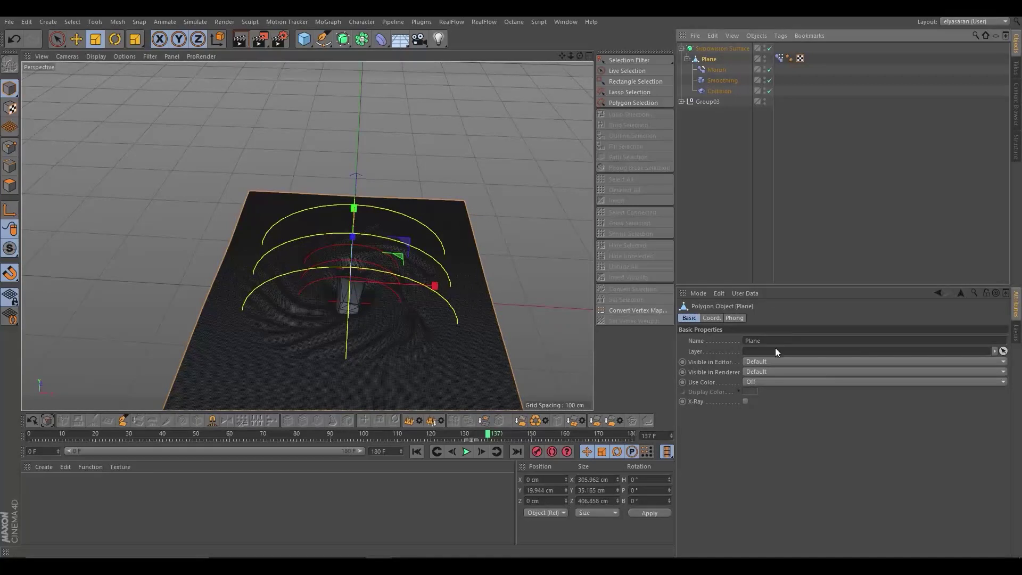
click(712, 318)
drag(862, 351, 862, 340)
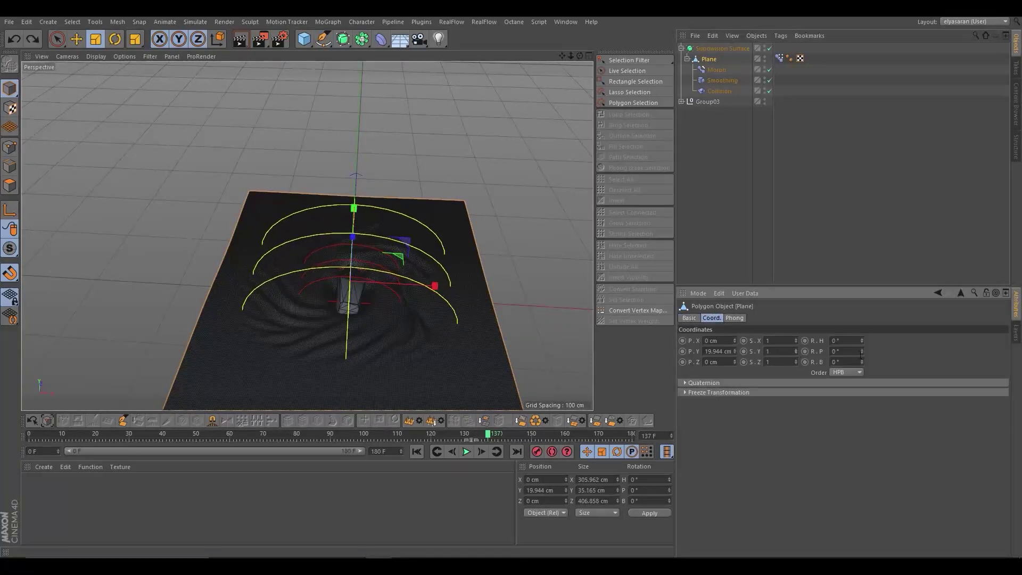
key(ctrl+z)
drag(795, 344, 796, 330)
Play the press animation from about frame 112, orbiting to check the widened cloth
alt+drag(320, 283, 371, 297)
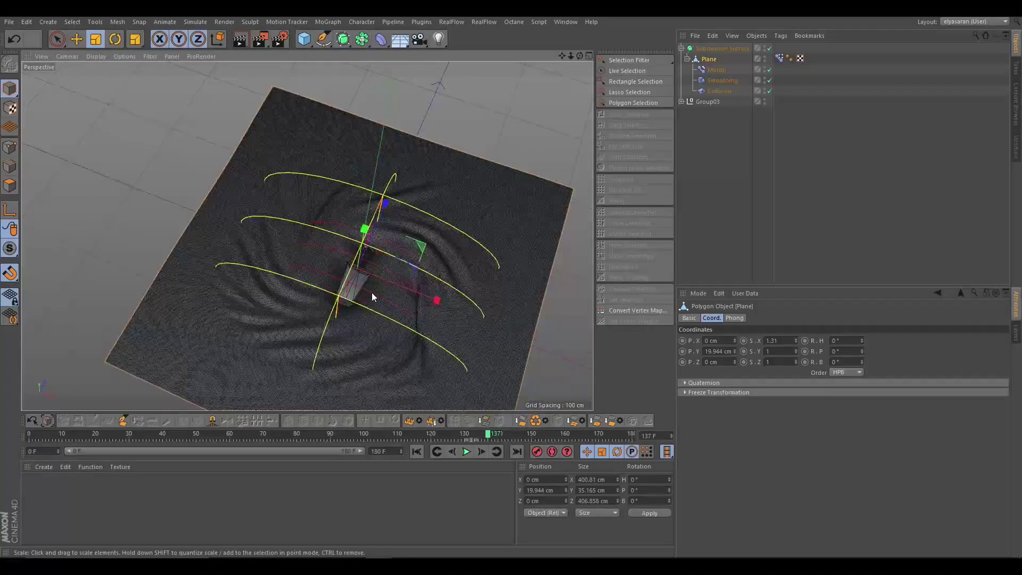
drag(443, 433, 418, 436)
click(467, 452)
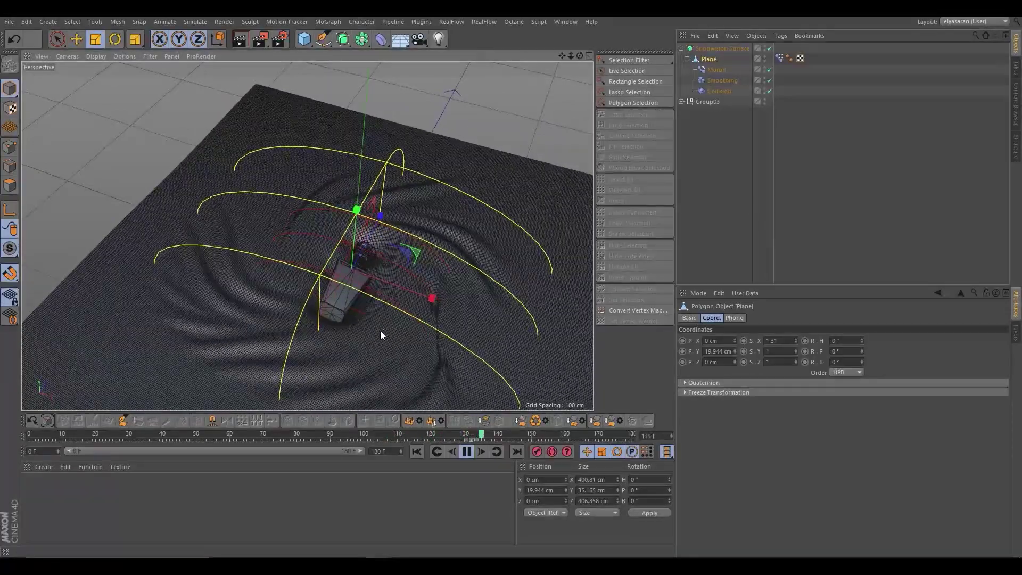
mouse_move(394, 391)
alt+mouse_down()
mouse_move(339, 261)
mouse_move(303, 302)
mouse_move(313, 286)
mouse_move(304, 279)
alt+mouse_up()
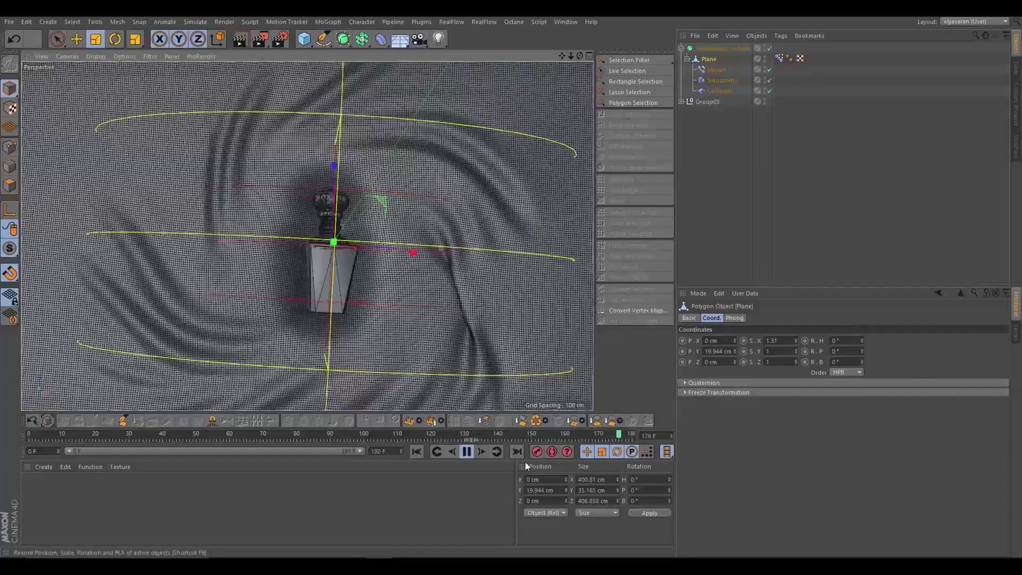
mouse_move(438, 357)
alt+mouse_down()
mouse_move(277, 235)
mouse_move(340, 277)
alt+mouse_up()
click(394, 21)
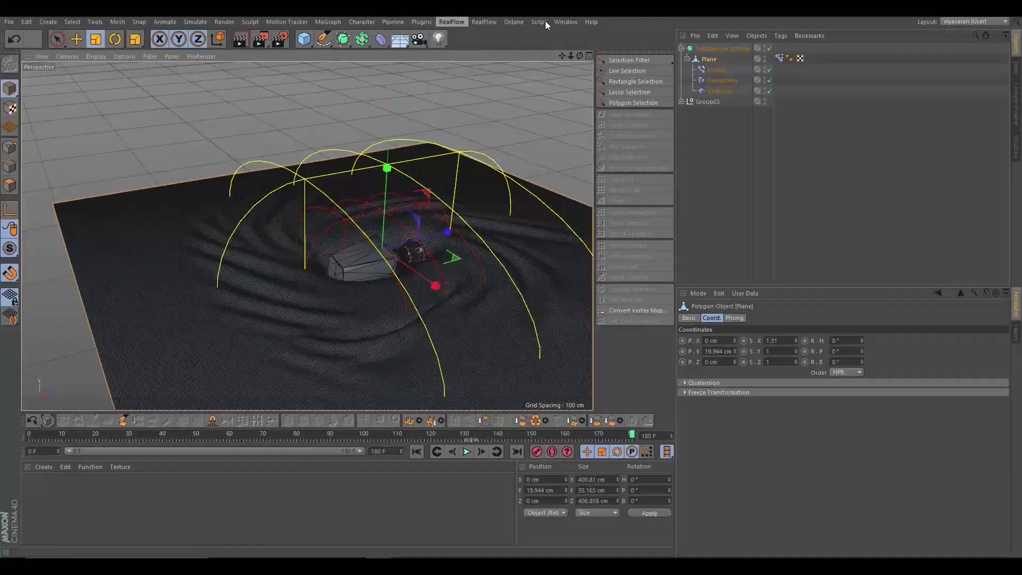
Add an OctaneSky environment from the Octane menu, then open Windows Network & Internet settings
click(393, 22)
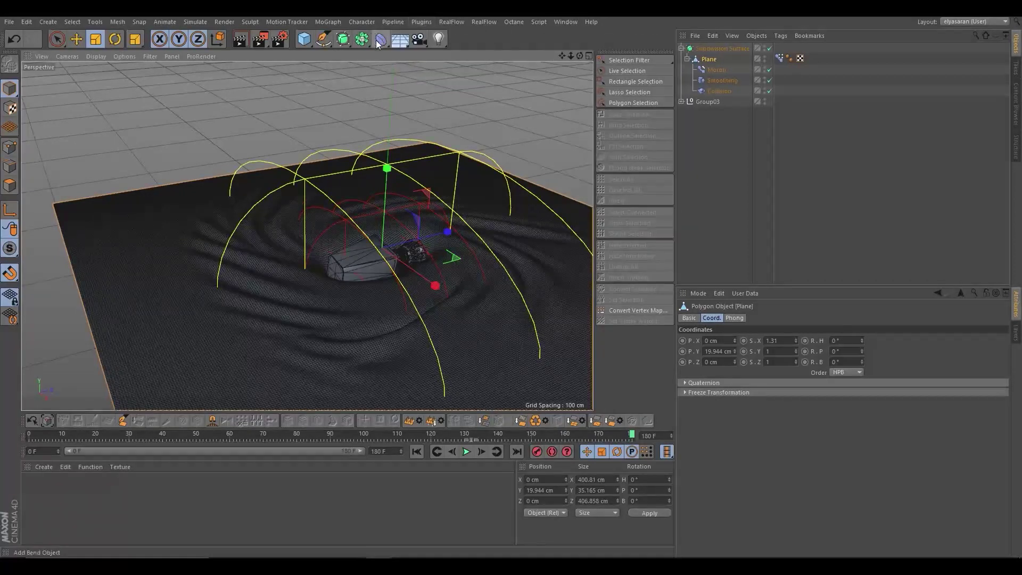
click(514, 21)
click(522, 45)
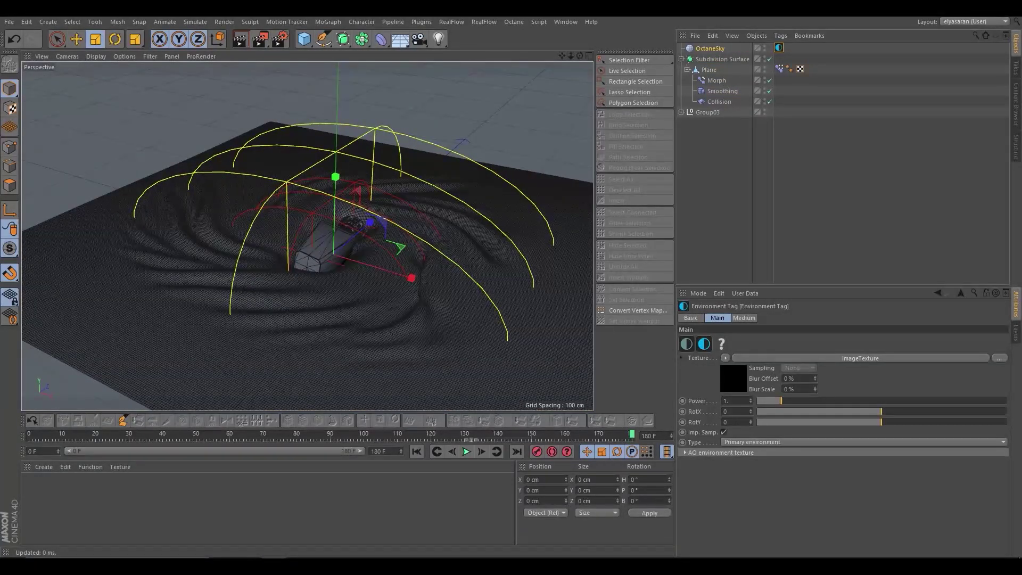
click(937, 567)
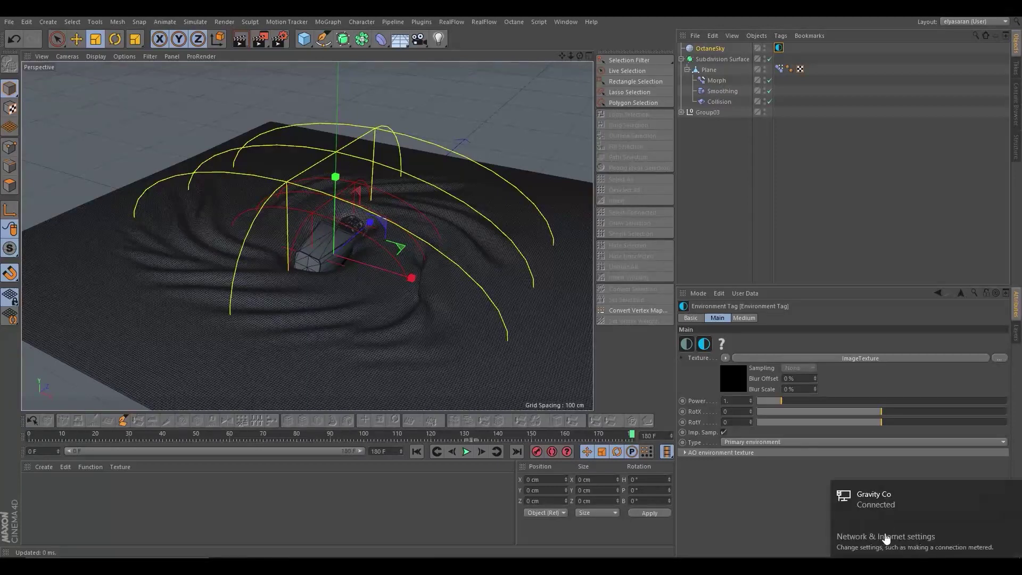
click(885, 536)
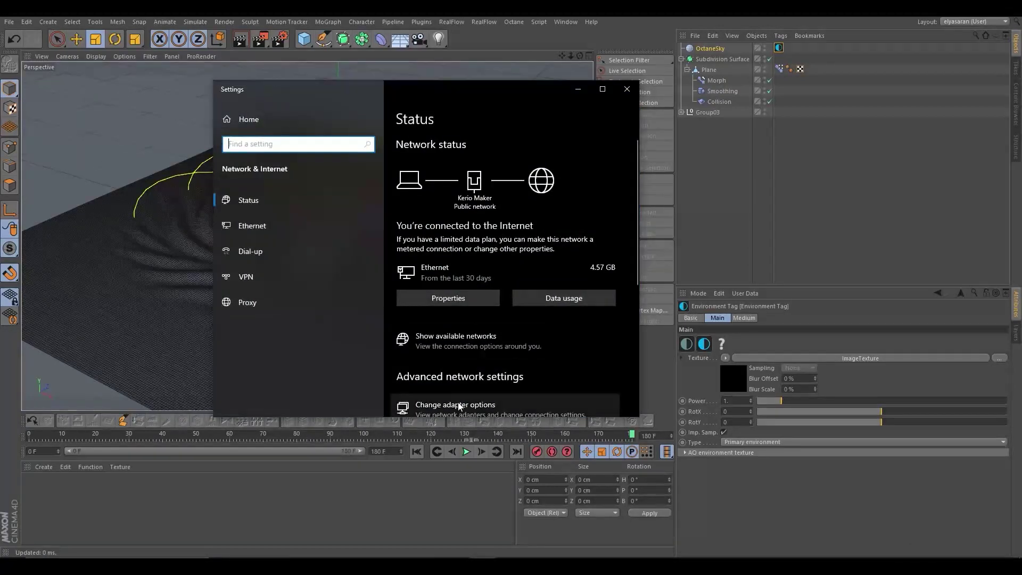
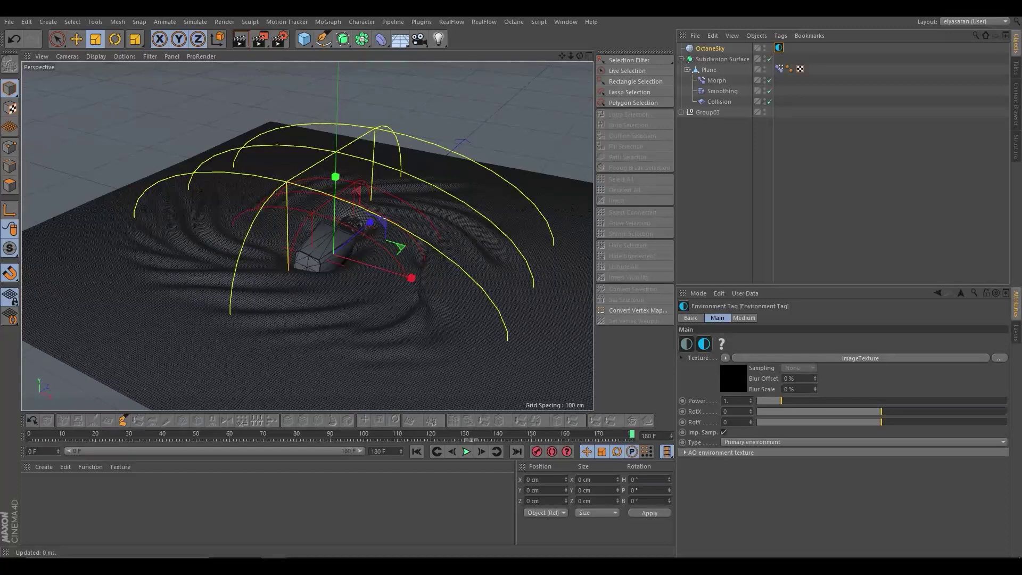
Position and resize the Octane Live Viewer window and start the live render
drag(559, 49, 459, 74)
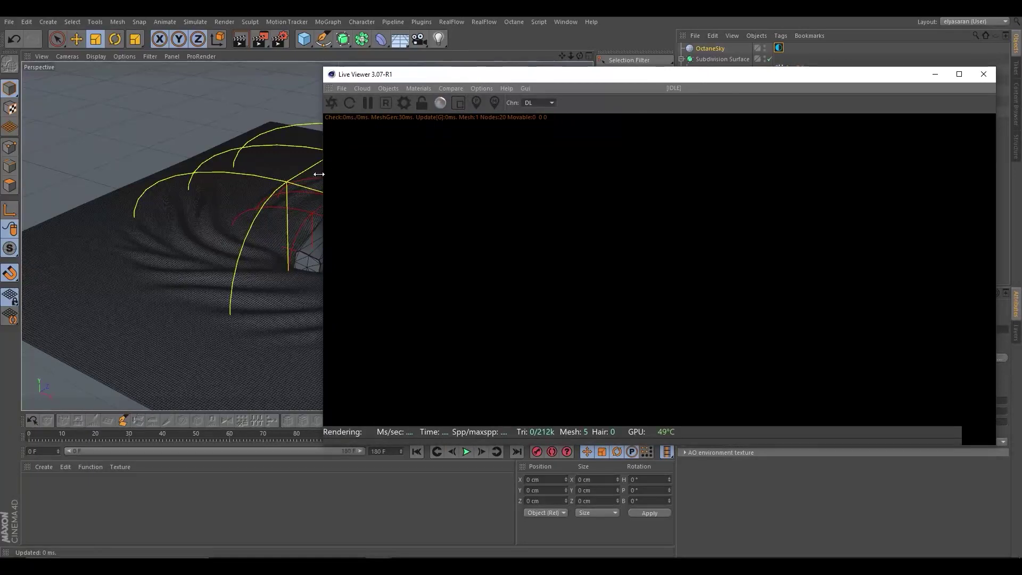
drag(324, 172, 528, 172)
click(536, 100)
mouse_move(748, 75)
mouse_down()
mouse_move(418, 72)
mouse_move(373, 110)
mouse_up()
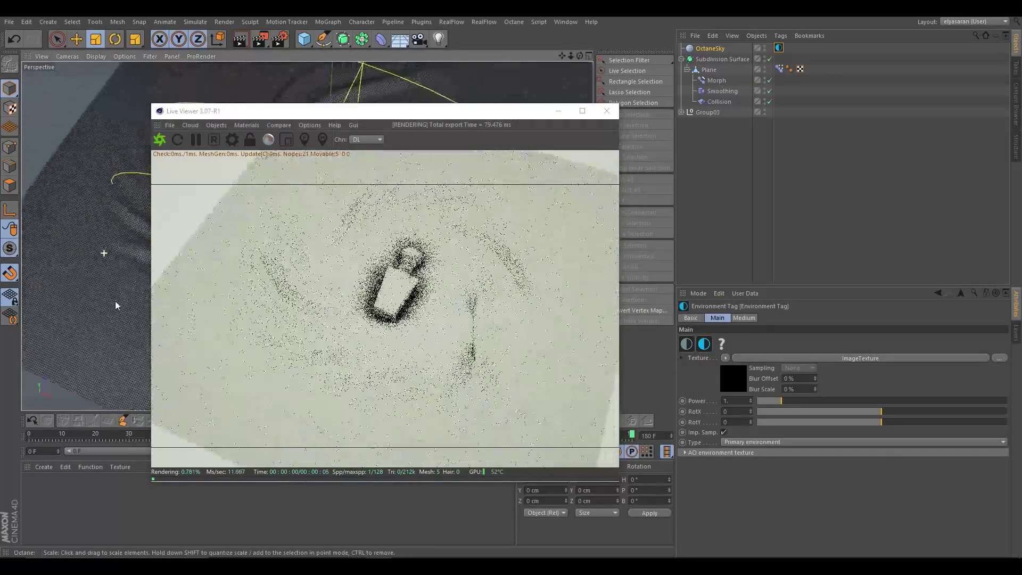
click(159, 140)
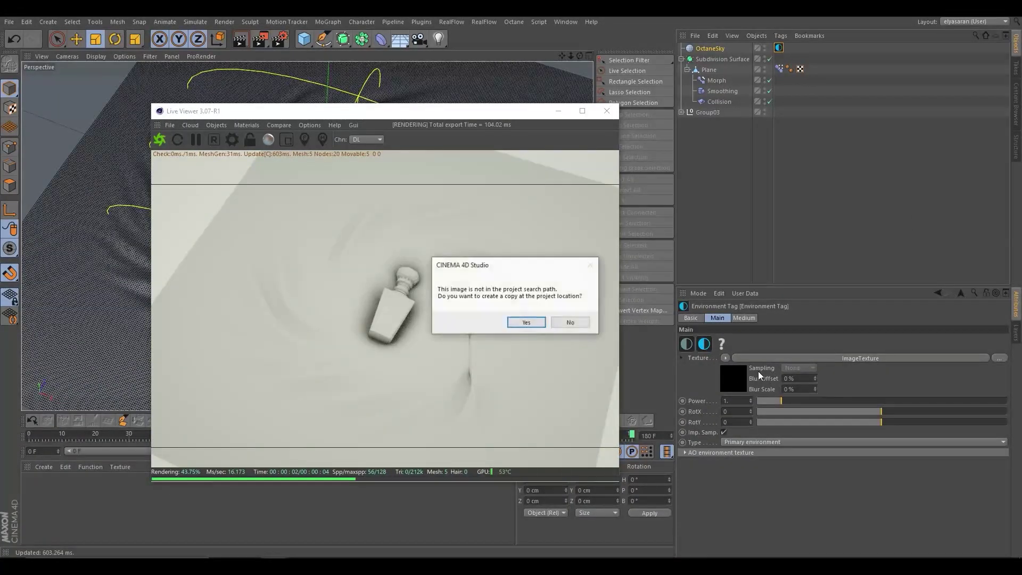
Try BackLight HDRIs as the sky texture, settling on BackLight_8K_20.jpg without copying
click(574, 322)
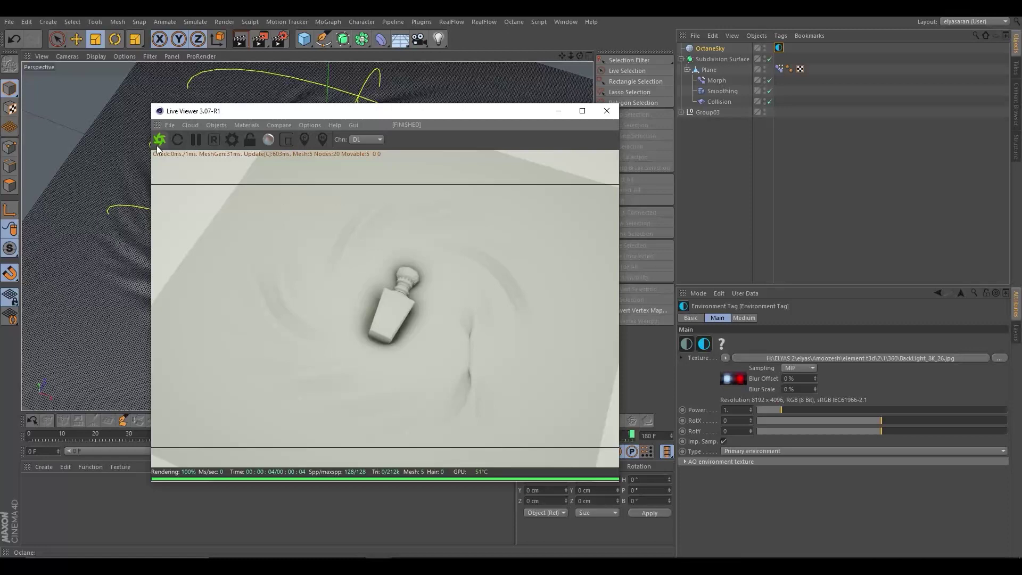
click(157, 144)
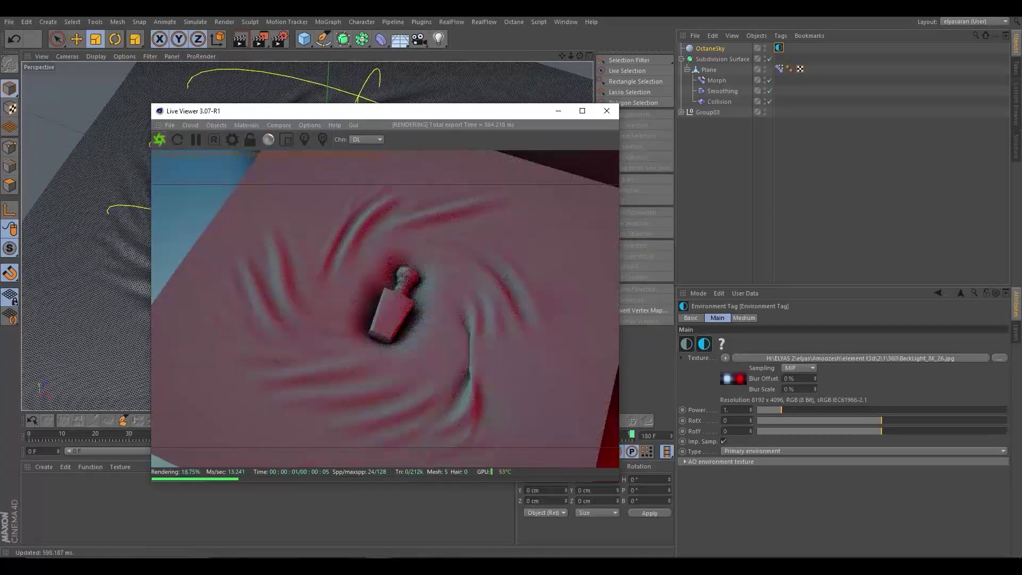
drag(833, 379, 724, 382)
click(578, 325)
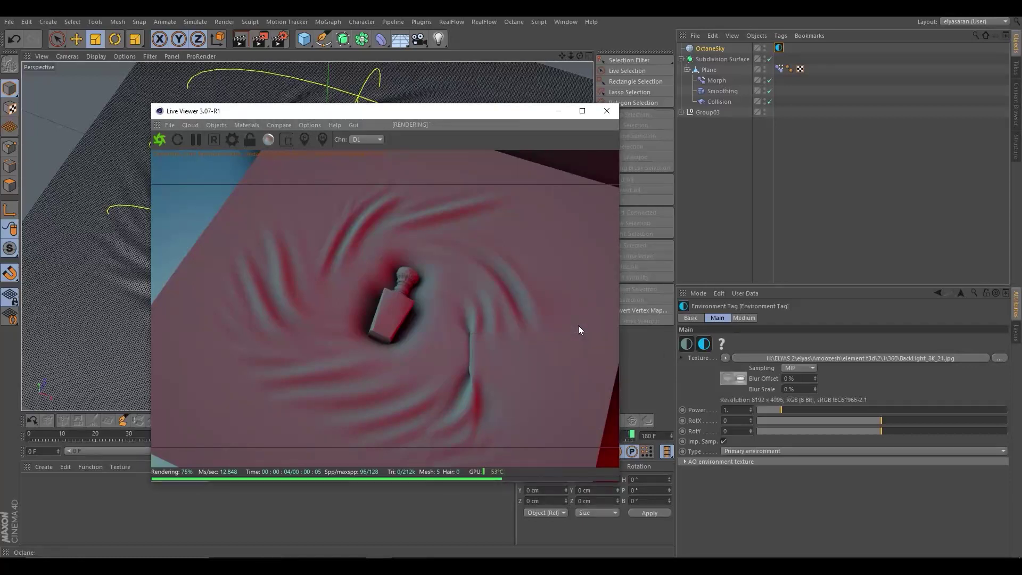
click(163, 139)
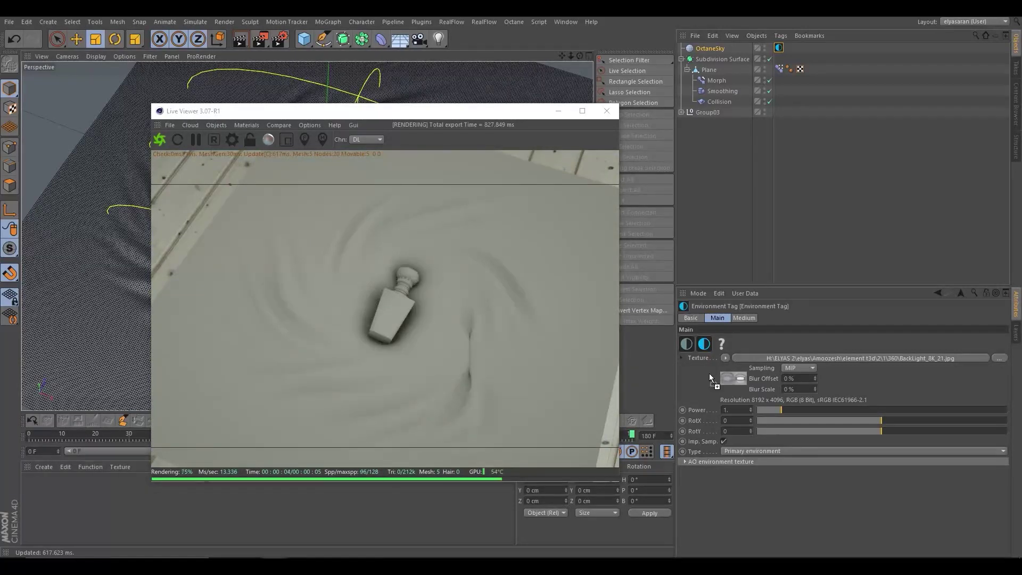
drag(739, 369, 737, 371)
click(575, 323)
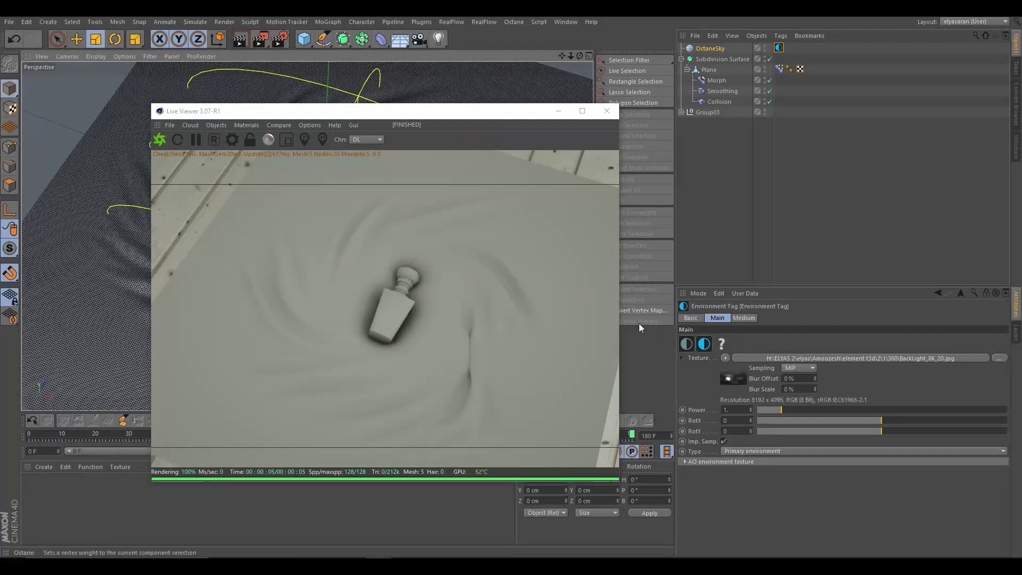
click(158, 141)
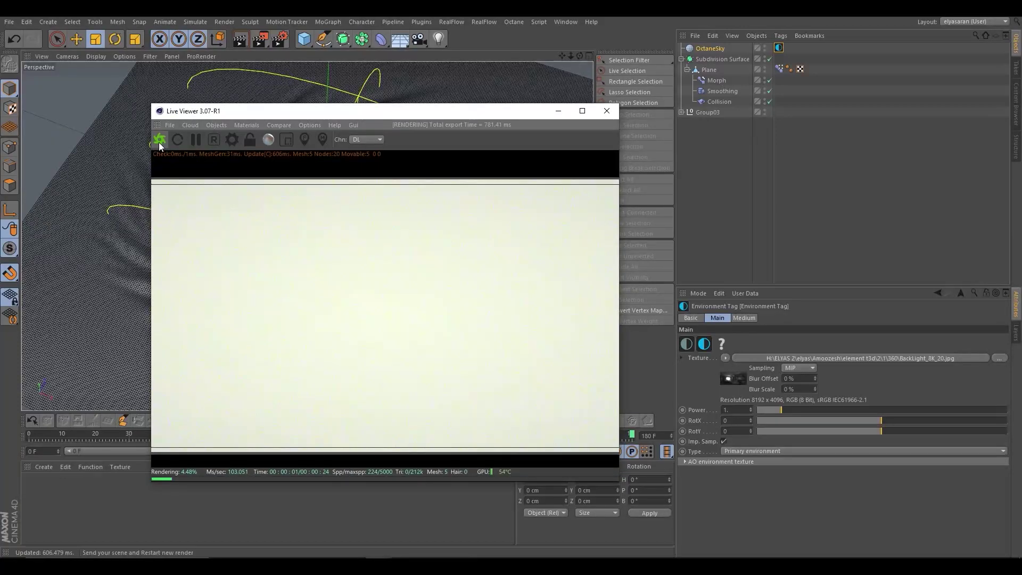
Rotate the environment to RotX -0.197 and RotY 0.120, then move the Live Viewer aside
mouse_move(881, 420)
mouse_down()
mouse_move(915, 420)
mouse_move(866, 448)
mouse_move(857, 420)
mouse_move(868, 432)
mouse_move(897, 432)
mouse_up()
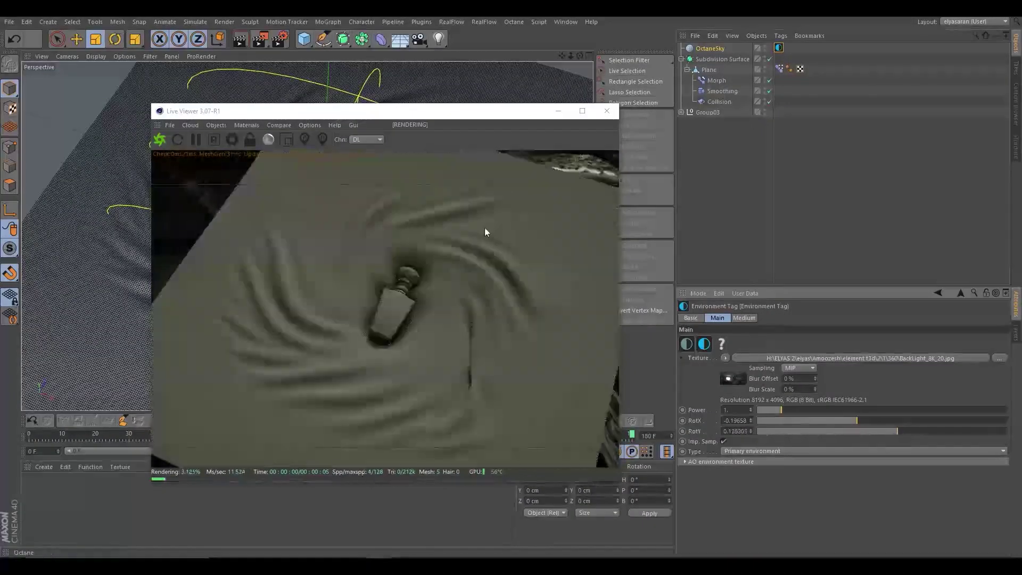
drag(394, 111, 751, 129)
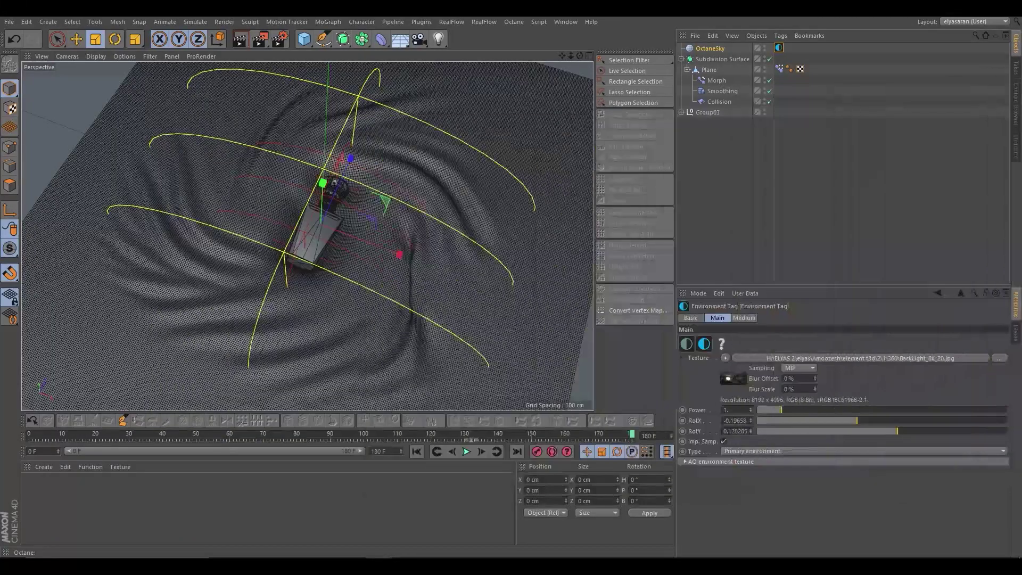
mouse_move(610, 131)
mouse_down()
mouse_move(678, 151)
mouse_move(1021, 155)
mouse_move(769, 149)
mouse_move(717, 159)
mouse_up()
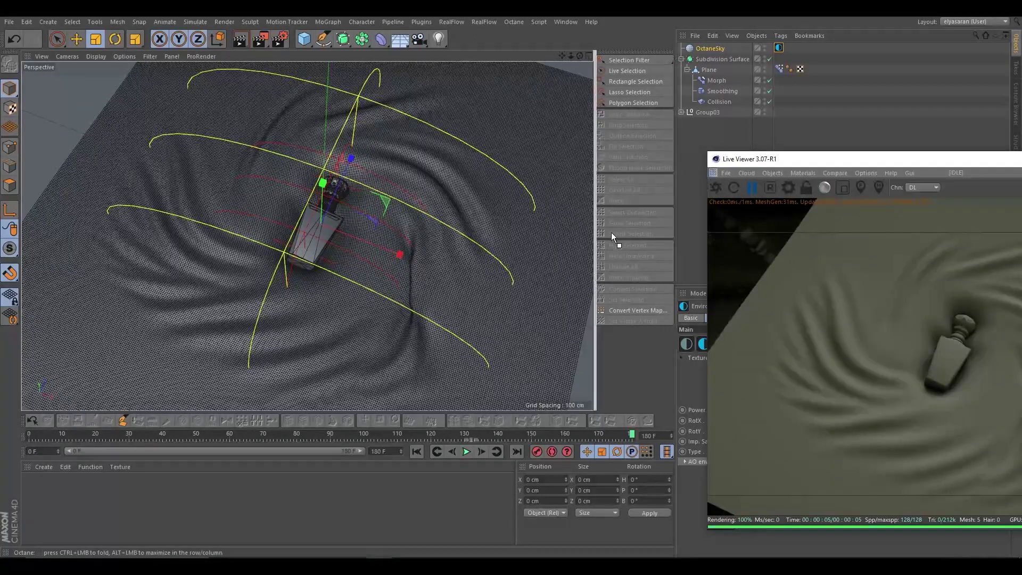
click(712, 173)
Switch the interface layout to Standard after briefly trying Sculpting
click(974, 21)
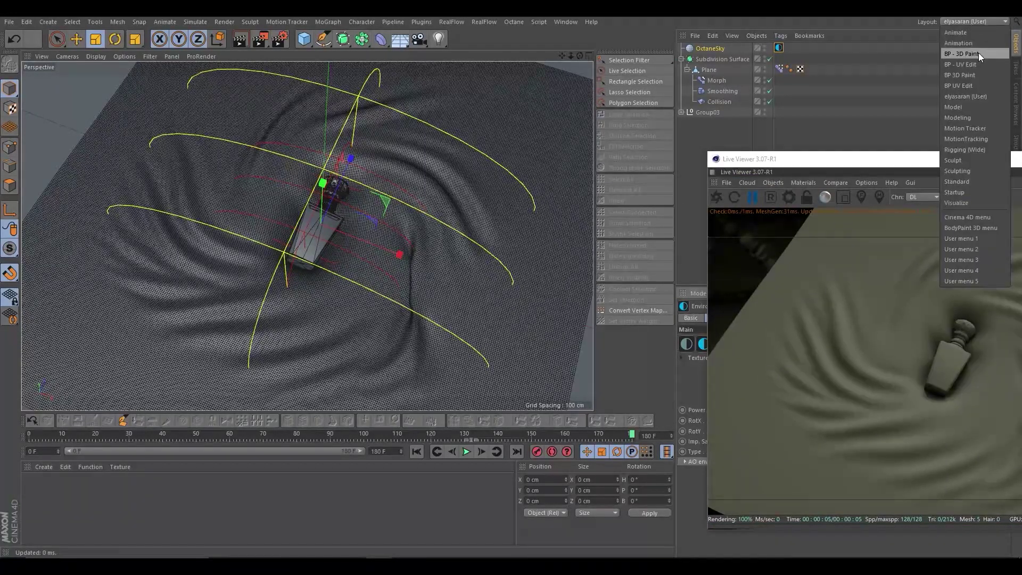
click(958, 171)
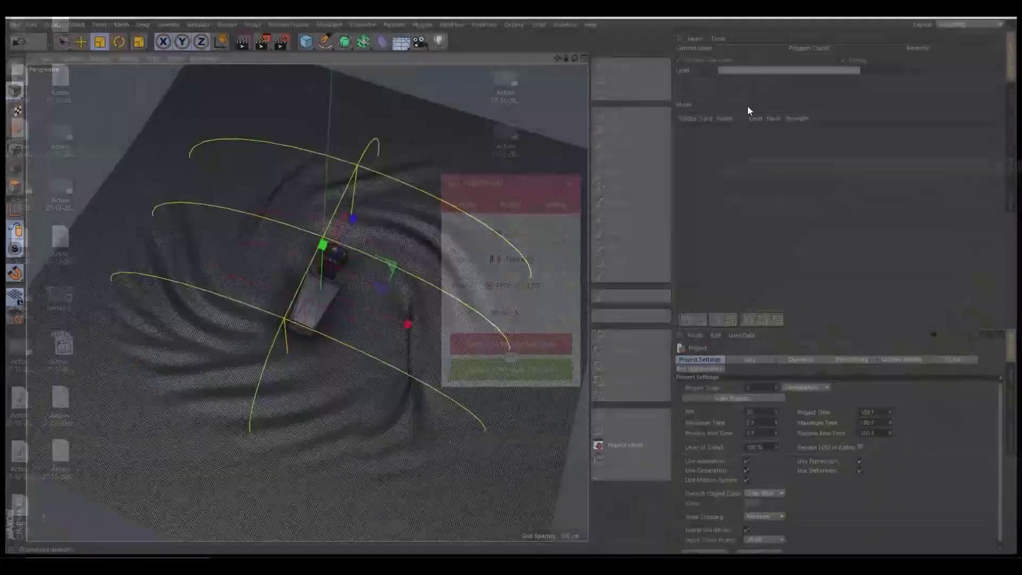
click(974, 22)
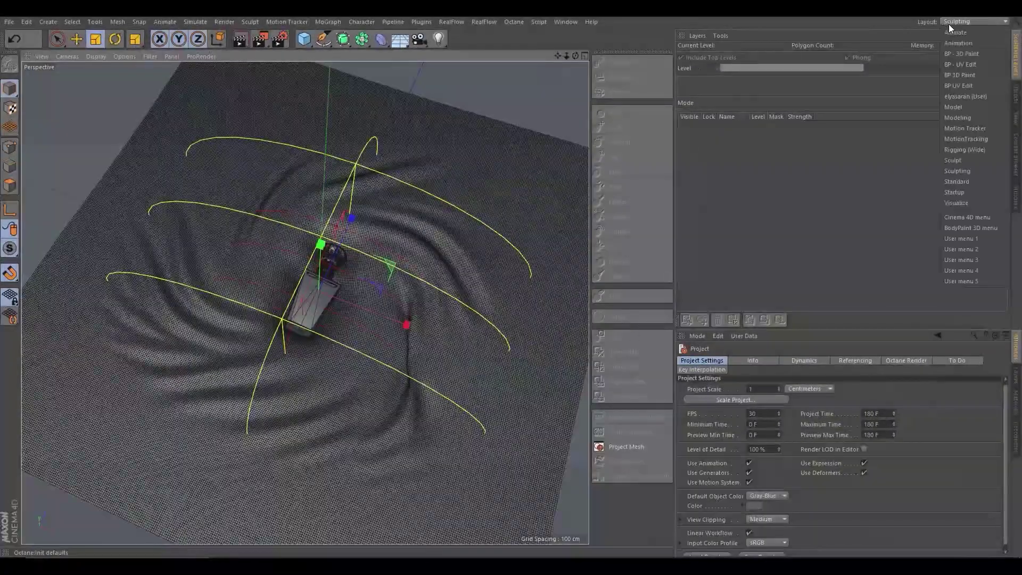
click(970, 181)
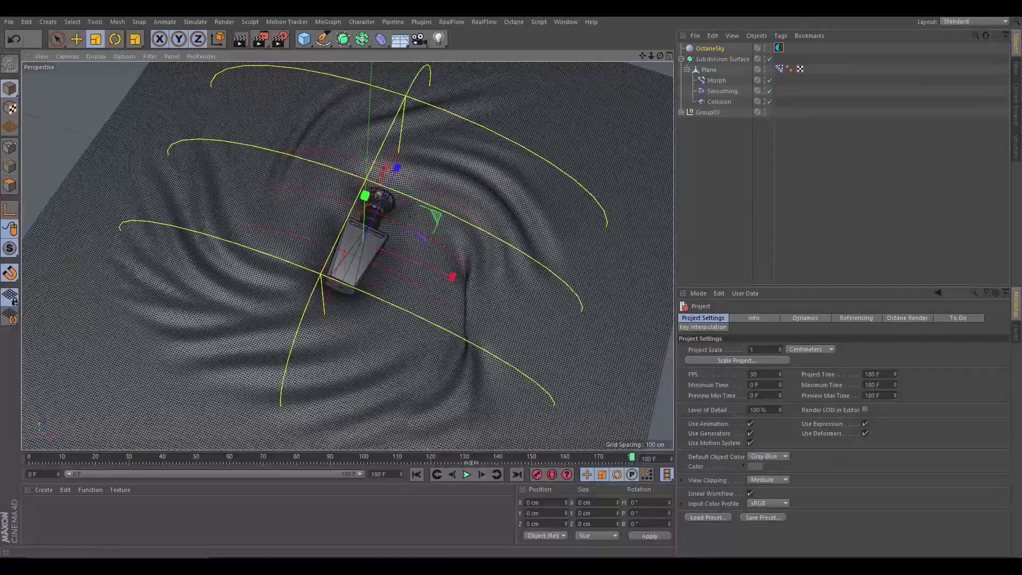
click(476, 21)
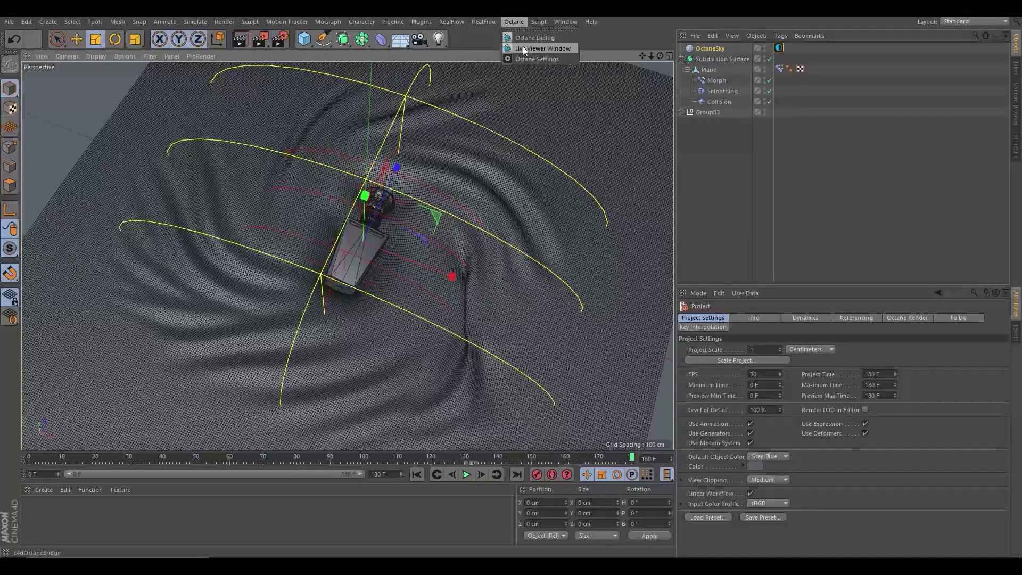
Dock the Octane Live Viewer beside the viewport, start rendering and orbit around the bottle
click(527, 33)
drag(226, 199, 675, 154)
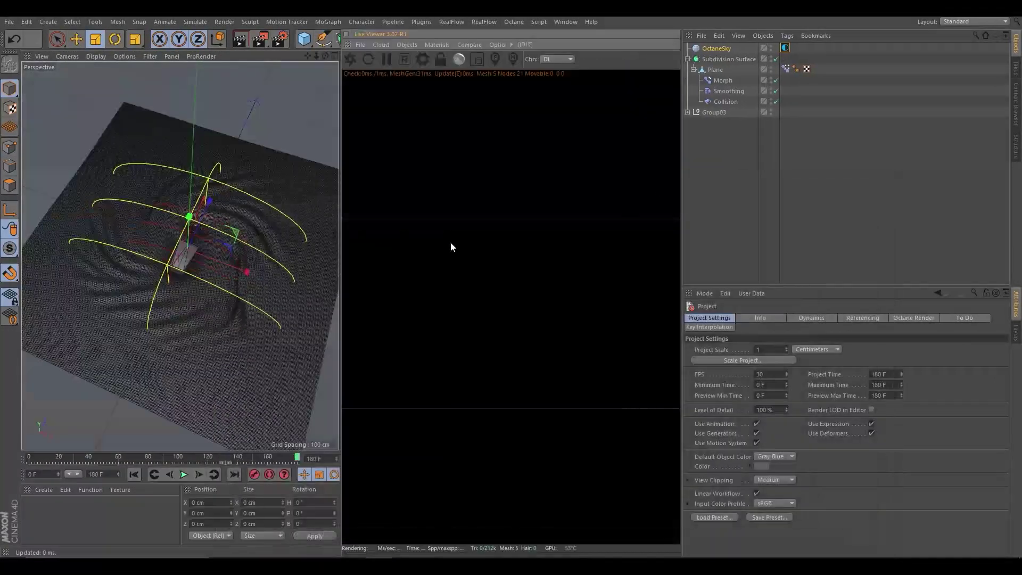
click(351, 61)
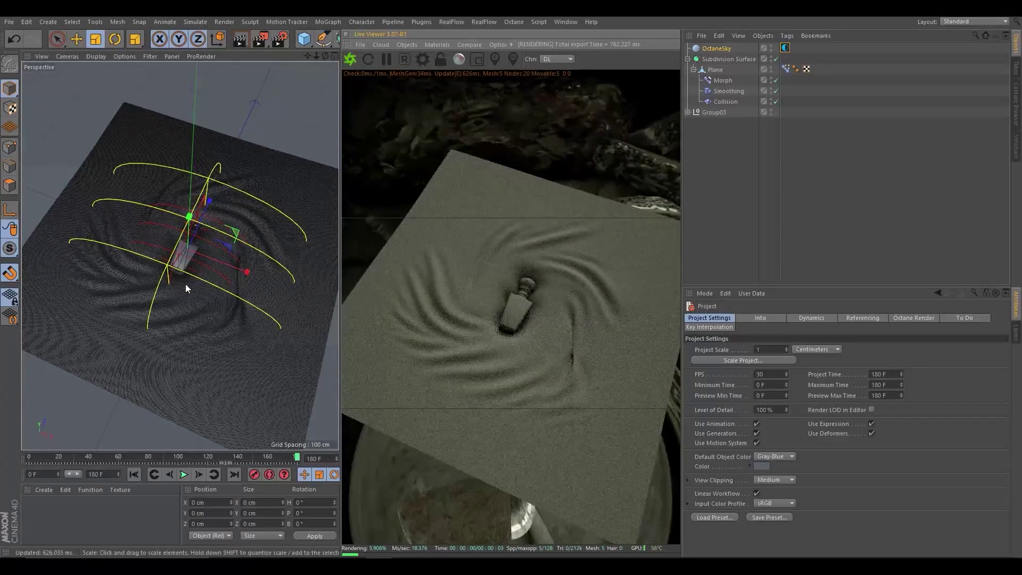
scroll(186, 283, up, 5)
alt+drag(166, 263, 191, 257)
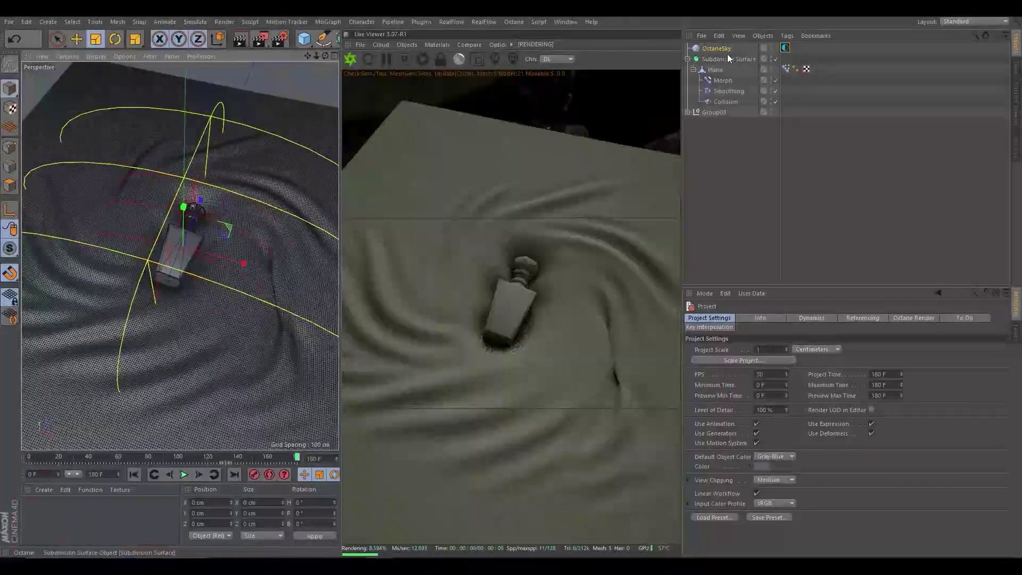
click(727, 49)
click(785, 48)
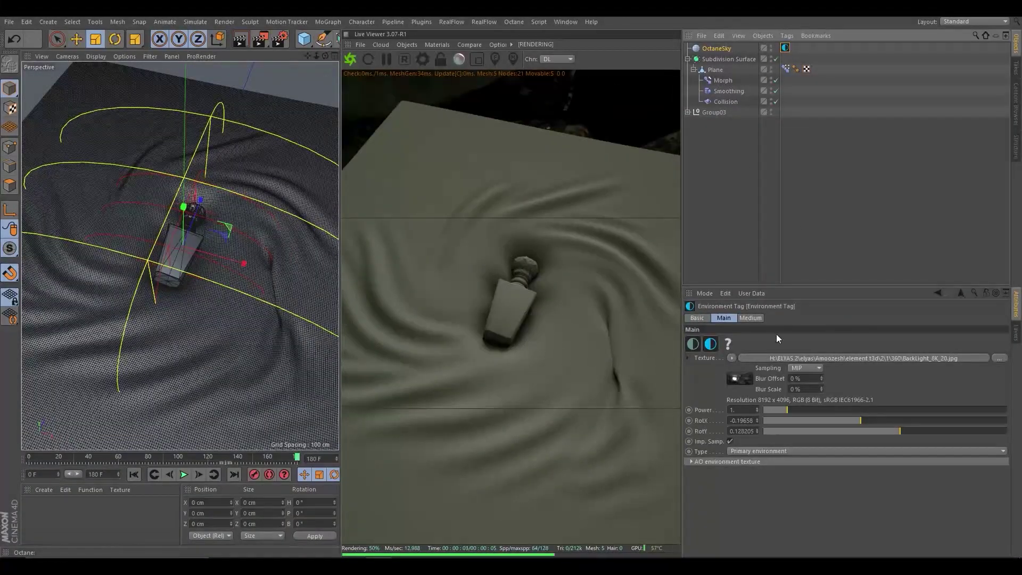
alt+drag(291, 254, 309, 239)
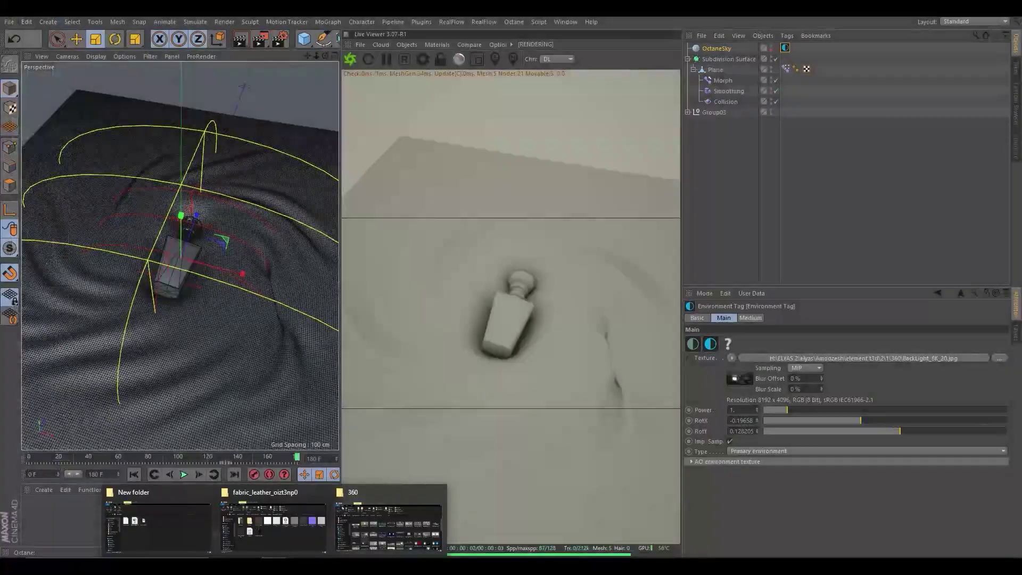
click(273, 527)
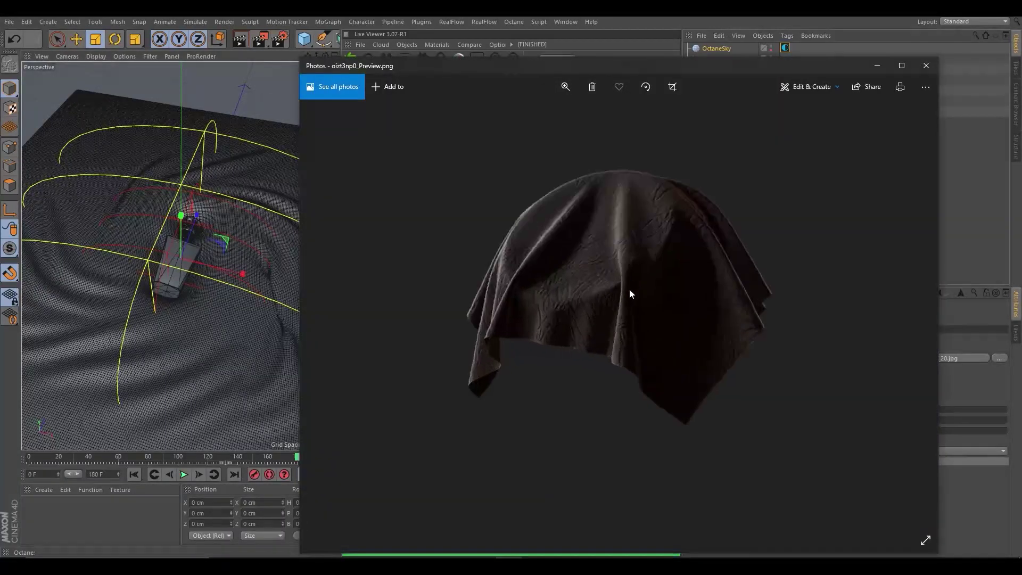
click(928, 69)
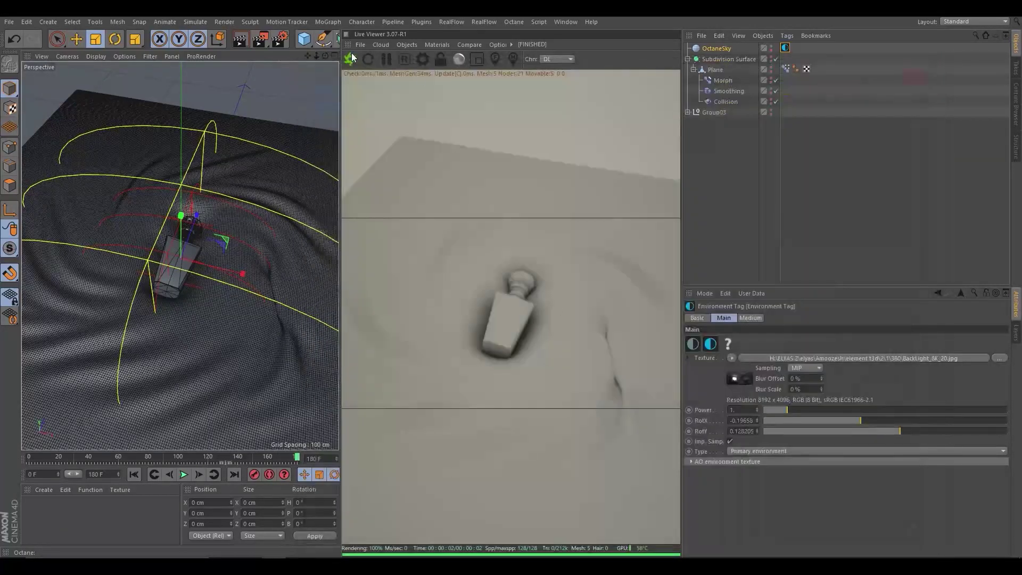
Create an Octane Glossy material with the sbplokp0 4K Albedo fabric texture as diffuse
click(437, 44)
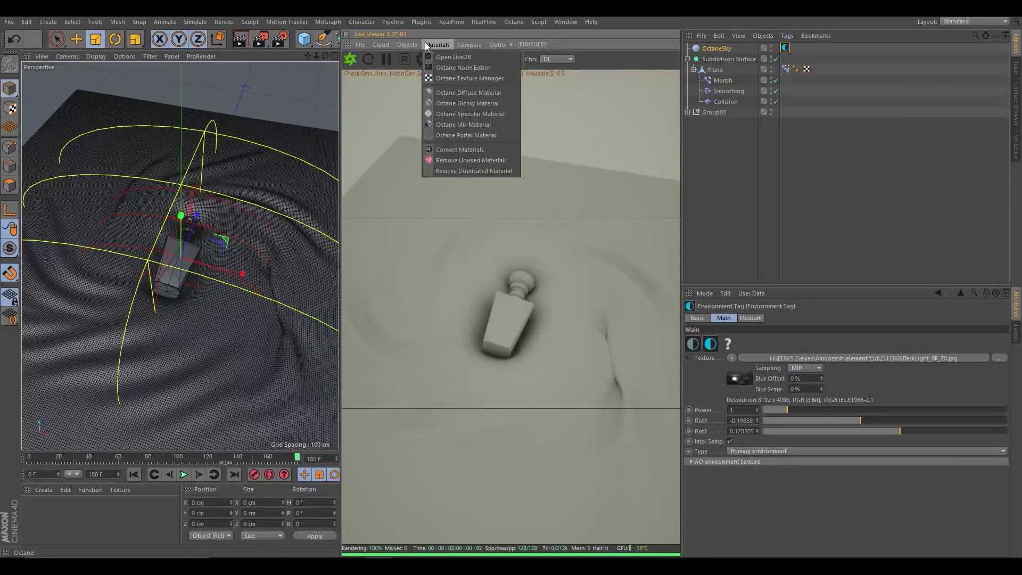
click(452, 66)
double_click(33, 511)
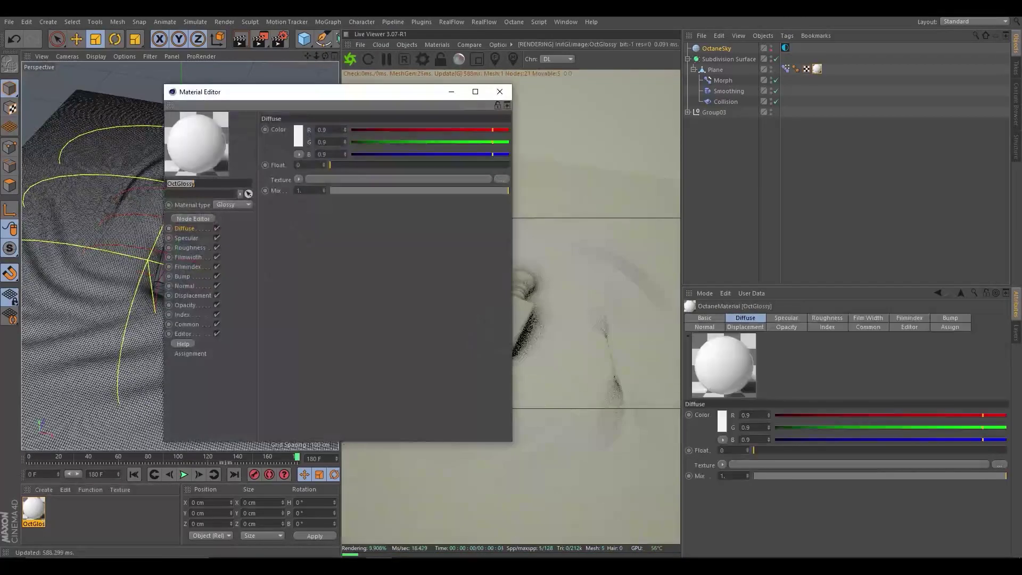
click(335, 192)
click(648, 111)
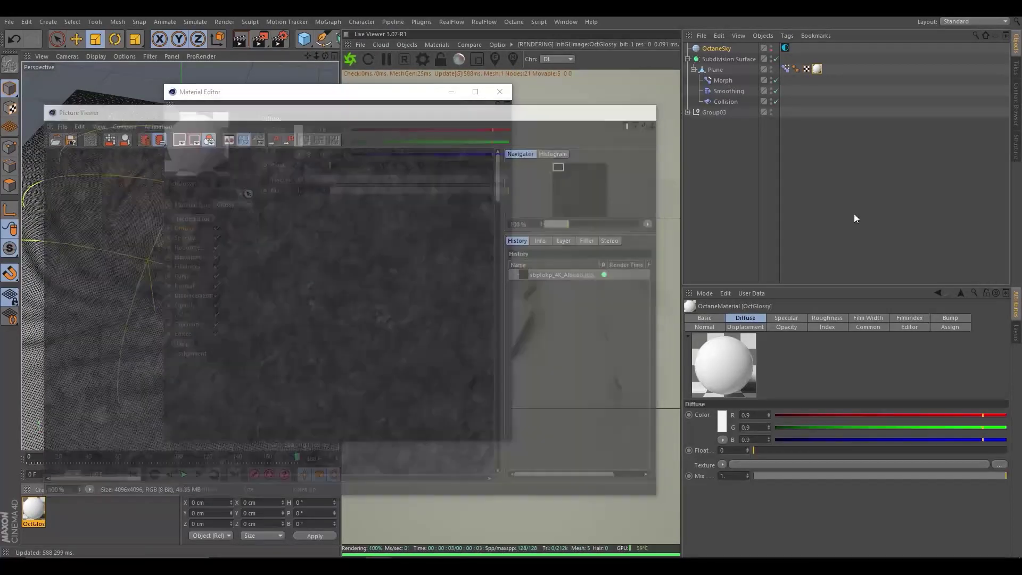
click(572, 322)
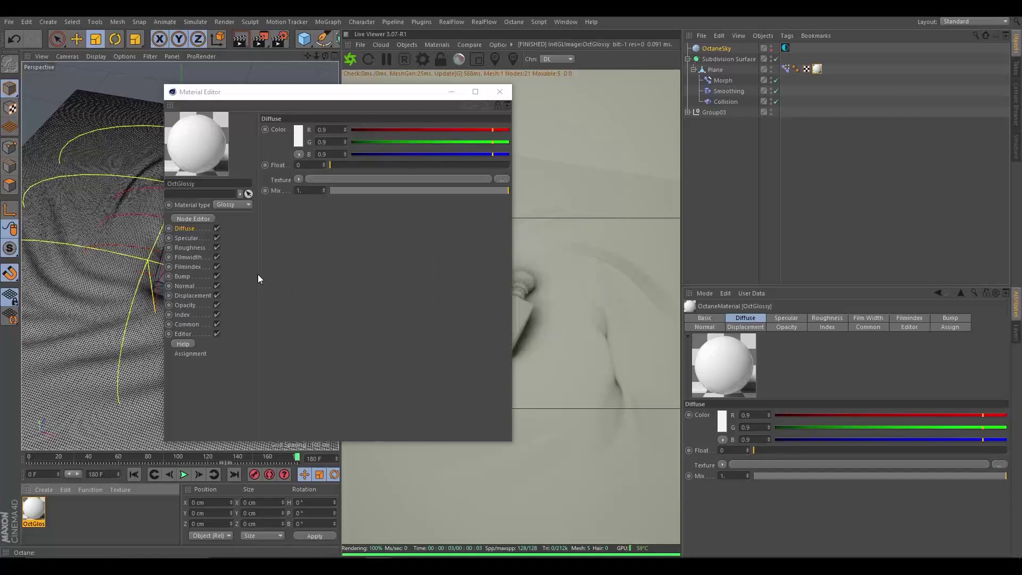
Load fabric textures into the Specular and Roughness channels, declining to copy them
click(190, 248)
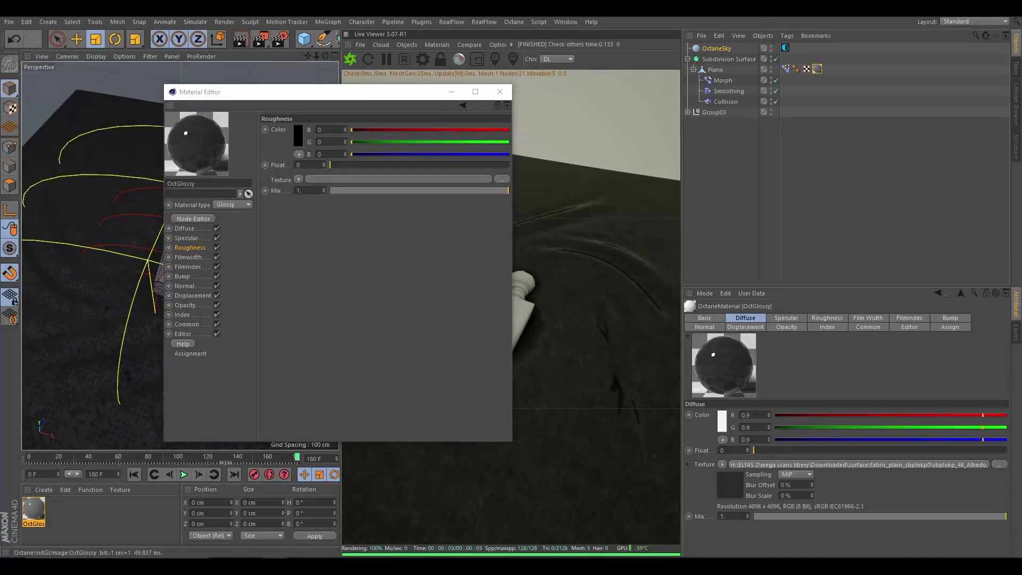
click(185, 238)
drag(358, 179, 359, 180)
click(532, 322)
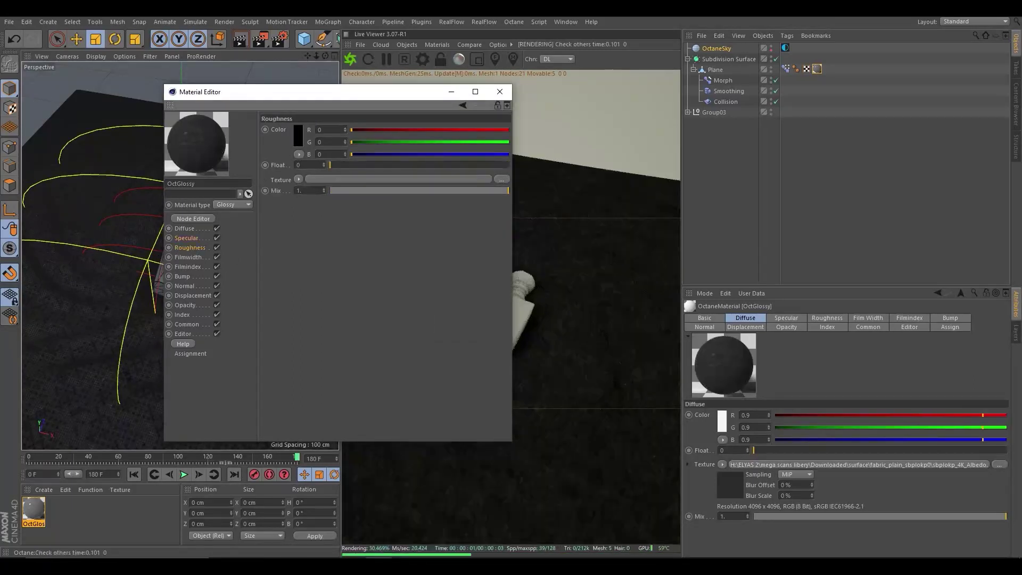
drag(436, 311, 398, 179)
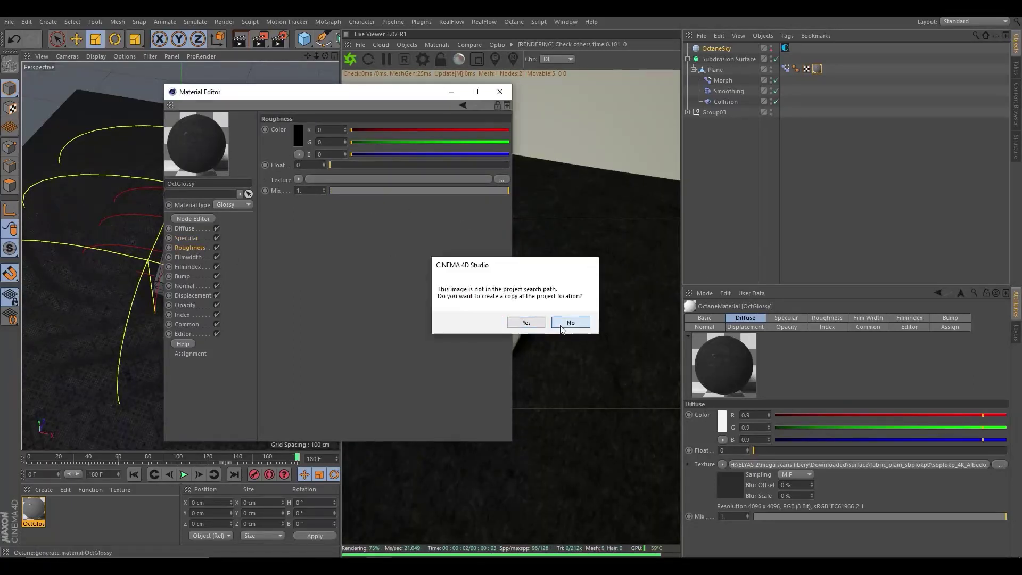
click(532, 322)
click(182, 277)
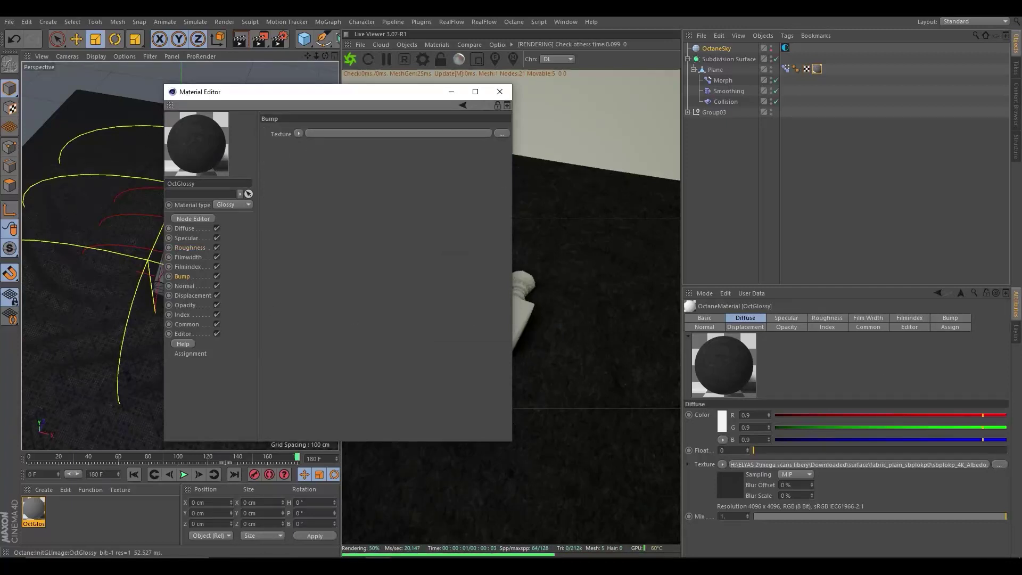
Load the fabric normal map into Normal and the height map into Displacement
drag(296, 307, 352, 134)
click(568, 321)
click(193, 296)
click(296, 131)
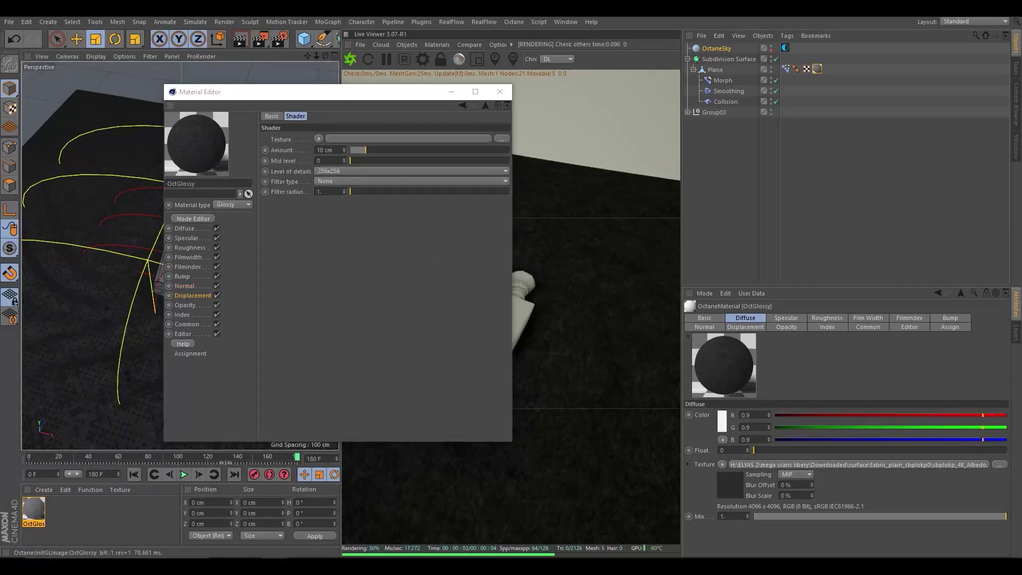
drag(356, 118, 356, 139)
click(568, 321)
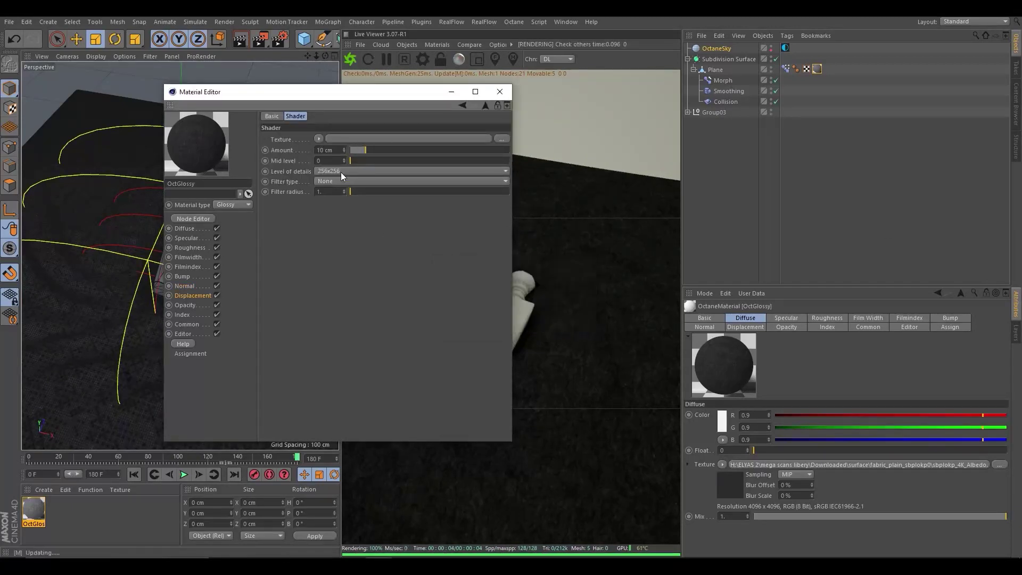
Set displacement detail to 4096x4096 and amount to about 13.468 cm
click(345, 213)
click(354, 264)
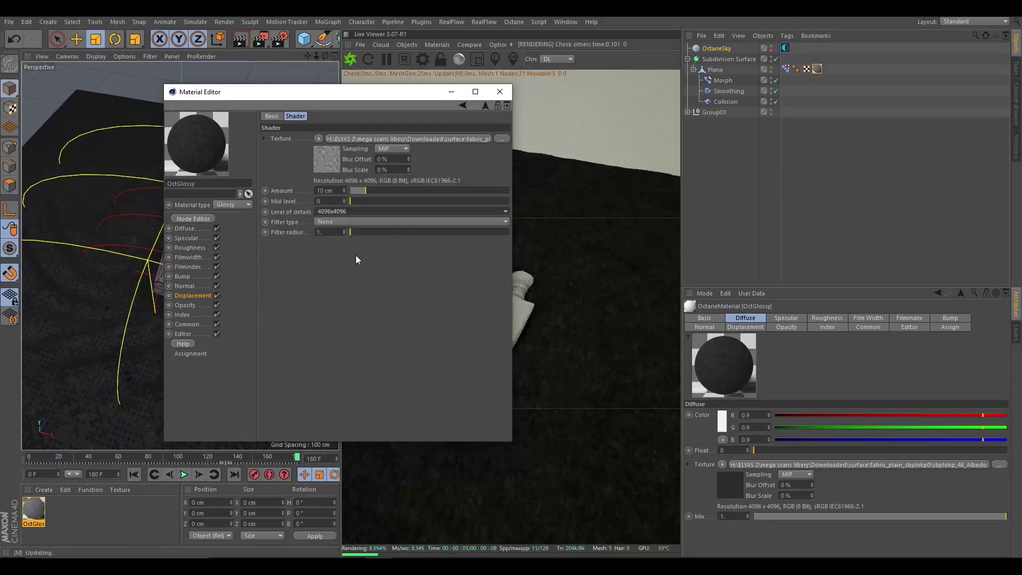
drag(365, 188, 387, 193)
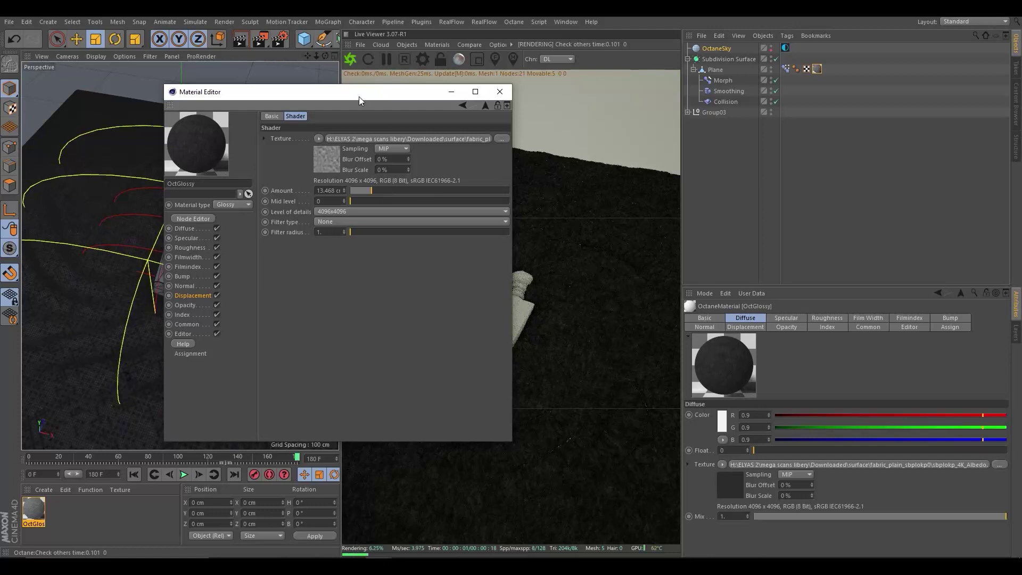
drag(358, 97, 775, 162)
Reopen the cloth's OctGlossy material and lower its displacement amount to 1.347 cm
double_click(818, 69)
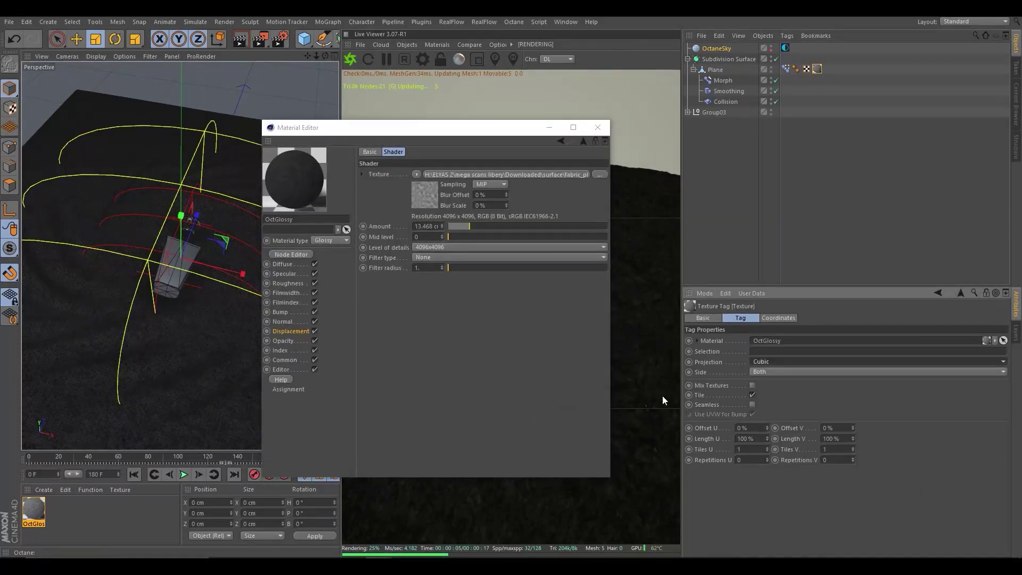
scroll(173, 317, up, 5)
scroll(176, 296, down, 5)
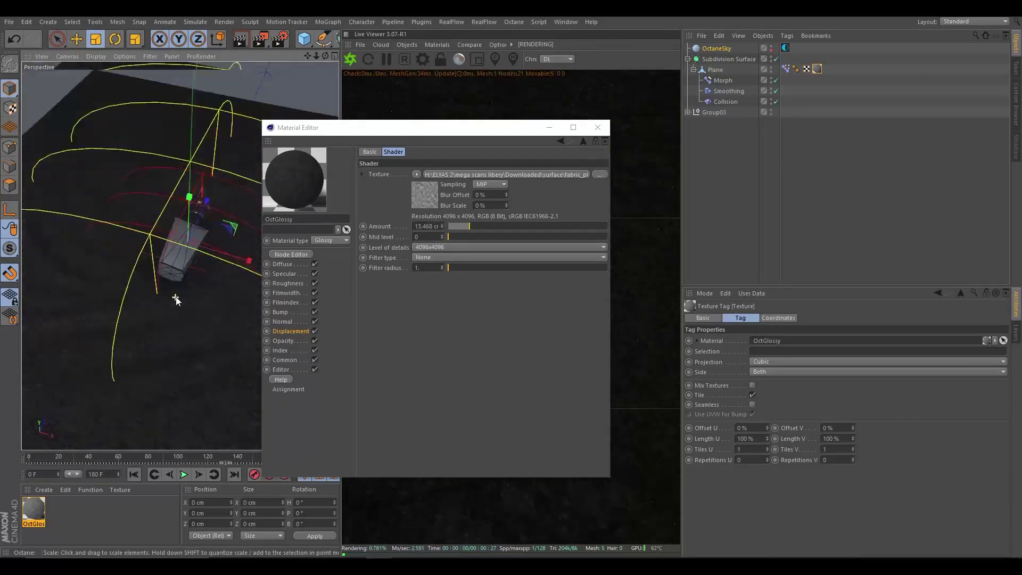
scroll(176, 296, down, 2)
mouse_move(411, 132)
mouse_down()
mouse_move(656, 245)
mouse_move(842, 161)
mouse_up()
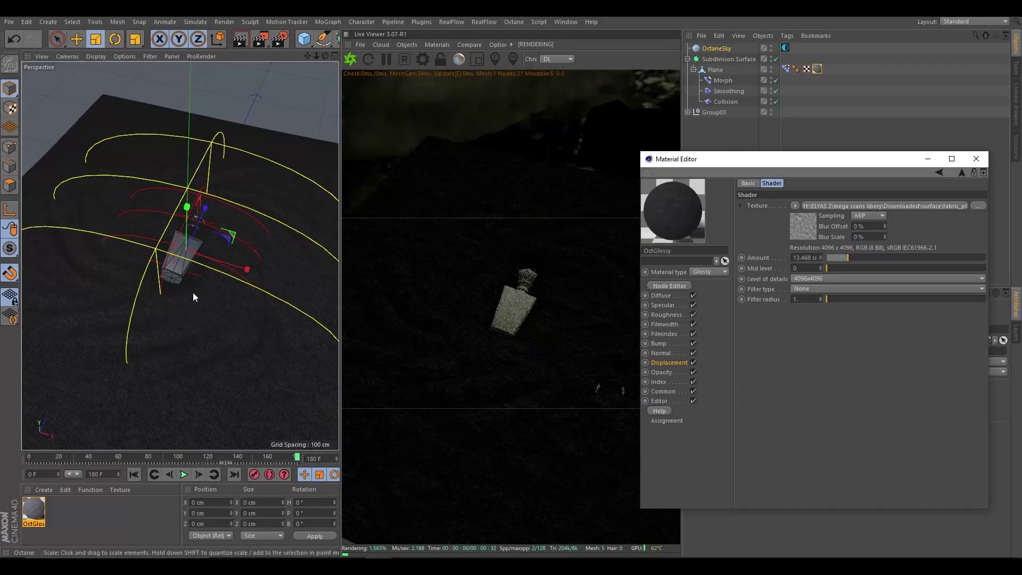
scroll(201, 278, up, 4)
scroll(195, 279, down, 3)
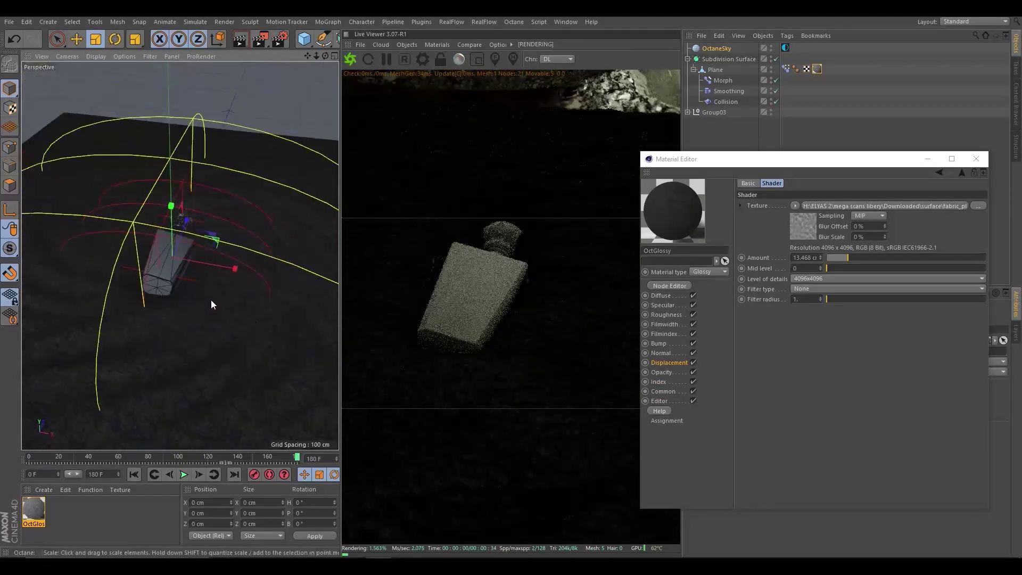
click(834, 258)
click(831, 257)
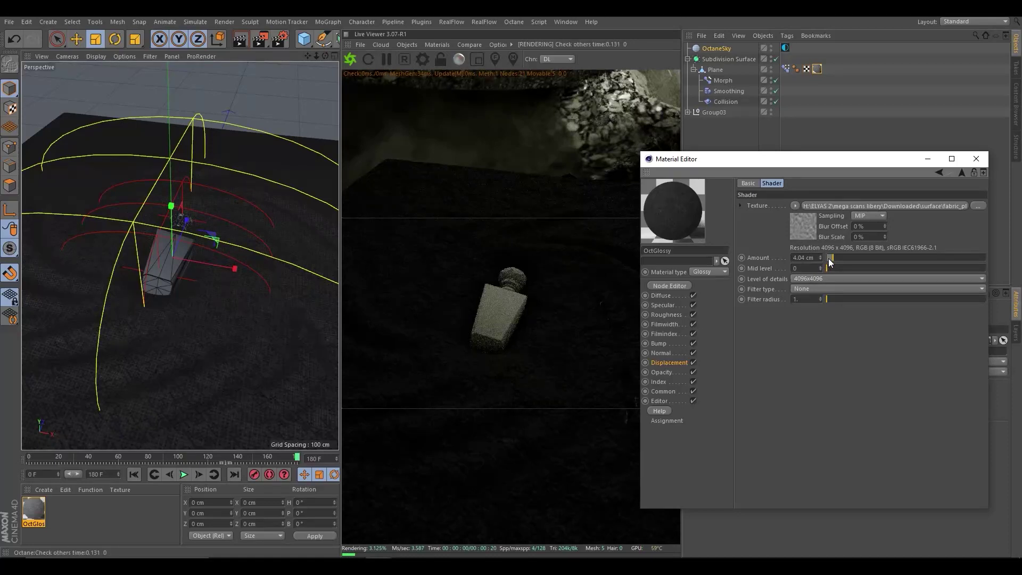
alt+drag(176, 326, 158, 318)
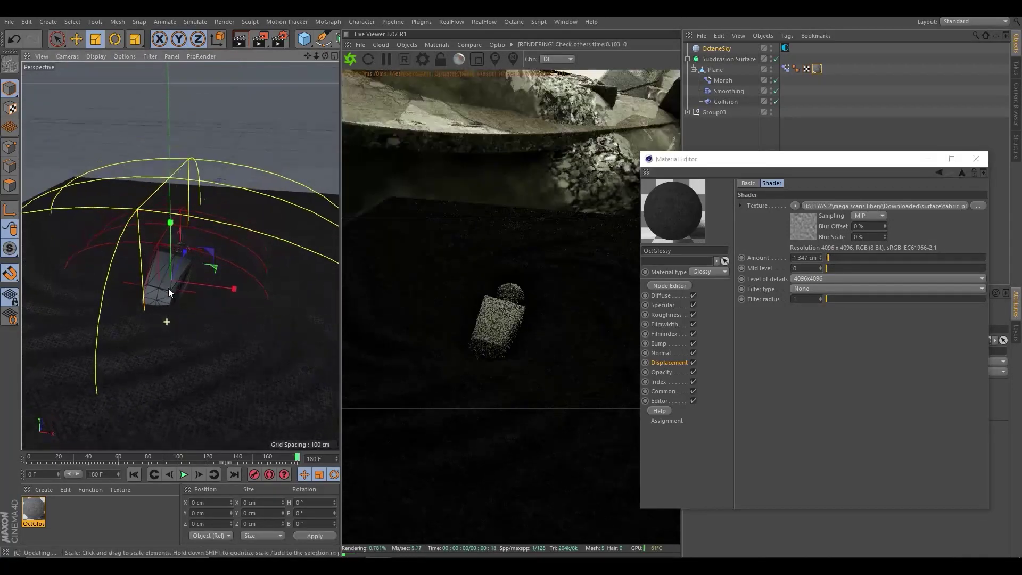
Add an Octane area light, raise it, rotate it to H -71.6° and move it to X -404 cm
click(411, 44)
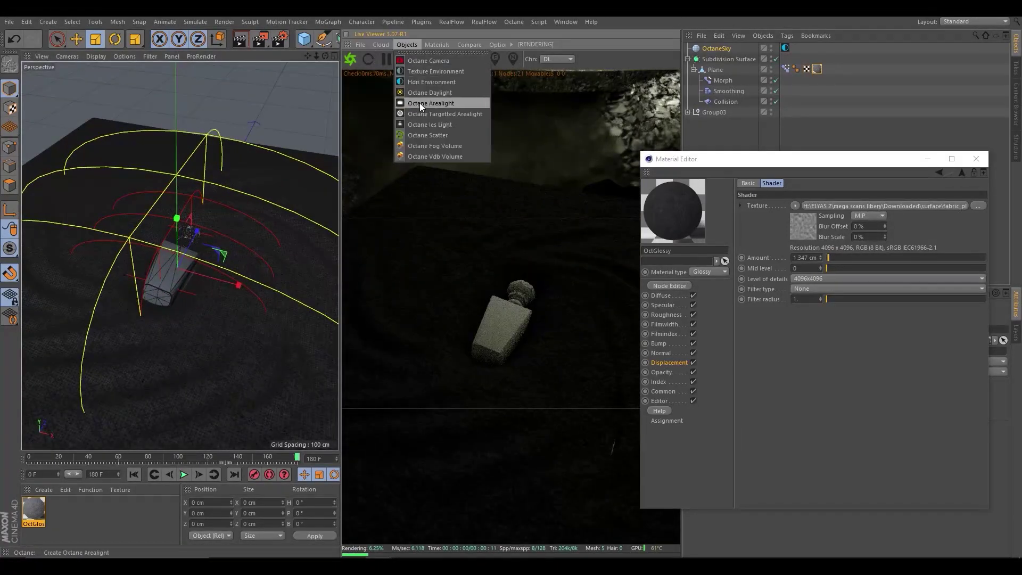
click(419, 103)
mouse_move(176, 219)
mouse_down()
mouse_move(178, 176)
mouse_move(105, 219)
mouse_up()
click(115, 39)
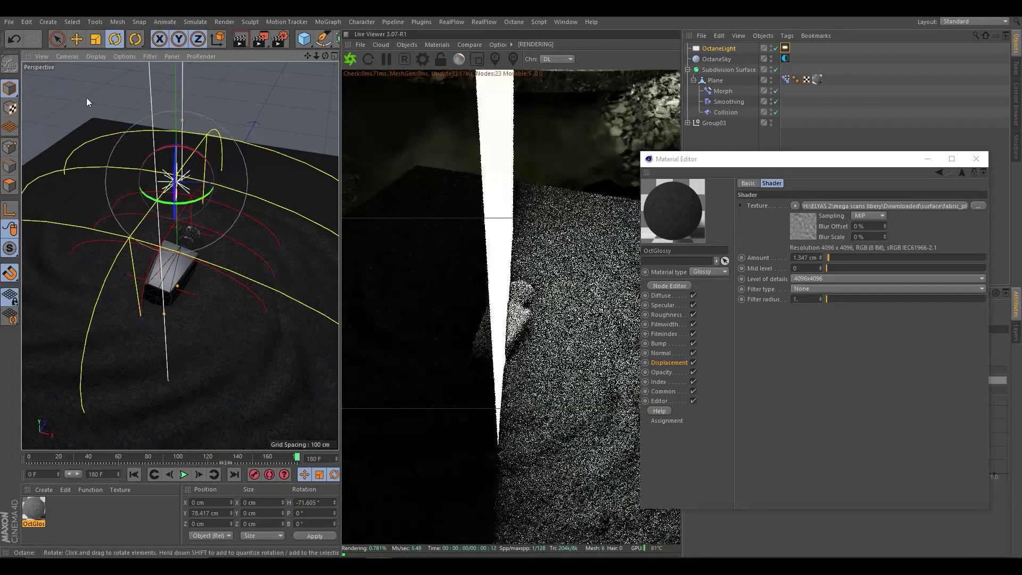
key(space)
drag(161, 177, 64, 168)
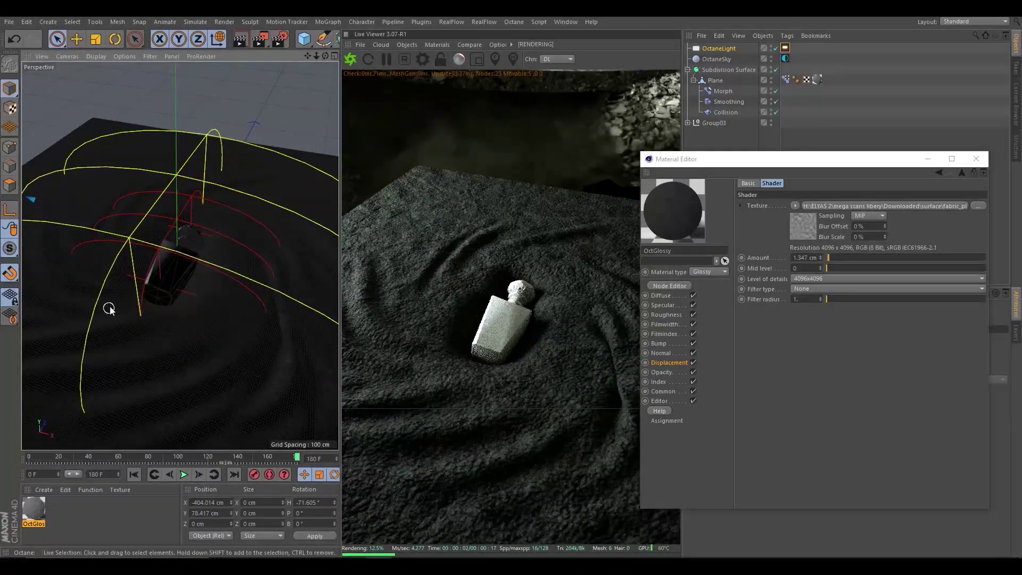
alt+drag(109, 308, 143, 316)
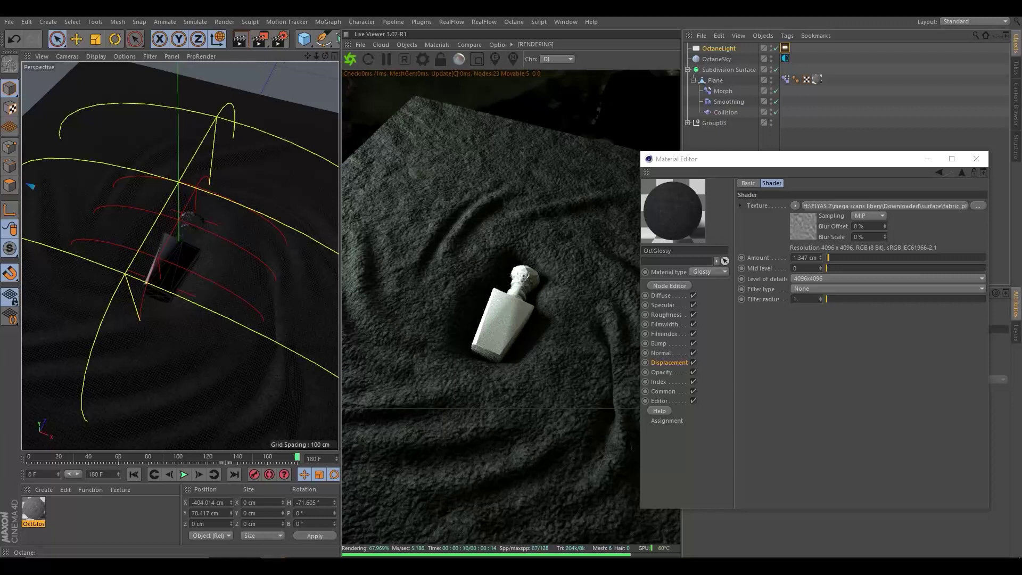
Load the fabric_leather albedo into Diffuse and the fabric_leather normal into Normal
click(662, 296)
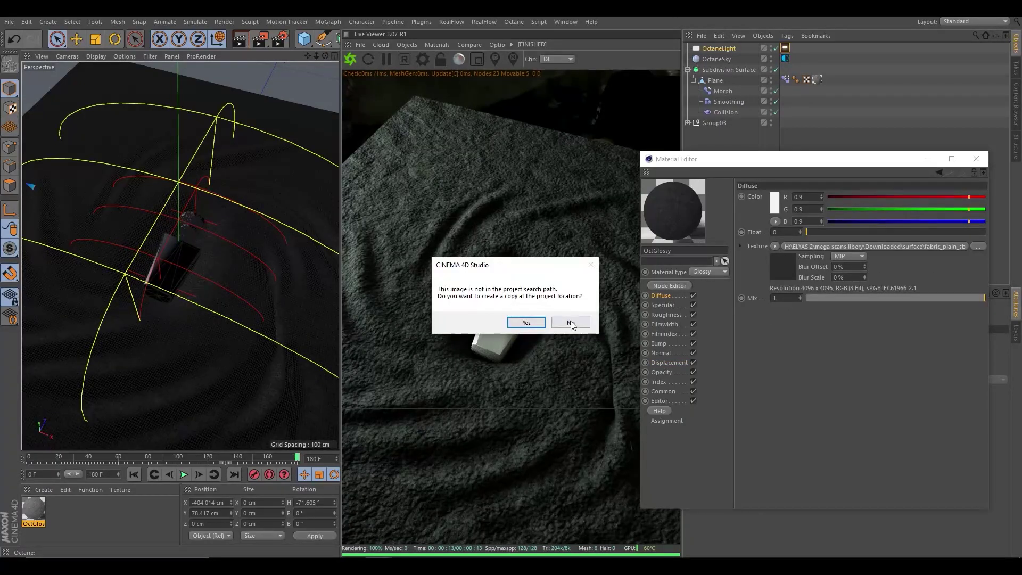
click(572, 322)
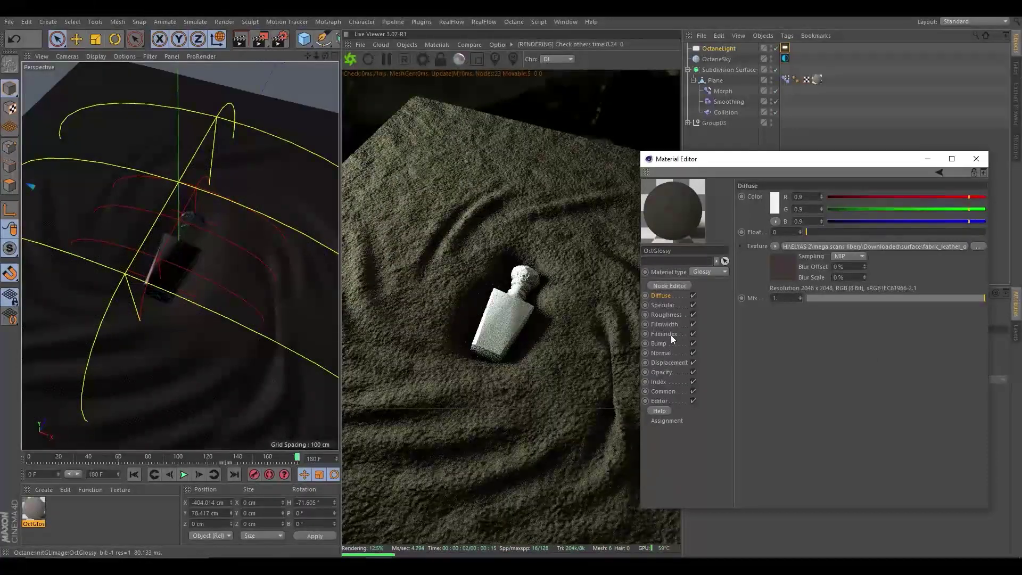
click(660, 343)
click(661, 353)
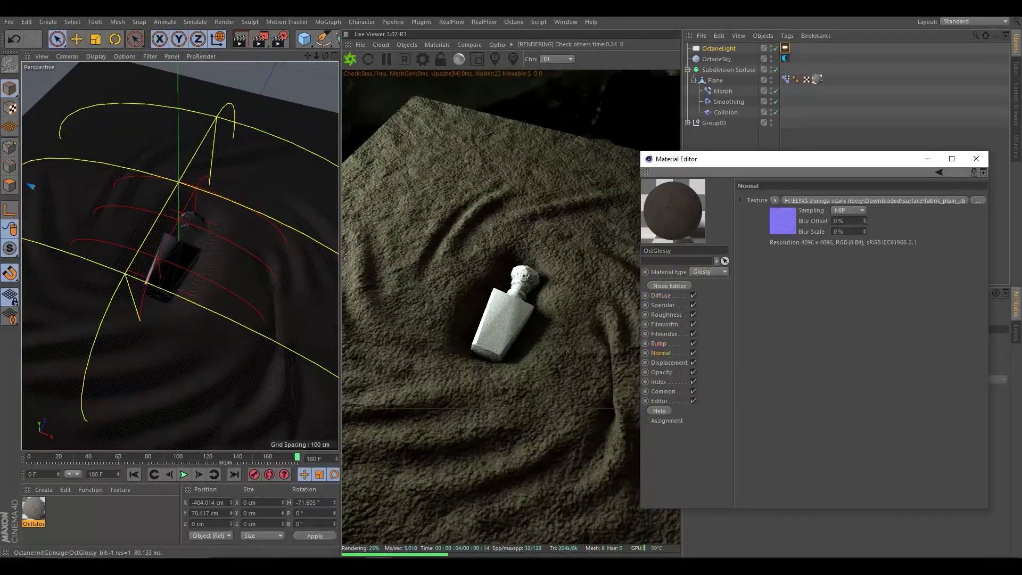
click(570, 322)
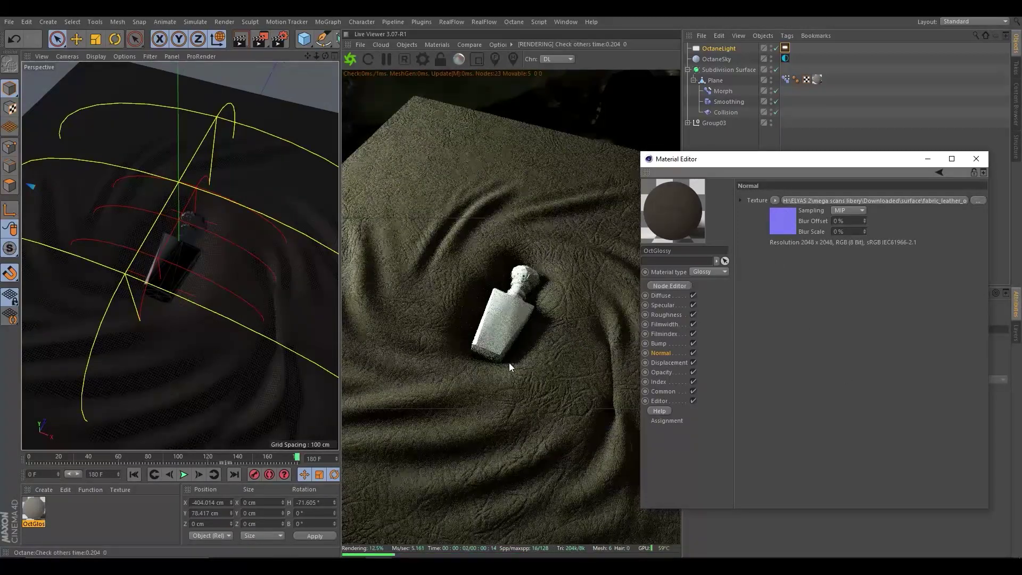
mouse_move(275, 457)
mouse_down()
mouse_move(155, 461)
mouse_move(230, 460)
mouse_up()
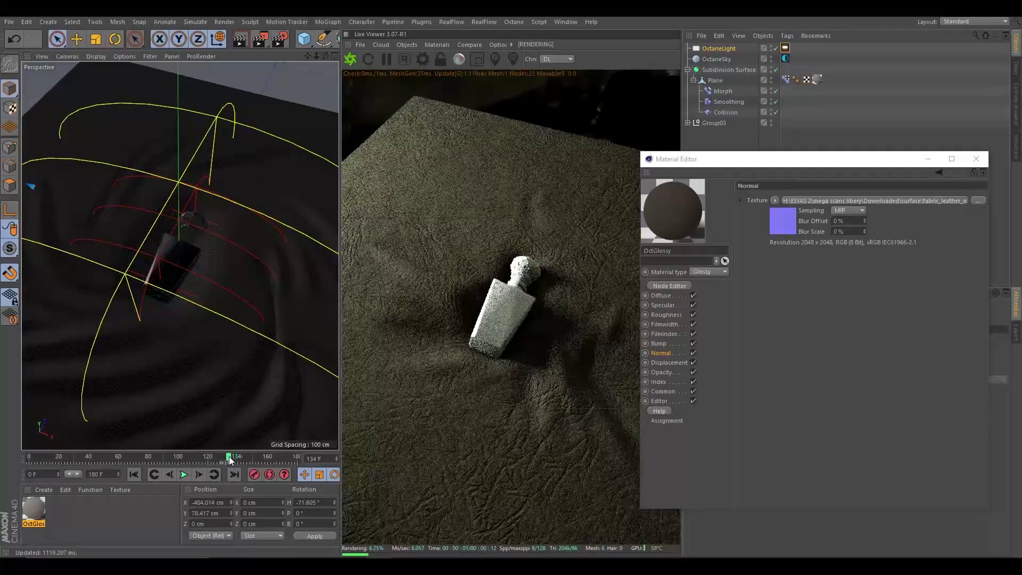
Replace the displacement image with a new leather map, declining to copy it
click(669, 362)
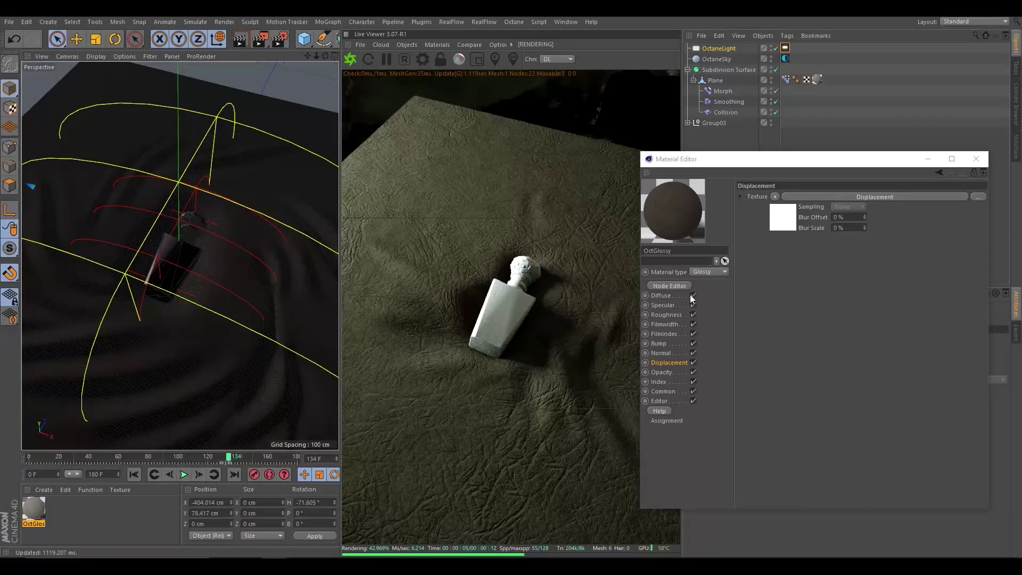
click(802, 231)
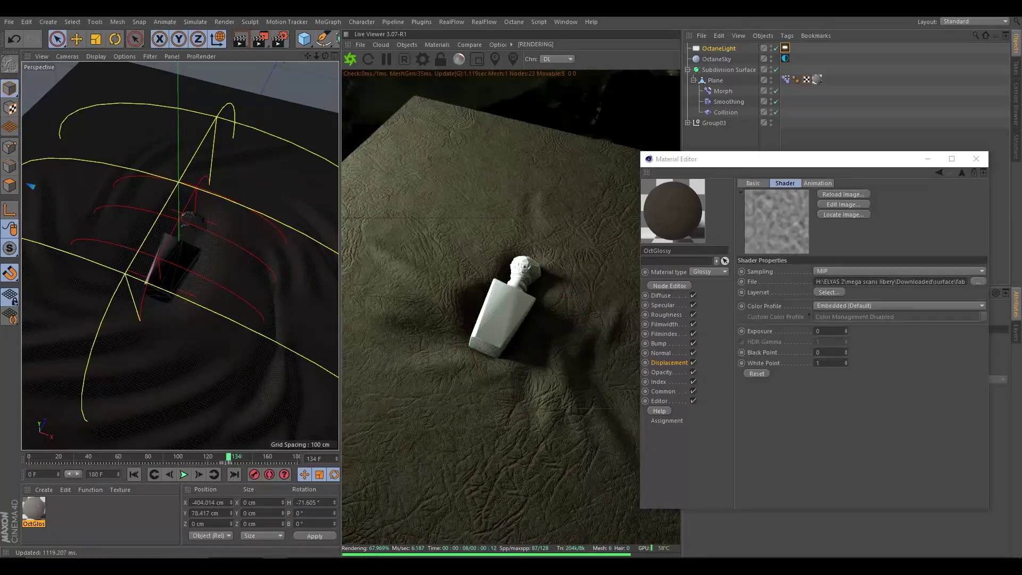
click(669, 362)
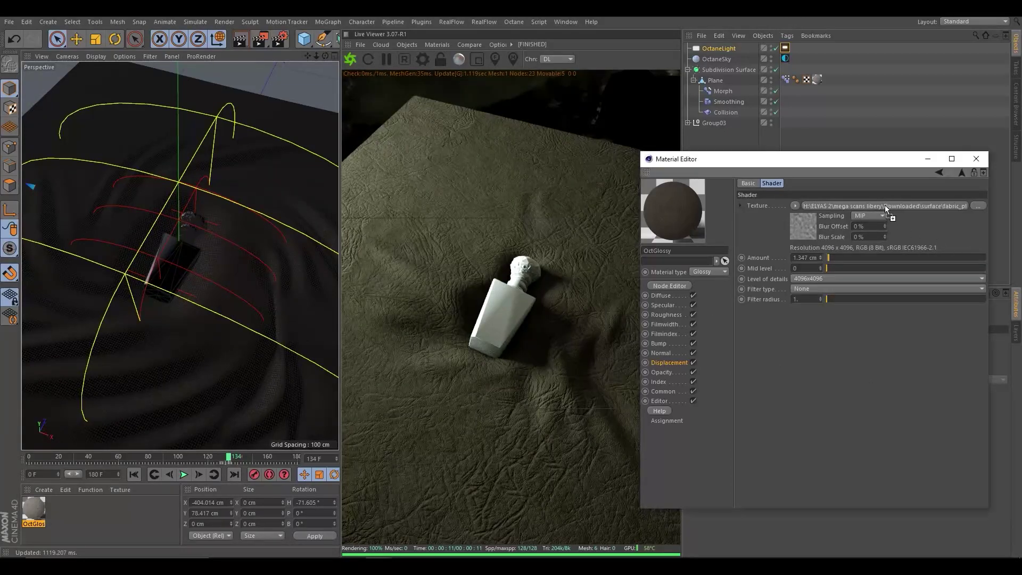
click(578, 321)
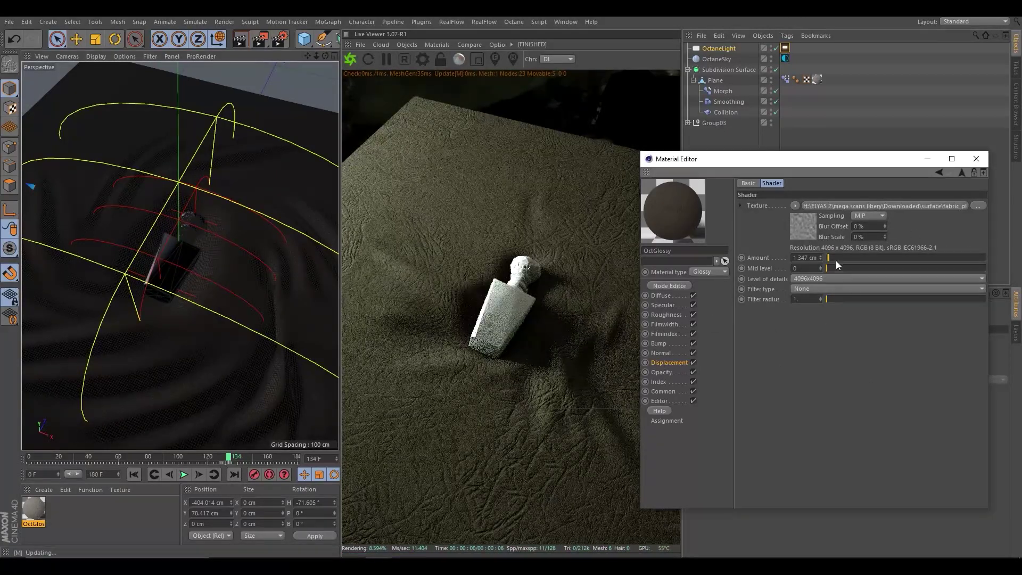
Set leather displacement to 3.704 cm and clear the Roughness and Specular textures
drag(837, 258, 835, 258)
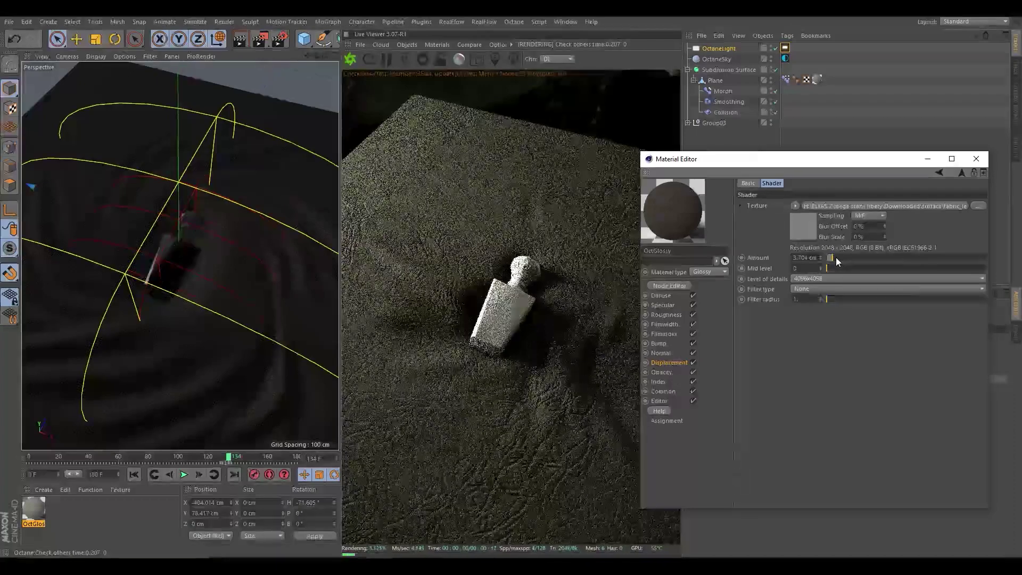
click(271, 458)
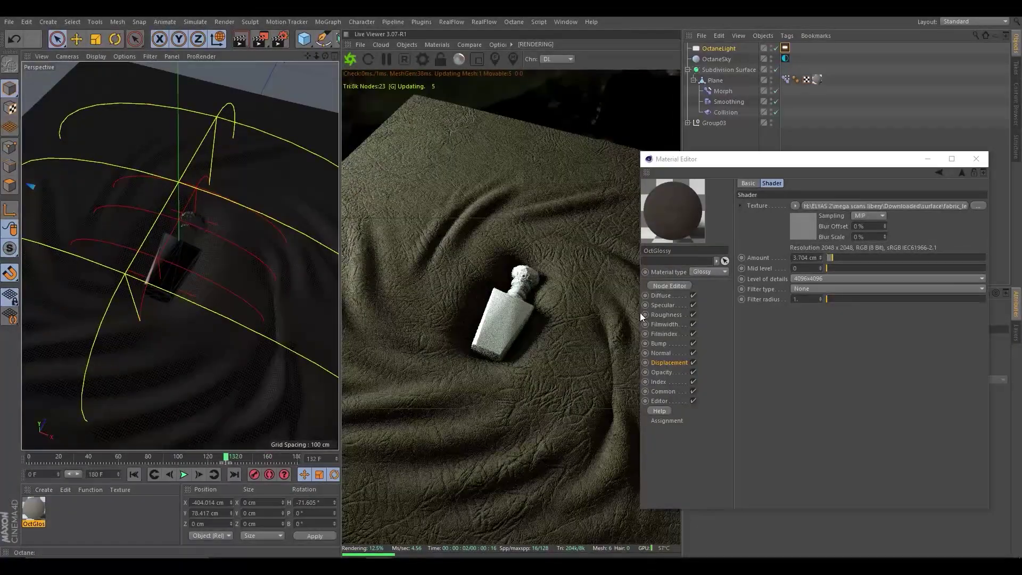
click(662, 296)
click(666, 315)
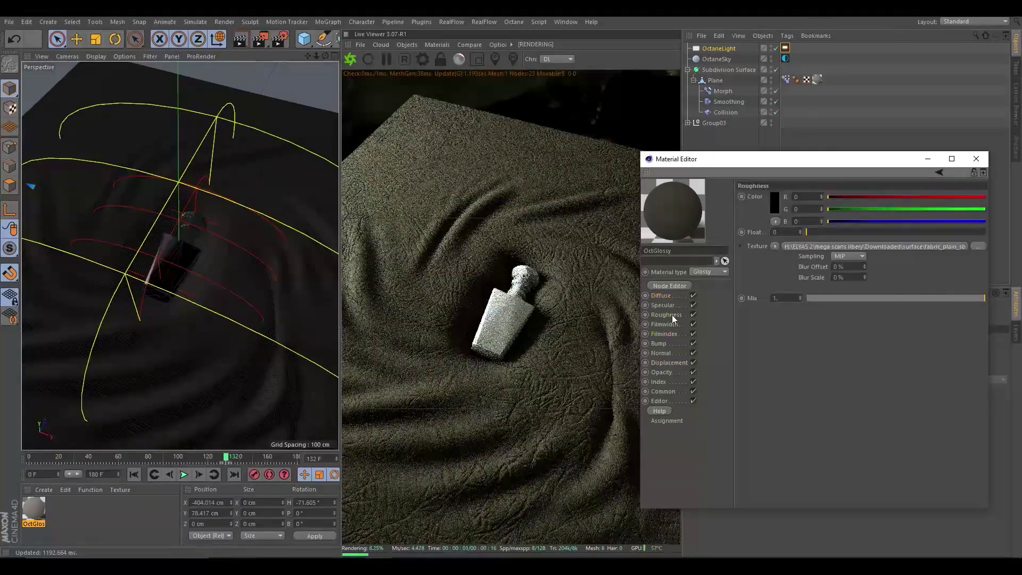
click(776, 246)
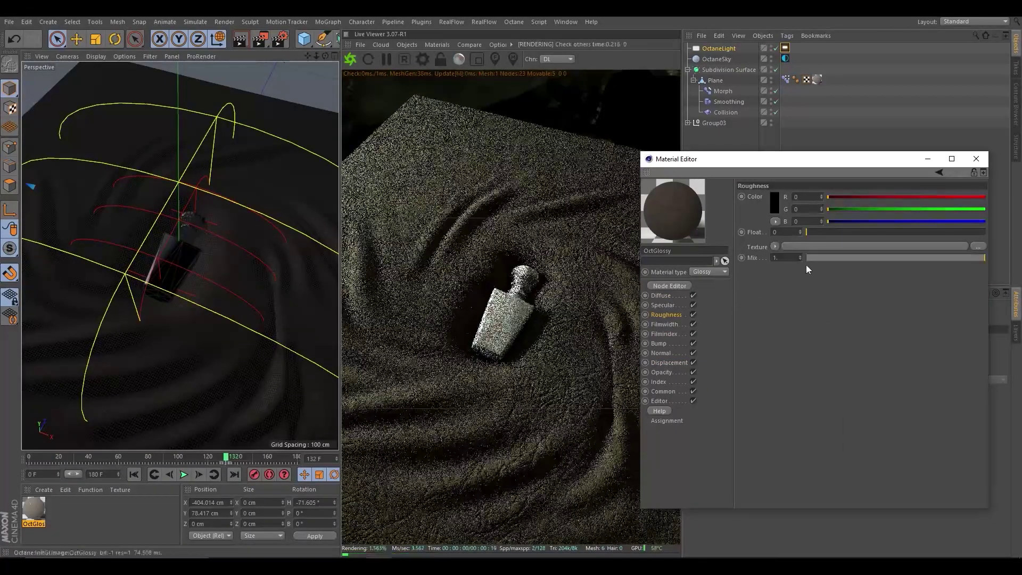
click(662, 305)
click(775, 245)
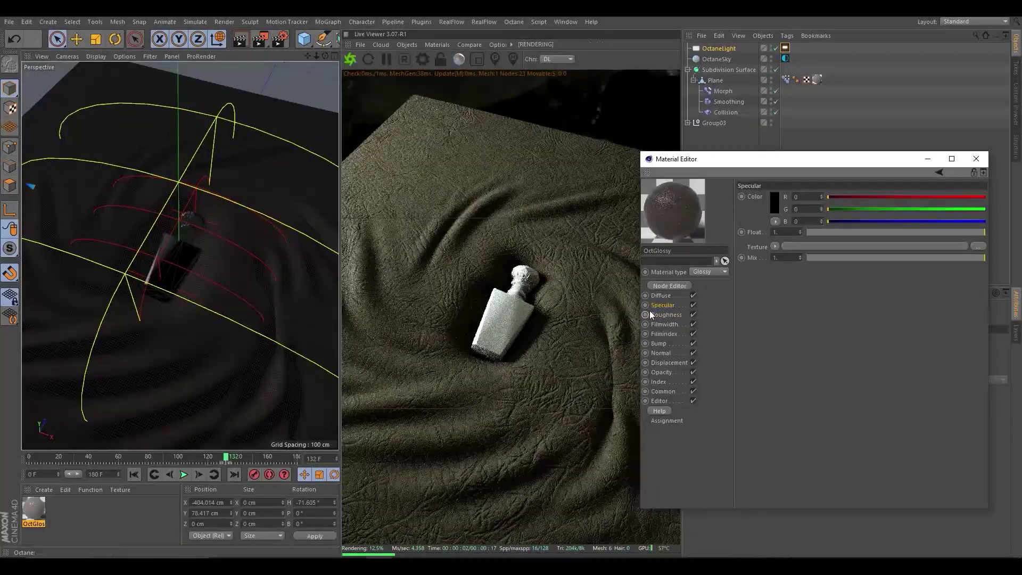
click(660, 314)
Raise the roughness float to 0.567 and lower specular to about 0.331
drag(839, 232, 908, 230)
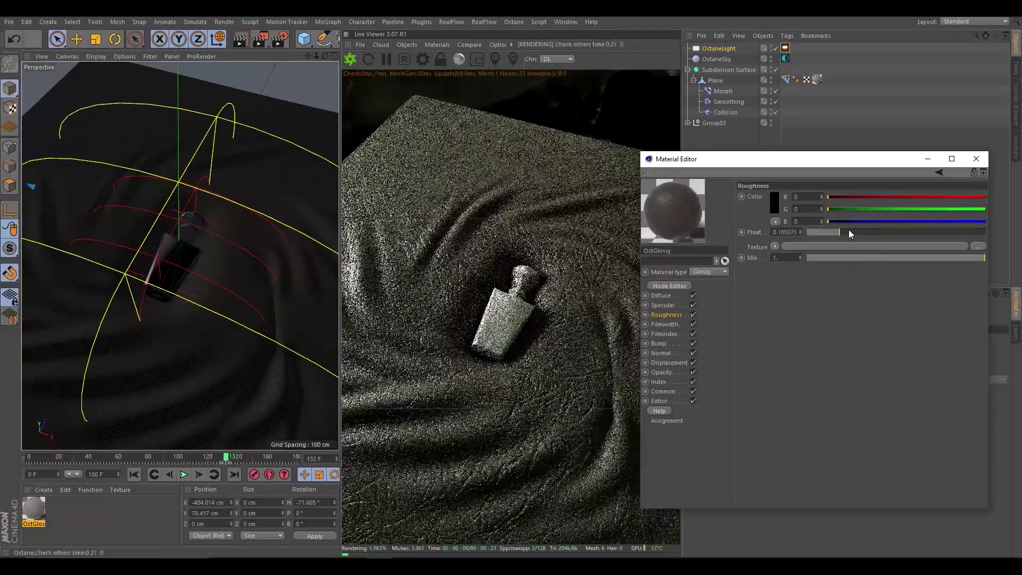
click(667, 305)
drag(894, 232, 863, 232)
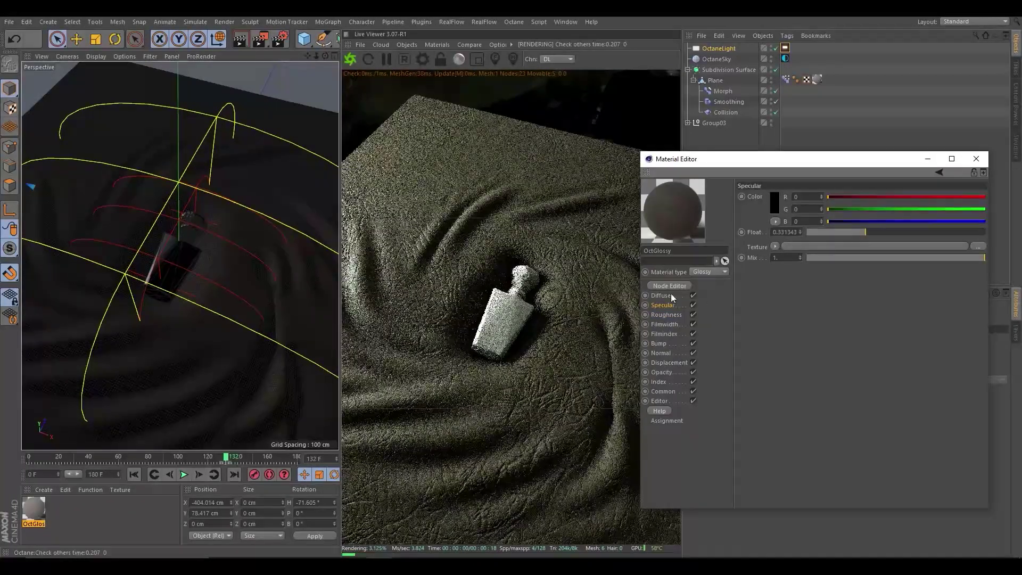
click(660, 296)
Insert a Color Correction node feeding Diffuse and raise its gamma to 1.509
scroll(249, 459, down, 3)
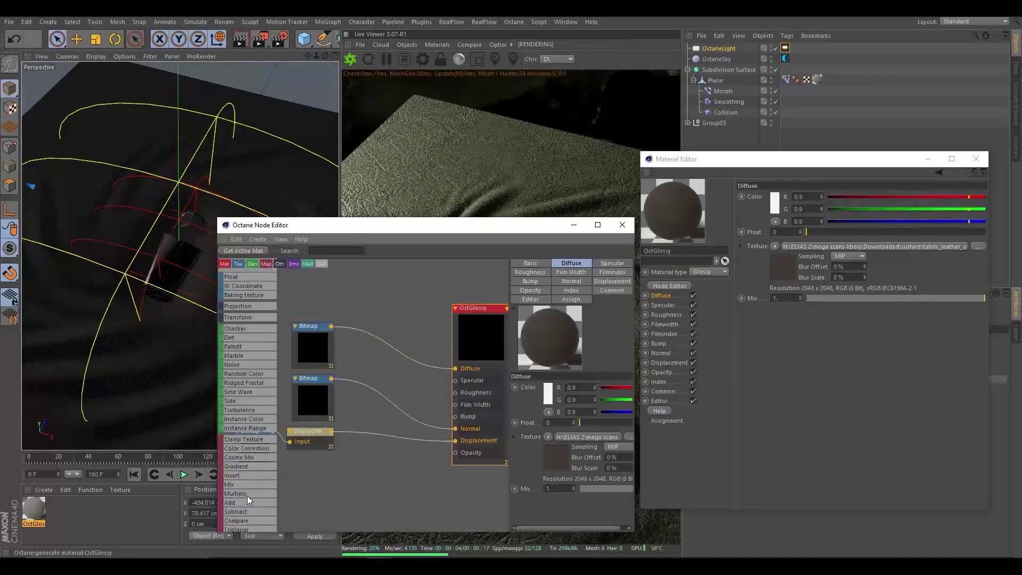
drag(253, 449, 394, 345)
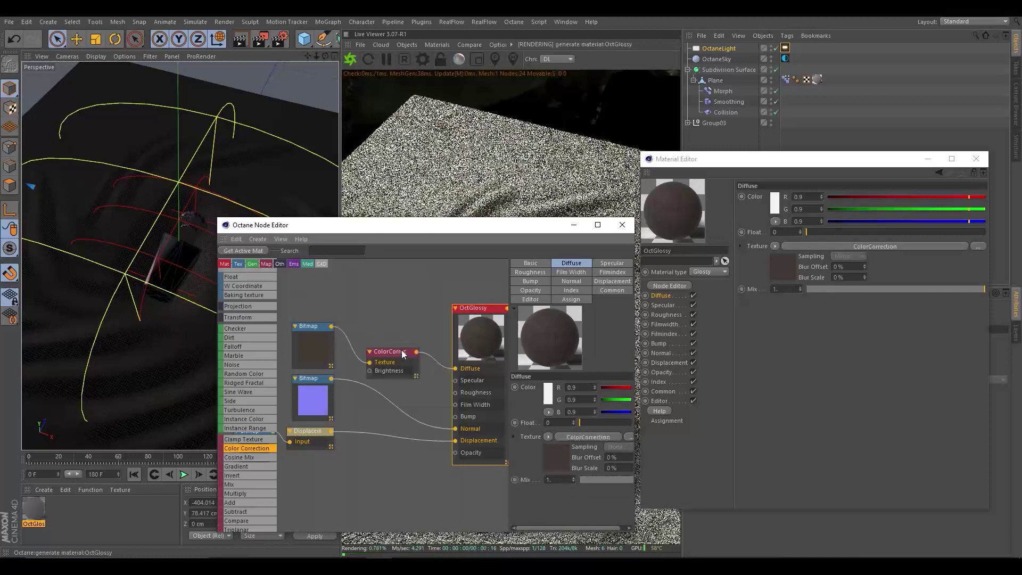
drag(517, 225, 359, 214)
click(441, 368)
drag(448, 368, 459, 369)
Shift the colour correction hue to about -0.723 and close the Node Editor
mouse_move(363, 214)
mouse_down()
mouse_move(256, 423)
mouse_move(264, 121)
mouse_up()
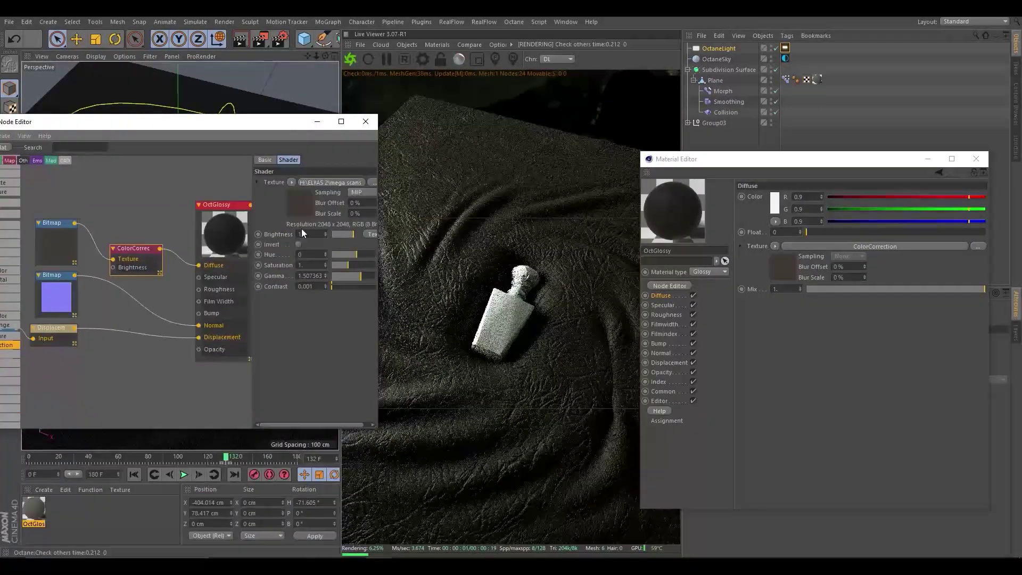
mouse_move(344, 256)
mouse_down()
mouse_move(333, 257)
mouse_move(371, 254)
mouse_move(339, 257)
mouse_move(361, 277)
mouse_up()
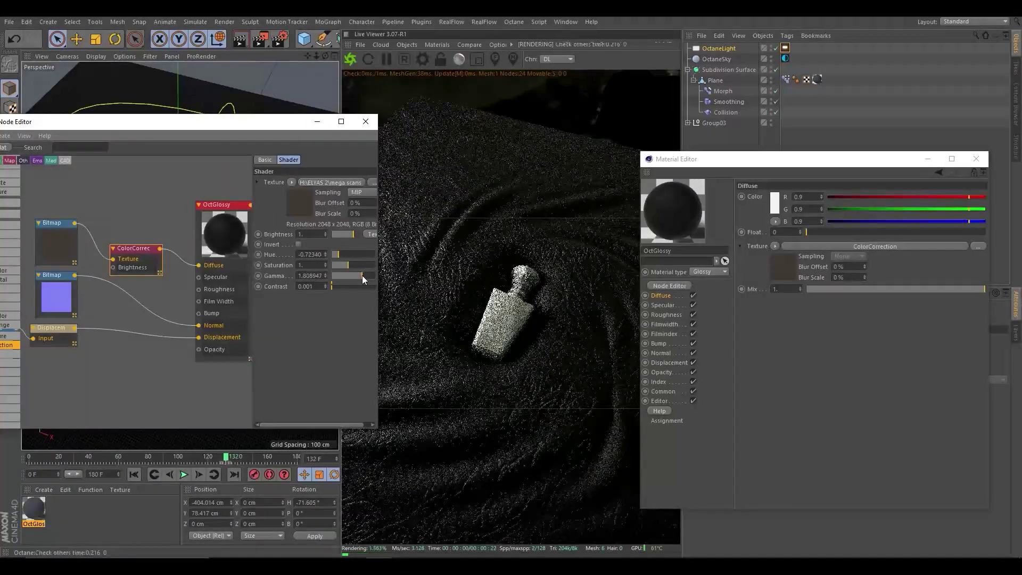
click(365, 121)
mouse_move(766, 165)
mouse_down()
mouse_move(888, 200)
mouse_move(755, 157)
mouse_up()
mouse_move(167, 290)
alt+mouse_down()
mouse_move(183, 267)
mouse_move(201, 266)
alt+mouse_up()
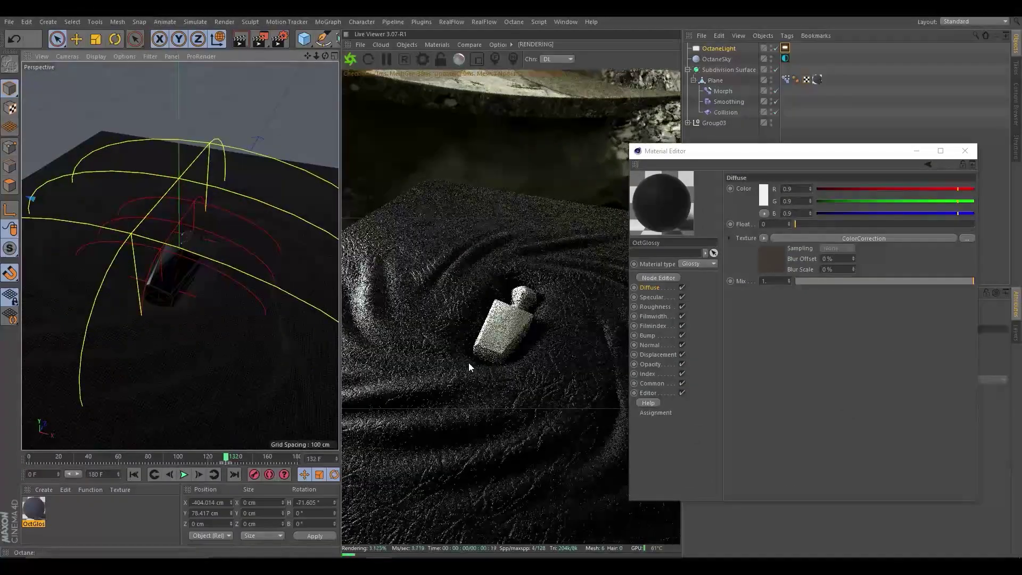
Select the OctaneSky object and show its Environment tag settings
alt+drag(122, 330, 107, 336)
click(654, 325)
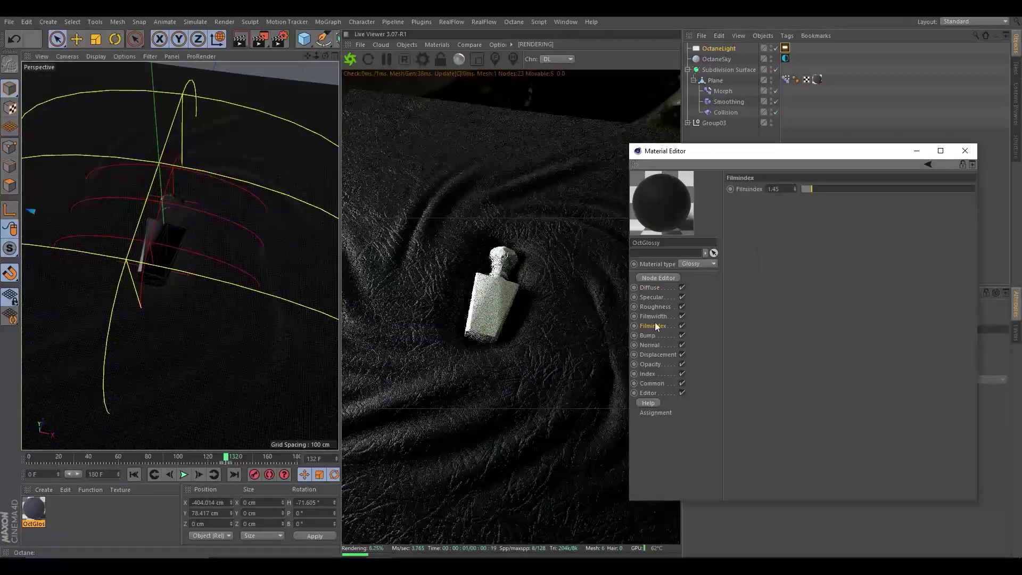
click(918, 152)
click(716, 60)
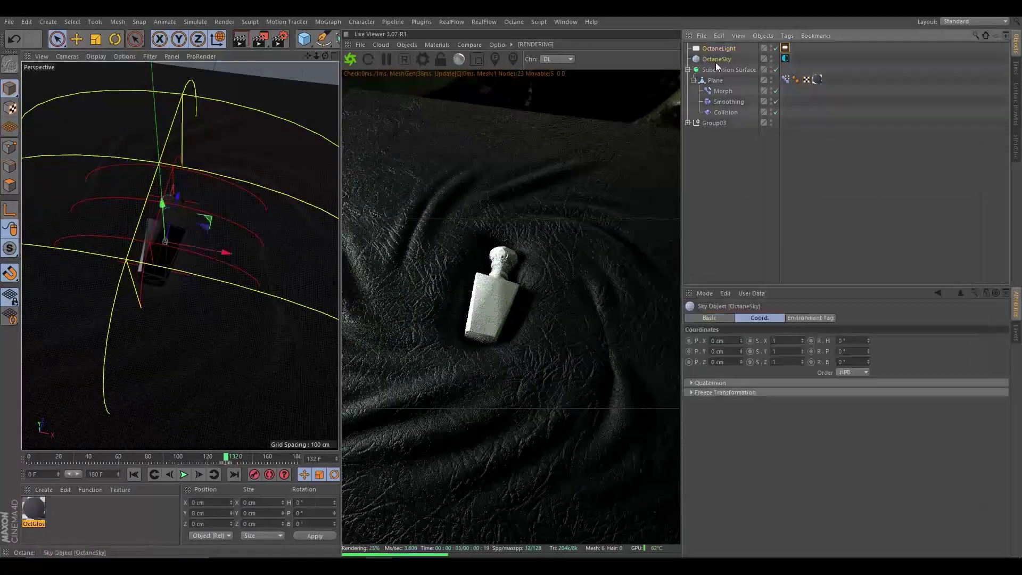
click(785, 59)
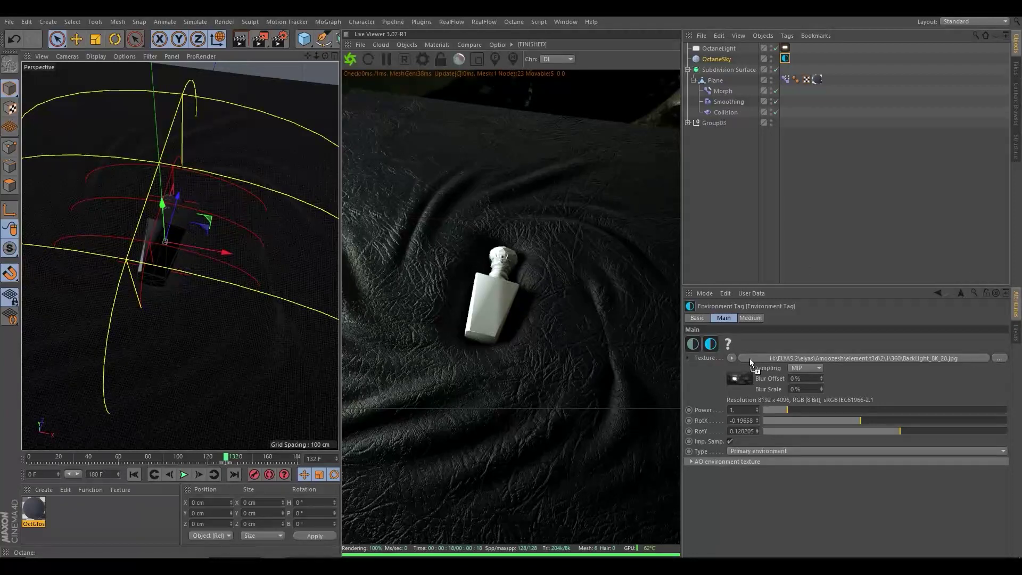
Load BackLight_8K_35.jpg as the sky texture and reopen the OctGlossy cloth material
click(581, 322)
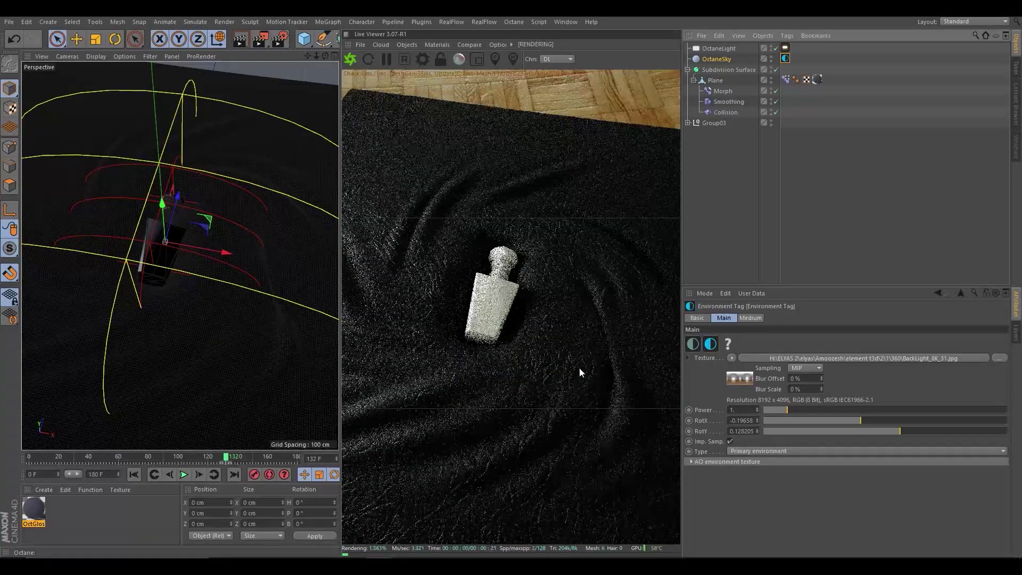
drag(720, 389, 721, 388)
click(572, 321)
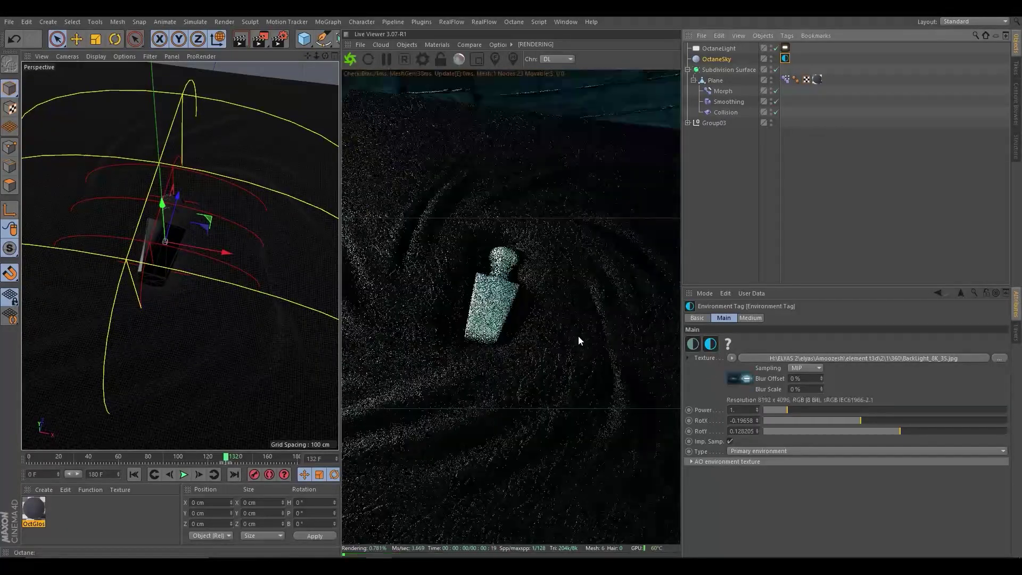
double_click(26, 512)
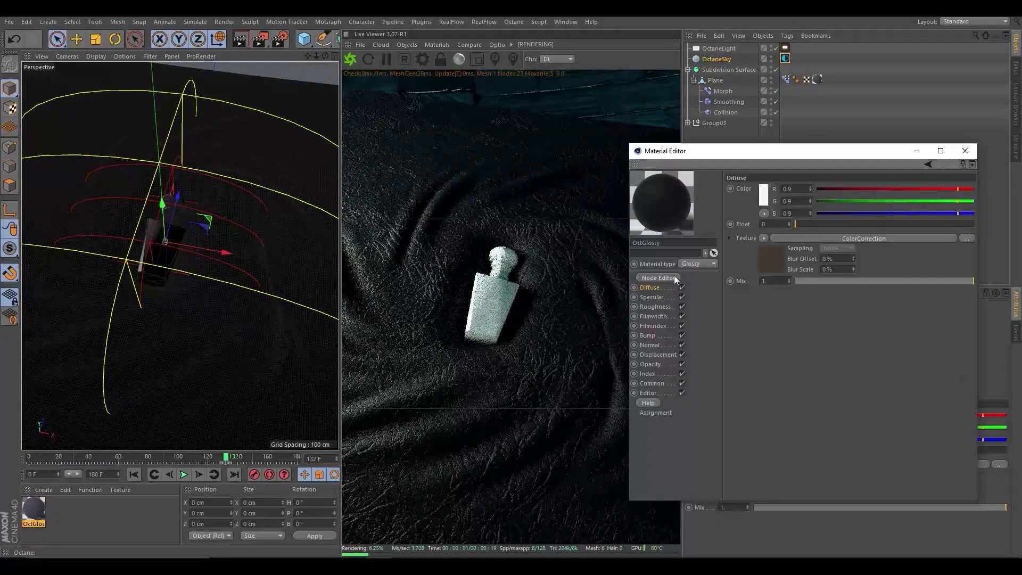
In the cloth's node graph, set ColorCorrection saturation to 3 and hue about -0.68
click(671, 276)
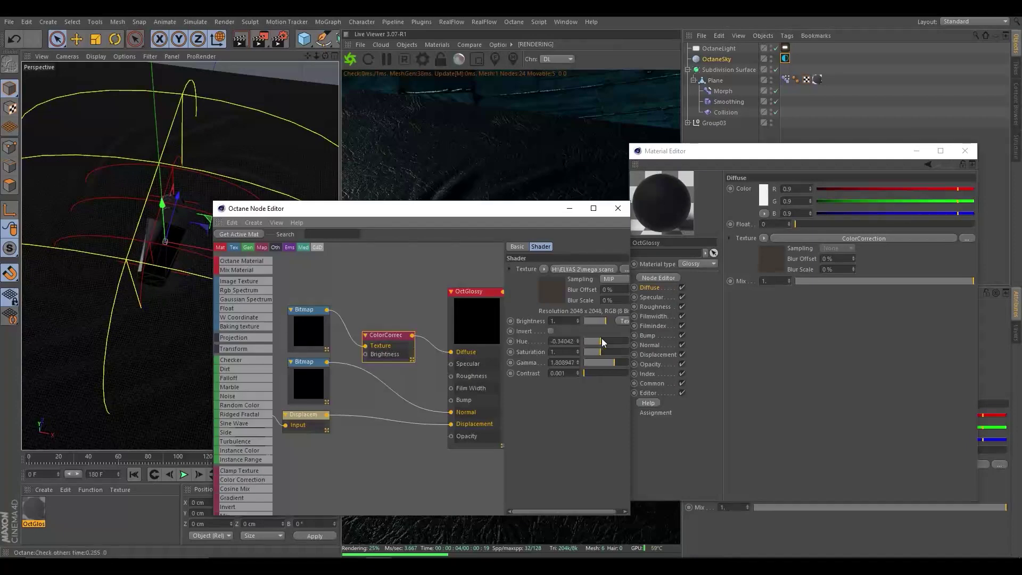
mouse_move(617, 362)
mouse_down()
mouse_move(595, 340)
mouse_move(650, 356)
mouse_up()
drag(528, 209, 372, 191)
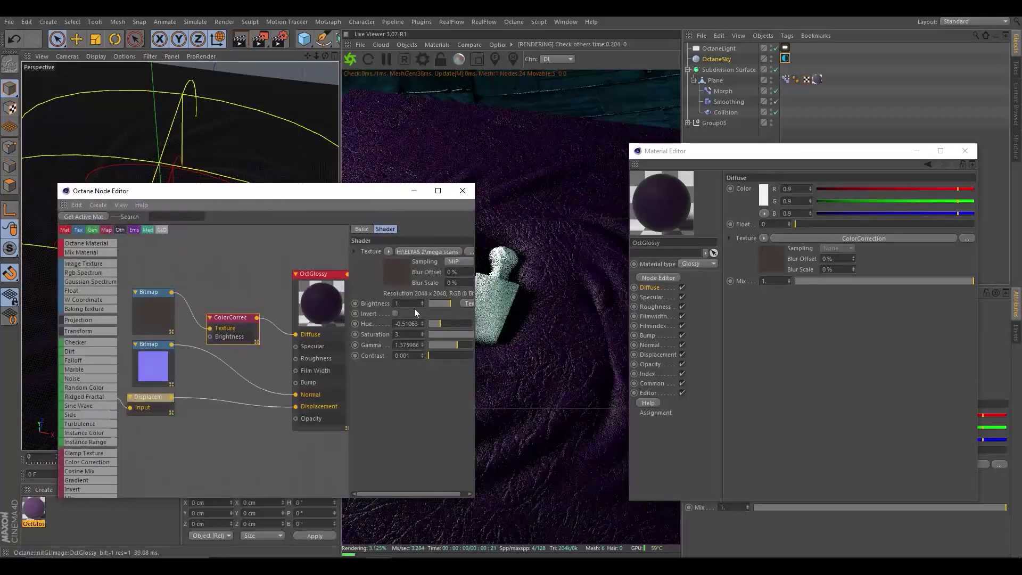
mouse_move(433, 324)
mouse_down()
mouse_move(467, 322)
mouse_move(432, 323)
mouse_up()
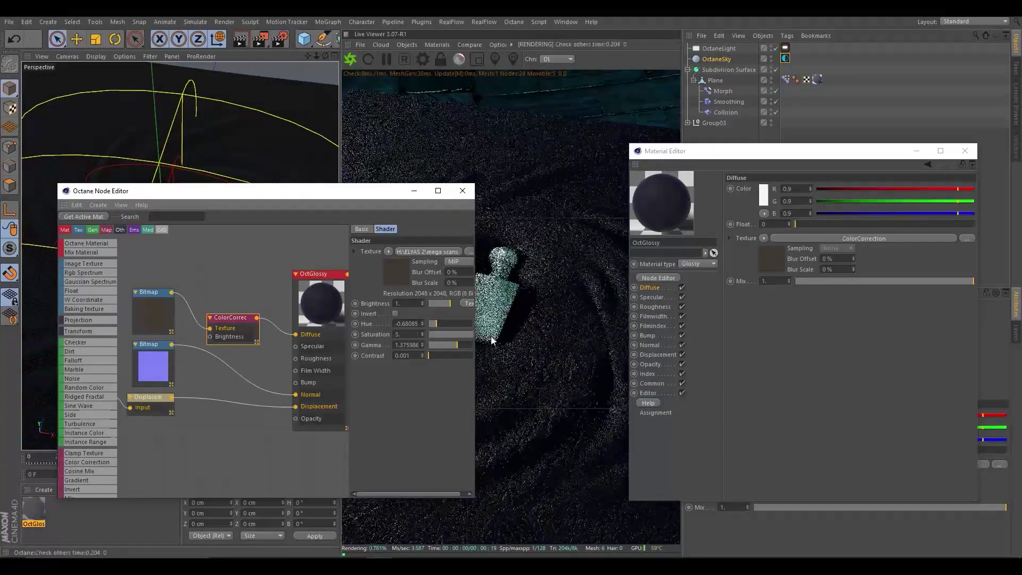
Tune the ColorCorrection gamma, finally entering 1.921284
drag(445, 345, 462, 346)
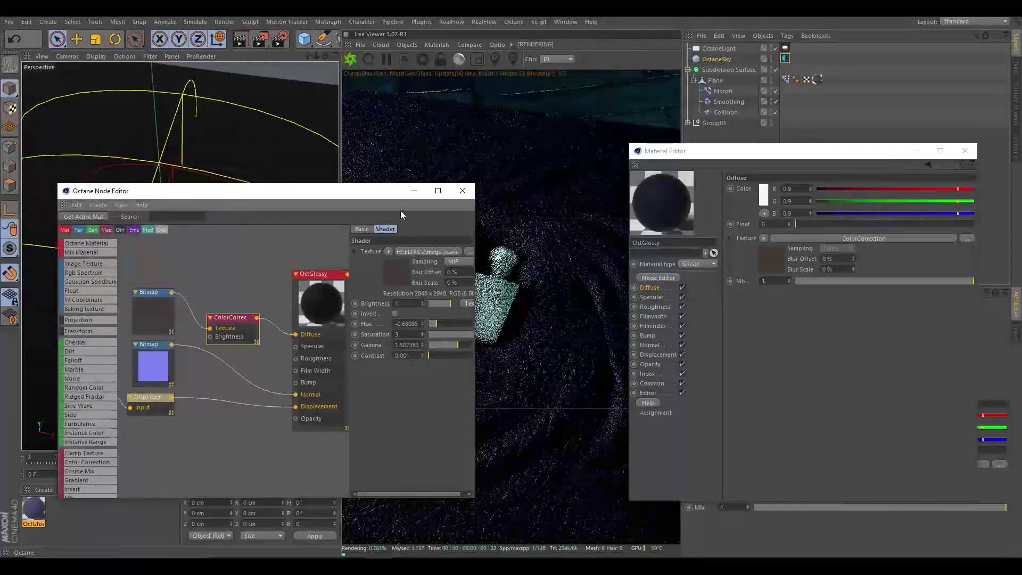
drag(400, 192, 268, 186)
drag(327, 339, 330, 340)
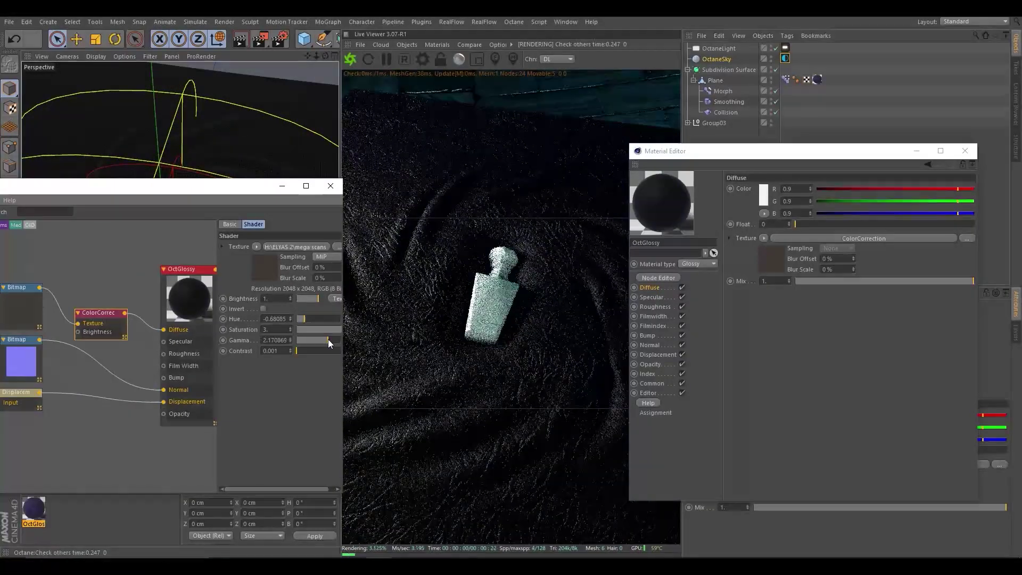
click(325, 337)
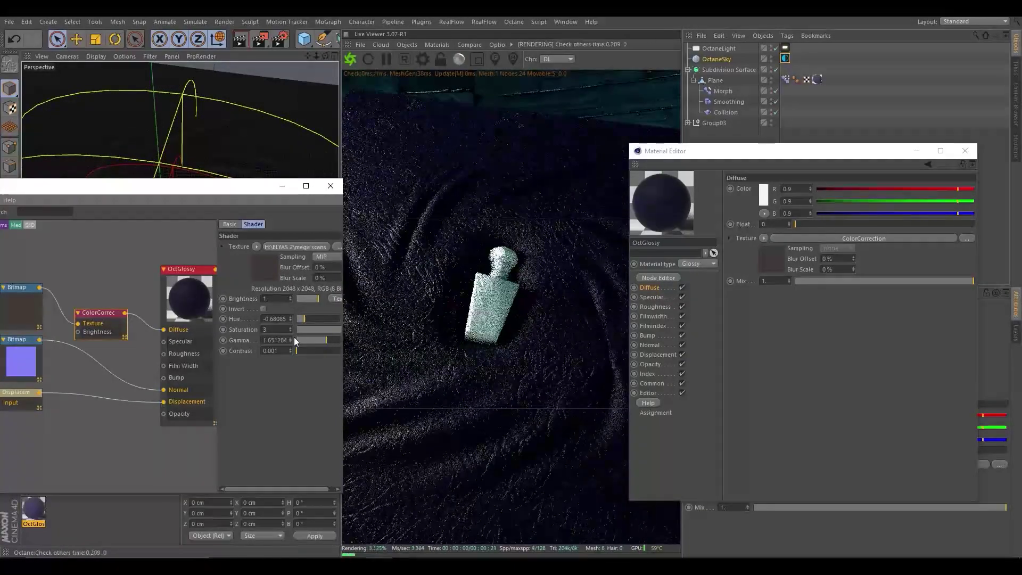
drag(273, 340, 266, 343)
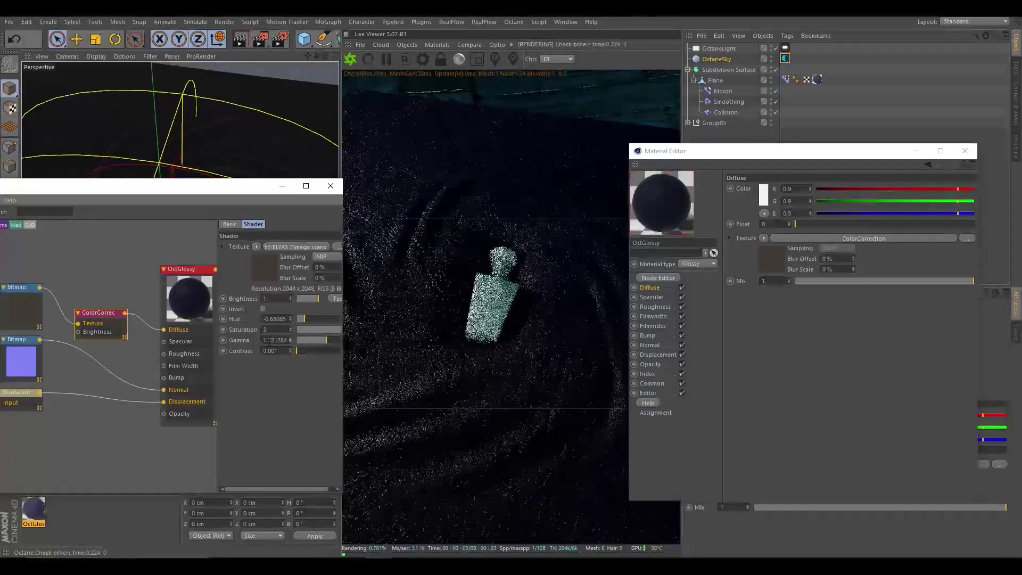
text(92)
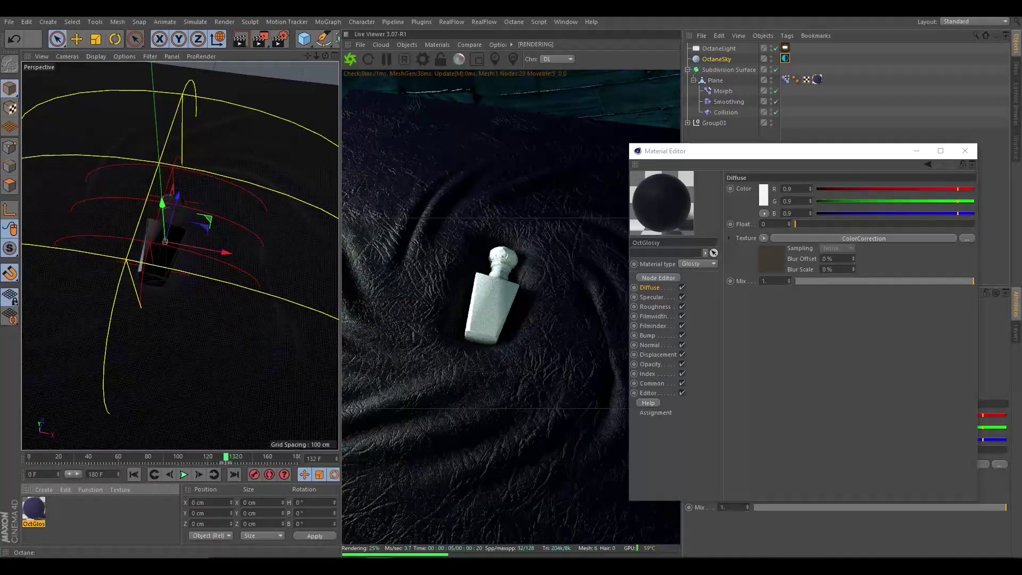
Create an Octane Specular material and drop it onto the bottle
drag(728, 155, 572, 126)
click(806, 122)
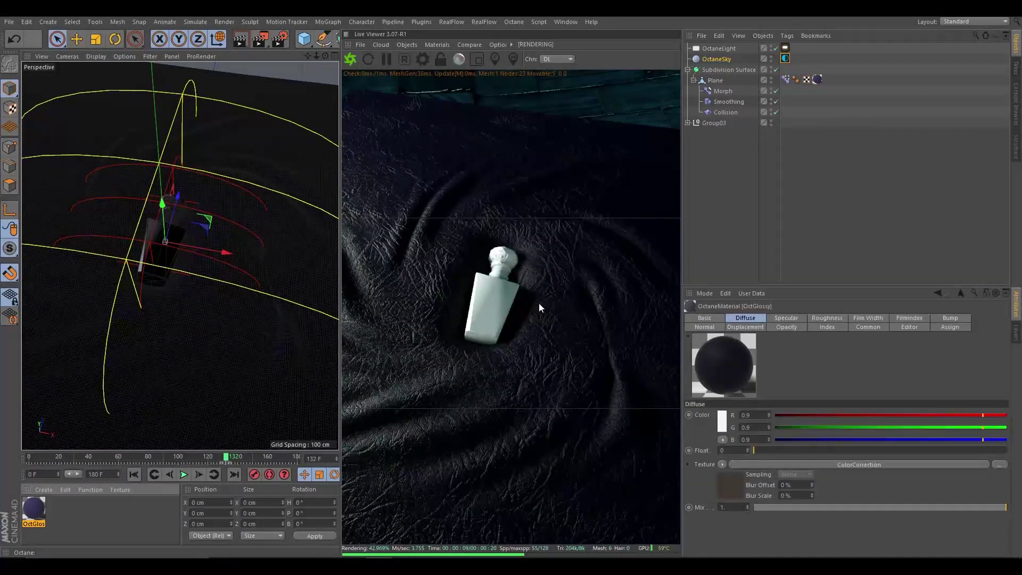
click(425, 44)
click(461, 112)
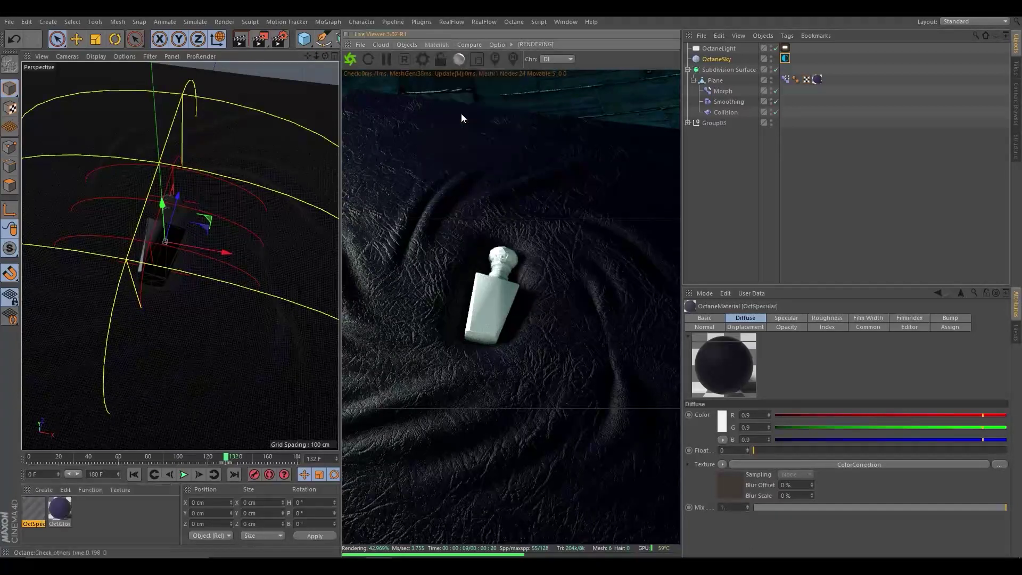
drag(152, 233, 153, 235)
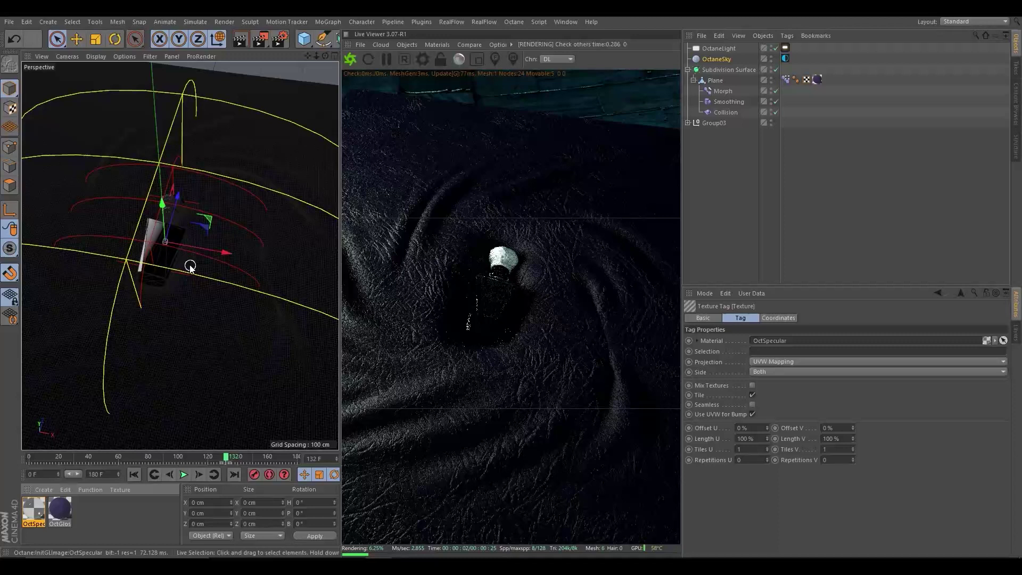
scroll(162, 250, up, 5)
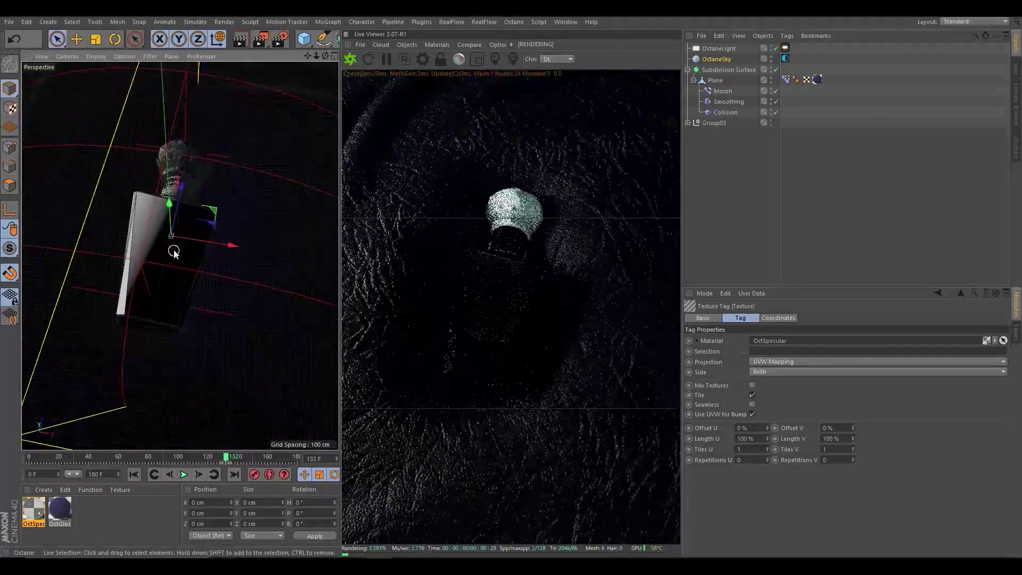
drag(46, 509, 201, 288)
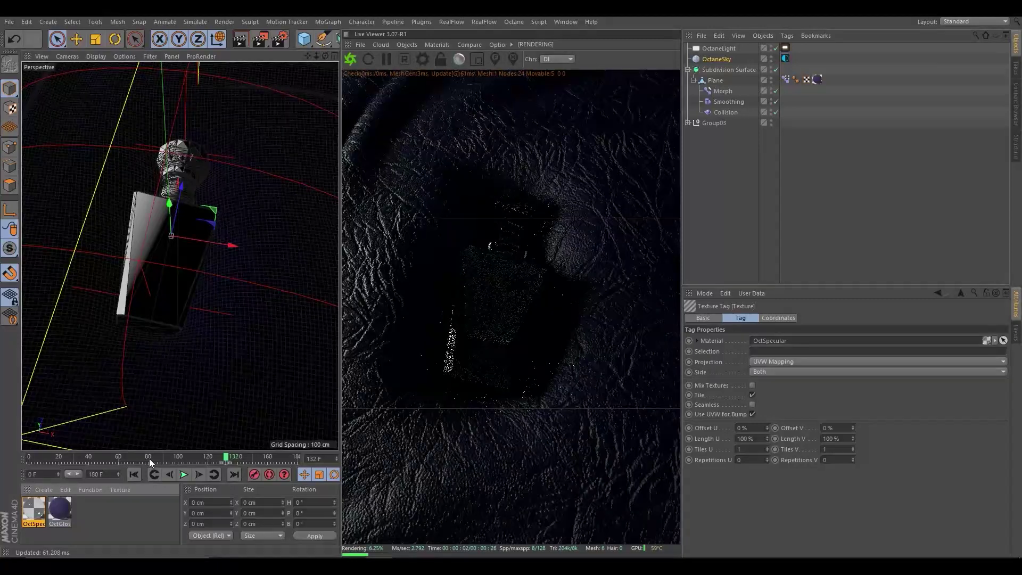
Enable Fake Shadows on the OctSpecular glass material
double_click(33, 510)
click(190, 326)
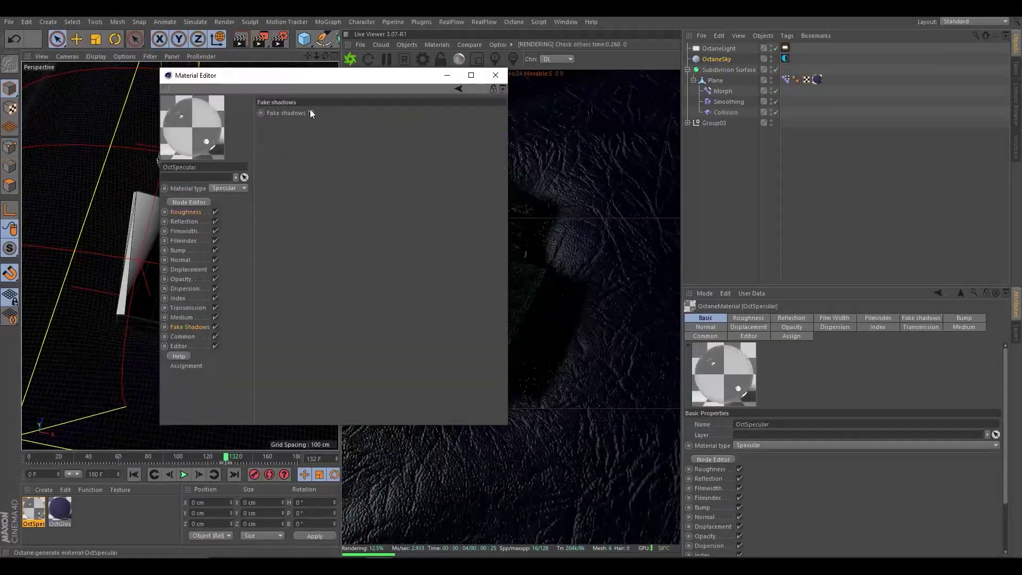
click(311, 113)
drag(339, 78, 839, 133)
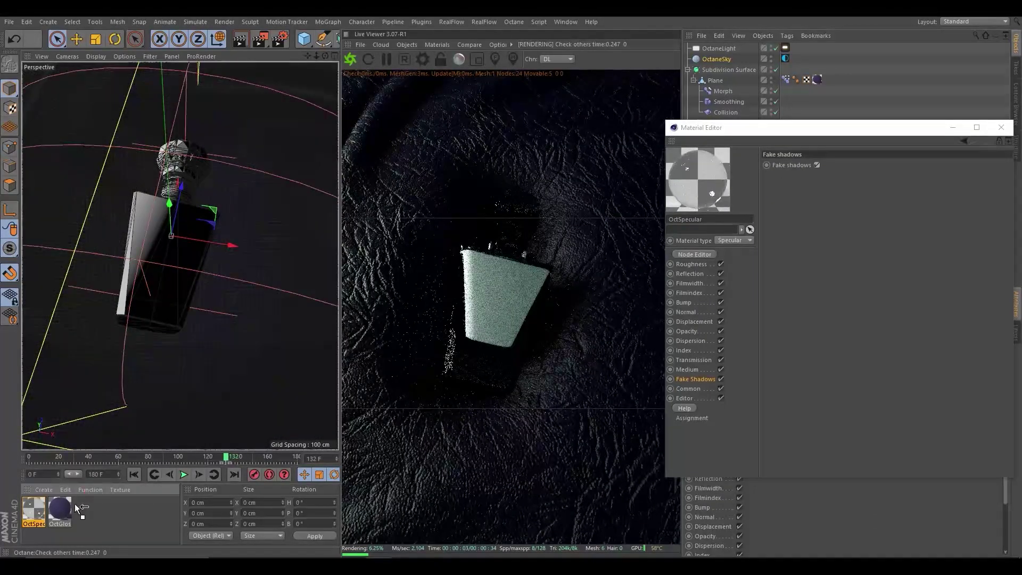
Select the clive02 object, keeping the material editor out of the way
click(724, 89)
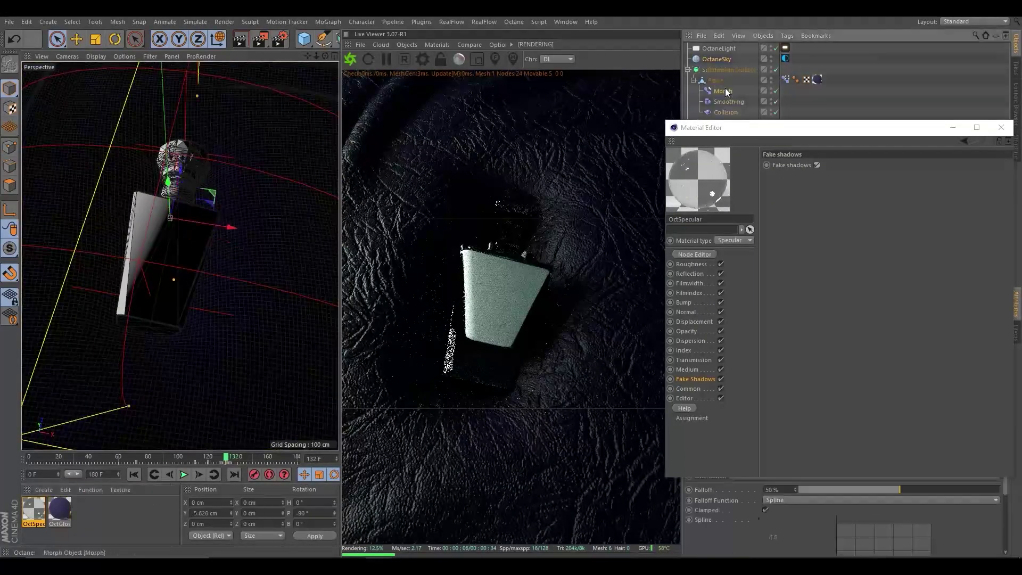
drag(830, 127, 326, 213)
click(717, 155)
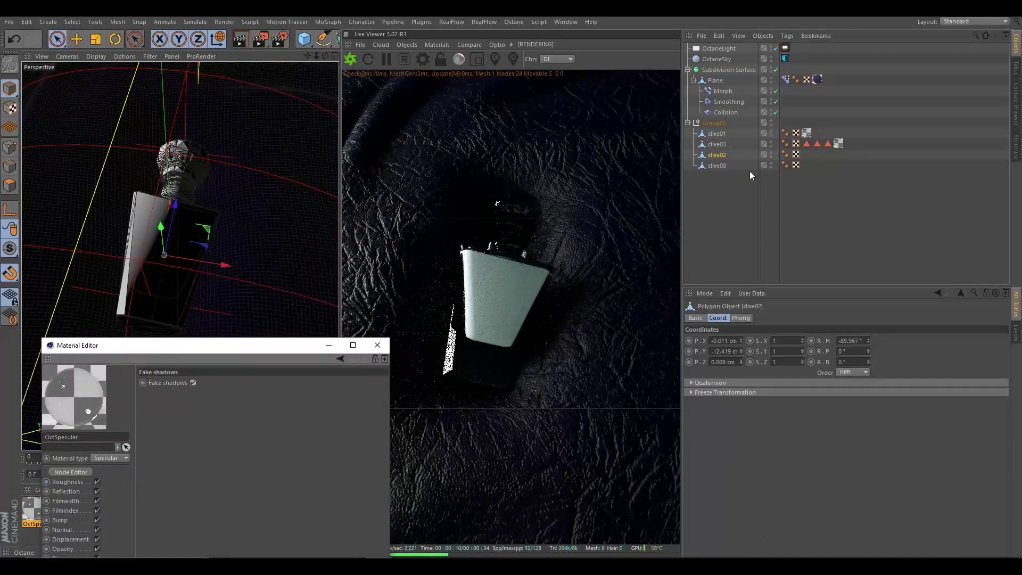
click(749, 171)
click(719, 155)
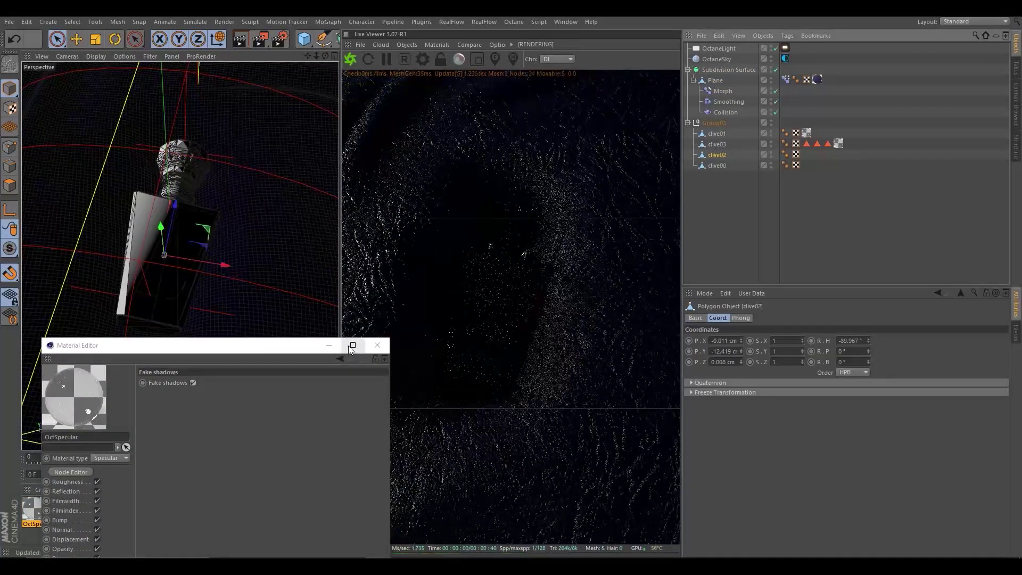
drag(258, 352, 315, 208)
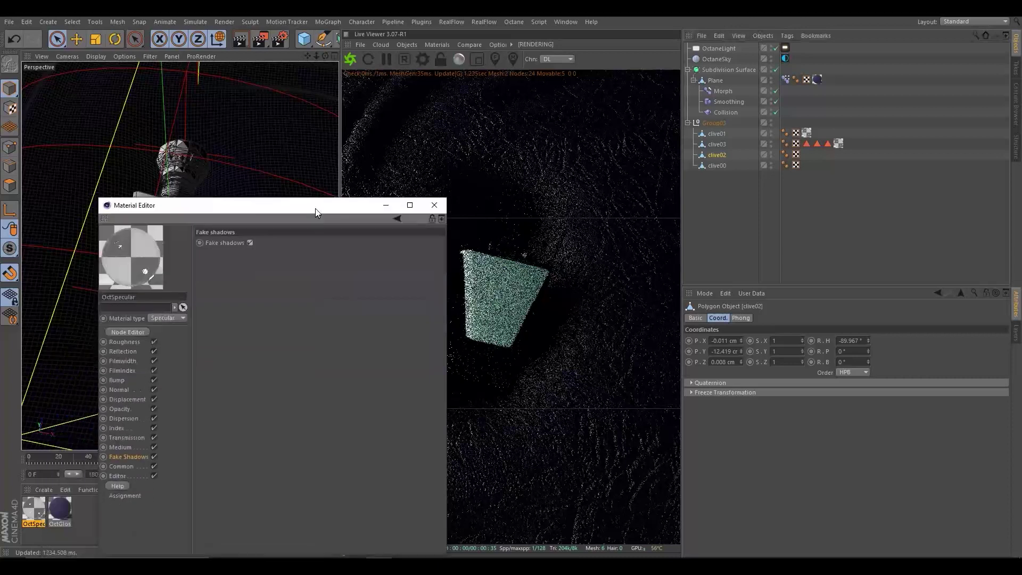
click(437, 44)
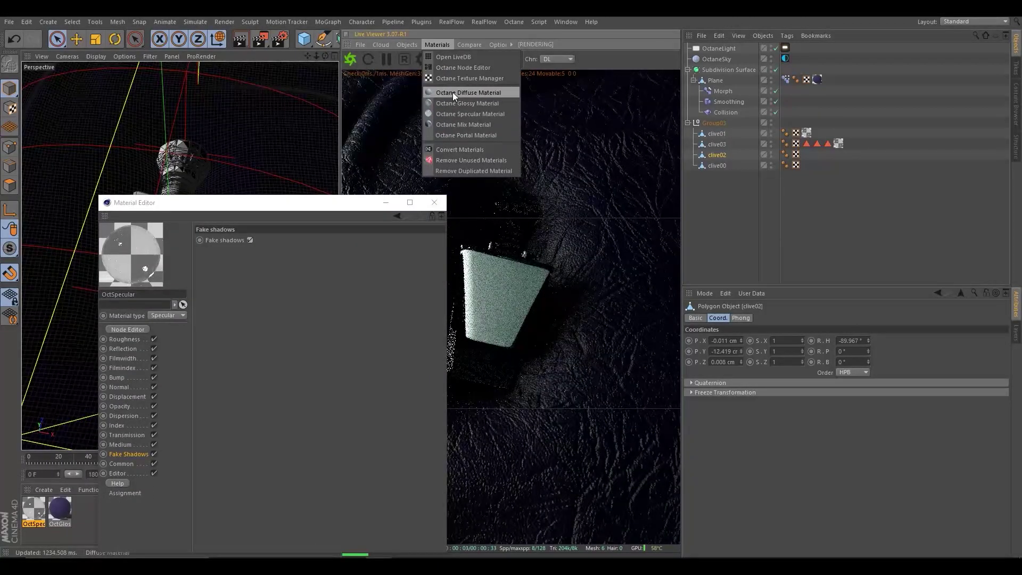
Apply a new Octane Diffuse material to clive02 with a pale yellow colour
click(453, 93)
drag(717, 161, 717, 157)
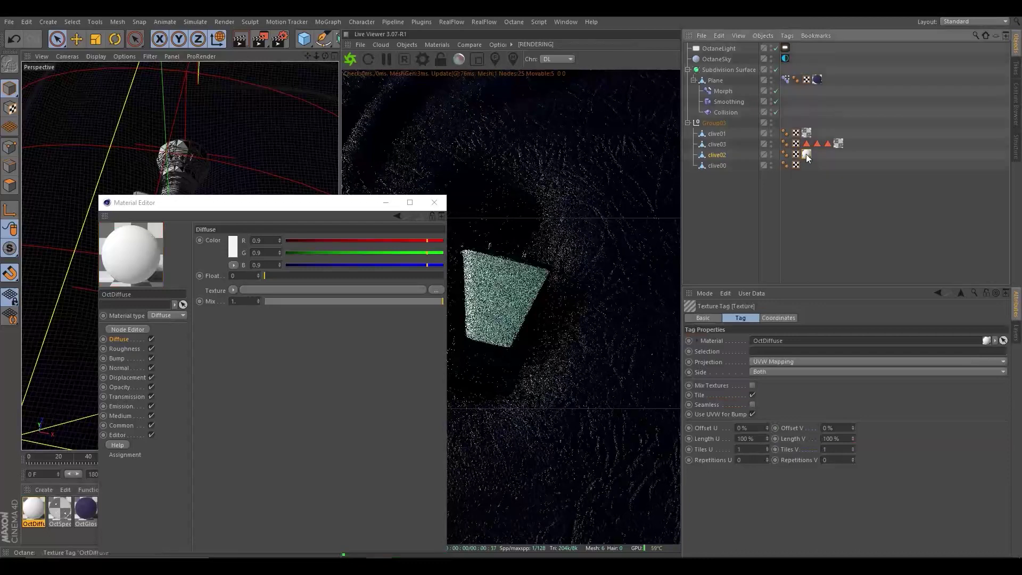
click(237, 250)
drag(237, 256, 213, 253)
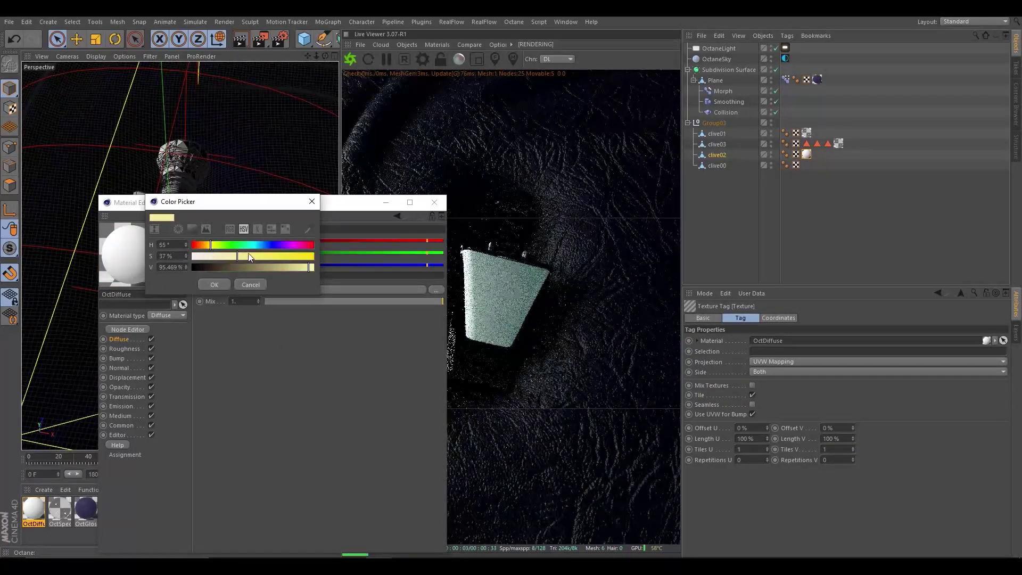
click(220, 283)
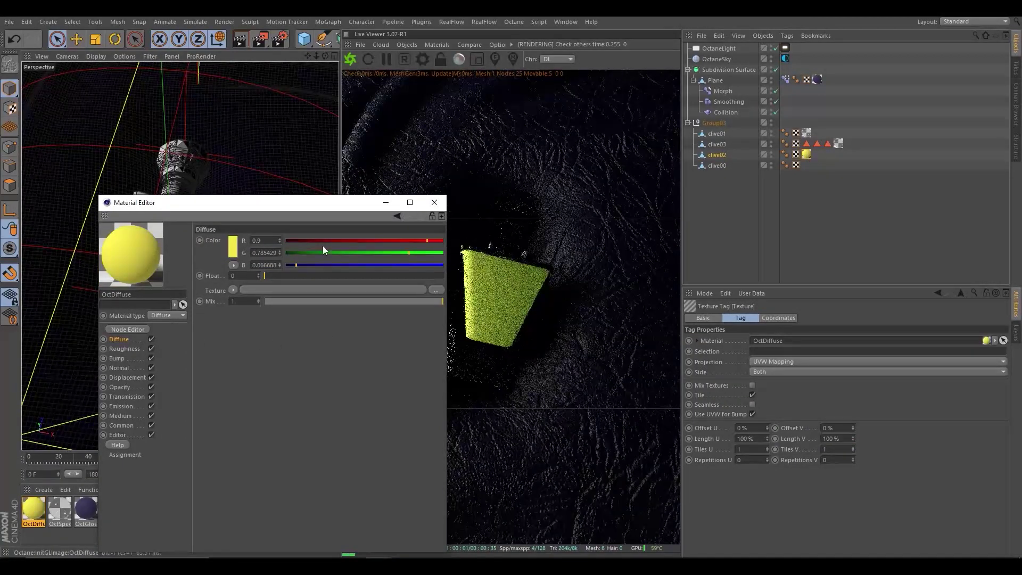
Make the material Specular with red transmission (R 1, G/B 0.043)
click(162, 338)
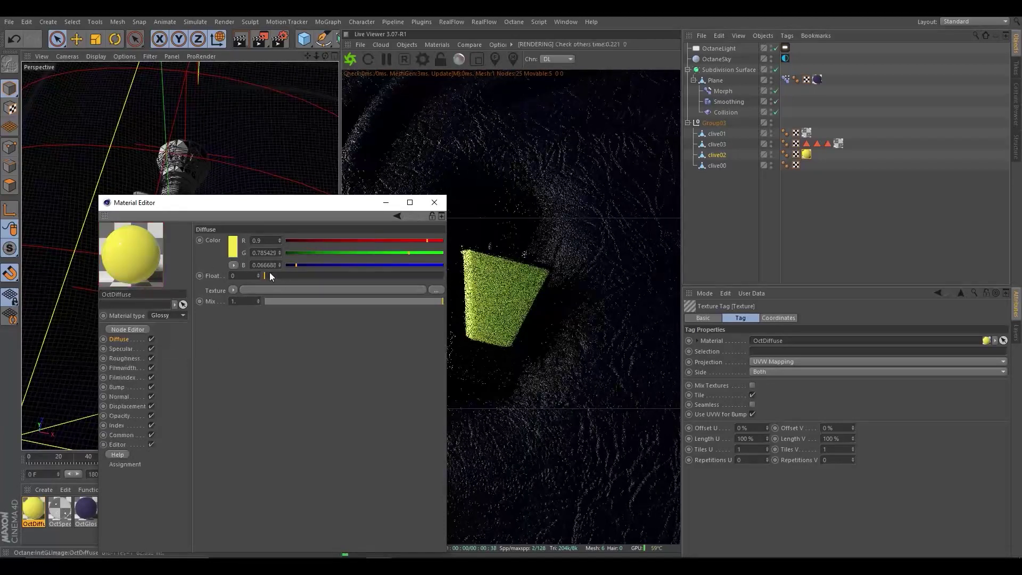
click(171, 348)
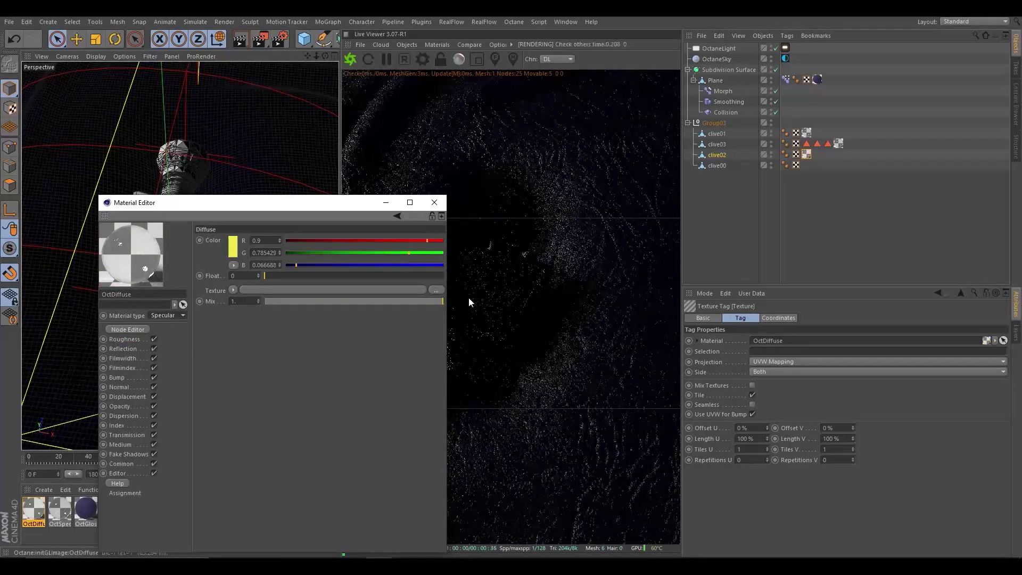
click(128, 435)
click(233, 247)
click(290, 258)
click(217, 285)
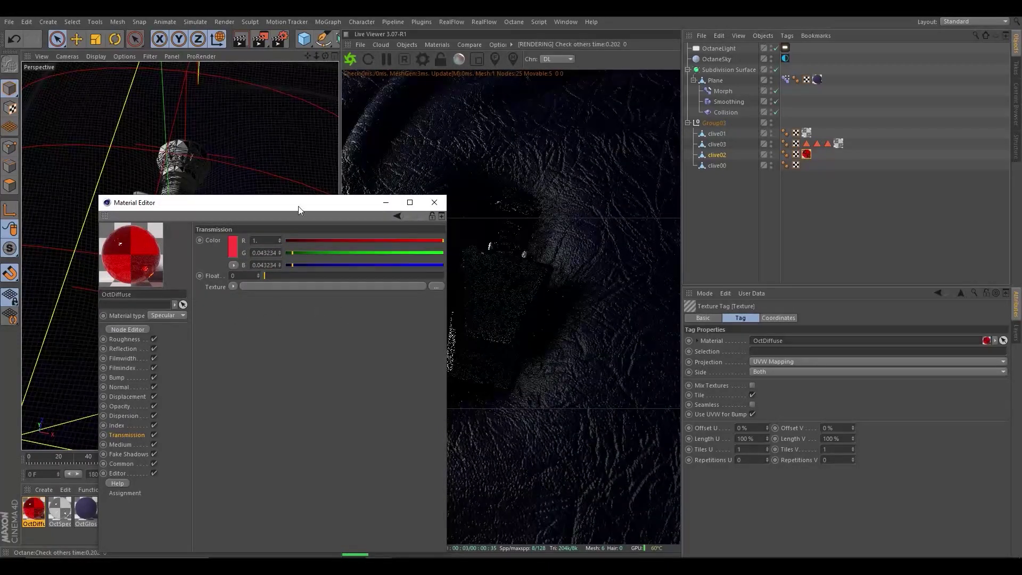
drag(298, 209, 888, 146)
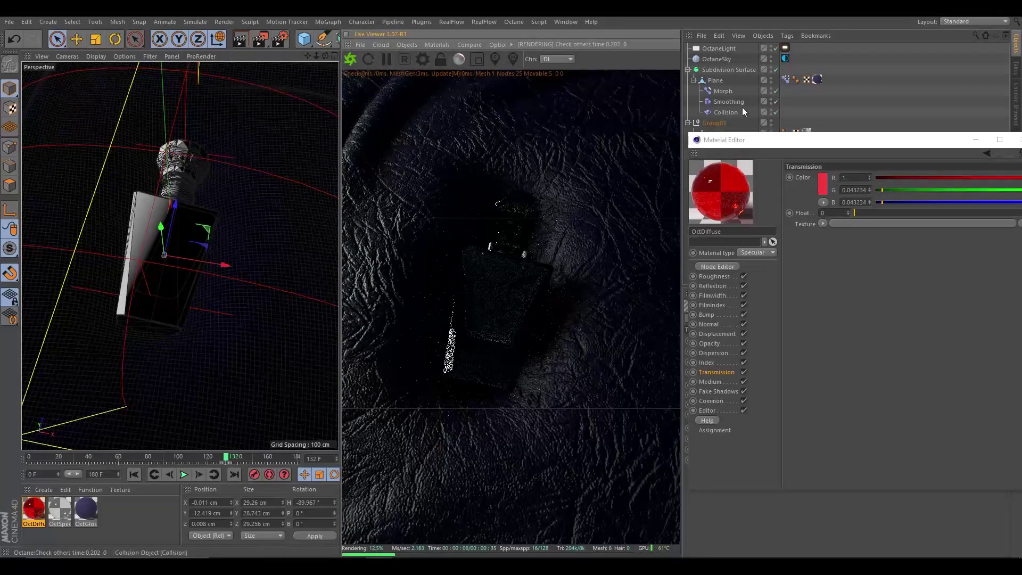
Set the OctaneSky environment power to about 2.08 and return the timeline to frame 60
click(786, 58)
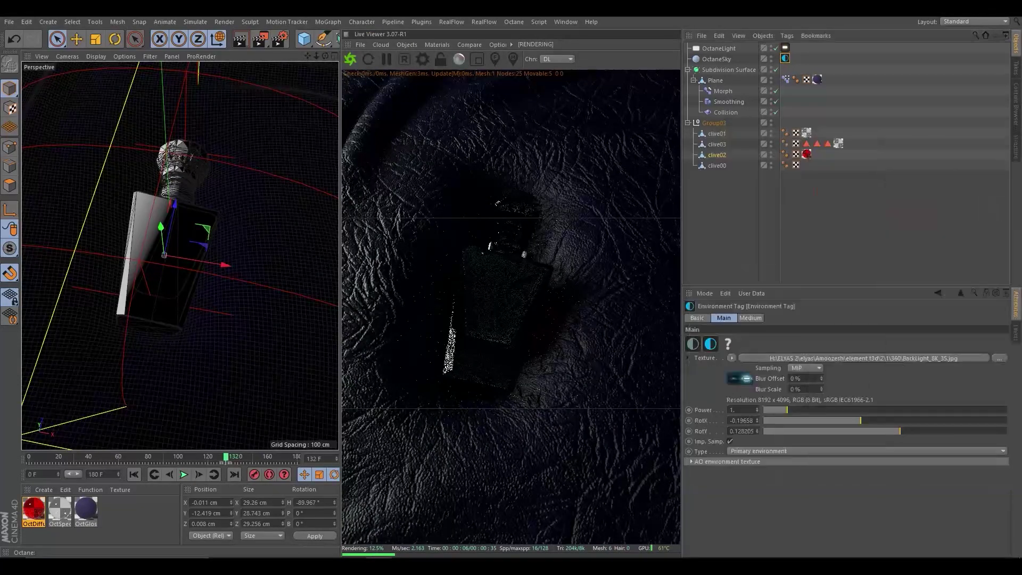
click(818, 409)
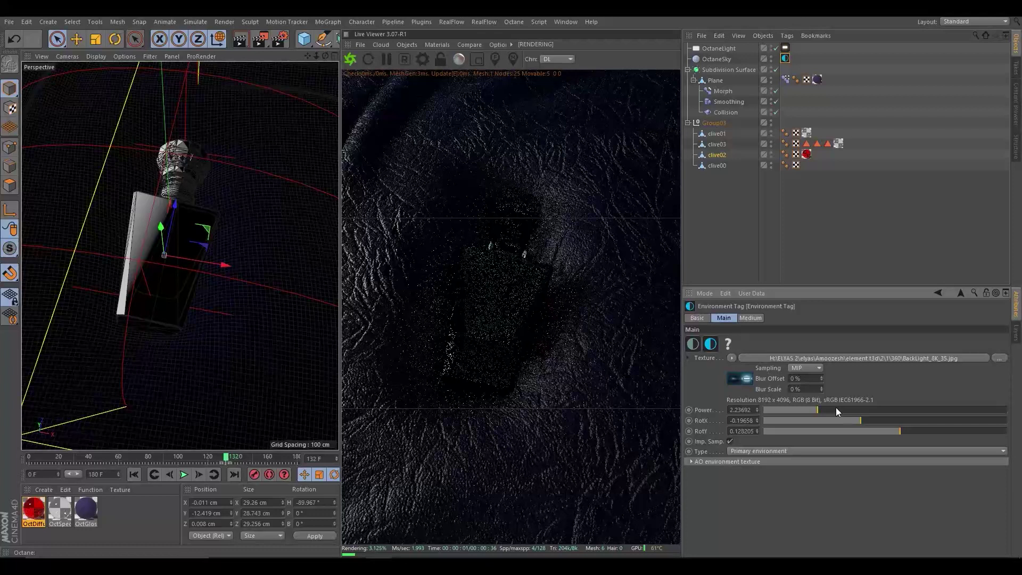
click(864, 411)
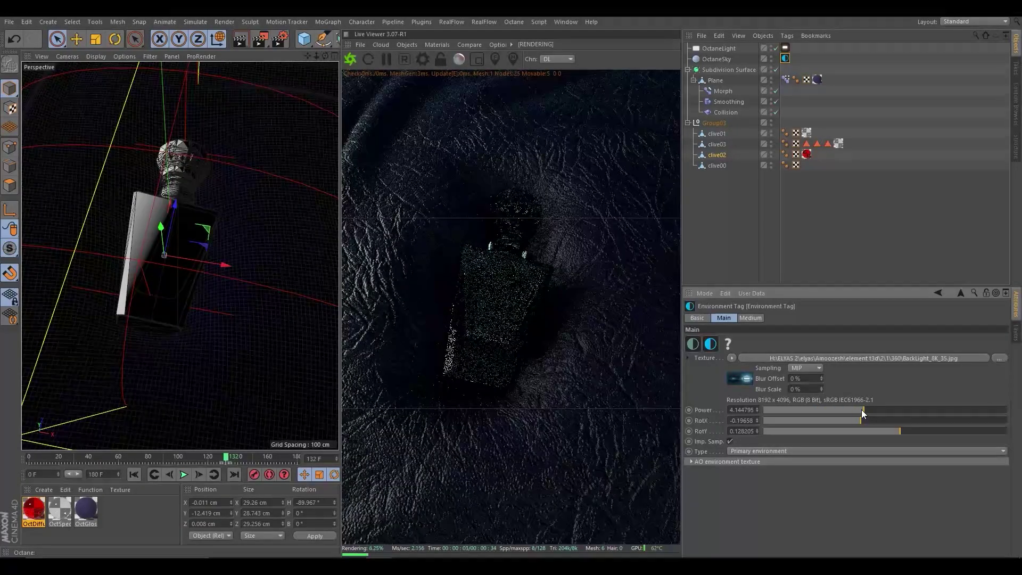
mouse_move(223, 370)
alt+mouse_down()
mouse_move(243, 344)
mouse_move(255, 358)
mouse_move(212, 321)
alt+mouse_up()
click(814, 410)
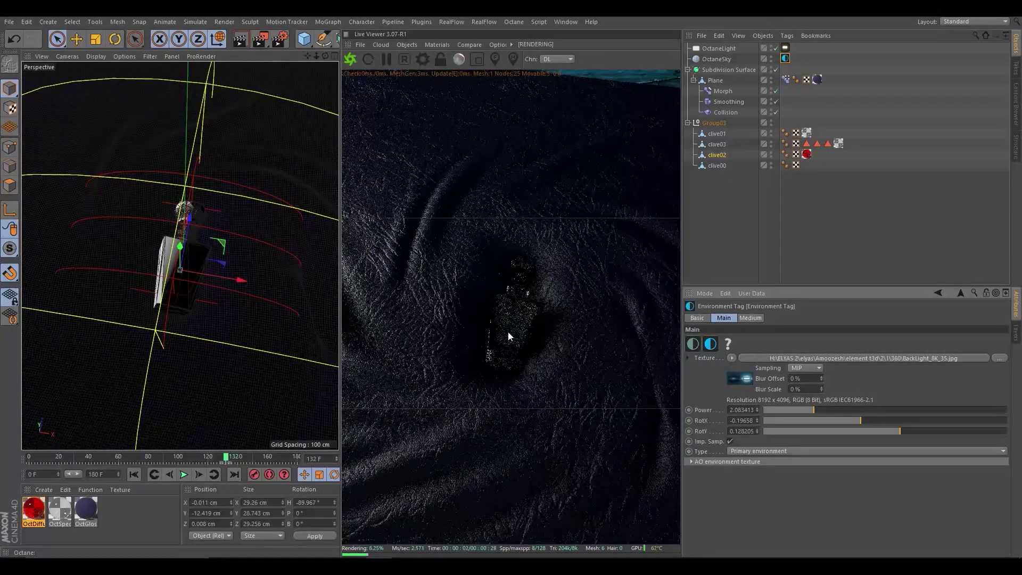
click(118, 457)
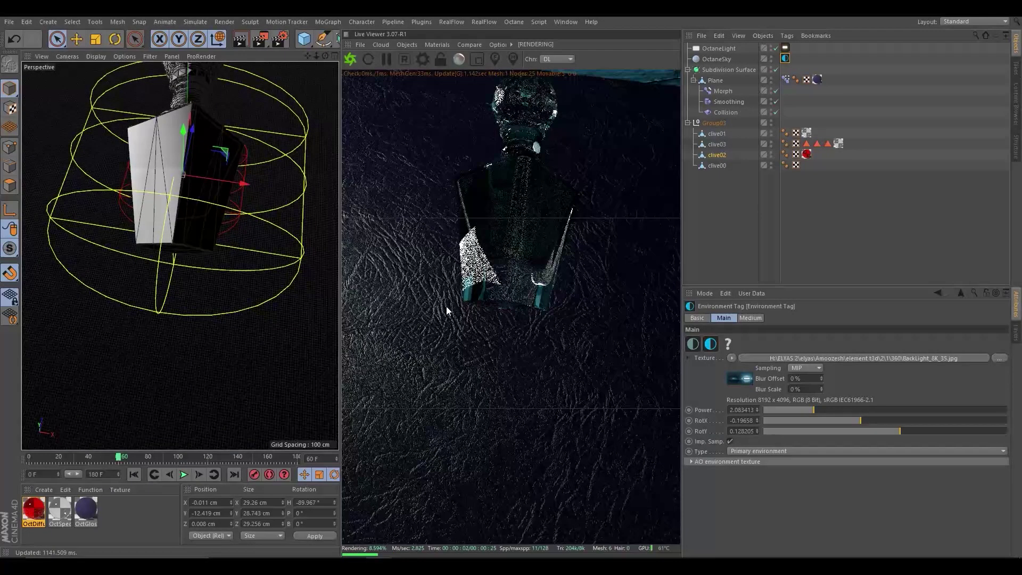
Delete the clive02 object and the OctDiffuse material
click(60, 508)
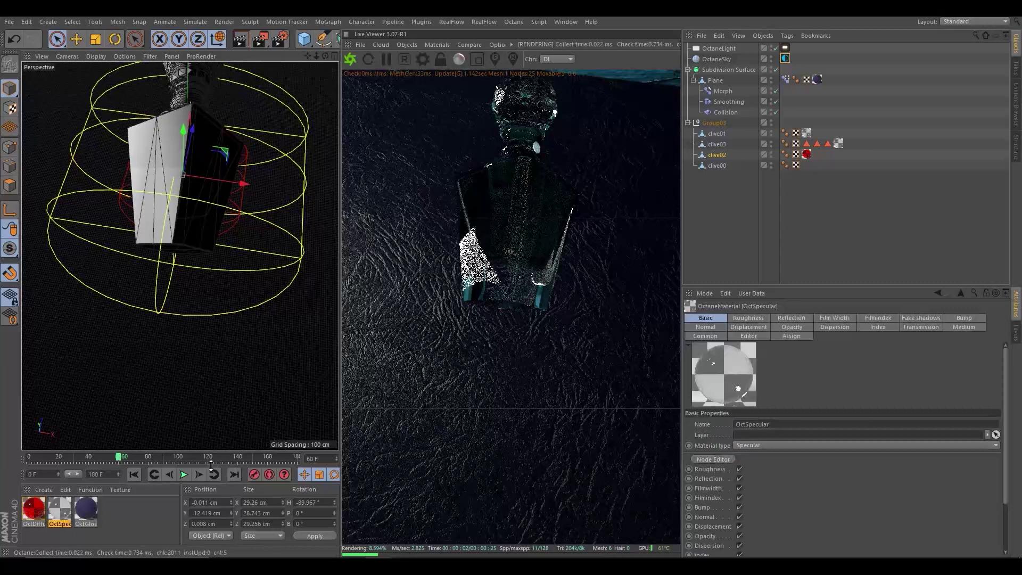
click(807, 154)
click(717, 154)
key(Delete)
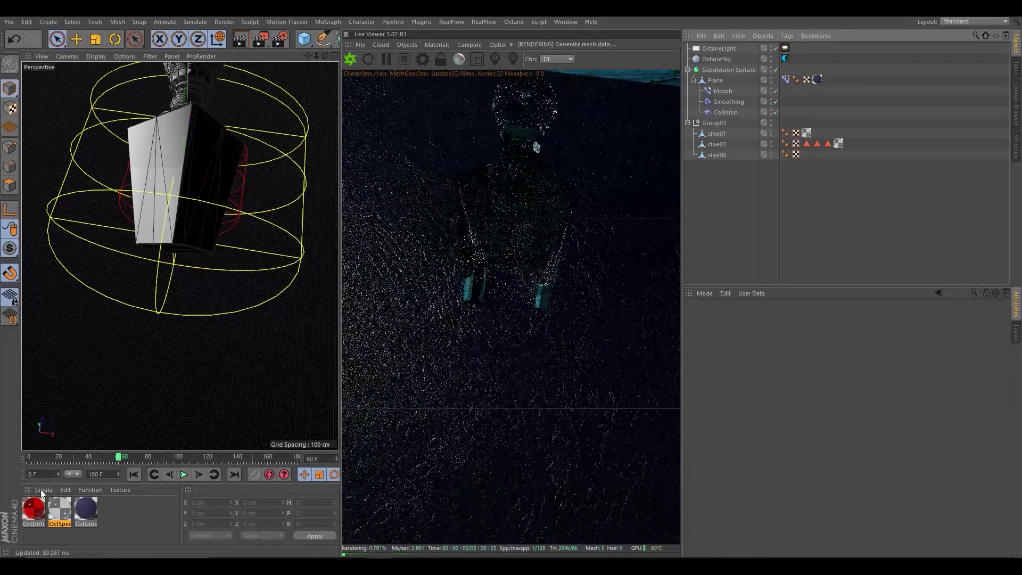
click(34, 509)
key(Delete)
Test a render region over the bottle, move to frame 123, and delete OctSpec
click(40, 518)
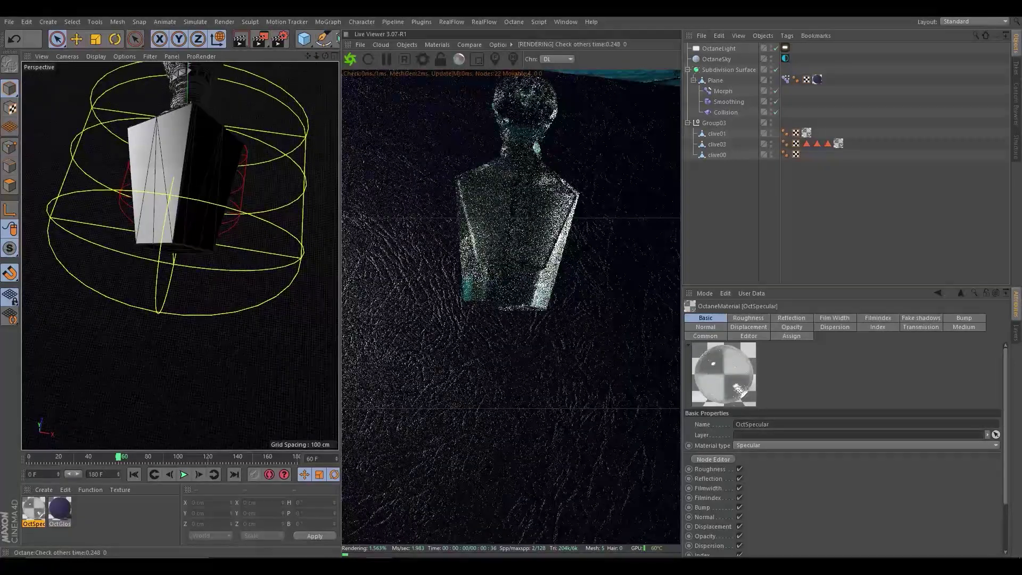
drag(170, 458, 267, 452)
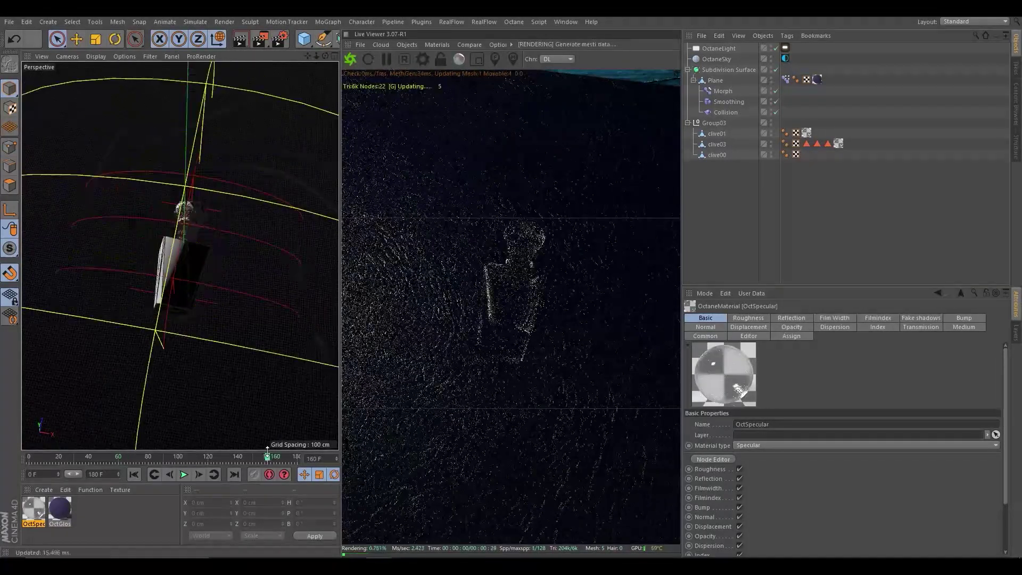
click(477, 59)
drag(582, 222, 462, 369)
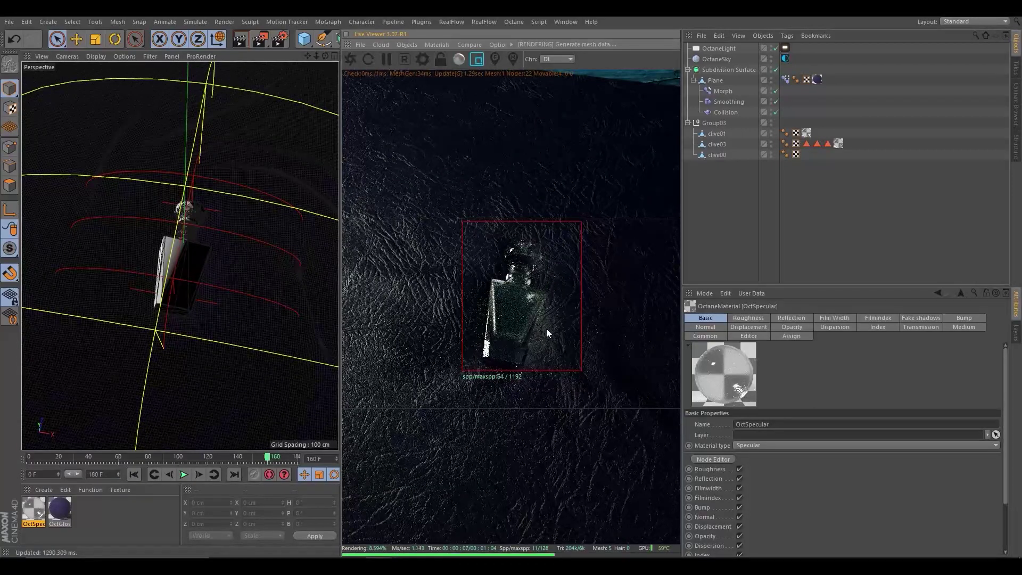
drag(541, 249, 495, 330)
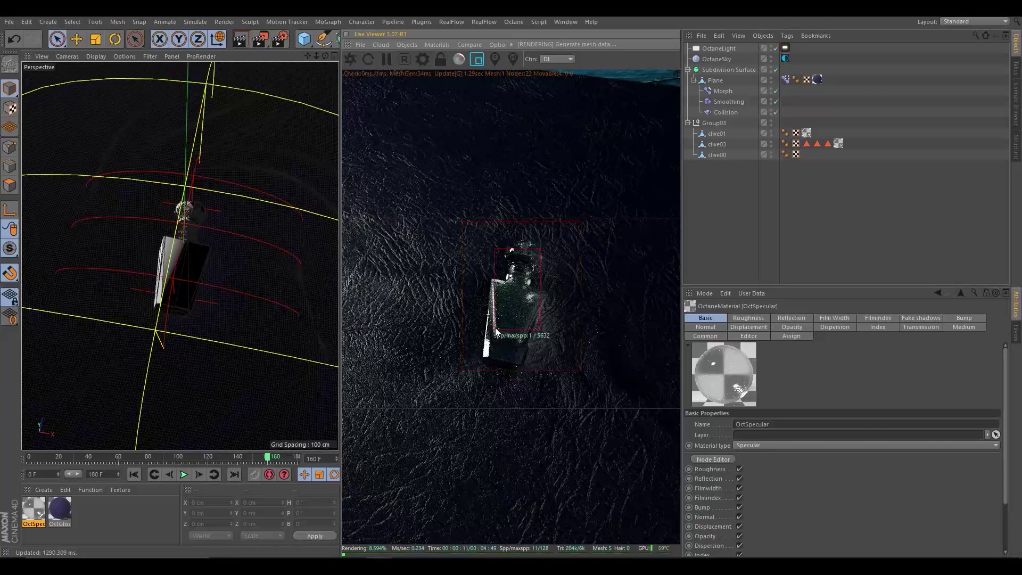
drag(534, 278, 452, 377)
drag(569, 236, 463, 334)
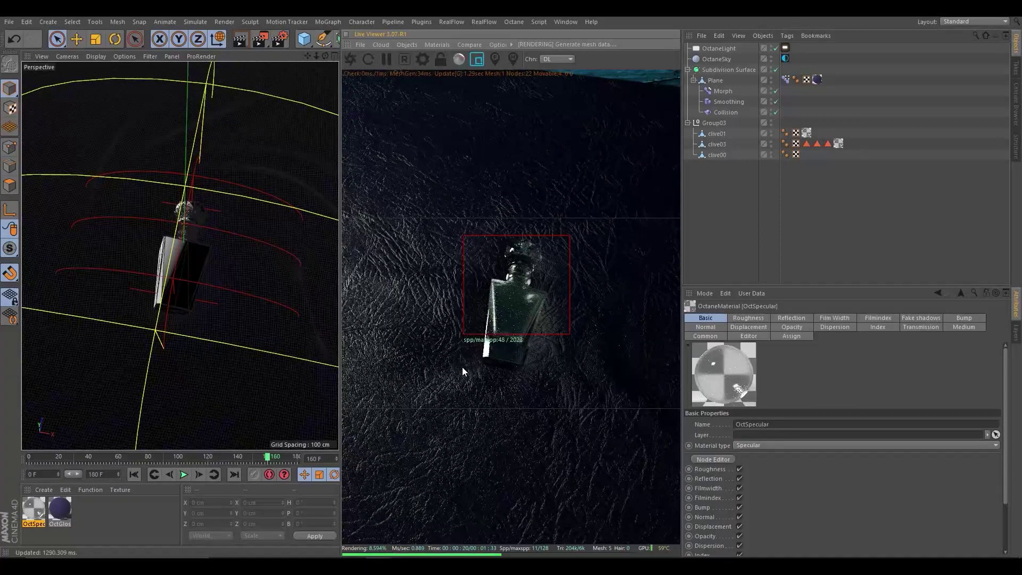
click(477, 59)
click(213, 458)
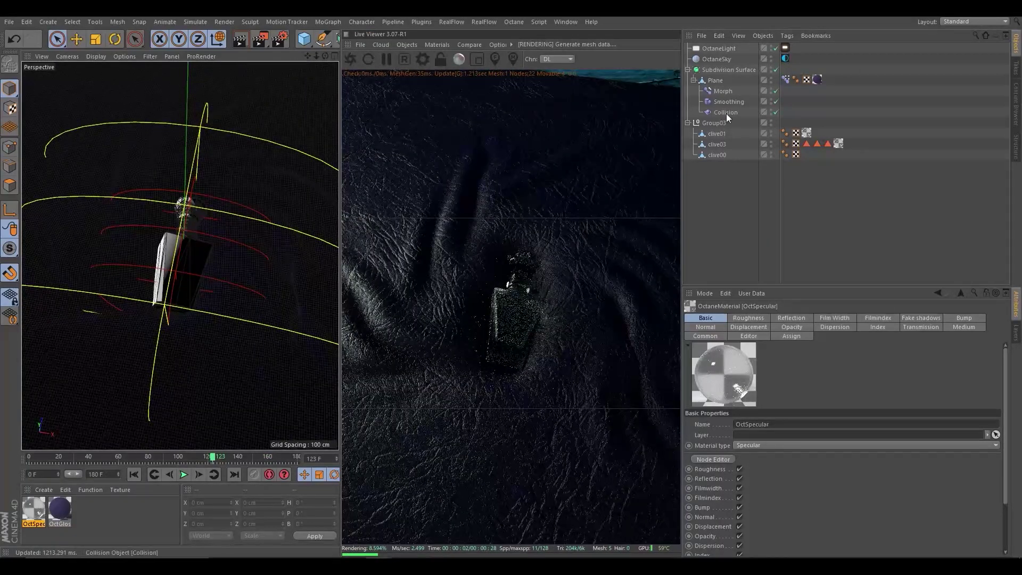
key(Delete)
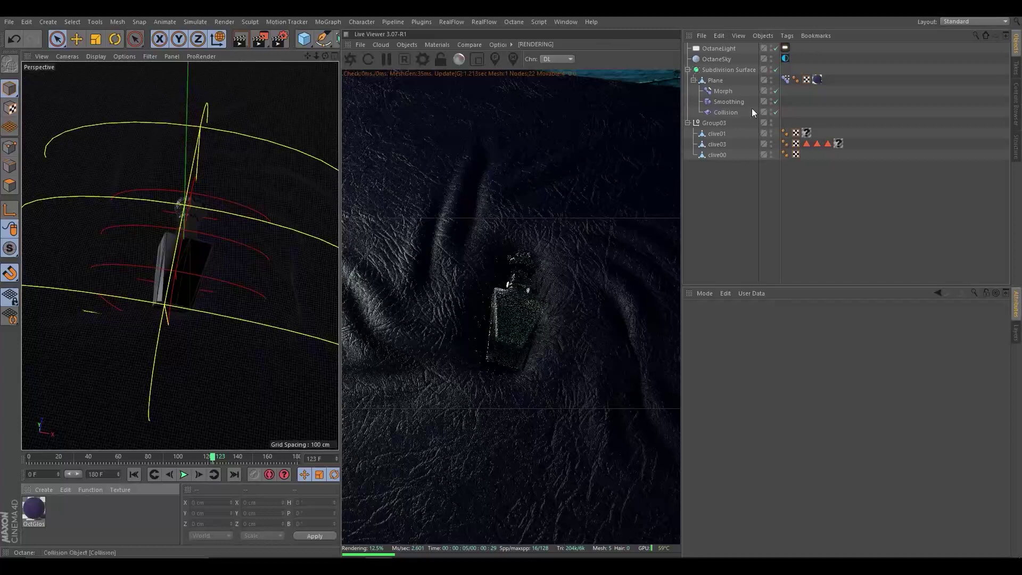
Create an Octane Glossy material and apply it to clive01 and clive03
click(437, 44)
click(456, 104)
drag(35, 509, 716, 133)
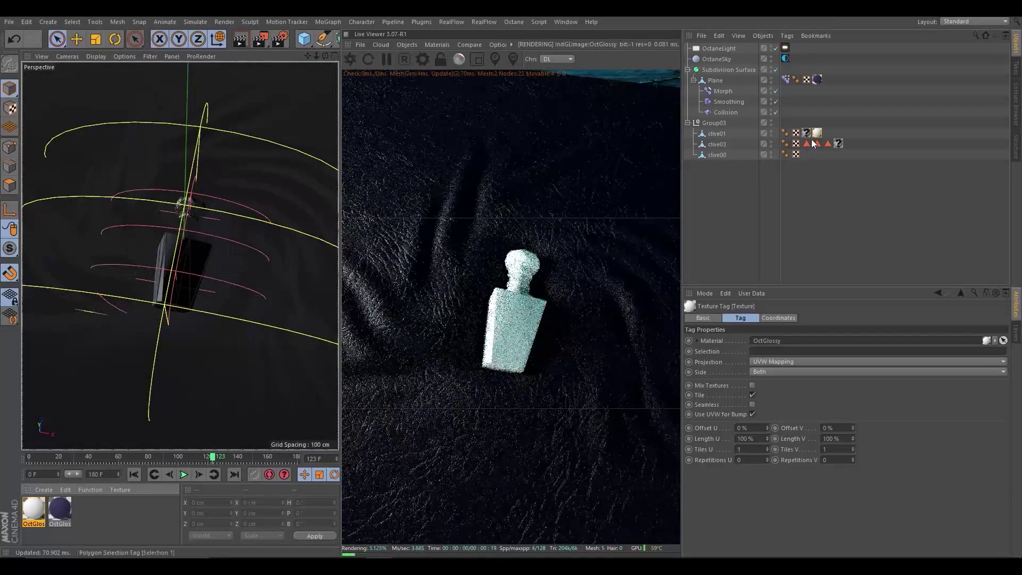
drag(817, 133, 849, 143)
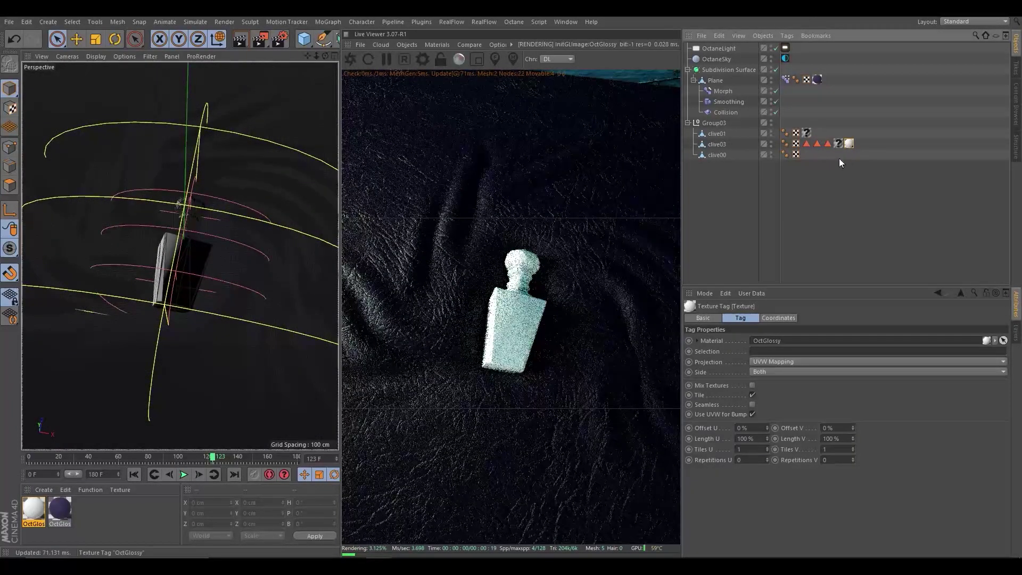
click(185, 293)
click(44, 517)
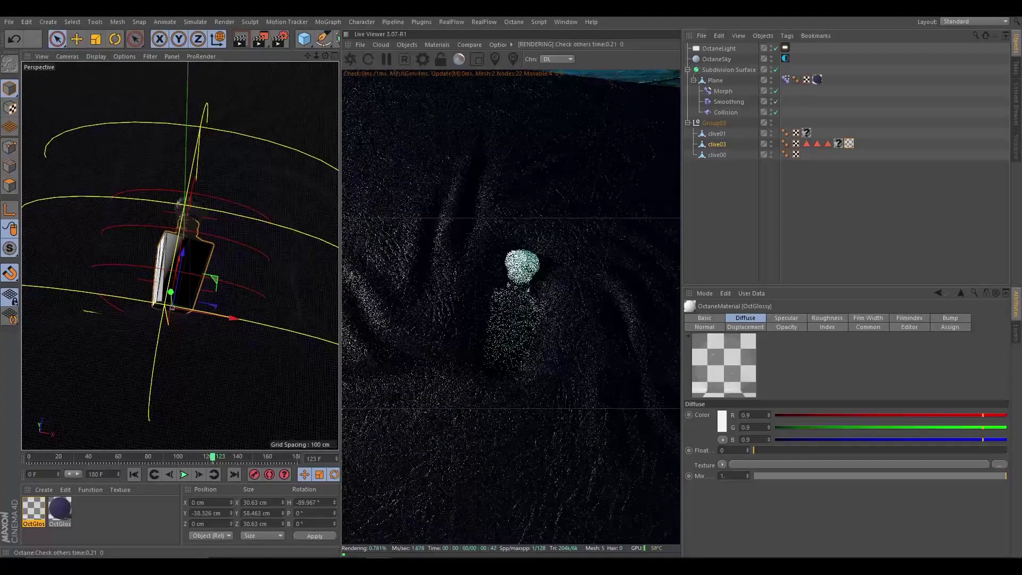
Check the bottle with a region render, then remove clive03's glossy material tag
click(474, 65)
drag(552, 263, 487, 381)
drag(548, 251, 462, 392)
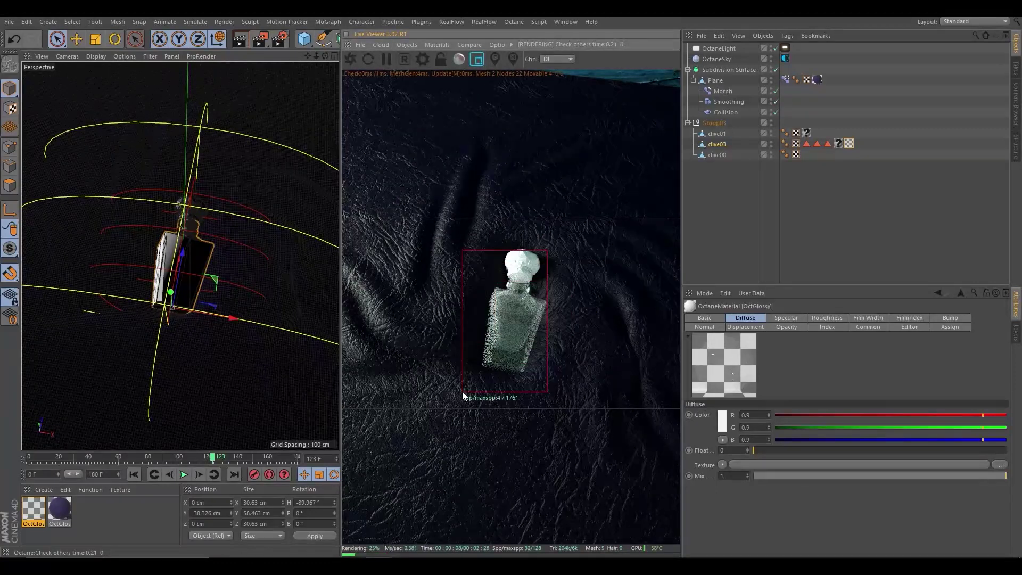
click(477, 60)
click(850, 144)
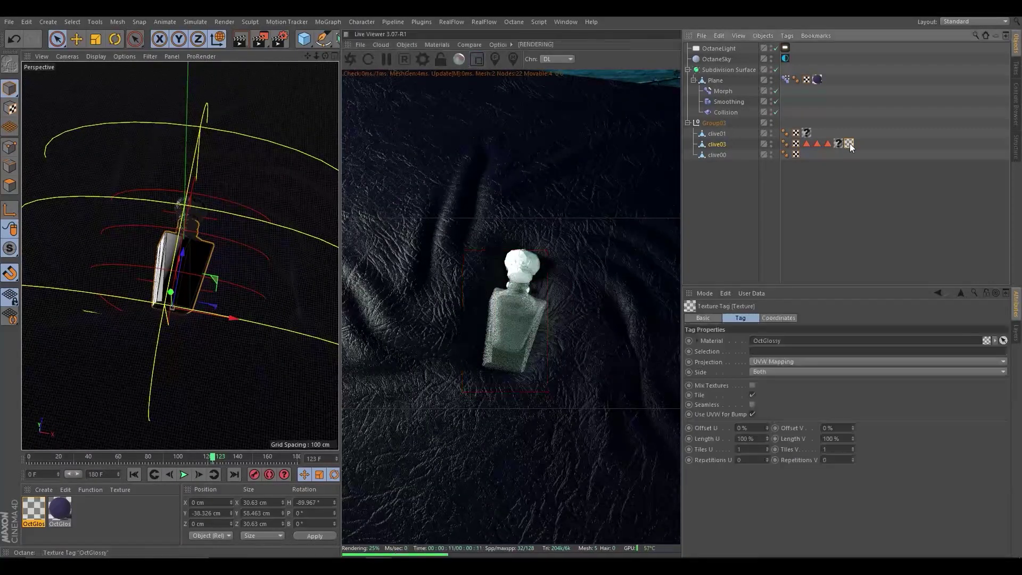
key(Delete)
Create another OctGlossy material and apply it to Group03, clive01, clive03 and clive00
click(437, 44)
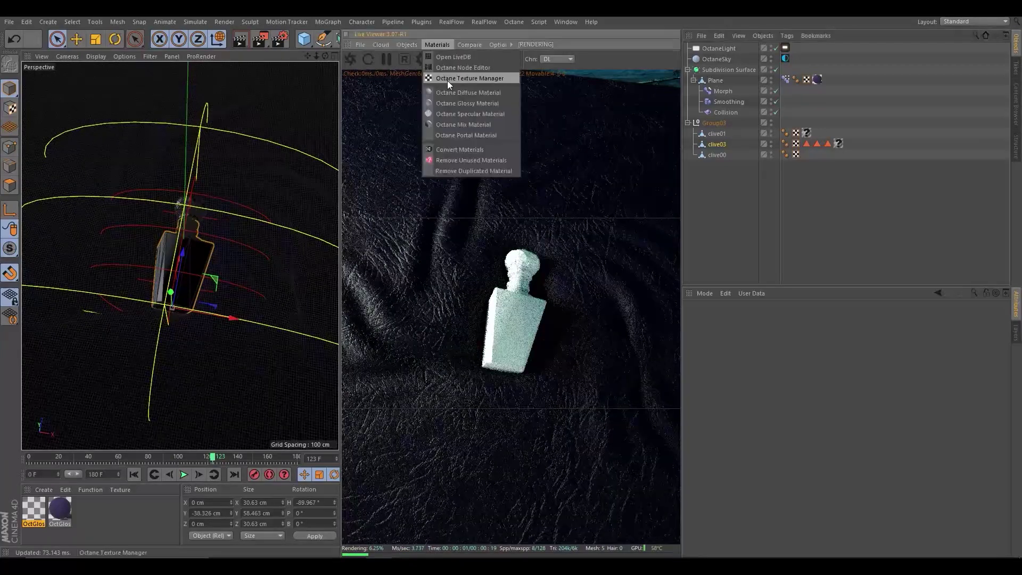
click(452, 105)
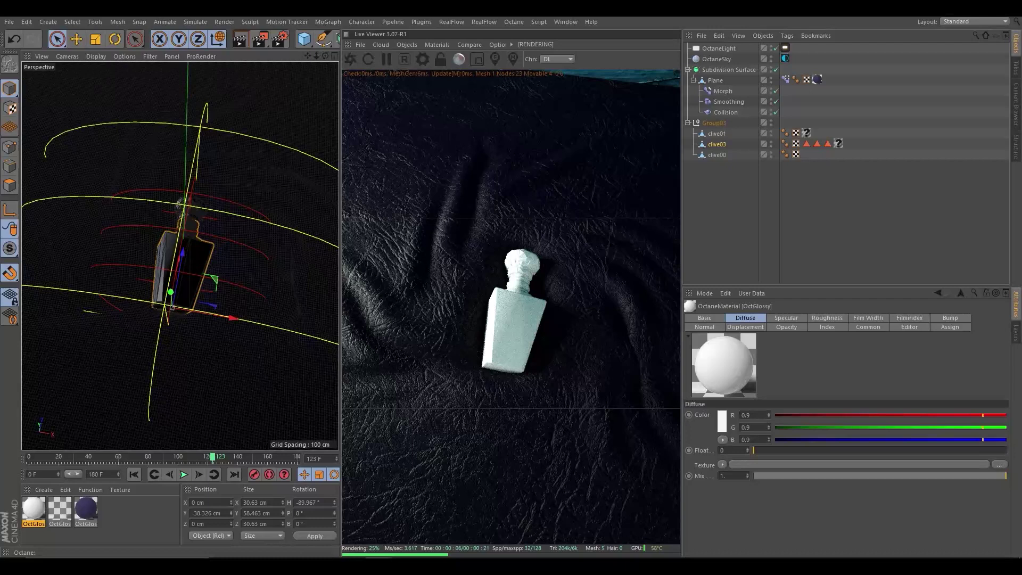
click(34, 508)
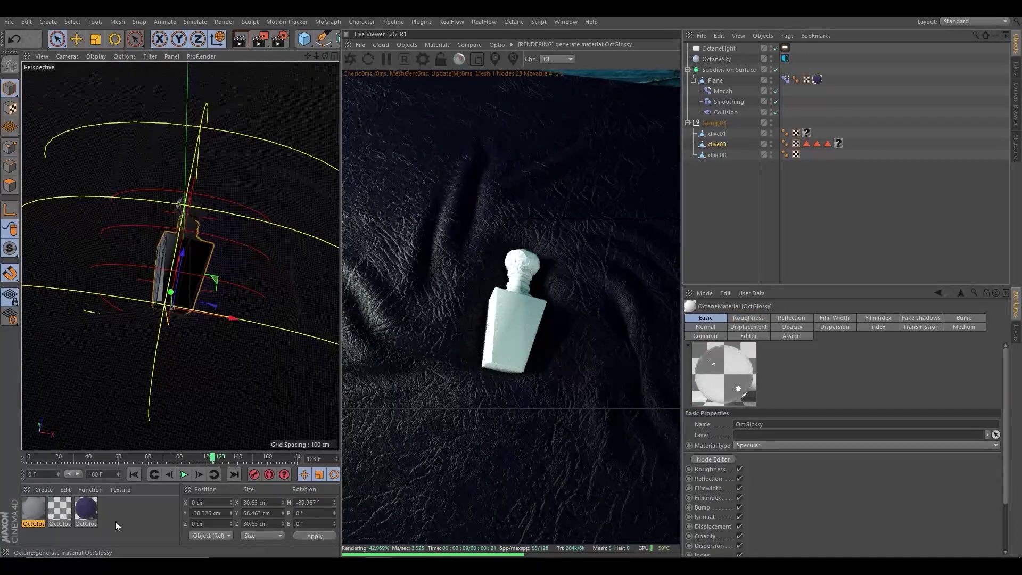
drag(33, 511, 713, 123)
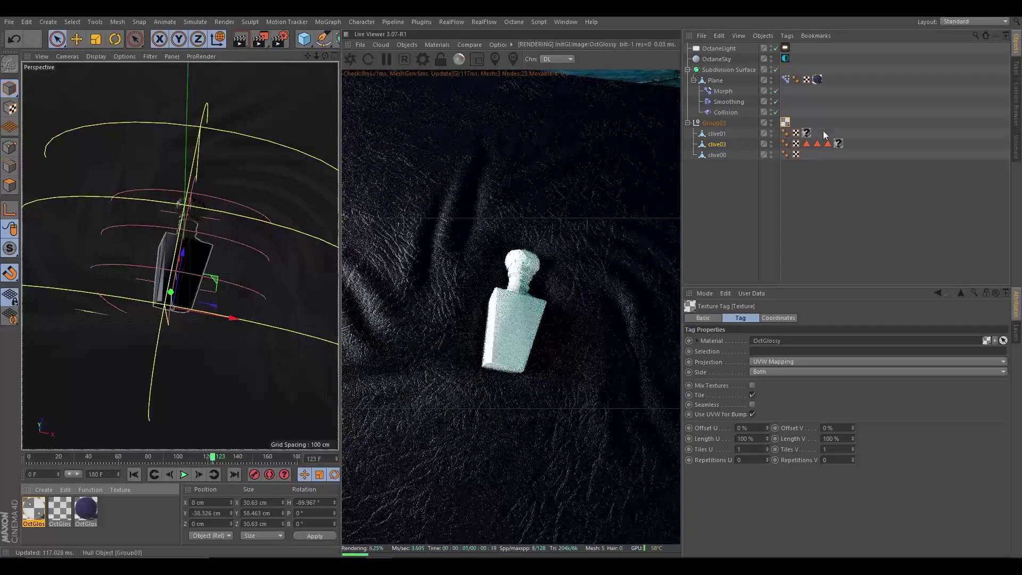
mouse_move(811, 133)
mouse_down()
mouse_move(841, 141)
mouse_move(847, 156)
mouse_up()
click(767, 176)
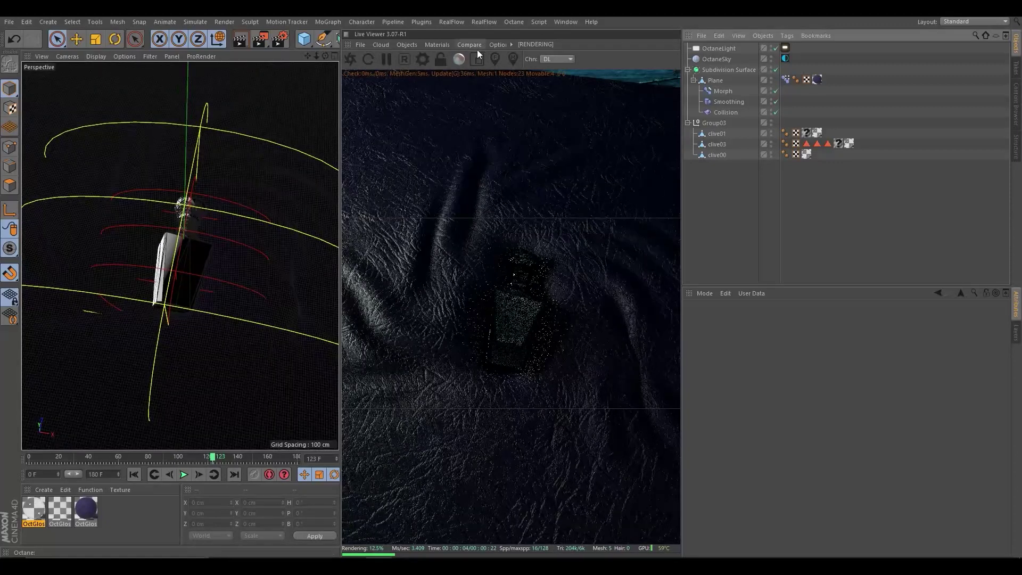
Add an Octane light, raise it to about 524 cm and tilt it to about -57°
click(409, 46)
click(416, 124)
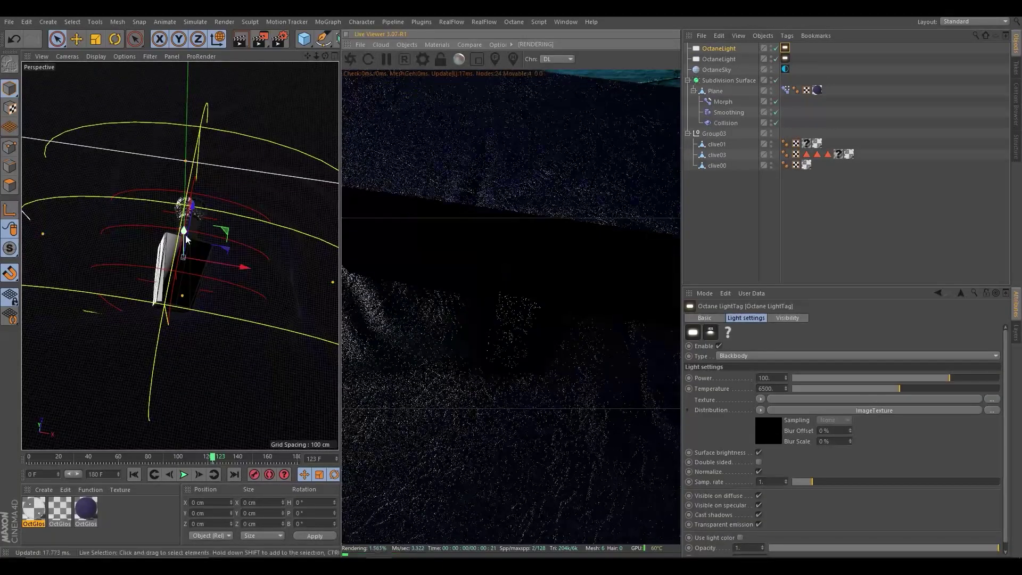
drag(185, 234, 183, 104)
middle_click(238, 343)
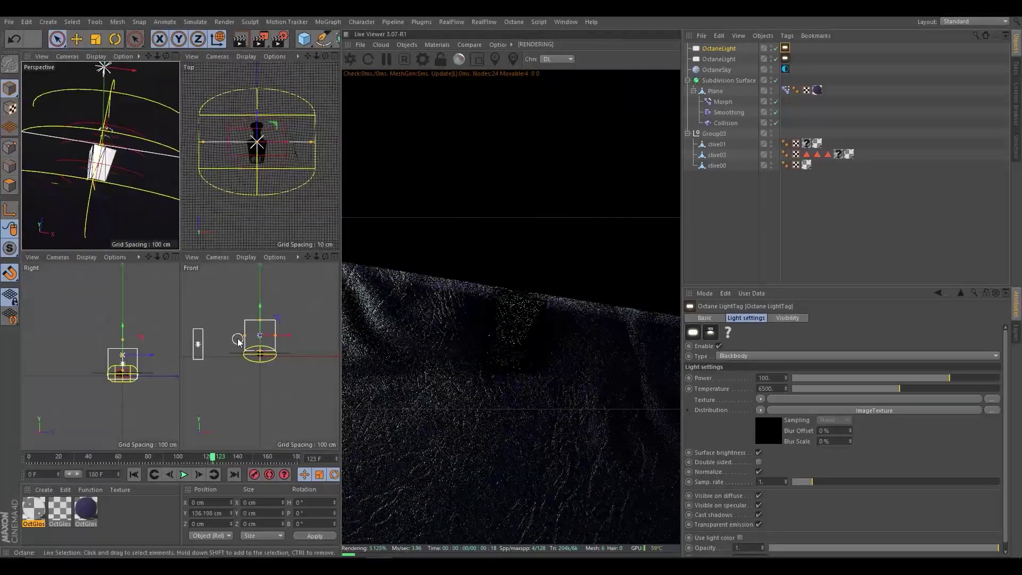
scroll(314, 147, down, 5)
scroll(256, 298, down, 3)
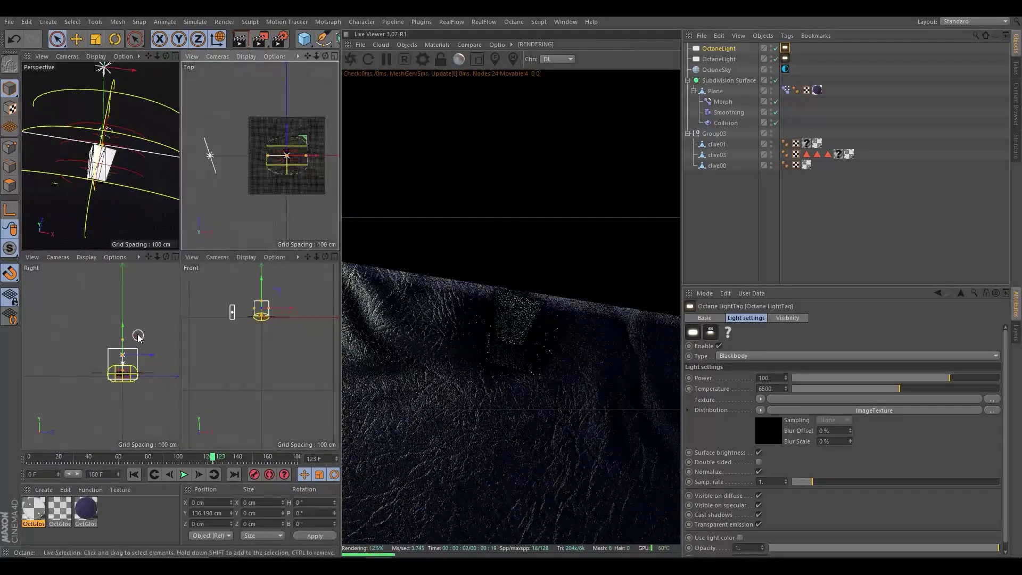
mouse_move(137, 334)
mouse_down()
mouse_move(152, 273)
mouse_move(143, 296)
mouse_up()
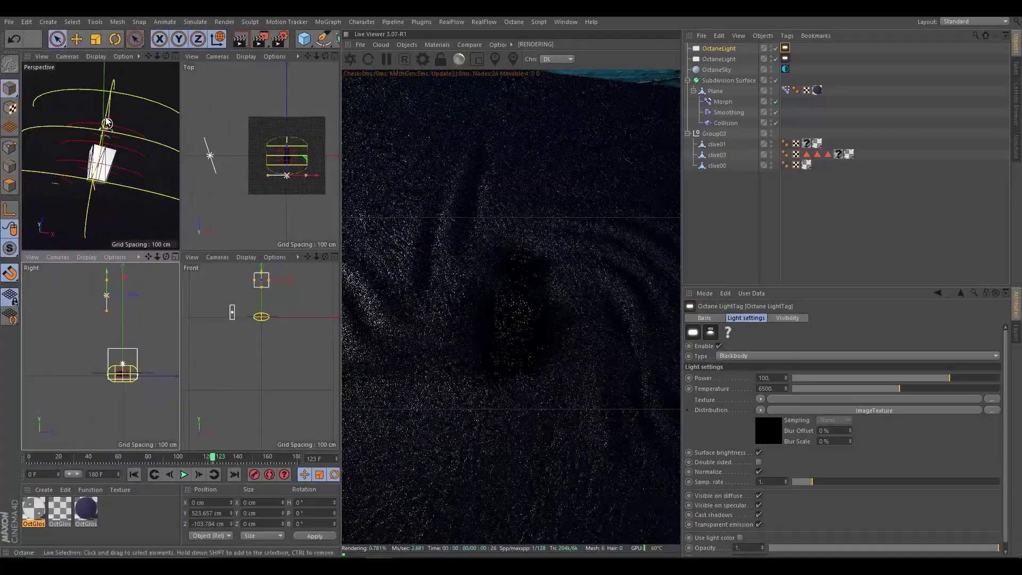
key(r)
drag(124, 332, 132, 313)
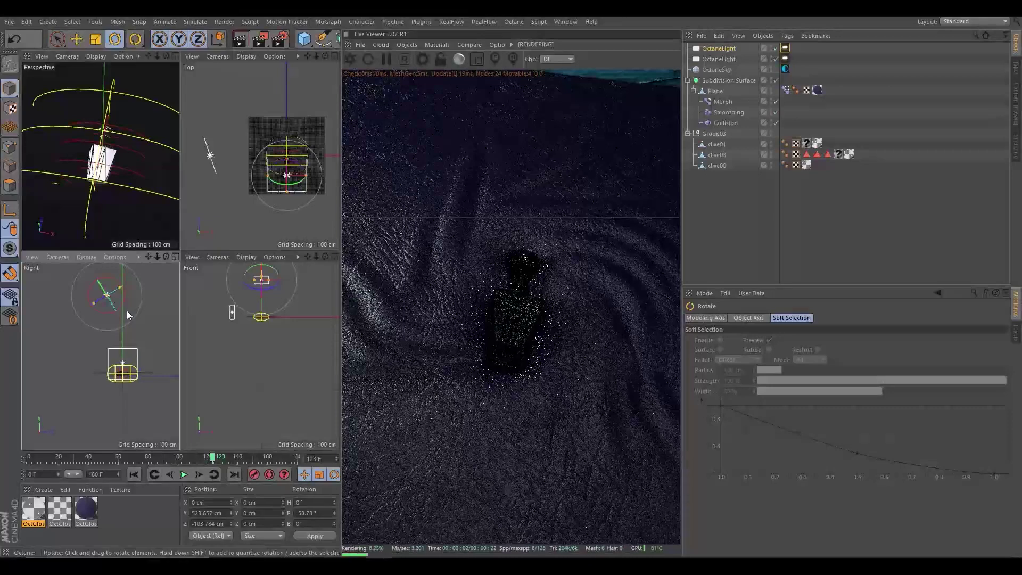
Give the first light a warmer 4649 K temperature and low power, checking a region render
click(785, 59)
mouse_move(868, 388)
mouse_down()
mouse_move(834, 393)
mouse_move(866, 388)
mouse_up()
click(906, 378)
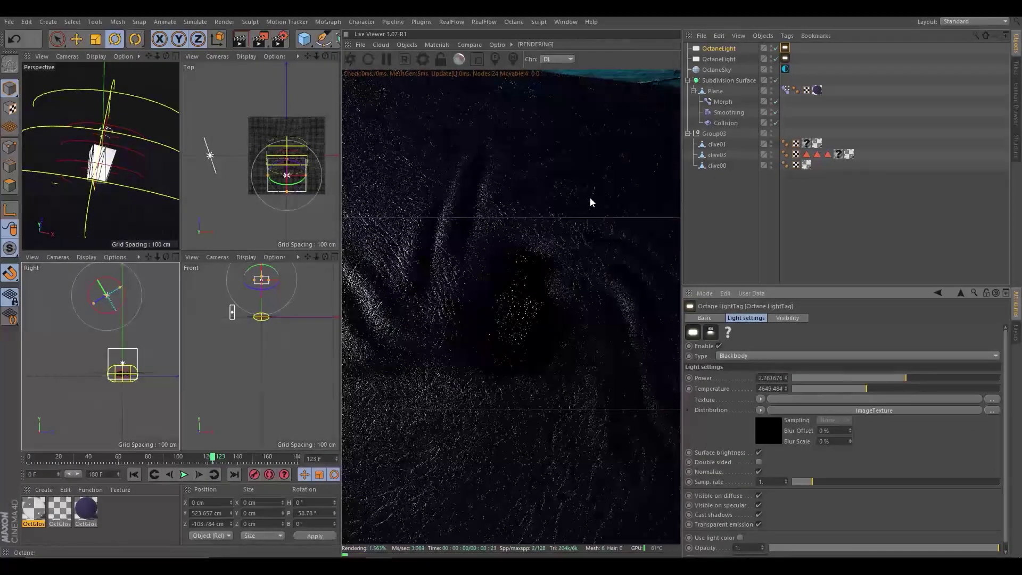
click(479, 65)
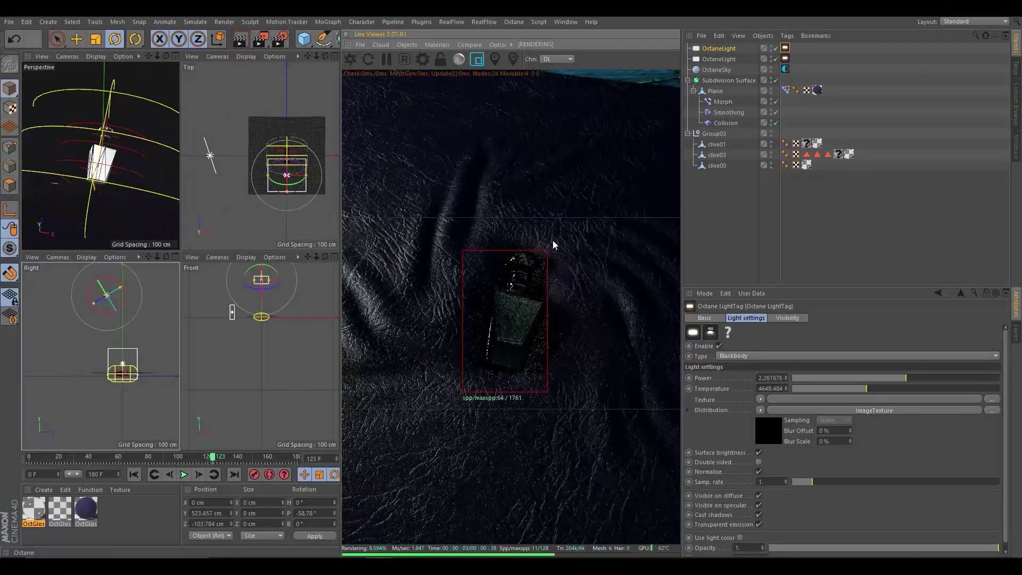
drag(530, 243, 450, 372)
click(719, 58)
Raise the second Octane light to about 218 cm and tilt it to about -26°
click(477, 59)
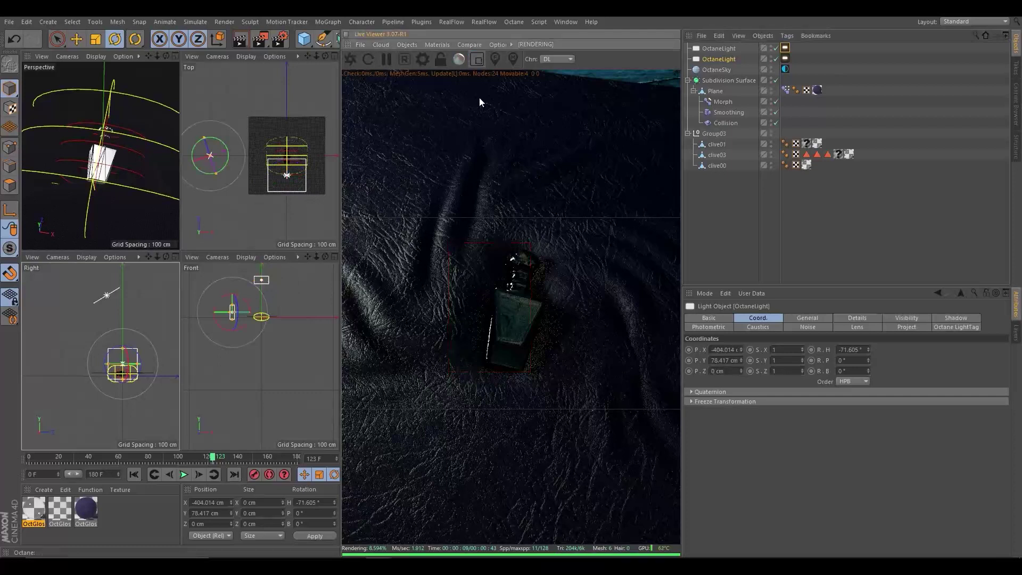
click(57, 39)
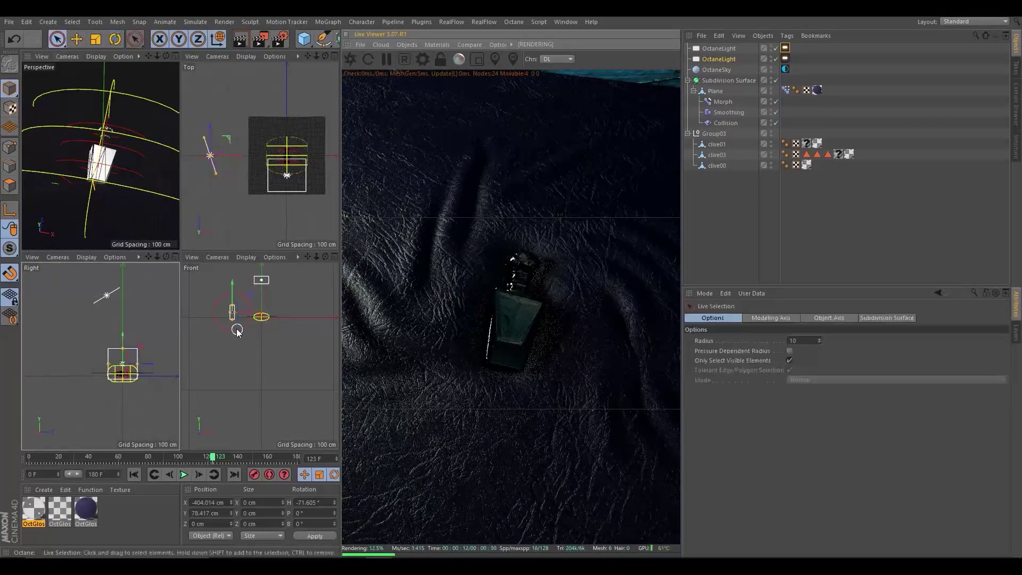
drag(232, 297, 231, 287)
key(r)
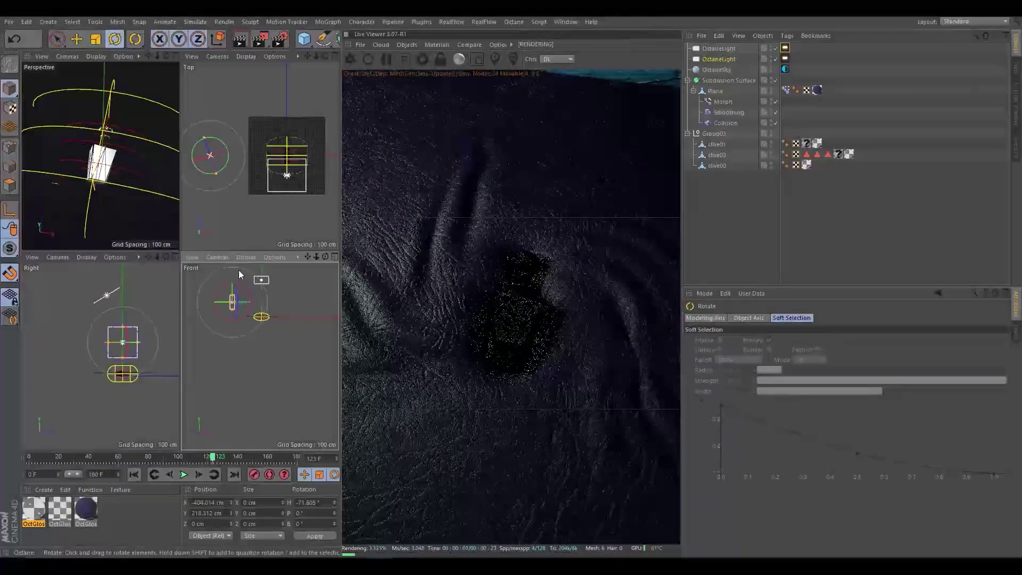
drag(214, 170, 218, 156)
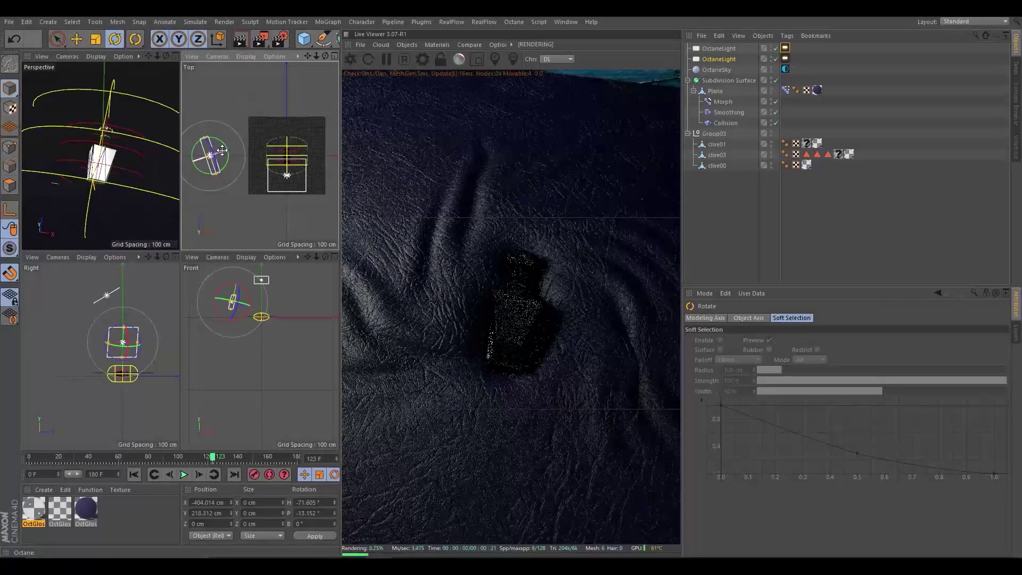
drag(222, 150, 235, 141)
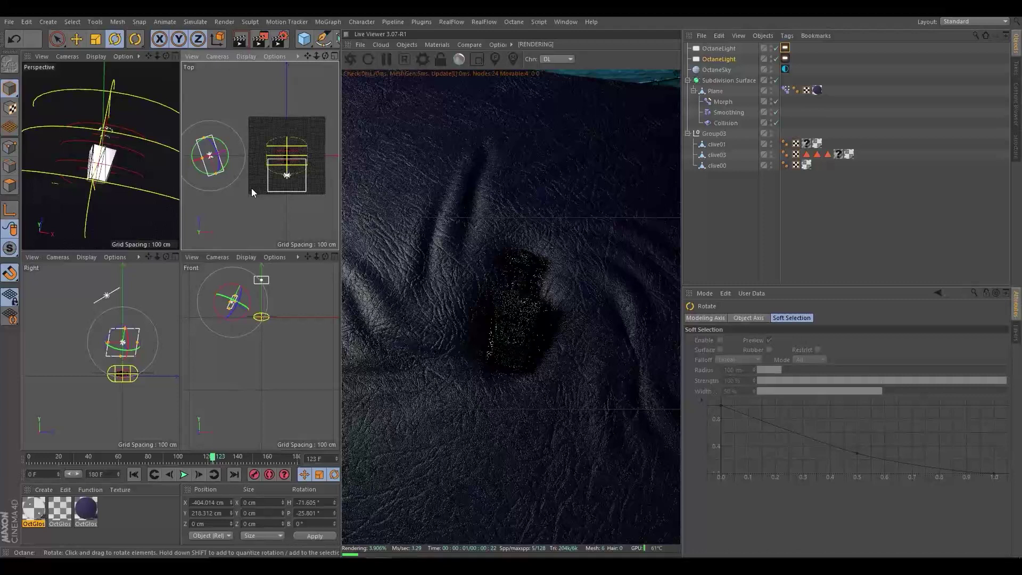
Clear the sky environment texture and load BackLight_8K_26 instead
click(785, 69)
click(731, 358)
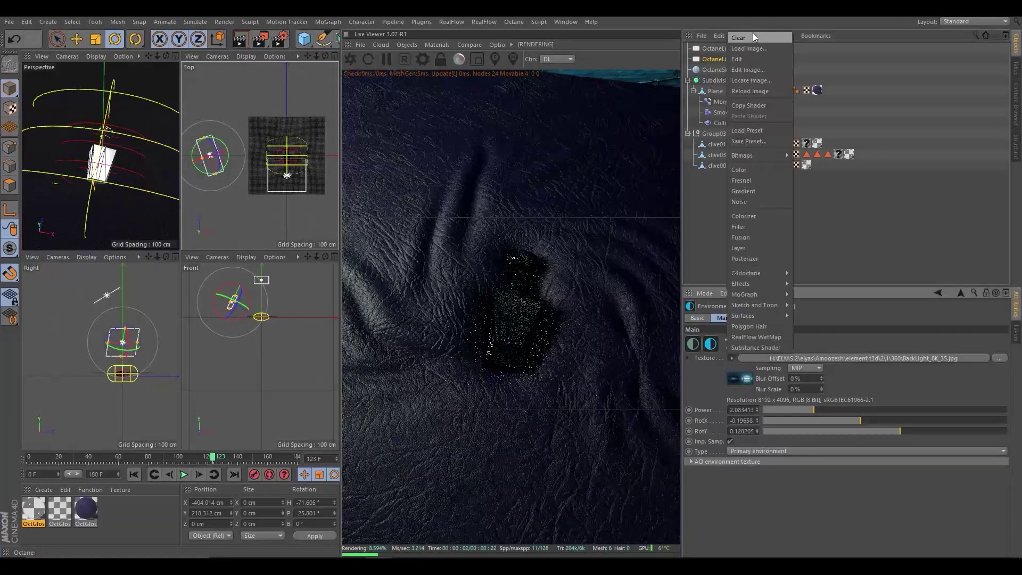
click(753, 36)
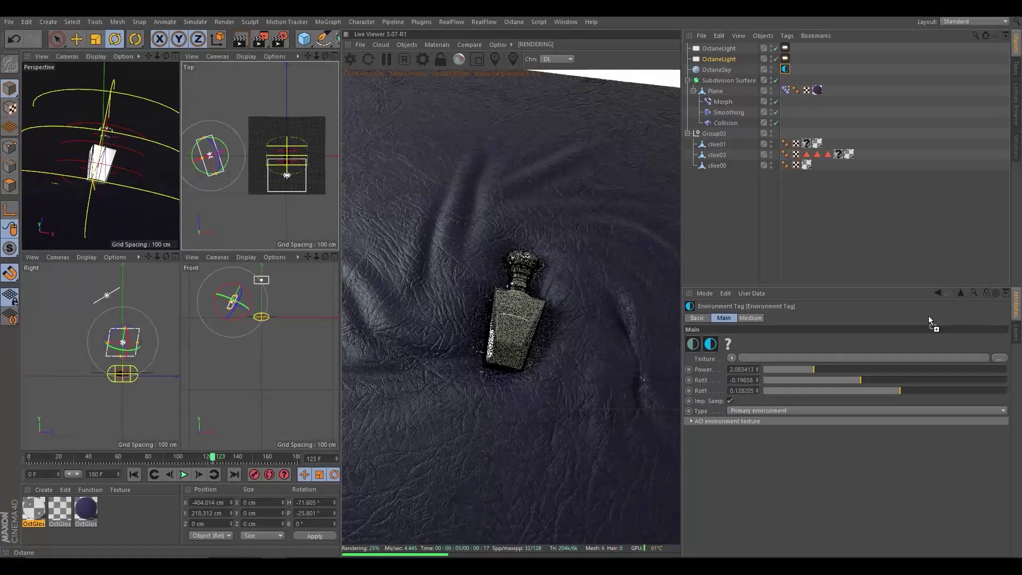
drag(755, 361, 756, 359)
click(570, 322)
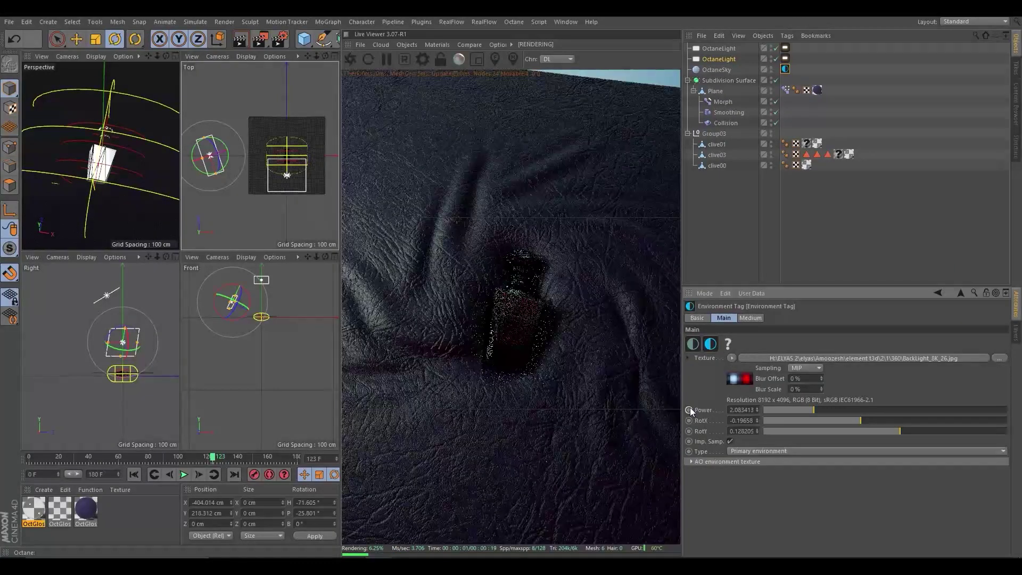
Test-render regions over the bottle's body and top
click(477, 59)
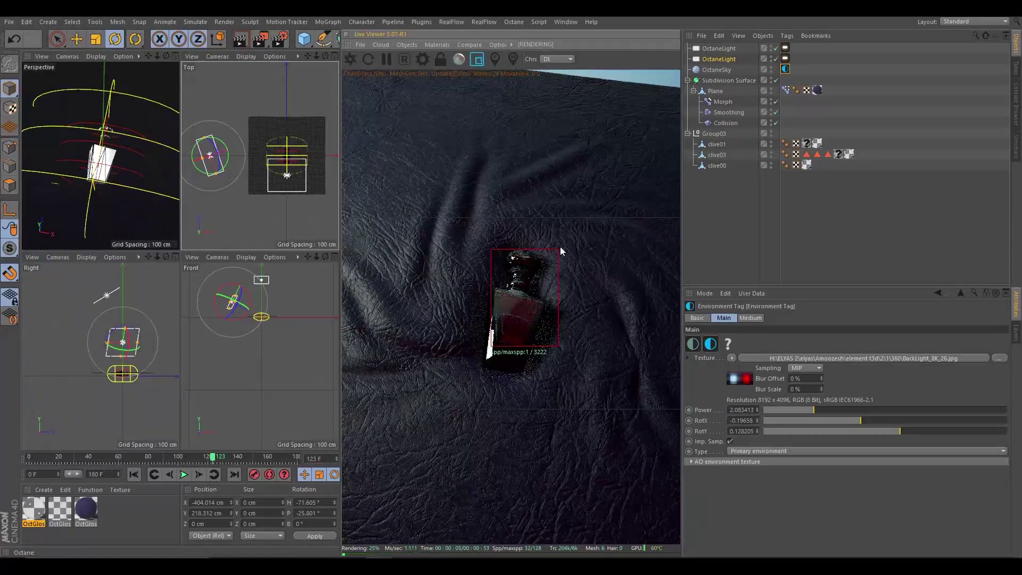
drag(548, 262, 471, 385)
drag(553, 230, 454, 334)
drag(550, 297, 505, 367)
drag(588, 203, 474, 287)
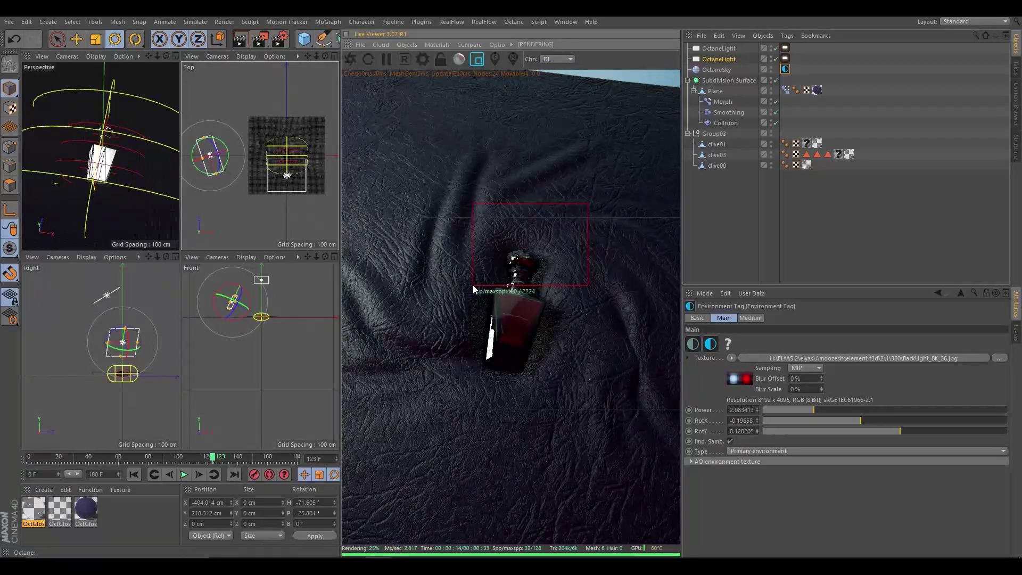
click(477, 59)
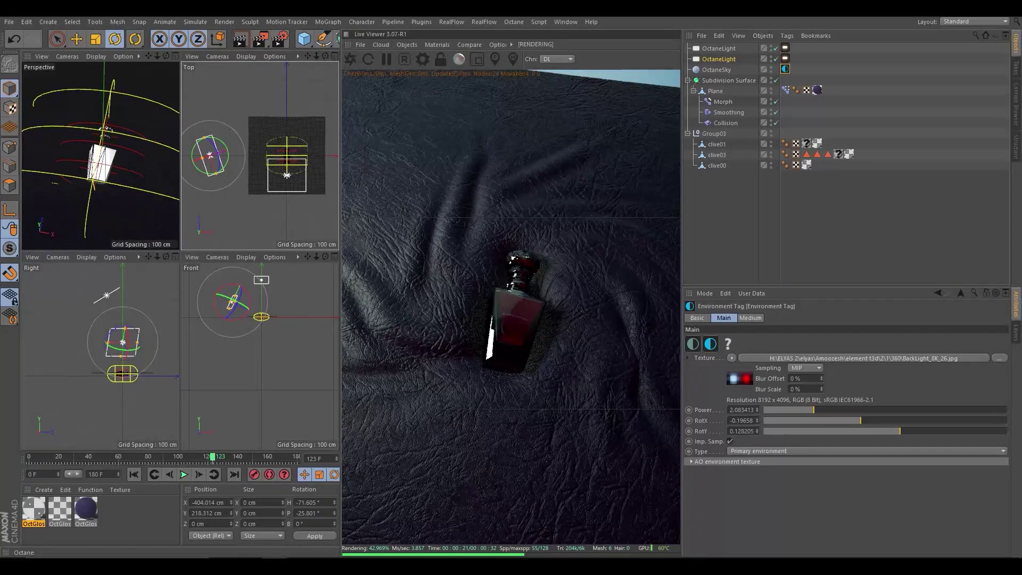
Switch the environment image to BackLight_8K_44 and orbit around the bottle
drag(747, 382, 745, 379)
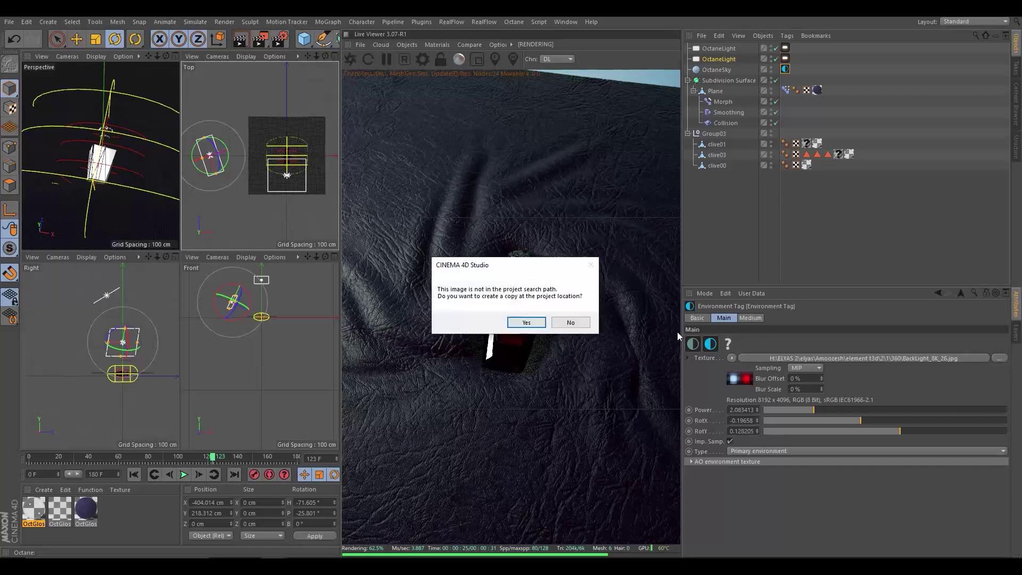
click(569, 322)
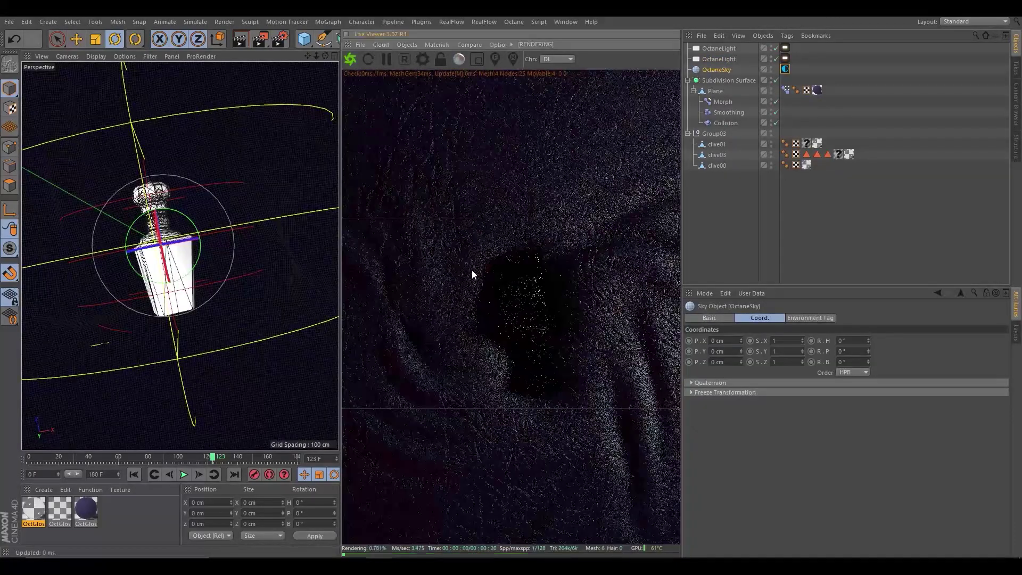
mouse_move(471, 270)
mouse_down()
mouse_move(499, 304)
mouse_move(554, 305)
mouse_up()
mouse_move(226, 305)
alt+mouse_down()
mouse_move(318, 272)
mouse_move(196, 308)
mouse_move(196, 292)
alt+mouse_up()
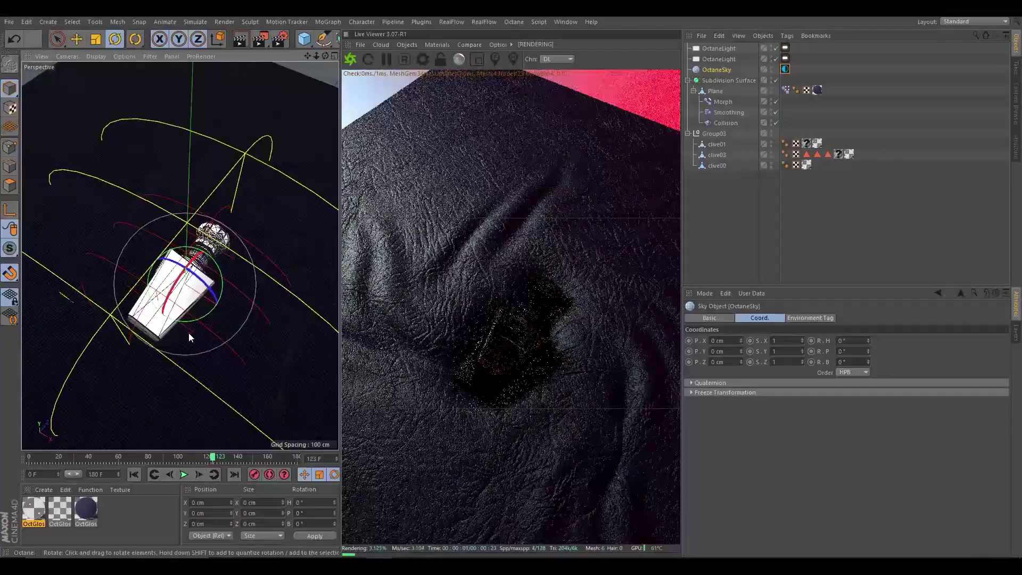
Raise the sky environment power to about 18.18, check a bottle region render, and orbit the view
click(810, 318)
drag(983, 410, 1007, 410)
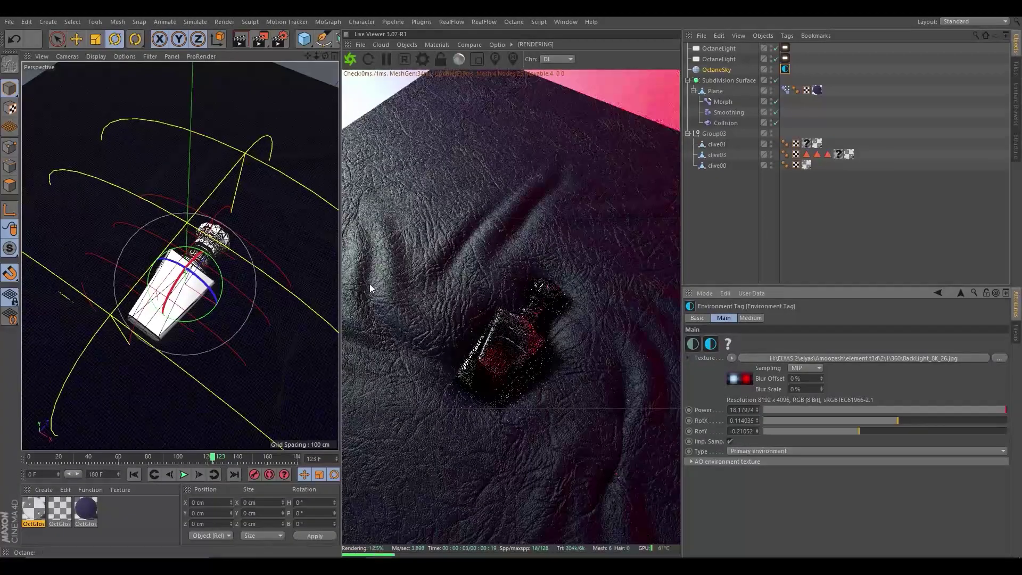
click(475, 60)
drag(557, 286, 428, 451)
drag(554, 344, 499, 393)
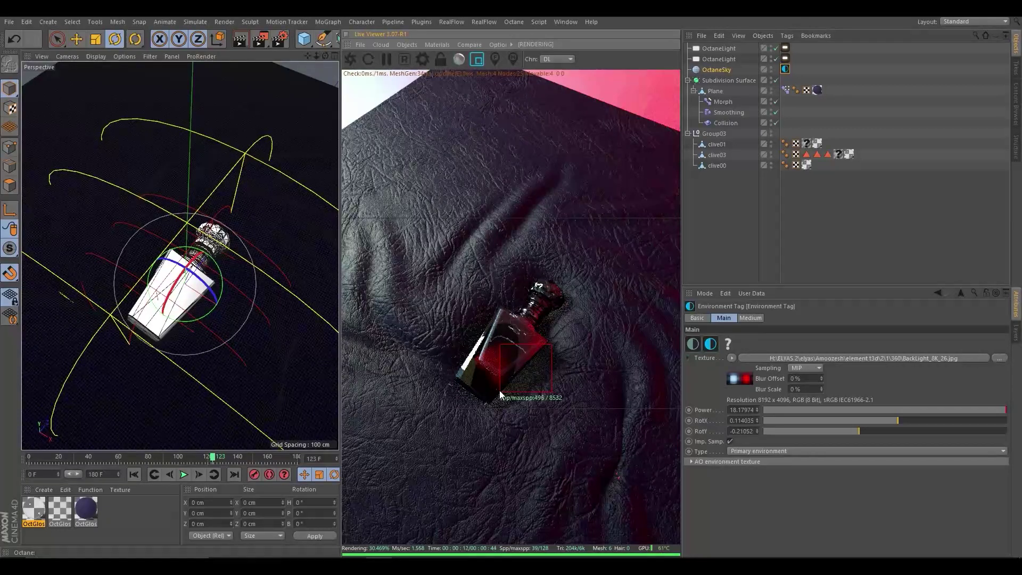
click(477, 59)
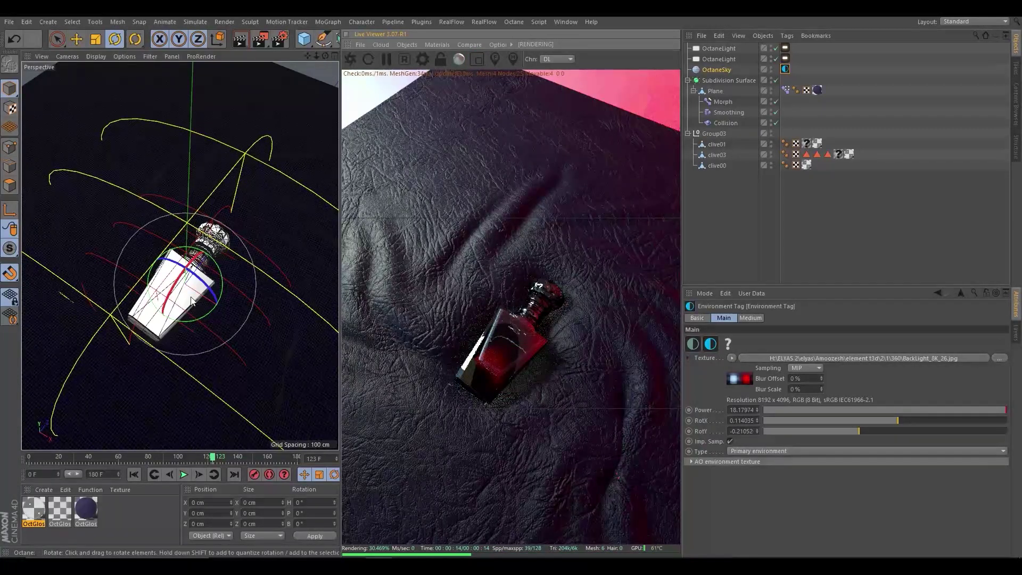
alt+drag(192, 288, 223, 324)
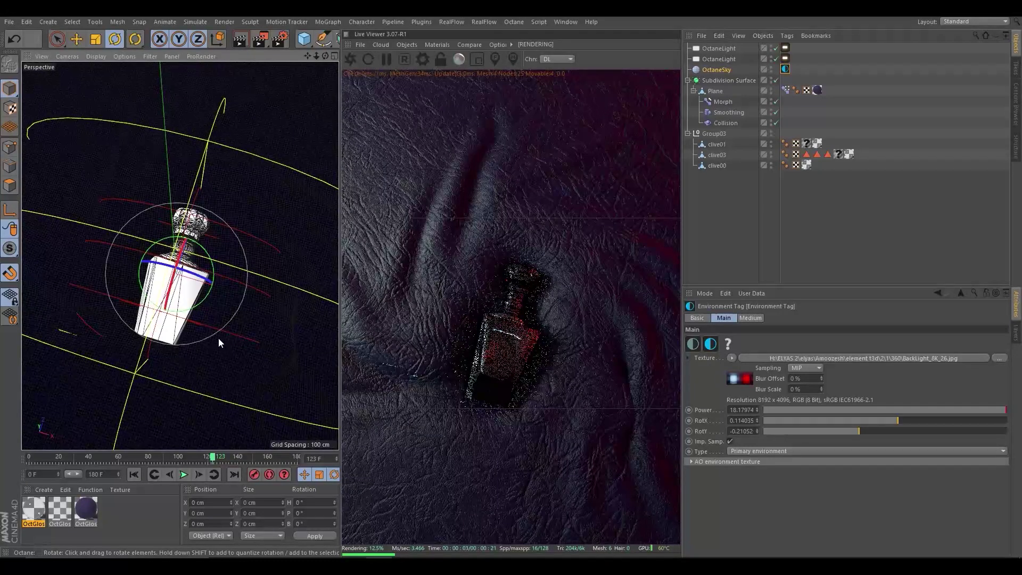
alt+drag(220, 329, 213, 335)
Open the OctGlossy material's Index settings and raise its refractive index with the slider
click(41, 514)
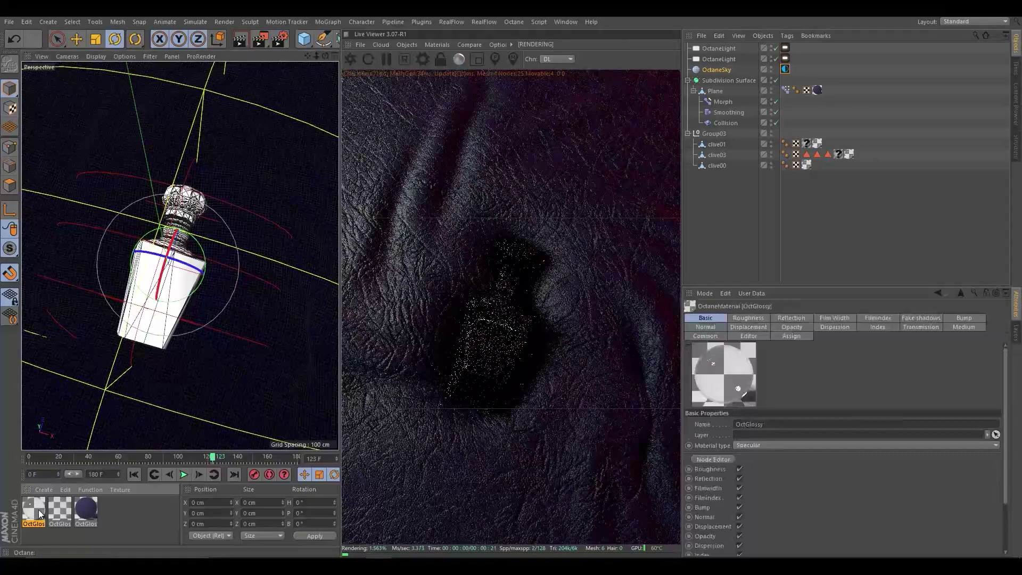
double_click(41, 514)
drag(263, 75, 115, 98)
click(40, 326)
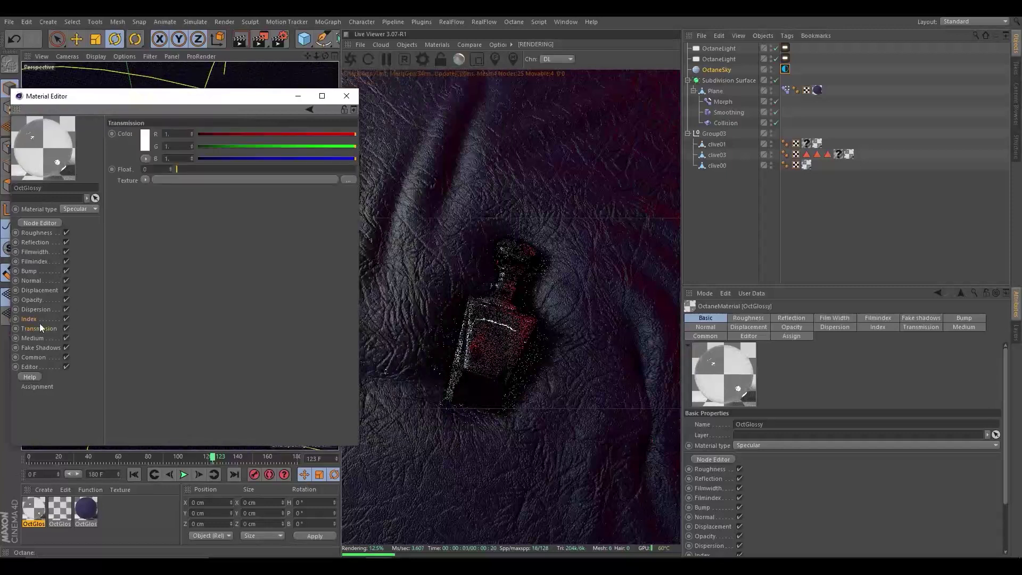
click(28, 319)
drag(230, 133, 271, 133)
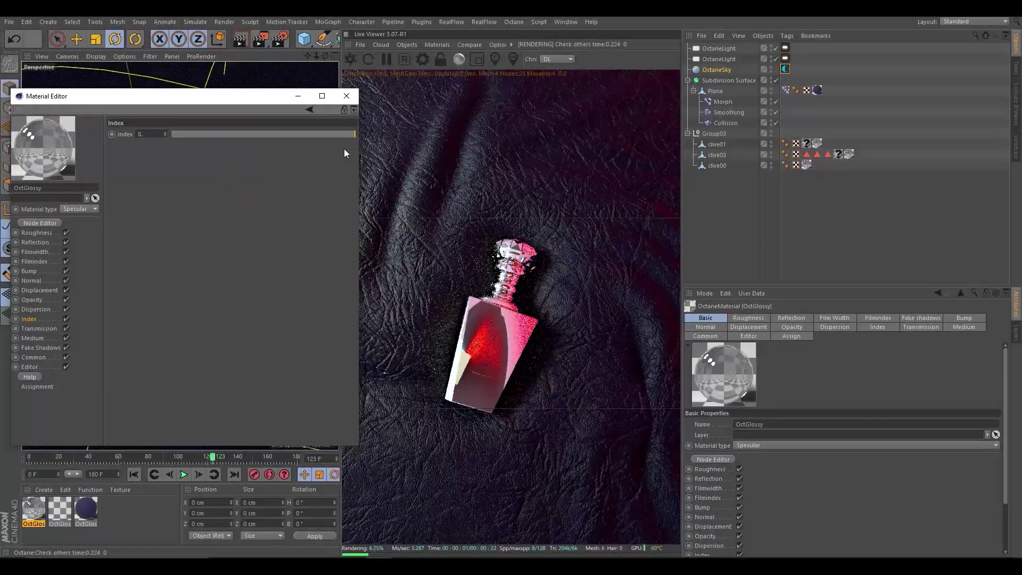
click(347, 96)
At frame 54, reopen OctGlossy and set its refractive index to the maximum of 8
drag(213, 456, 109, 456)
scroll(163, 314, down, 5)
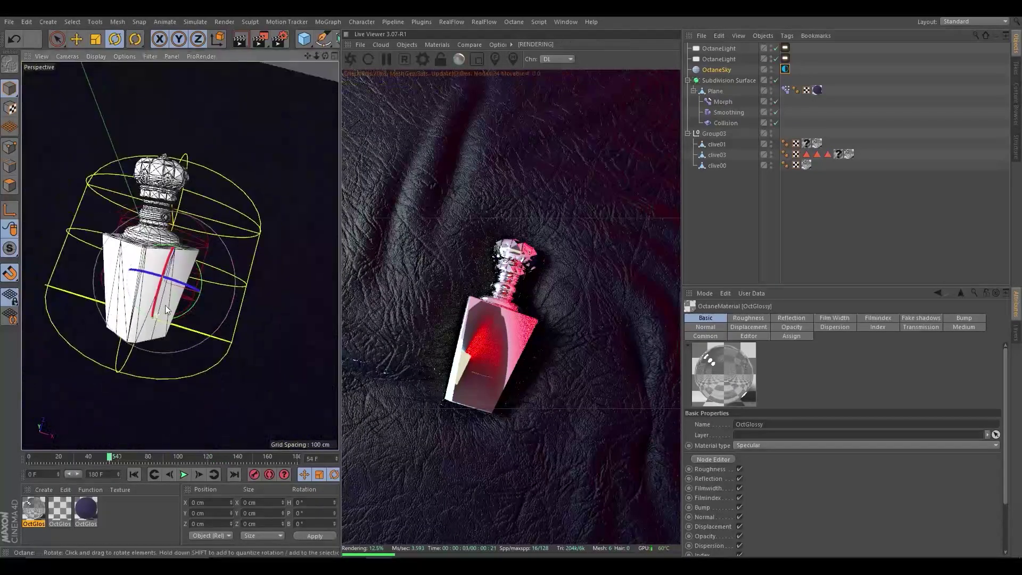
double_click(36, 506)
mouse_move(200, 132)
mouse_down()
mouse_move(180, 132)
mouse_move(316, 132)
mouse_move(450, 194)
mouse_up()
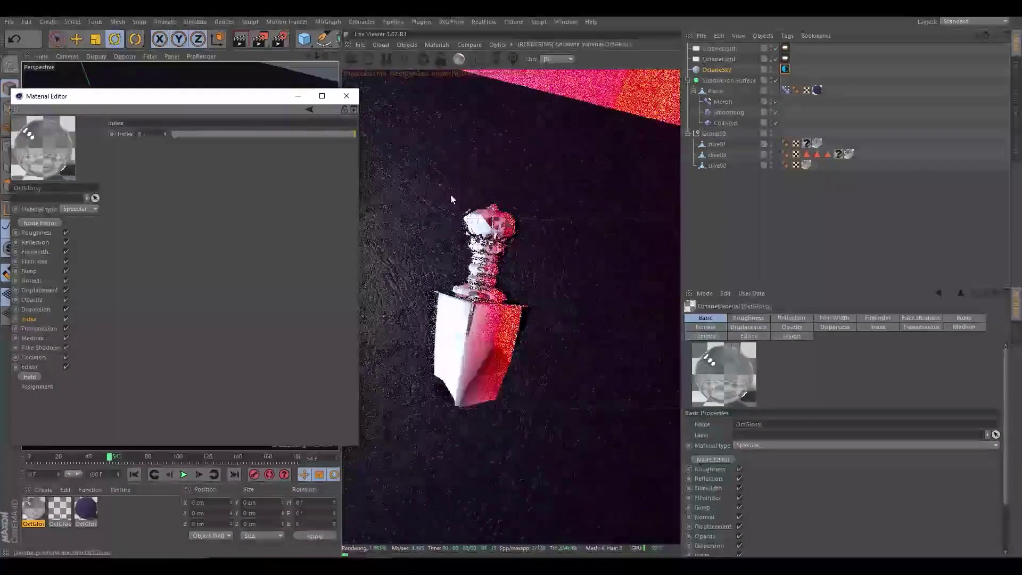
click(785, 69)
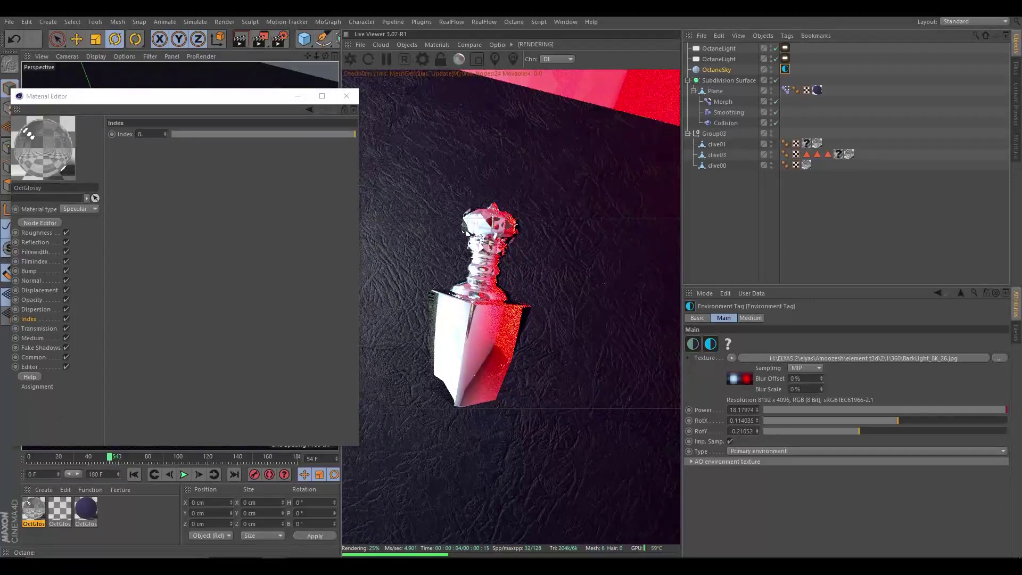
Try BackLight_8K_01, 19 and 20 as the sky image, declining the copy-to-project prompt
click(563, 322)
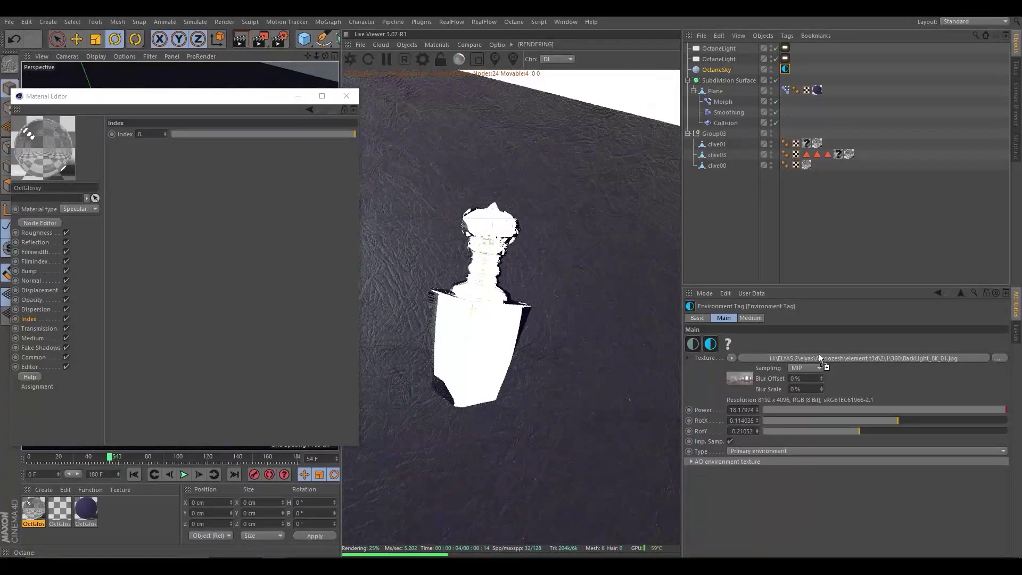
drag(733, 380, 737, 379)
click(568, 322)
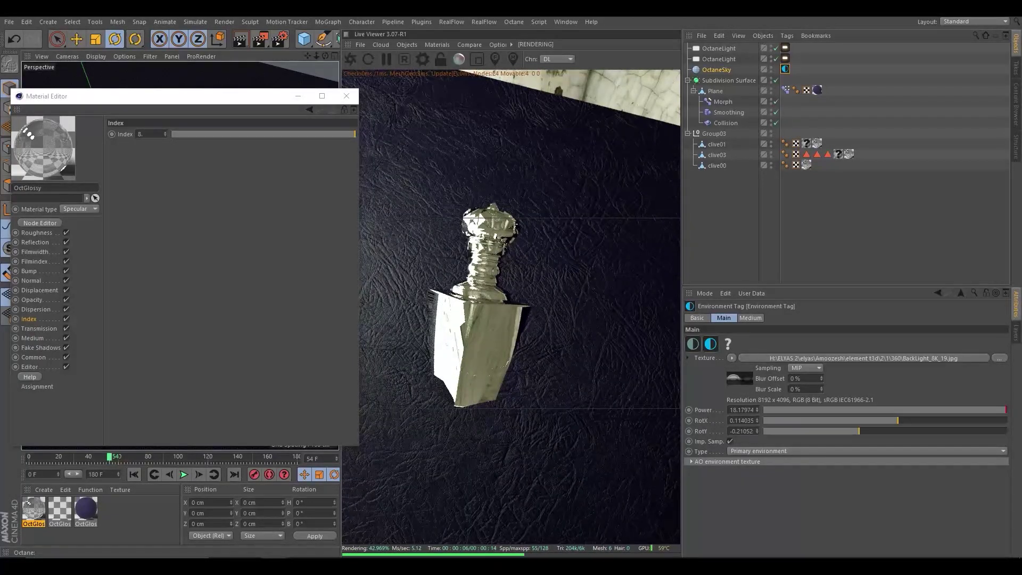
drag(746, 382, 746, 382)
click(583, 321)
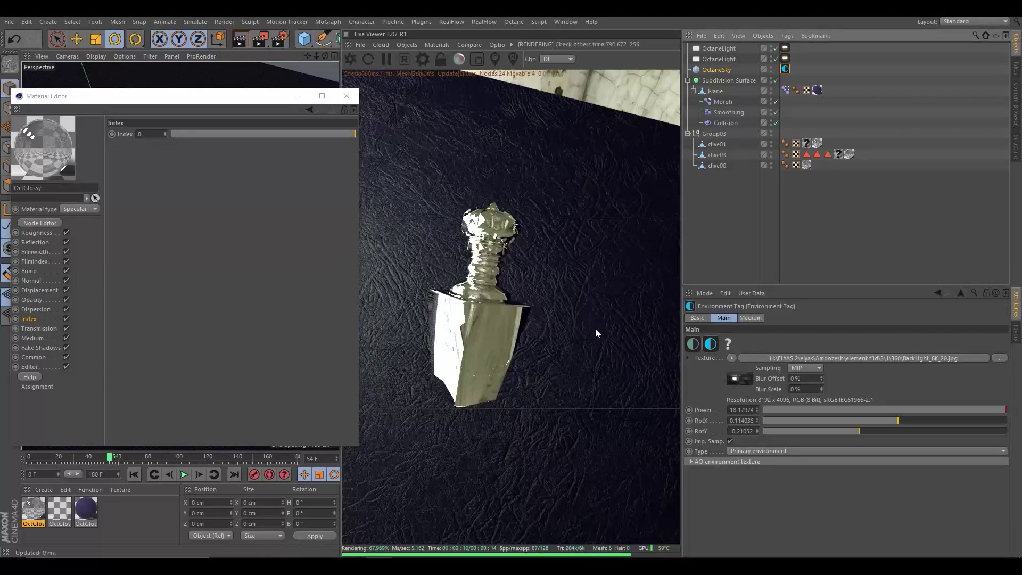
Adjust the sky's X rotation and settle on BackLight_8K_26 as the environment image
click(859, 420)
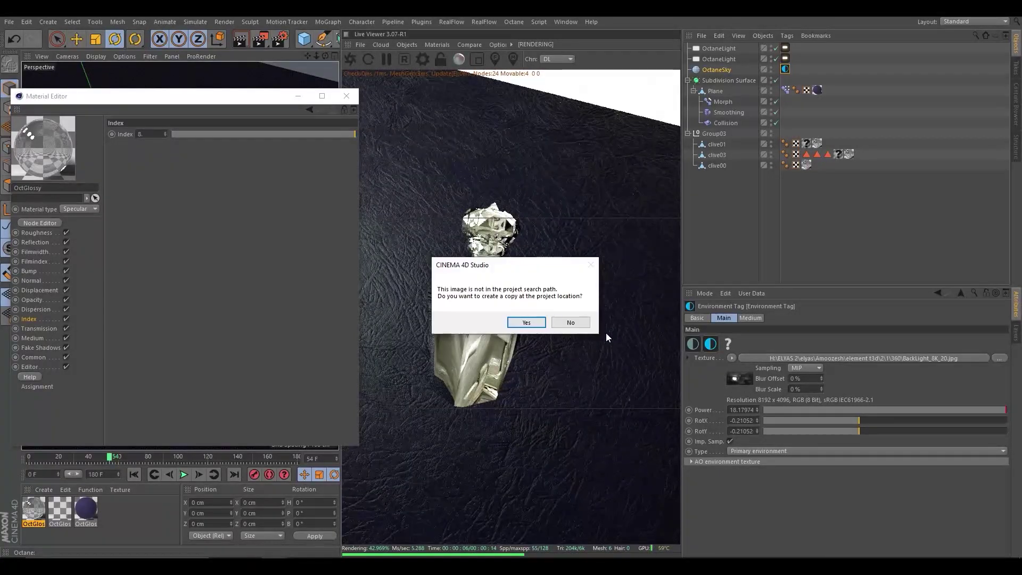
click(568, 321)
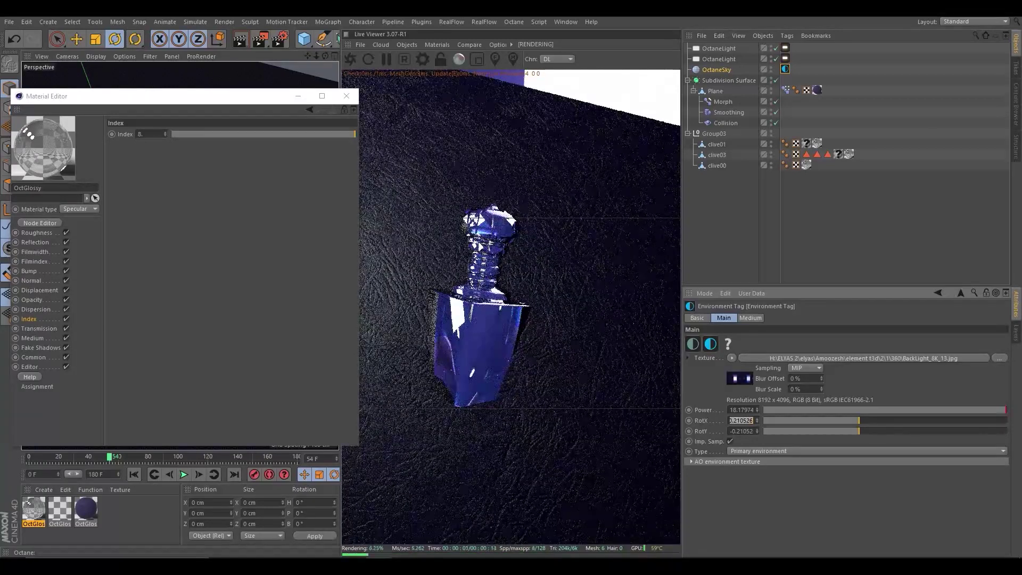
key(Return)
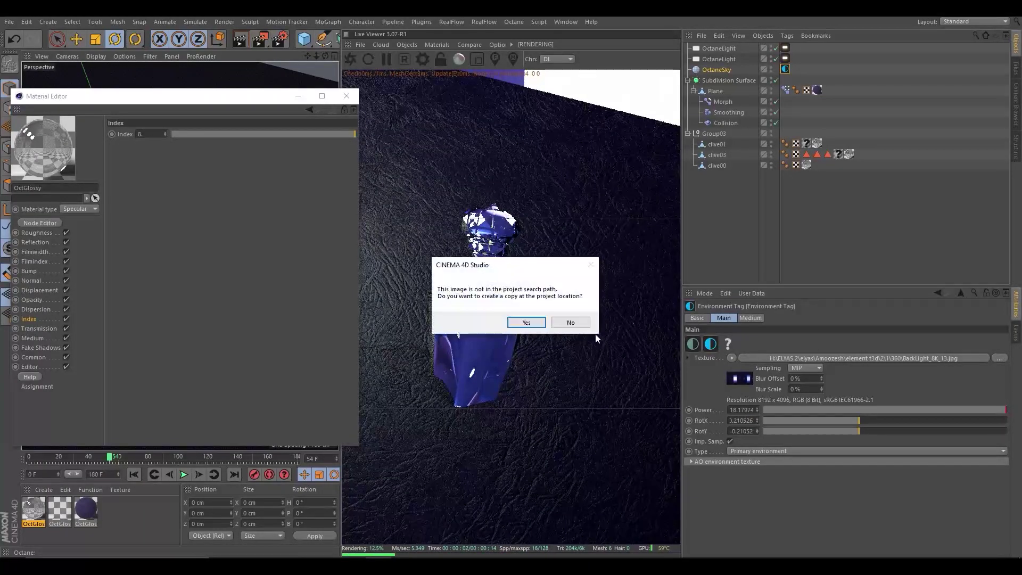
click(570, 322)
mouse_move(842, 420)
mouse_down()
mouse_move(819, 419)
mouse_move(875, 408)
mouse_move(797, 407)
mouse_move(904, 417)
mouse_move(835, 420)
mouse_move(955, 420)
mouse_up()
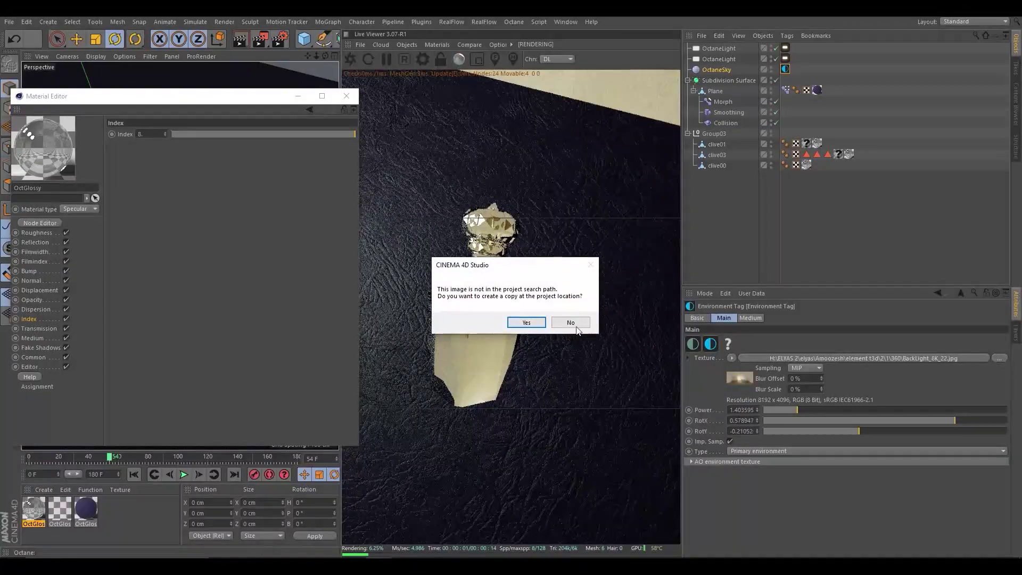
click(570, 321)
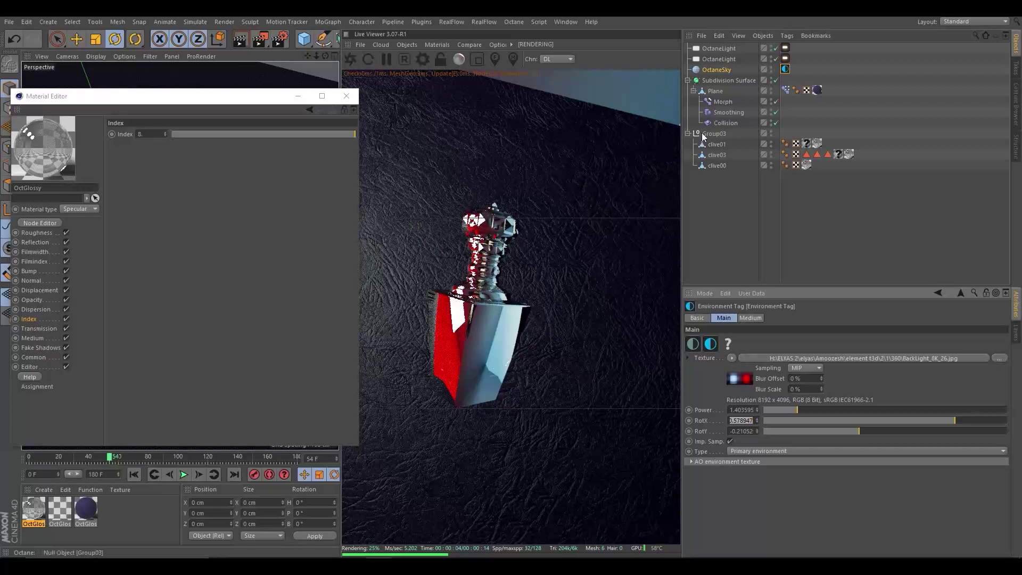
click(839, 155)
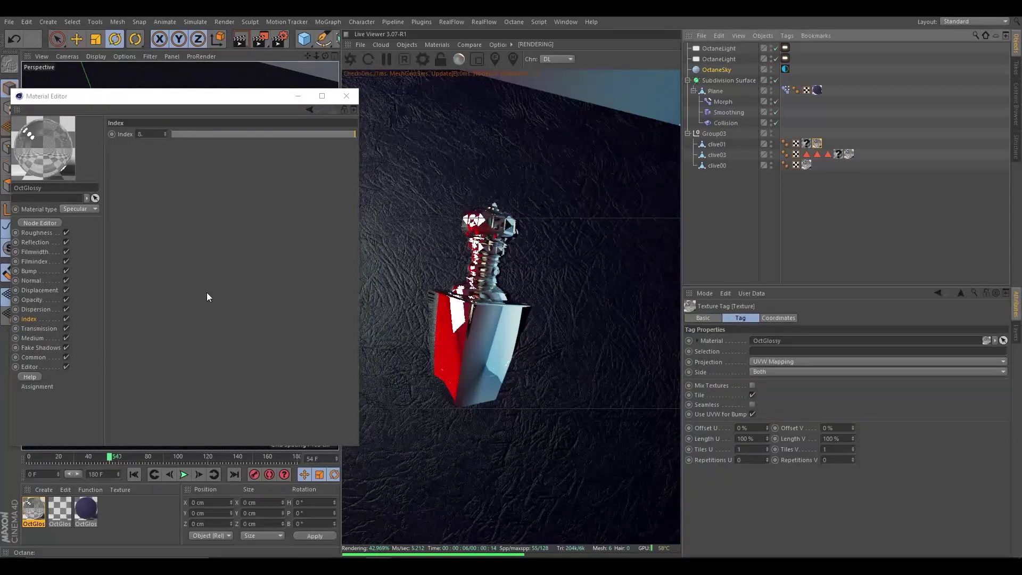
Duplicate the OctGlossy material and apply the copy to clive01
click(29, 517)
key(ctrl+c)
key(ctrl+v)
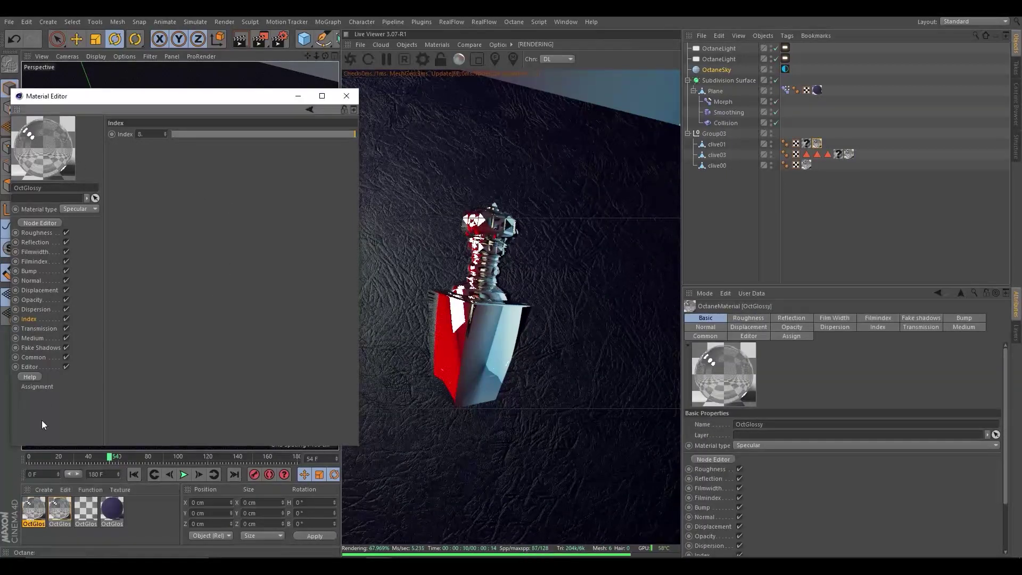
drag(34, 512, 628, 278)
drag(723, 148, 722, 146)
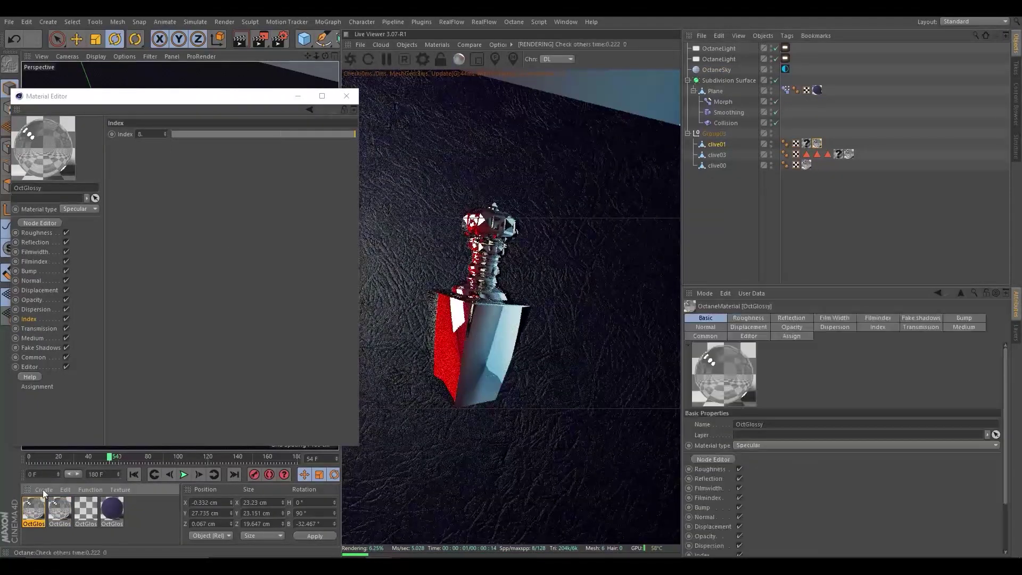
Set the duplicate's index to about 1.69 and assign the glossy material to clive03
click(205, 134)
drag(204, 134, 189, 134)
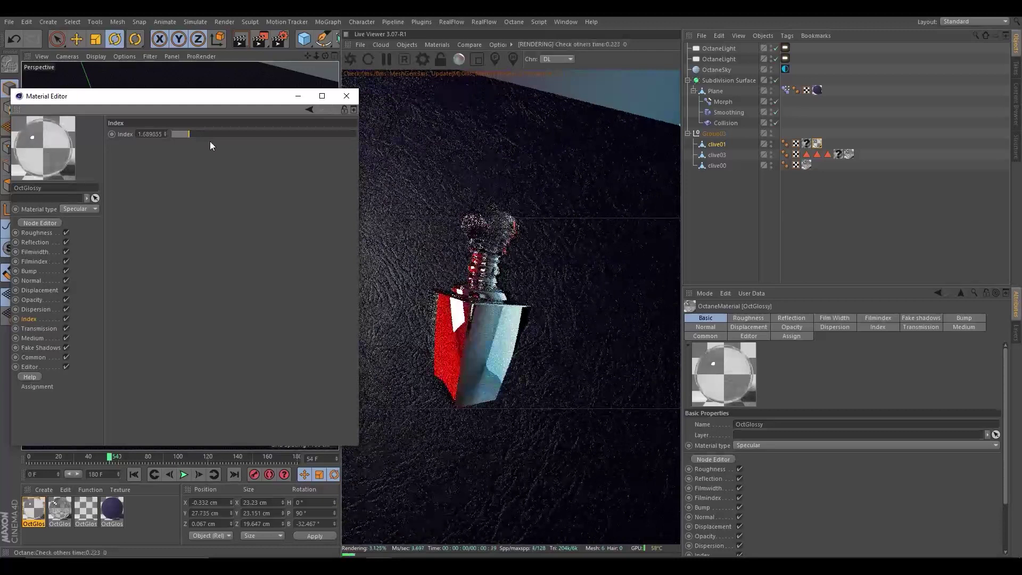
click(716, 154)
mouse_move(207, 95)
mouse_down()
mouse_move(402, 214)
mouse_move(268, 111)
mouse_up()
click(717, 165)
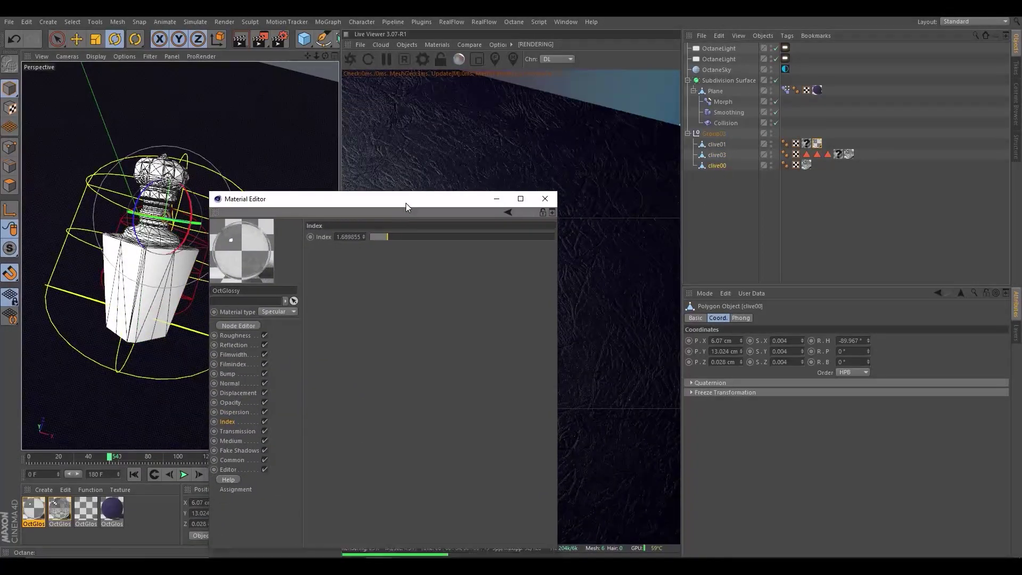
drag(42, 509, 717, 155)
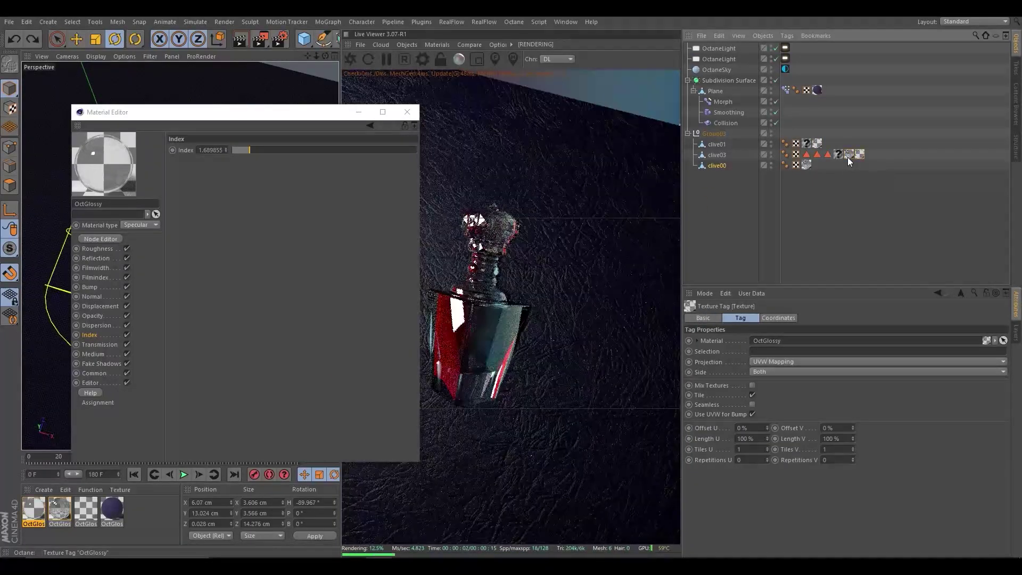
click(807, 167)
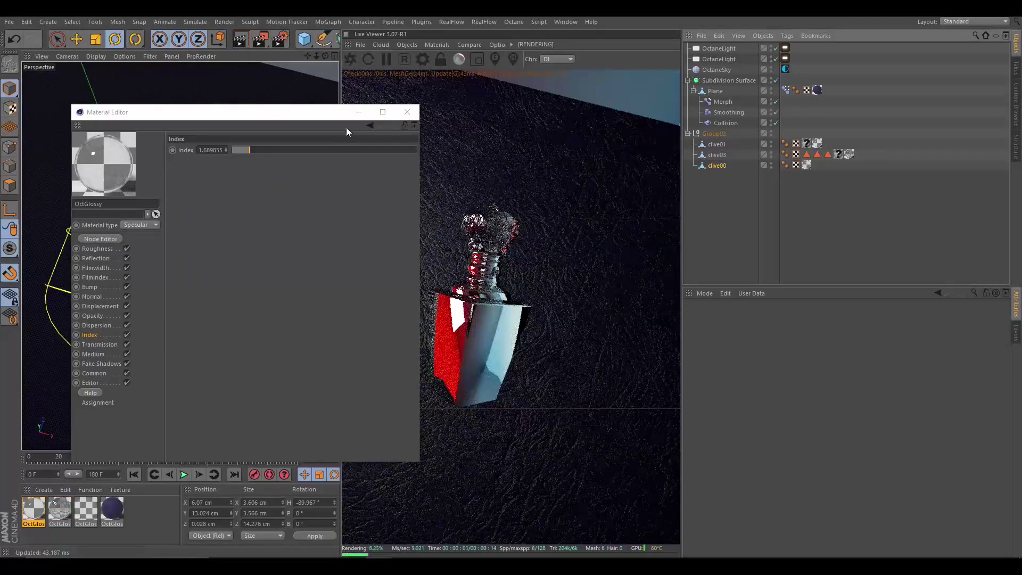
Scrub to frame 147, open the second glossy material, then return to frame 70
click(407, 111)
mouse_move(122, 455)
mouse_down()
mouse_move(264, 459)
mouse_move(242, 458)
mouse_up()
click(37, 512)
double_click(59, 510)
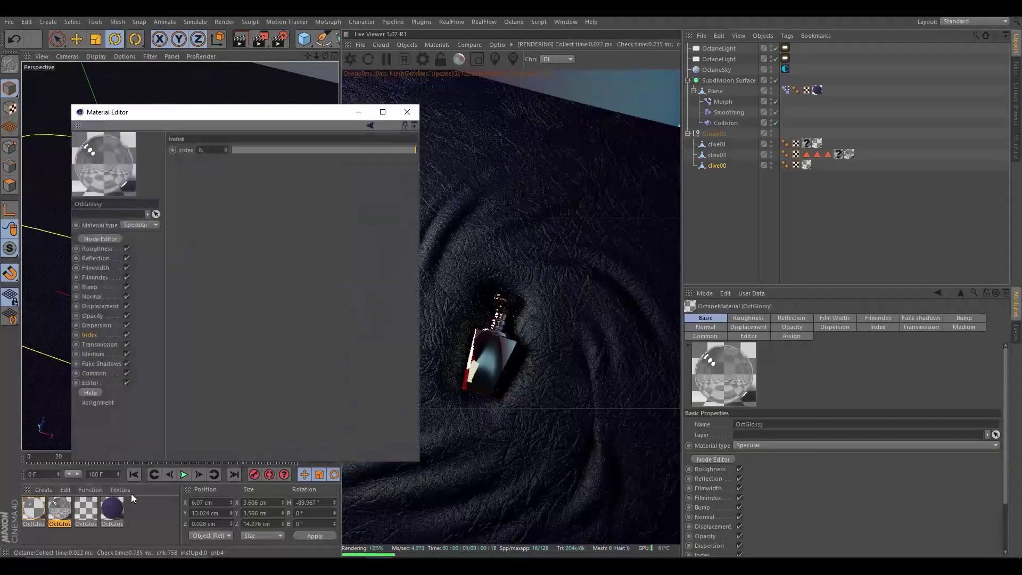
mouse_move(255, 110)
mouse_down()
mouse_move(331, 52)
mouse_move(198, 85)
mouse_up()
click(134, 456)
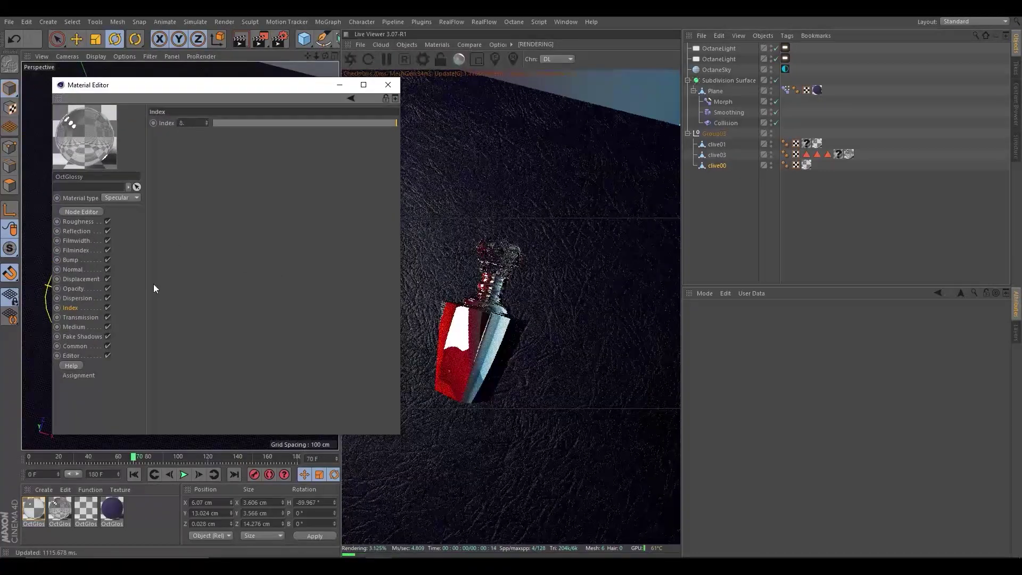
Set the material's dispersion to 0, reflection to about 0.17 and roughness to about 0.03
click(79, 298)
click(307, 123)
key(ctrl+z)
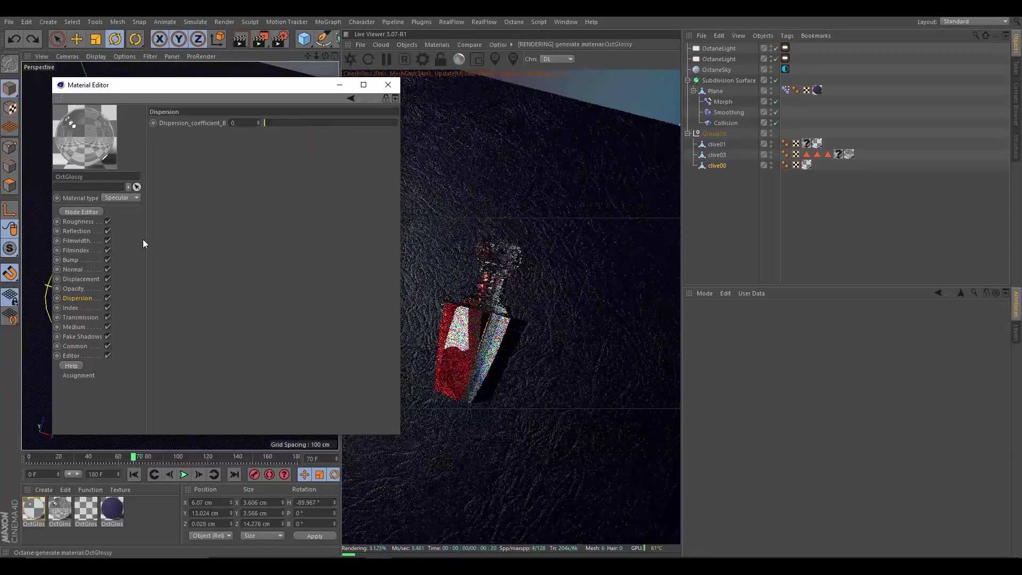
click(85, 231)
click(234, 158)
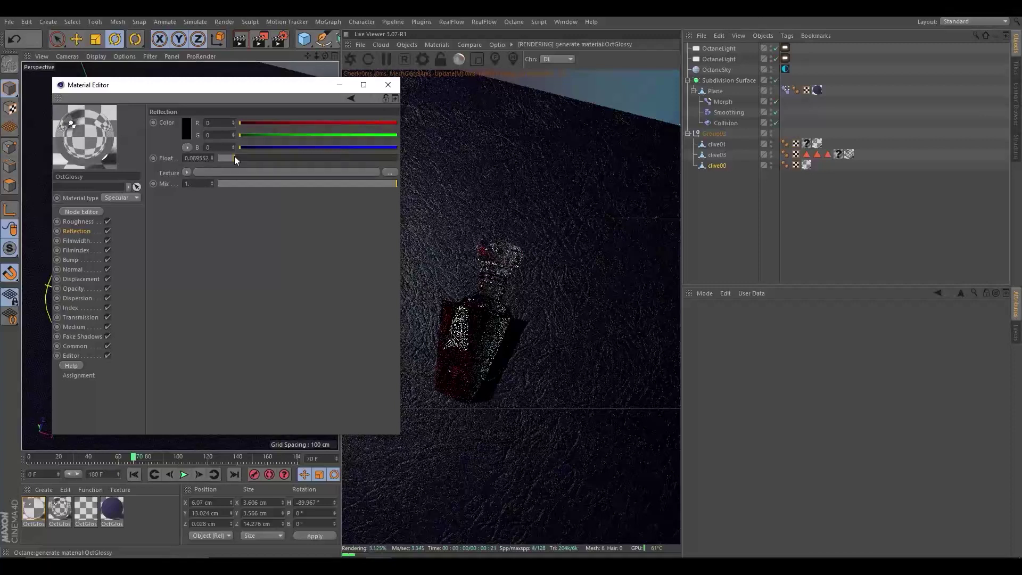
mouse_move(235, 158)
mouse_down()
mouse_move(396, 159)
mouse_move(219, 158)
mouse_up()
click(78, 221)
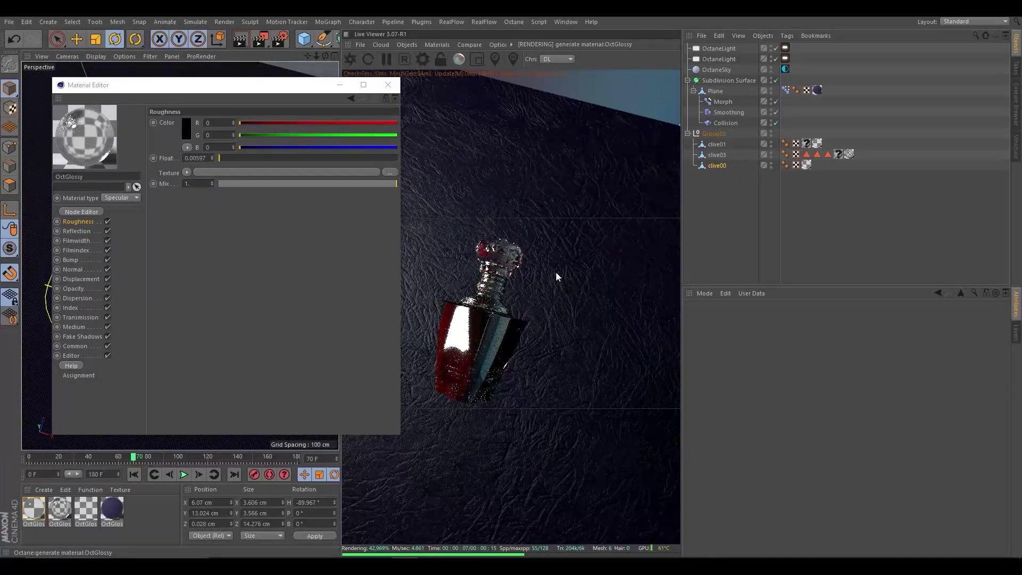
drag(222, 157, 226, 158)
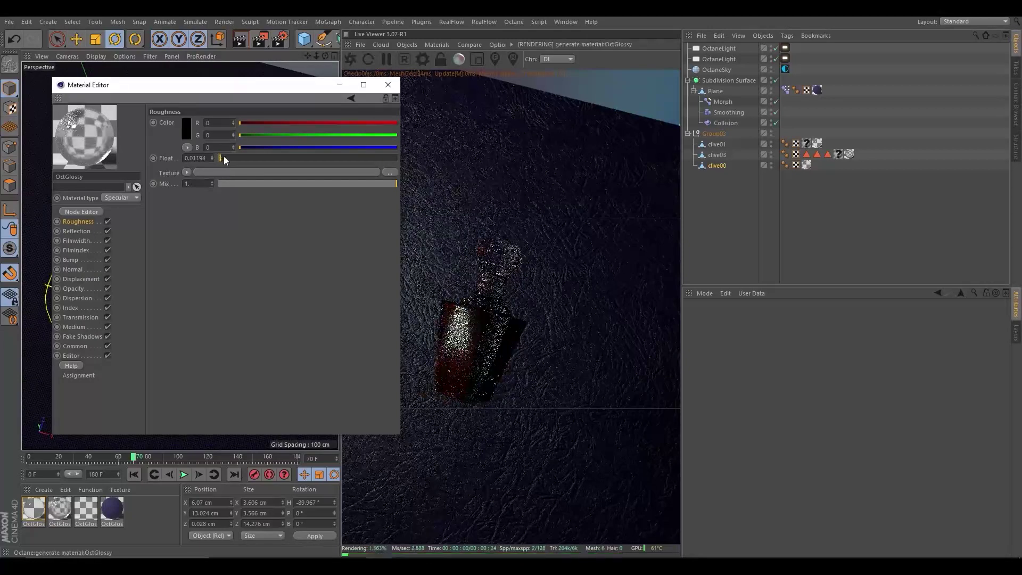
Render only a region around the bottle body and fine-tune roughness to 0.053731
click(477, 59)
drag(452, 307, 515, 403)
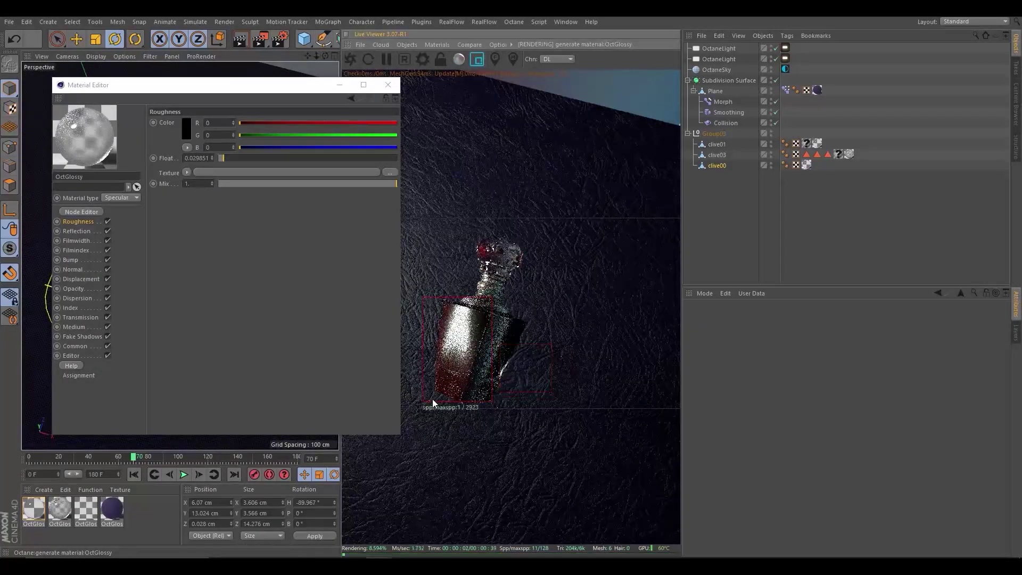
mouse_move(515, 255)
mouse_down()
mouse_move(461, 342)
mouse_move(477, 428)
mouse_up()
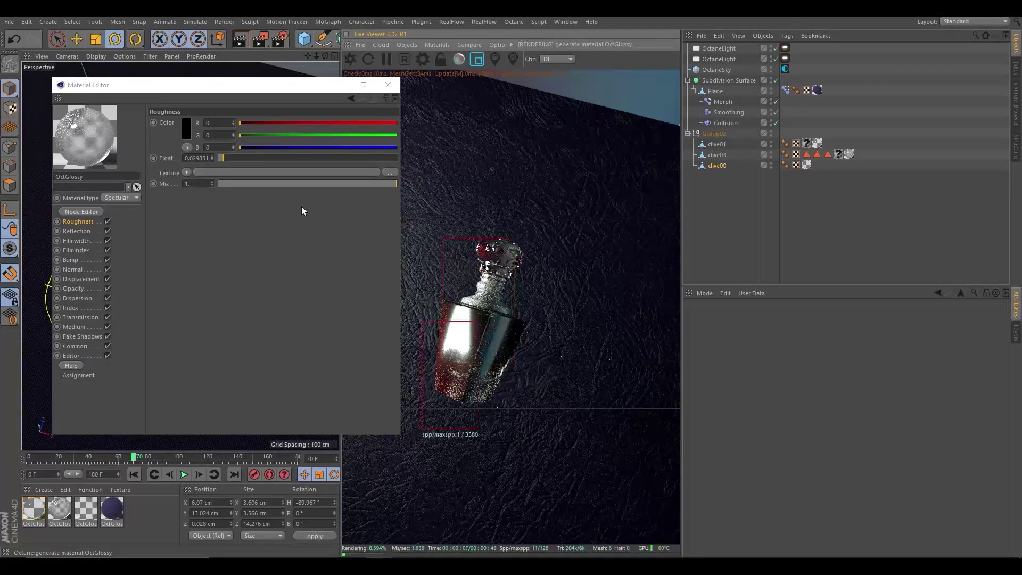
click(231, 158)
drag(506, 252, 428, 339)
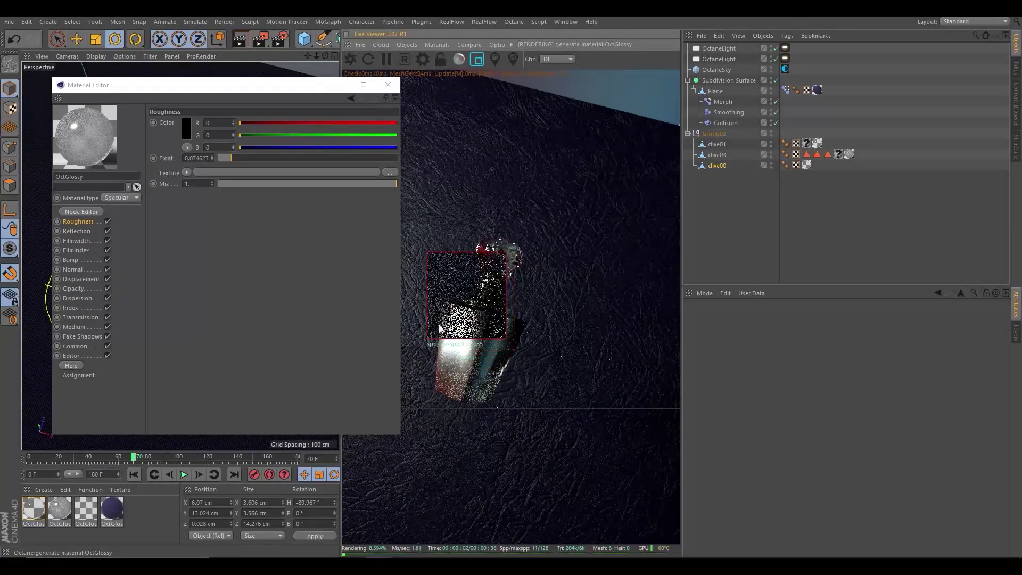
click(228, 158)
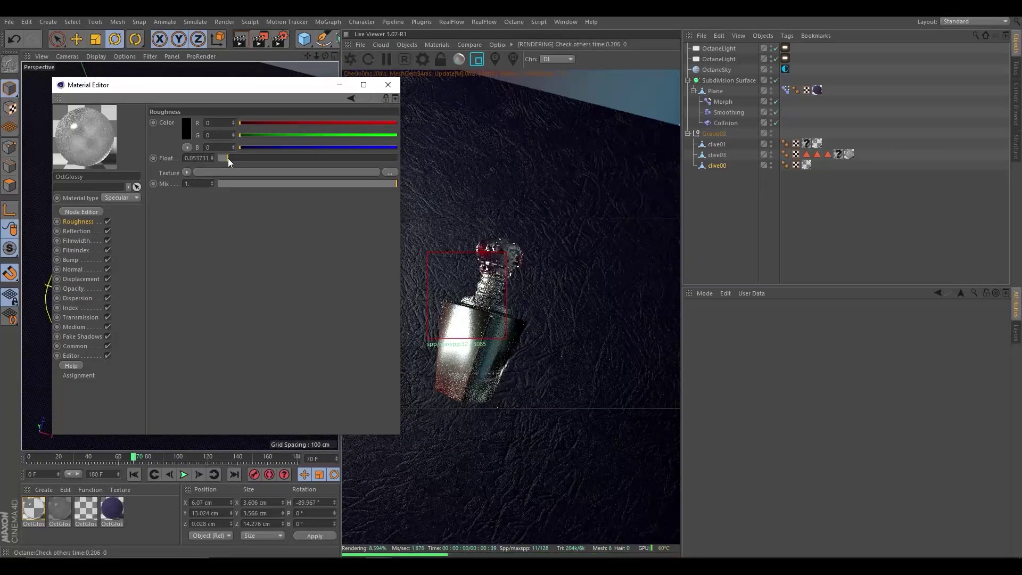
drag(435, 289, 527, 378)
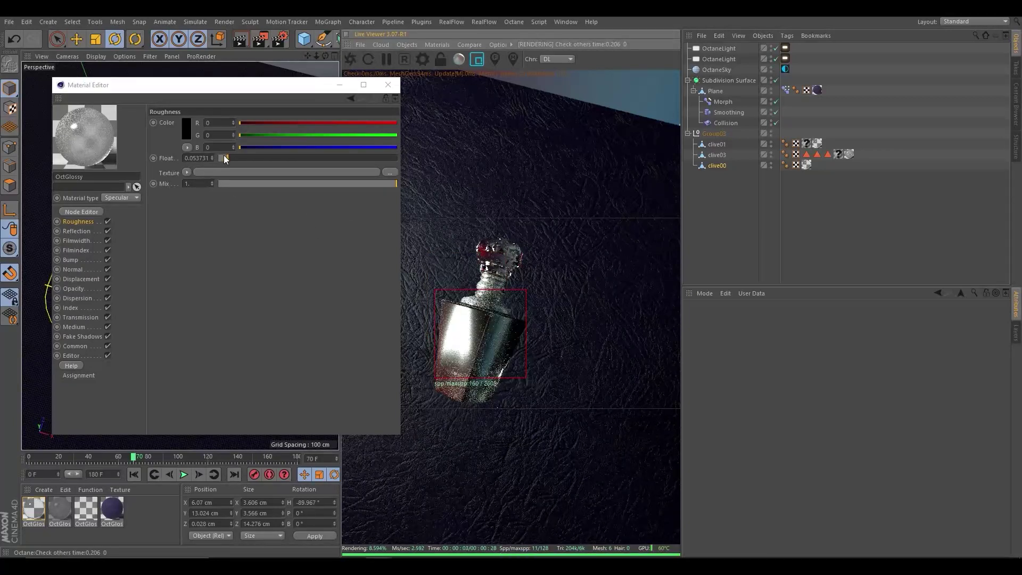
click(392, 86)
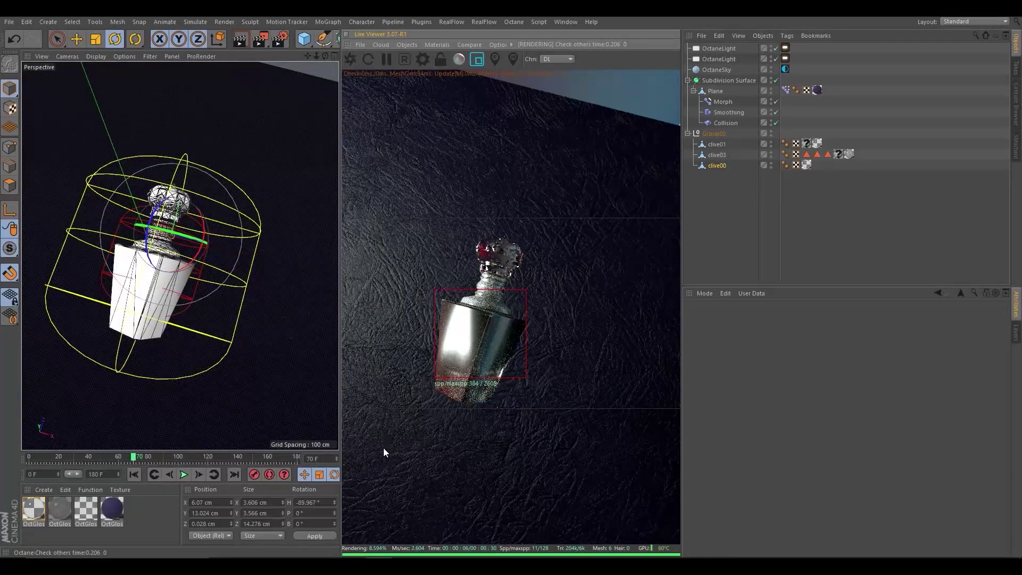
Return to full-frame rendering, lower the sky brightness and move to frame 180
click(477, 58)
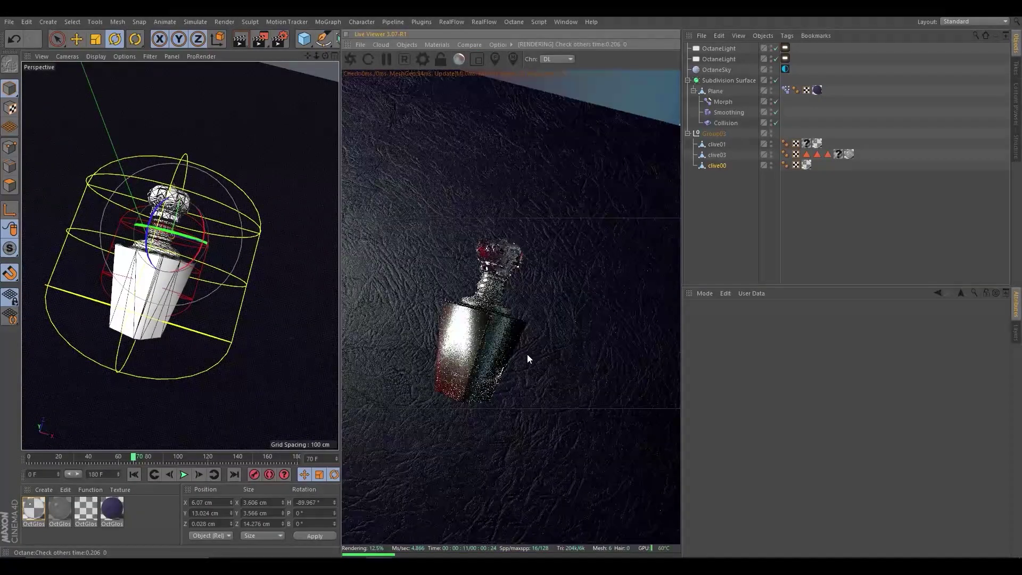
click(785, 70)
drag(869, 410, 799, 418)
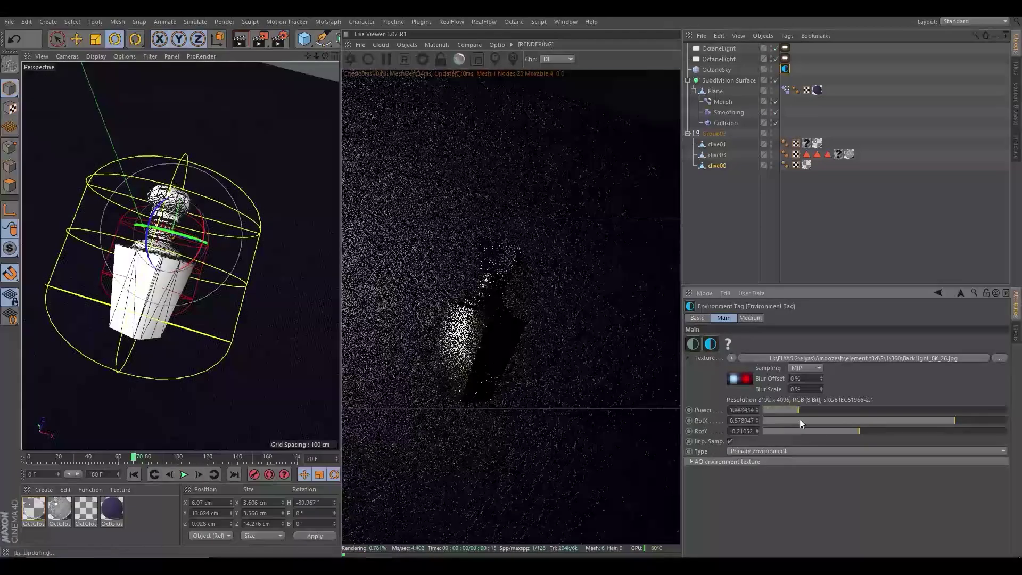
drag(271, 456, 322, 461)
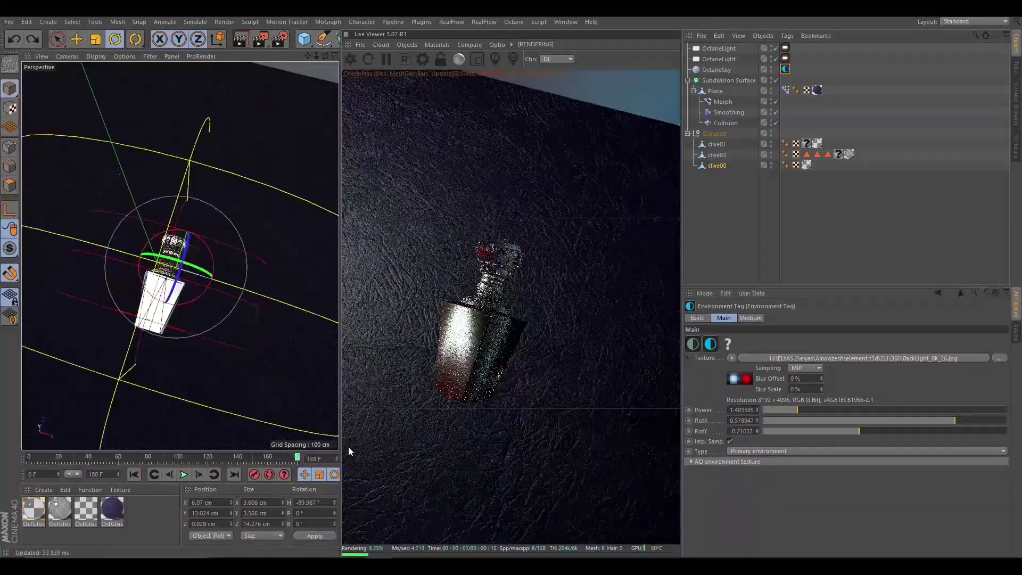
Disable the first Octane light and set the second light's temperature to 6500
click(720, 60)
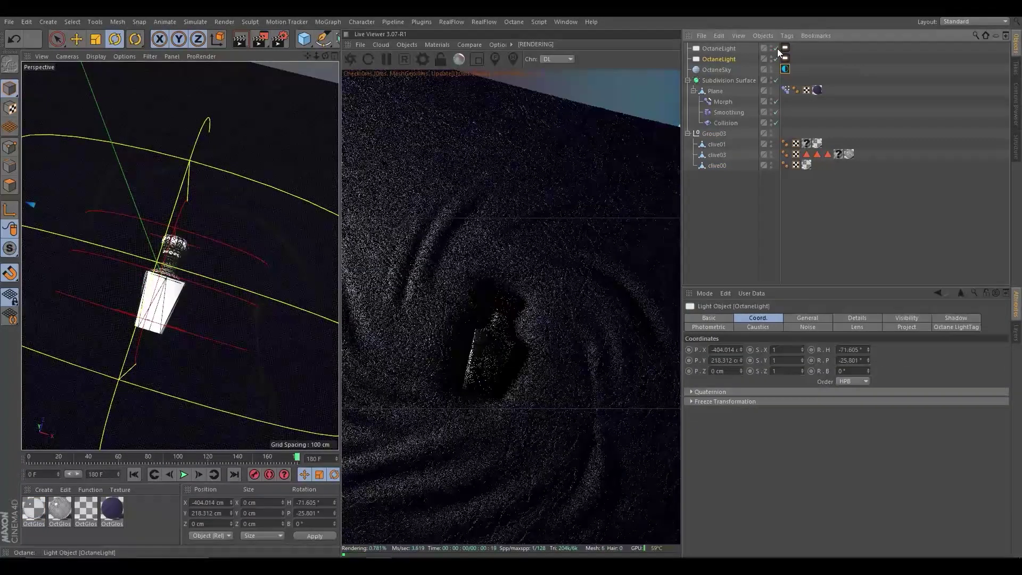
click(777, 48)
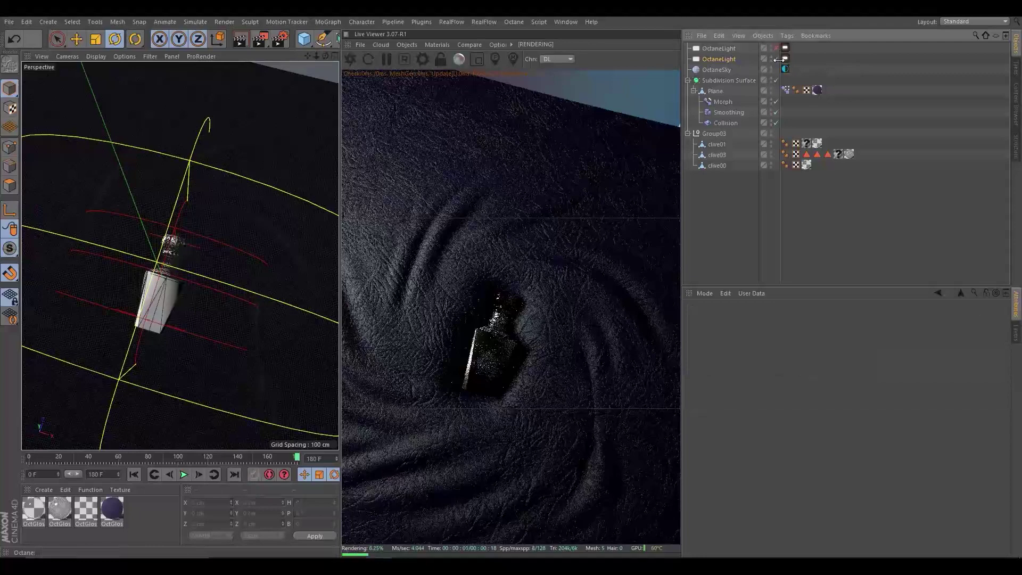
click(786, 58)
click(831, 385)
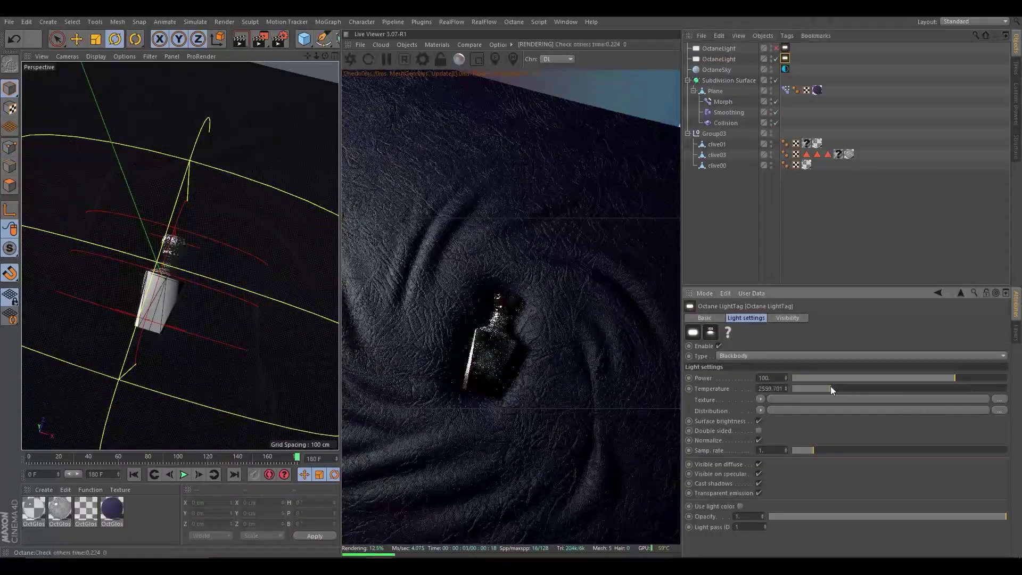
click(904, 388)
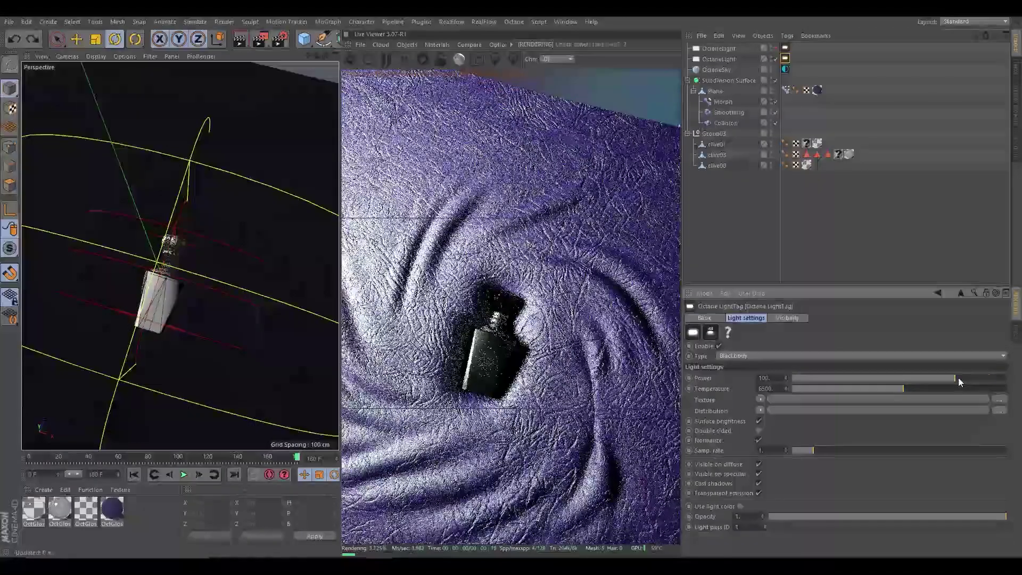
Select the second Octane light, check the render comparison options, then select Group03
click(729, 58)
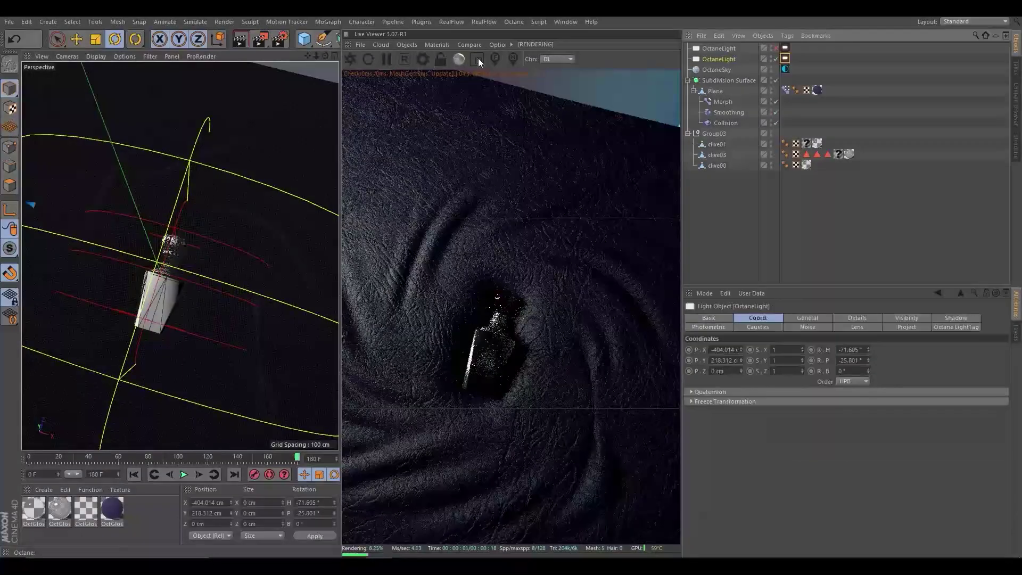
click(407, 46)
click(609, 107)
click(714, 134)
Add a new Octane light and move it up and right in the Front view
click(408, 45)
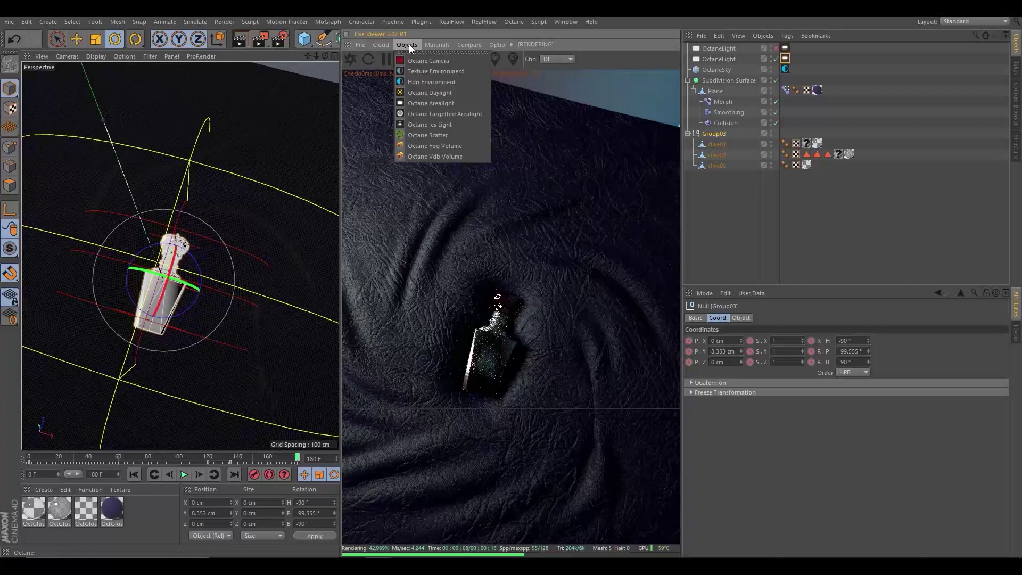
click(438, 121)
click(58, 39)
middle_click(232, 264)
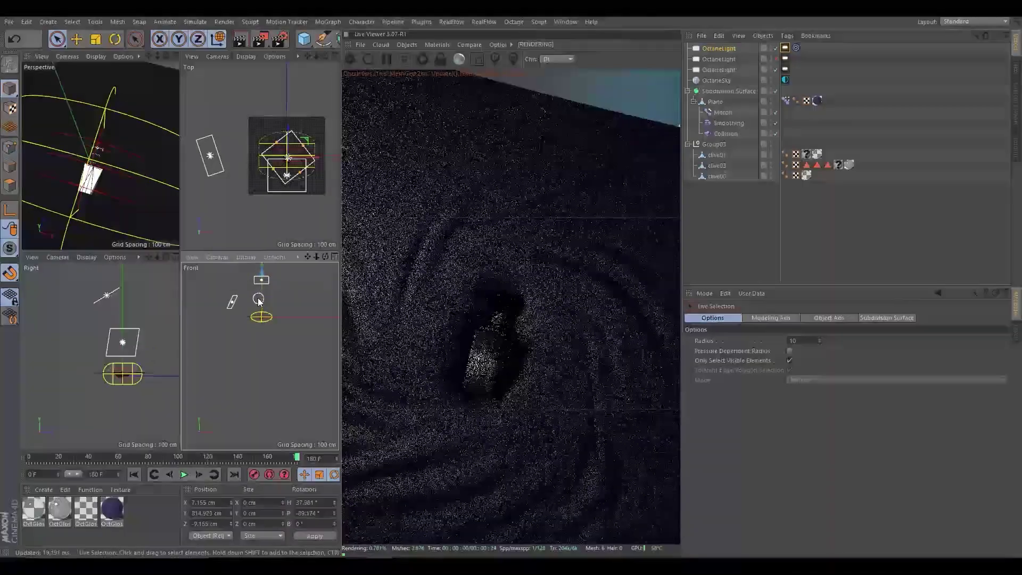
scroll(254, 299, down, 2)
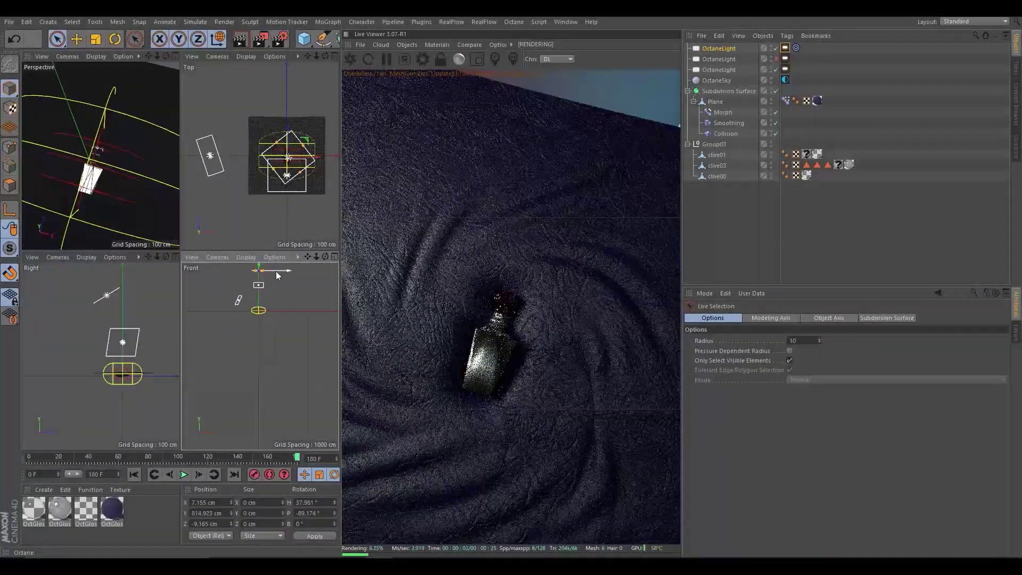
drag(254, 291, 300, 268)
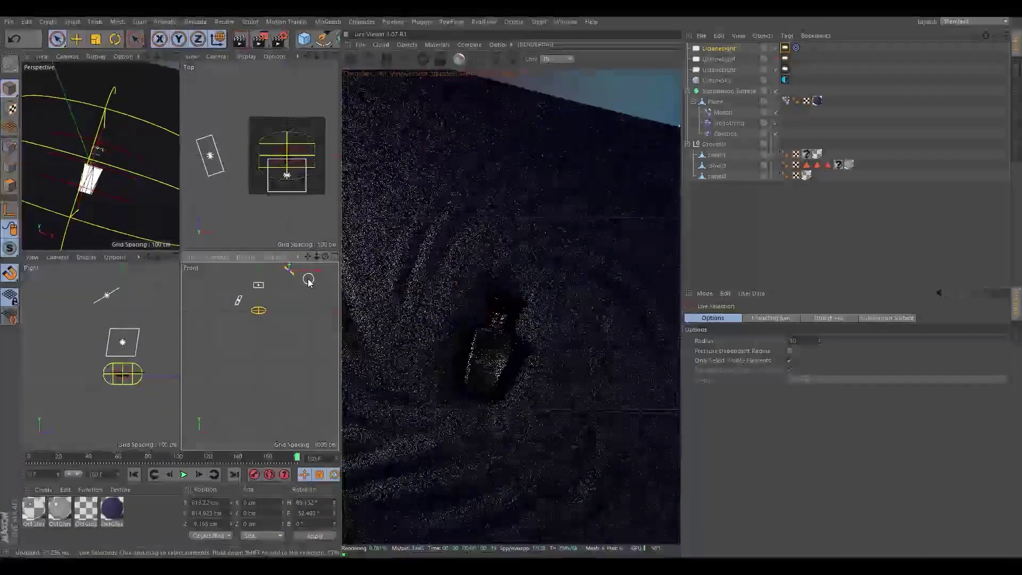
Set the light to 500 K temperature with power about 17.46 for a red glow
click(785, 48)
click(882, 378)
drag(881, 378, 1009, 388)
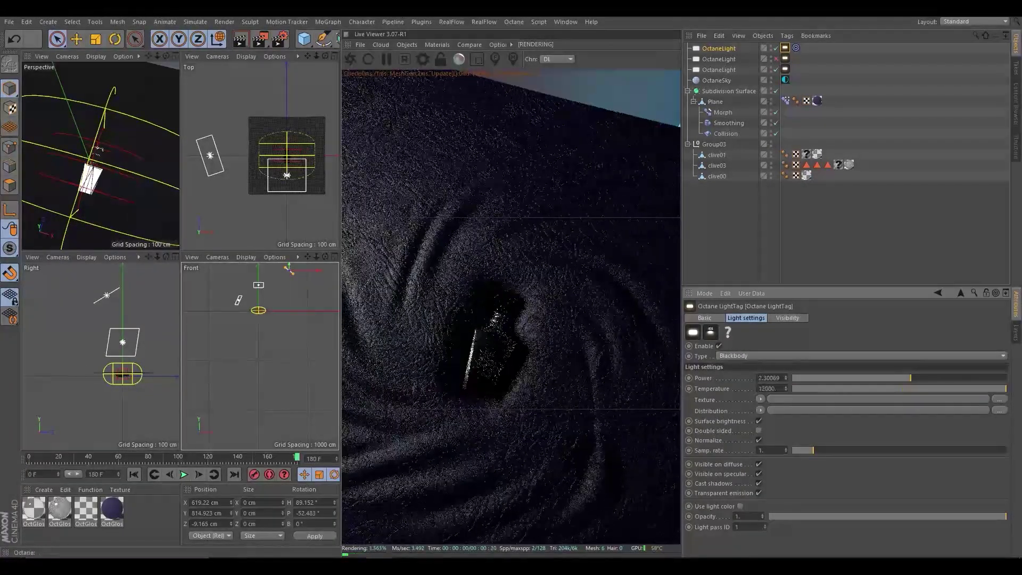
drag(834, 388, 802, 394)
drag(923, 379, 936, 378)
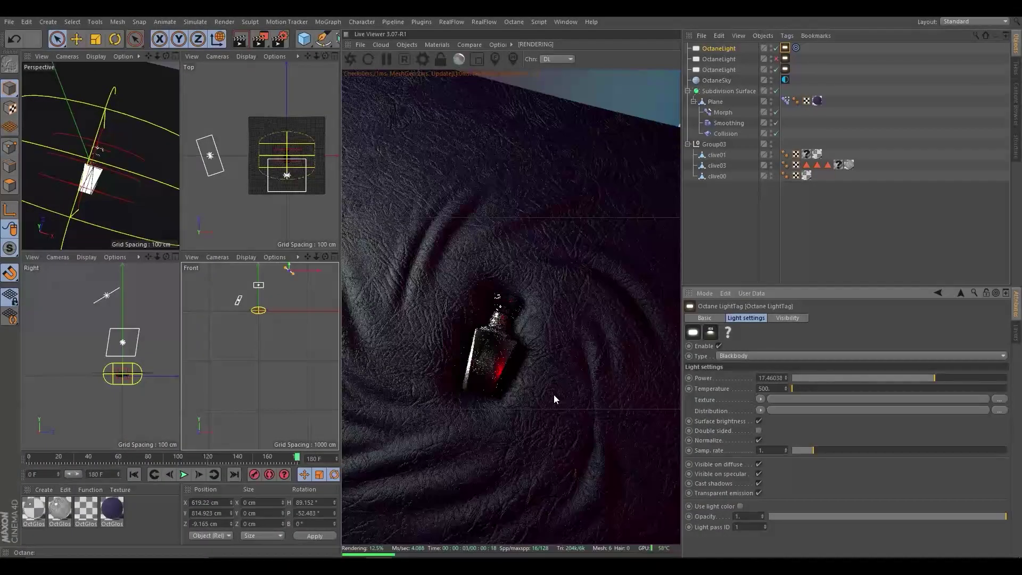
double_click(112, 509)
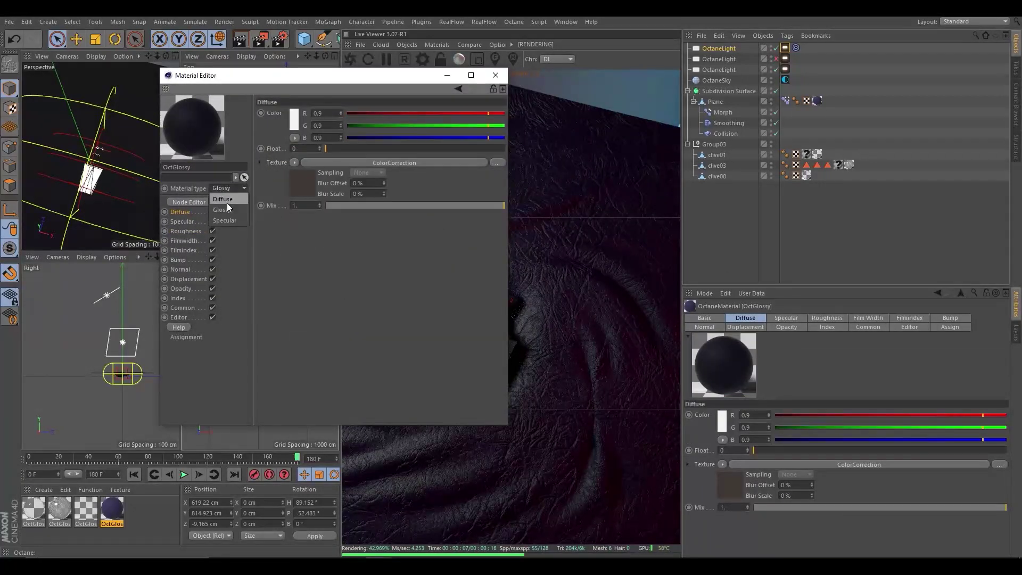
Keep the fourth OctGlossy material as Glossy and set its specular strength to 1
click(226, 202)
click(222, 209)
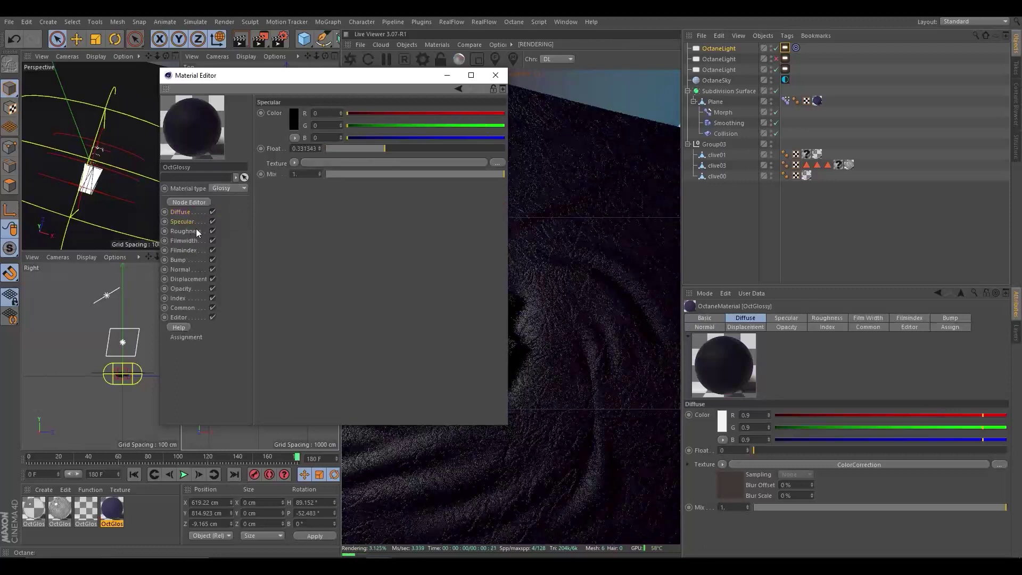
drag(401, 148, 272, 156)
drag(360, 151, 506, 149)
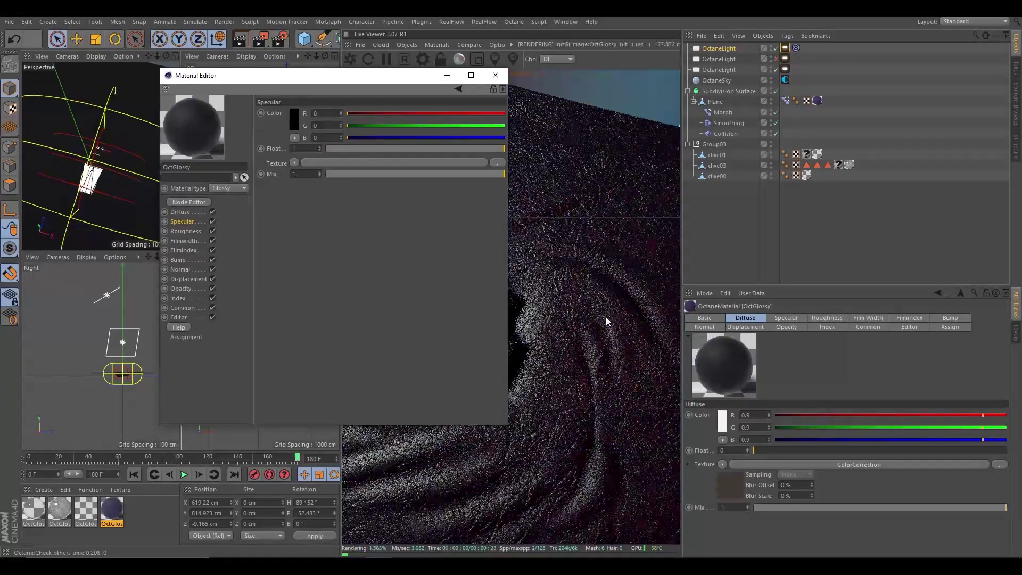
drag(362, 78, 218, 79)
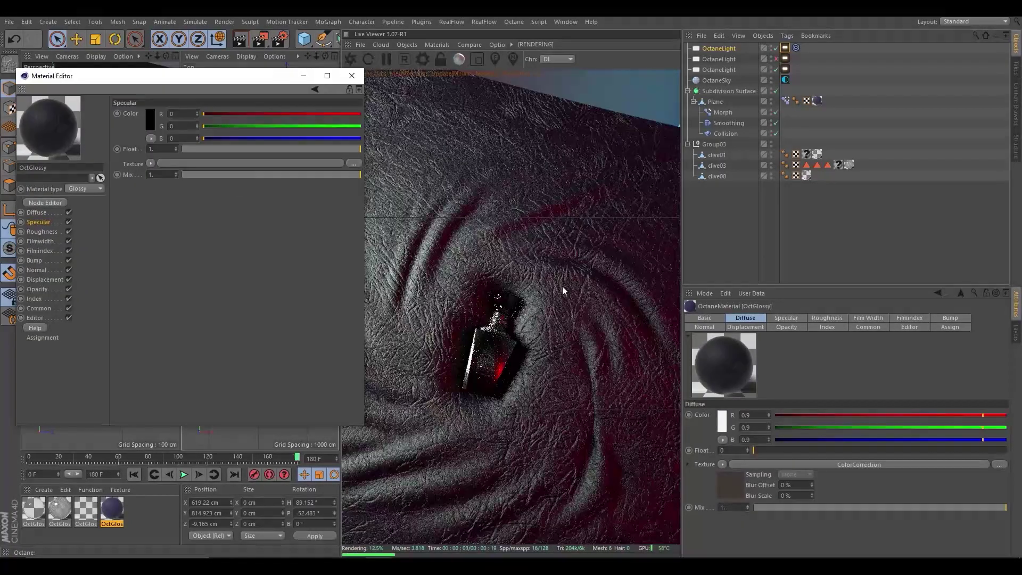
Lower the red light's power to about 12.18 and undo a change to the second light
click(785, 80)
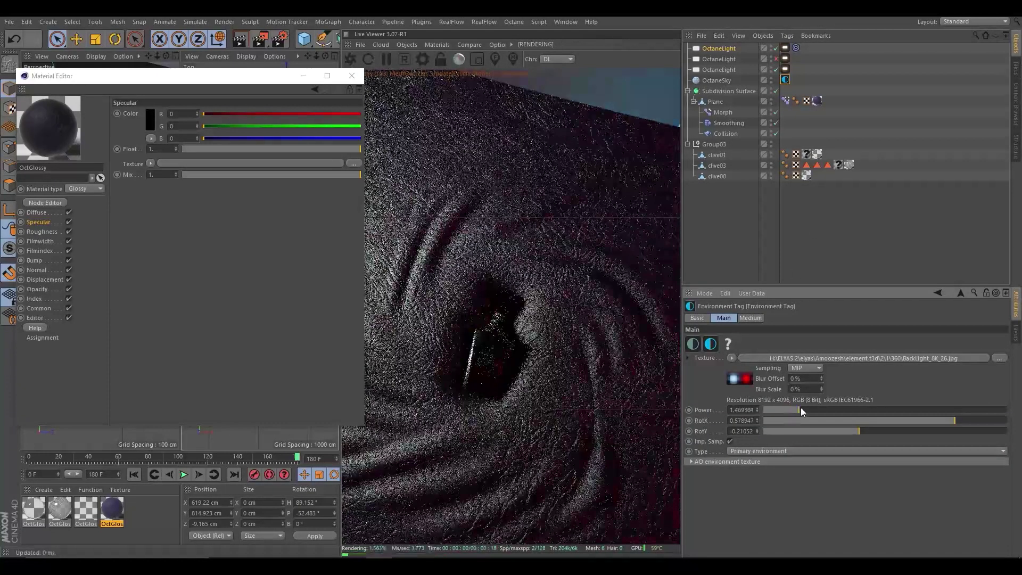
click(885, 381)
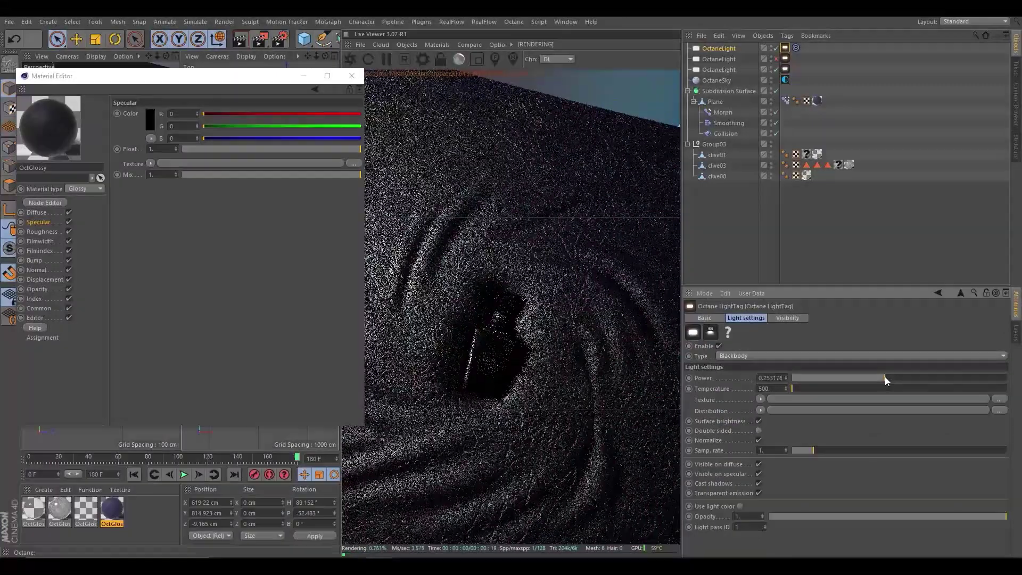
click(785, 69)
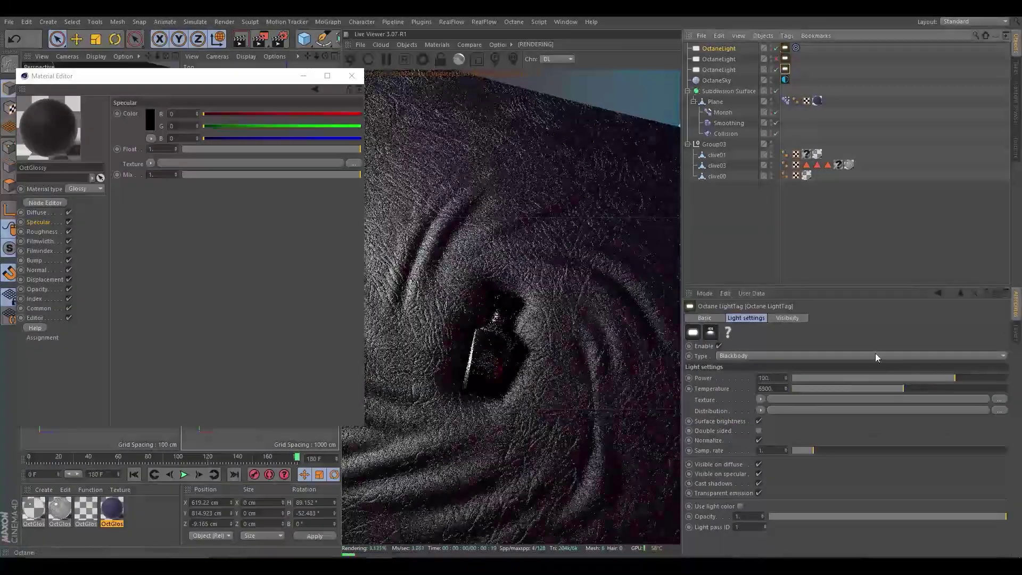
drag(896, 381, 947, 381)
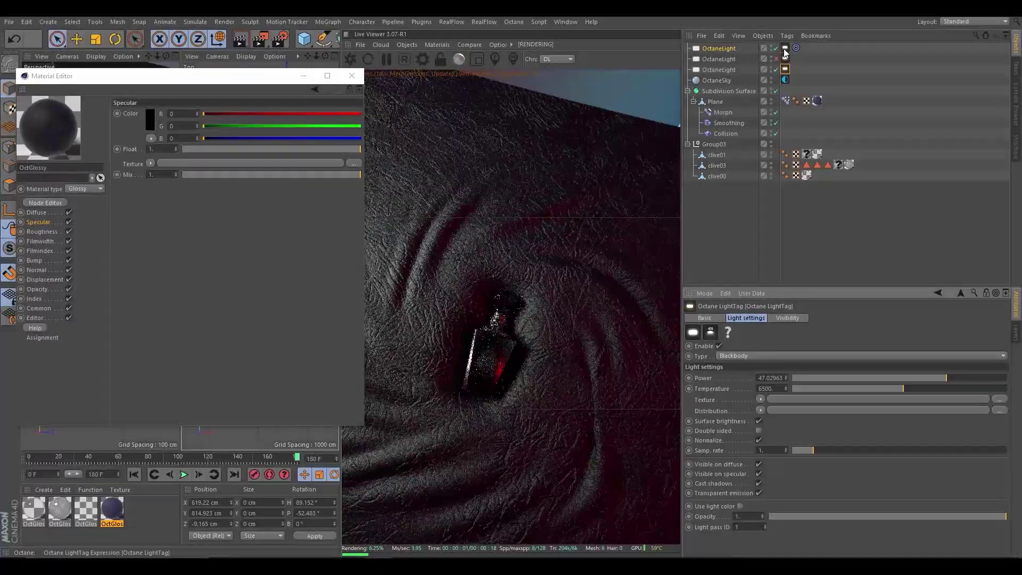
key(ctrl+z)
key(ctrl+z)
key(ctrl+z)
Restrict the live render to a region around the bottle and close the Material Editor
click(477, 59)
drag(553, 248, 434, 451)
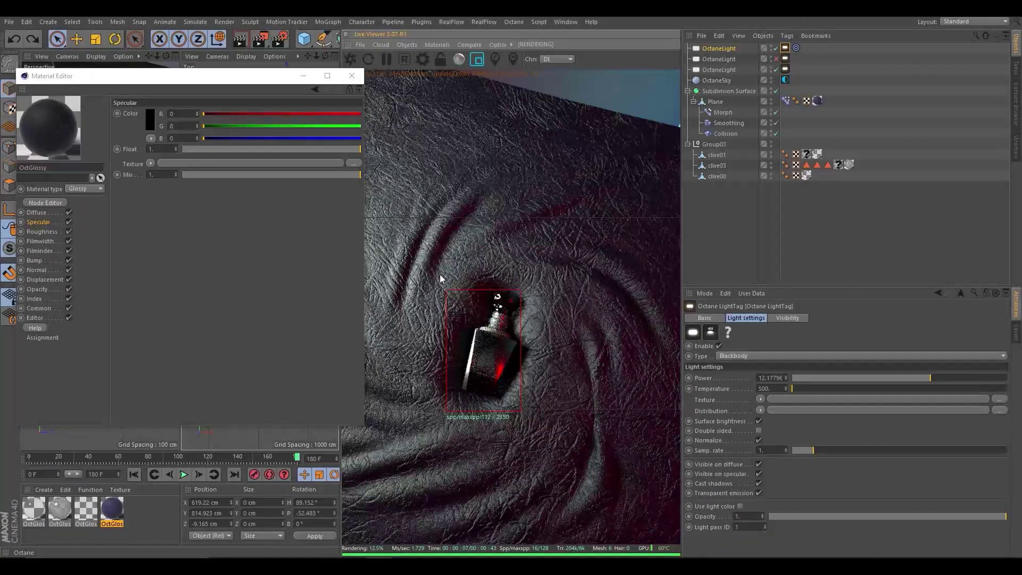
click(349, 78)
click(407, 45)
Enlarge and orbit the perspective view, then add an Octane camera
click(139, 170)
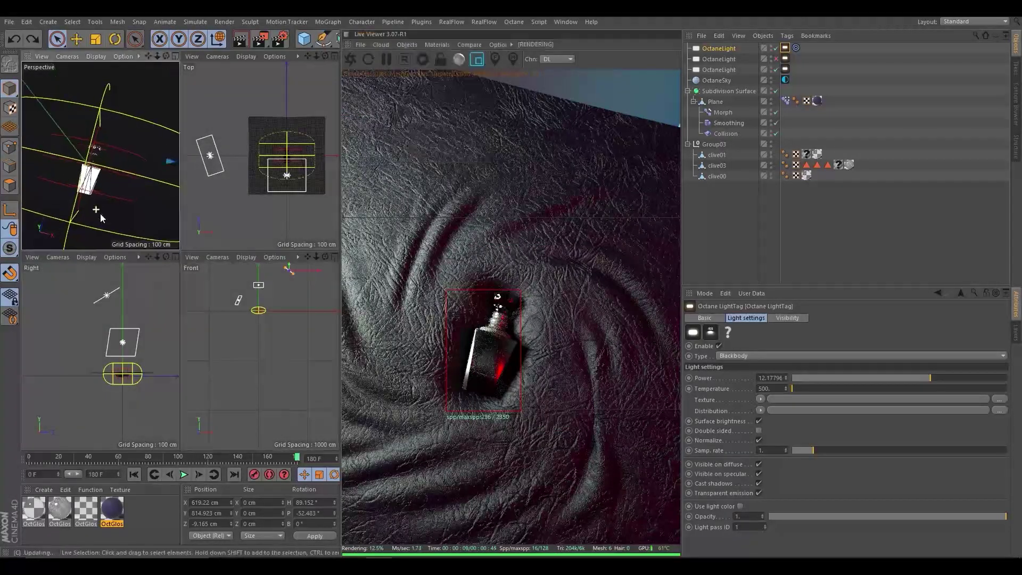
middle_click(101, 187)
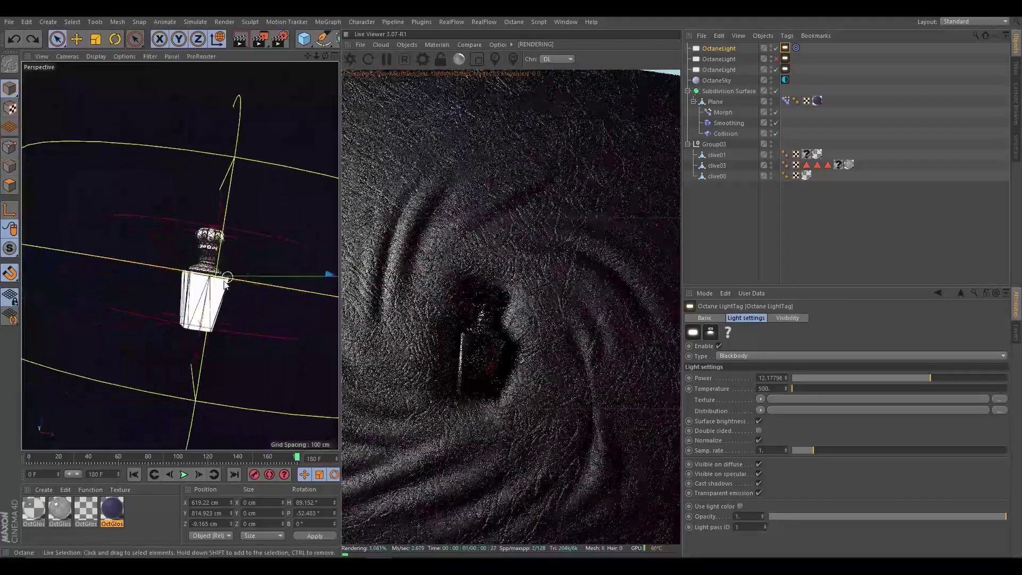
alt+drag(233, 294, 197, 258)
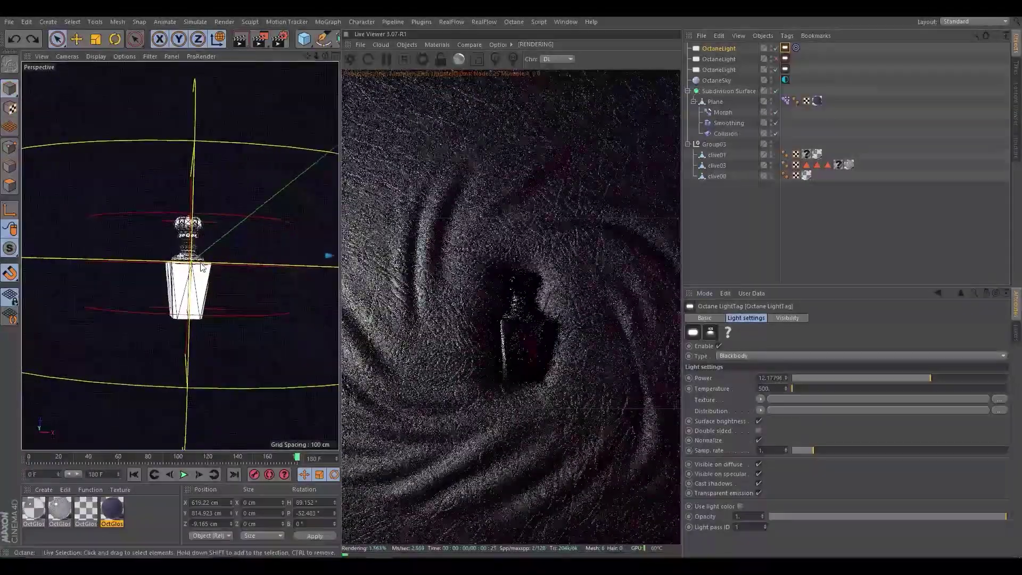
click(441, 44)
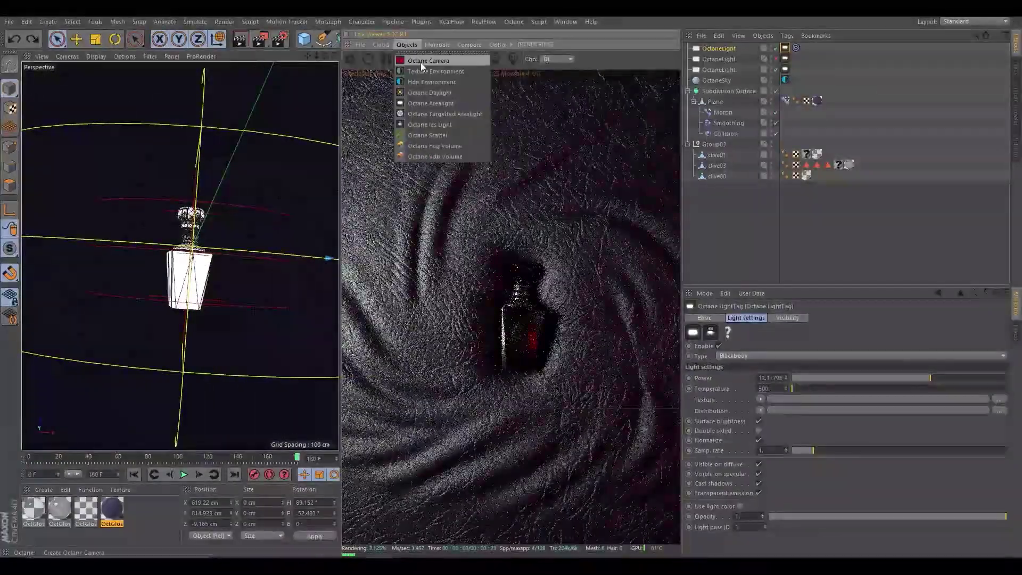
click(420, 63)
Set the Octane camera's focal length to the Portrait 80 mm preset
click(785, 48)
click(830, 318)
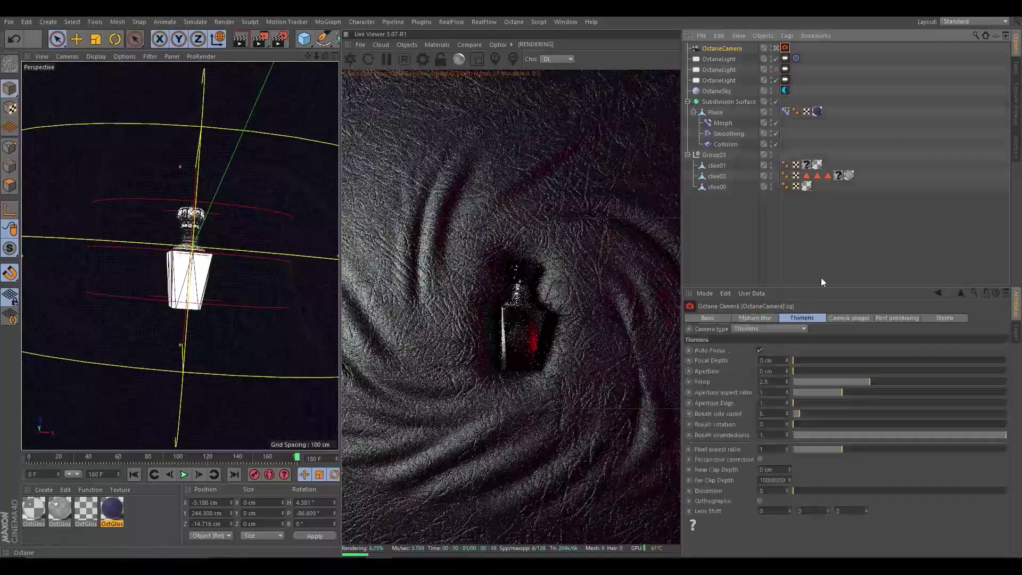
click(722, 48)
click(820, 318)
click(852, 363)
click(854, 423)
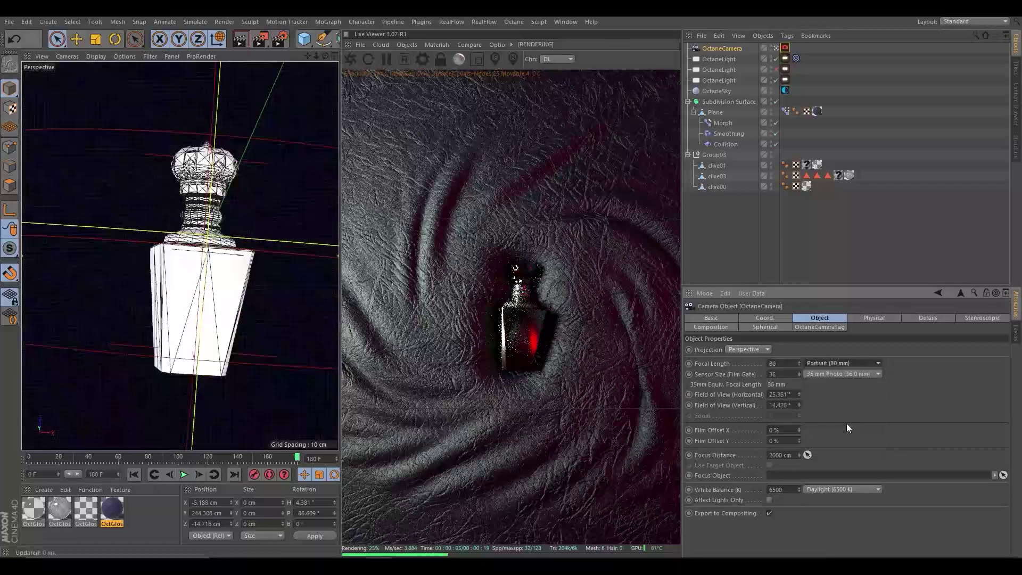
mouse_move(316, 55)
mouse_down()
mouse_move(207, 275)
mouse_move(218, 268)
mouse_up()
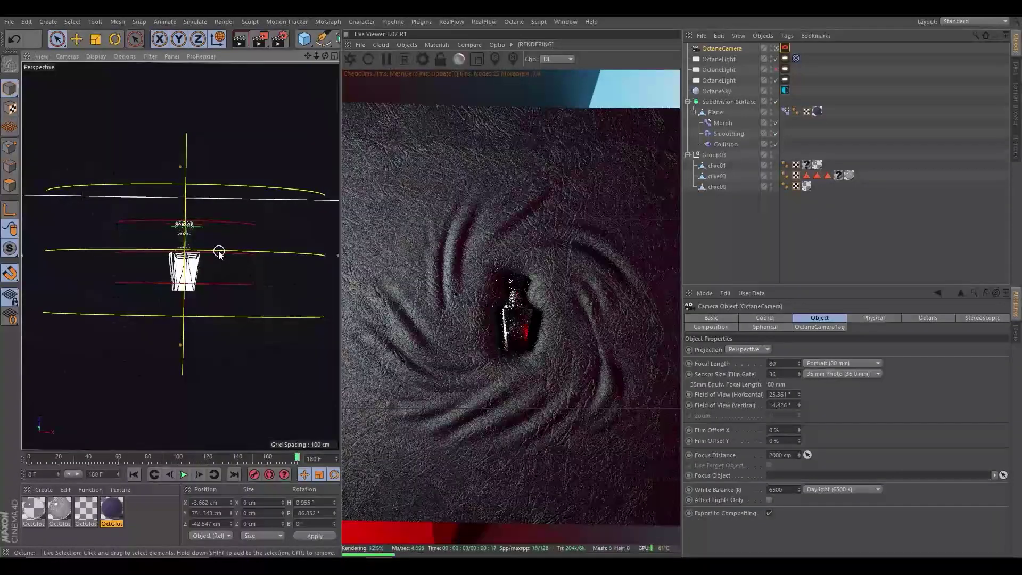
Rewind to frame 0 and set the Thinlens f-stop to about 1.361
click(106, 458)
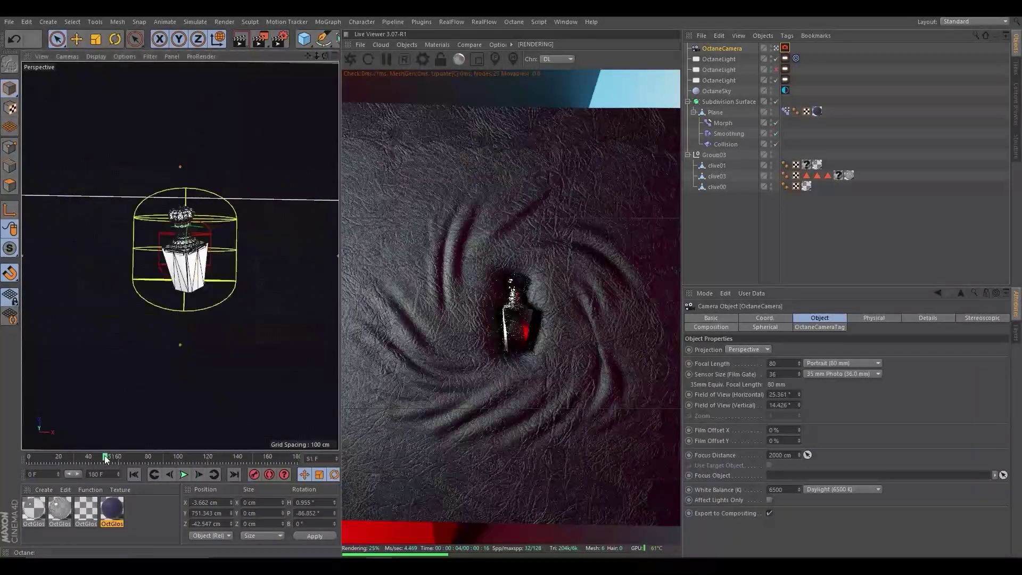
drag(105, 459, 30, 458)
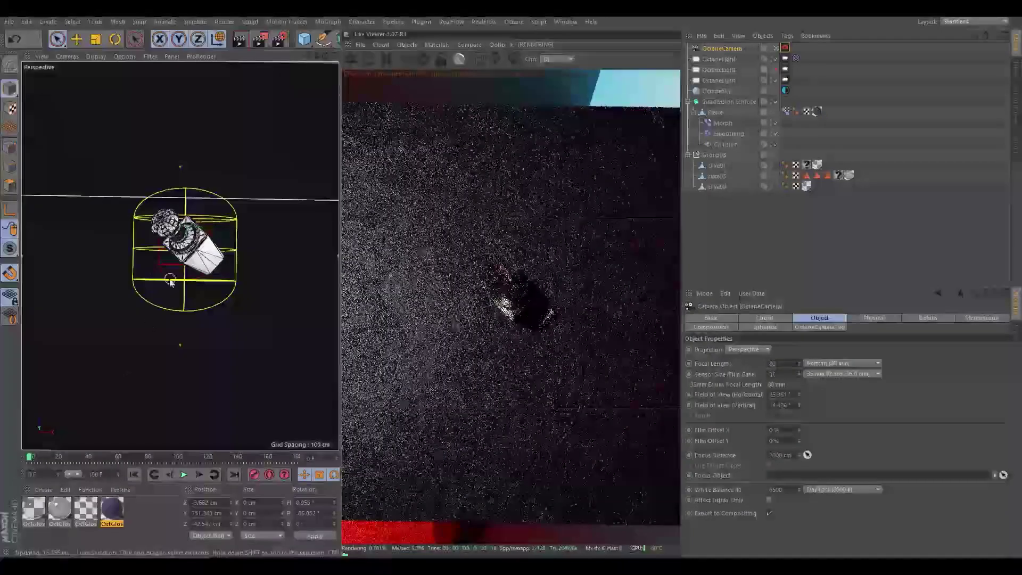
scroll(170, 282, up, 5)
click(785, 48)
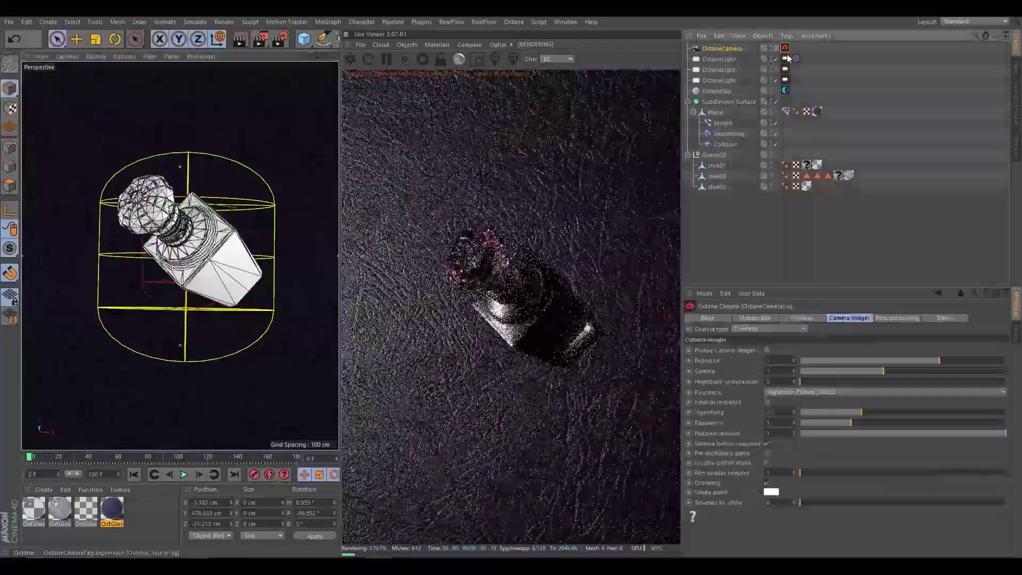
click(802, 318)
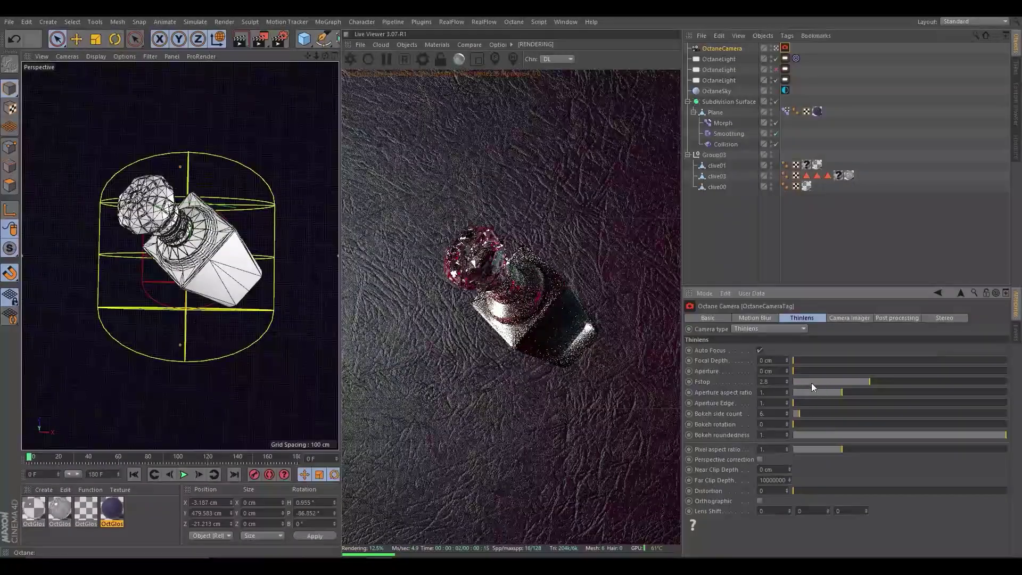
click(811, 383)
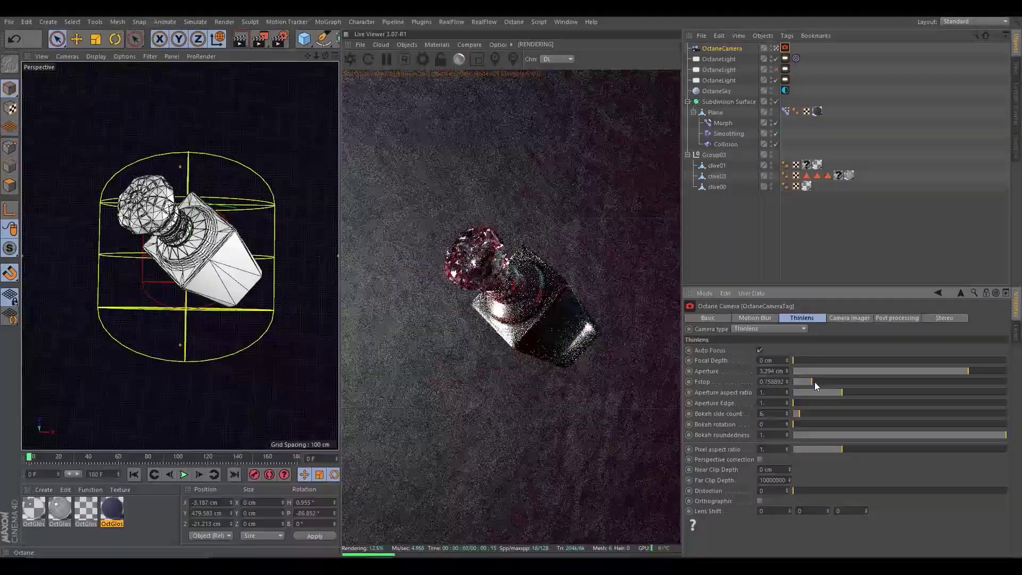
drag(814, 382, 838, 379)
Scrub to frame 85 and test render regions over the bottle before clearing them
mouse_move(258, 455)
mouse_down()
mouse_move(370, 458)
mouse_move(207, 459)
mouse_up()
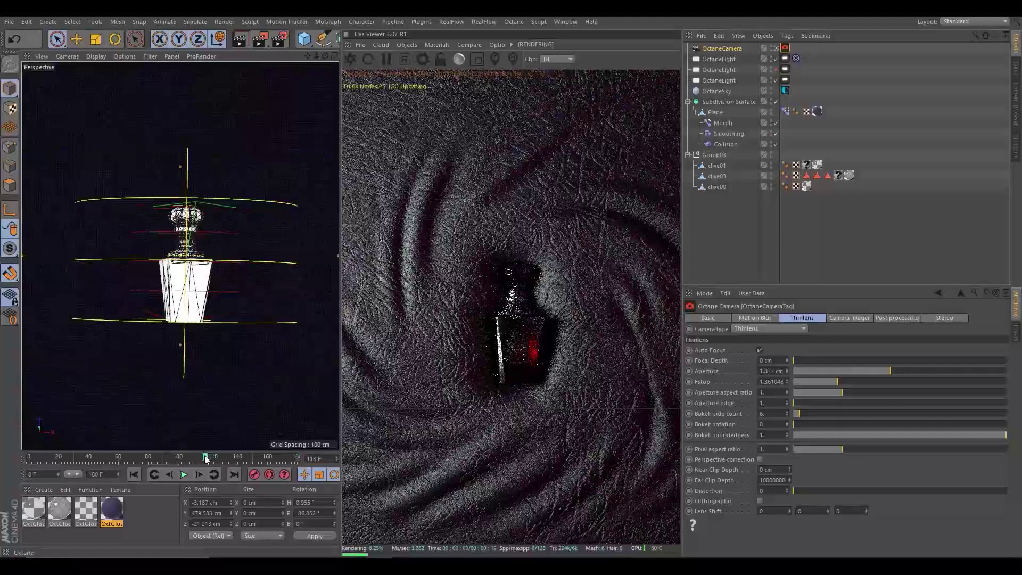
drag(205, 459, 156, 460)
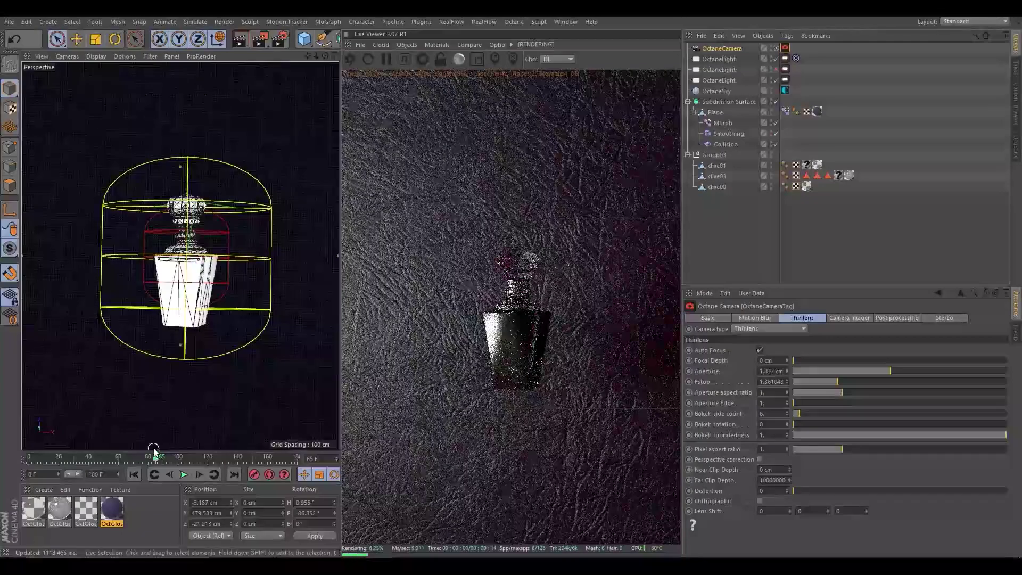
click(477, 59)
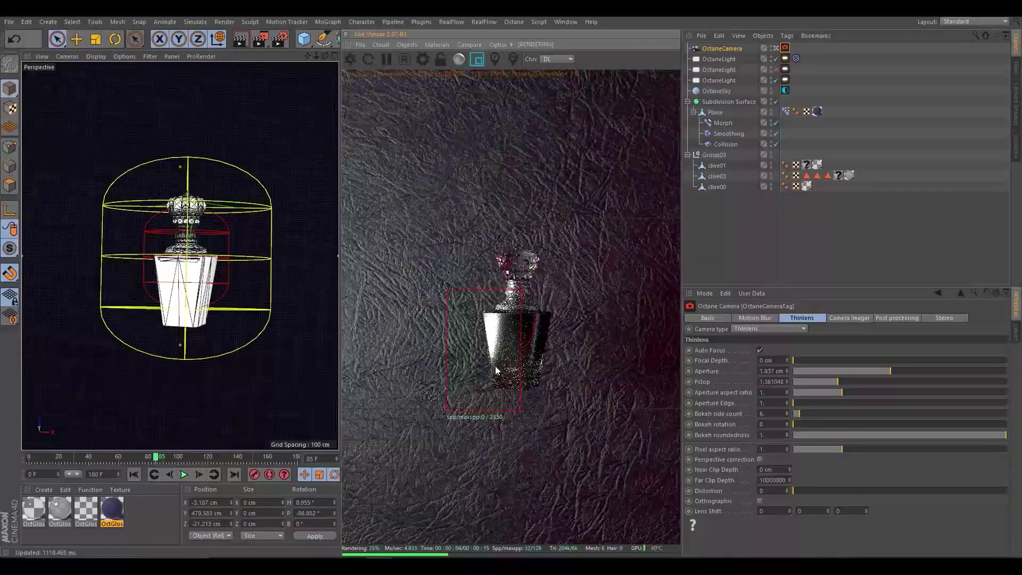
drag(568, 270, 477, 388)
drag(564, 221, 496, 336)
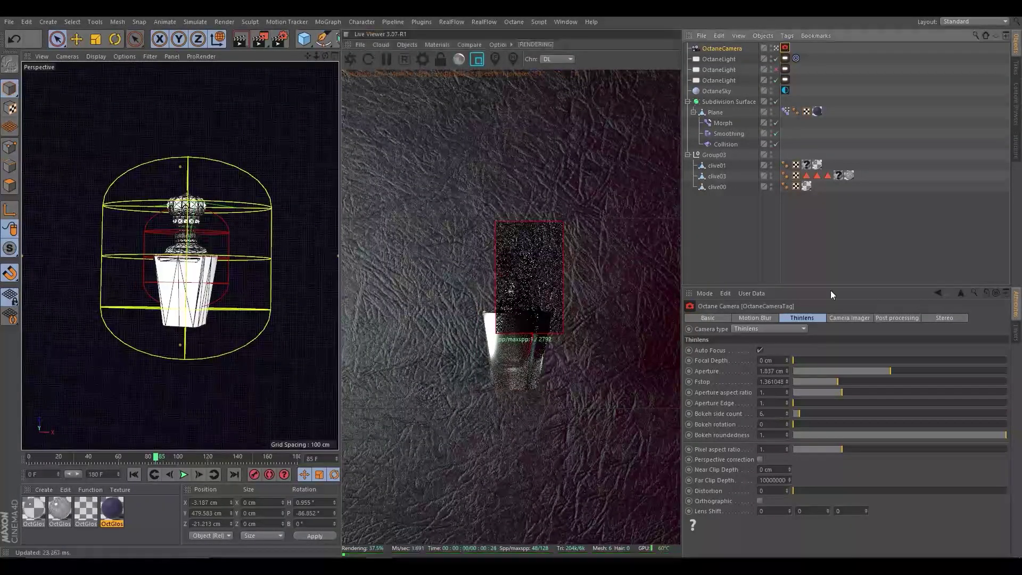
click(479, 62)
click(722, 47)
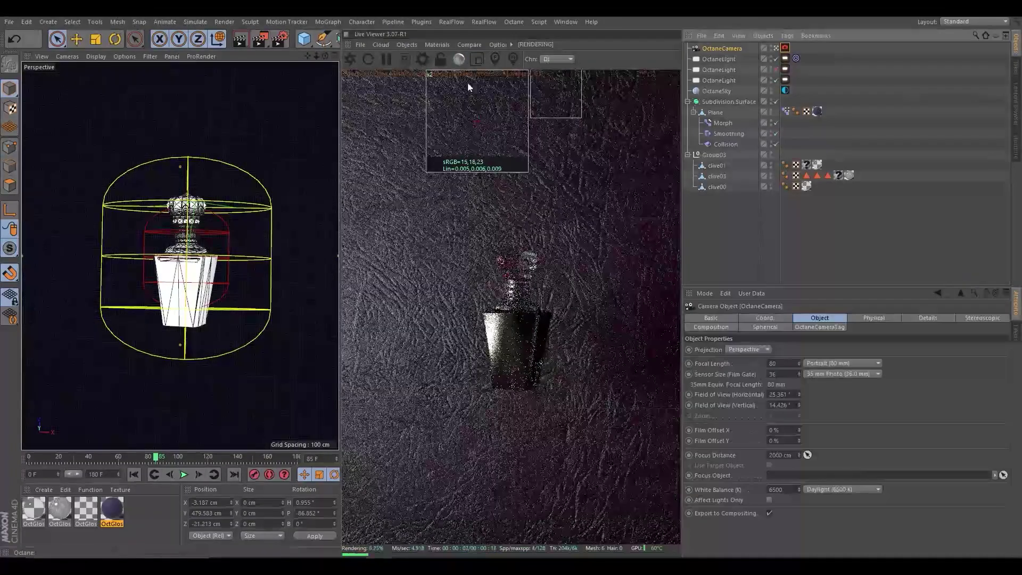
Switch to the Normal 50 mm lens, set the Live Viewer value to 0.5 and reangle the camera
click(827, 363)
click(831, 410)
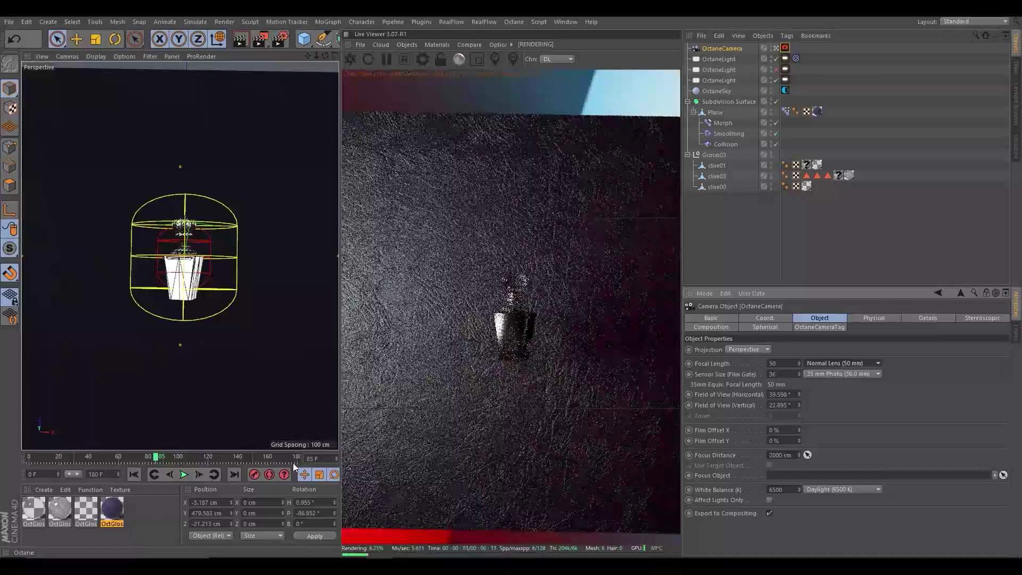
drag(292, 459, 320, 459)
click(440, 59)
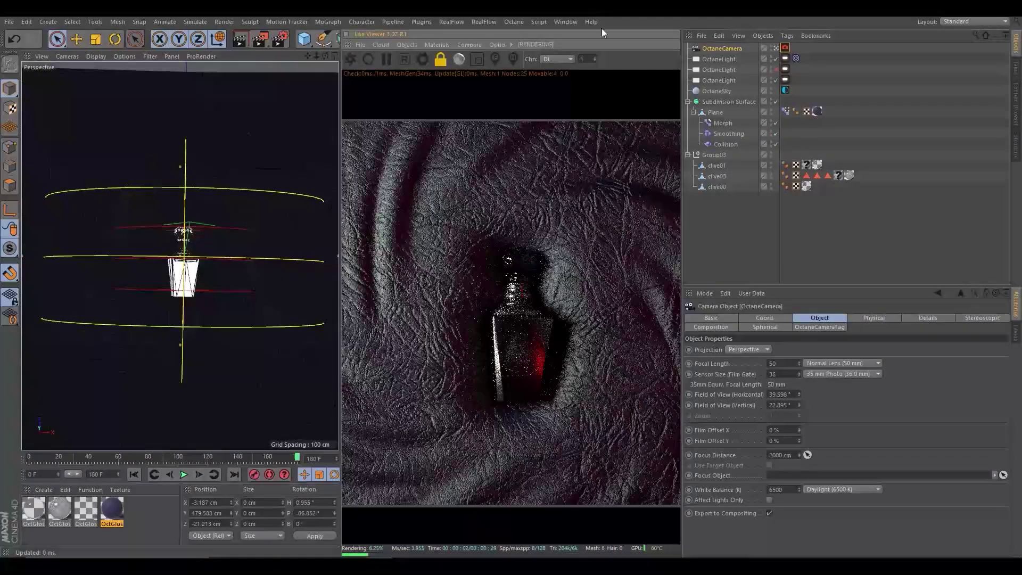
drag(594, 59, 594, 57)
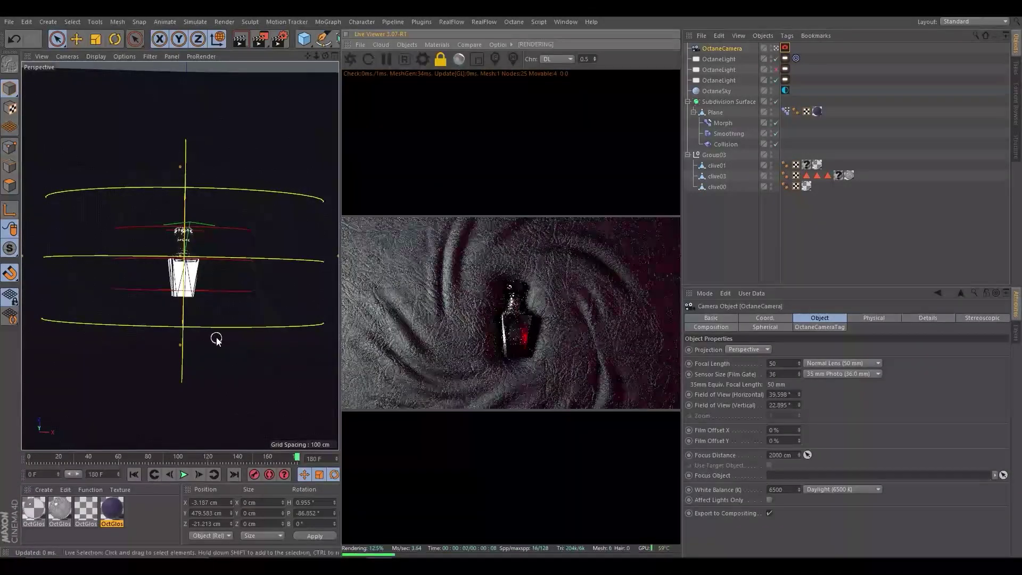
mouse_move(175, 349)
alt+mouse_down()
mouse_move(191, 337)
mouse_move(173, 274)
alt+mouse_up()
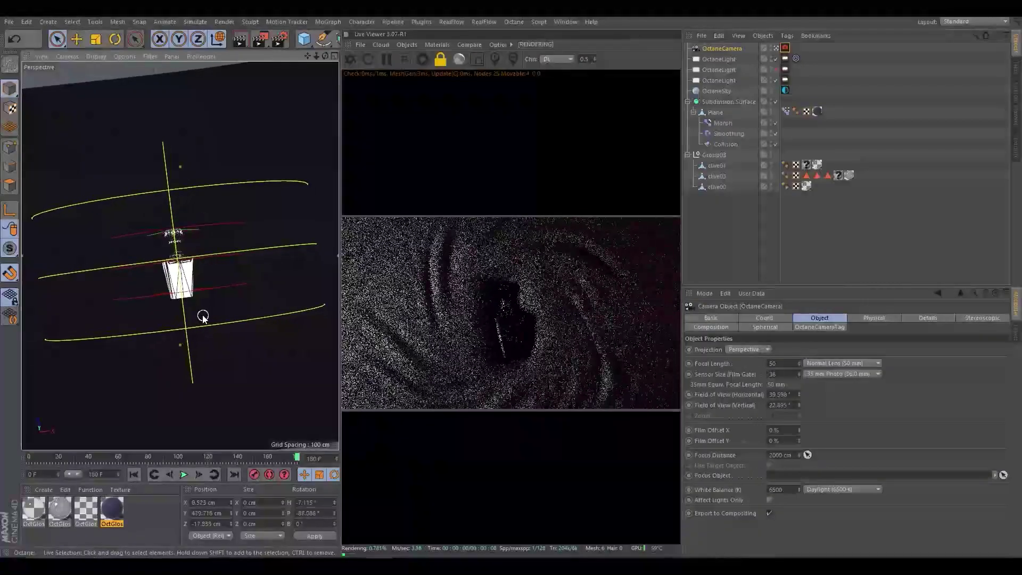
alt+right_drag(173, 275, 181, 281)
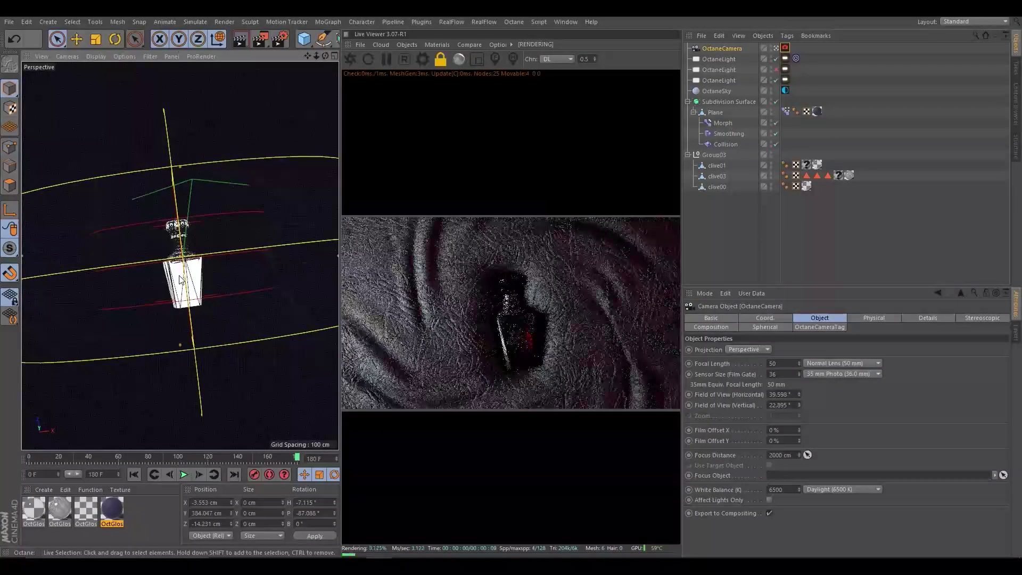
Test several render regions around the bottle, then return to rendering the full frame
click(478, 59)
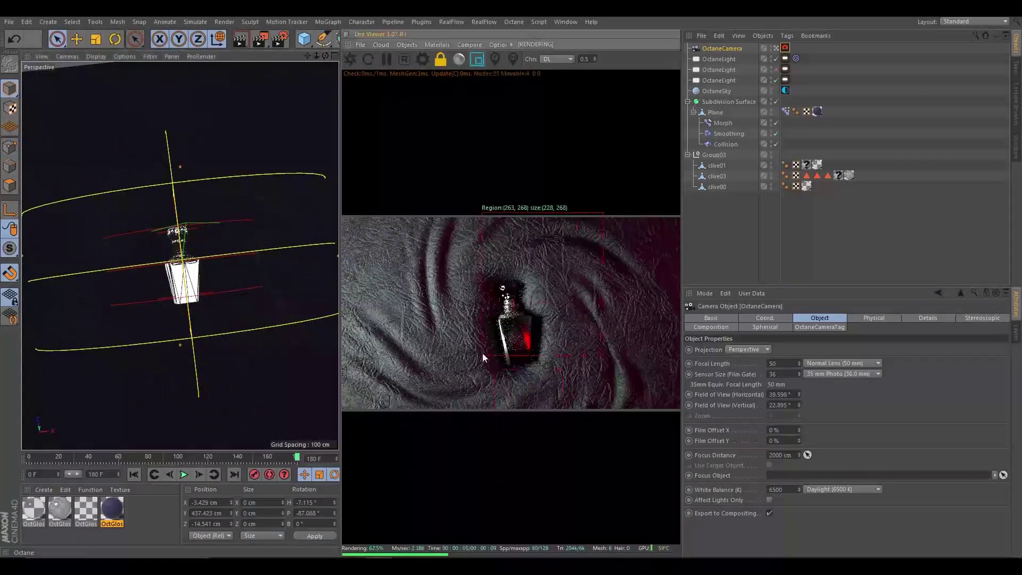
drag(546, 273, 483, 372)
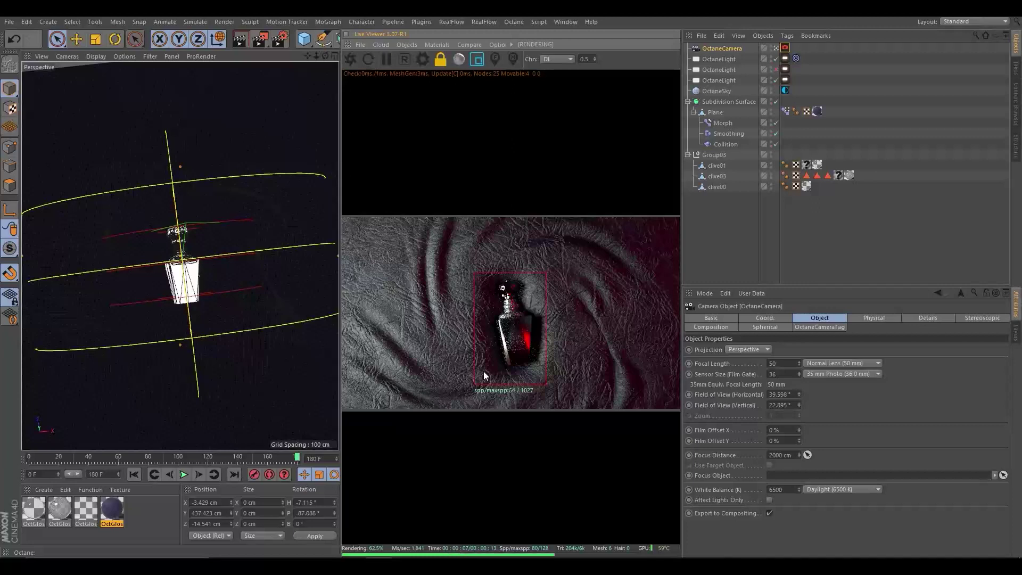
drag(558, 265, 474, 407)
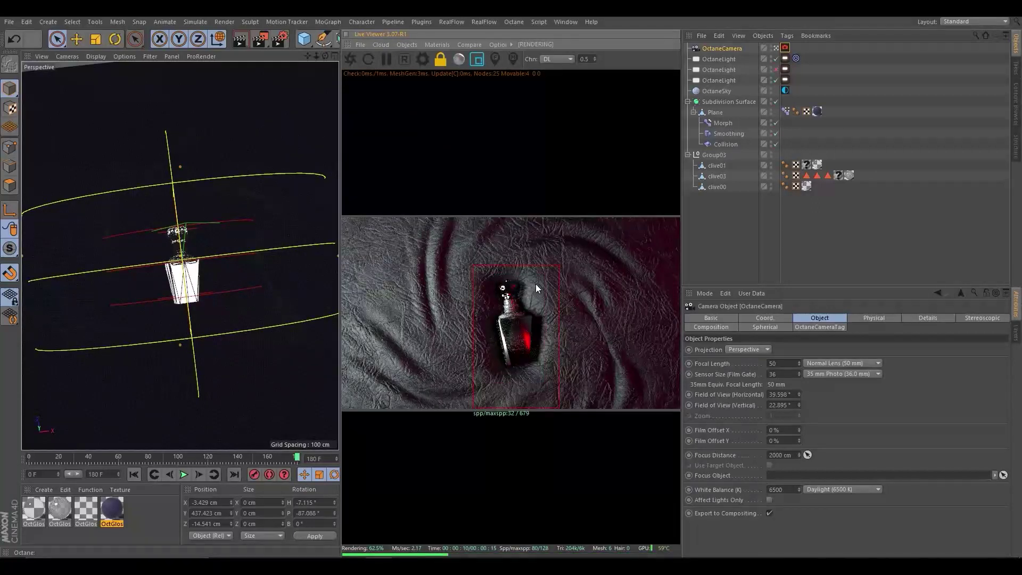
drag(531, 315, 509, 355)
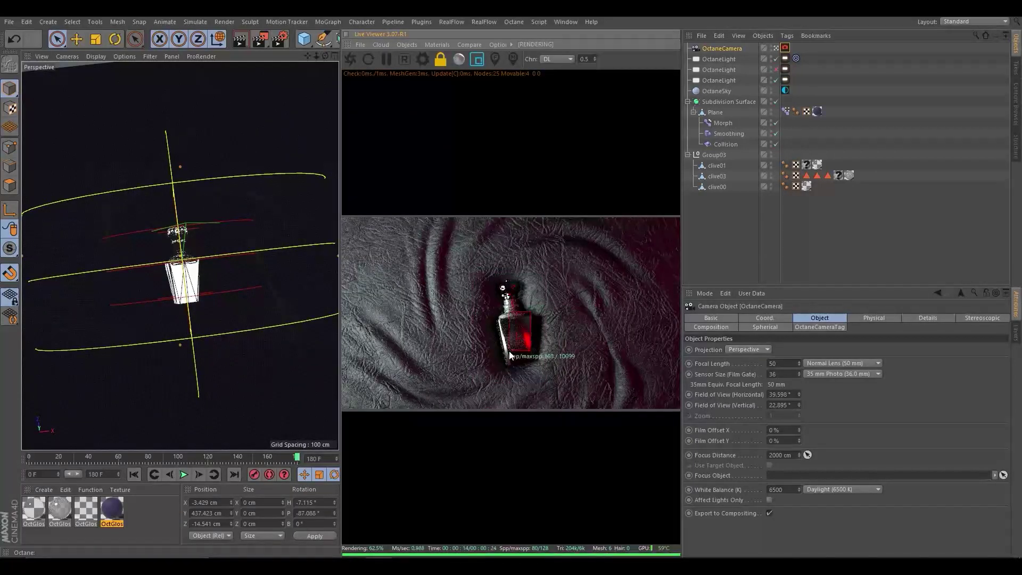
drag(540, 274, 459, 418)
drag(593, 218, 415, 406)
click(477, 60)
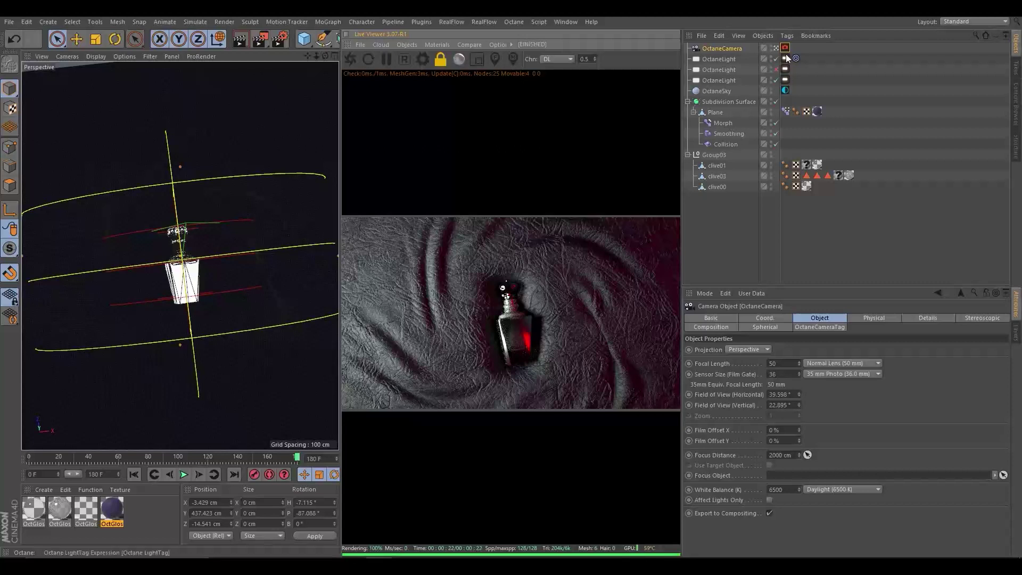
click(819, 327)
click(849, 317)
Rough in the camera imager exposure and gamma values
mouse_move(951, 361)
mouse_down()
mouse_move(926, 361)
mouse_move(925, 374)
mouse_move(878, 376)
mouse_move(942, 361)
mouse_move(881, 375)
mouse_up()
scroll(867, 391, down, 1)
scroll(879, 388, down, 3)
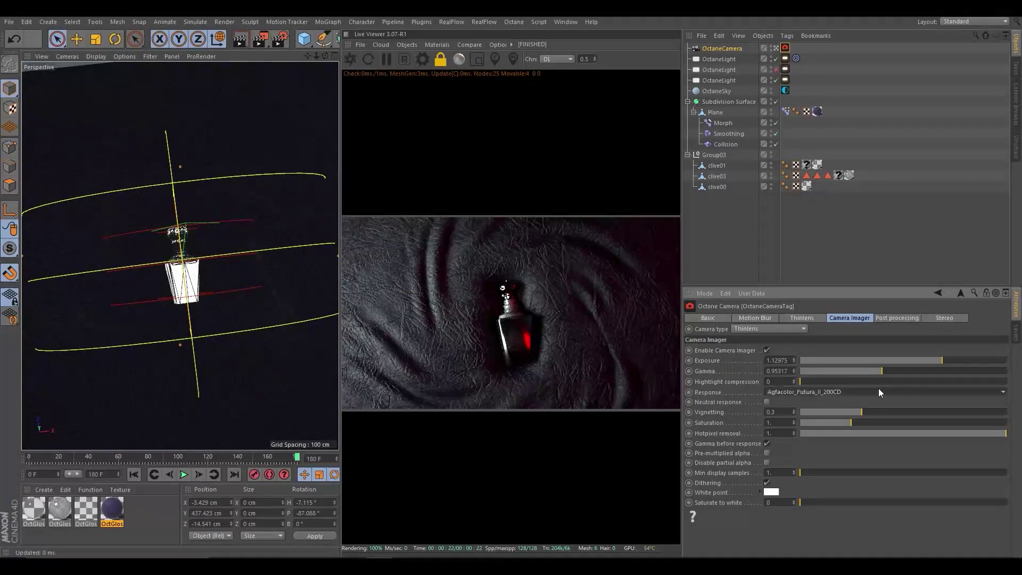
scroll(878, 387, up, 1)
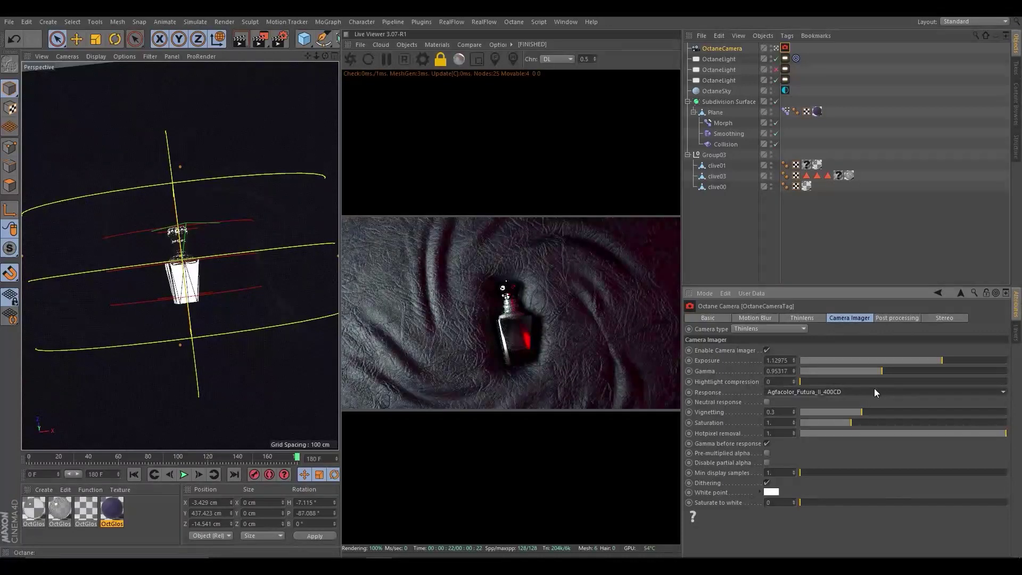
scroll(873, 390, down, 1)
drag(894, 370, 884, 379)
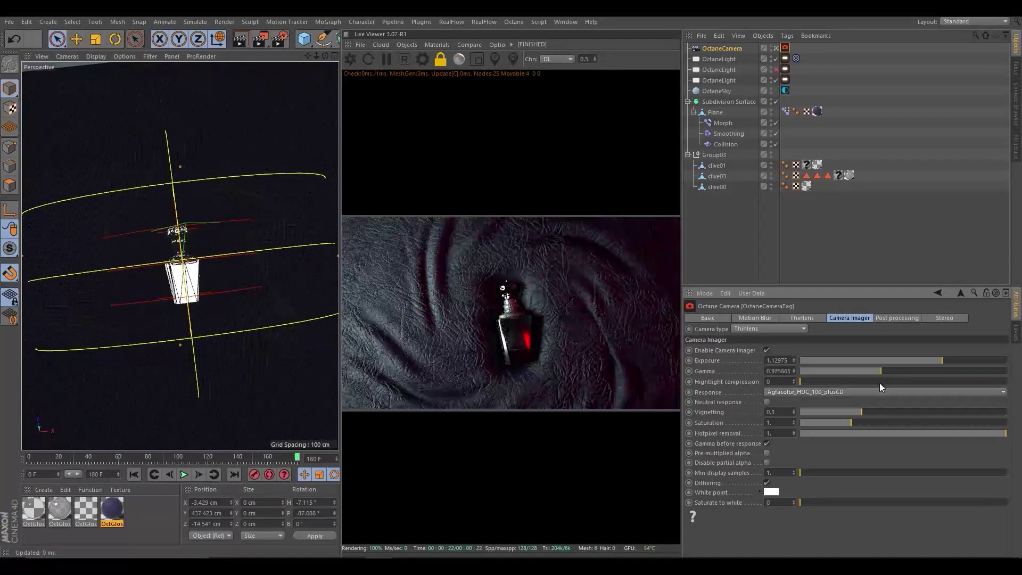
scroll(850, 392, up, 6)
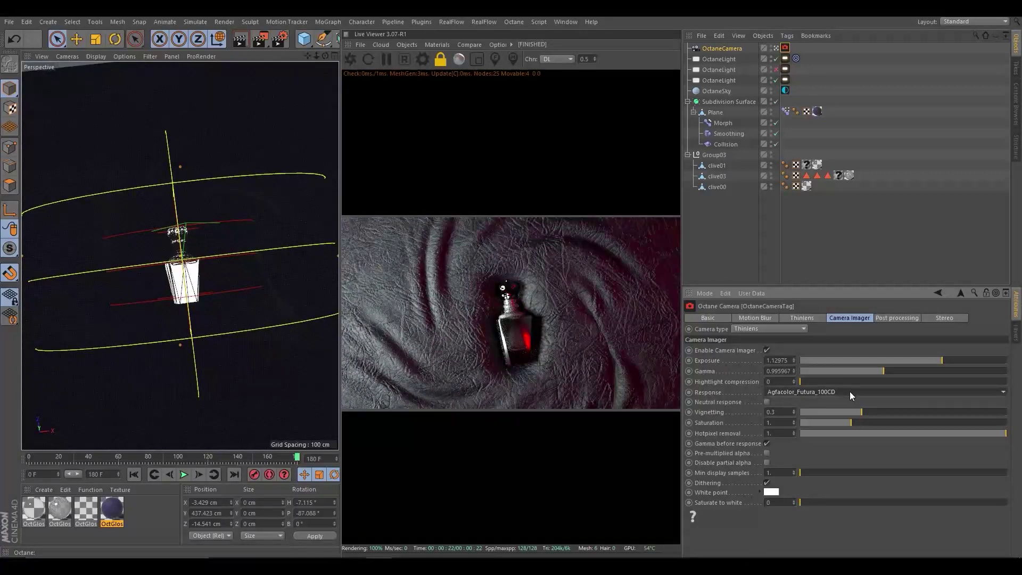
scroll(849, 391, down, 2)
Set the Agfacolor_Futura_II_100CD response with exposure 1.255 and gamma 0.912
click(934, 359)
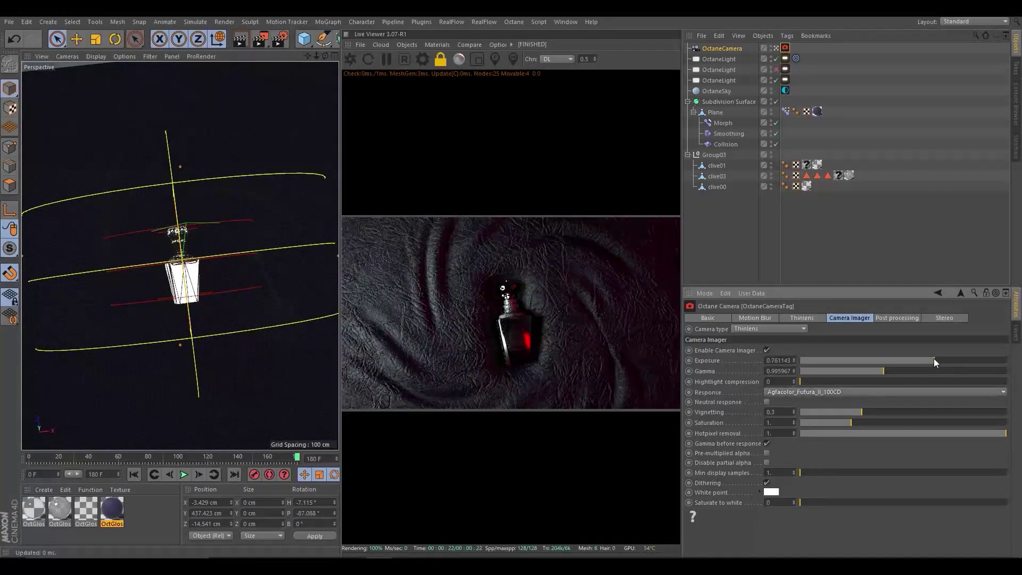
drag(936, 360, 942, 360)
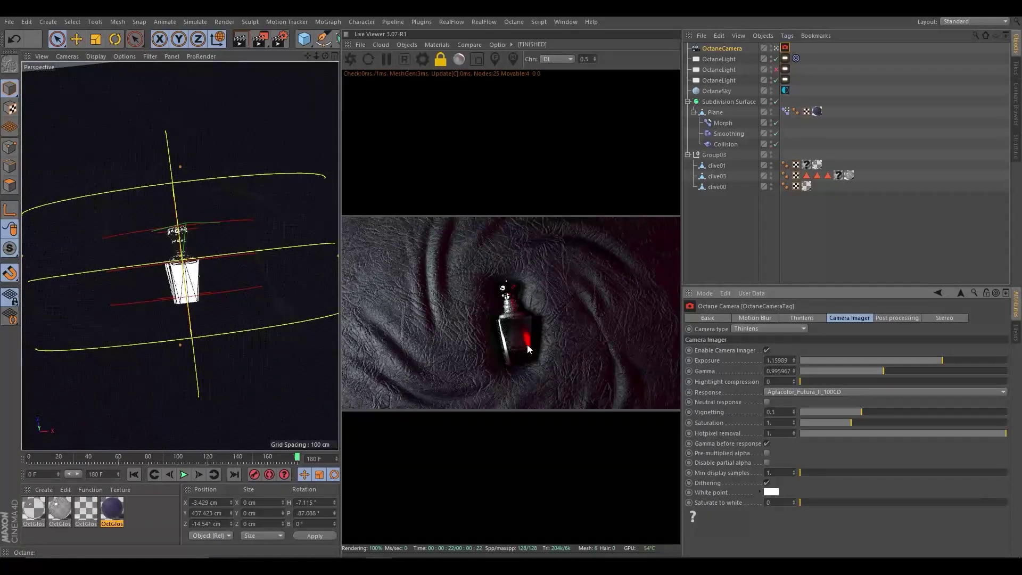
drag(882, 372, 881, 372)
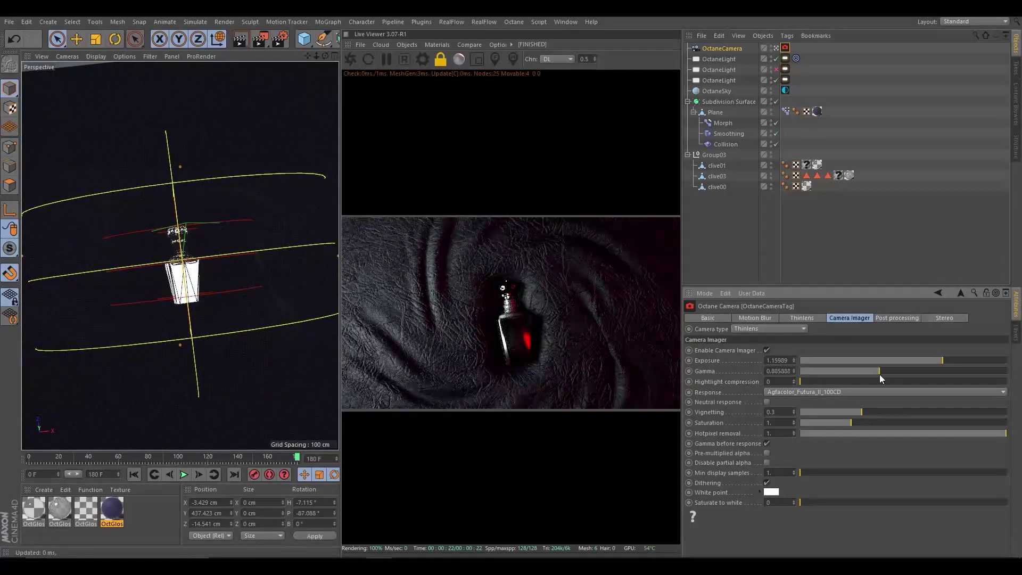
drag(939, 359, 942, 362)
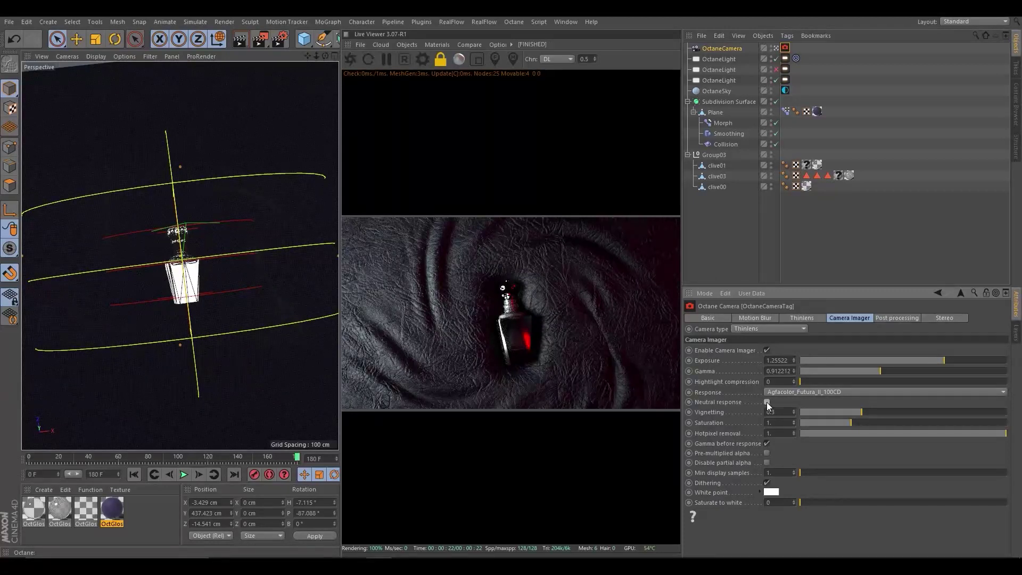
Set vignetting to 0, raise minimum display samples to 32, and show post-processing settings
drag(846, 414, 728, 417)
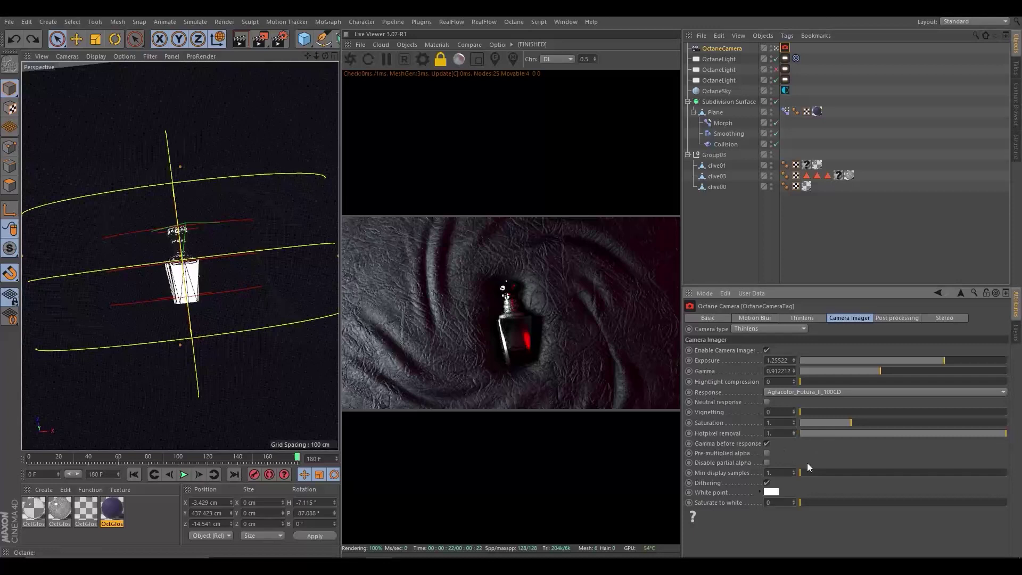
click(767, 452)
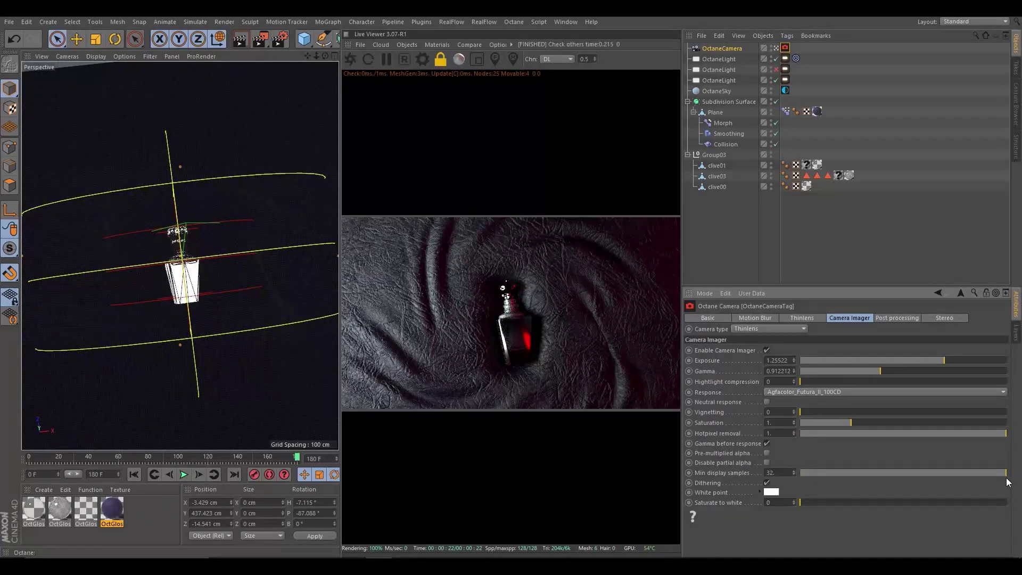
click(897, 317)
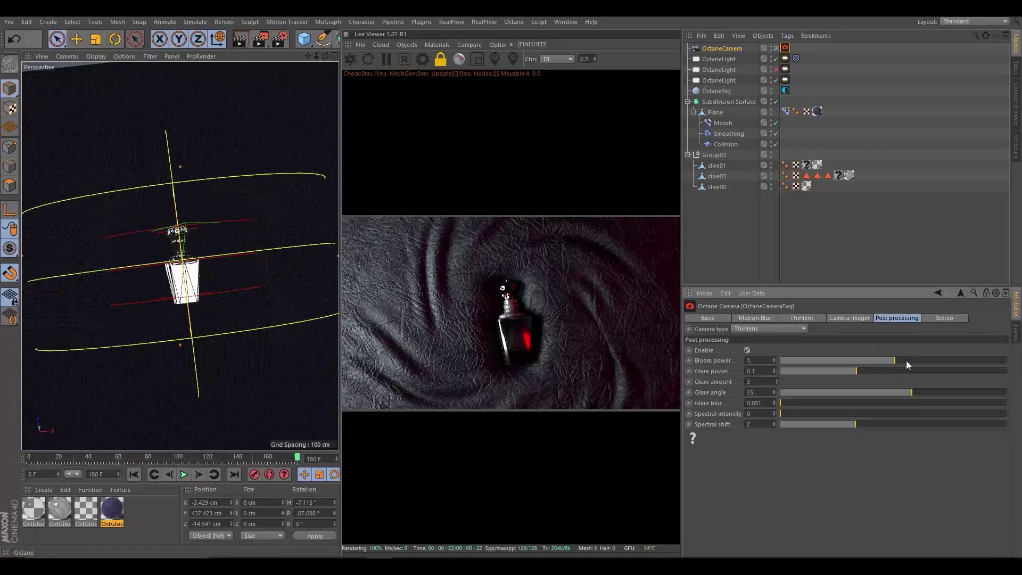
Set post-processing bloom to 0.34, glare power 12.79, angle 17.4, and glare blur 0.11
drag(906, 360, 964, 368)
mouse_move(886, 371)
mouse_down()
mouse_move(952, 372)
mouse_move(873, 363)
mouse_move(936, 372)
mouse_up()
click(915, 392)
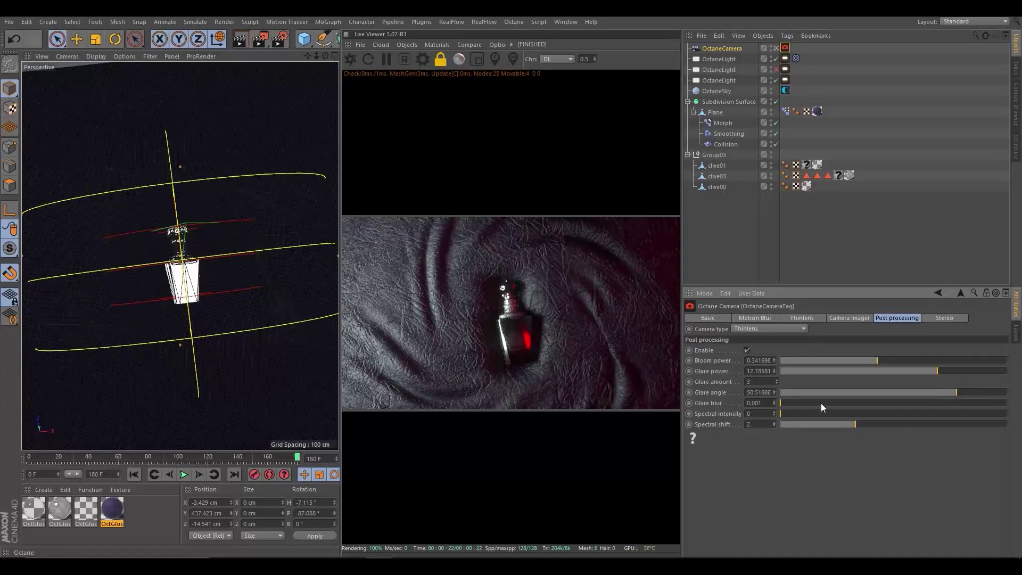
drag(821, 403, 887, 408)
drag(964, 371, 937, 372)
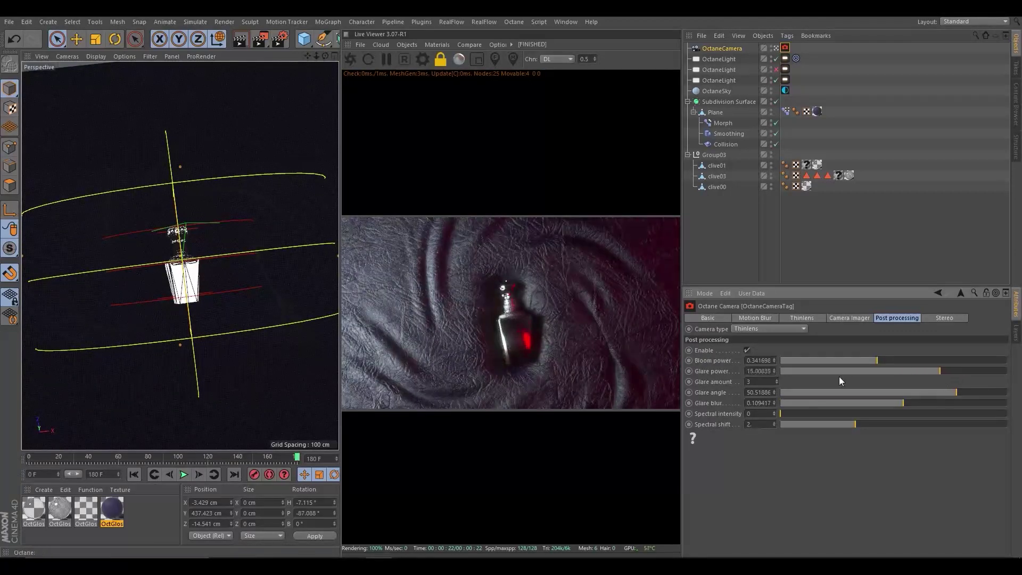
drag(878, 361, 960, 360)
key(ctrl+z)
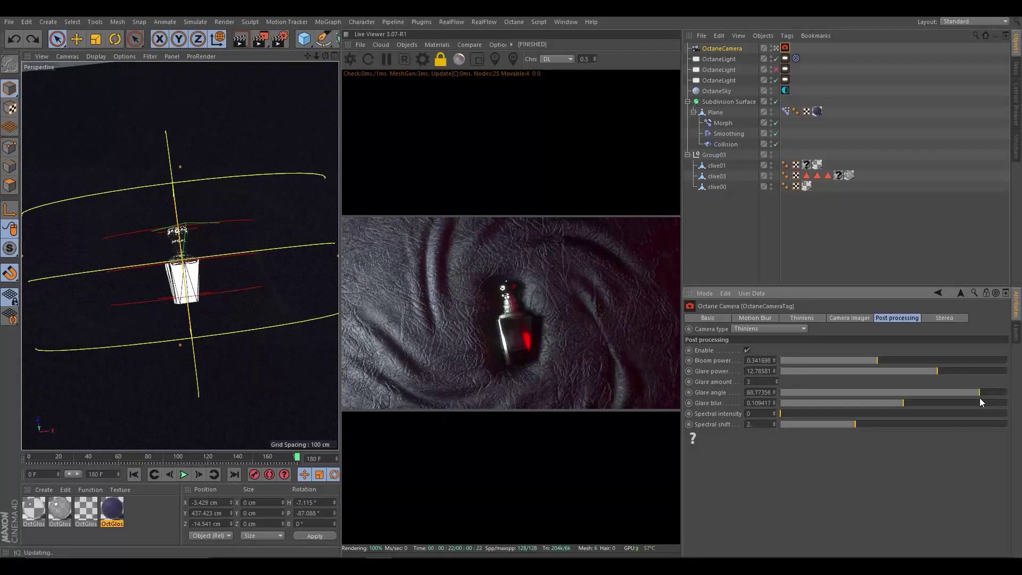
drag(889, 405, 959, 406)
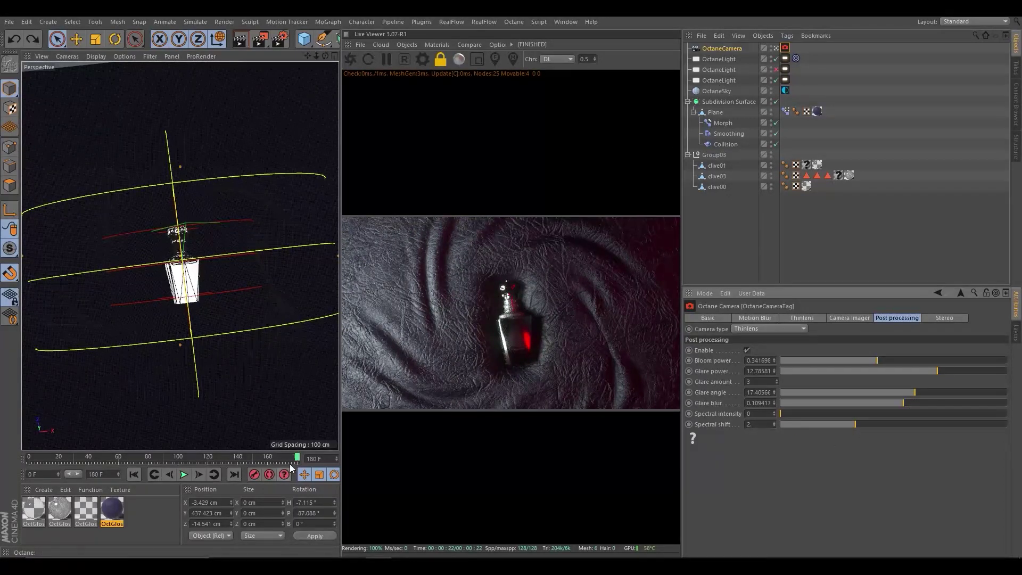
Return to frame 0 and export the rendered image as 'tamrin 1'
drag(259, 456, 2, 483)
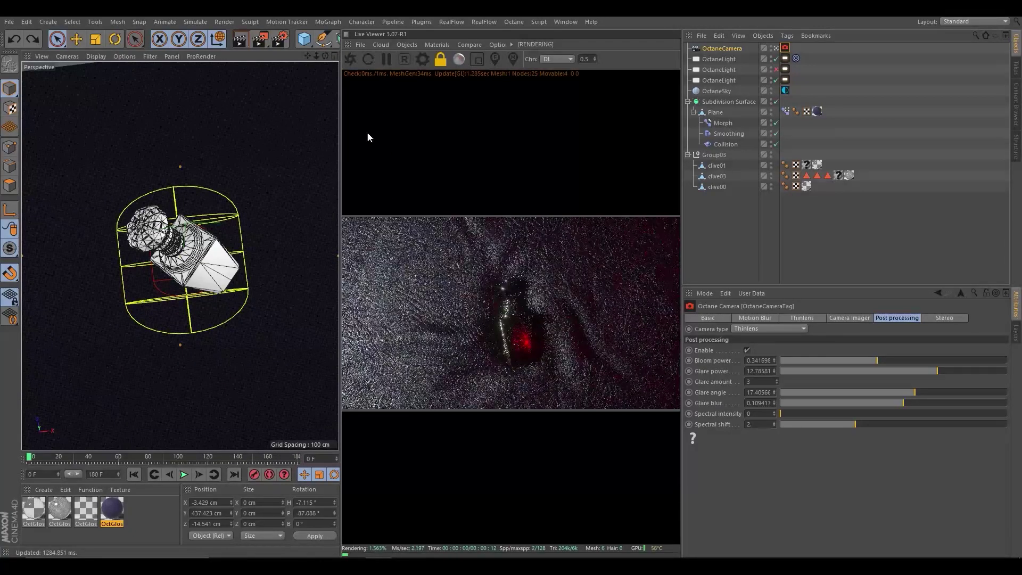
click(350, 58)
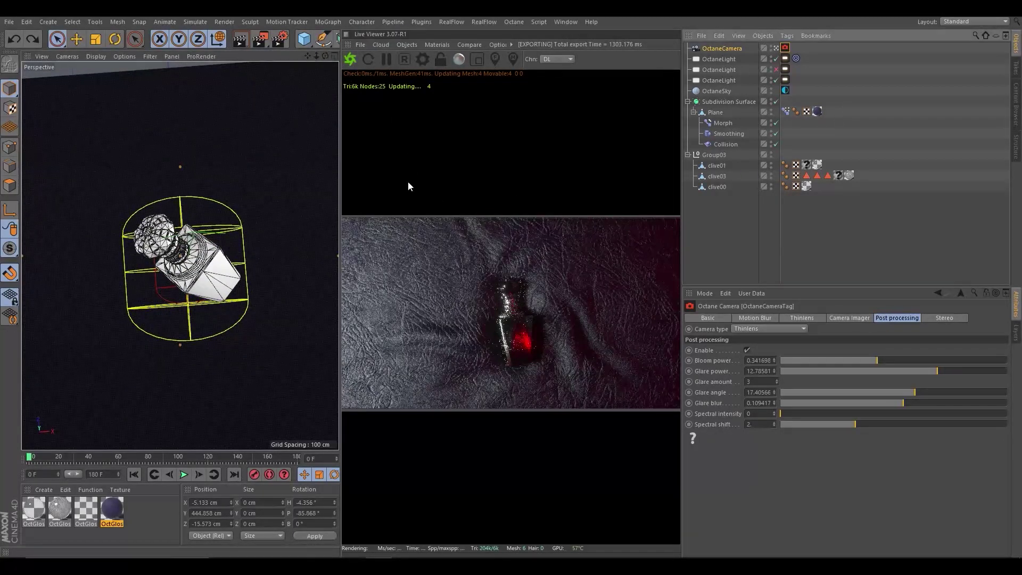
key(ctrl+s)
scroll(293, 160, down, 3)
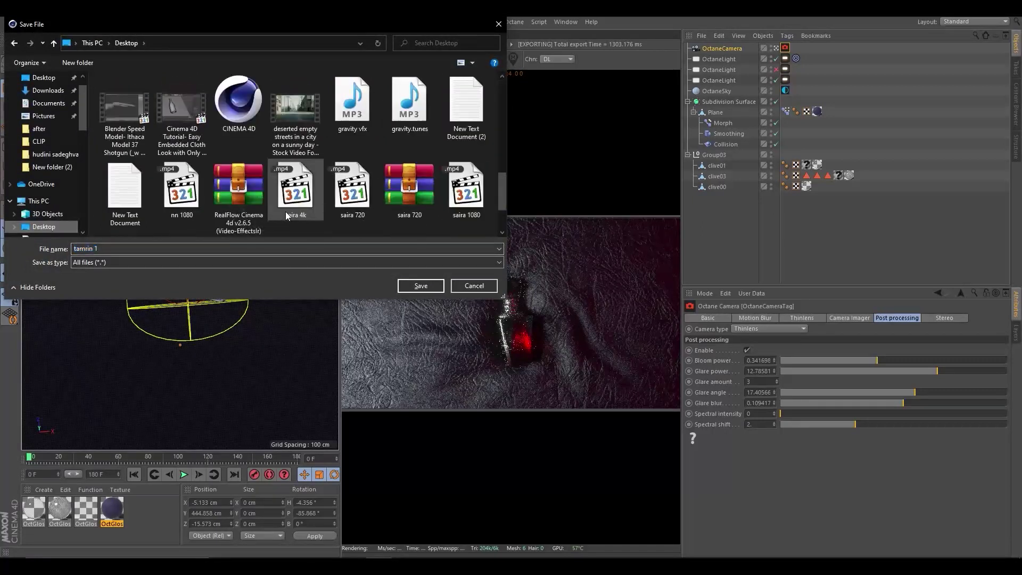
scroll(293, 160, down, 3)
click(368, 249)
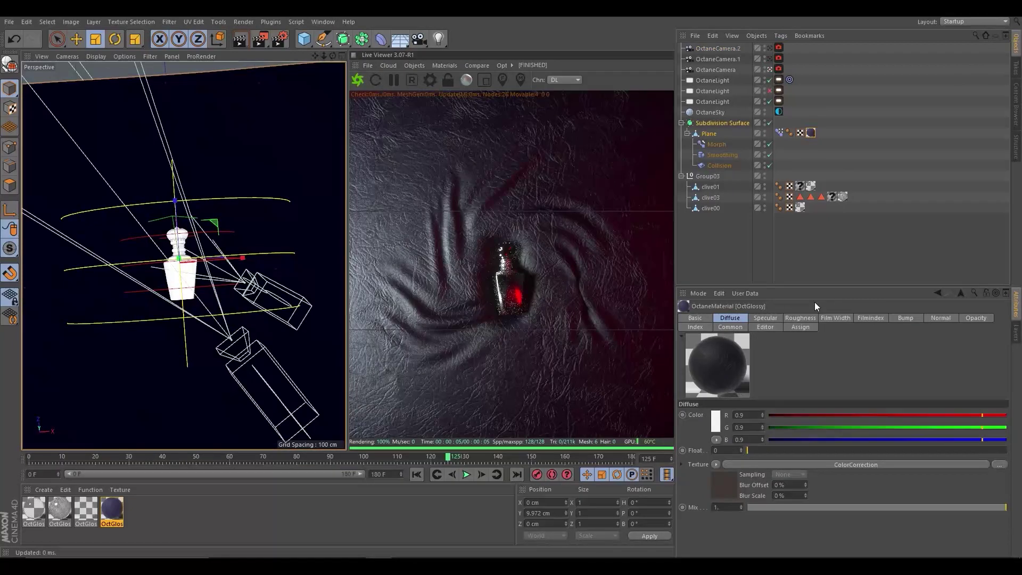
Delete OctaneCamera.1 and OctaneCamera.2 and lock the Live Viewer render resolution
click(723, 57)
shift+click(719, 51)
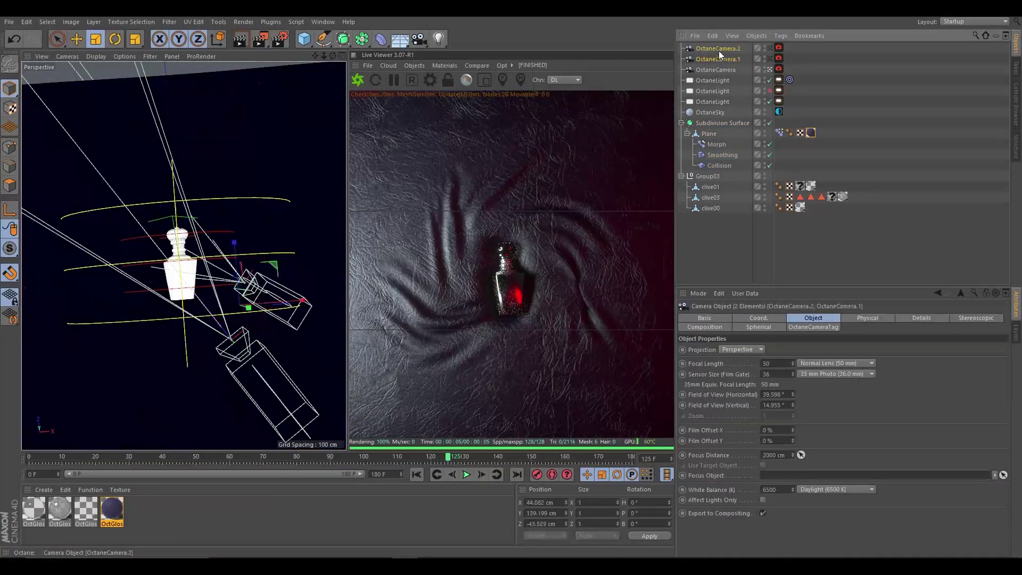
key(Delete)
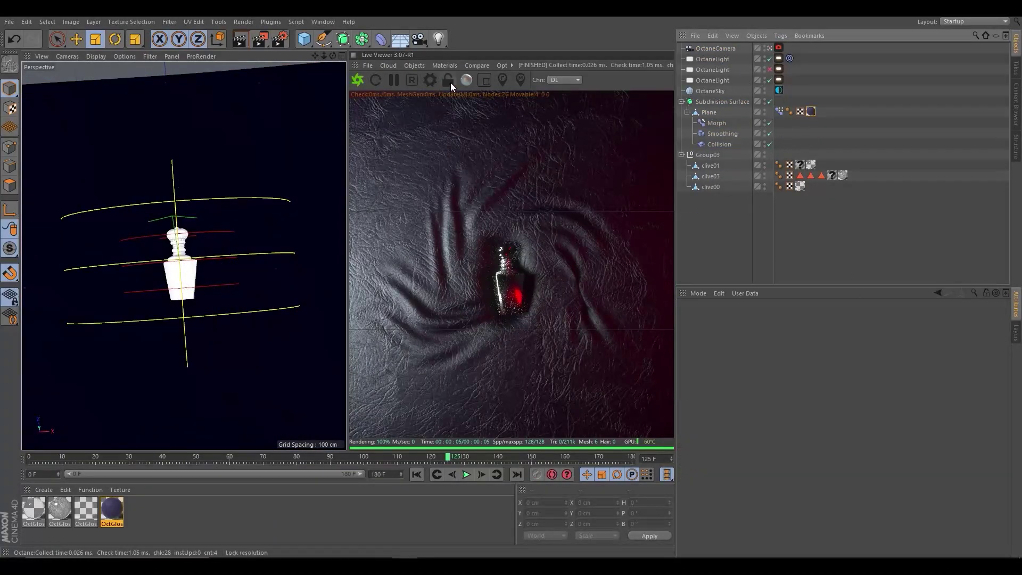
click(450, 81)
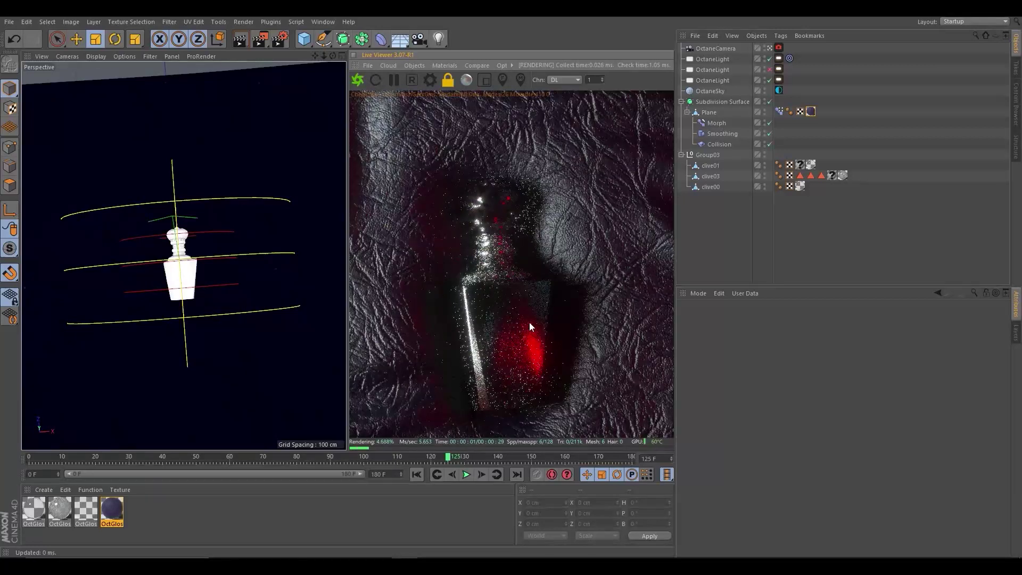
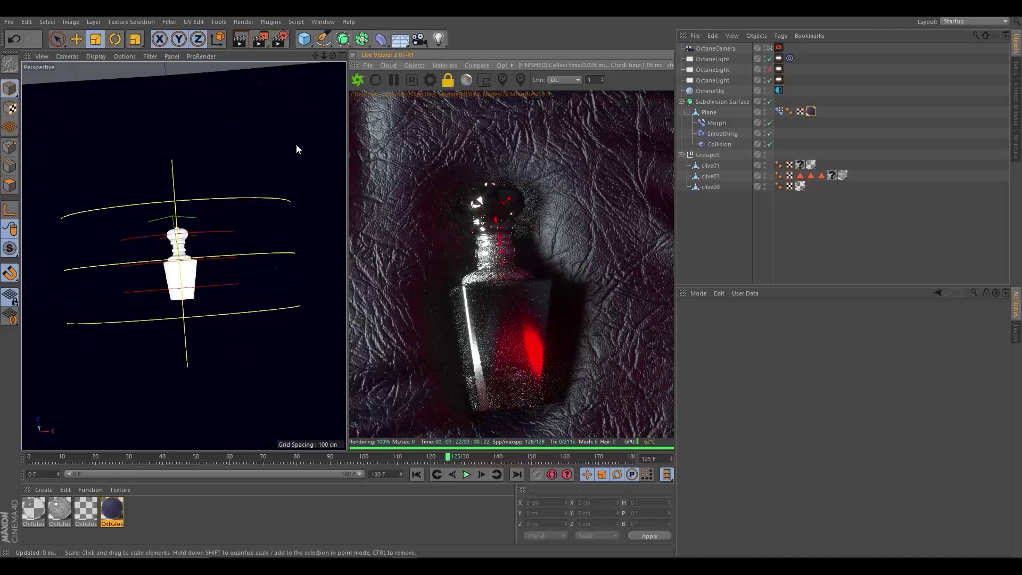
Add a Plane primitive and undock the Live Viewer into its own window
click(304, 39)
click(412, 77)
right_click(396, 64)
click(381, 75)
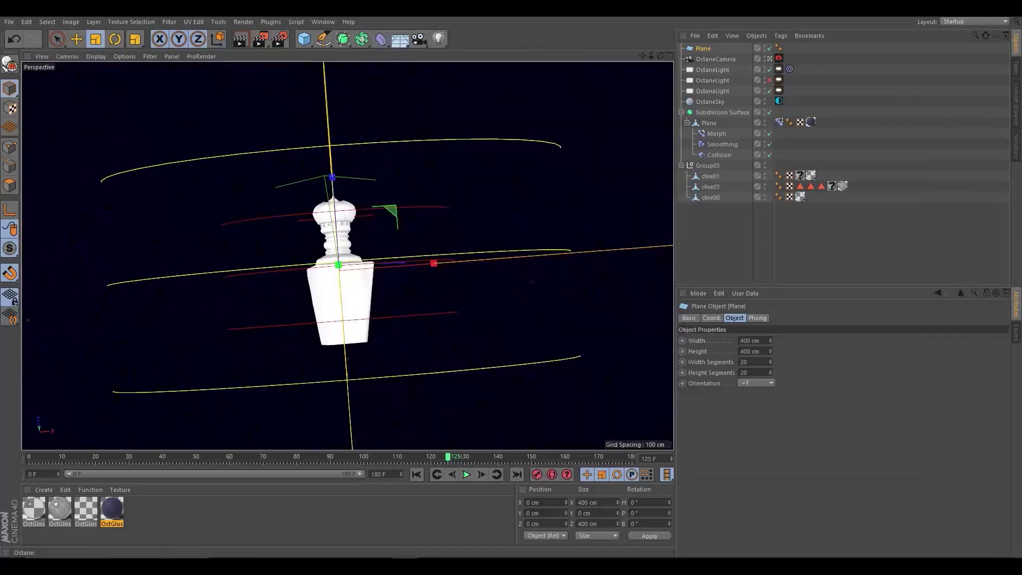
Set the viewport display to Hidden Line wireframes
click(96, 56)
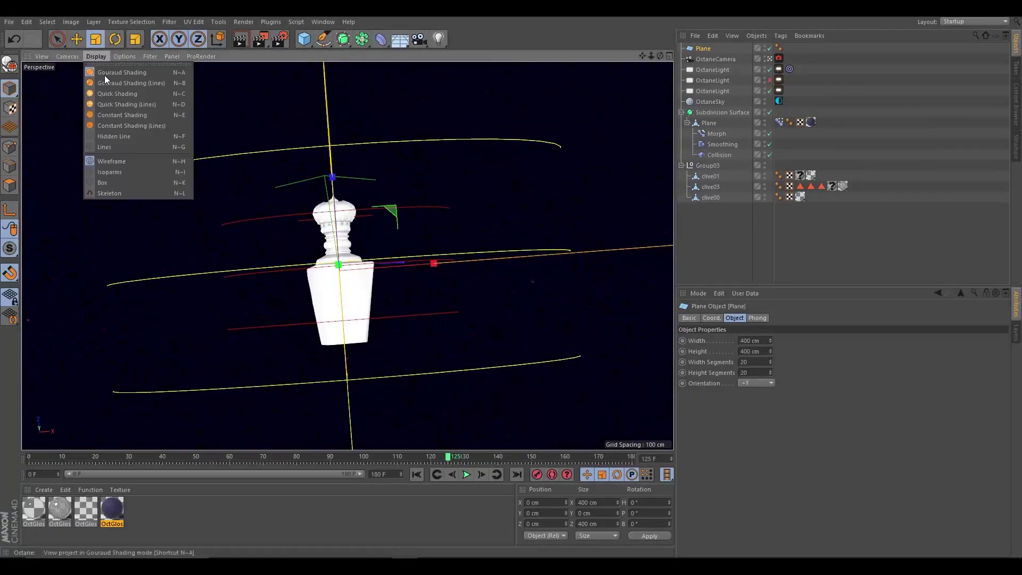
click(122, 131)
click(96, 56)
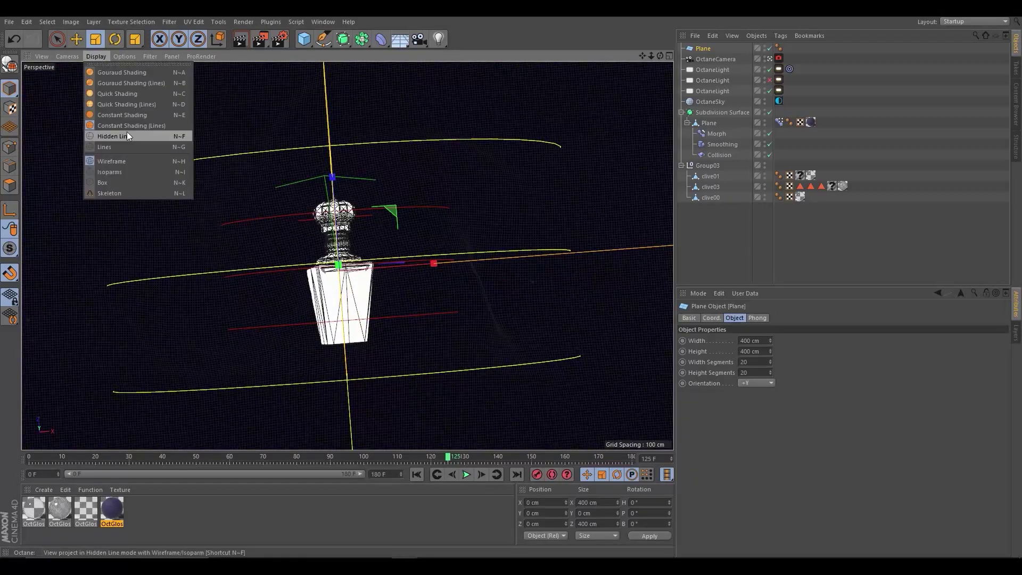
click(127, 133)
Undo a trial rotation, jump to a later frame, and scale the plane down to 38.4 cm
click(114, 40)
drag(338, 251, 335, 144)
key(ctrl+z)
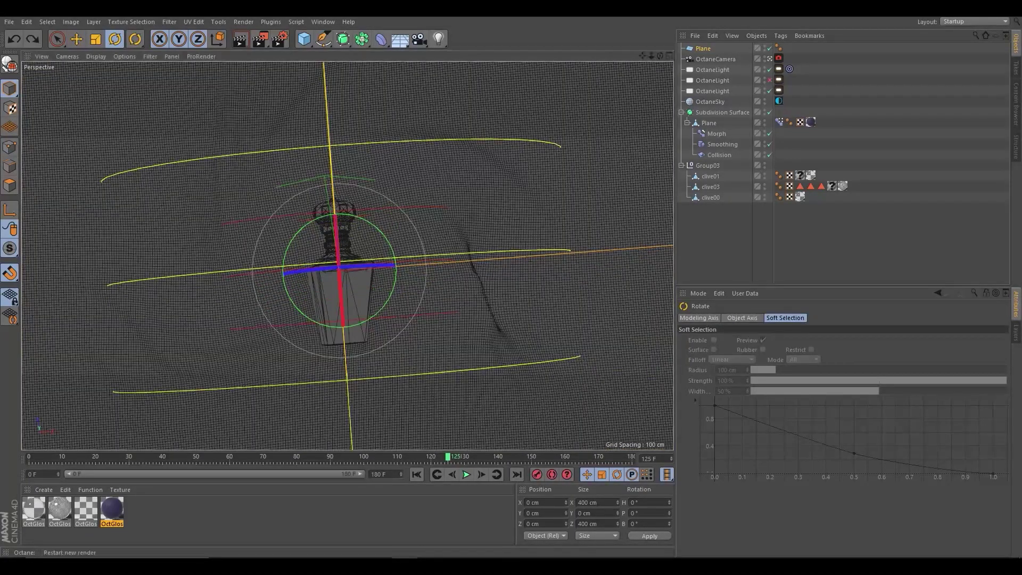
drag(474, 461, 518, 460)
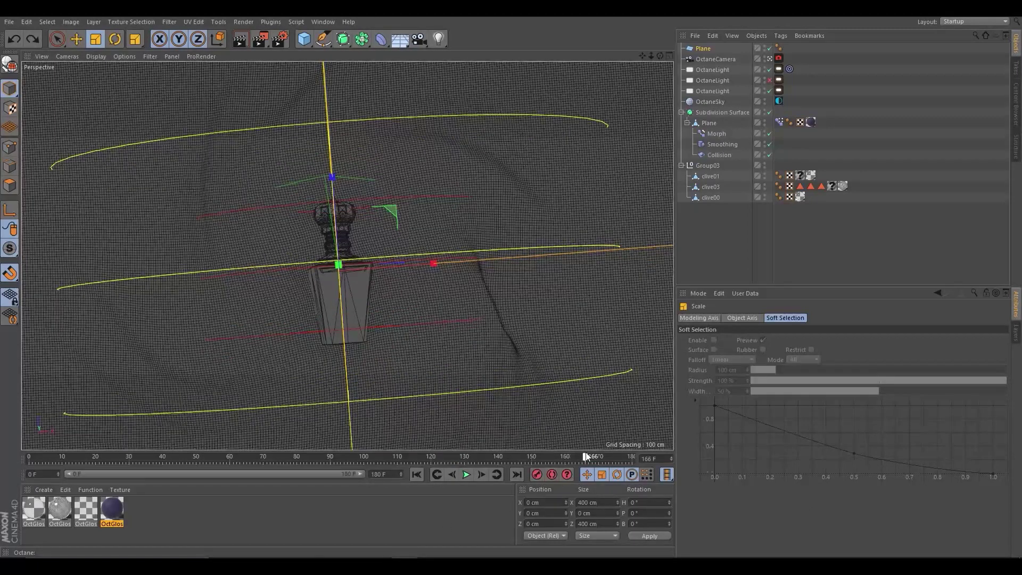
drag(549, 184, 542, 185)
key(9)
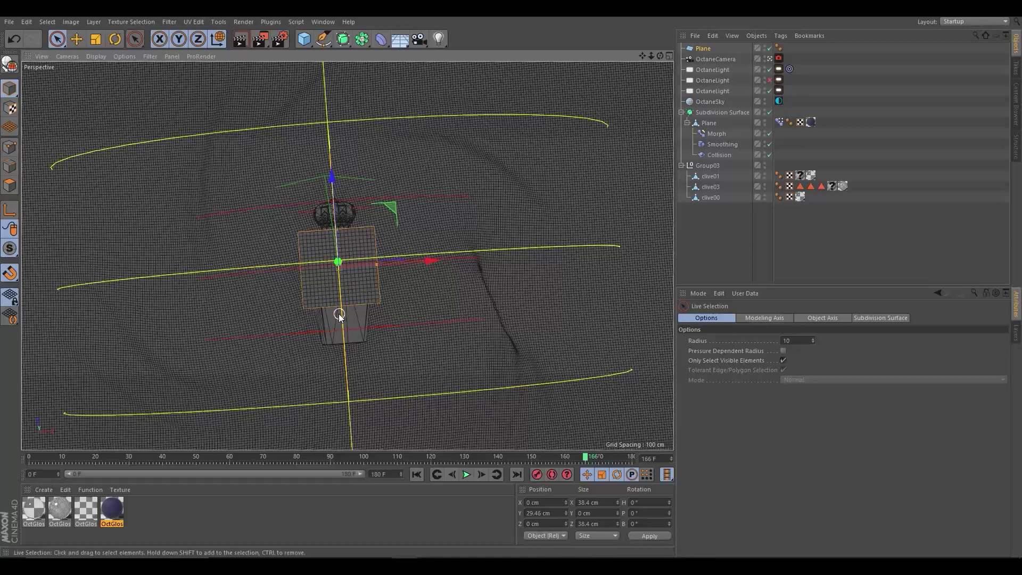
Move the plane down onto the bottle's front face and tilt it to match
scroll(376, 263, up, 5)
alt+drag(376, 263, 291, 206)
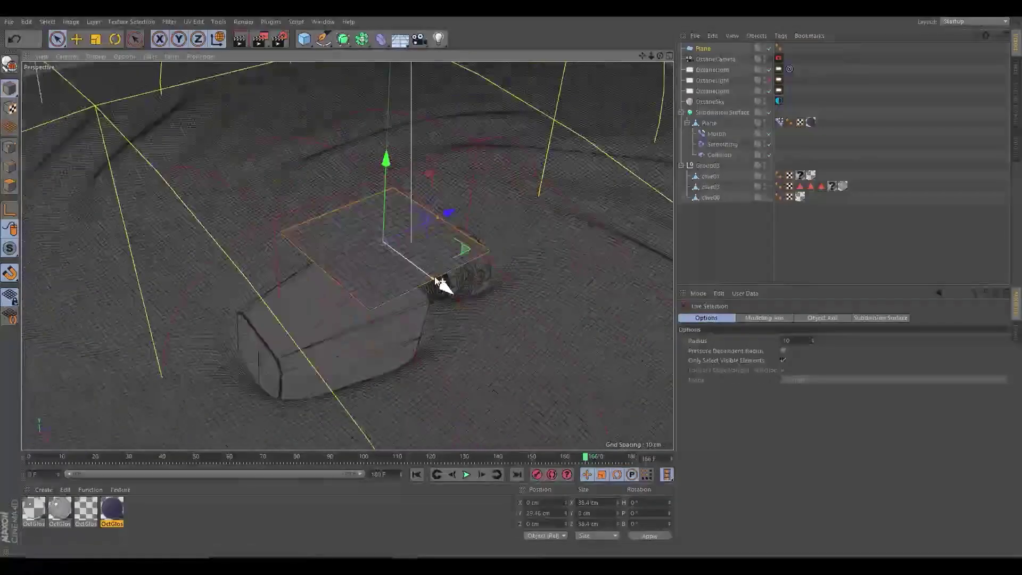
mouse_move(339, 170)
mouse_down()
mouse_move(228, 170)
mouse_move(255, 154)
mouse_up()
key(r)
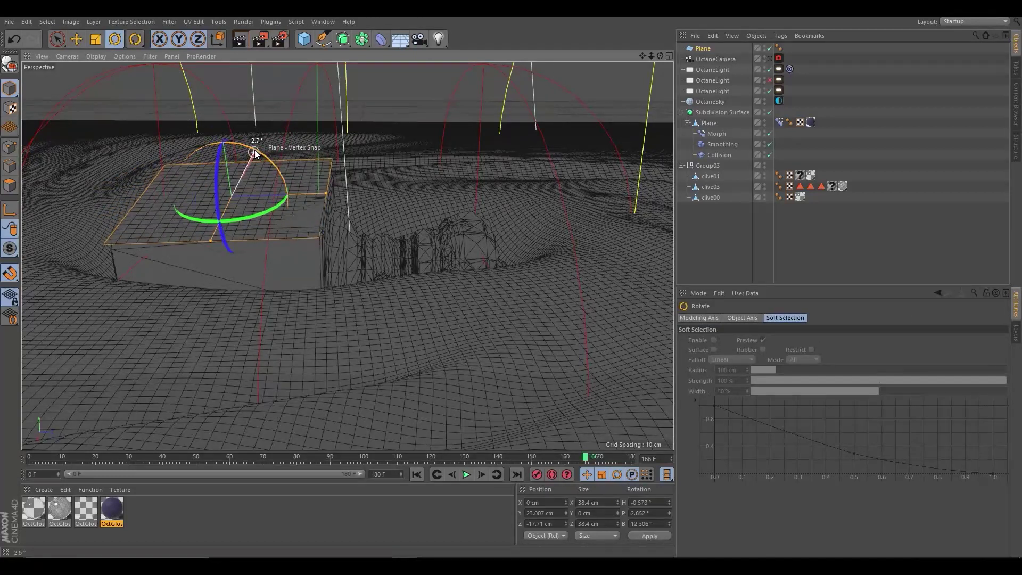
drag(215, 187, 216, 177)
middle_click(208, 147)
middle_click(251, 224)
mouse_move(251, 224)
alt+mouse_down()
mouse_move(356, 299)
mouse_move(235, 283)
mouse_move(268, 148)
mouse_move(306, 242)
mouse_move(276, 300)
alt+mouse_up()
Re-tilt the plane flat on the bottle, raise it slightly, and fine-tune its angle
click(59, 40)
click(115, 39)
drag(418, 216, 408, 210)
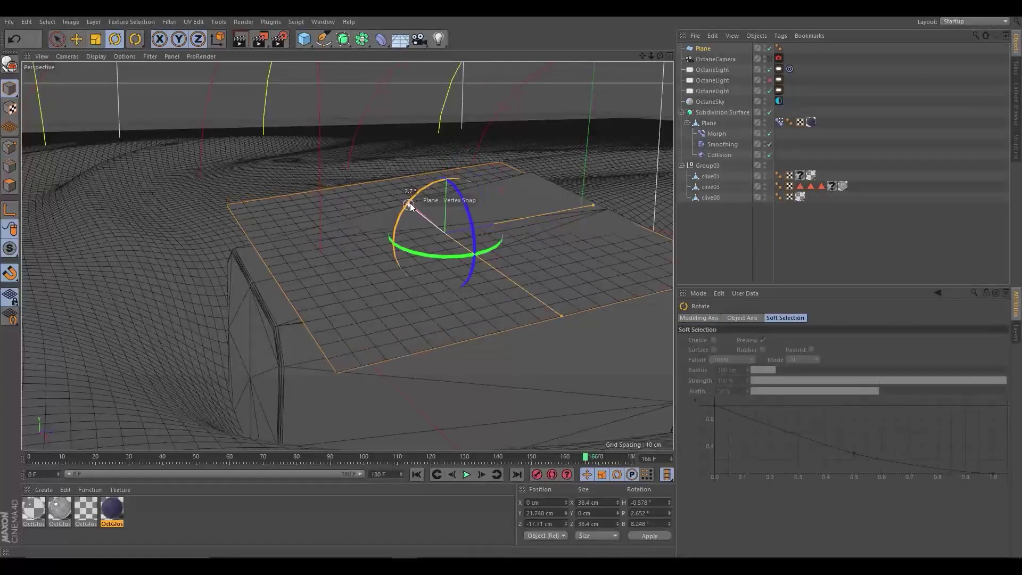
key(9)
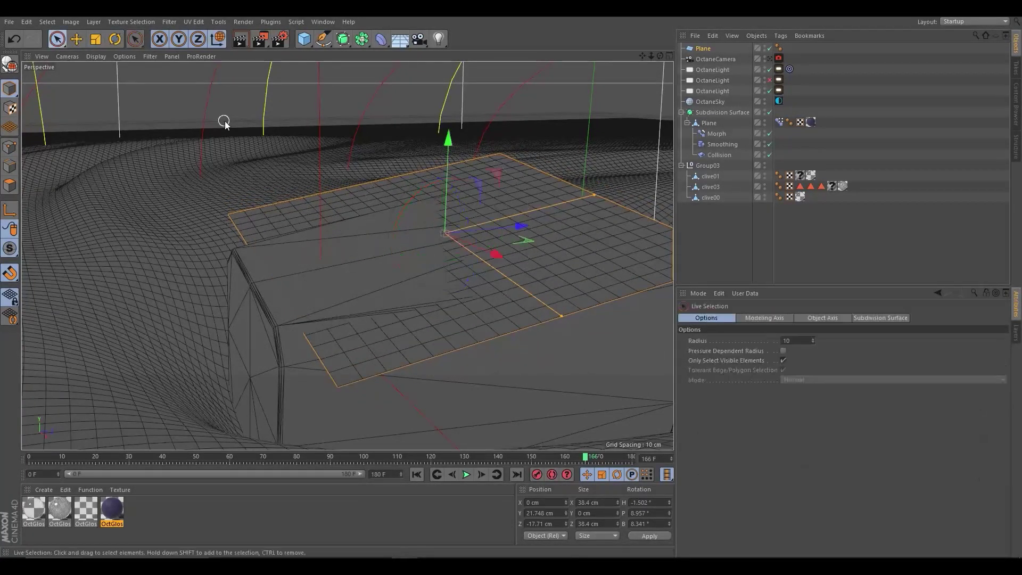
drag(445, 168, 498, 235)
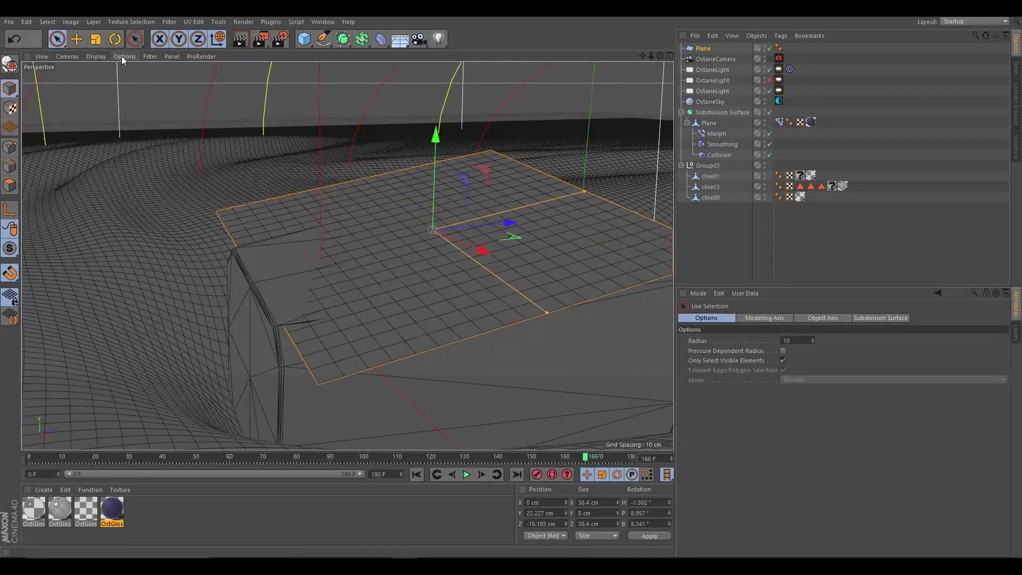
key(r)
drag(376, 178, 461, 229)
mouse_move(351, 215)
alt+mouse_down()
mouse_move(609, 291)
mouse_move(510, 315)
mouse_move(492, 340)
mouse_move(385, 293)
mouse_move(404, 276)
alt+mouse_up()
Create a new Octane Glossy Material from the Live Viewer and open it for editing
click(733, 122)
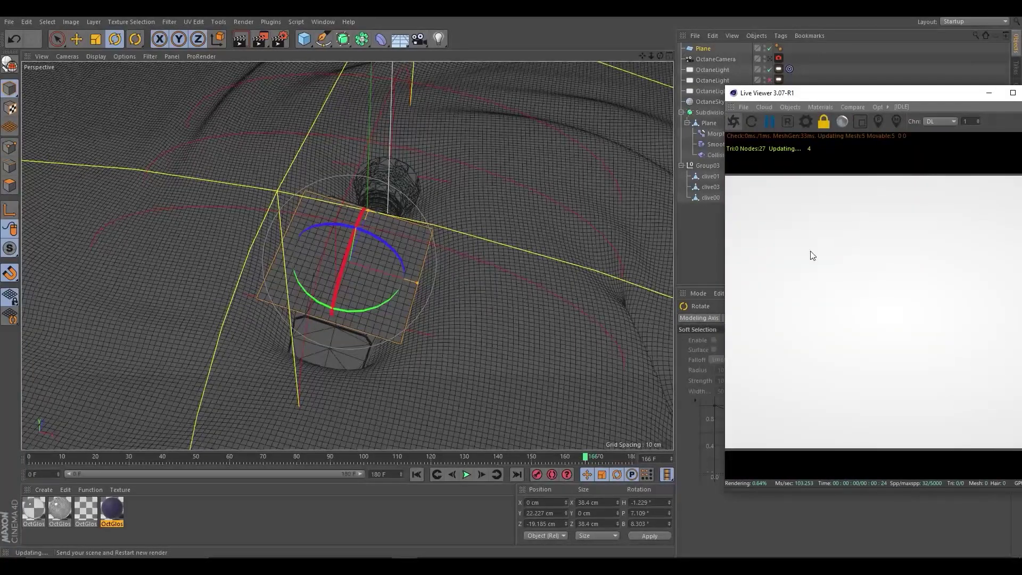
mouse_move(444, 314)
alt+mouse_down()
mouse_move(432, 293)
mouse_move(372, 283)
mouse_move(320, 293)
mouse_move(346, 277)
alt+mouse_up()
drag(941, 93, 895, 91)
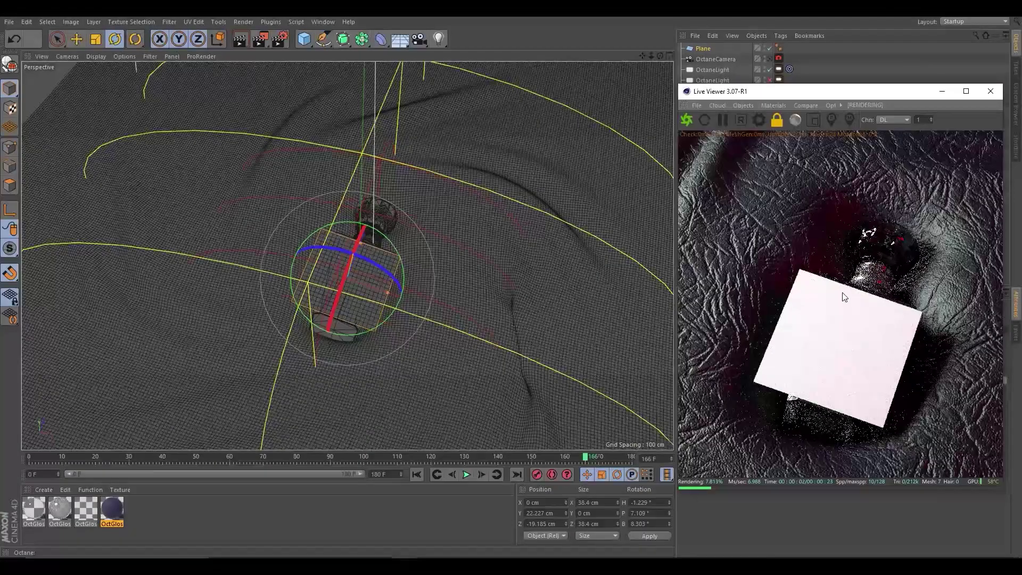
click(766, 106)
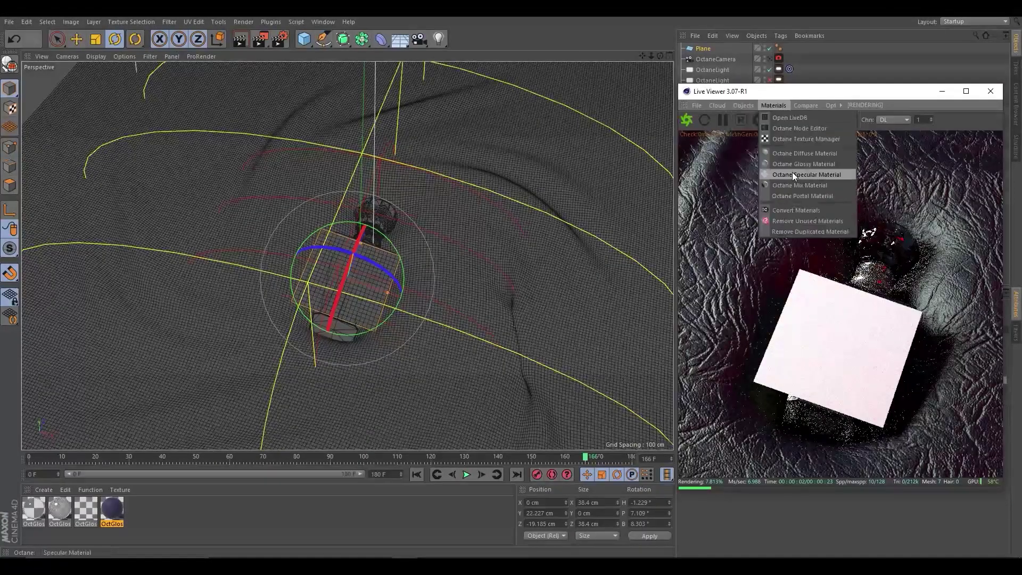
click(792, 171)
double_click(34, 510)
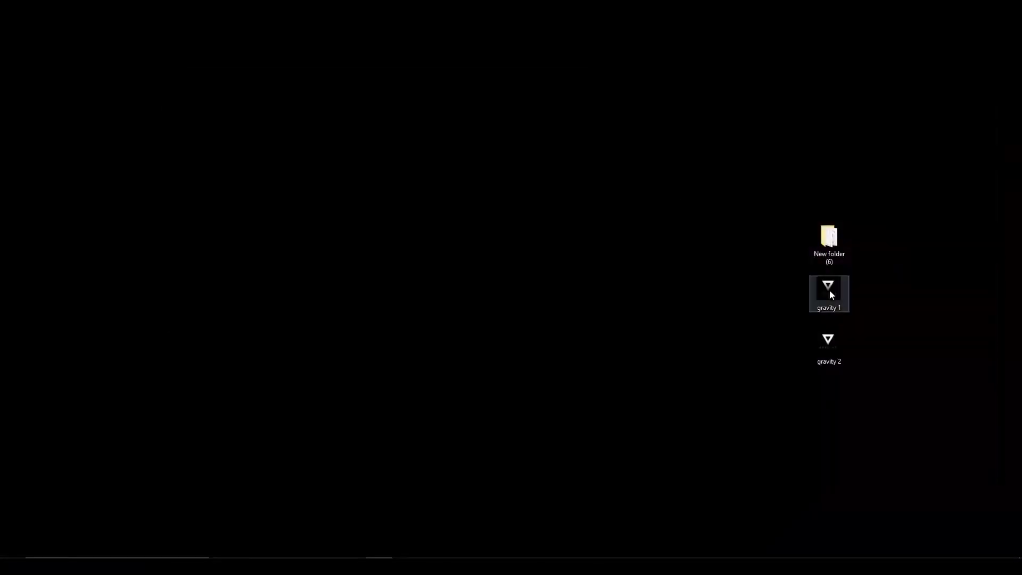
Load gravity 2.jpg as the material's Opacity texture
double_click(829, 290)
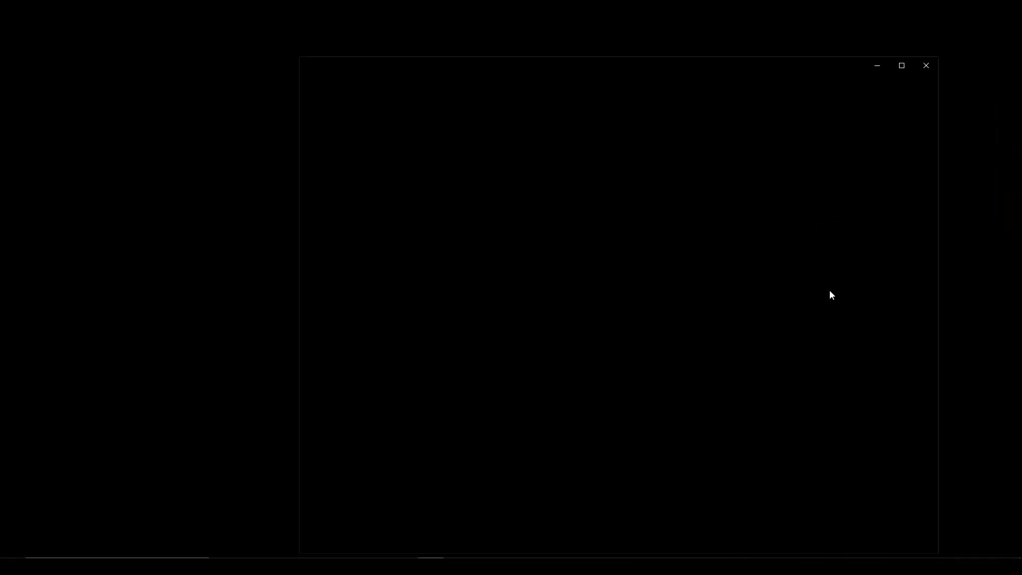
click(920, 74)
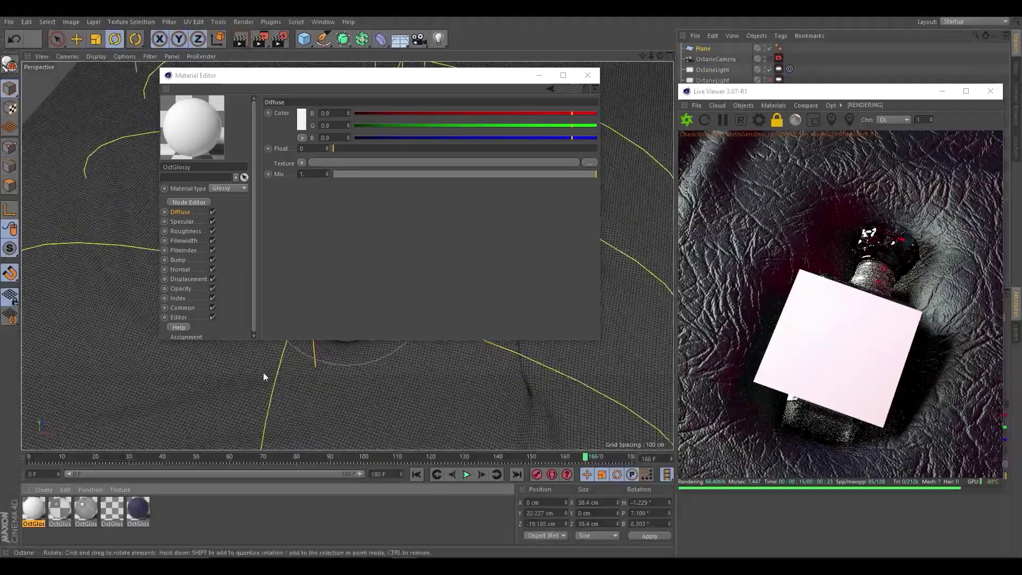
click(401, 168)
click(649, 98)
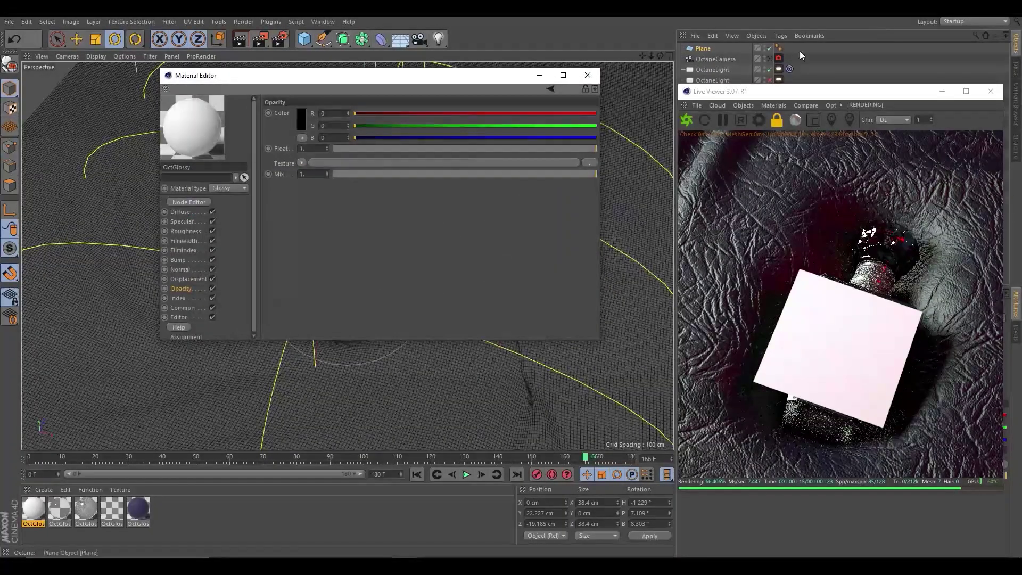
drag(452, 79, 532, 145)
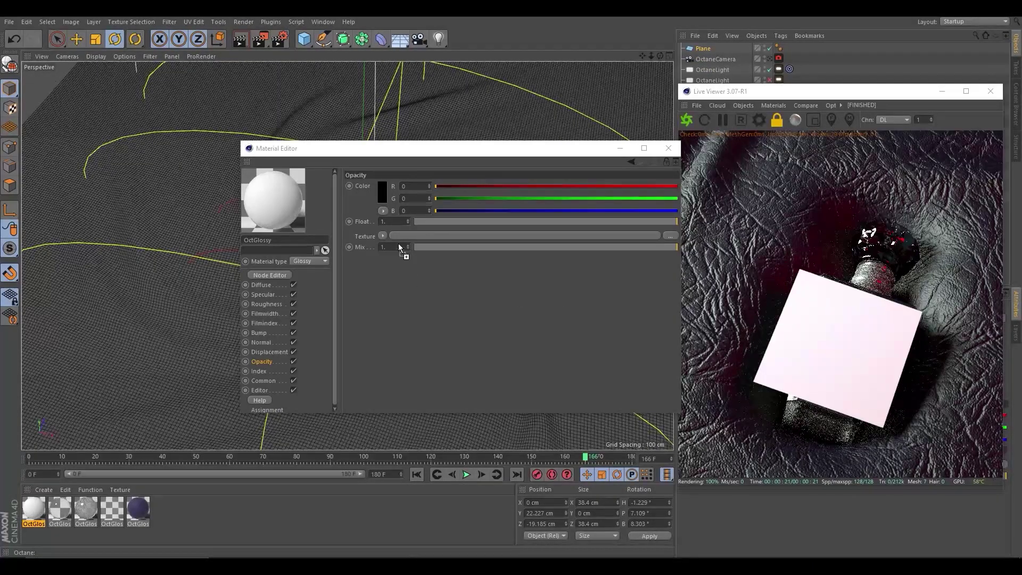
drag(399, 247, 423, 238)
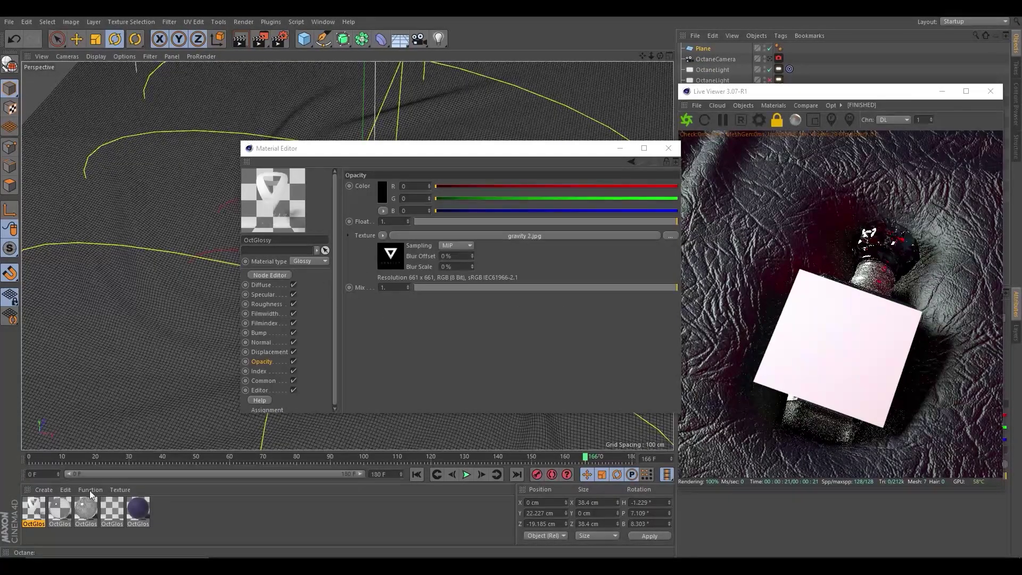
Apply the new glossy material to the plane
drag(410, 153, 3, 159)
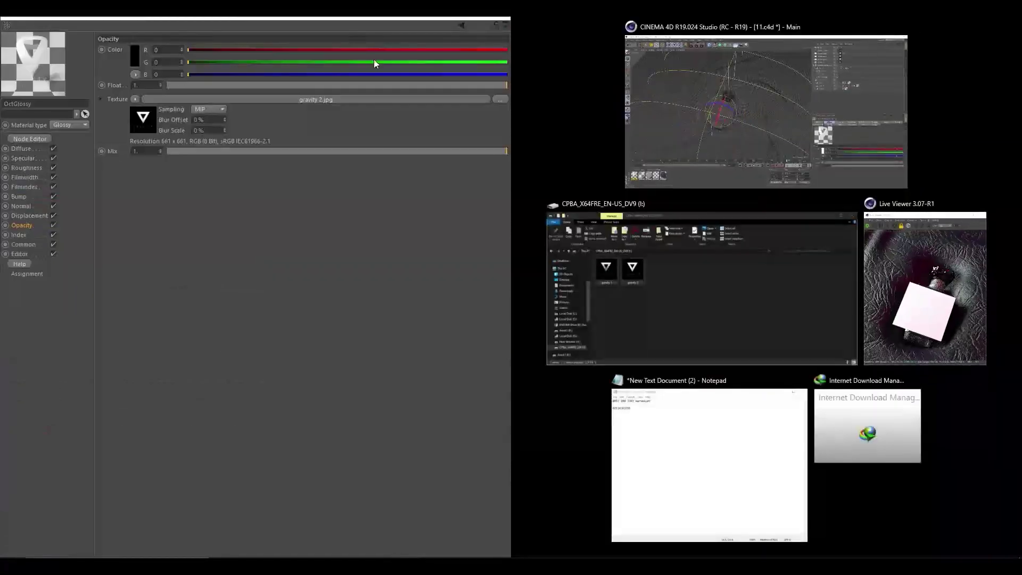
drag(266, 8, 847, 236)
click(334, 286)
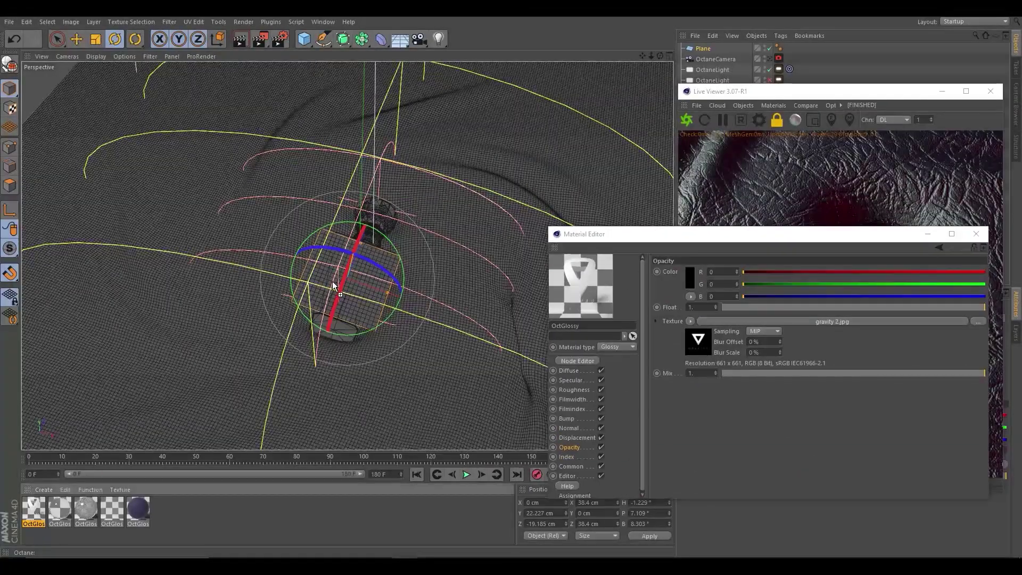
drag(319, 287, 321, 289)
drag(702, 233, 179, 178)
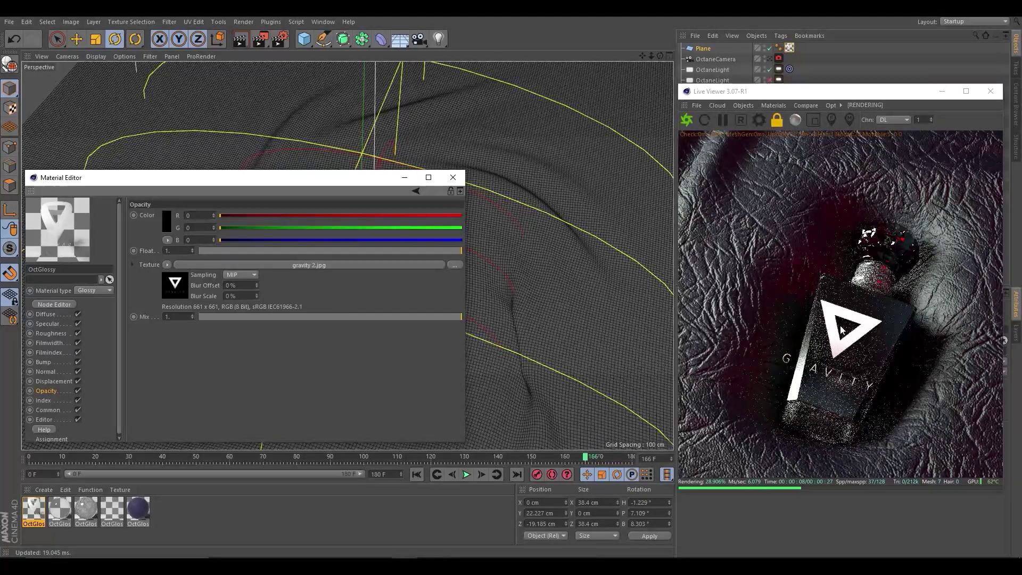
Scale the logo plane down to about 18.893 cm to fit the bottle face
click(395, 180)
click(90, 40)
mouse_move(358, 279)
alt+mouse_down()
mouse_move(521, 203)
mouse_move(388, 281)
mouse_move(358, 229)
mouse_move(390, 242)
mouse_move(366, 225)
mouse_move(367, 213)
mouse_move(398, 253)
mouse_move(573, 210)
mouse_move(480, 234)
alt+mouse_up()
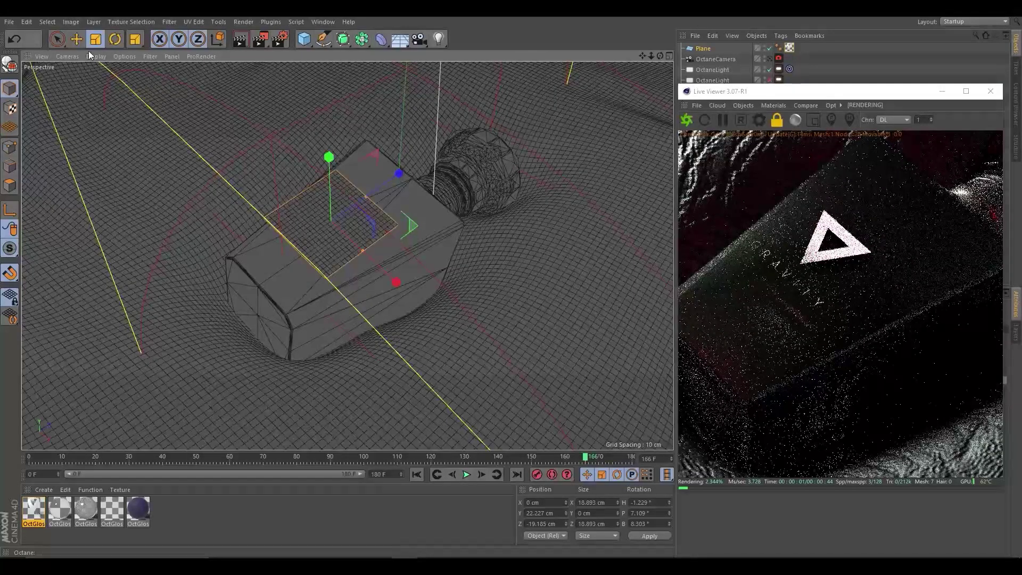
drag(330, 179, 332, 177)
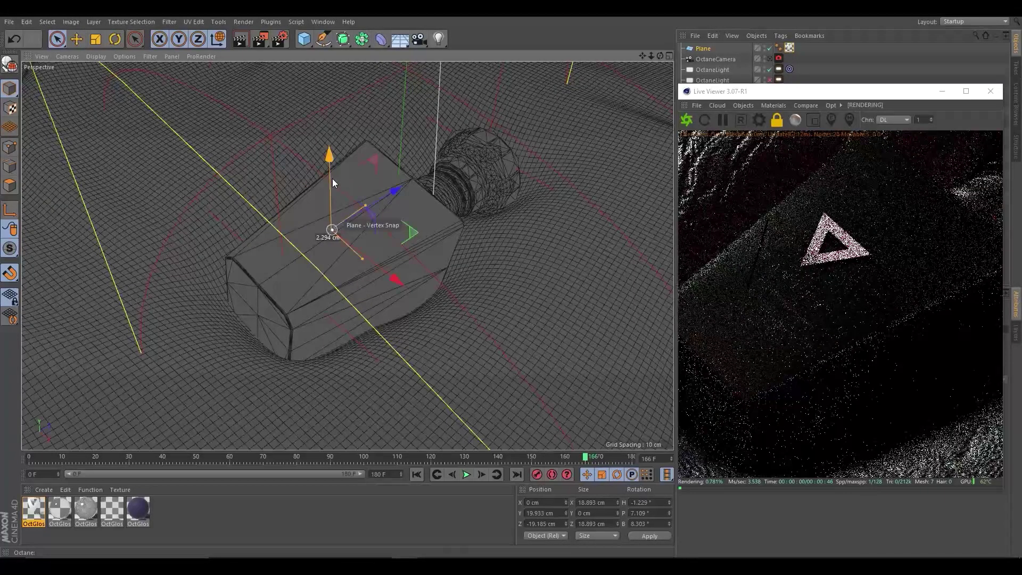
alt+drag(361, 243, 342, 223)
Reposition the label plane along its height and sideways, then tilt it a few degrees
scroll(341, 227, up, 2)
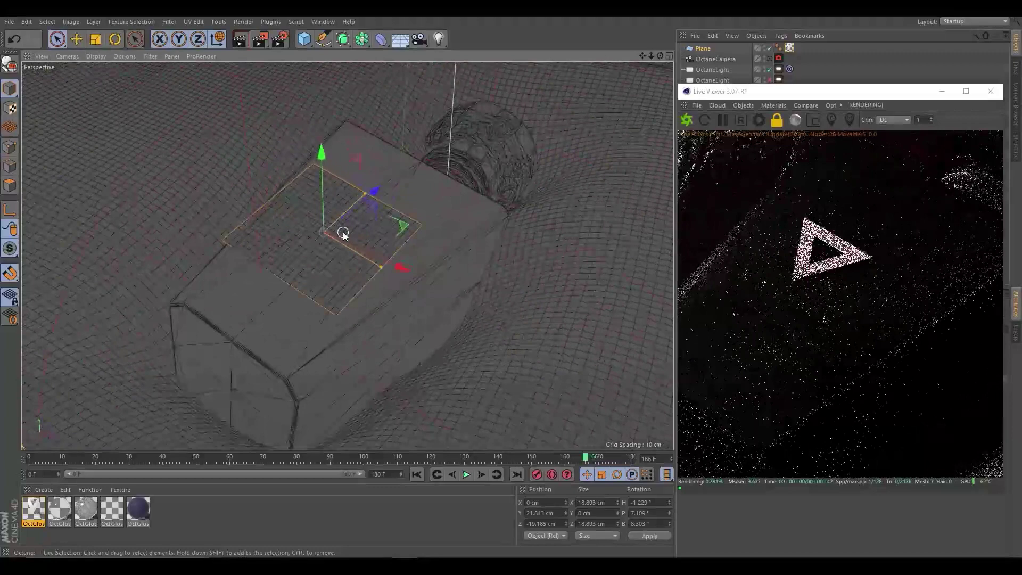
scroll(330, 238, up, 3)
scroll(323, 242, up, 2)
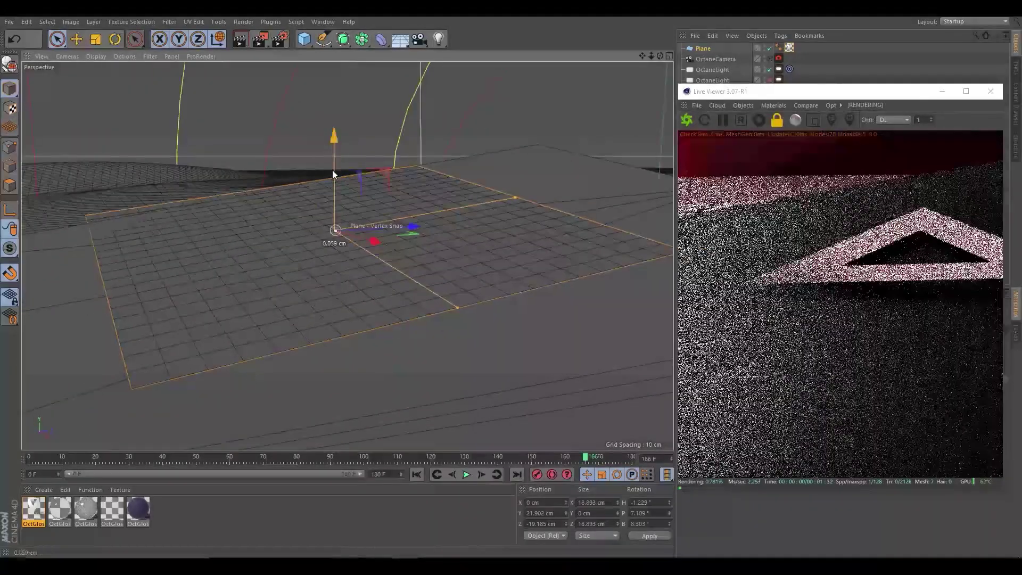
mouse_move(332, 168)
mouse_down()
mouse_move(353, 212)
mouse_move(415, 239)
mouse_up()
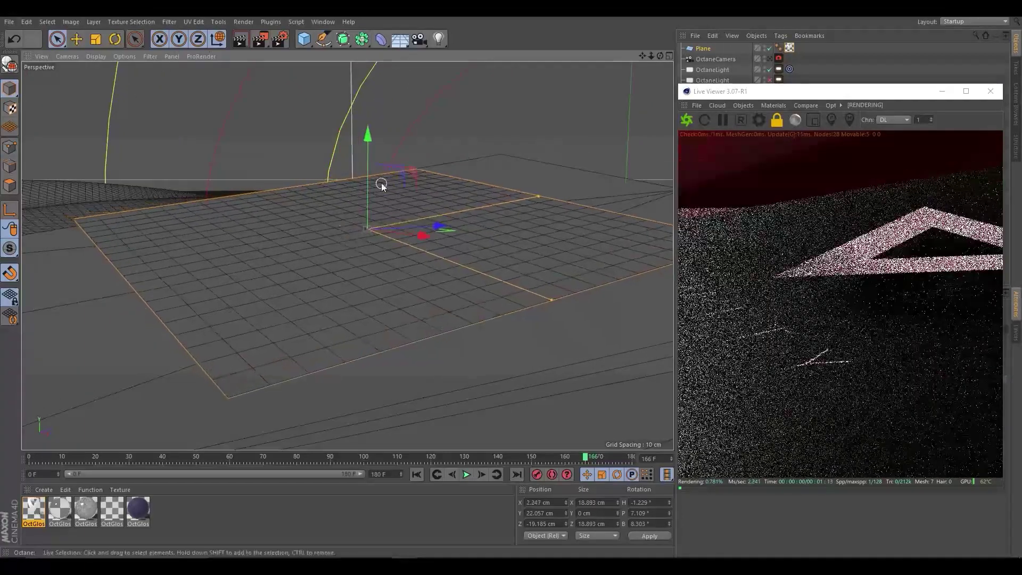
drag(368, 168, 369, 178)
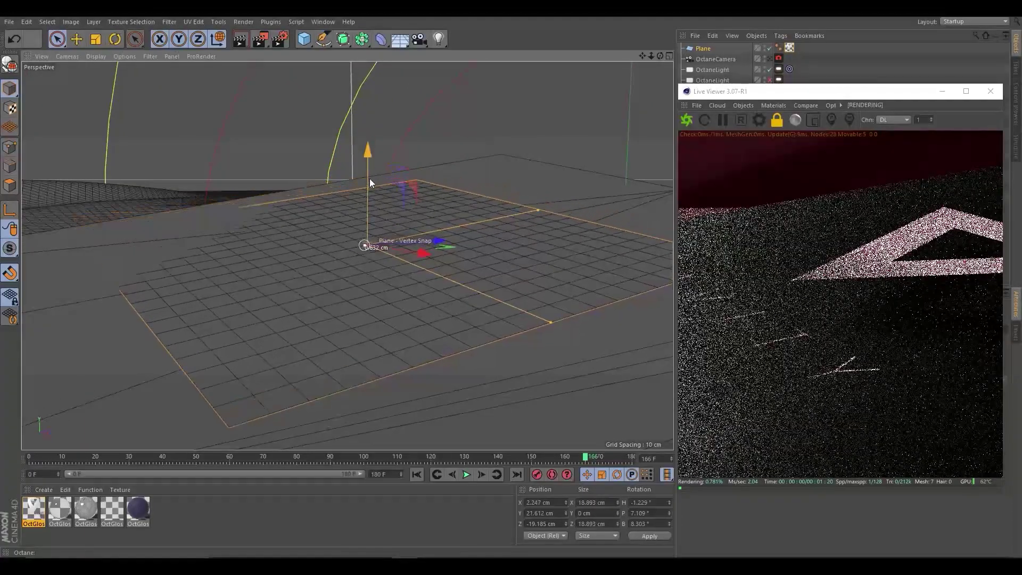
click(118, 40)
drag(394, 221, 395, 212)
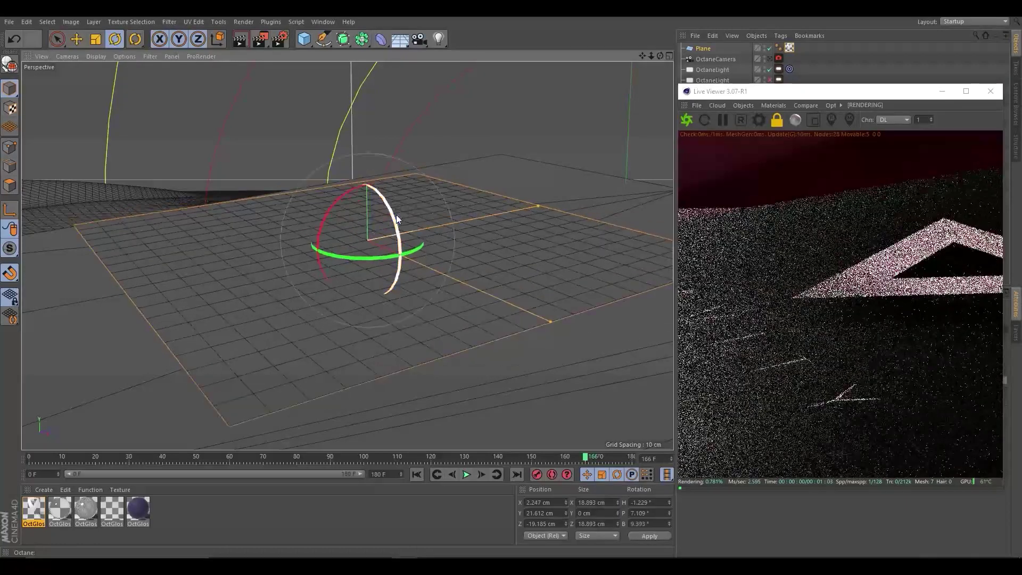
View through the OctaneCamera and slide the label plane to Z -16.379 cm
click(771, 58)
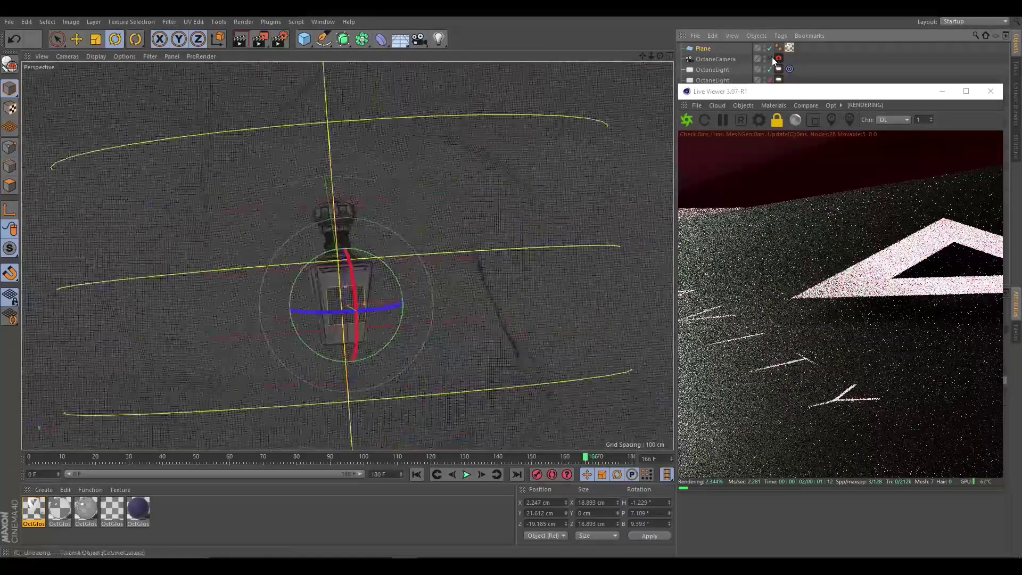
key(e)
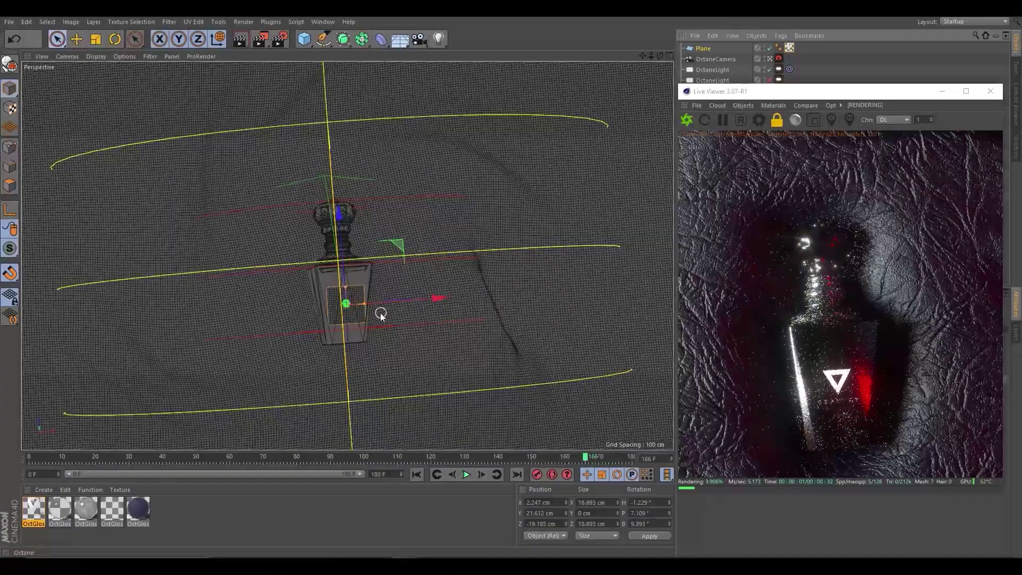
drag(345, 288, 342, 252)
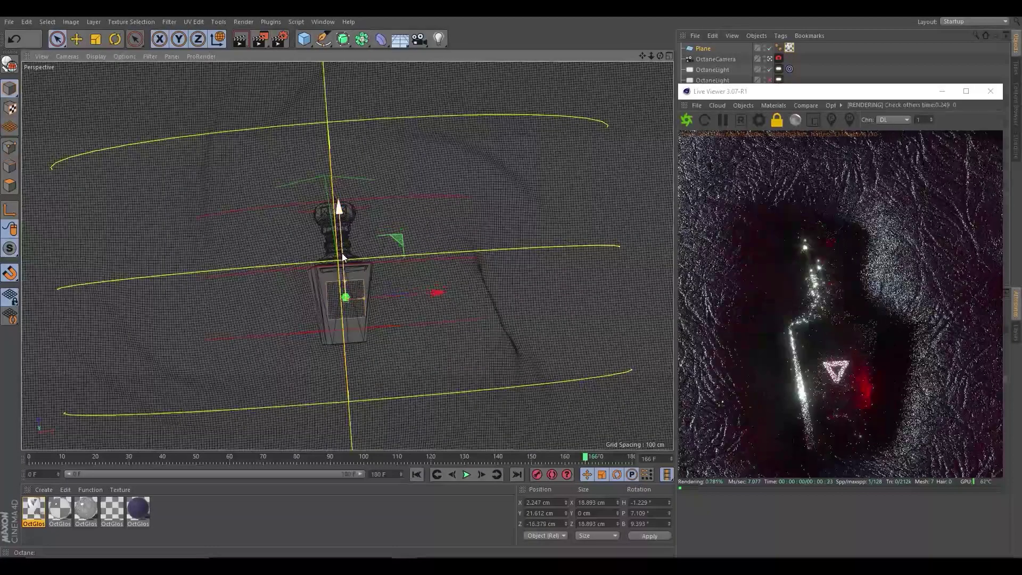
click(791, 94)
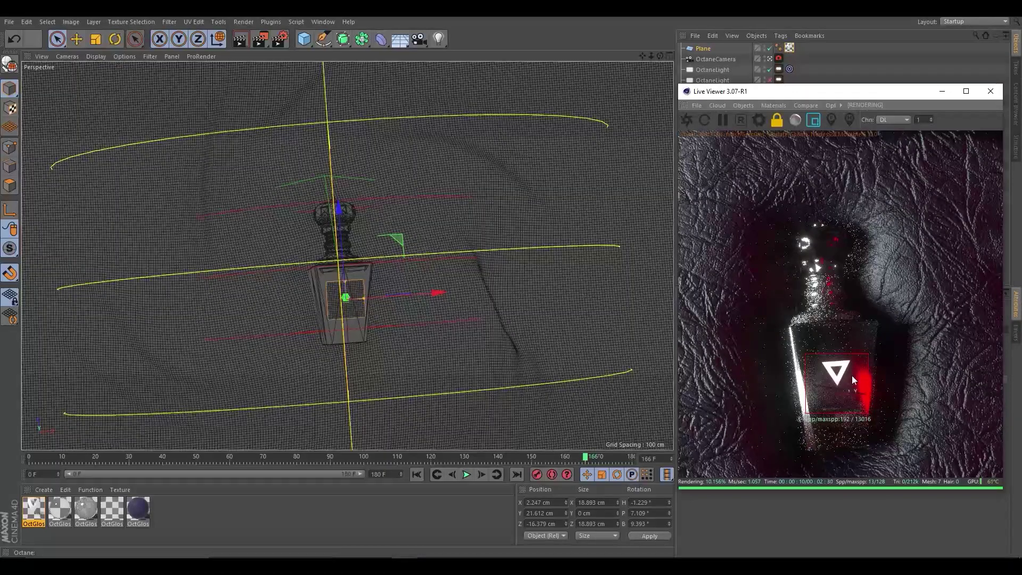
Orbit around the bottle to check the label plane's placement
scroll(313, 313, up, 2)
scroll(383, 312, up, 3)
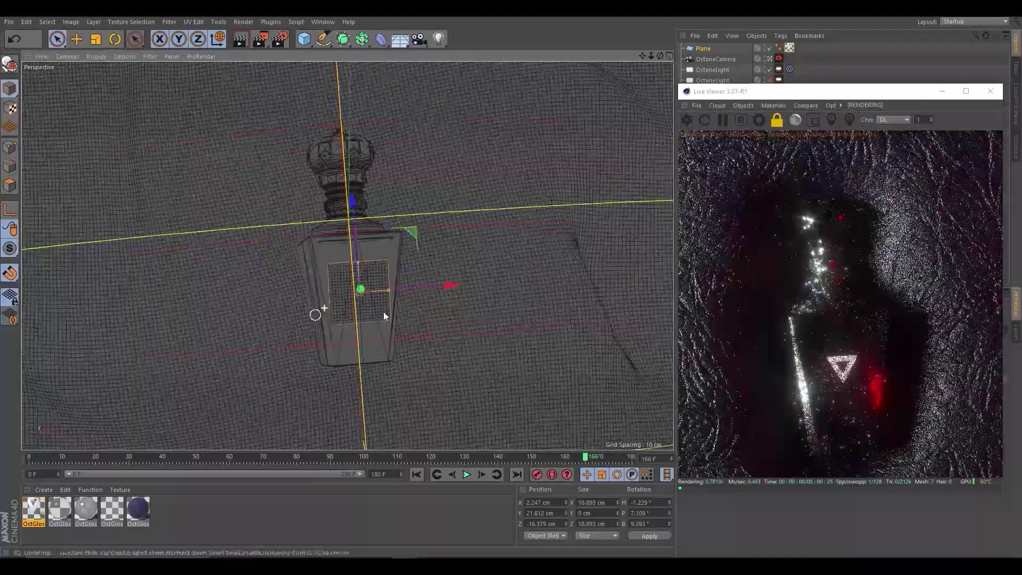
scroll(376, 315, up, 3)
scroll(370, 318, up, 2)
mouse_move(370, 318)
alt+mouse_down()
mouse_move(292, 260)
mouse_move(342, 266)
mouse_move(340, 279)
mouse_move(272, 155)
mouse_move(376, 215)
mouse_move(374, 228)
alt+mouse_up()
key(r)
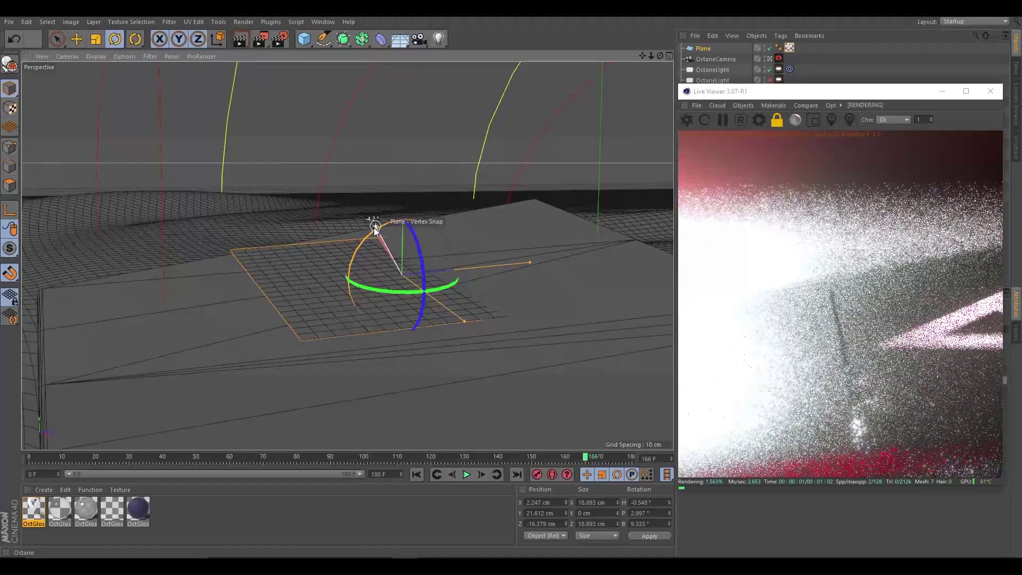
mouse_move(630, 139)
alt+mouse_down()
mouse_move(435, 382)
mouse_move(304, 273)
mouse_move(267, 264)
mouse_move(369, 260)
mouse_move(332, 318)
mouse_move(335, 272)
alt+mouse_up()
Add a Protection tag to the OctaneCamera and frame the label plane
right_click(731, 60)
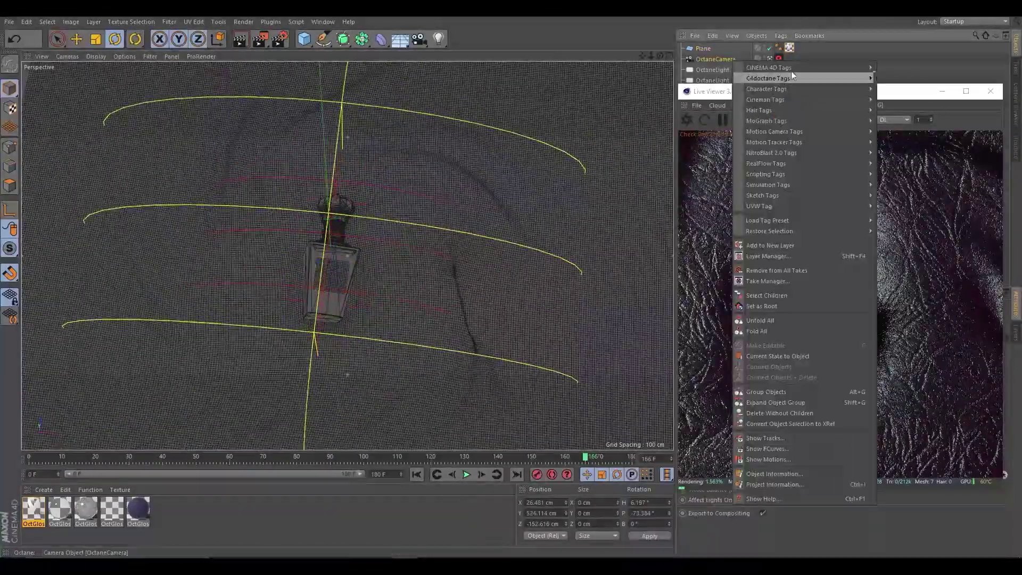
click(907, 240)
click(708, 48)
key(o)
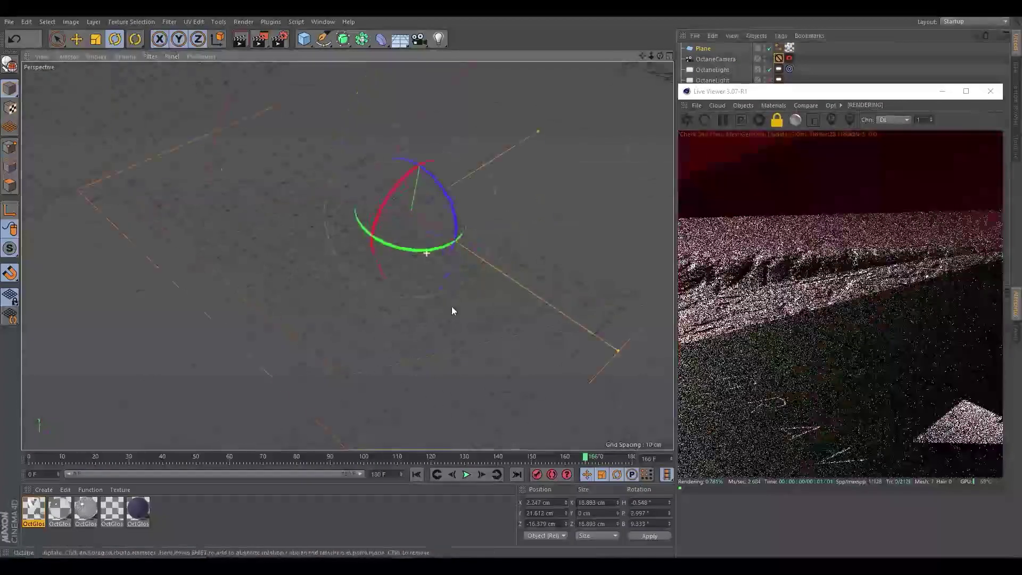
Tilt the label plane to P 6.463° and H -1.121° and lower it to Y 21.895 cm
mouse_move(316, 180)
mouse_down()
mouse_move(325, 145)
mouse_move(320, 158)
mouse_up()
key(r)
key(e)
key(r)
mouse_move(378, 254)
alt+mouse_down()
mouse_move(297, 165)
mouse_move(310, 181)
alt+mouse_up()
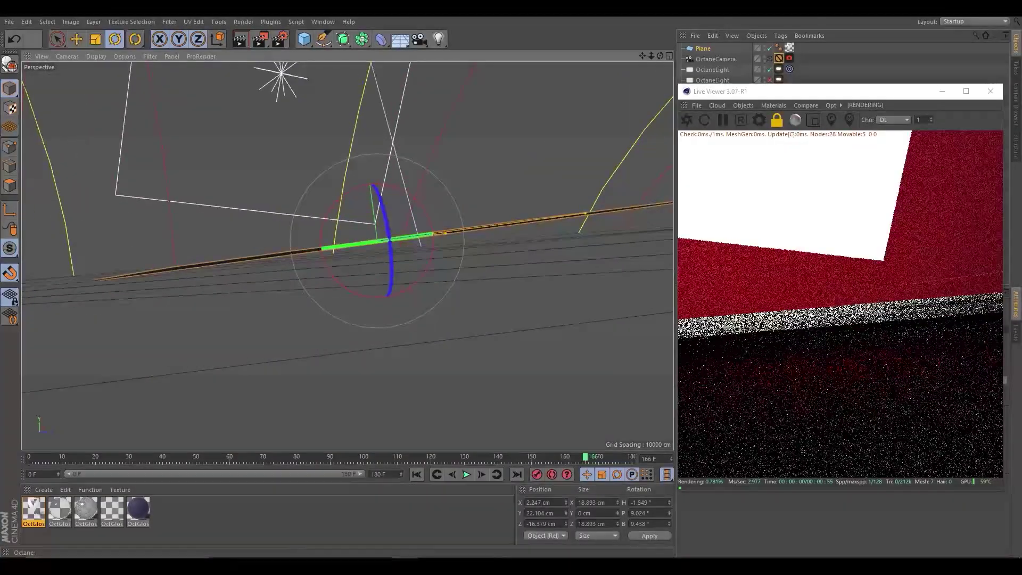
mouse_move(398, 195)
mouse_down()
mouse_move(406, 190)
mouse_move(377, 193)
mouse_move(469, 330)
mouse_move(349, 280)
mouse_move(316, 243)
mouse_move(383, 298)
mouse_move(352, 273)
mouse_up()
key(e)
drag(856, 356, 832, 281)
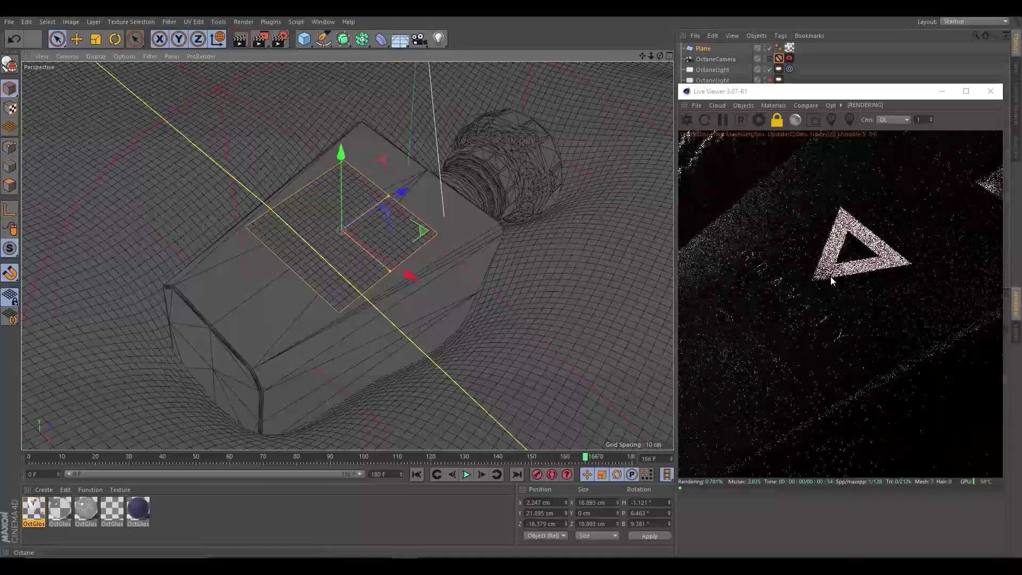
Limit the Octane live render to a region around the triangle label
click(813, 119)
drag(868, 196, 777, 335)
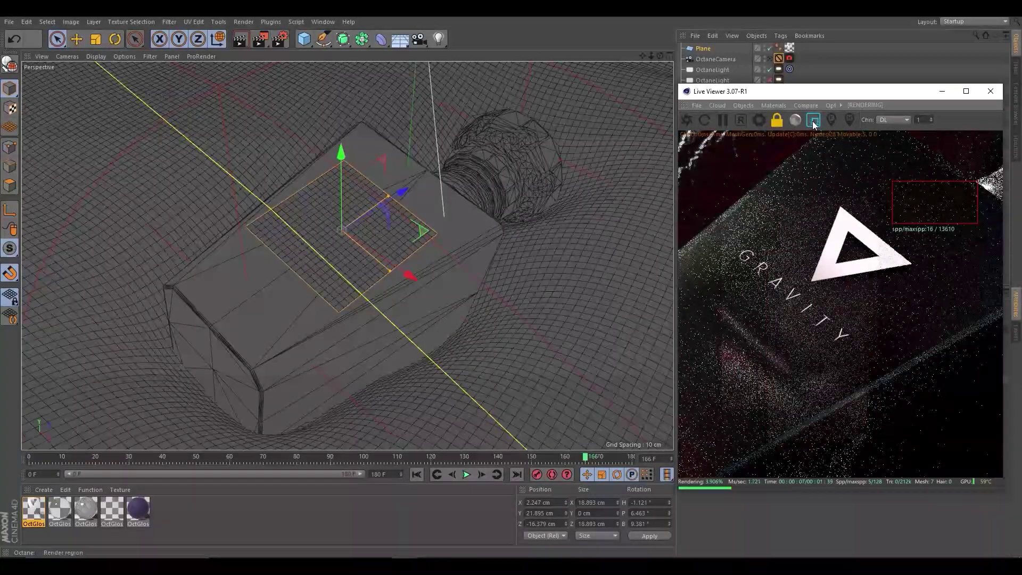
scroll(377, 306, down, 5)
scroll(360, 280, down, 5)
scroll(341, 209, down, 5)
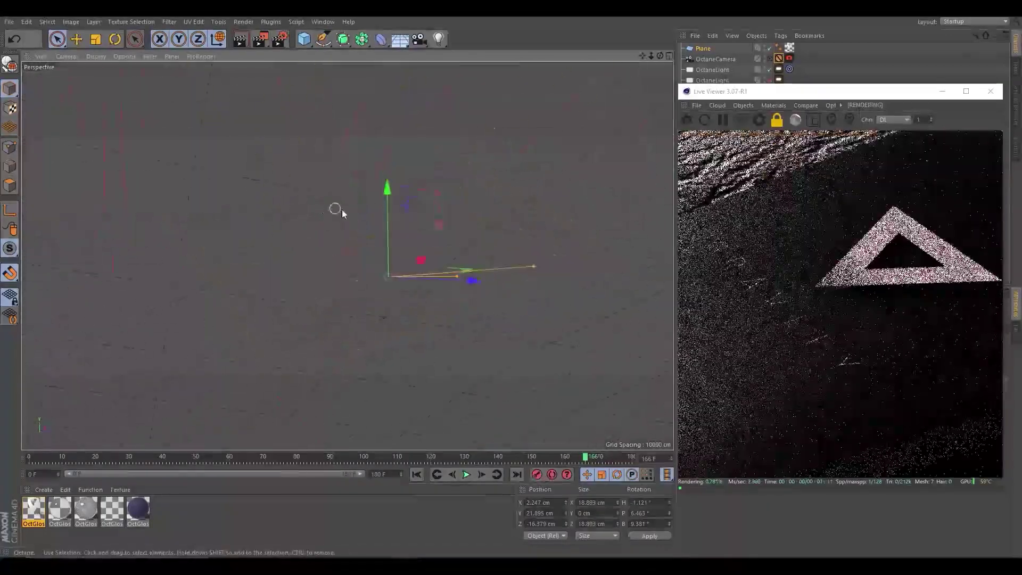
Lower the label plane onto the bottle at Y 21.673 cm
mouse_move(346, 421)
alt+mouse_down()
mouse_move(389, 247)
mouse_move(410, 247)
alt+mouse_up()
drag(401, 203, 410, 301)
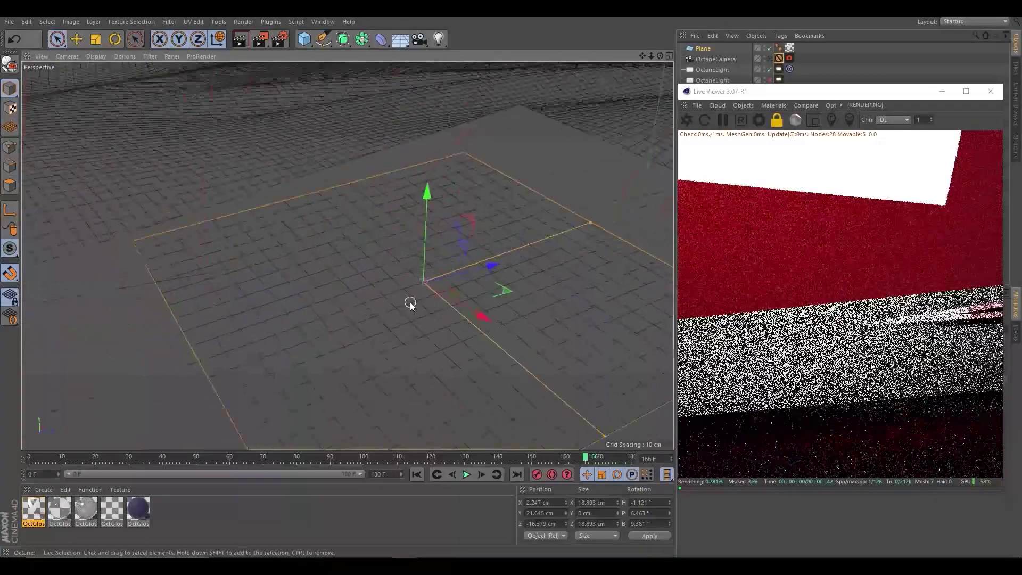
scroll(419, 321, up, 2)
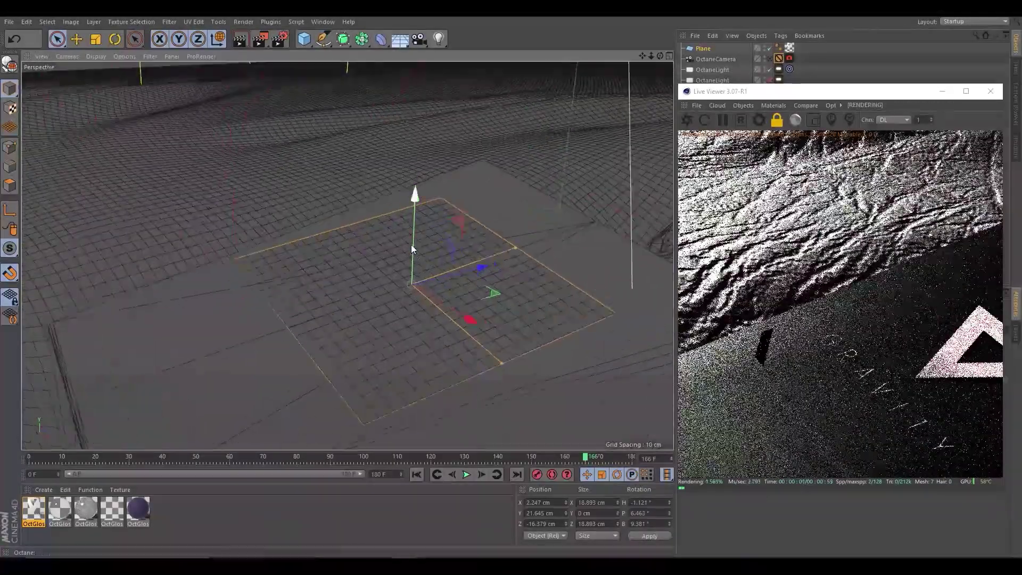
scroll(414, 291, up, 2)
mouse_move(415, 292)
alt+mouse_down()
mouse_move(407, 255)
mouse_move(411, 300)
alt+mouse_up()
mouse_move(345, 331)
alt+mouse_down()
mouse_move(358, 267)
mouse_move(353, 336)
alt+mouse_up()
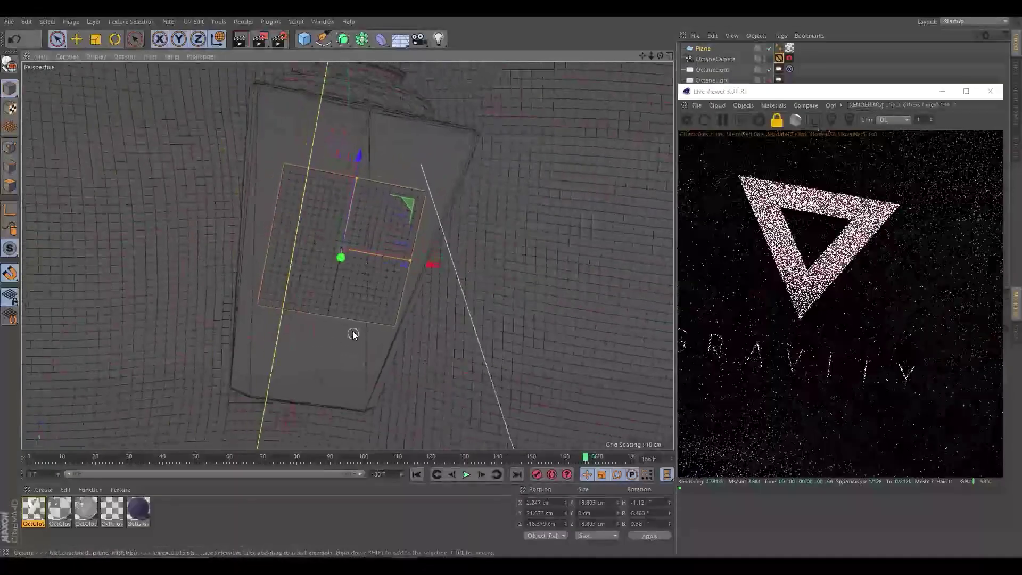
alt+drag(352, 292, 369, 286)
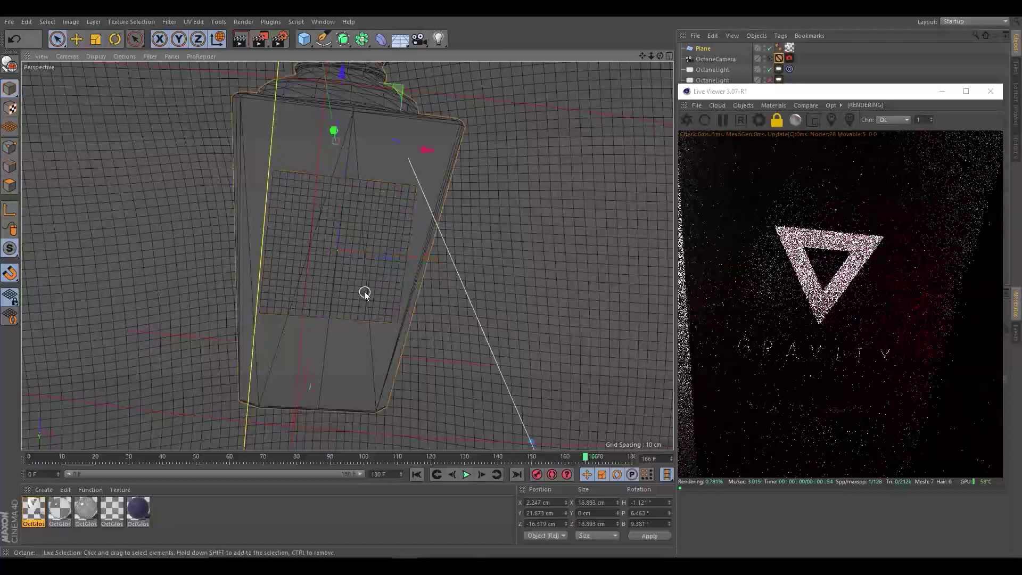
Set the plane's Width and Height Segments to 1
mouse_move(908, 95)
mouse_down()
mouse_move(905, 70)
mouse_move(548, 131)
mouse_move(294, 105)
mouse_move(397, 97)
mouse_up()
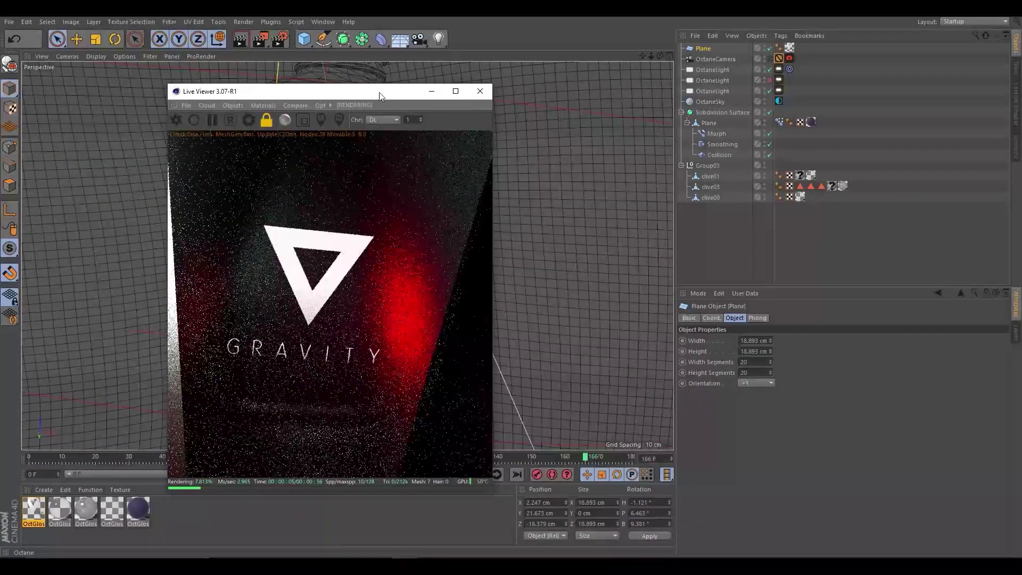
drag(380, 91, 816, 94)
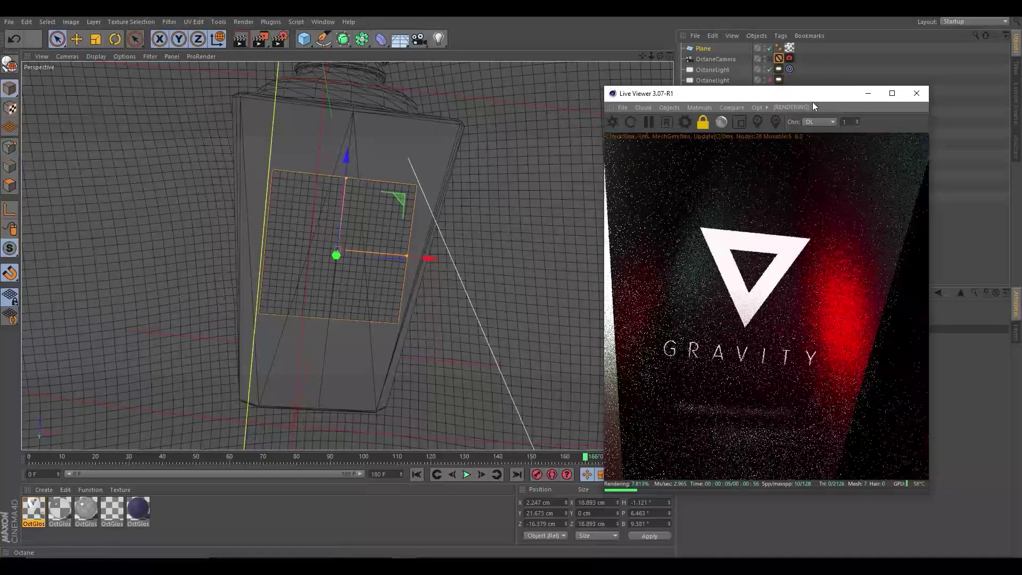
click(868, 93)
double_click(748, 362)
text(1)
key(Tab)
text(1)
key(Return)
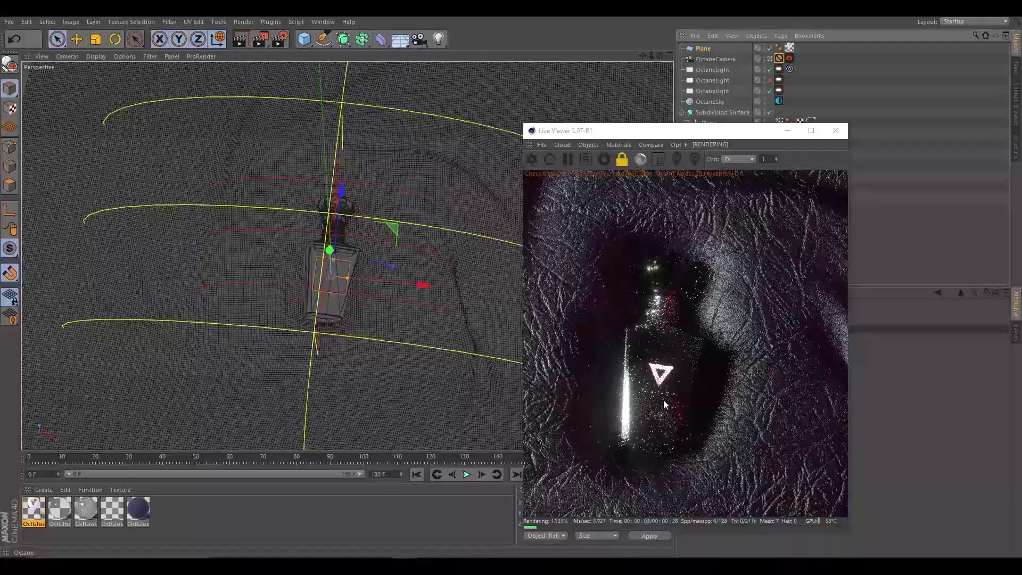
Redraw the render region over the whole label and open the Content Browser
click(659, 159)
drag(607, 345, 691, 435)
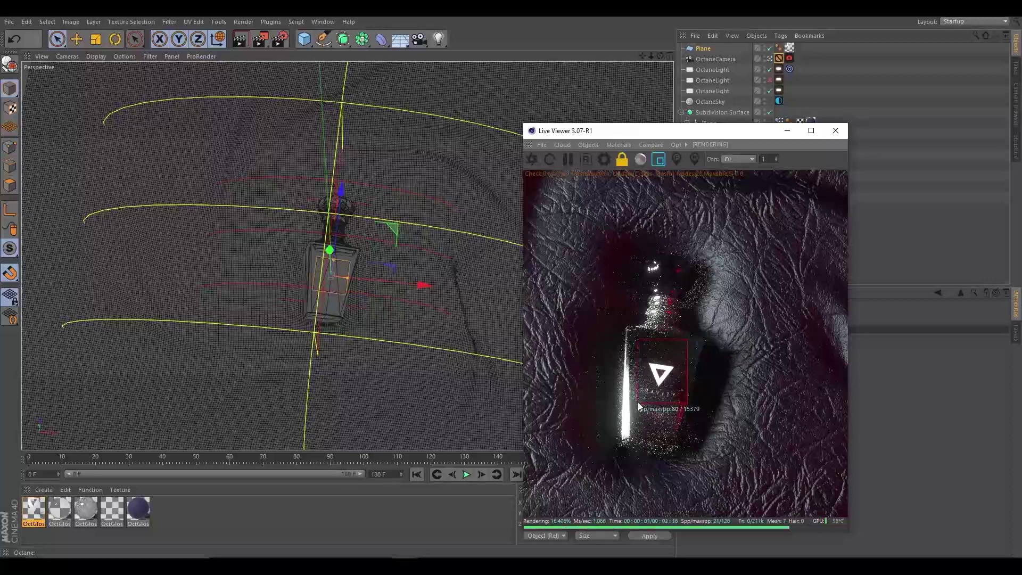
drag(692, 337, 640, 413)
mouse_move(682, 340)
mouse_down()
mouse_move(631, 429)
mouse_move(691, 345)
mouse_up()
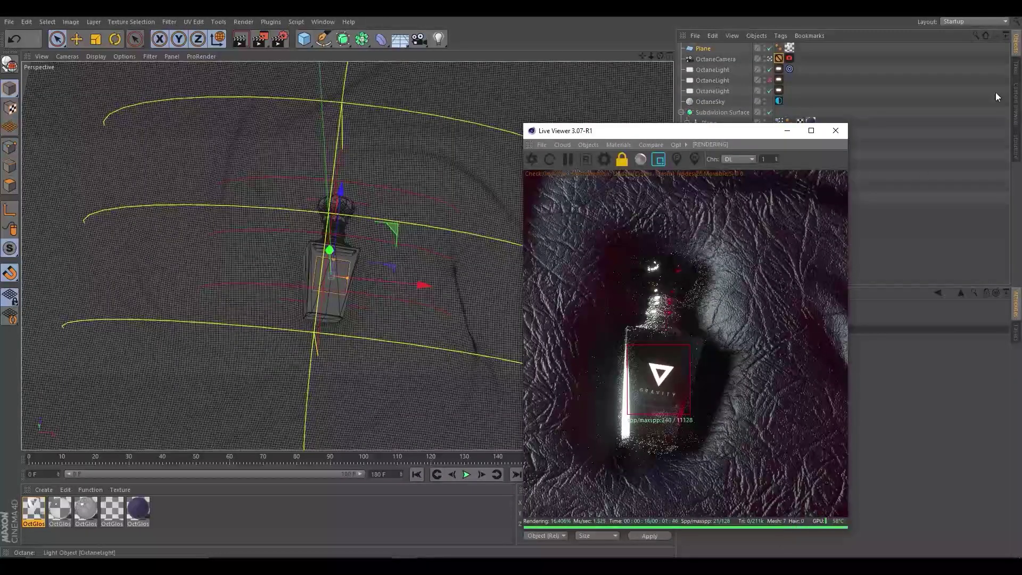
click(1015, 101)
drag(748, 131, 542, 131)
Bring the Gold.4 preset from Presets > Metal into the scene and open it for editing
double_click(721, 85)
double_click(716, 101)
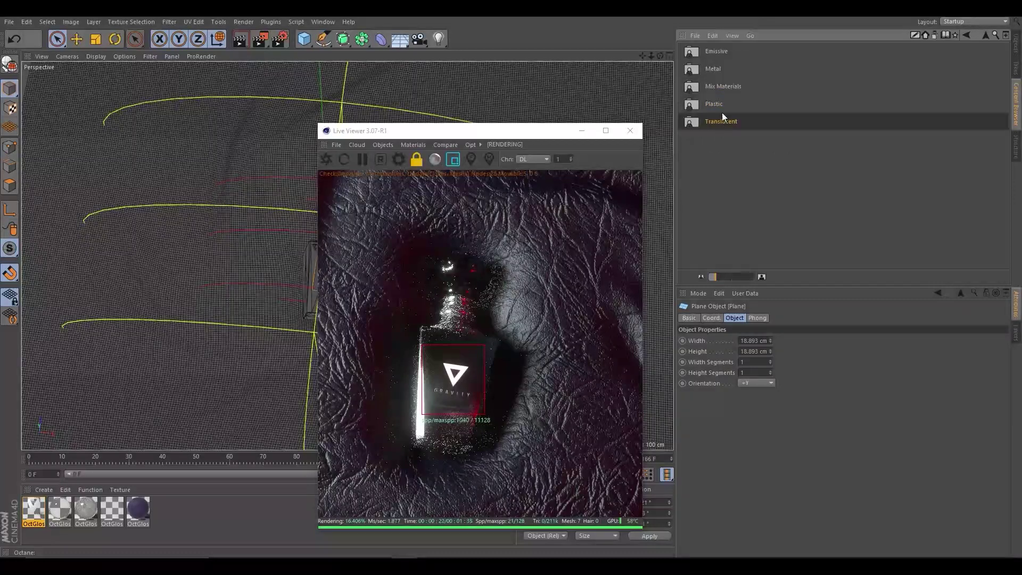
double_click(713, 69)
key(BackSpace)
double_click(713, 69)
scroll(726, 203, down, 3)
click(692, 163)
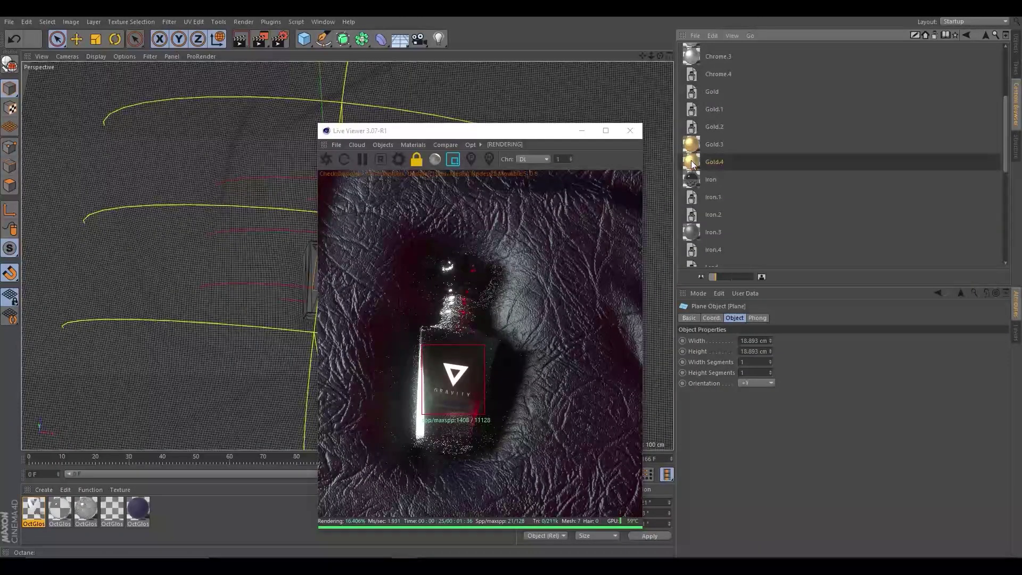
mouse_move(692, 163)
mouse_down()
mouse_move(321, 391)
mouse_move(211, 520)
mouse_up()
double_click(164, 509)
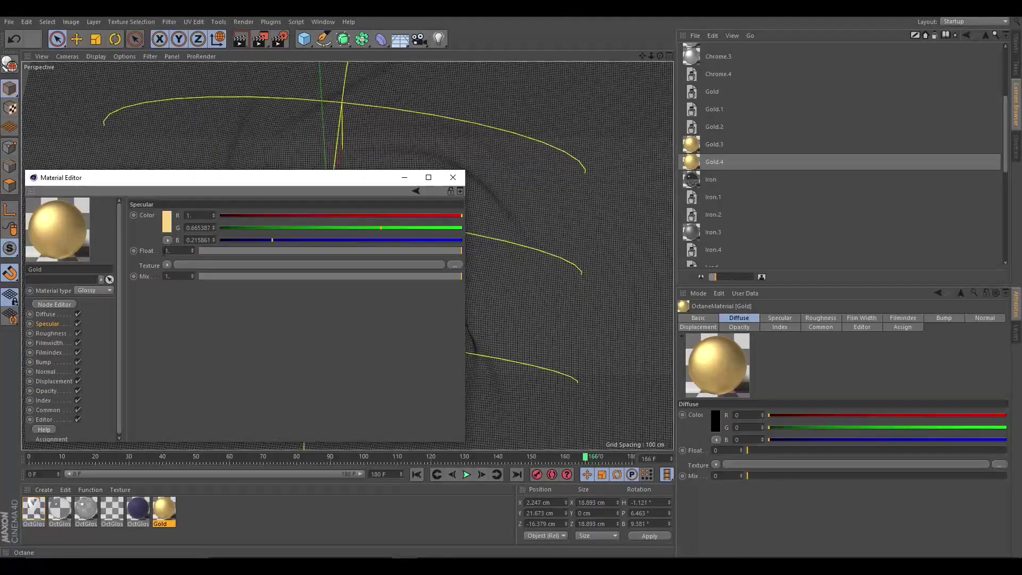
Copy the gold specular colour into the OctGlossy material's specular colour
right_click(148, 215)
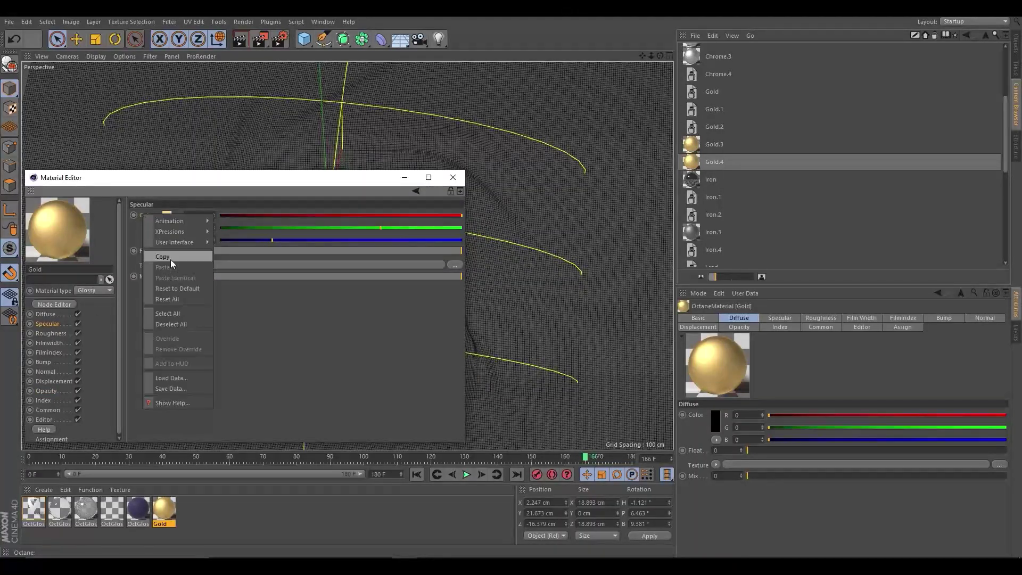
click(170, 257)
click(34, 508)
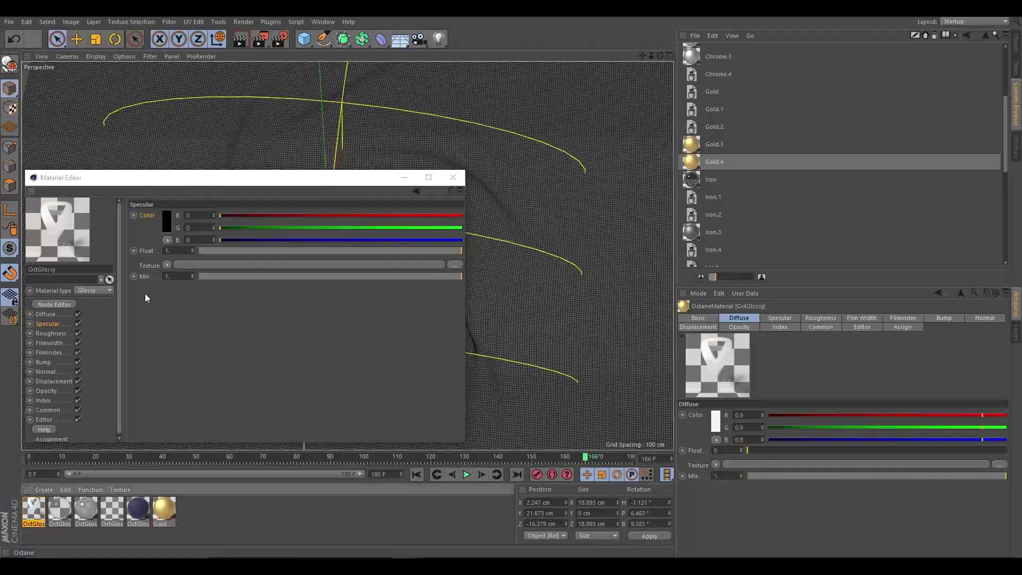
right_click(155, 215)
click(197, 267)
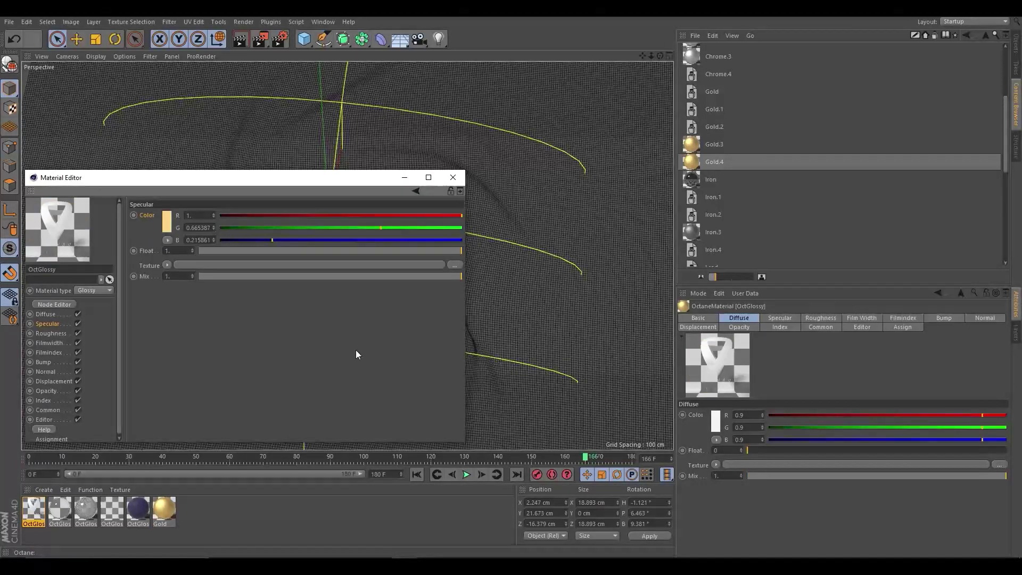
drag(94, 187, 113, 176)
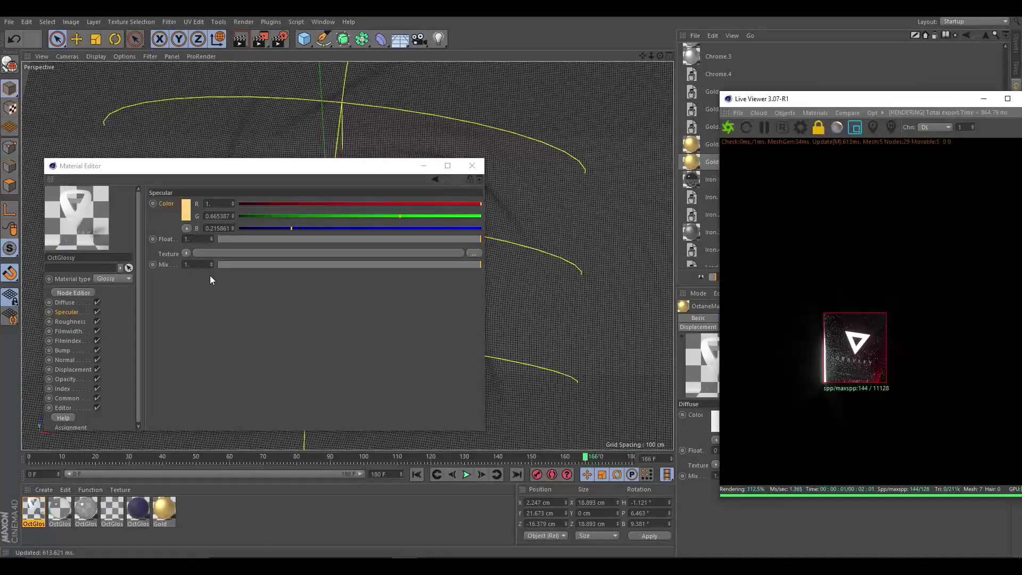
Paste the gold colour into the OctGlossy diffuse and render the full scene again
click(65, 302)
right_click(172, 202)
click(192, 255)
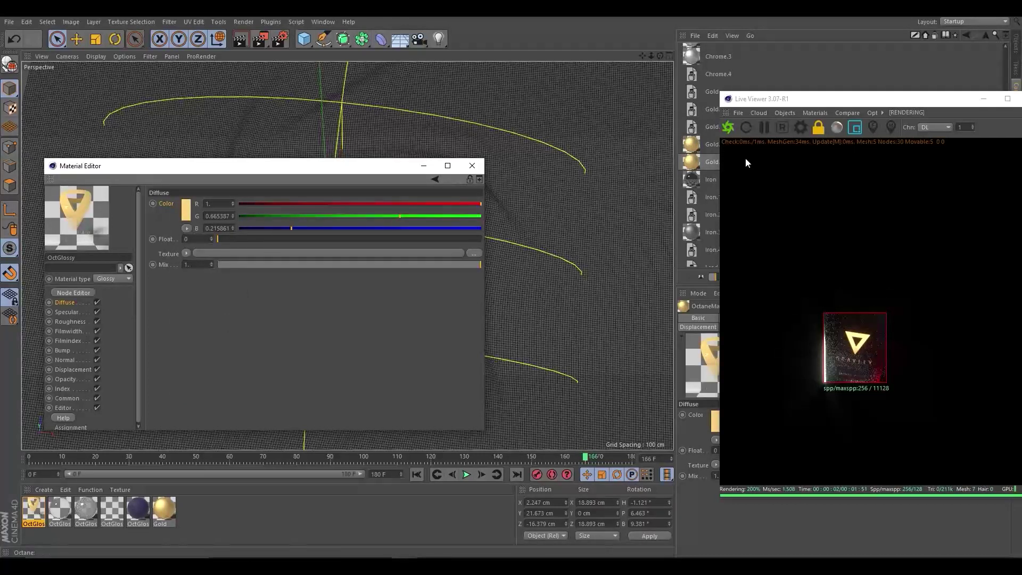
click(854, 127)
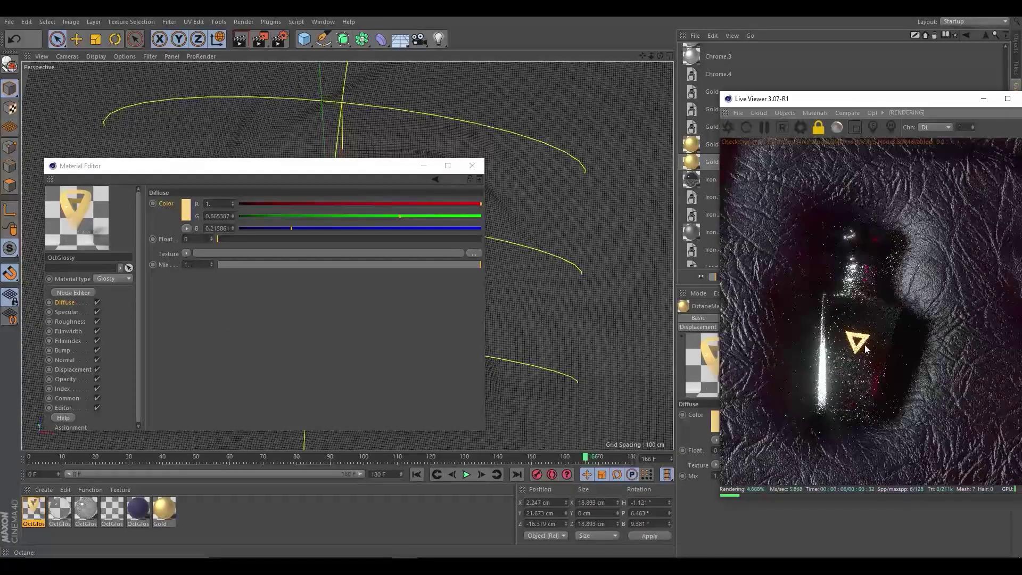
Raise the OctGlossy Index to 6.402778 and uncover the viewport
click(57, 389)
mouse_move(284, 205)
mouse_down()
mouse_move(403, 215)
mouse_move(418, 204)
mouse_up()
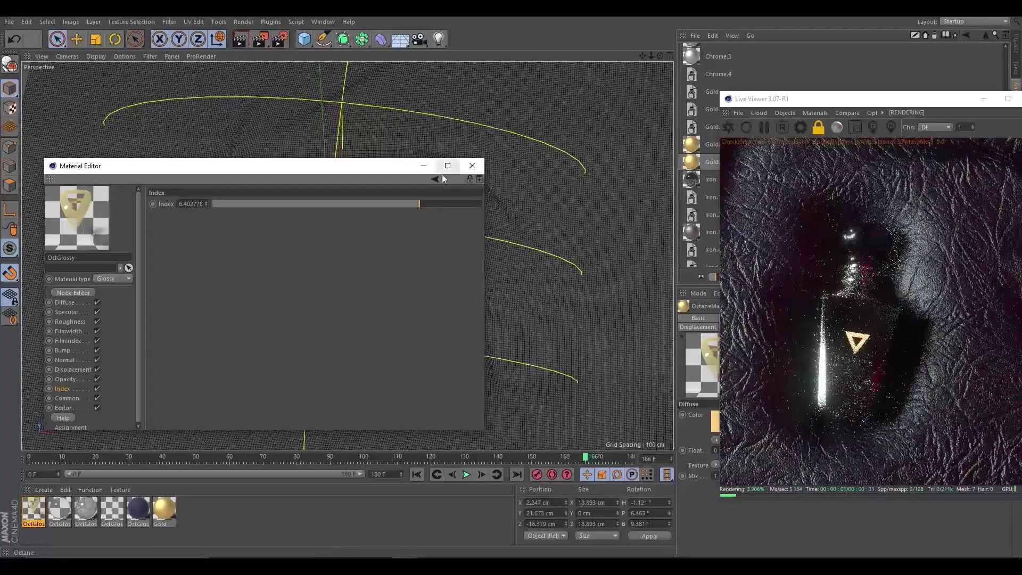
drag(339, 170, 539, 395)
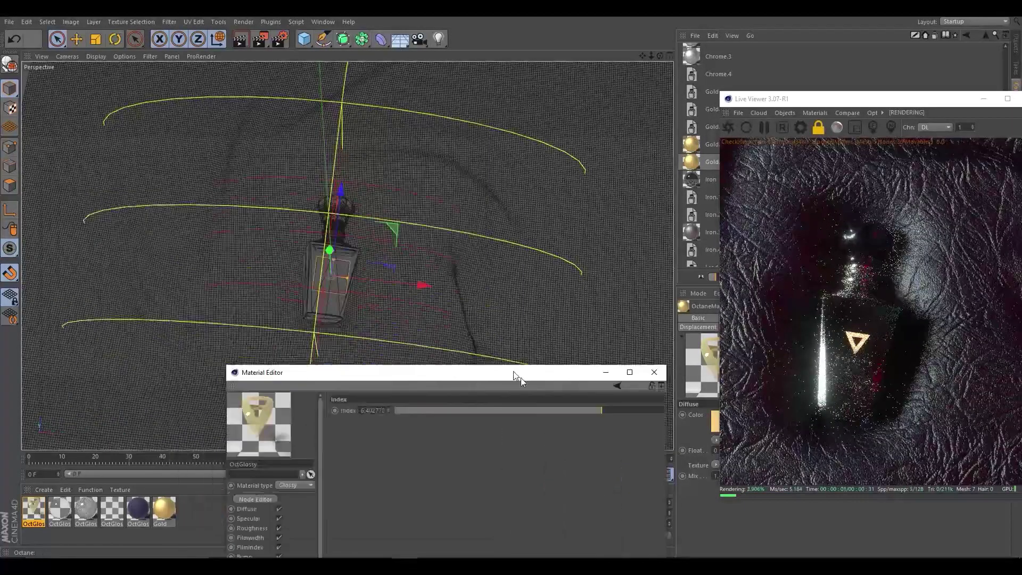
Raise the label material's Specular float to full strength, 1
click(1015, 46)
scroll(603, 119, up, 5)
scroll(335, 215, up, 3)
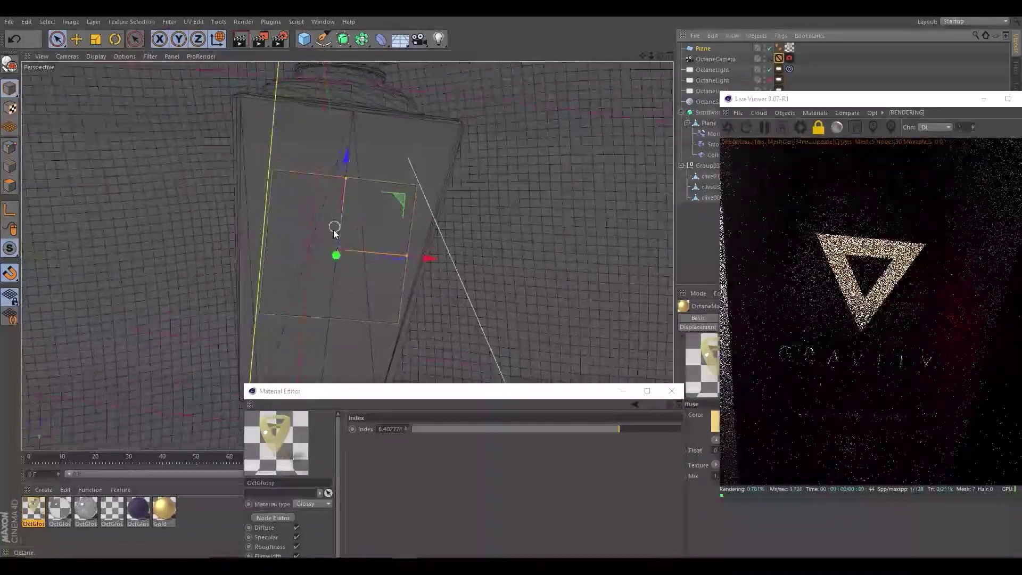
alt+drag(333, 229, 303, 196)
mouse_move(383, 231)
alt+mouse_down()
mouse_move(383, 205)
mouse_move(314, 187)
mouse_move(346, 202)
alt+mouse_up()
mouse_move(456, 391)
mouse_down()
mouse_move(285, 153)
mouse_move(256, 189)
mouse_up()
click(64, 325)
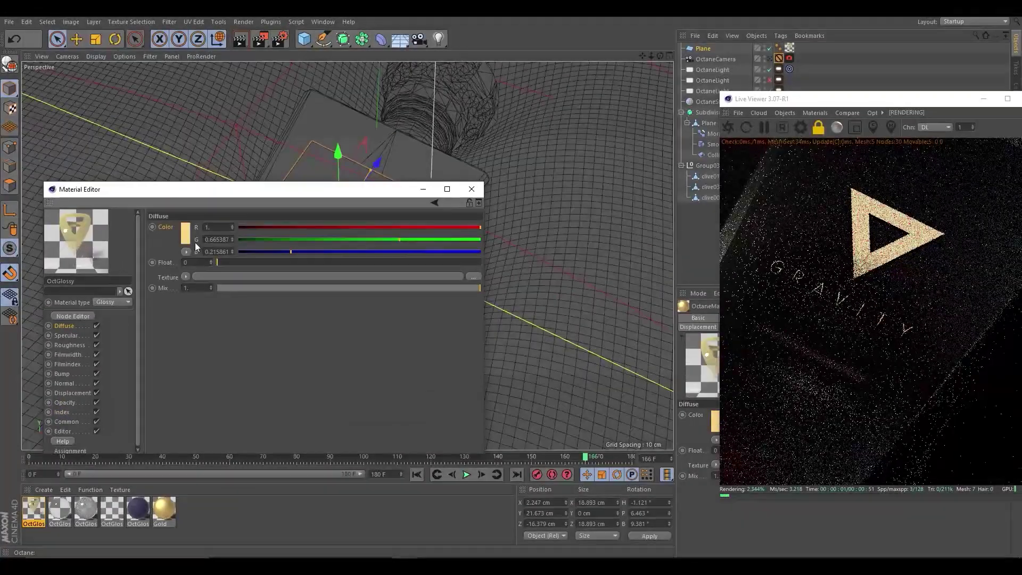
click(66, 335)
drag(229, 263, 263, 263)
drag(346, 262, 867, 241)
Set the label material's Roughness float to 0.024291
click(69, 345)
drag(251, 261, 457, 278)
drag(245, 263, 162, 270)
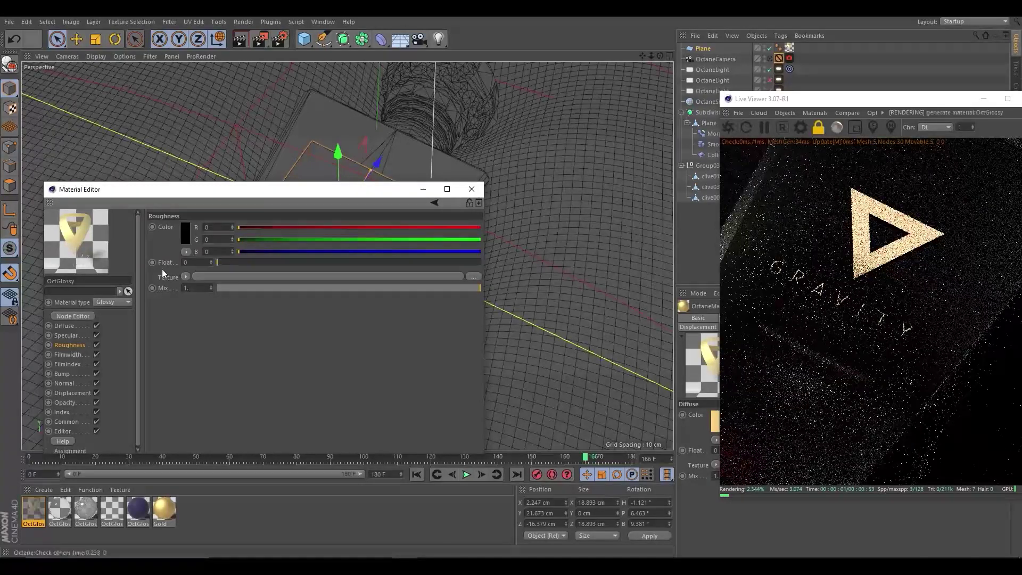
click(222, 262)
Give the label material a deeper gold Diffuse colour and close the editor
click(84, 317)
click(65, 326)
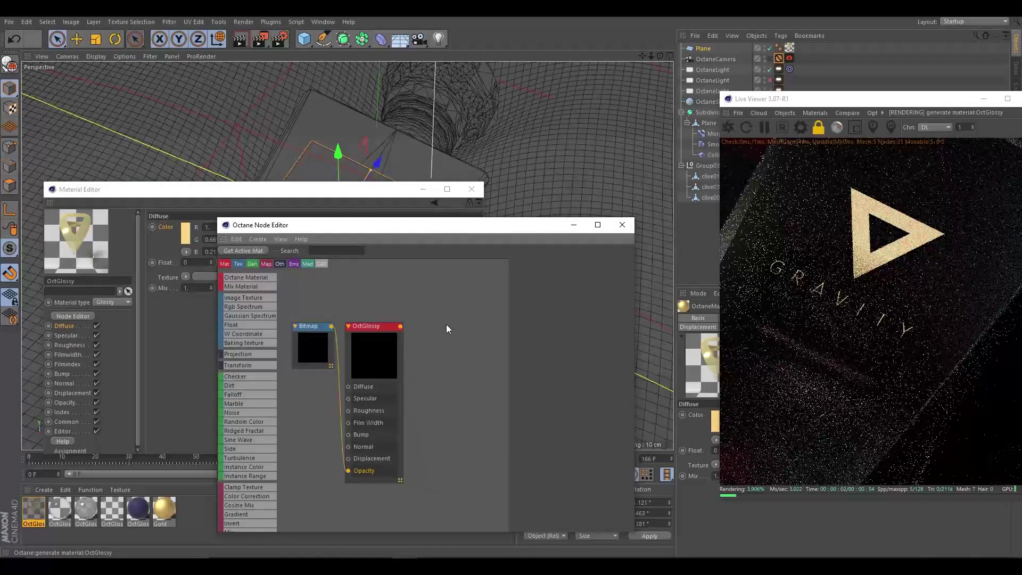
click(622, 224)
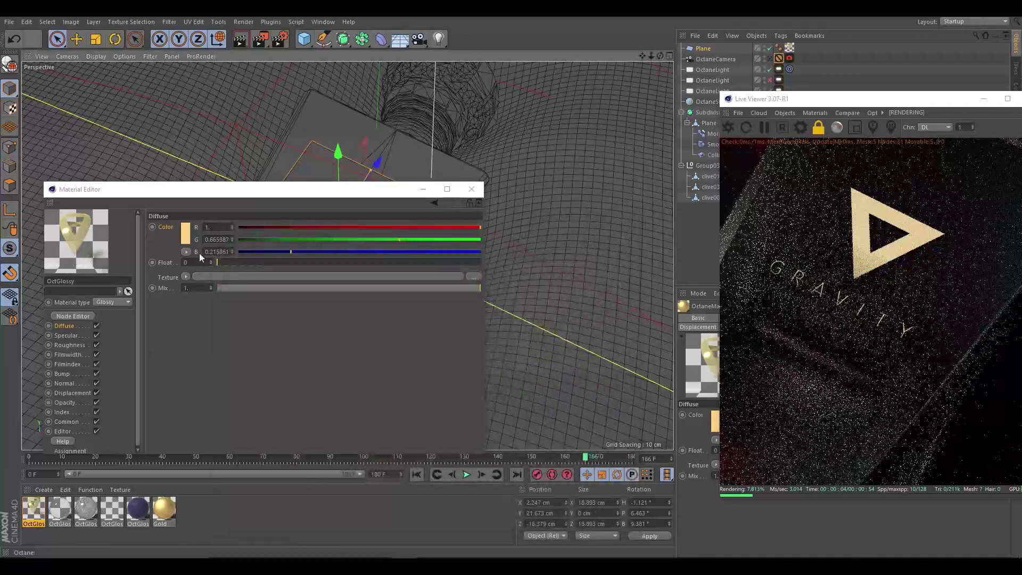
click(185, 233)
click(178, 274)
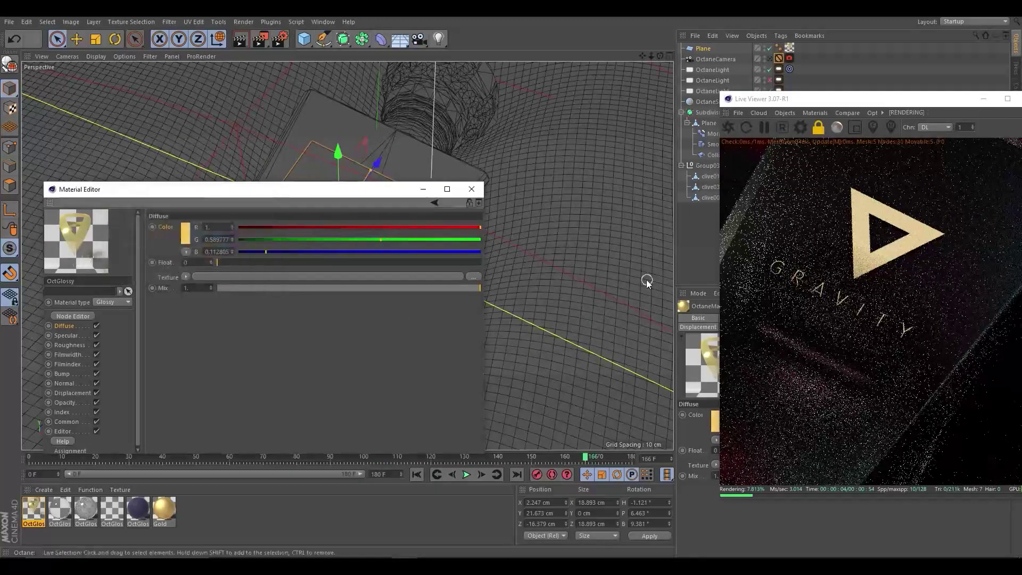
click(471, 190)
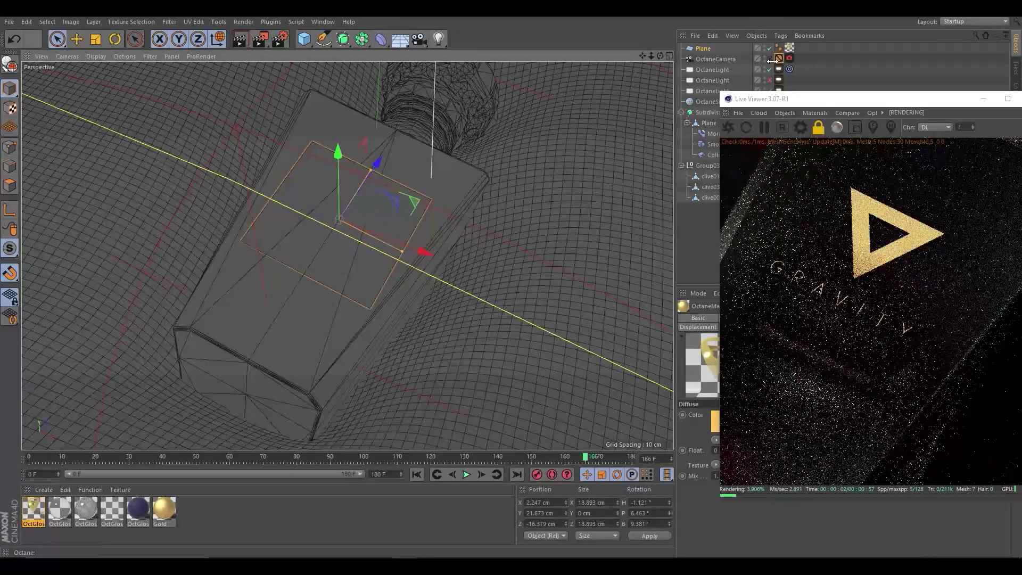
Enable Region Render in the Live Viewer and draw its box around the label
click(855, 128)
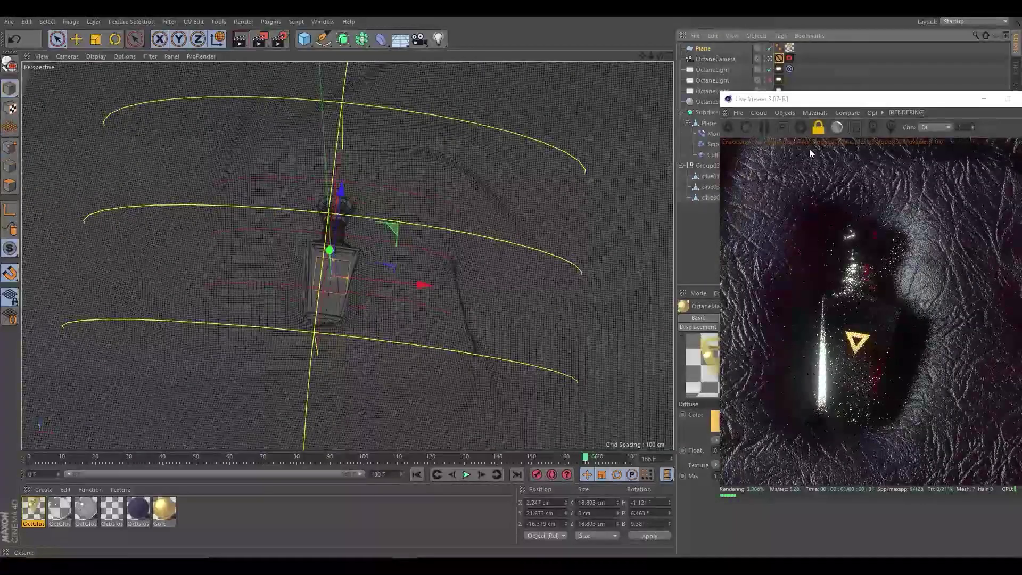
drag(867, 334, 832, 379)
drag(881, 324, 826, 379)
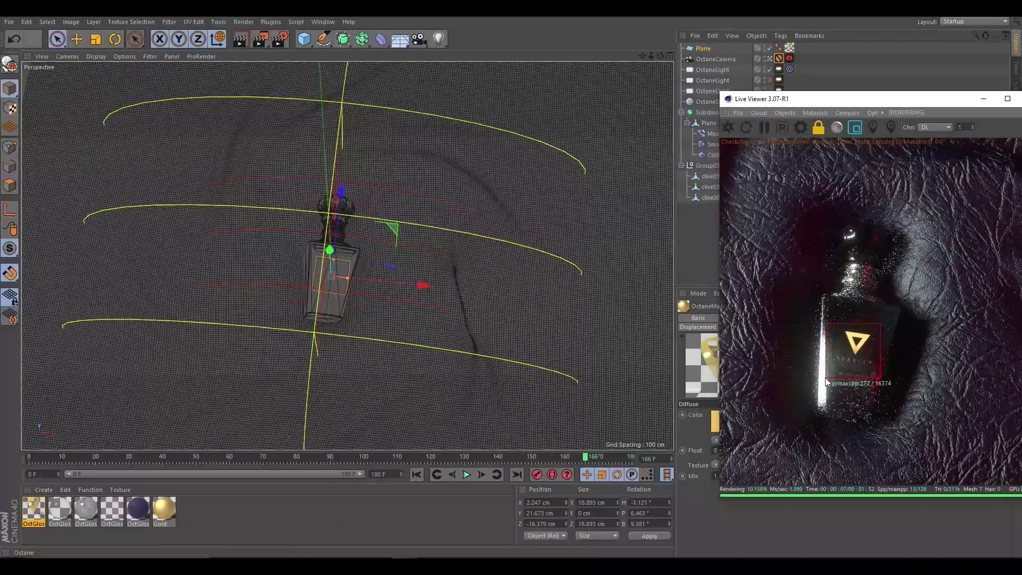
drag(885, 315, 815, 386)
drag(903, 258, 868, 287)
drag(903, 256, 798, 353)
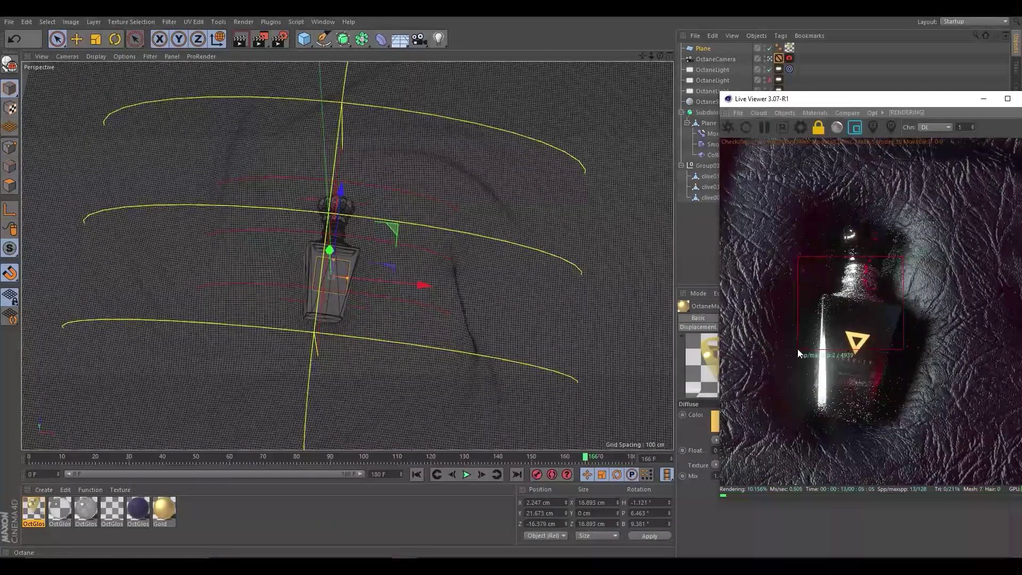
drag(895, 298, 827, 392)
Compare gravity 1.jpg and gravity 2.jpg in Photos, then reopen the label material
key(alt+Tab)
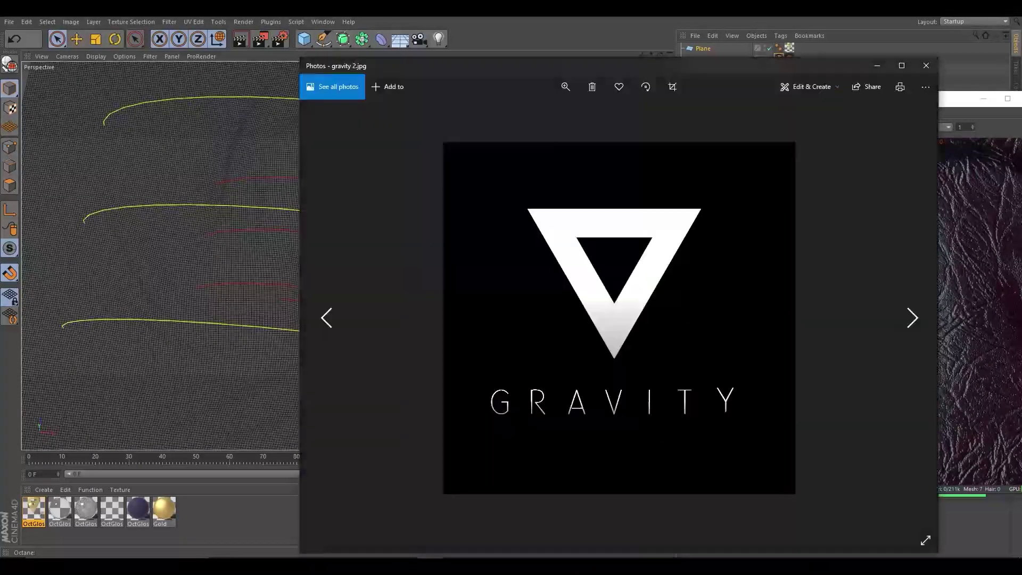
key(Left)
key(Right)
key(Left)
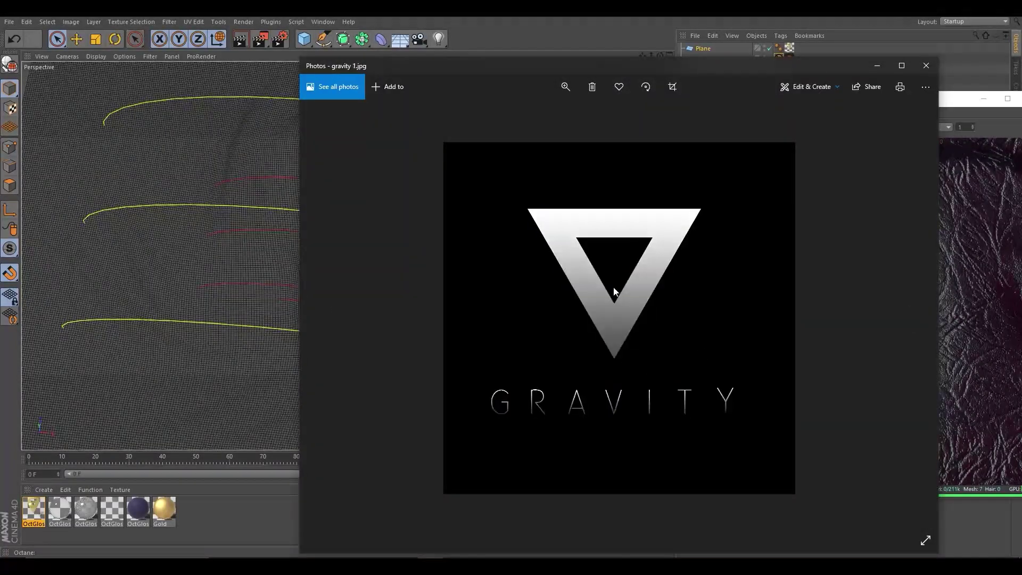
key(alt+Tab)
double_click(34, 508)
Trial gravity 1.jpg as the label's Opacity texture and resize the render region around the logo
click(180, 289)
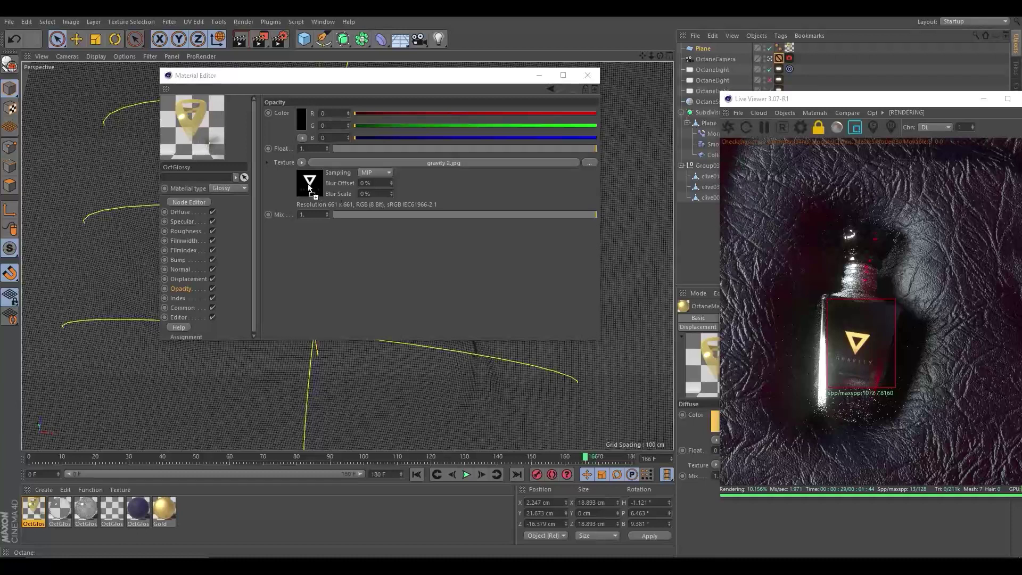
drag(309, 188, 309, 188)
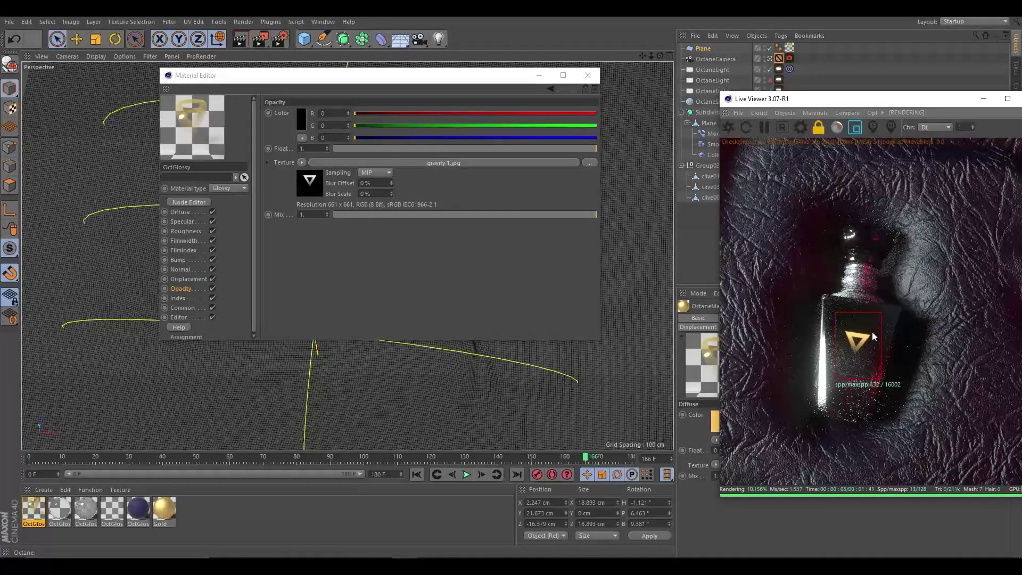
drag(872, 331, 847, 372)
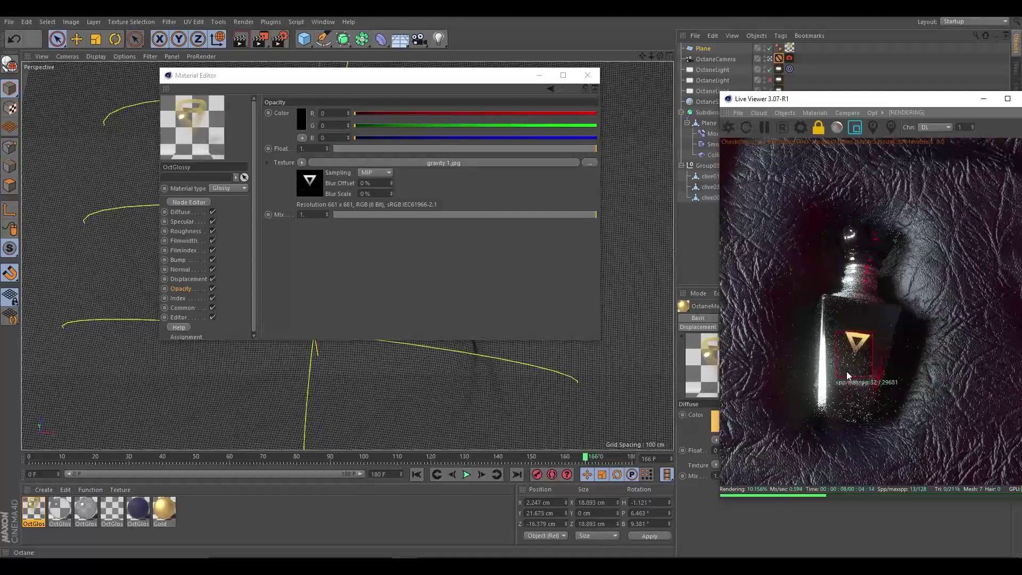
drag(873, 319, 826, 378)
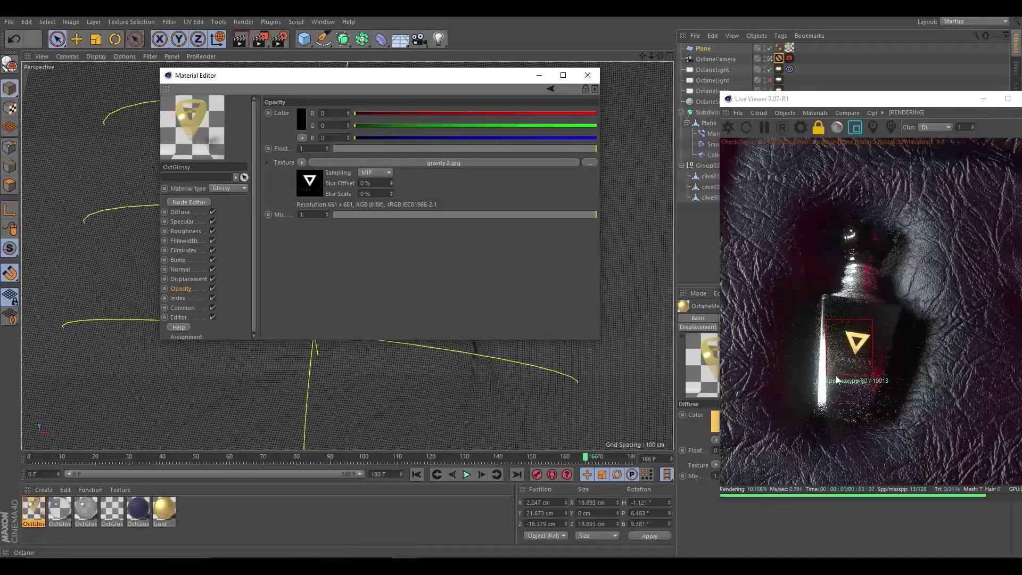
Put away the material settings and enlarge the render region around the label
click(547, 76)
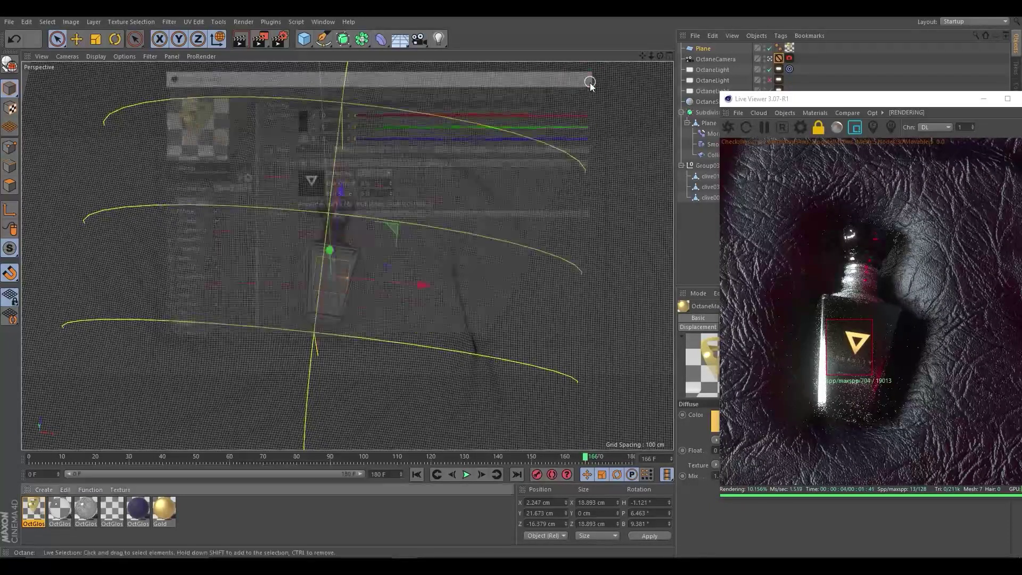
drag(903, 299, 806, 410)
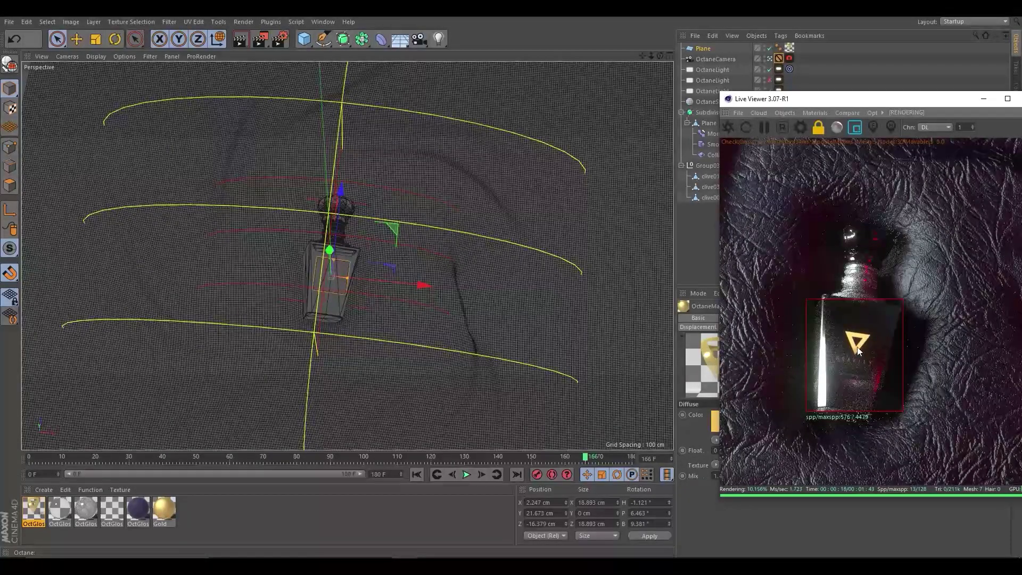
click(587, 460)
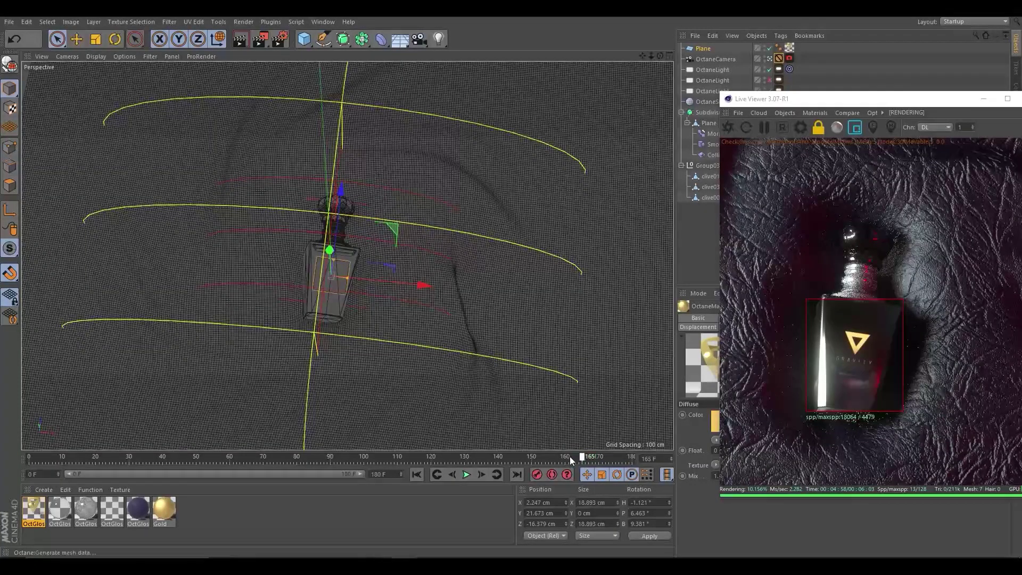
Preview the animation from frame 151 back to 88, then forward past keyframe 141
click(535, 456)
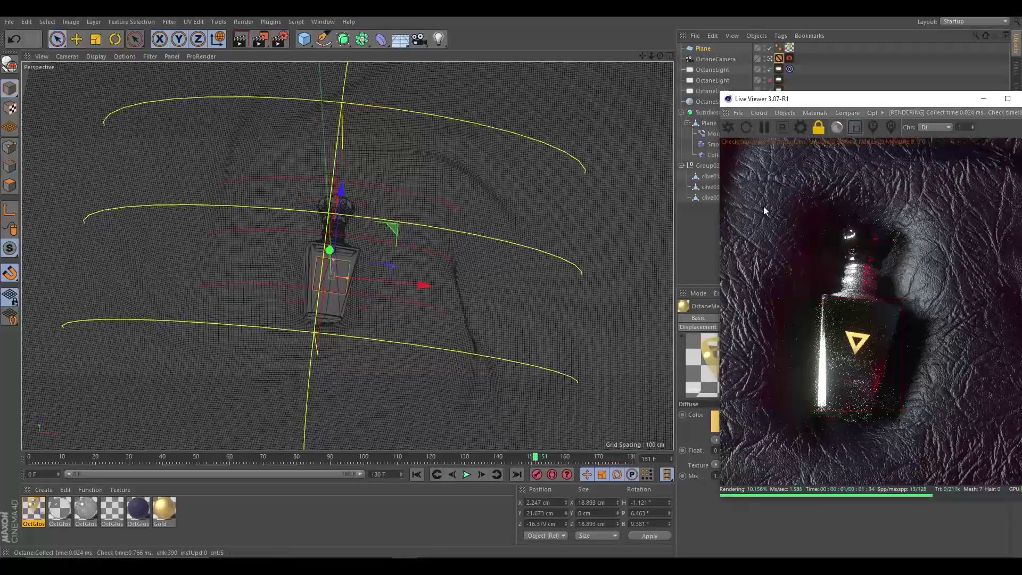
drag(536, 458, 271, 468)
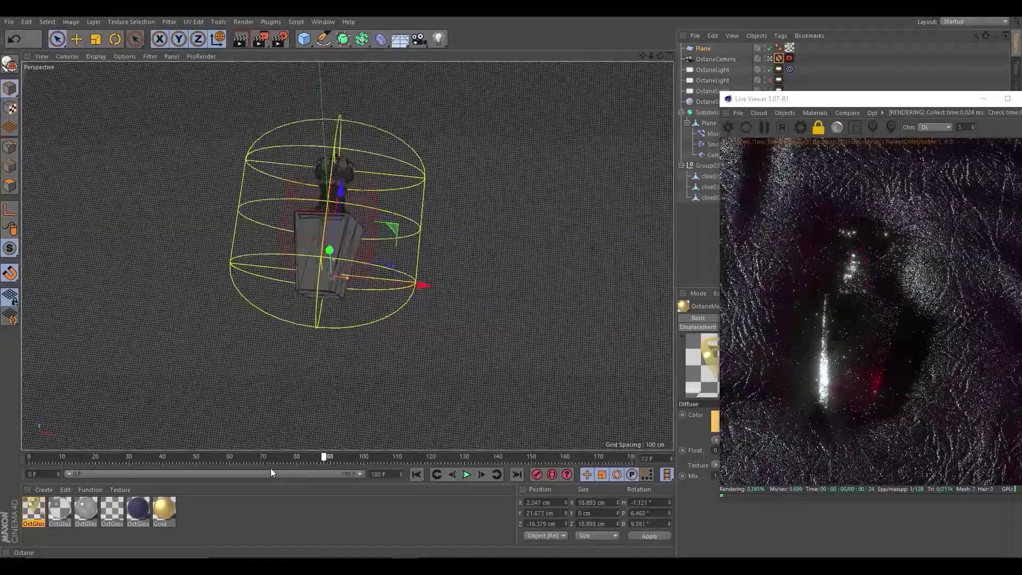
key(g)
key(g)
key(g)
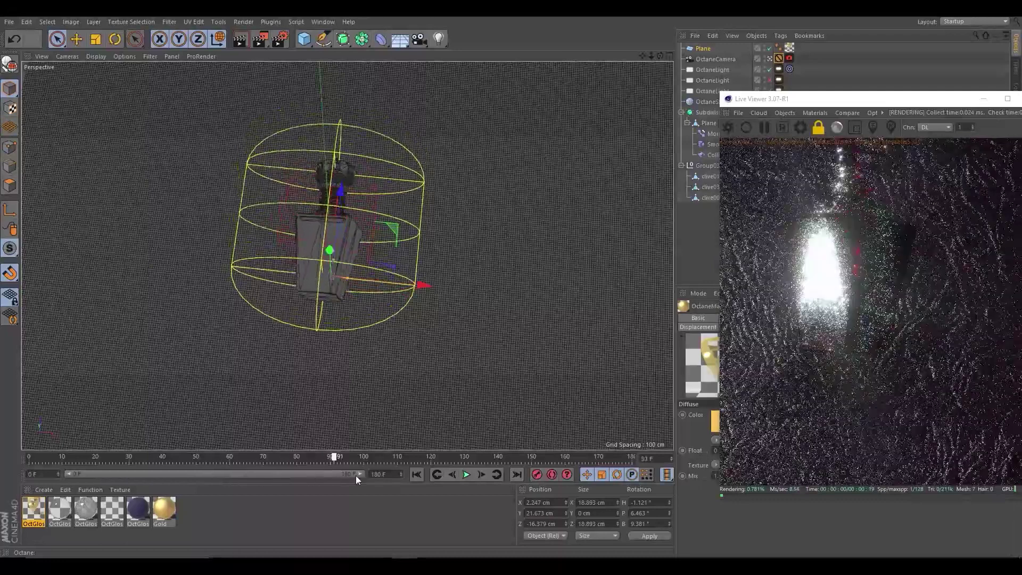
click(496, 474)
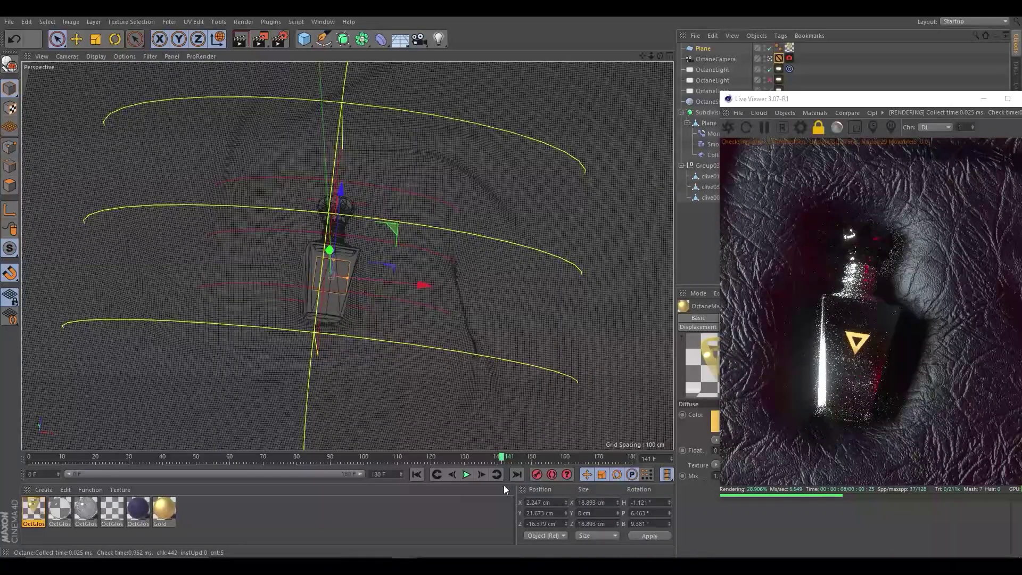
drag(516, 456, 585, 459)
Parent the label Plane under Group03 and scrub frames 93 to 121 to check it
drag(816, 107, 893, 103)
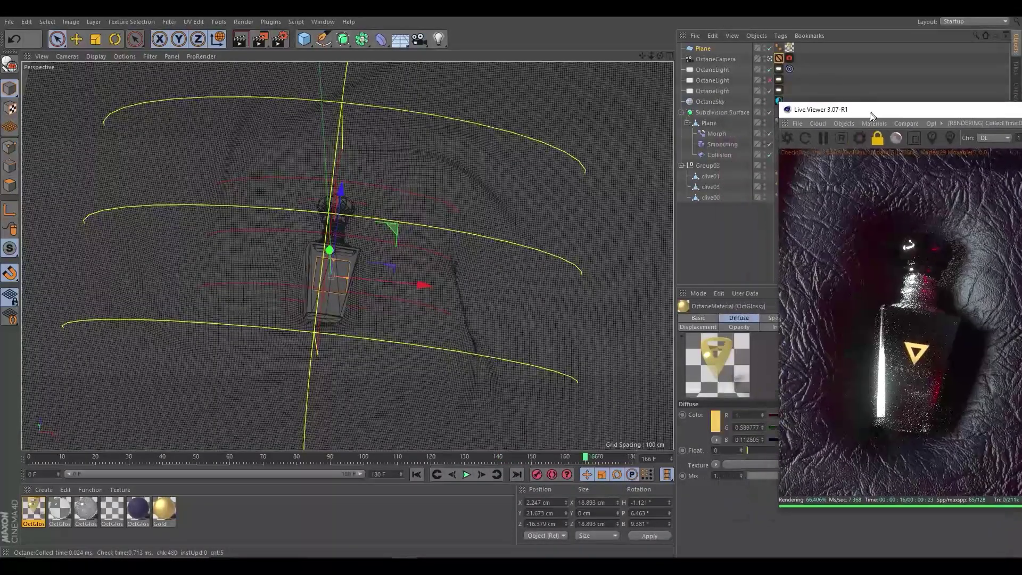
drag(707, 53, 708, 168)
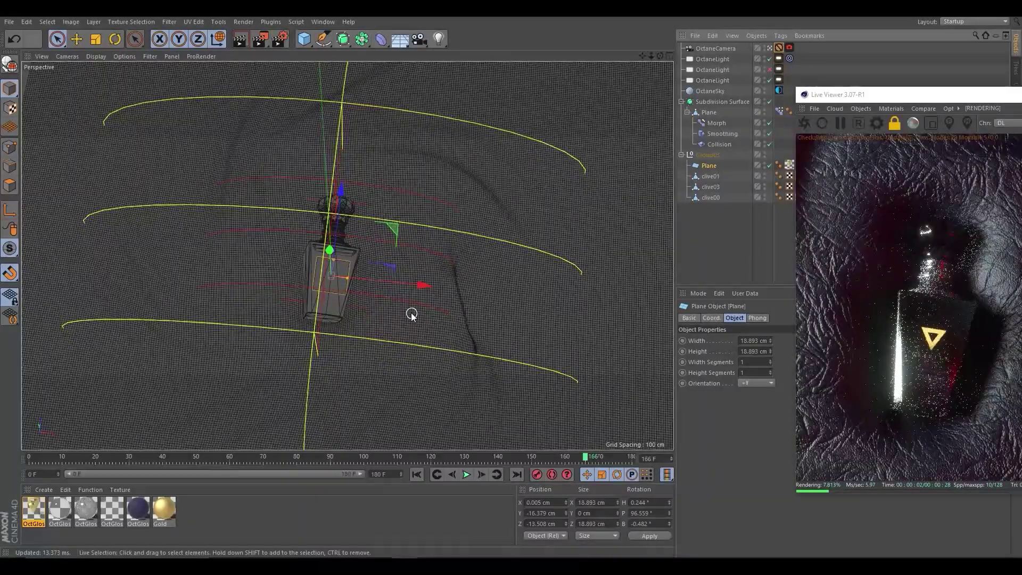
drag(547, 458, 323, 461)
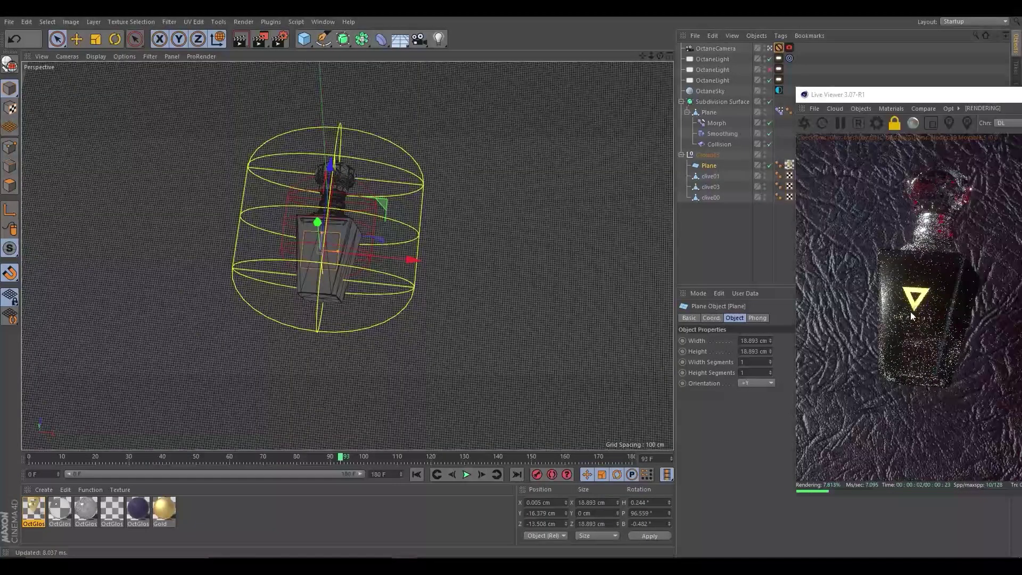
click(704, 156)
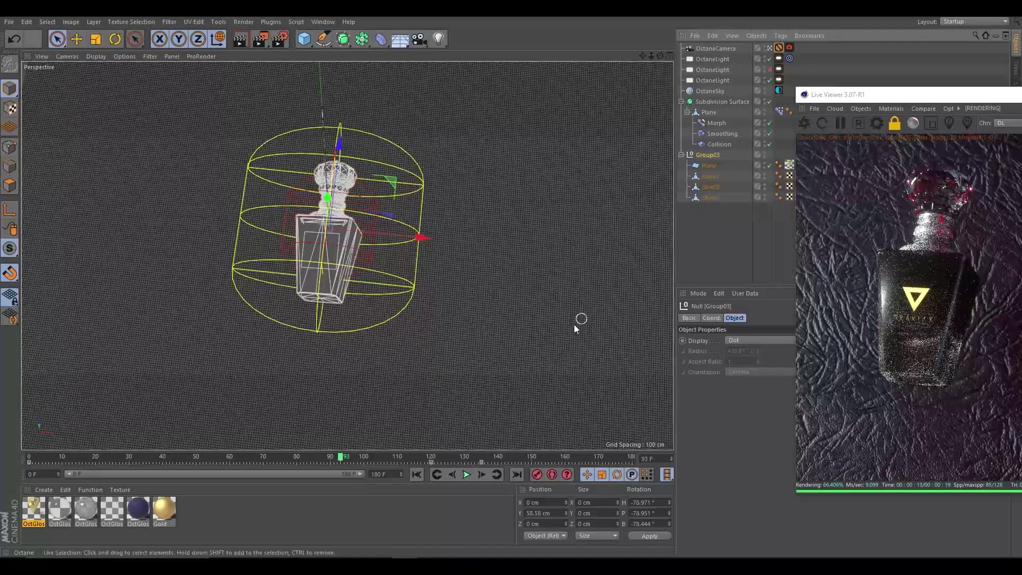
drag(356, 458, 481, 464)
drag(857, 95, 639, 114)
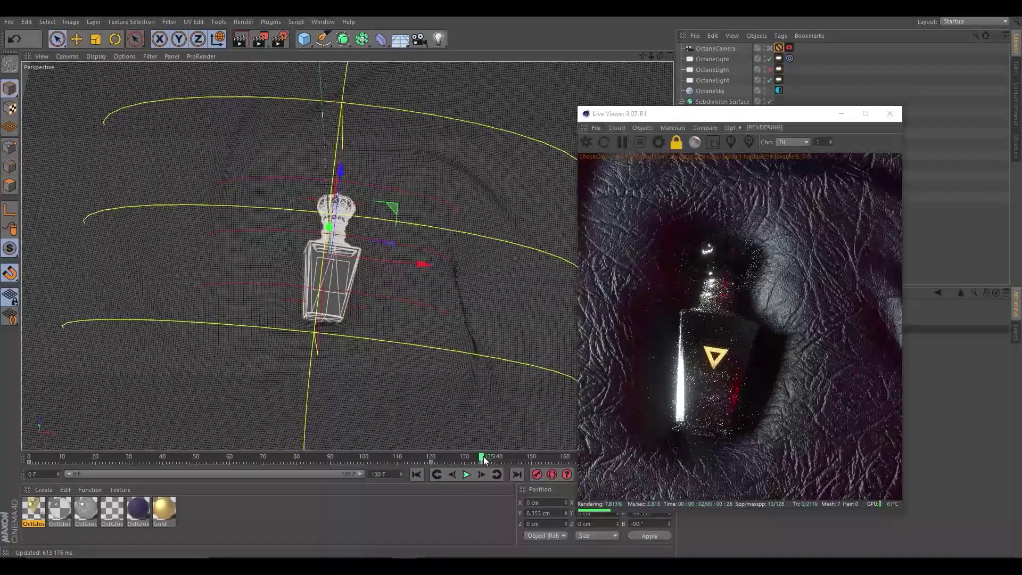
Scrub the bottle animation through frames 115, 41 and 72 with the cage framed upright
drag(453, 462, 23, 449)
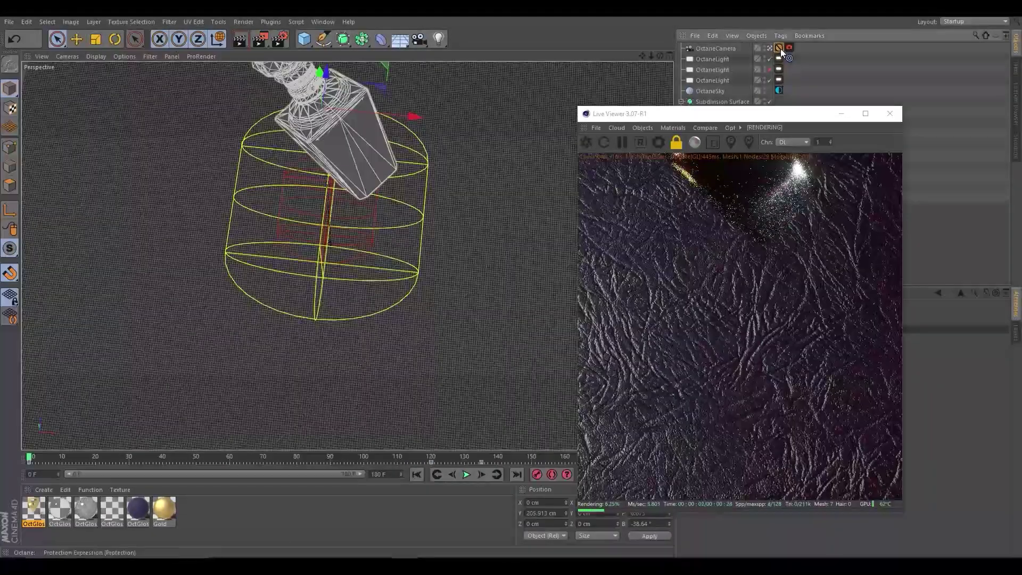
alt+middle_drag(376, 191, 361, 267)
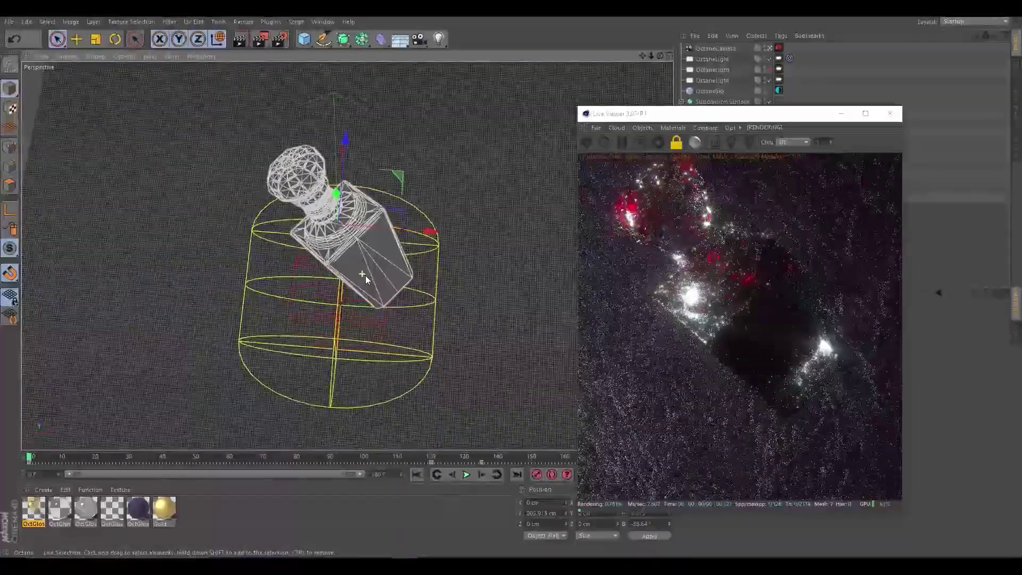
alt+drag(361, 266, 361, 276)
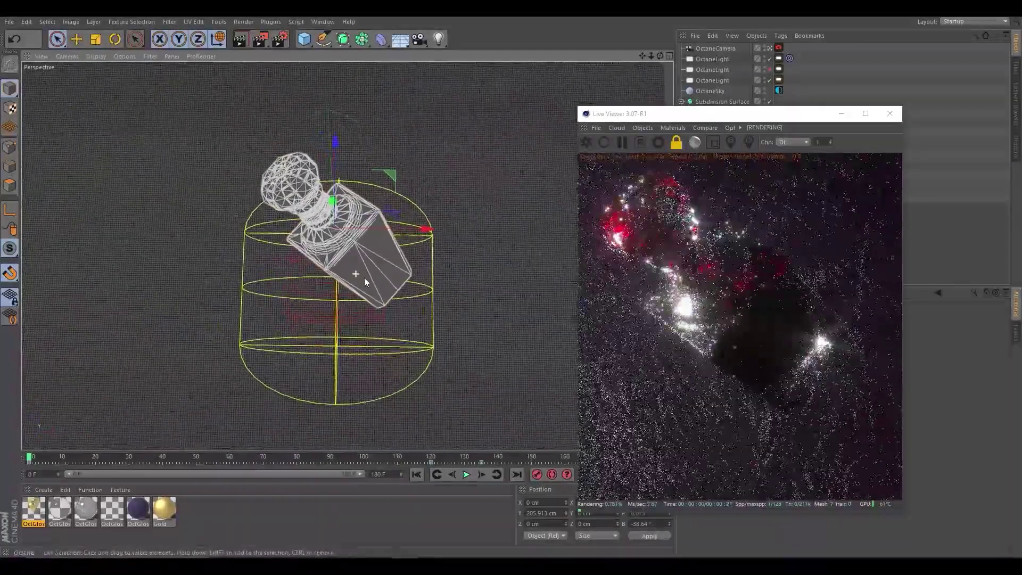
drag(43, 457, 166, 457)
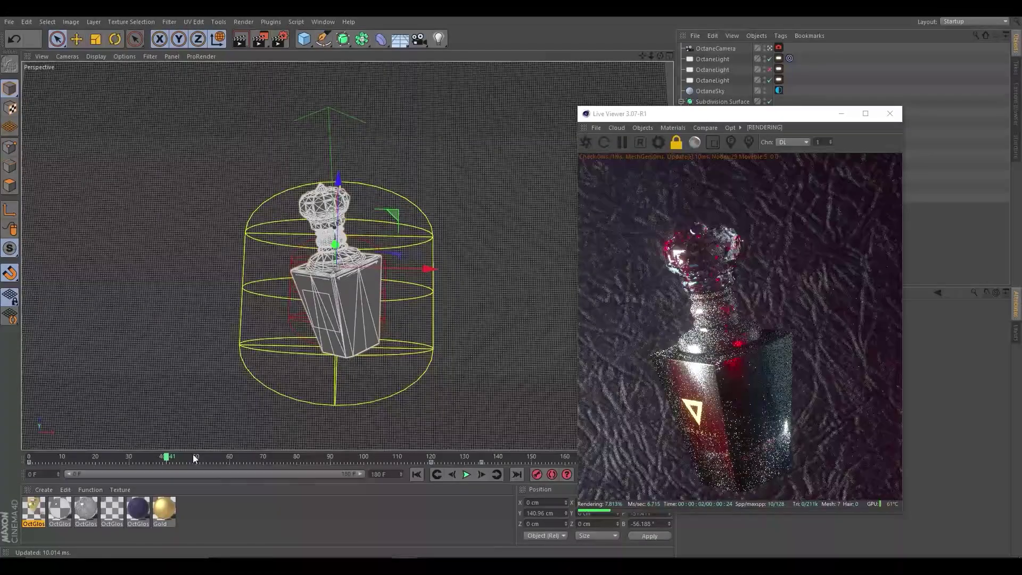
drag(195, 457, 270, 456)
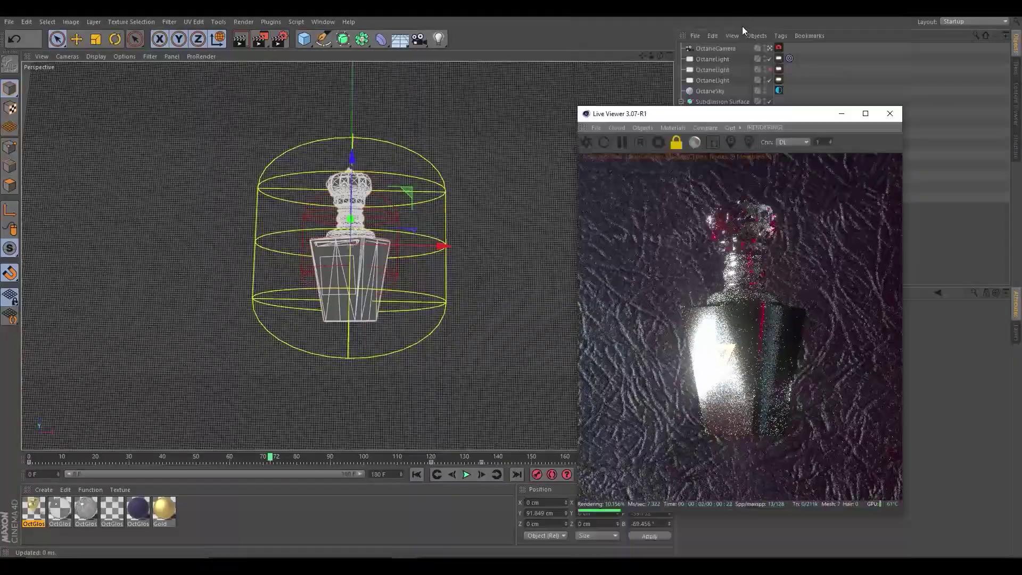
Maximize and restore the Live Viewer, then dock it below the Perspective view
double_click(741, 114)
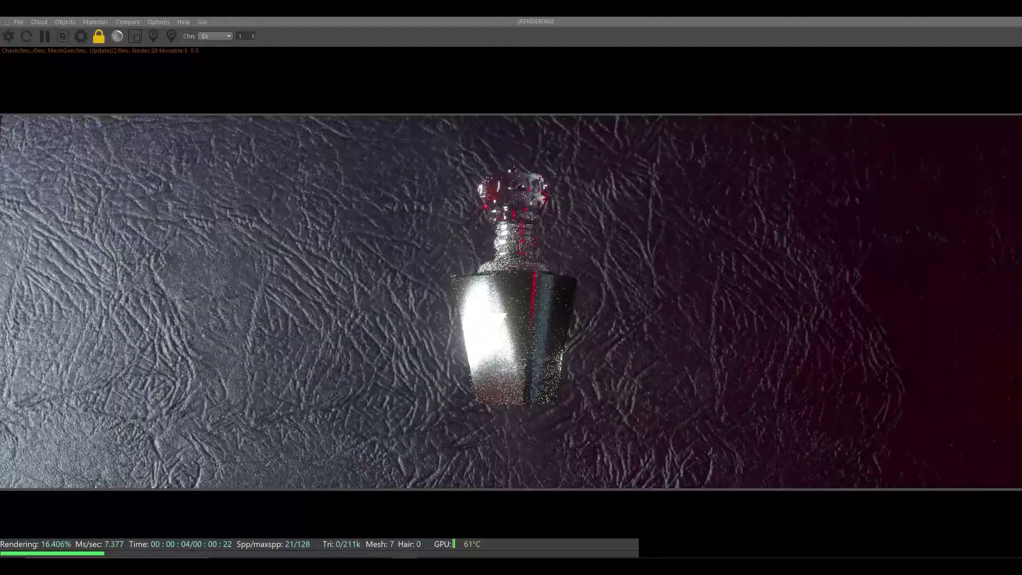
double_click(701, 8)
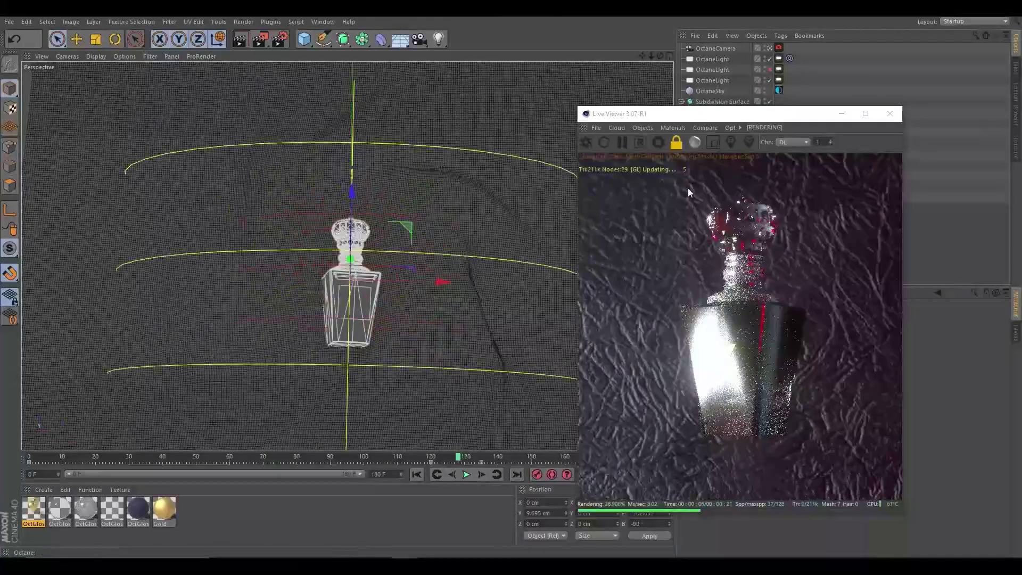
double_click(701, 114)
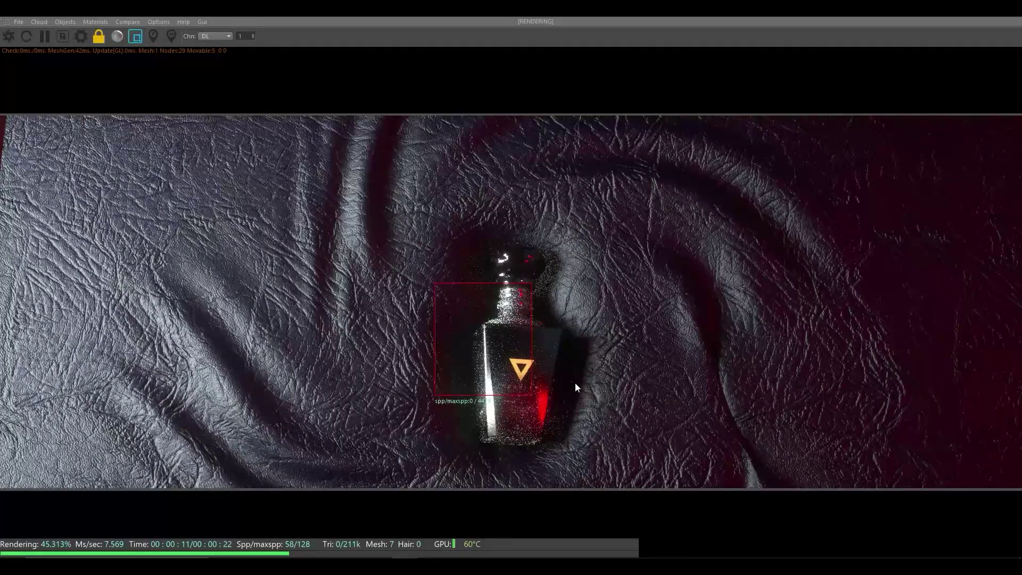
drag(539, 384, 516, 385)
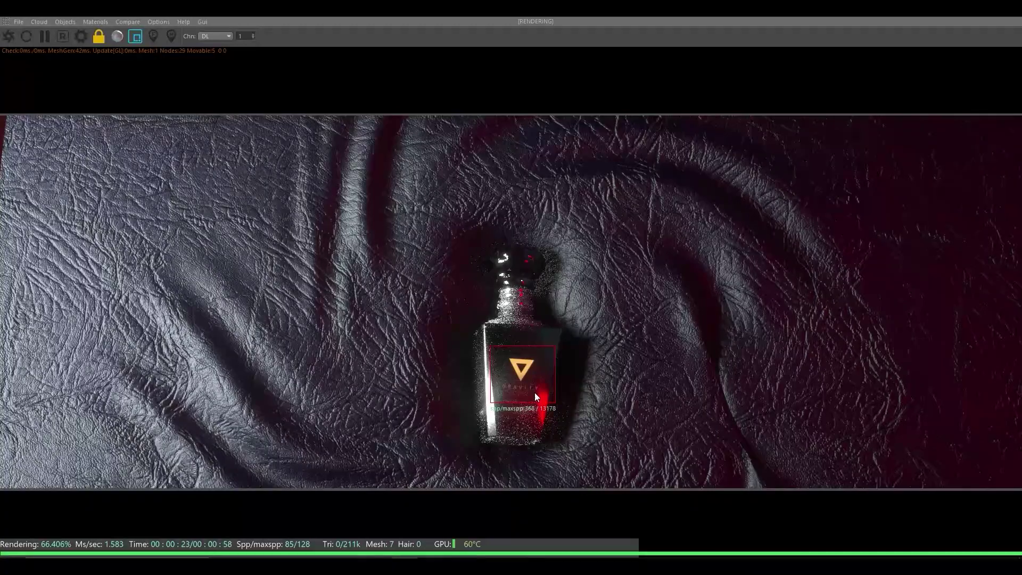
drag(481, 19, 493, 96)
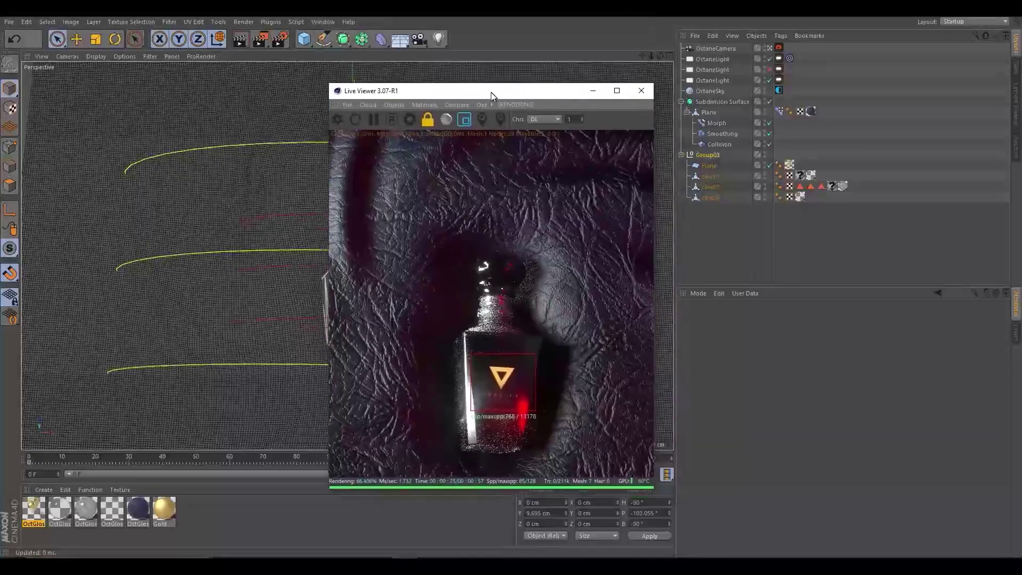
double_click(491, 96)
drag(532, 8, 529, 61)
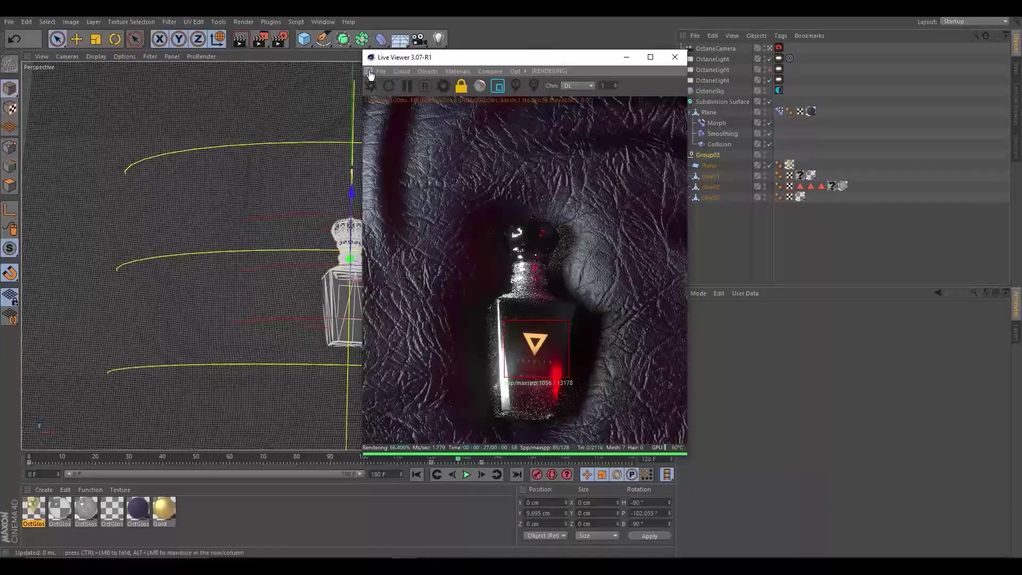
drag(371, 74, 285, 435)
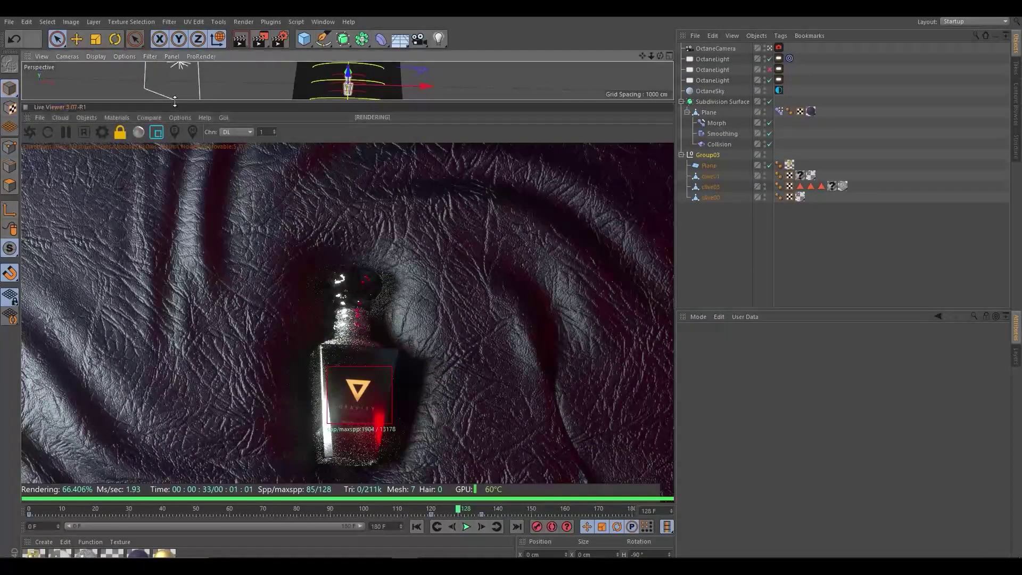
Give the Perspective view more height and turn off the render region for full-frame rendering
click(118, 133)
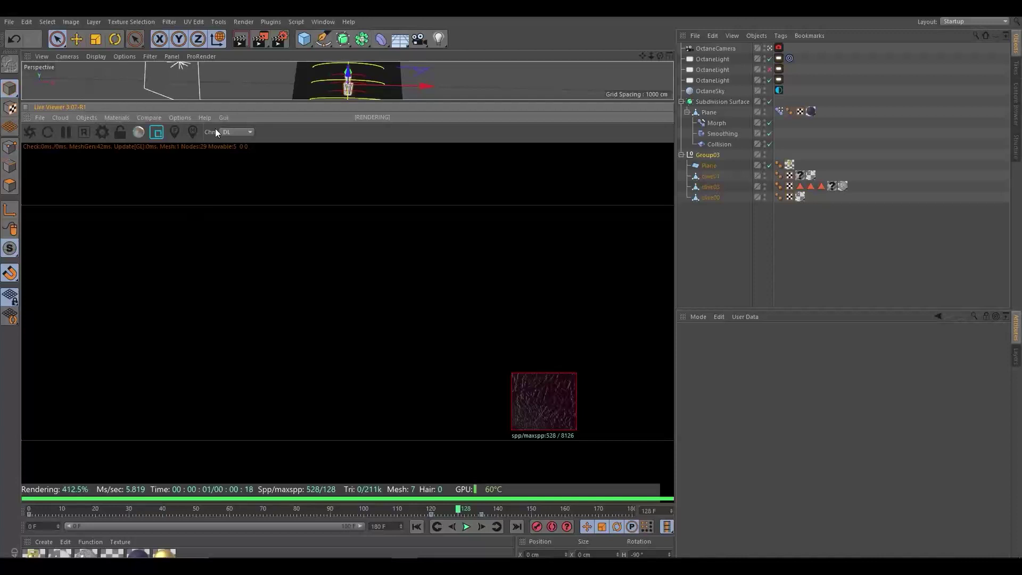
click(25, 117)
mouse_move(88, 105)
mouse_down()
mouse_move(268, 181)
mouse_move(147, 300)
mouse_up()
click(30, 236)
click(161, 237)
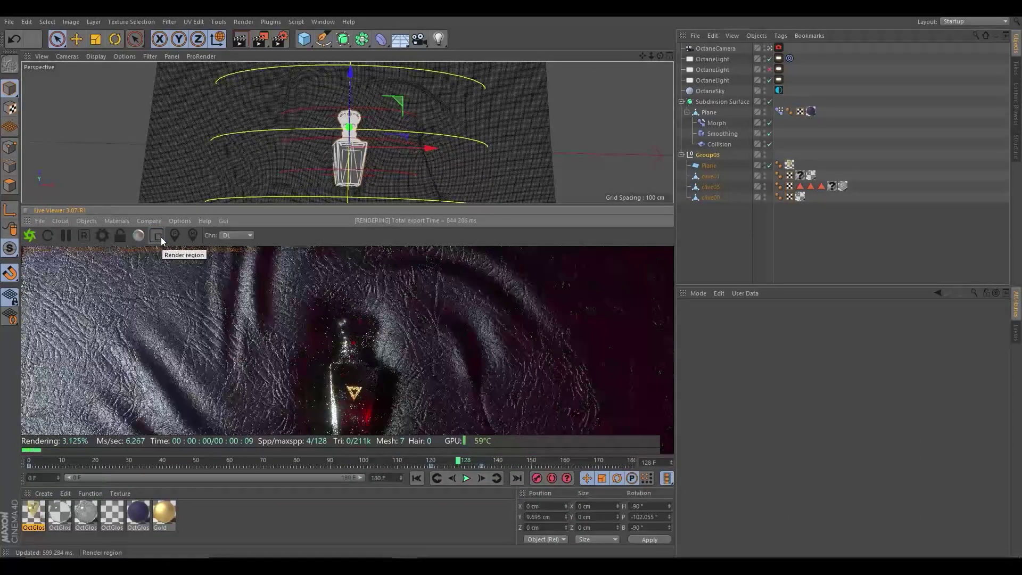
alt+middle_drag(392, 165, 384, 153)
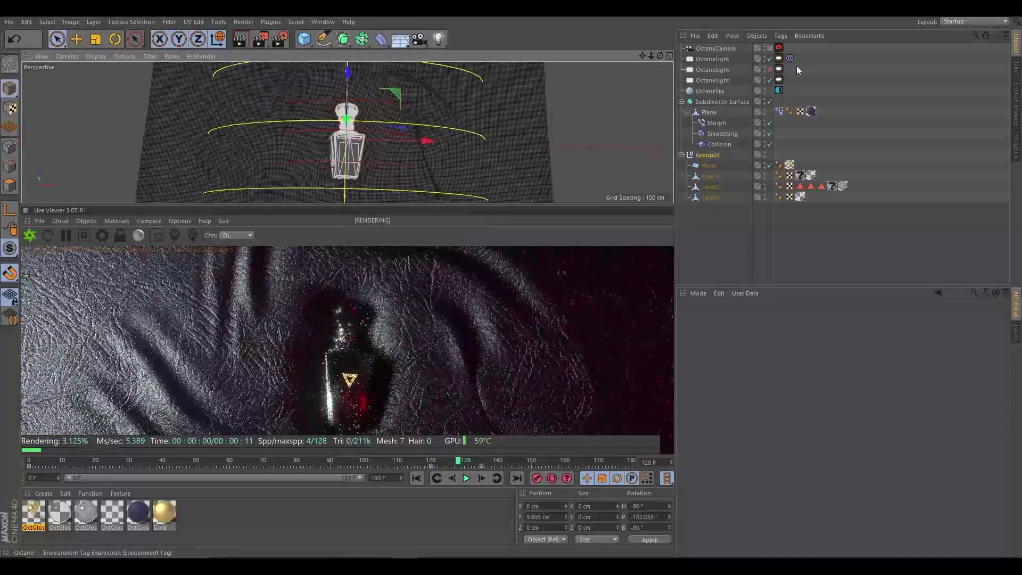
Lower the Octane camera imager Gamma to about 0.78 and check the bloom post-processing settings
click(779, 48)
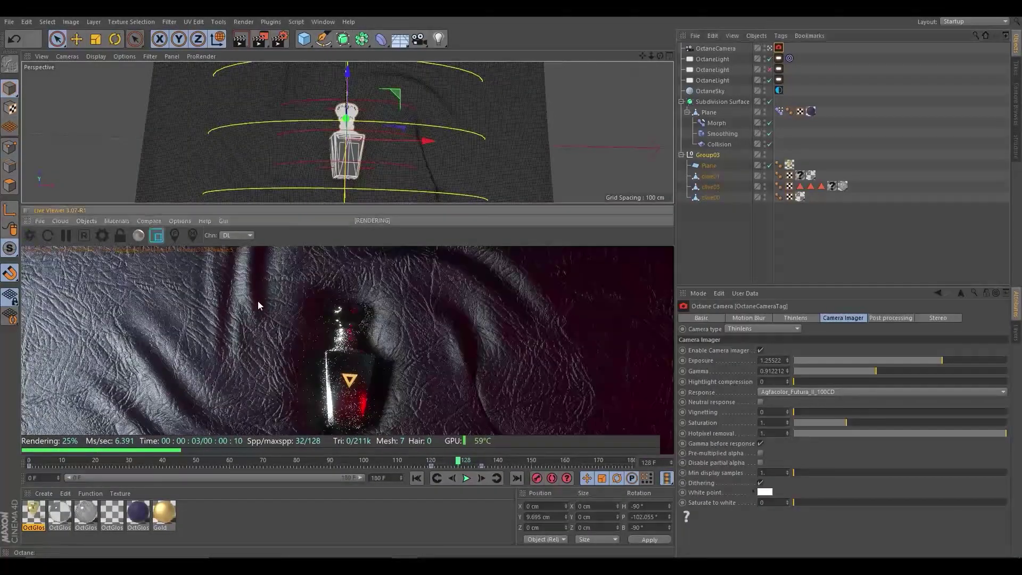
drag(312, 429, 388, 301)
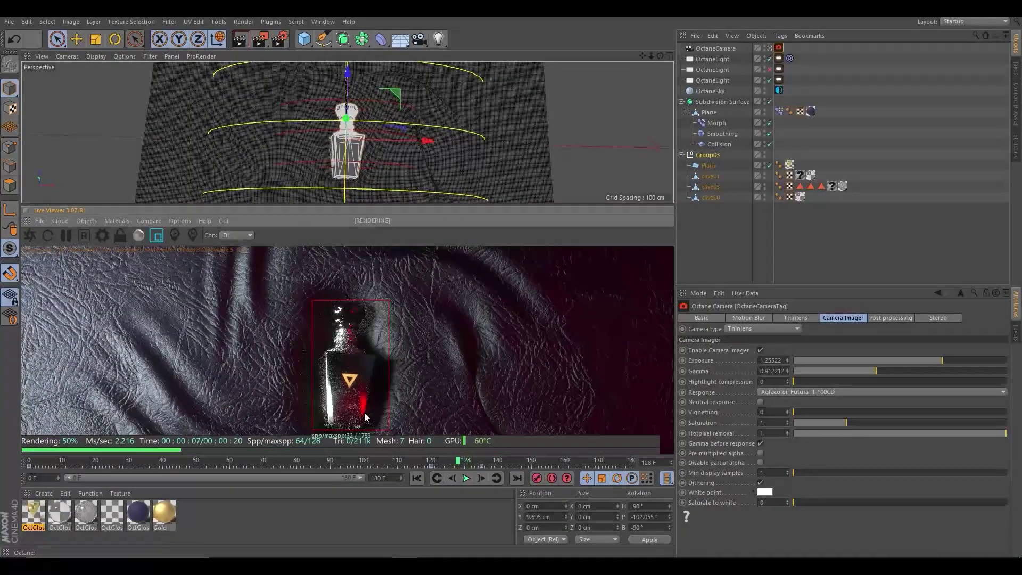
drag(389, 290, 292, 429)
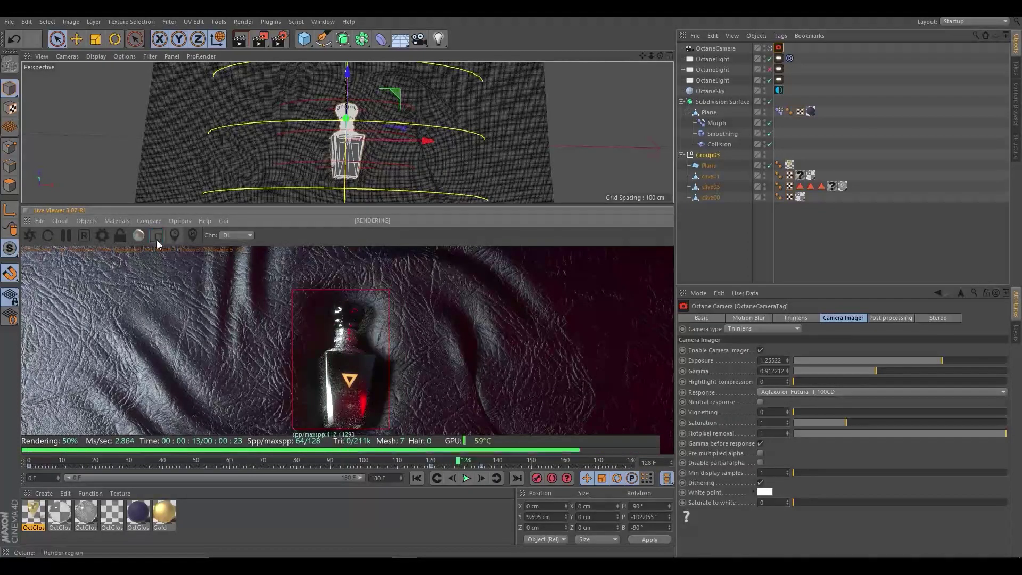
mouse_move(874, 368)
mouse_down()
mouse_move(977, 359)
mouse_move(914, 363)
mouse_up()
click(890, 318)
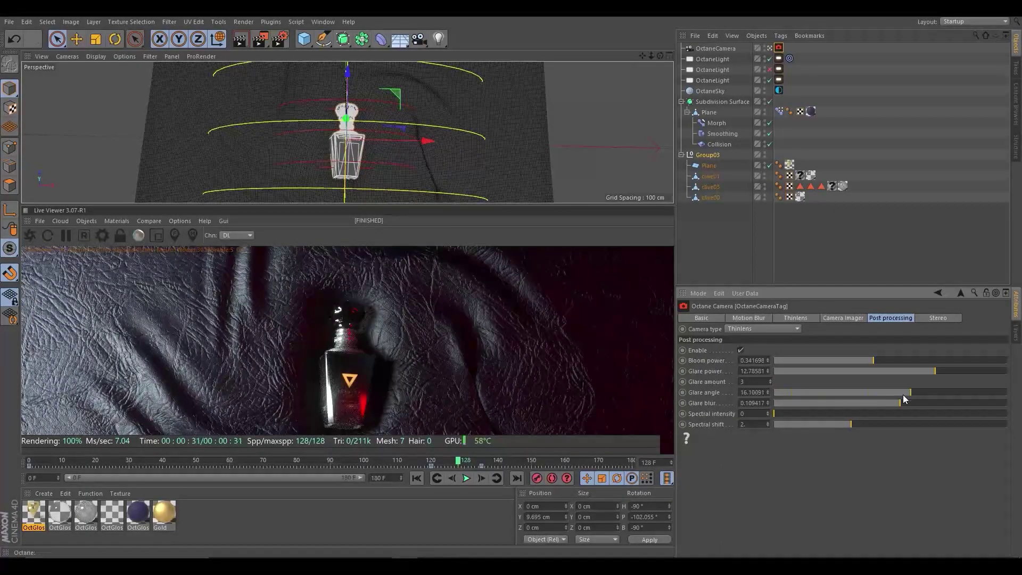
Switch to the four-view layout with the Octane camera selected and taller views
click(778, 60)
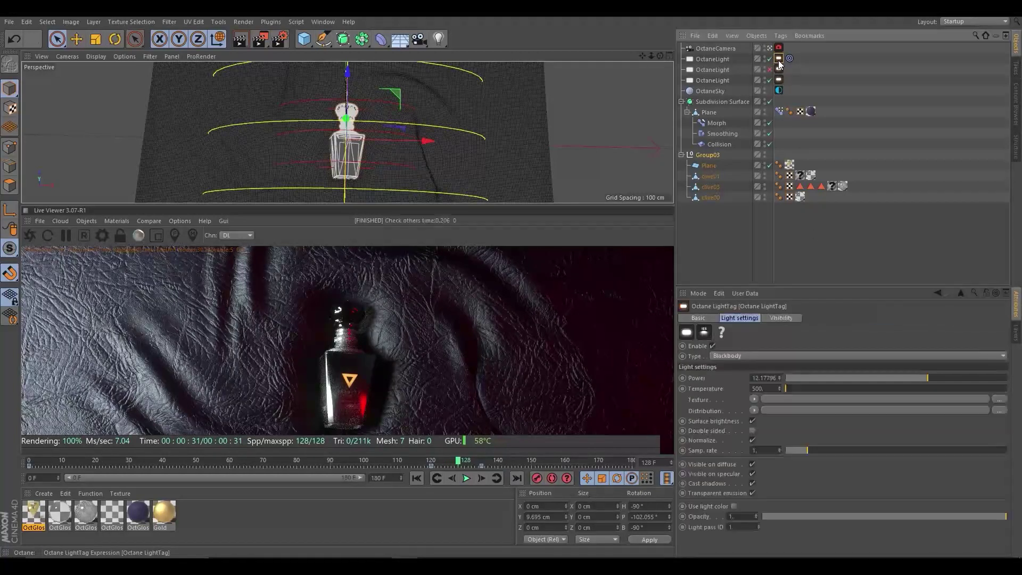
right_click(732, 46)
click(378, 154)
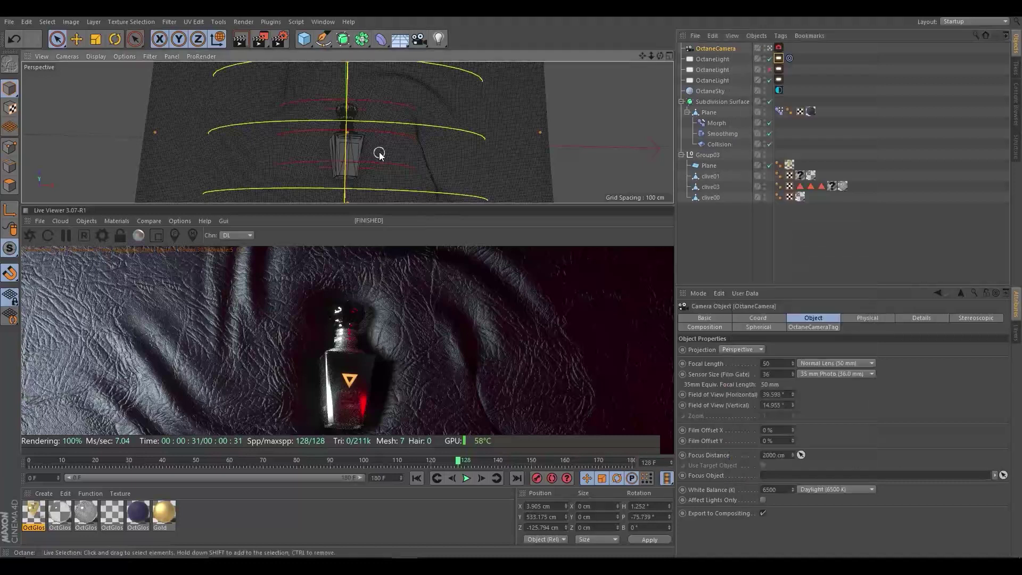
middle_click(379, 153)
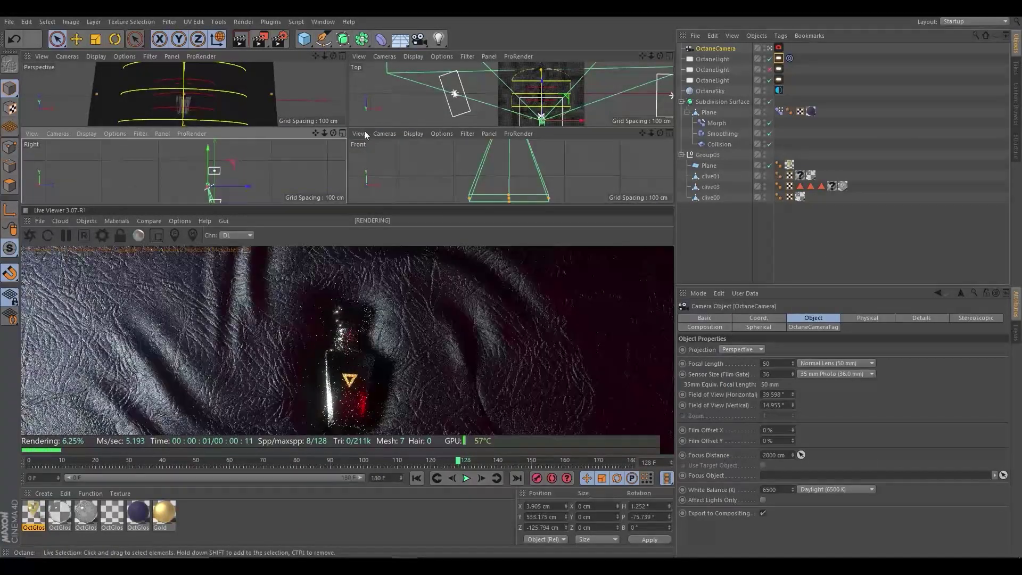
drag(407, 204, 342, 289)
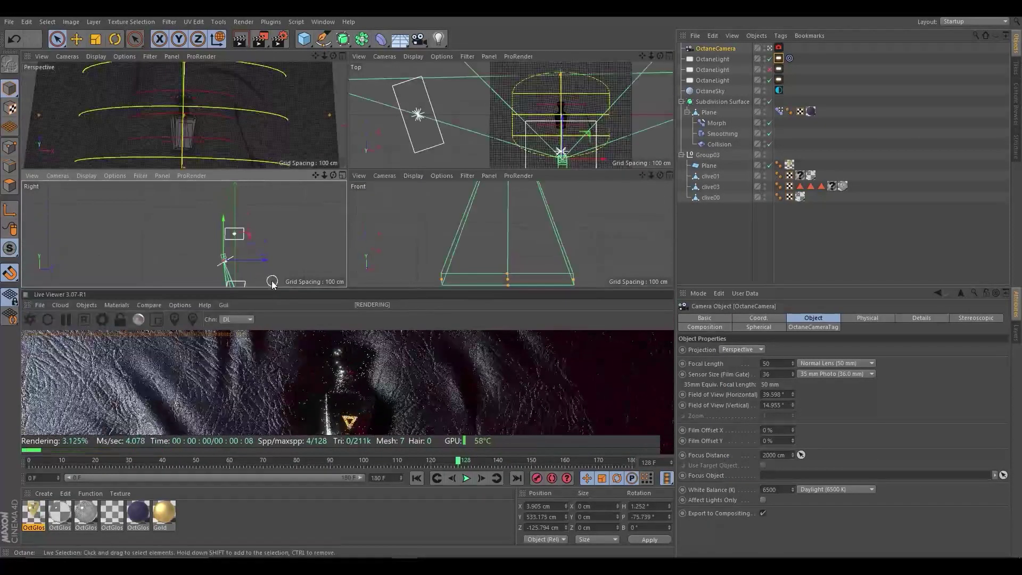
Select the area light in the Right view and dock the Live Viewer beside the four views
click(235, 233)
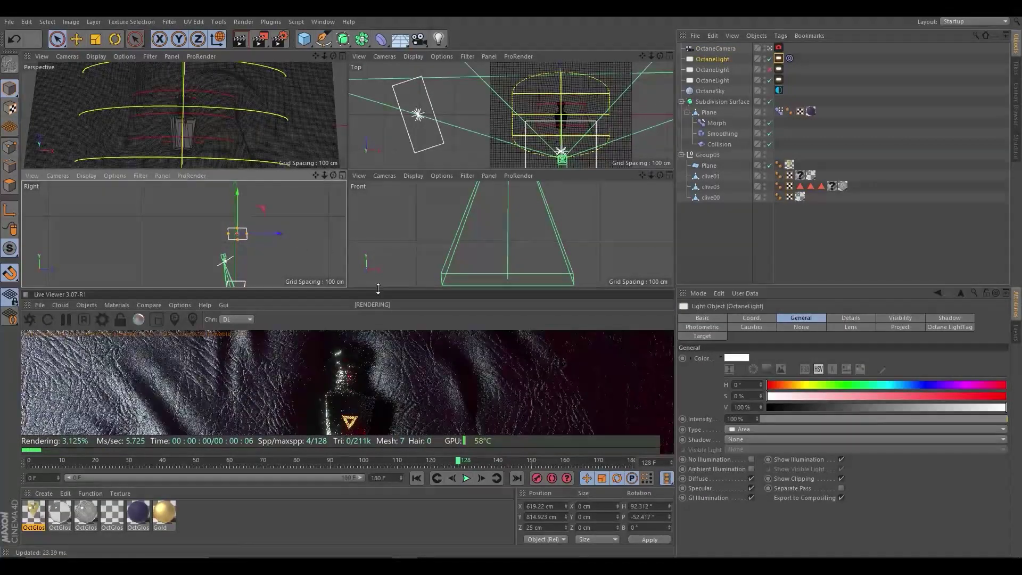
drag(386, 291, 386, 211)
click(25, 210)
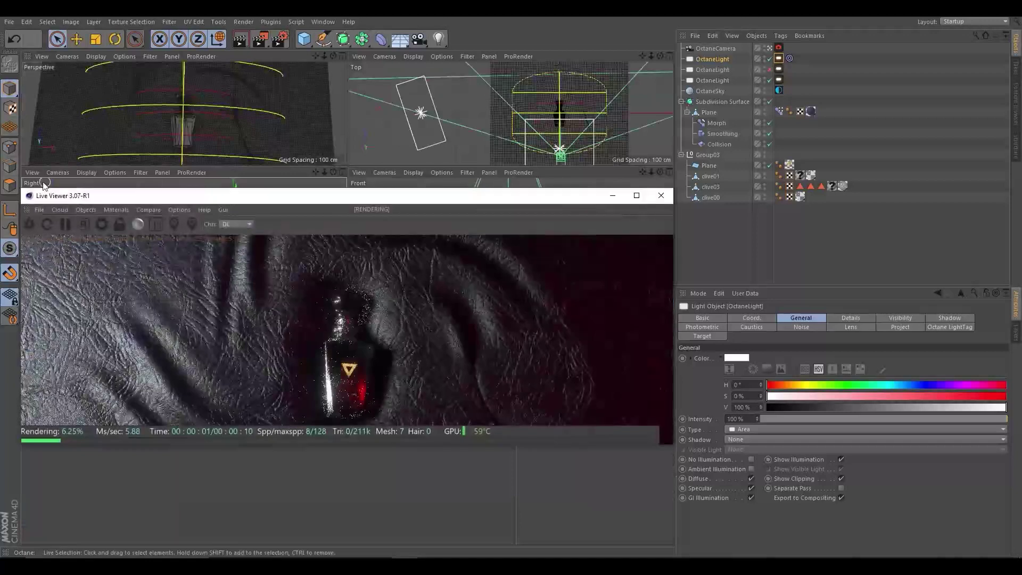
drag(30, 213, 631, 169)
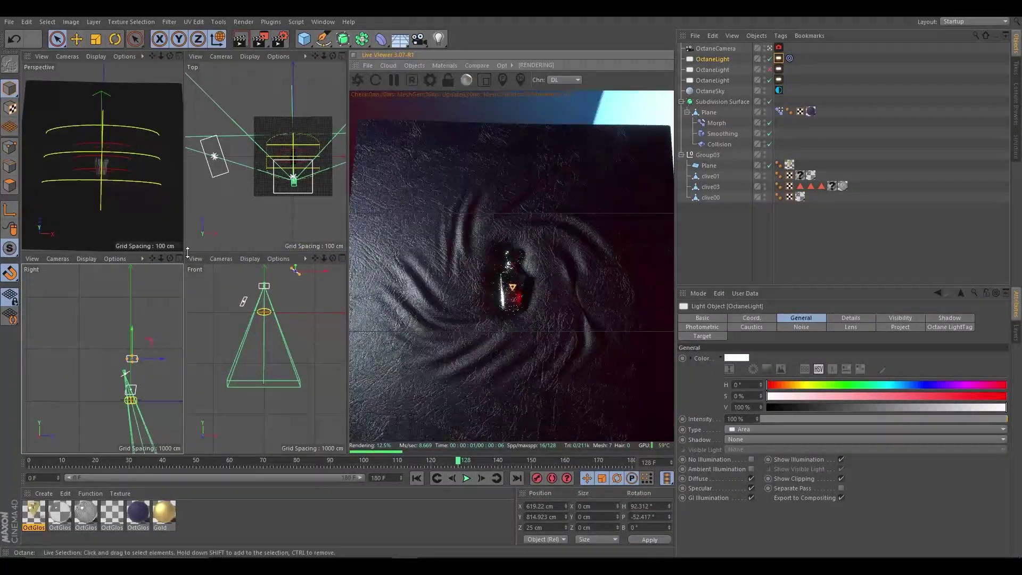
Add a Protection tag to the Octane camera
click(728, 48)
right_click(727, 46)
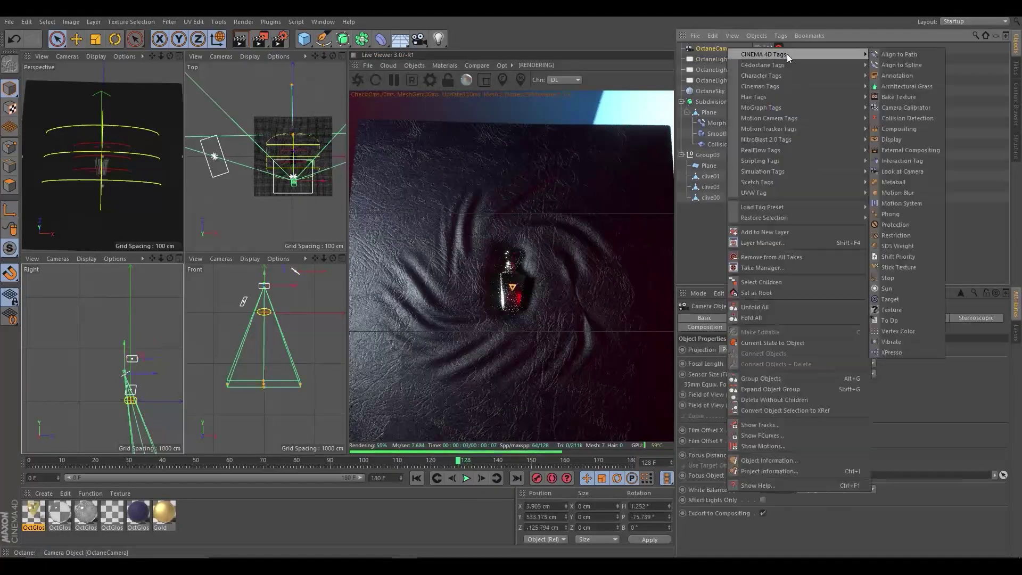
click(915, 224)
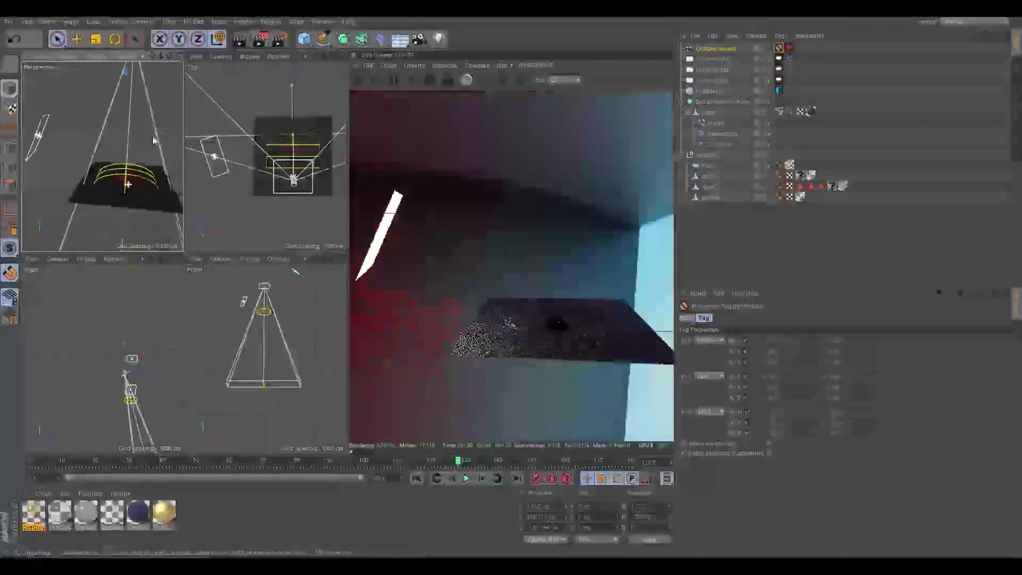
click(43, 133)
mouse_move(42, 133)
alt+mouse_down()
mouse_move(124, 116)
mouse_move(57, 155)
alt+mouse_up()
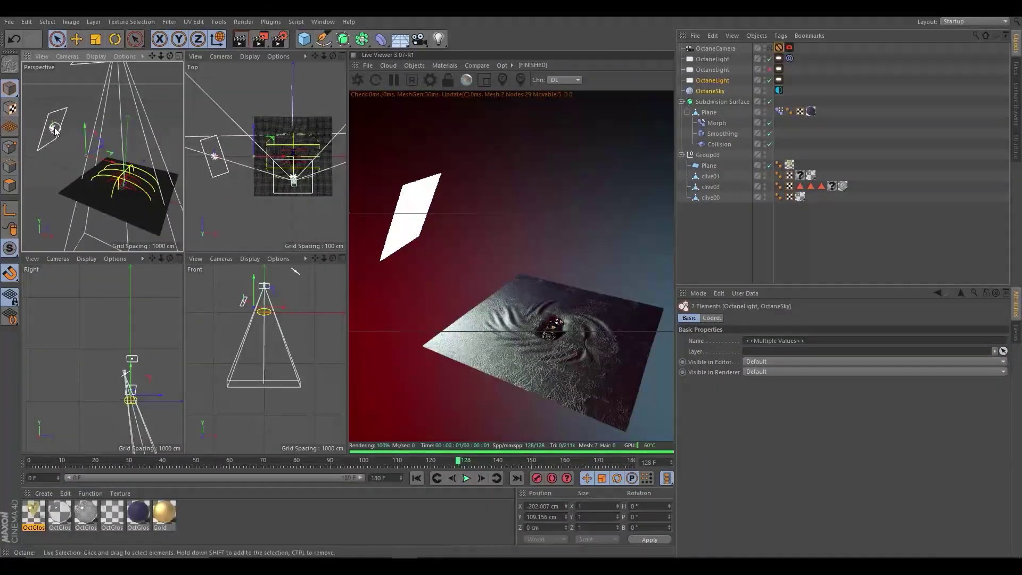
key(ctrl+z)
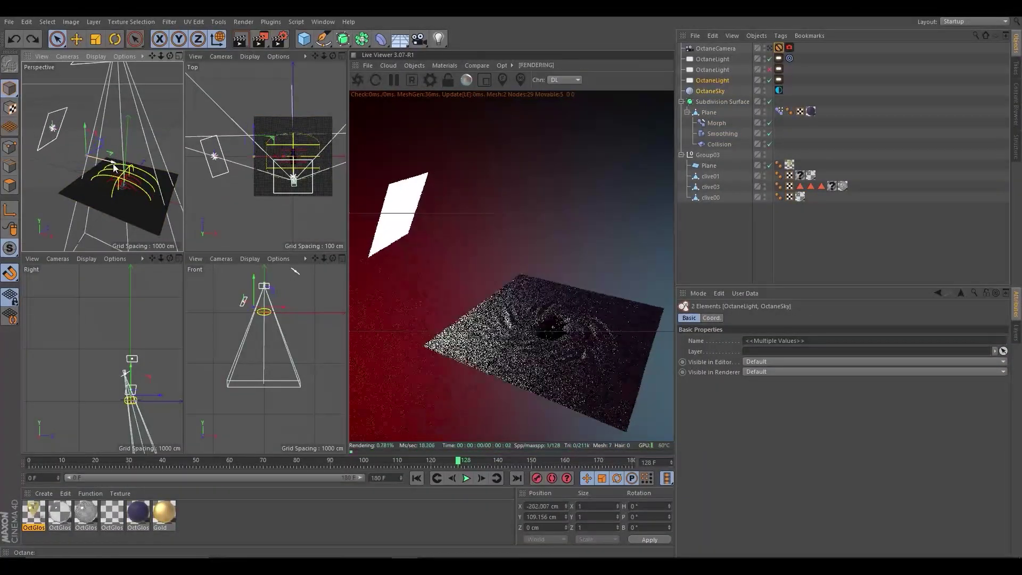
Set the OctaneLight tag to Blackbody with temperature 500 and power about 16.8
click(713, 80)
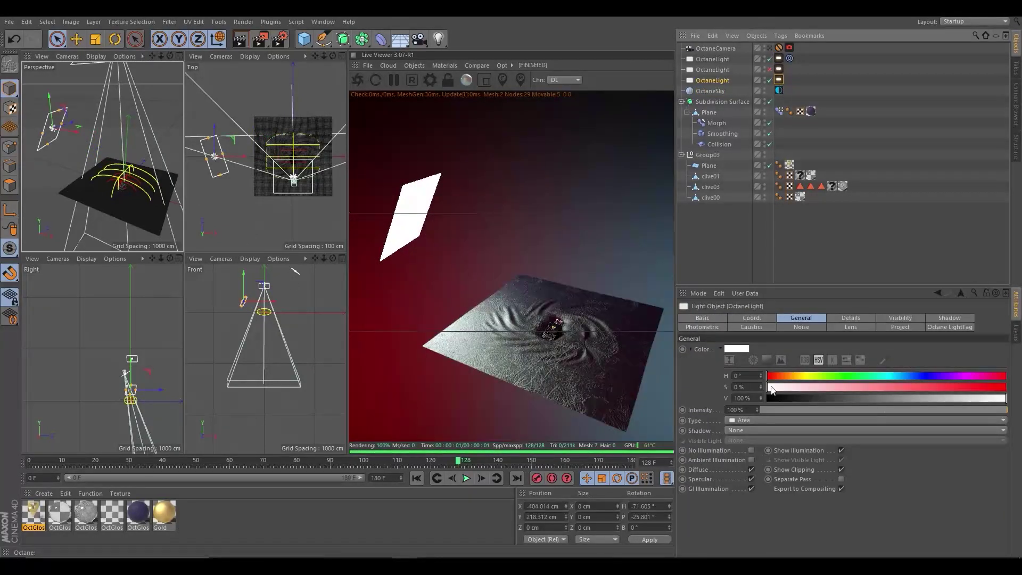
click(779, 79)
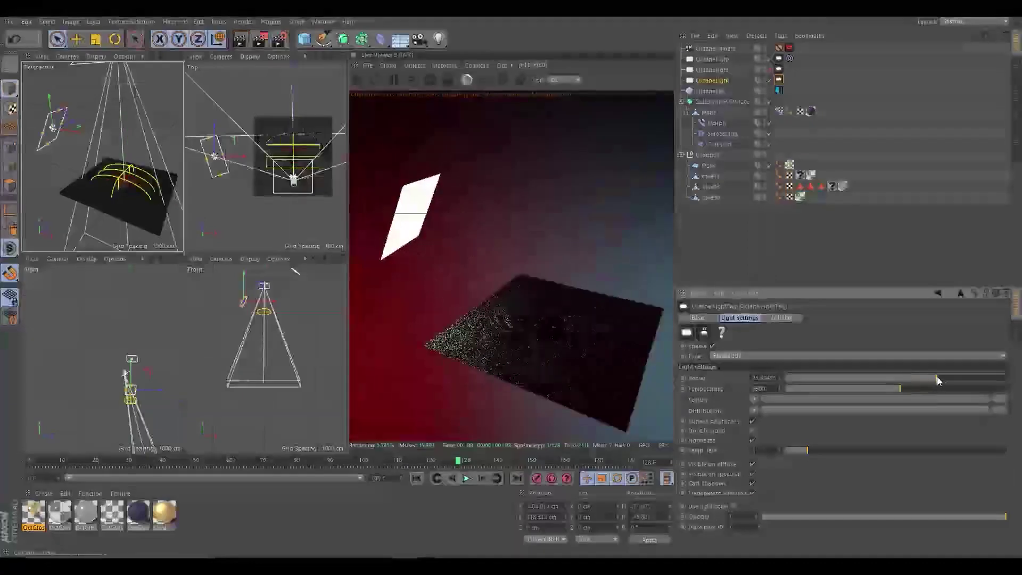
click(770, 48)
drag(946, 378, 952, 378)
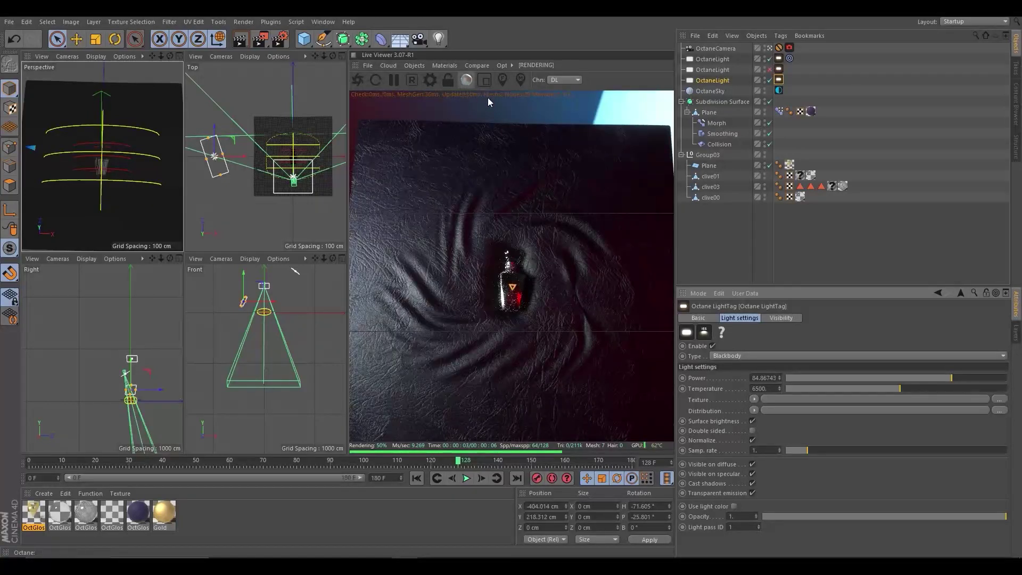
drag(899, 388, 785, 388)
mouse_move(958, 378)
mouse_down()
mouse_move(937, 379)
mouse_move(1009, 388)
mouse_up()
key(ctrl+z)
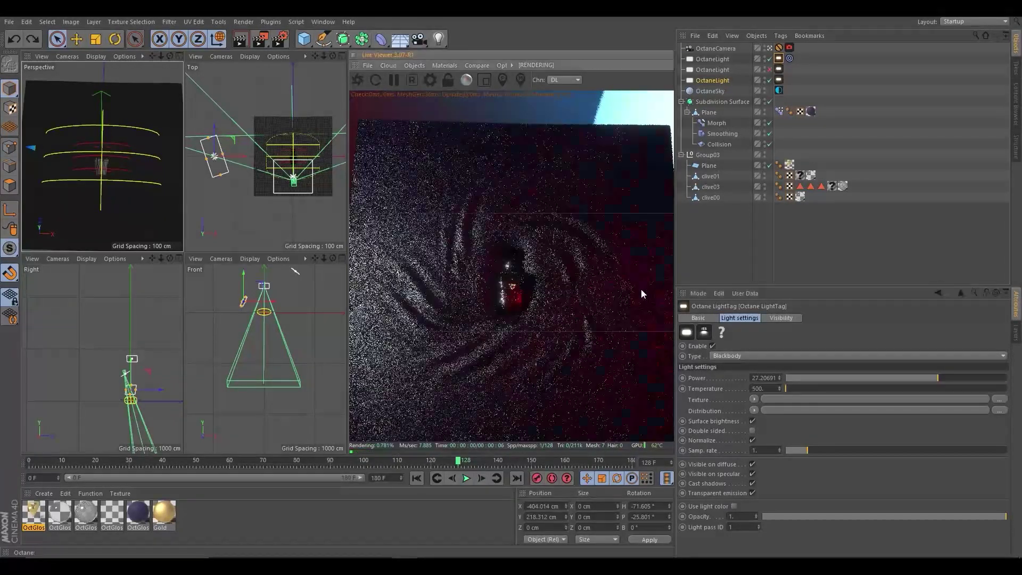
drag(946, 377, 931, 379)
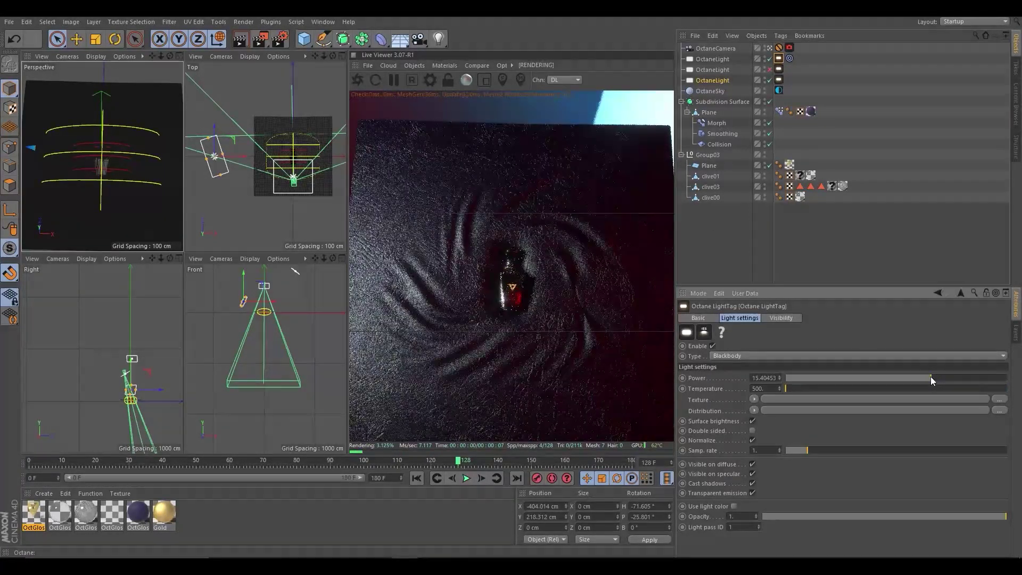
click(935, 378)
drag(934, 378, 932, 379)
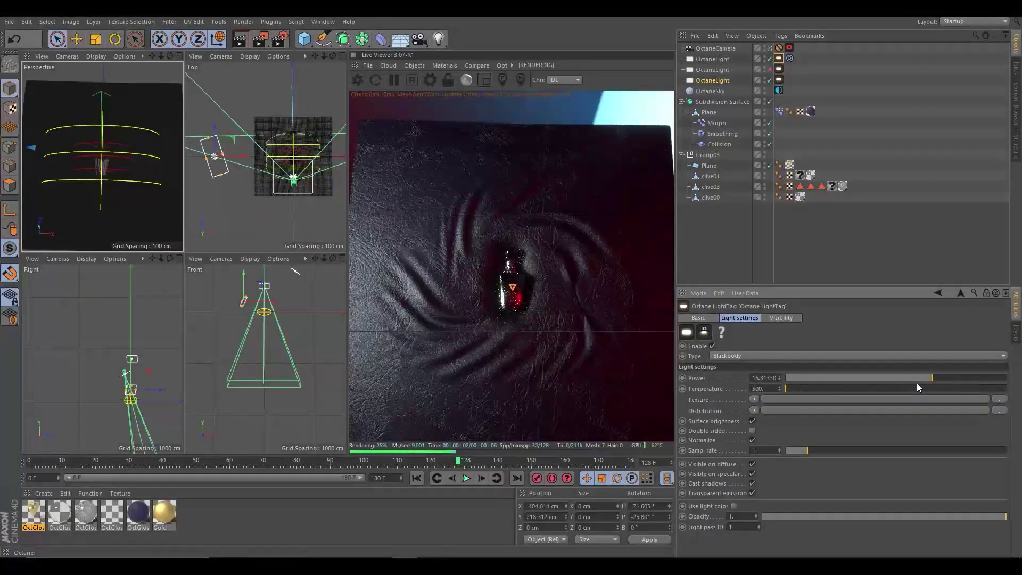
Maximize the Perspective view and close the Live Viewer
click(769, 48)
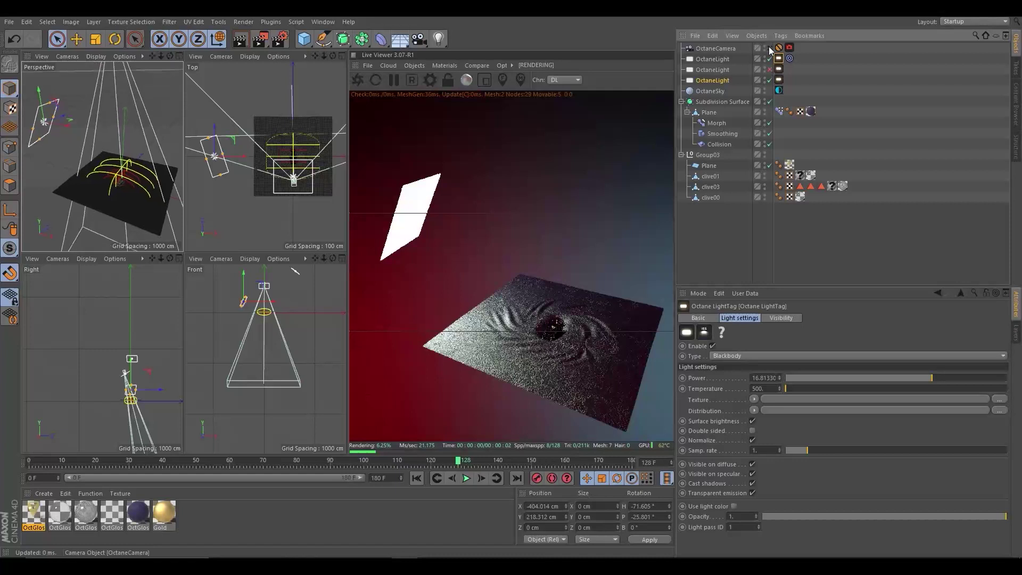
click(770, 48)
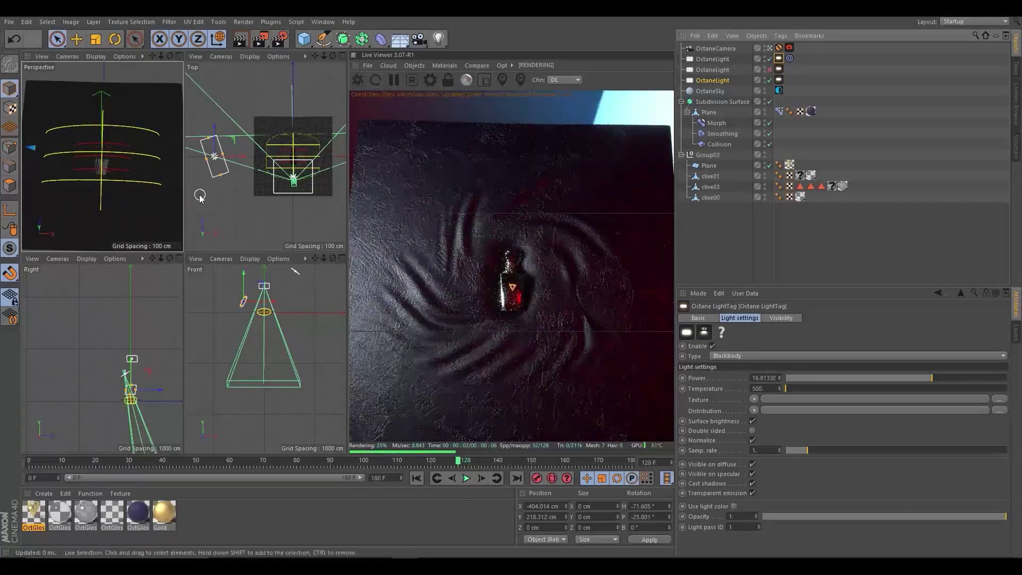
middle_click(149, 200)
click(376, 66)
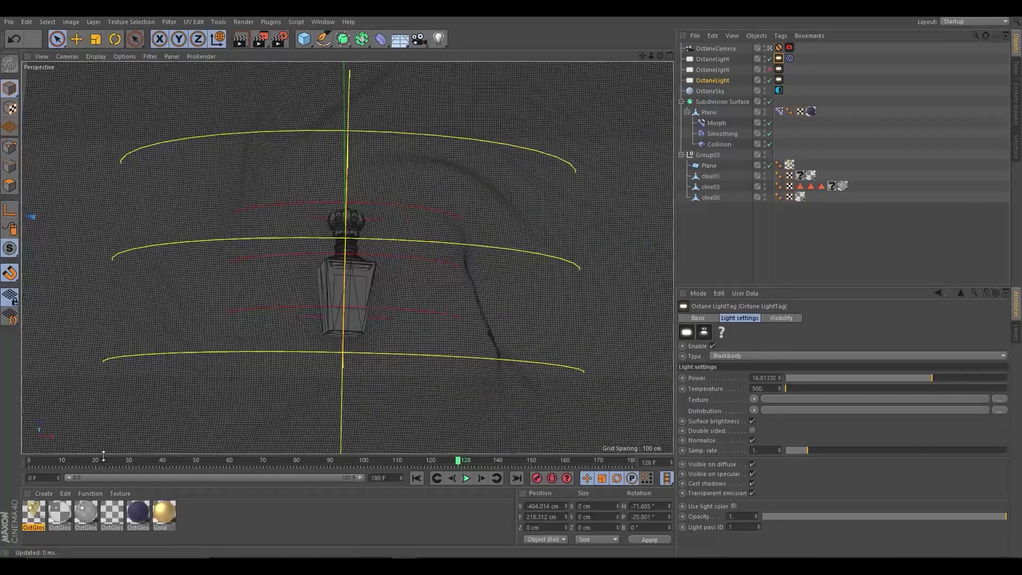
Rewind to frame 0, delete OctaneCamera's extra tag, and reframe the bottle
drag(103, 459, 29, 459)
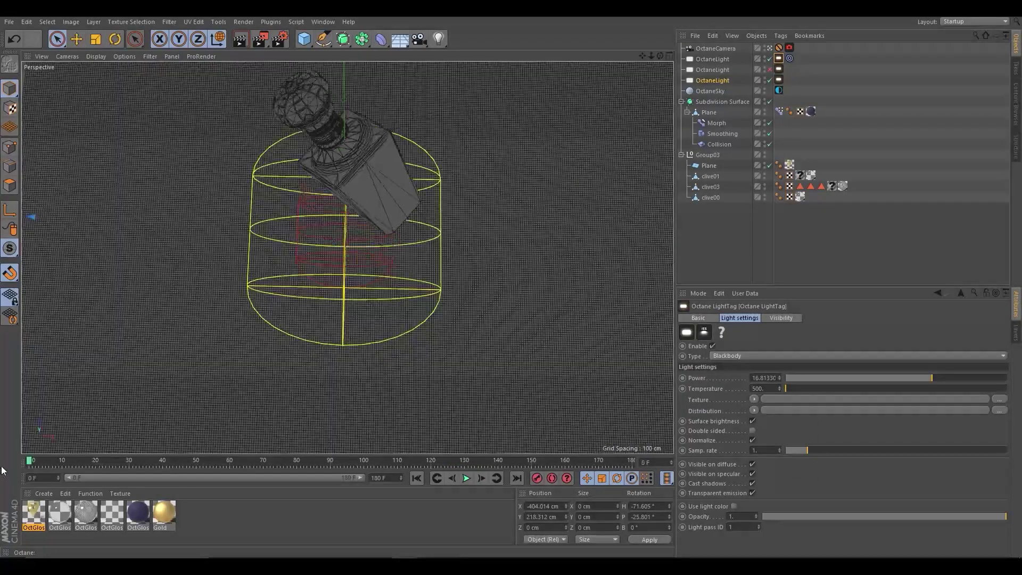
click(779, 47)
key(Delete)
alt+drag(384, 298, 352, 282)
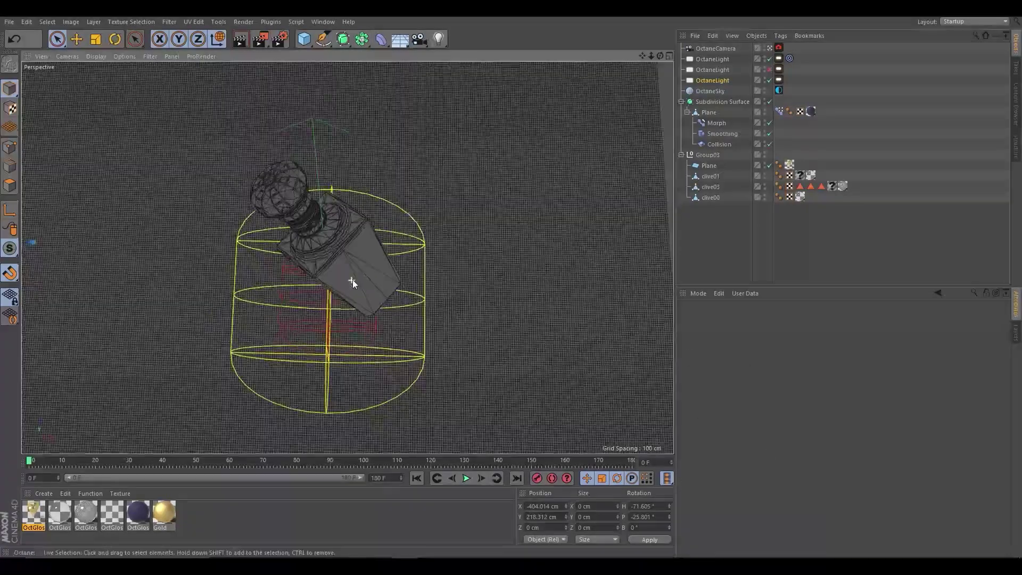
scroll(355, 256, up, 1)
scroll(354, 255, up, 2)
scroll(349, 247, up, 2)
scroll(348, 247, up, 1)
scroll(346, 251, up, 1)
scroll(339, 257, up, 1)
scroll(349, 256, up, 1)
mouse_move(318, 257)
alt+mouse_down()
mouse_move(313, 290)
mouse_move(317, 278)
mouse_move(247, 250)
mouse_move(252, 226)
mouse_move(247, 241)
mouse_move(289, 276)
mouse_move(277, 247)
mouse_move(225, 232)
mouse_move(381, 257)
mouse_move(378, 276)
mouse_move(484, 273)
mouse_move(536, 246)
mouse_move(349, 295)
mouse_move(379, 270)
mouse_move(547, 326)
alt+mouse_up()
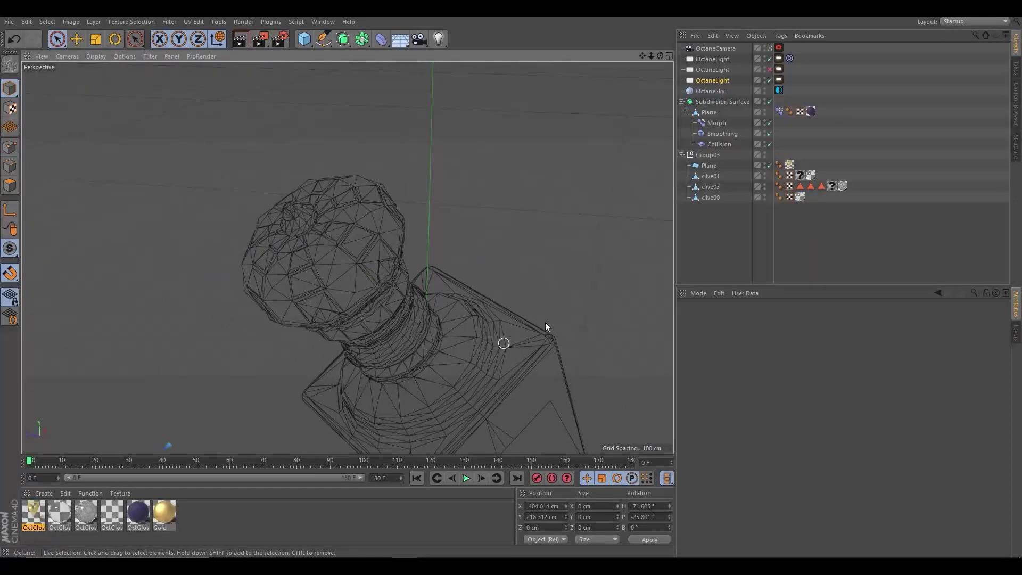
With auto keyframing on, key a test OctaneCamera move between frames 0 and 30
click(716, 48)
mouse_move(333, 337)
alt+mouse_down()
mouse_move(350, 280)
mouse_move(296, 288)
mouse_move(341, 294)
mouse_move(344, 270)
mouse_move(363, 266)
mouse_move(372, 277)
alt+mouse_up()
click(551, 478)
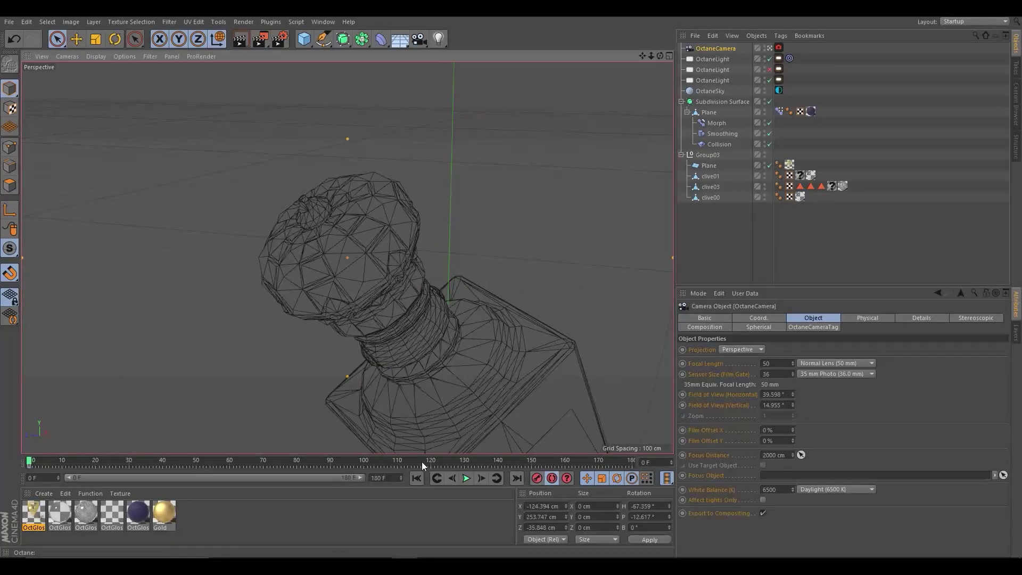
drag(414, 460, 578, 468)
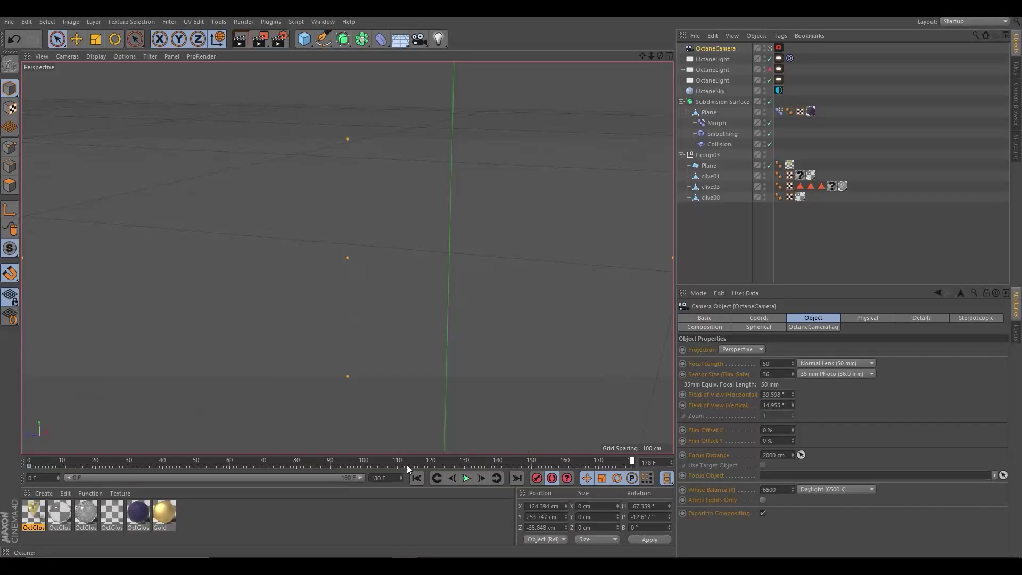
drag(178, 468, 2, 470)
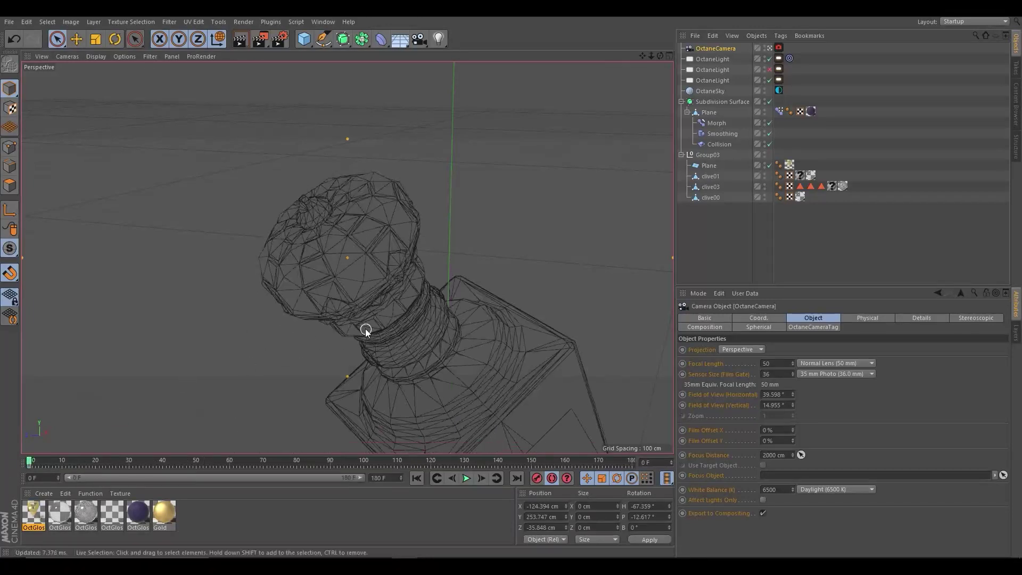
drag(65, 460, 128, 461)
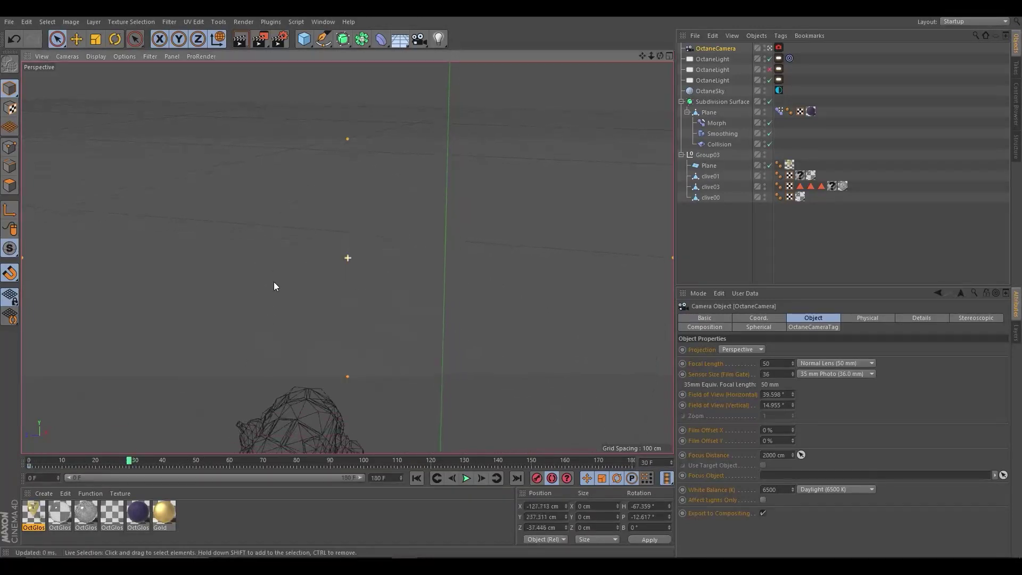
mouse_move(341, 220)
alt+mouse_down()
mouse_move(359, 221)
mouse_move(290, 298)
mouse_move(382, 235)
mouse_move(335, 305)
mouse_move(354, 297)
alt+mouse_up()
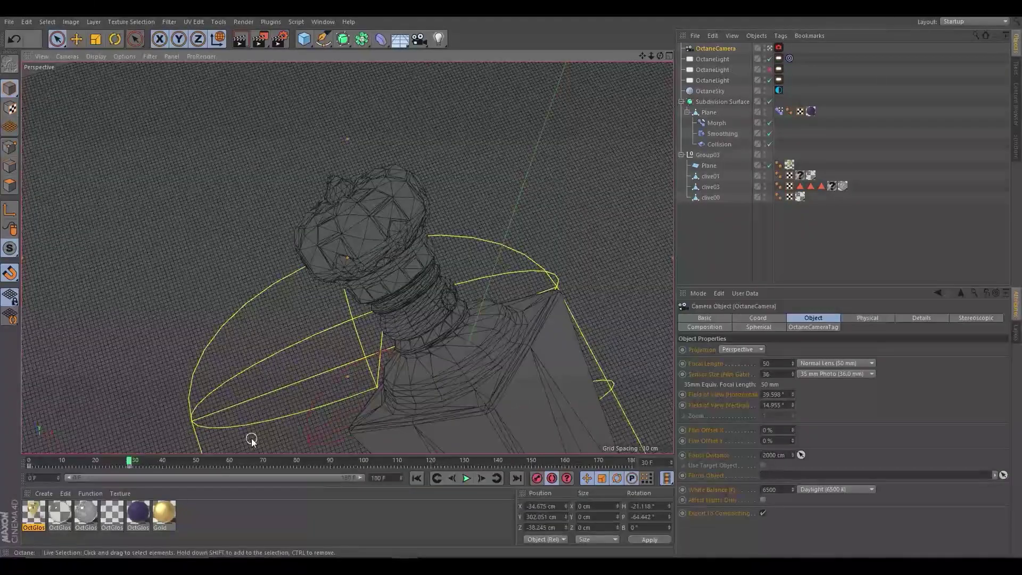
mouse_move(128, 461)
mouse_down()
mouse_move(77, 459)
mouse_move(106, 465)
mouse_move(19, 481)
mouse_move(83, 462)
mouse_move(54, 465)
mouse_move(136, 458)
mouse_move(17, 468)
mouse_up()
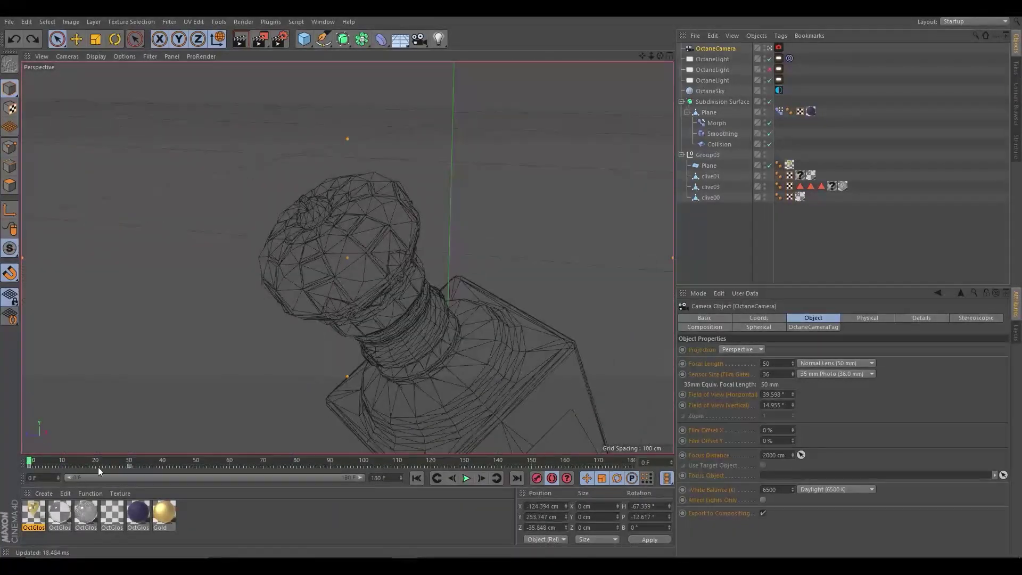
Delete the camera's test keyframes and add a Target tag to OctaneCamera
click(130, 467)
click(721, 49)
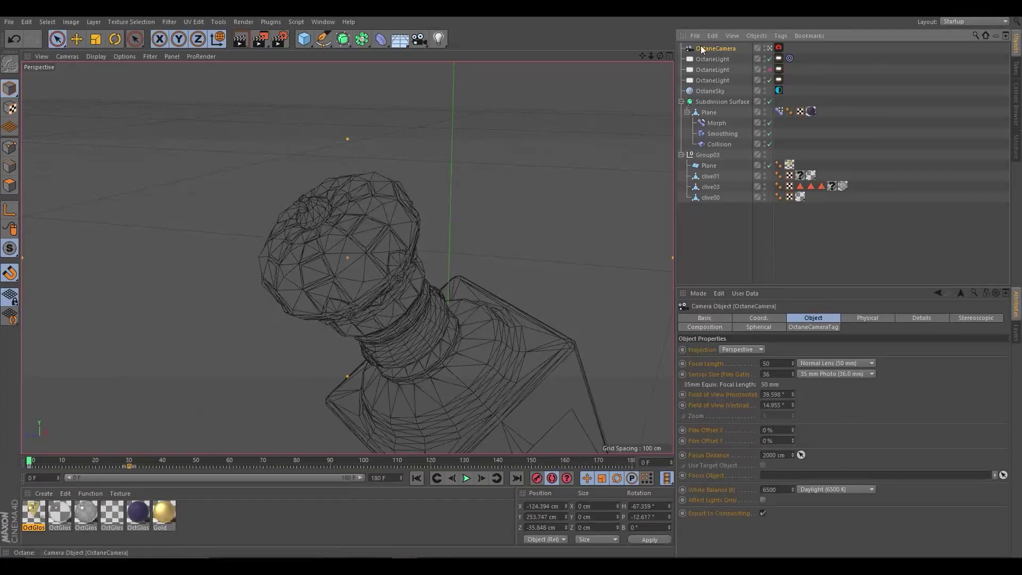
right_click(519, 167)
click(278, 190)
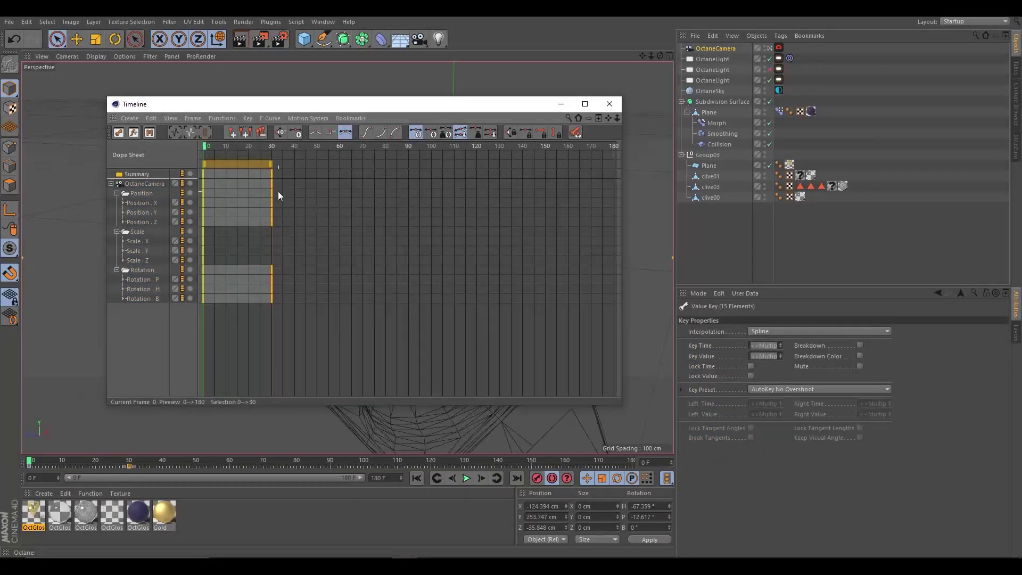
click(610, 103)
right_click(703, 48)
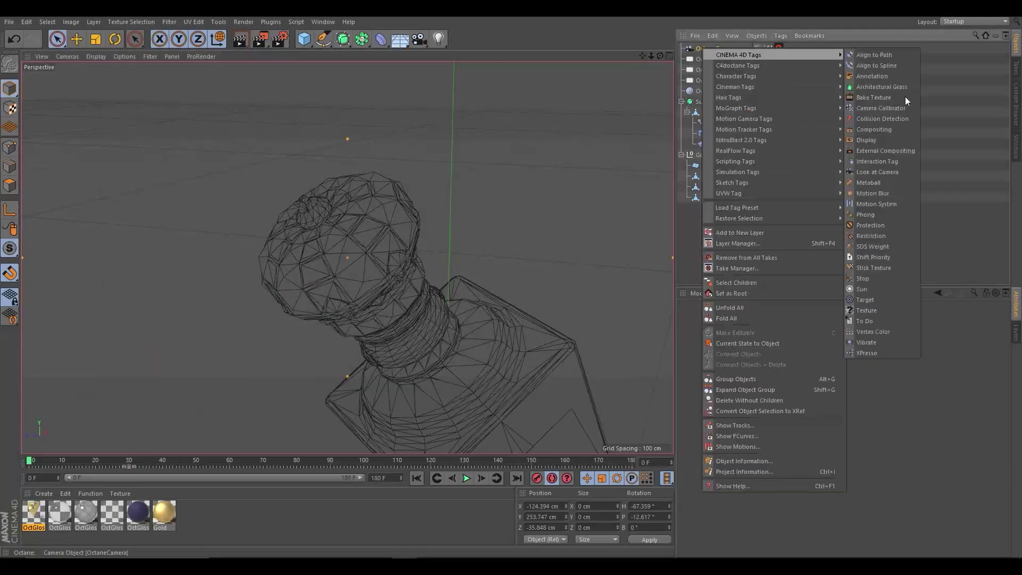
click(893, 299)
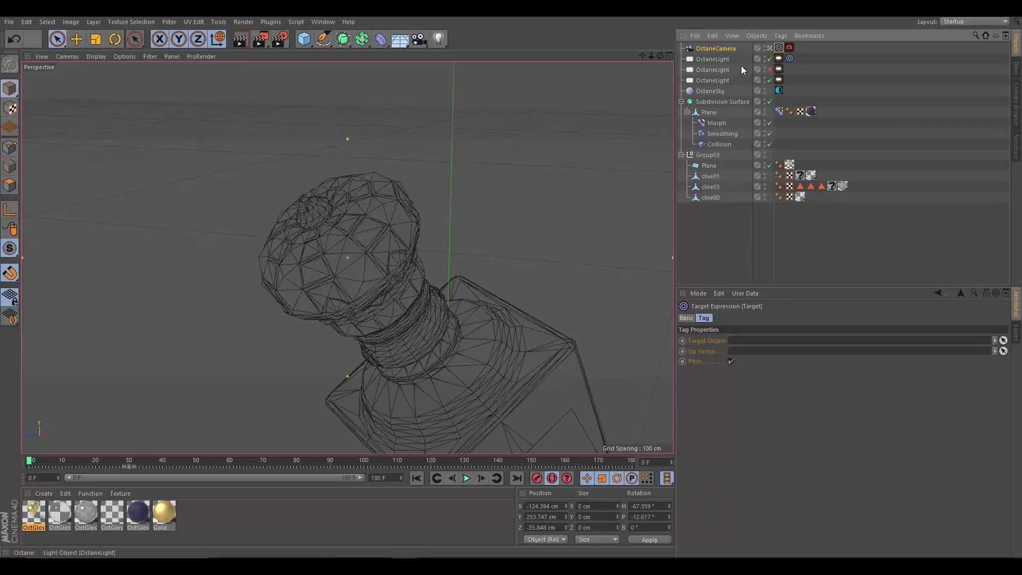
Aim OctaneCamera's Target tag at the clive01 cap mesh
click(351, 244)
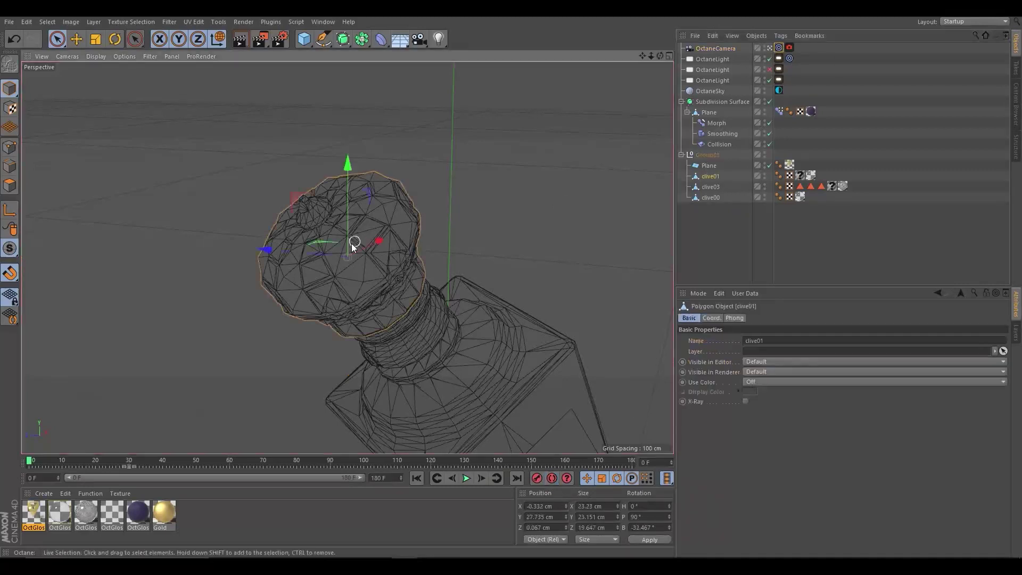
click(779, 47)
drag(709, 177, 734, 346)
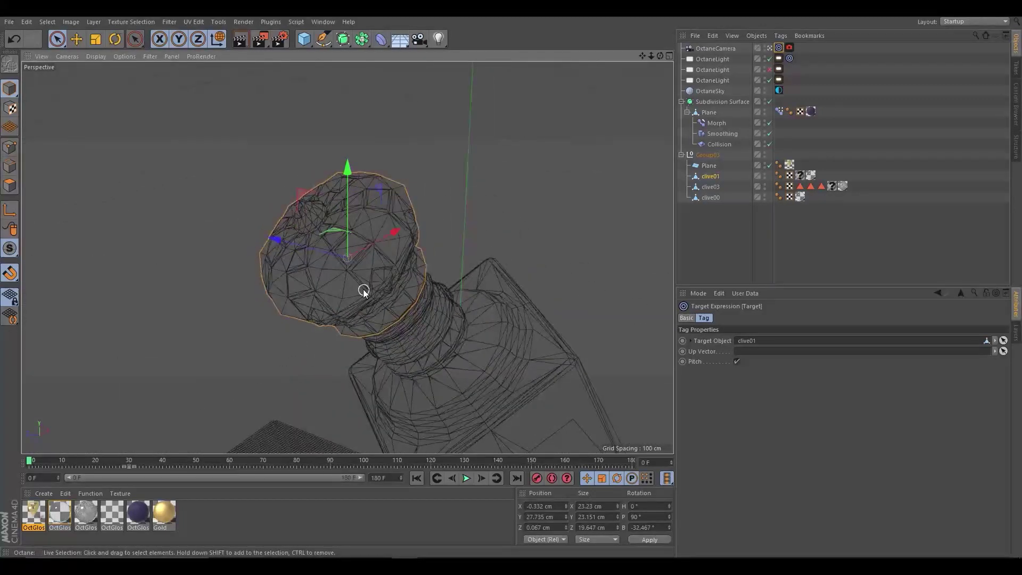
click(377, 284)
Orbit around the cap and scrub forward to frame 140 to check the camera aim
mouse_move(362, 284)
alt+mouse_down()
mouse_move(334, 262)
mouse_move(339, 242)
mouse_move(476, 343)
mouse_move(398, 305)
mouse_move(354, 338)
mouse_move(368, 318)
mouse_move(370, 276)
mouse_move(359, 132)
mouse_move(357, 169)
alt+mouse_up()
mouse_move(371, 250)
alt+mouse_down()
mouse_move(466, 240)
mouse_move(162, 302)
mouse_move(316, 290)
mouse_move(418, 365)
mouse_move(427, 342)
mouse_move(331, 282)
alt+mouse_up()
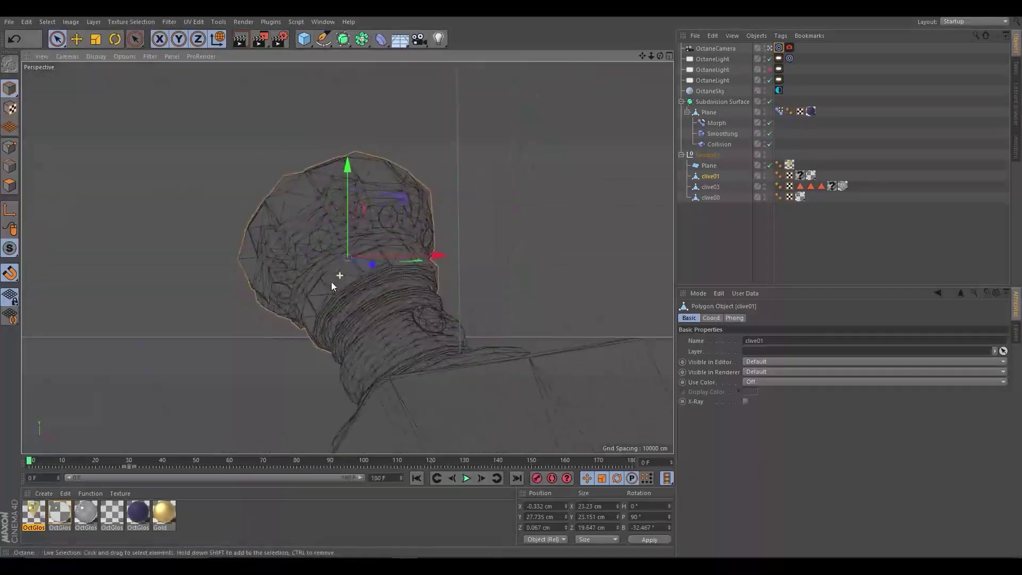
click(535, 480)
drag(41, 458, 488, 481)
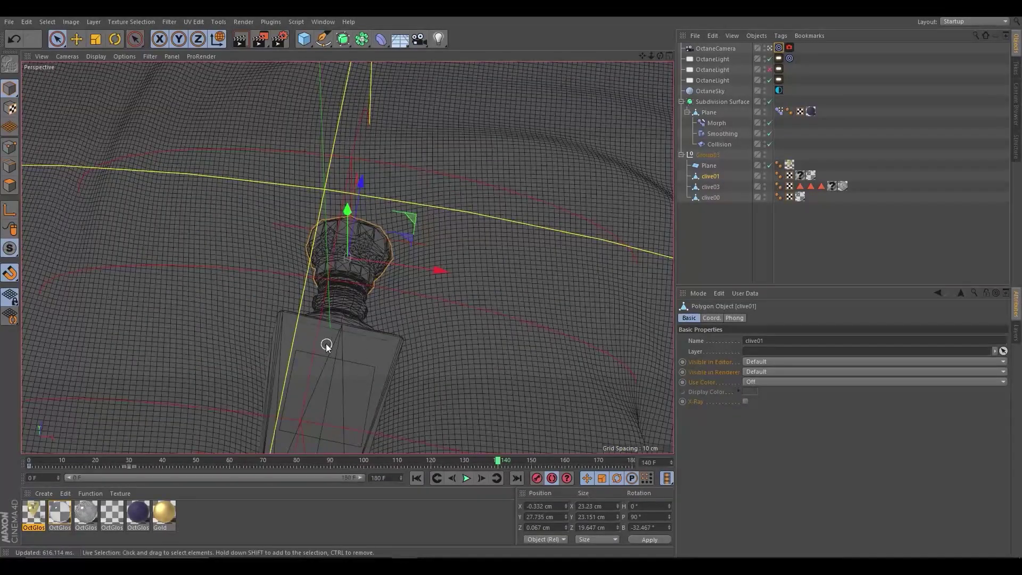
scroll(328, 341, down, 3)
scroll(332, 337, down, 3)
scroll(345, 337, down, 2)
mouse_move(345, 337)
alt+mouse_down()
mouse_move(344, 328)
mouse_move(363, 337)
mouse_move(351, 305)
mouse_move(348, 328)
alt+mouse_up()
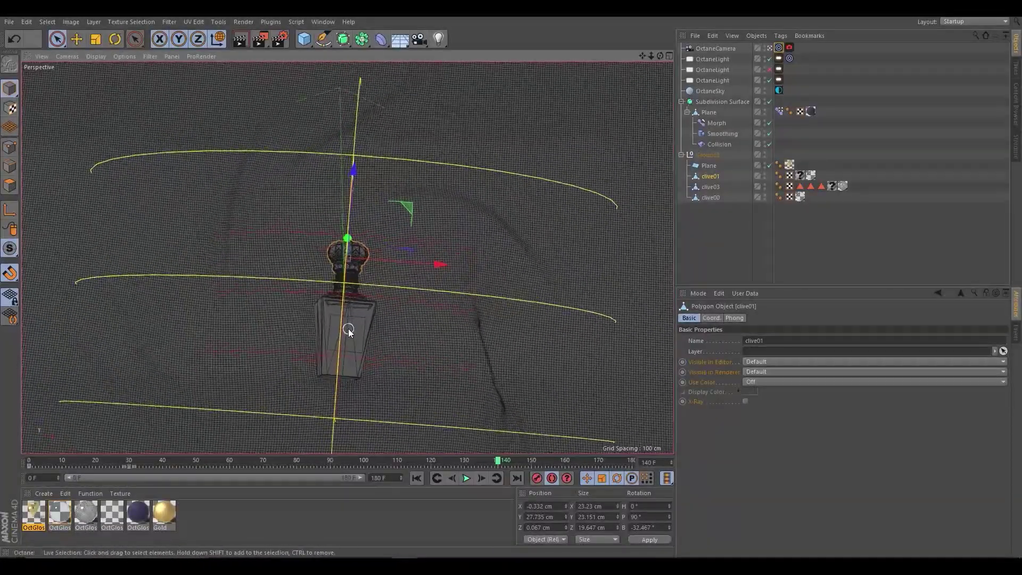
mouse_move(502, 463)
mouse_down()
mouse_move(73, 469)
mouse_move(52, 488)
mouse_up()
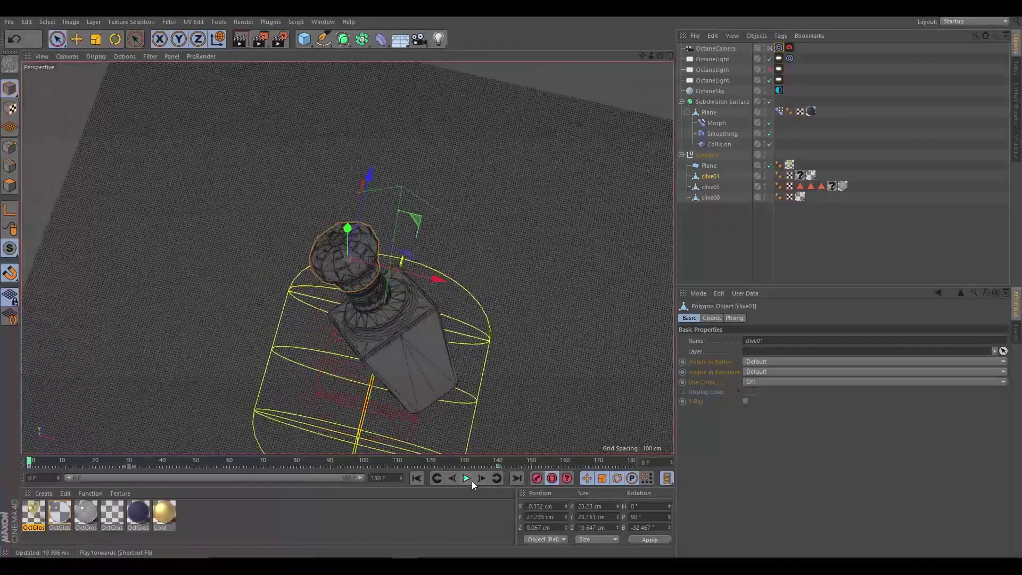
alt+drag(357, 333, 357, 257)
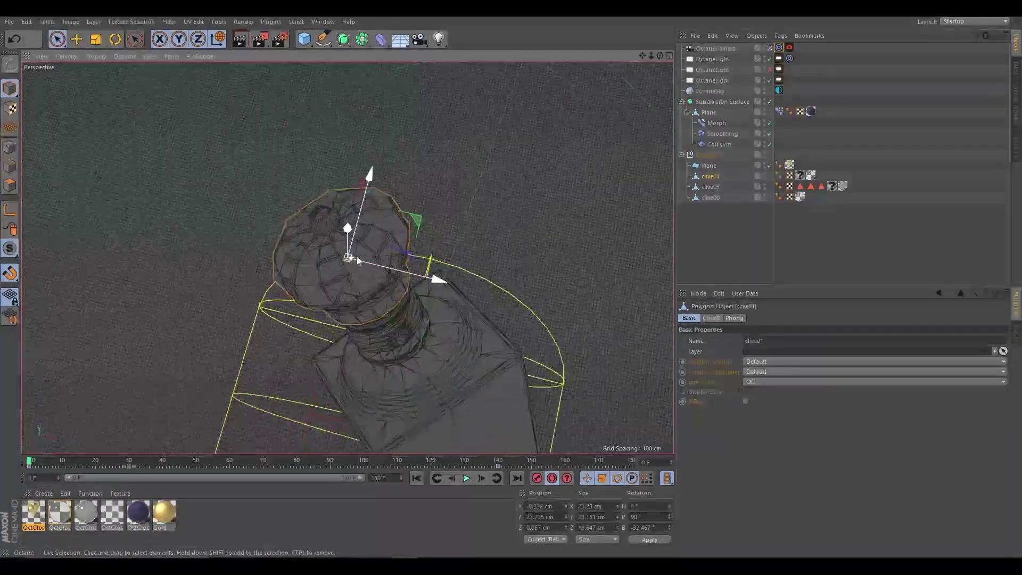
scroll(180, 164, up, 5)
mouse_move(176, 155)
alt+mouse_down()
mouse_move(321, 132)
mouse_move(255, 141)
alt+mouse_up()
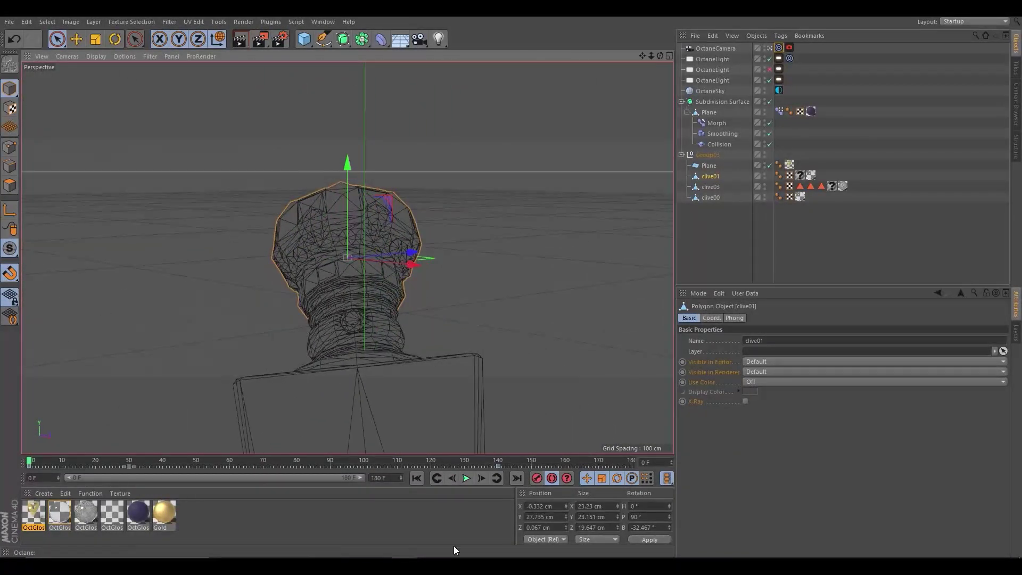
mouse_move(33, 463)
mouse_down()
mouse_move(212, 467)
mouse_move(511, 509)
mouse_up()
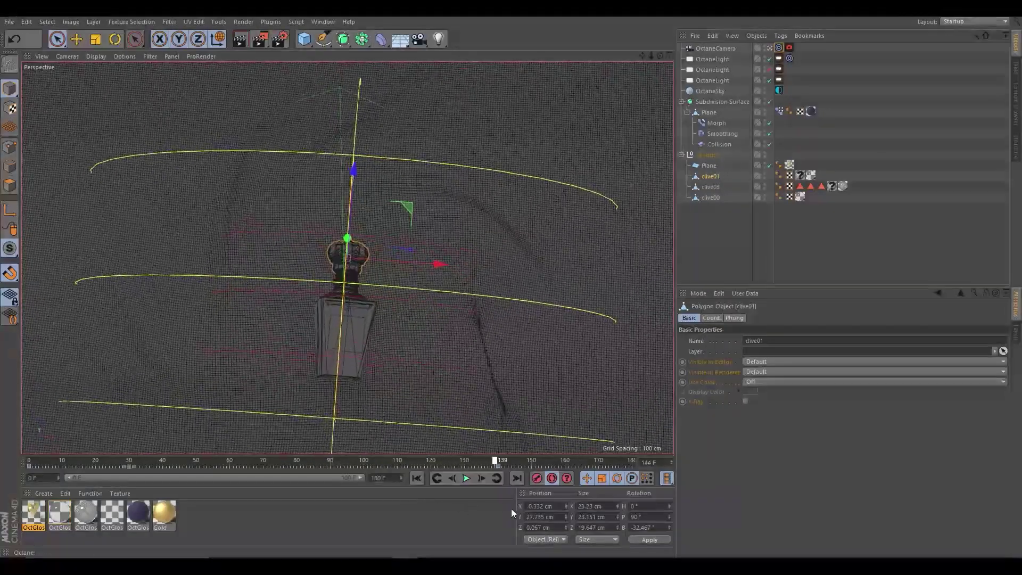
drag(514, 461, 2, 461)
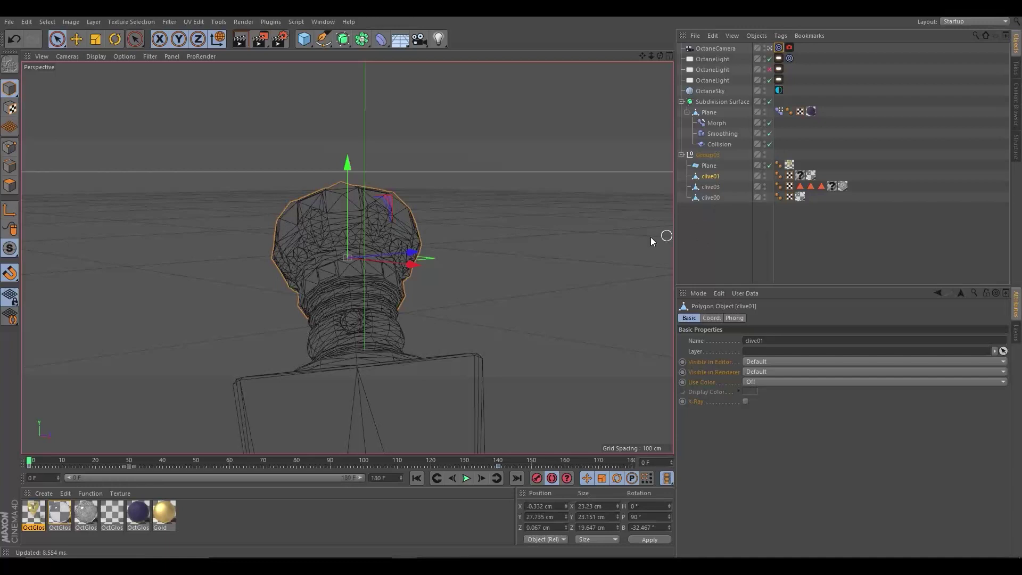
mouse_move(372, 245)
alt+mouse_down()
mouse_move(340, 228)
mouse_move(424, 244)
mouse_move(376, 245)
mouse_move(392, 222)
mouse_move(373, 241)
mouse_move(493, 237)
mouse_move(333, 263)
mouse_move(330, 298)
mouse_move(298, 330)
alt+mouse_up()
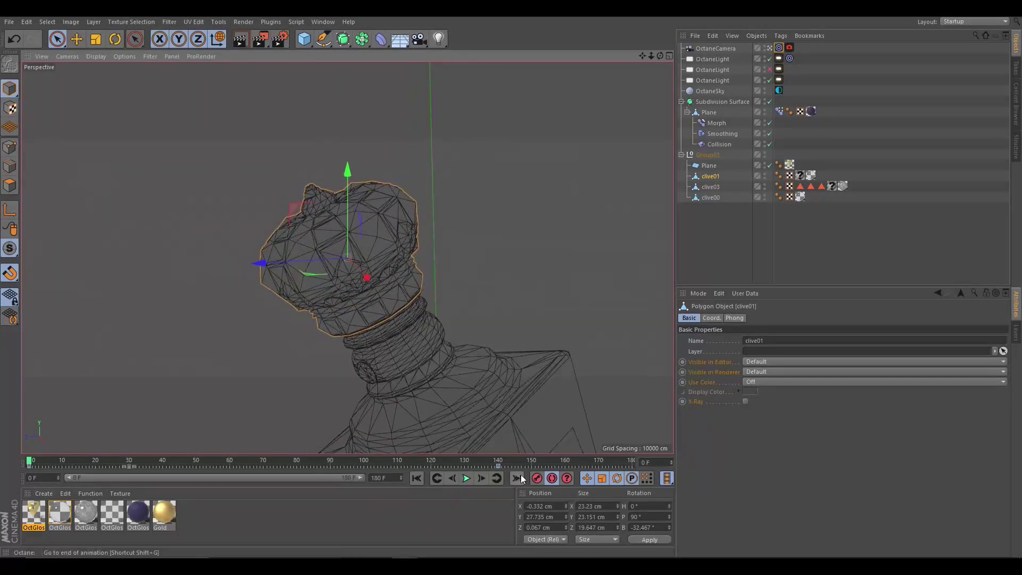
mouse_move(59, 461)
mouse_down()
mouse_move(163, 481)
mouse_move(422, 486)
mouse_move(506, 480)
mouse_move(315, 477)
mouse_move(262, 487)
mouse_move(295, 461)
mouse_move(515, 461)
mouse_up()
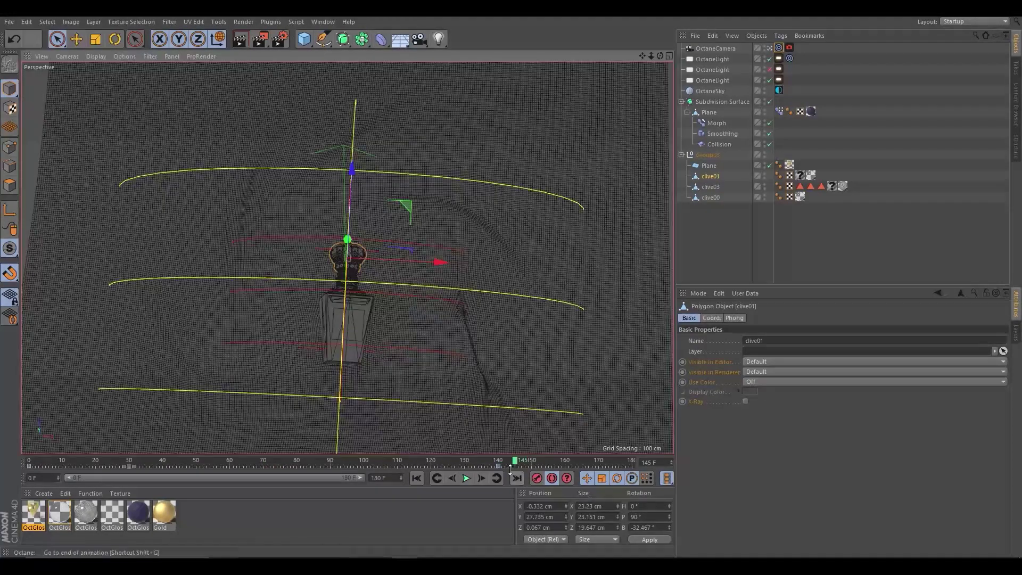
click(498, 467)
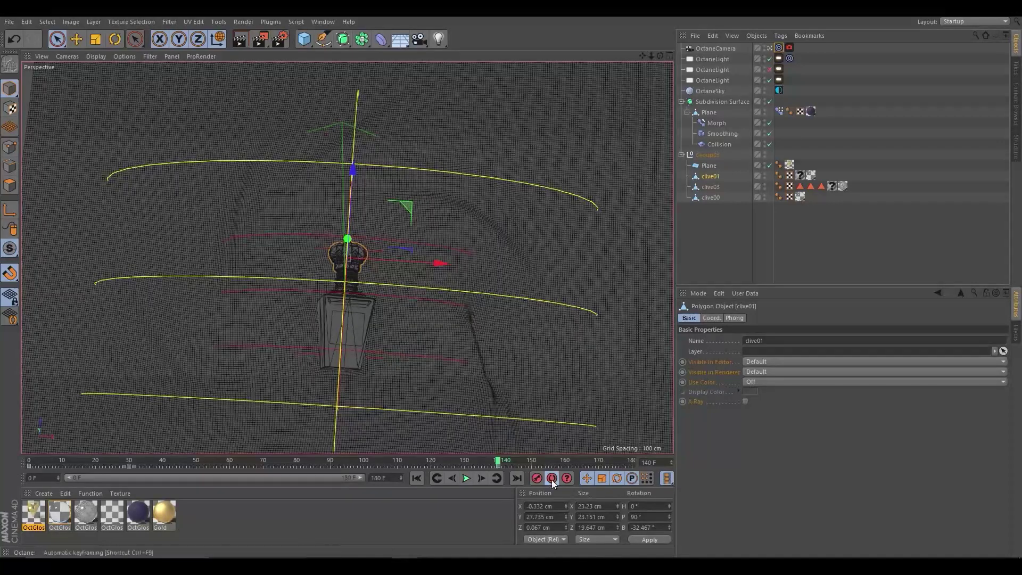
Set the viewport's Tinted Border Opacity to 100% for solid black letterbox bars
key(ctrl+d)
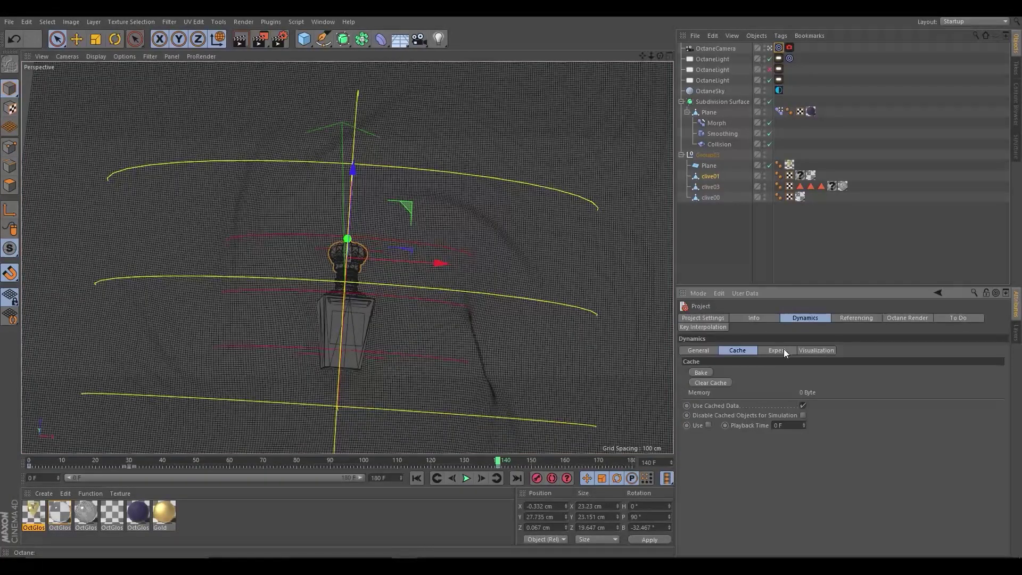
click(125, 56)
click(136, 57)
click(99, 56)
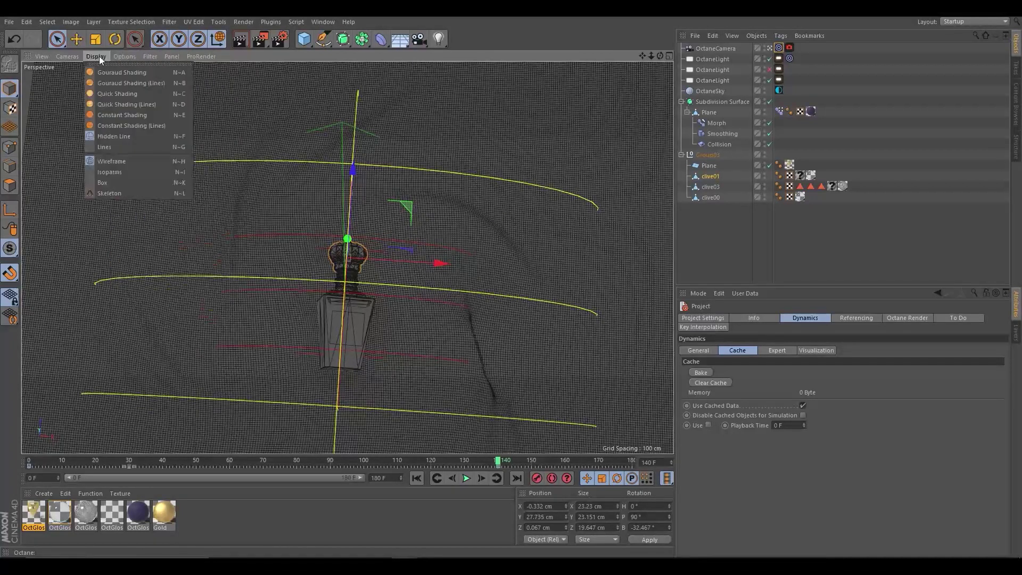
click(202, 311)
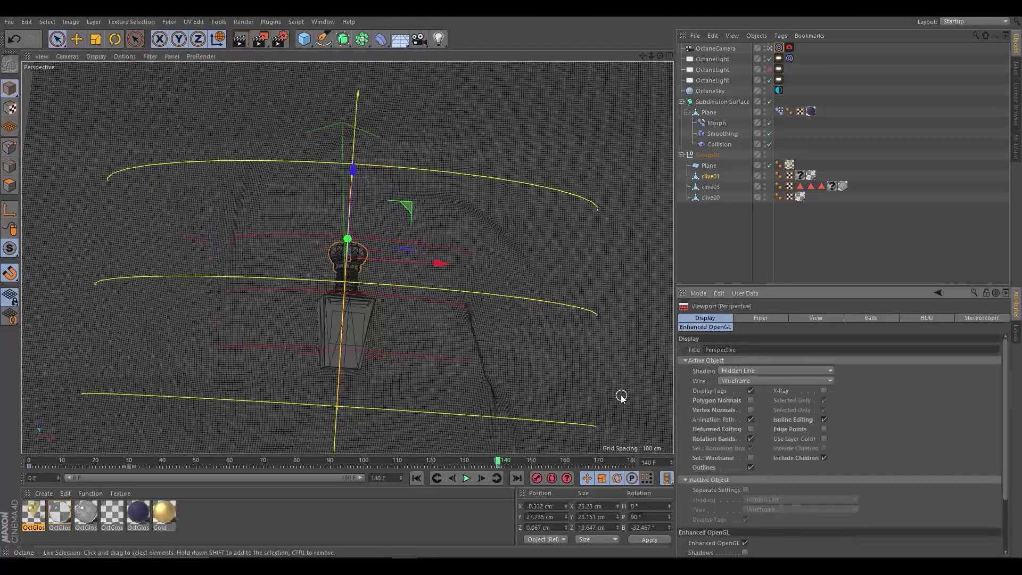
click(796, 320)
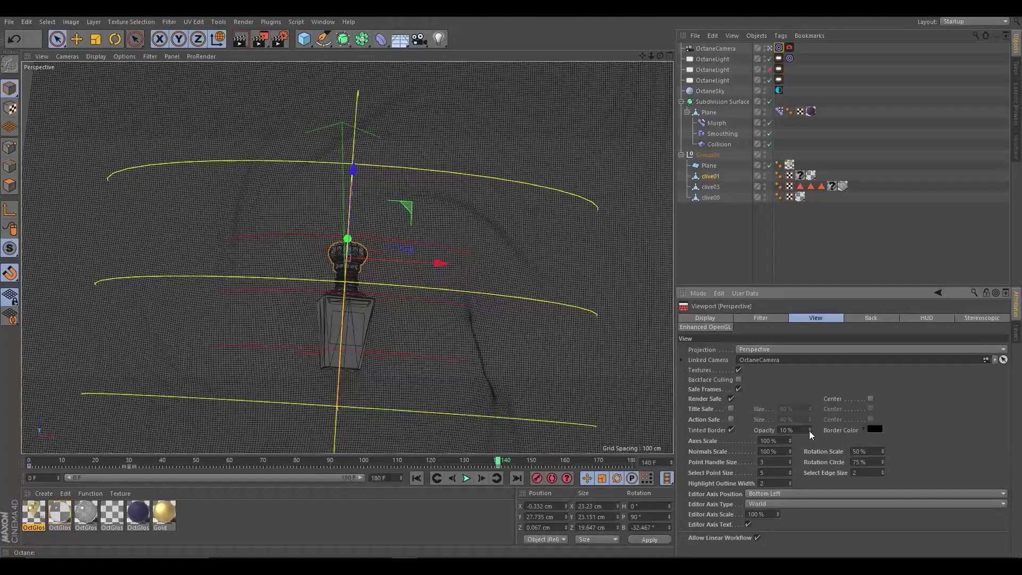
drag(809, 430, 438, 235)
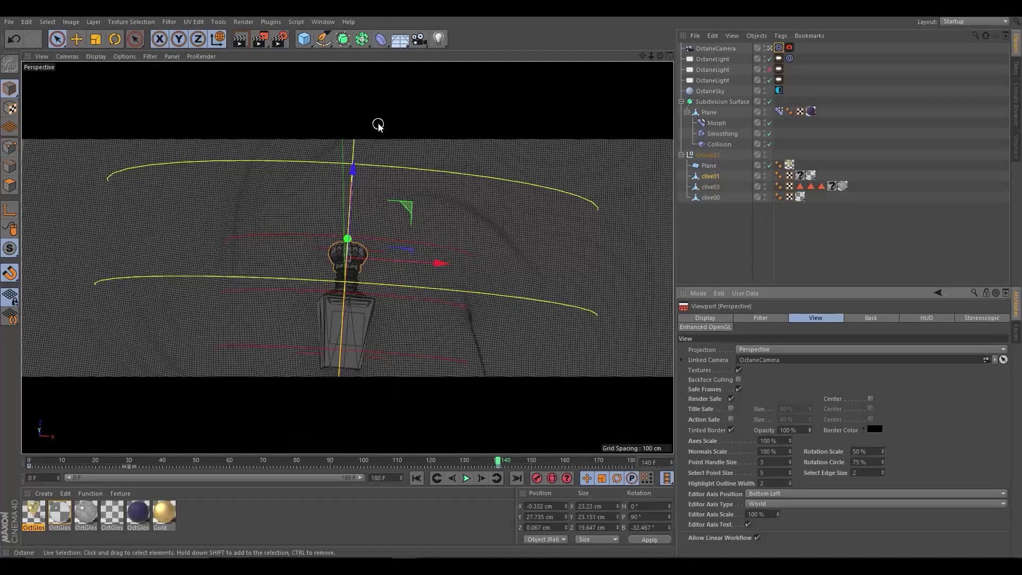
Open and close Render Settings, then undo an accidental move of the object
click(281, 39)
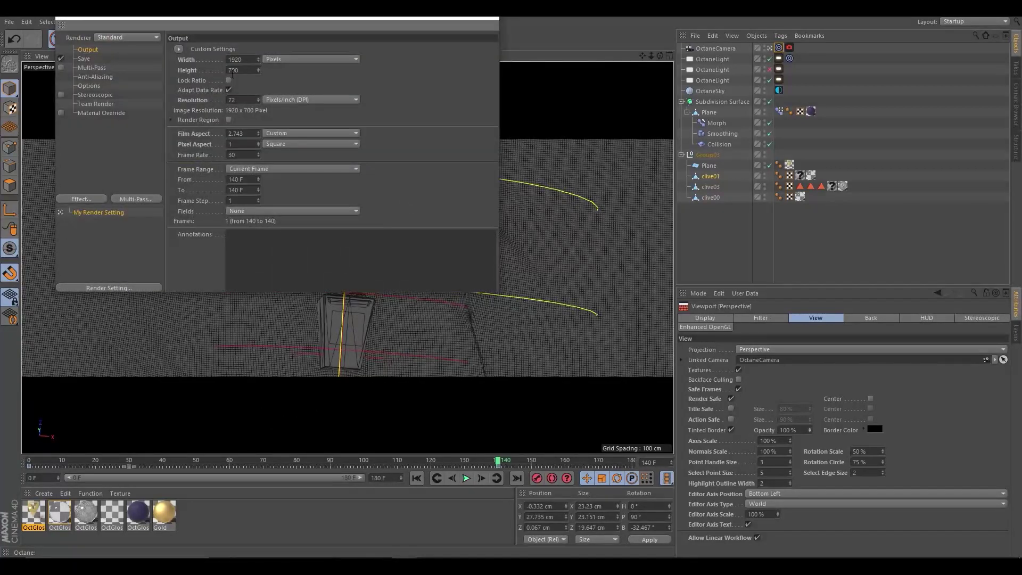
click(346, 228)
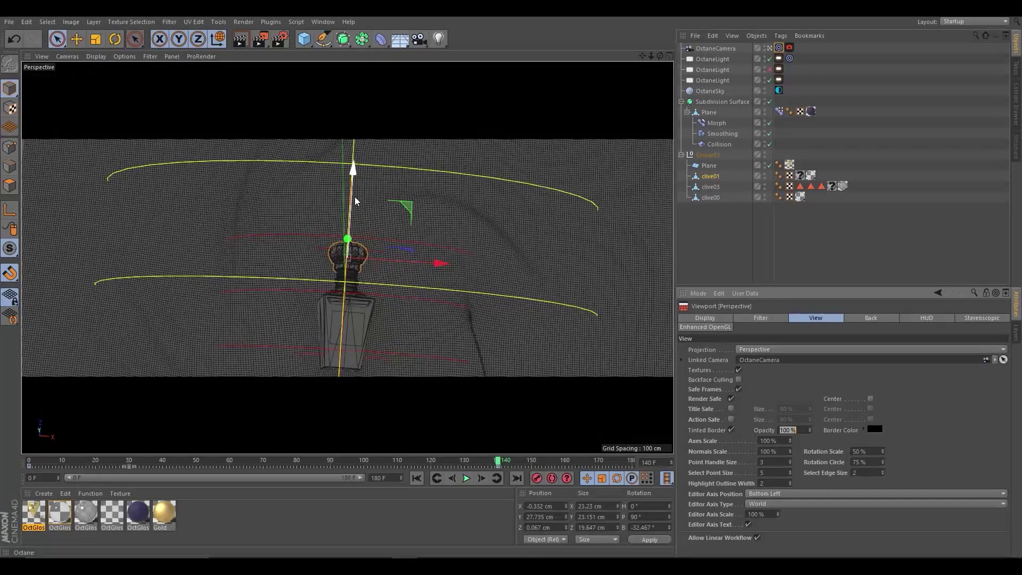
key(l)
drag(351, 210, 353, 232)
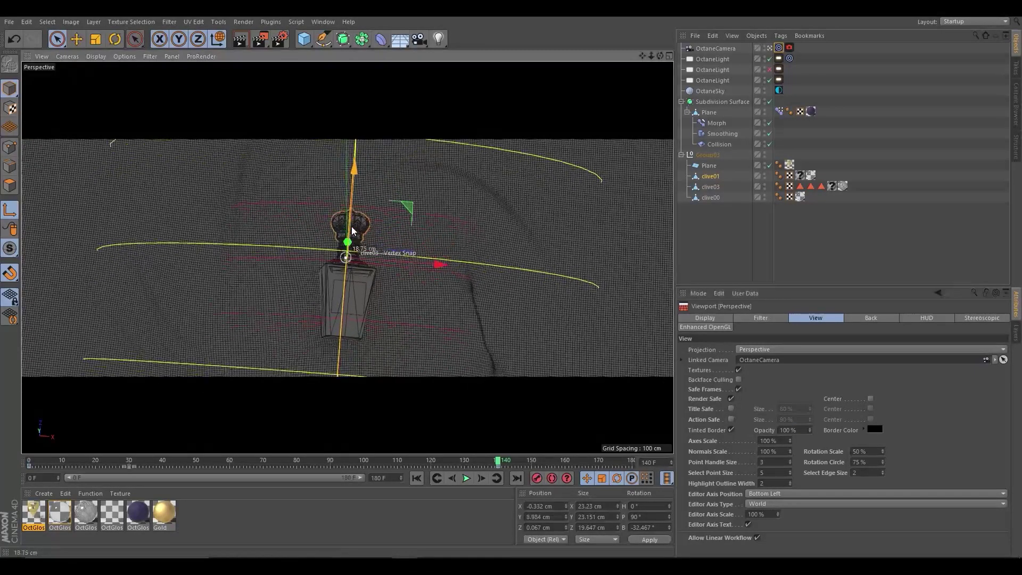
key(ctrl+z)
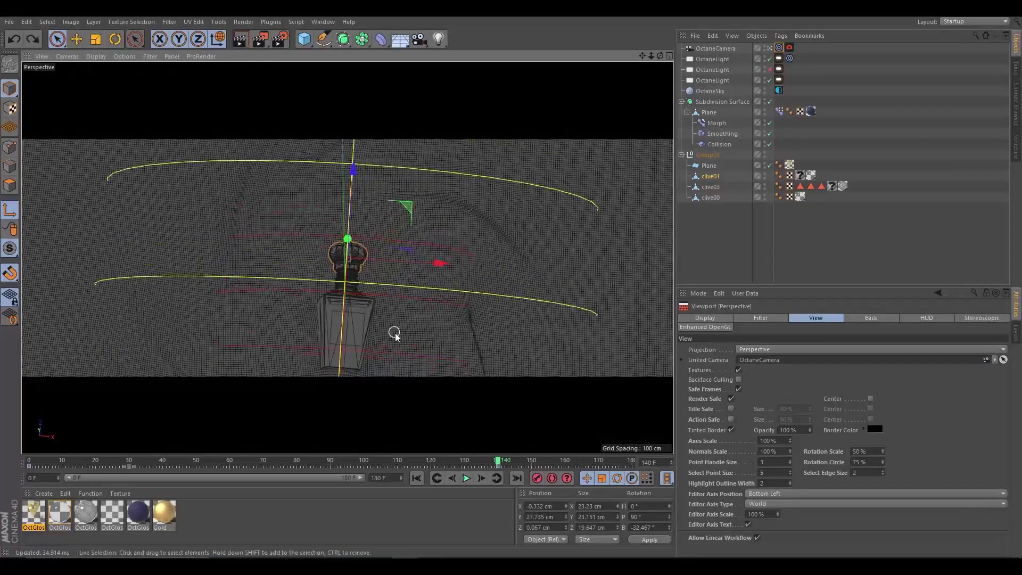
Scrub back to frame 36 and draw an Octane render region near the crystal cap
mouse_move(498, 461)
mouse_down()
mouse_move(106, 460)
mouse_move(150, 463)
mouse_up()
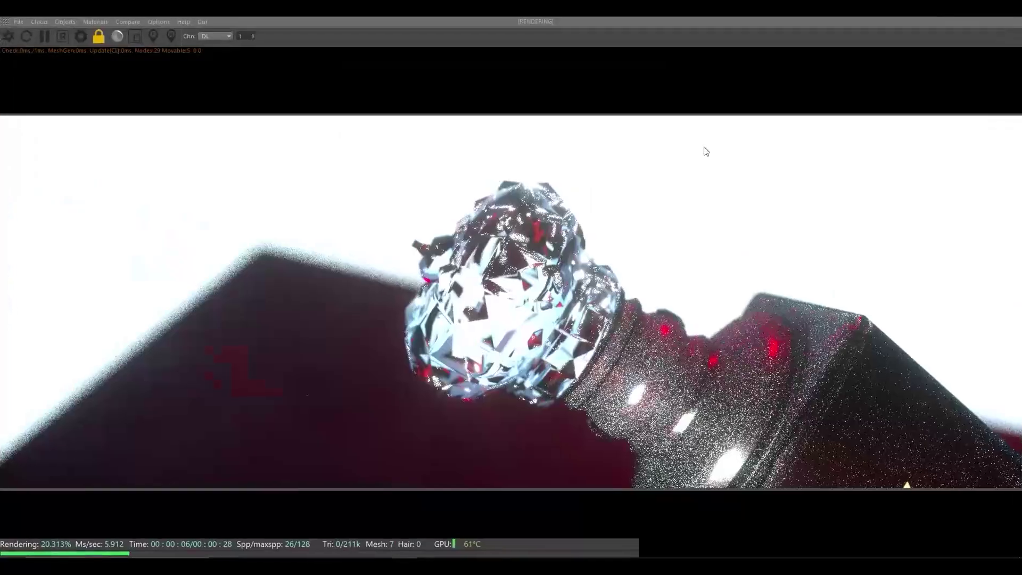
click(135, 36)
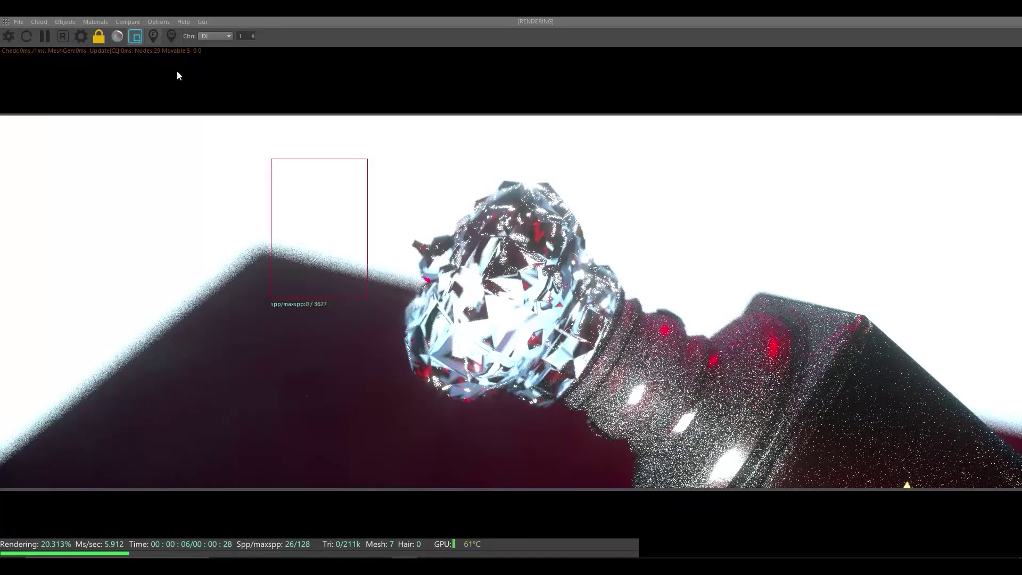
drag(573, 203, 459, 321)
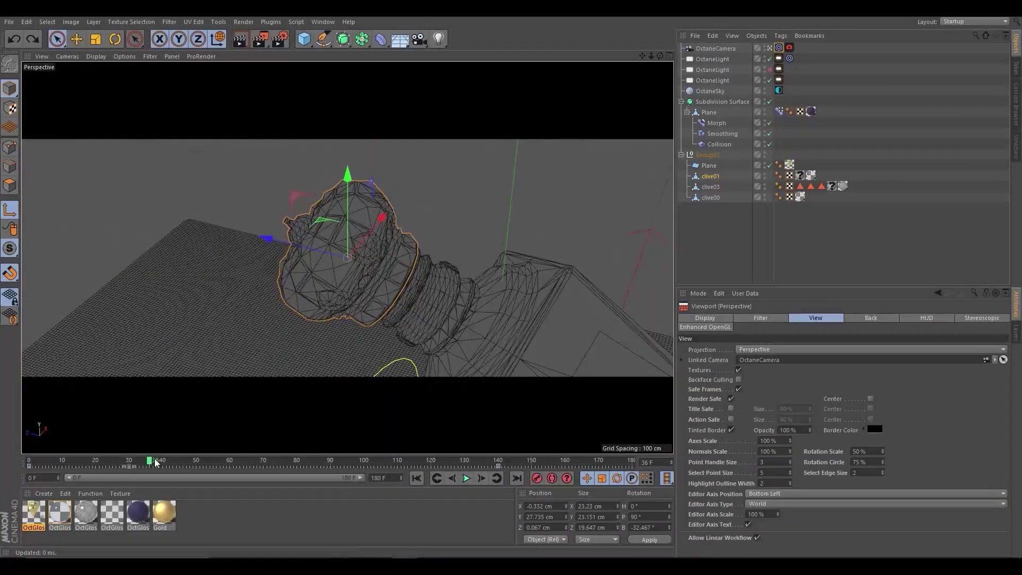
Orbit around the bottle cap and scrub between frames 15 and 70 to check the shot
drag(159, 463, 30, 467)
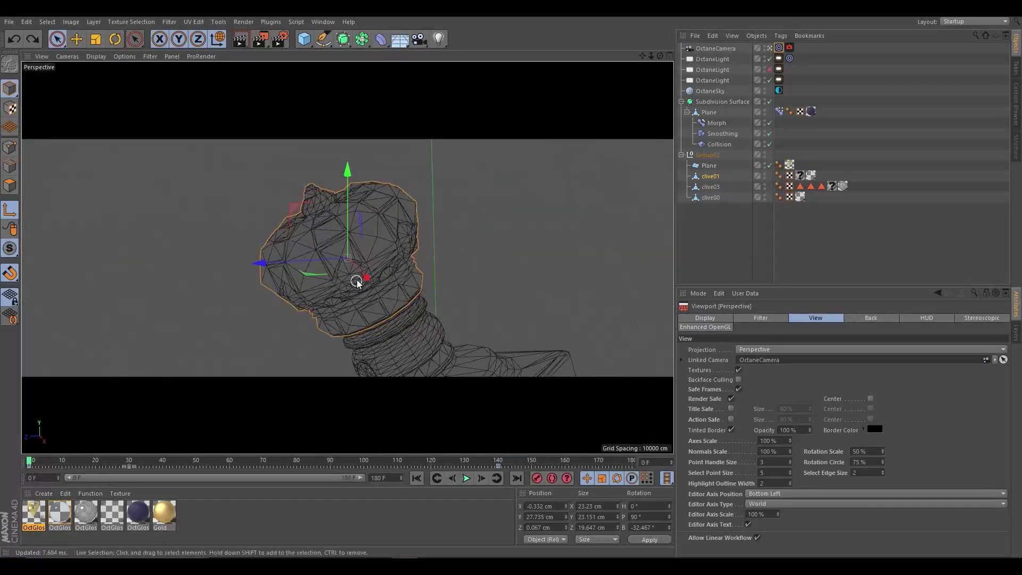
alt+drag(367, 279, 232, 259)
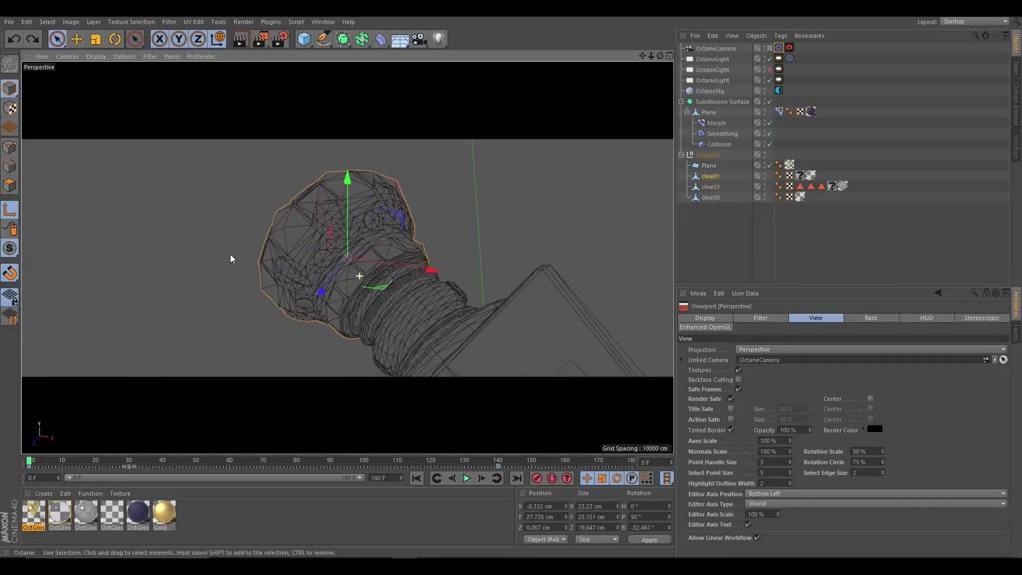
alt+drag(336, 280, 438, 284)
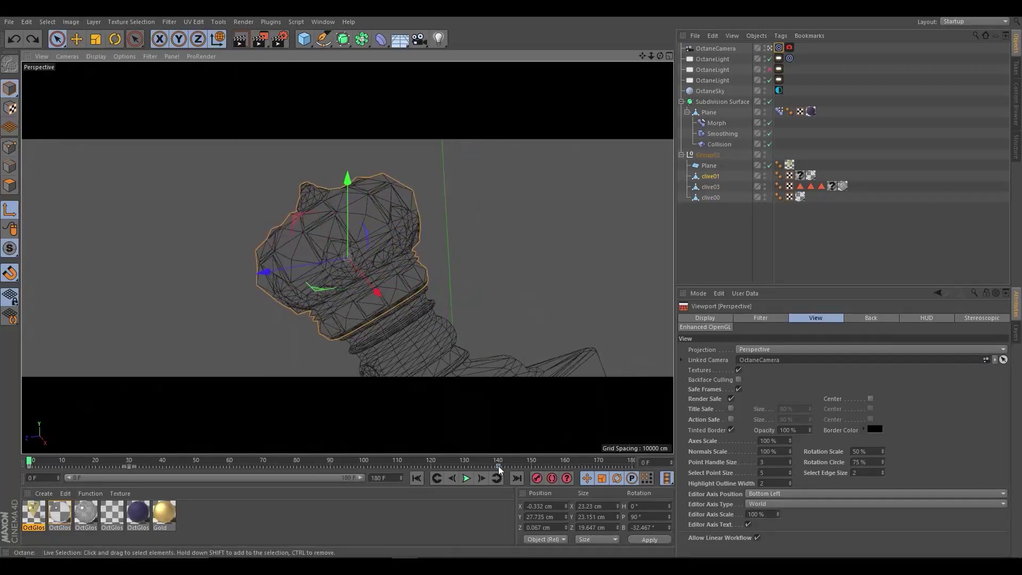
alt+drag(426, 346, 448, 388)
alt+drag(381, 308, 349, 315)
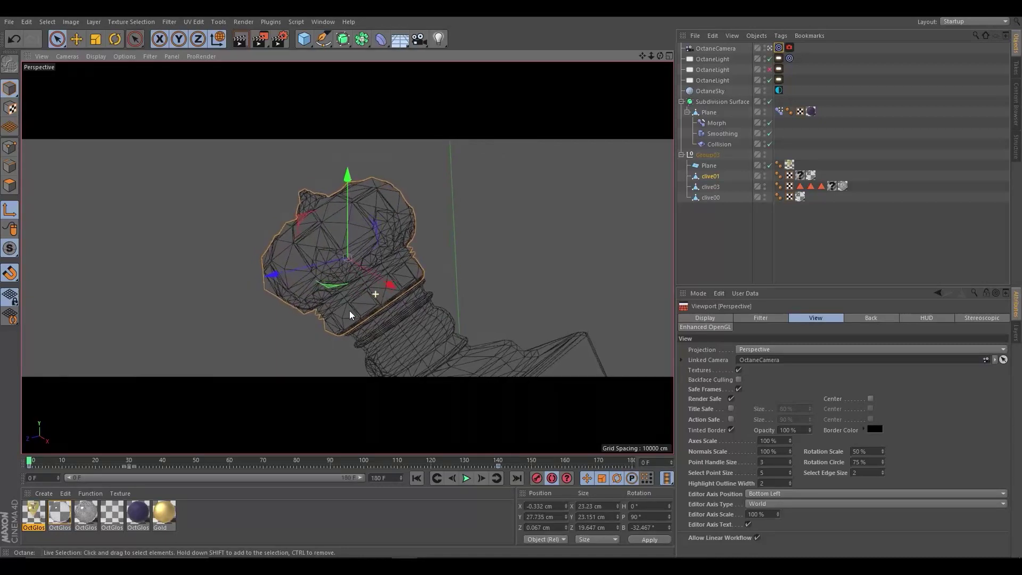
drag(35, 464, 265, 465)
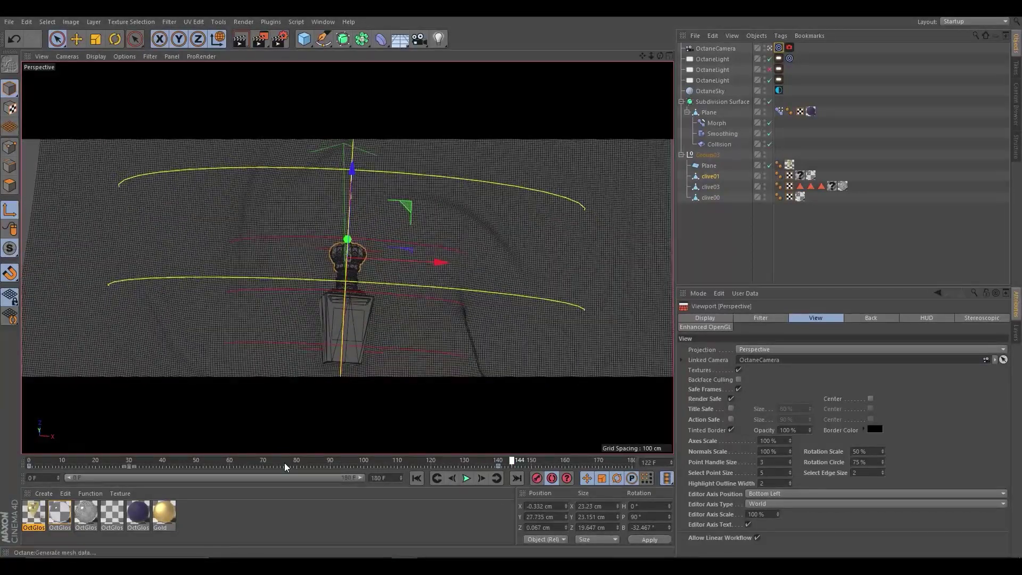
mouse_move(284, 467)
mouse_down()
mouse_move(126, 463)
mouse_move(221, 467)
mouse_up()
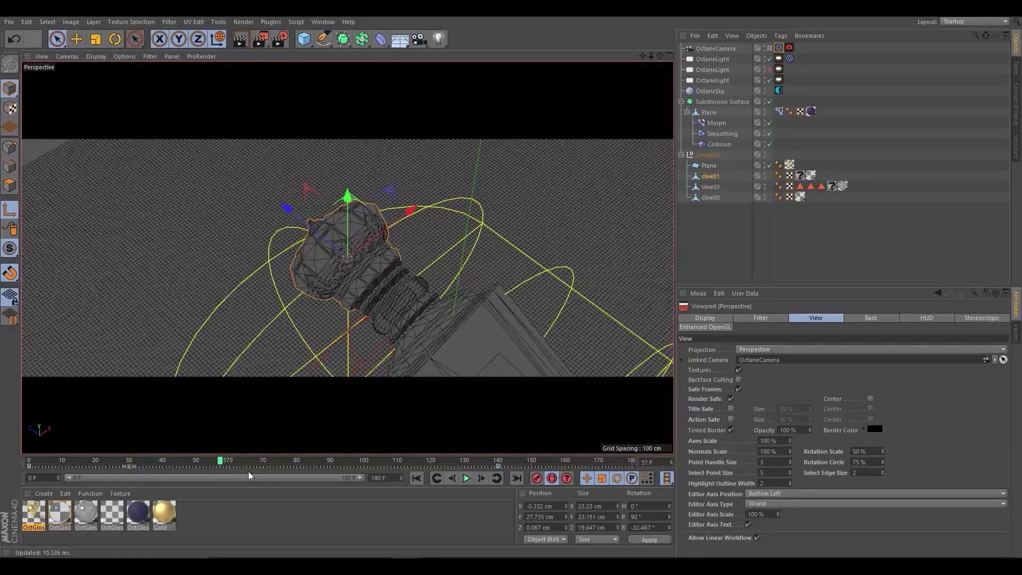
Select OctaneCamera and review its move, scrubbing frames 126–171 and pausing near frame 137
click(714, 48)
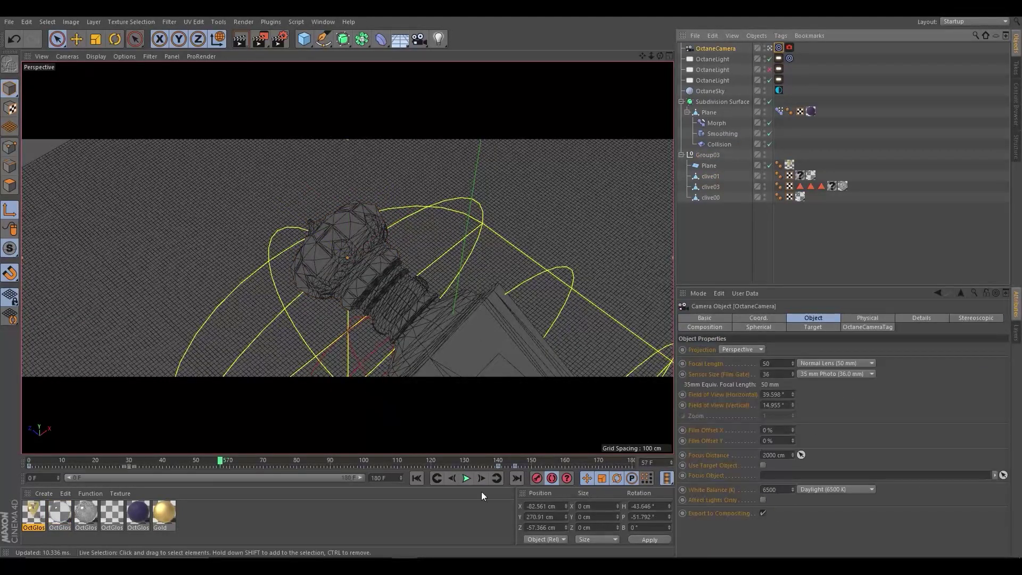
click(496, 464)
drag(503, 464, 510, 467)
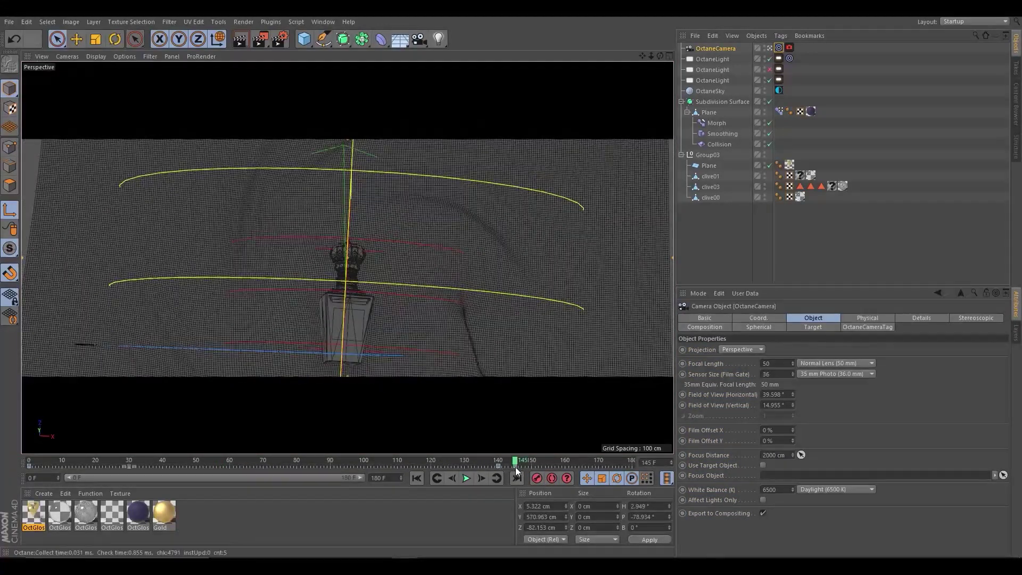
drag(495, 461, 496, 463)
drag(602, 467, 602, 463)
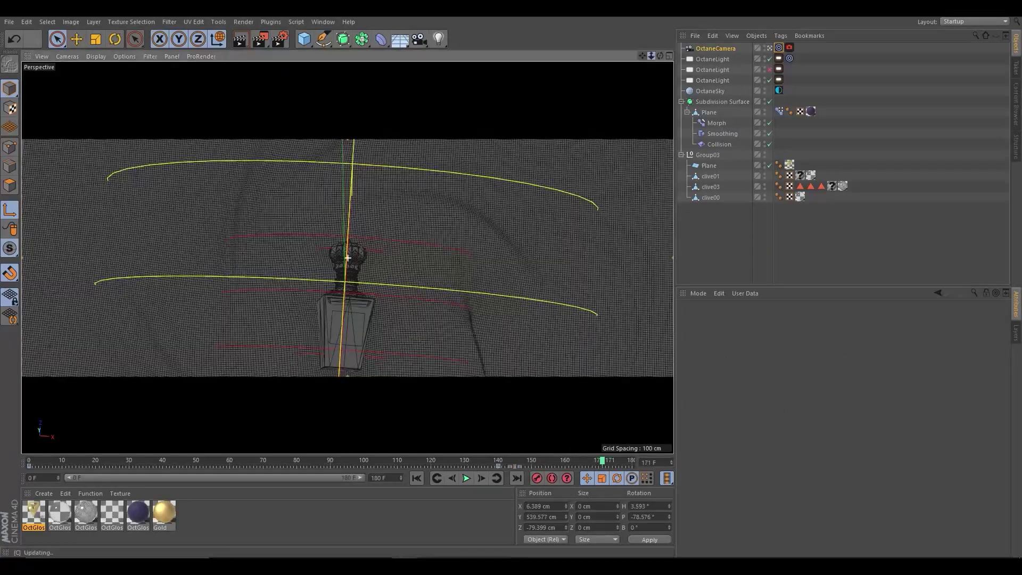
drag(650, 56, 651, 80)
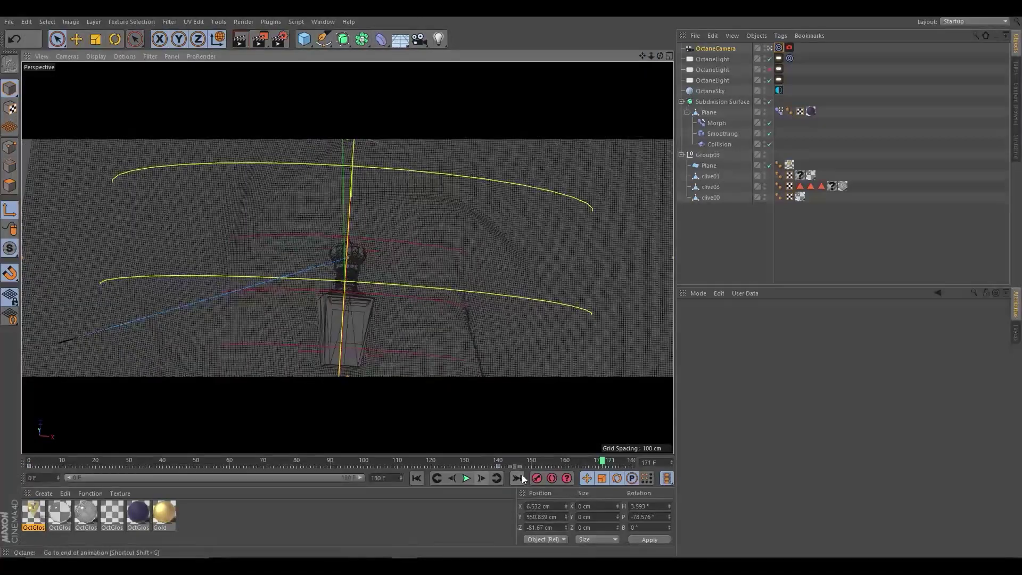
drag(602, 461, 451, 461)
key(r)
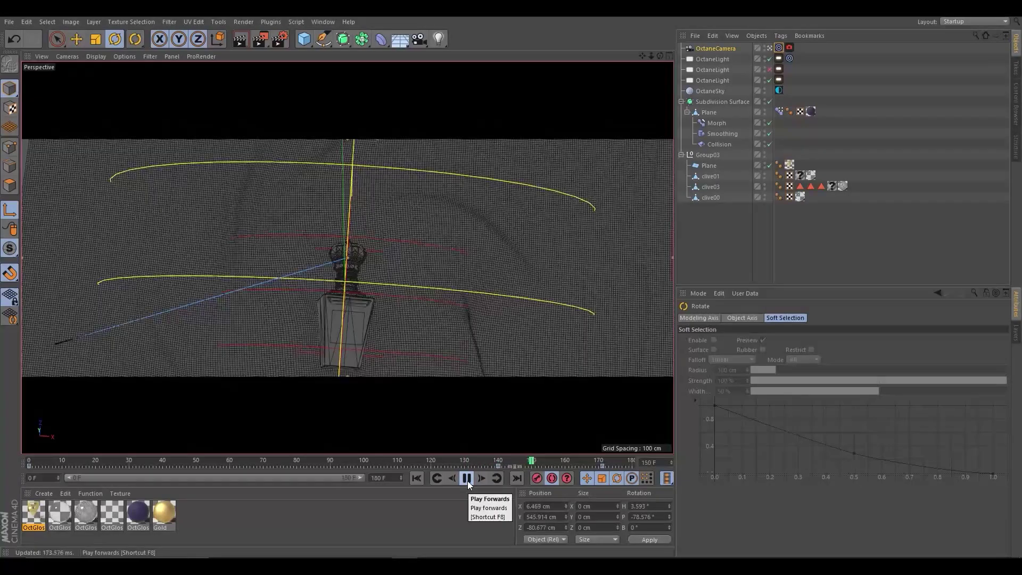
click(467, 478)
mouse_move(484, 465)
mouse_down()
mouse_move(401, 458)
mouse_move(530, 459)
mouse_up()
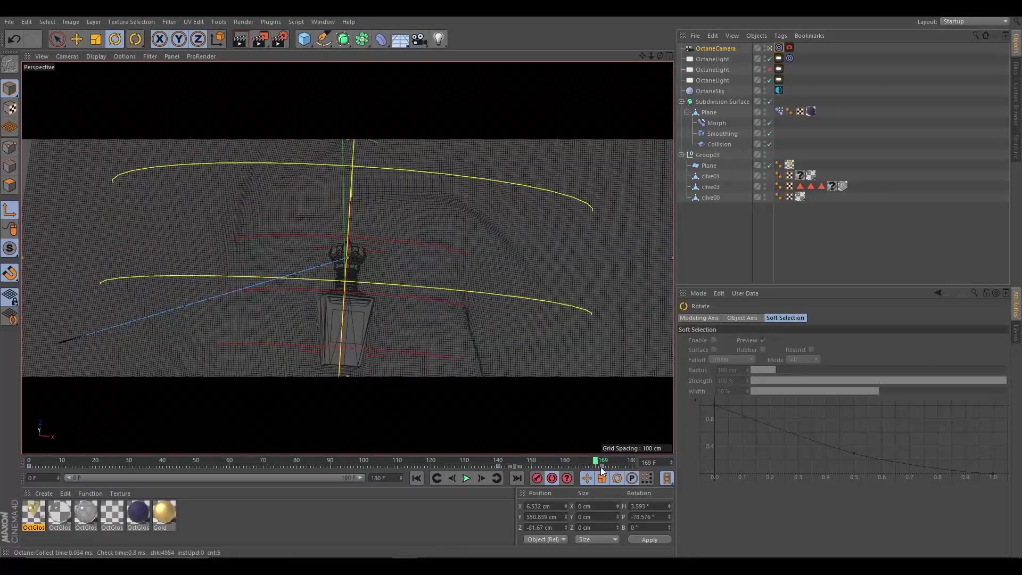
click(500, 464)
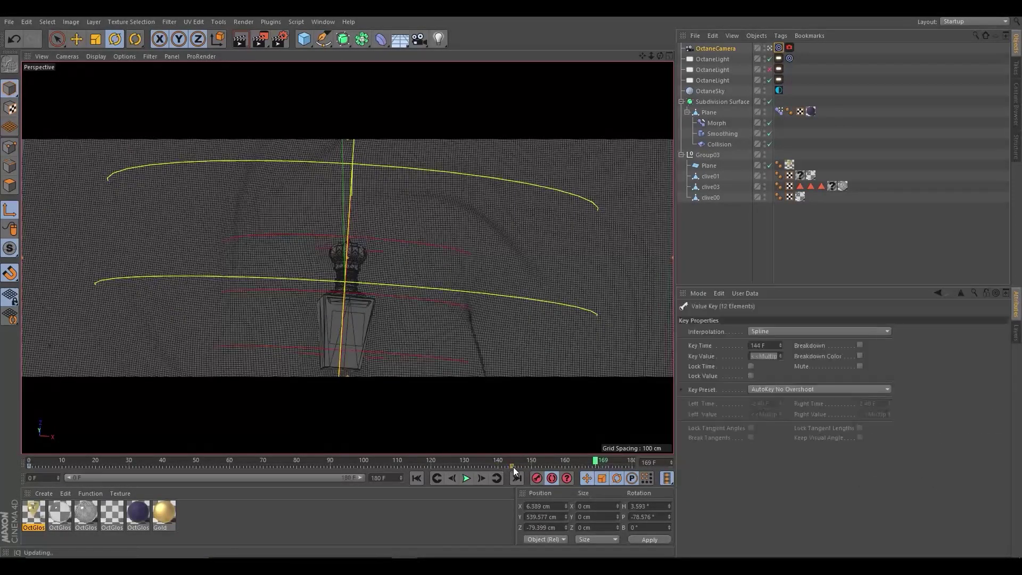
key(F8)
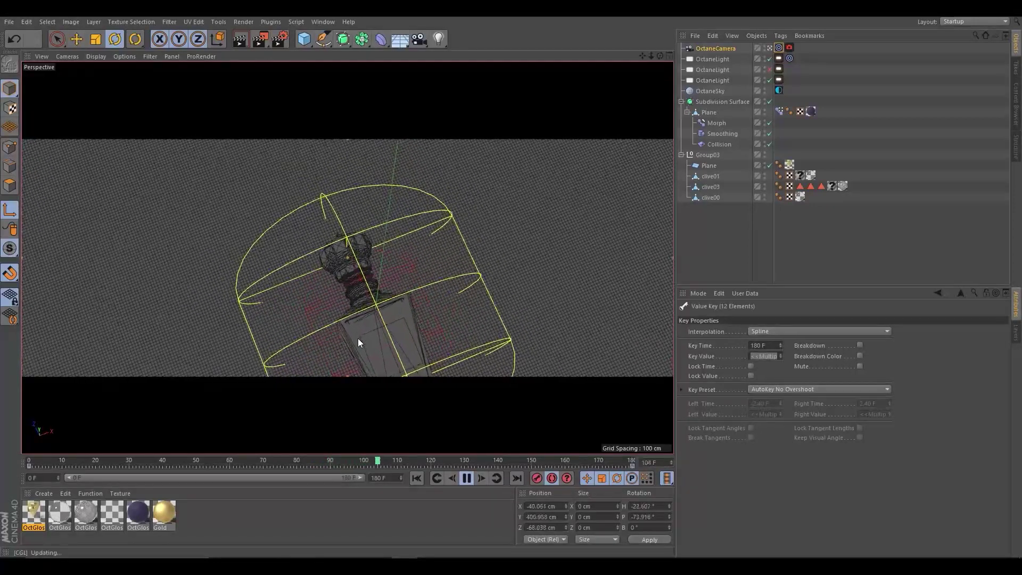
click(467, 478)
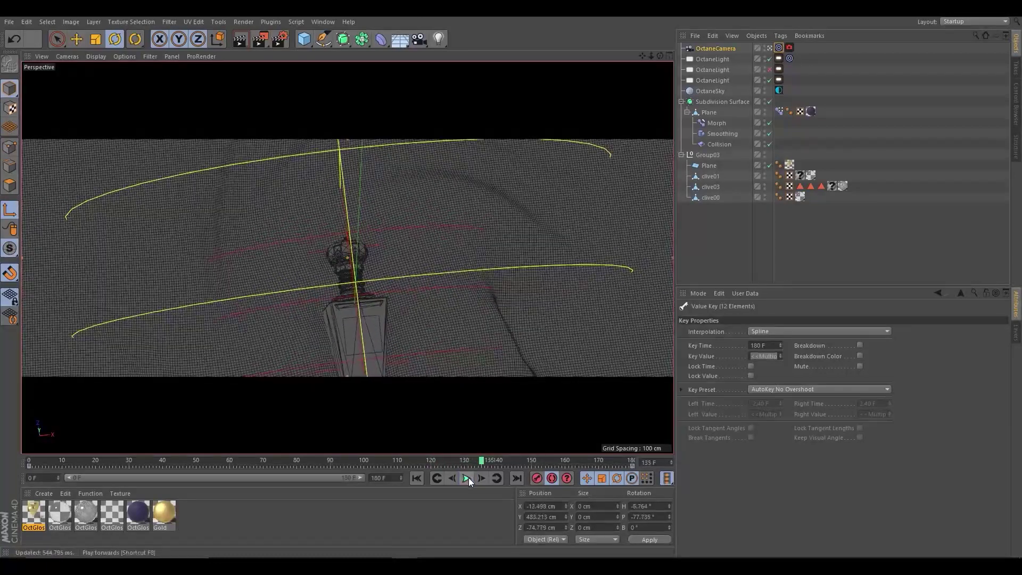
mouse_move(483, 459)
mouse_down()
mouse_move(282, 459)
mouse_move(300, 460)
mouse_up()
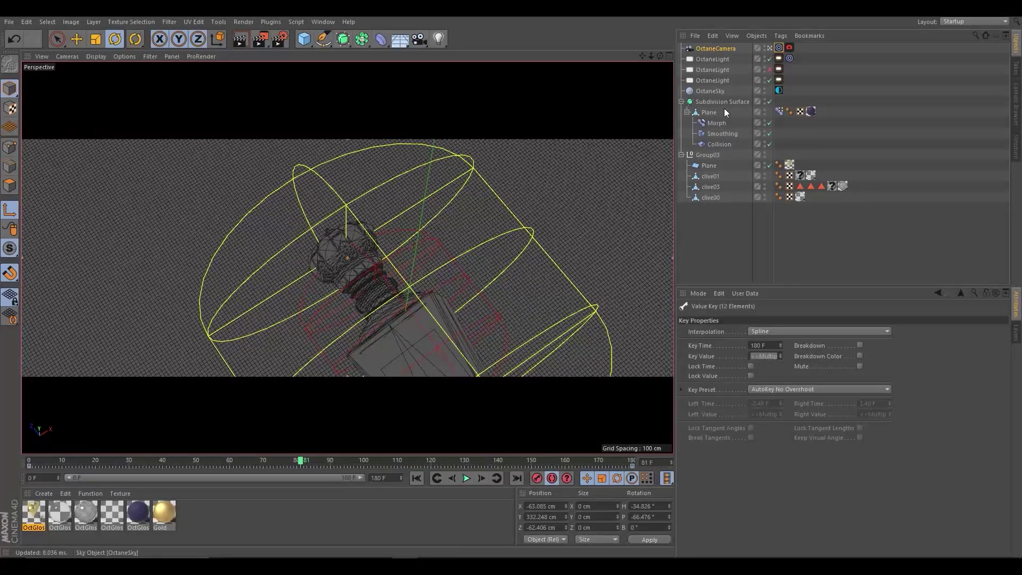
click(713, 176)
click(59, 40)
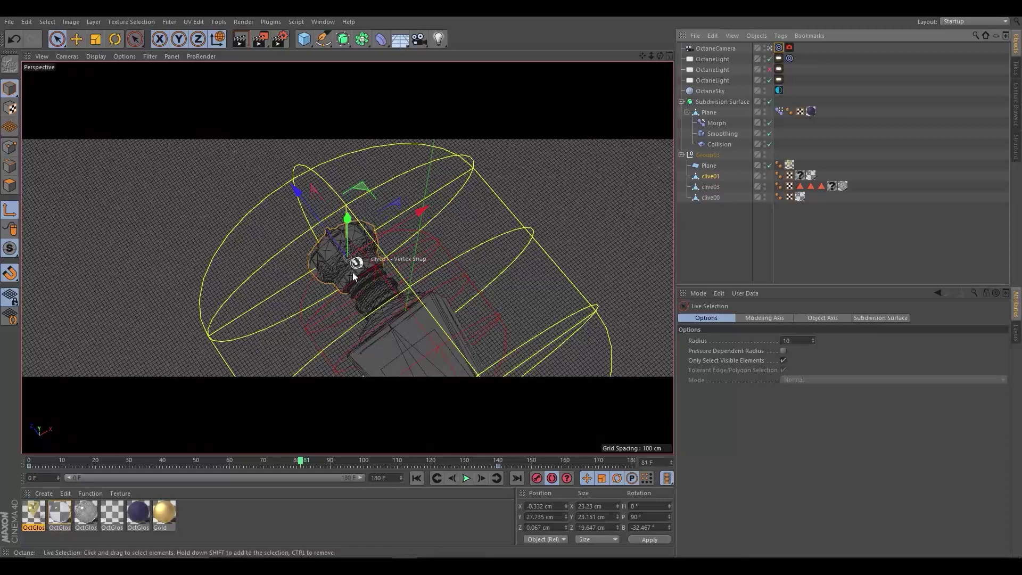
mouse_move(296, 190)
mouse_down()
mouse_move(328, 228)
mouse_move(322, 219)
mouse_up()
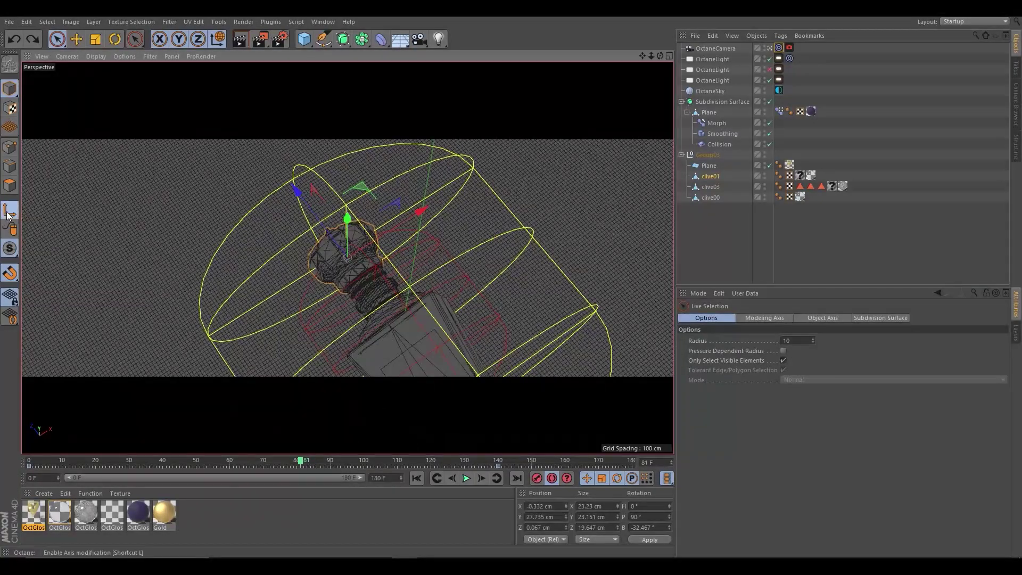
click(537, 479)
mouse_move(296, 190)
mouse_down()
mouse_move(323, 226)
mouse_move(303, 445)
mouse_up()
mouse_move(244, 461)
mouse_down()
mouse_move(360, 474)
mouse_move(499, 471)
mouse_up()
drag(347, 238, 353, 226)
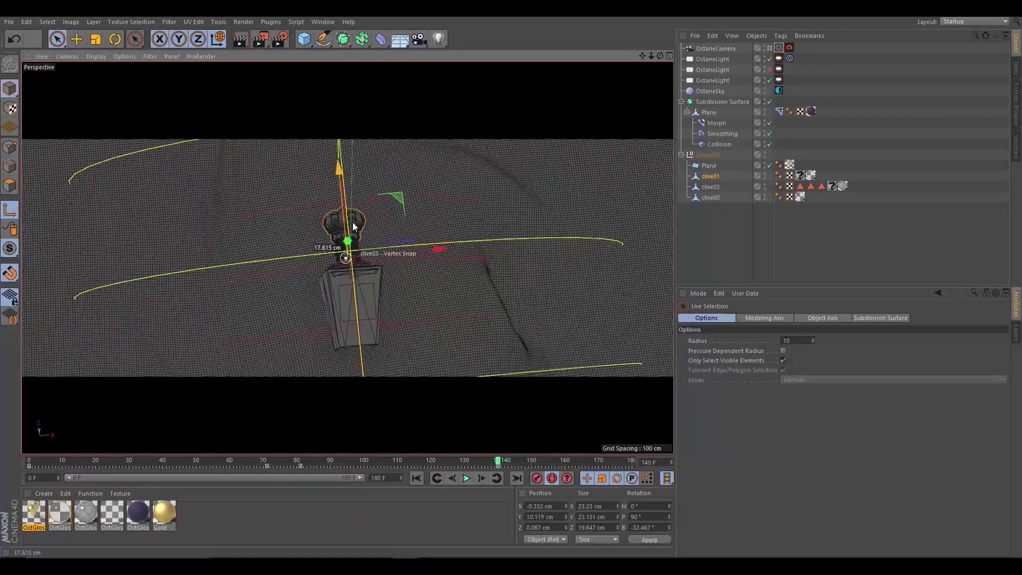
mouse_move(498, 461)
mouse_down()
mouse_move(235, 461)
mouse_move(500, 464)
mouse_move(273, 465)
mouse_up()
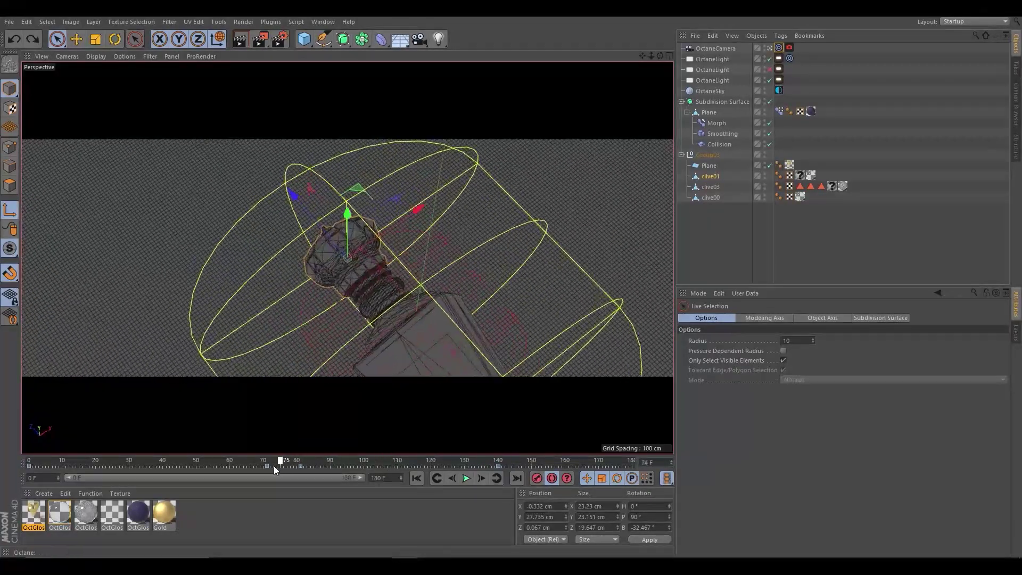
click(709, 155)
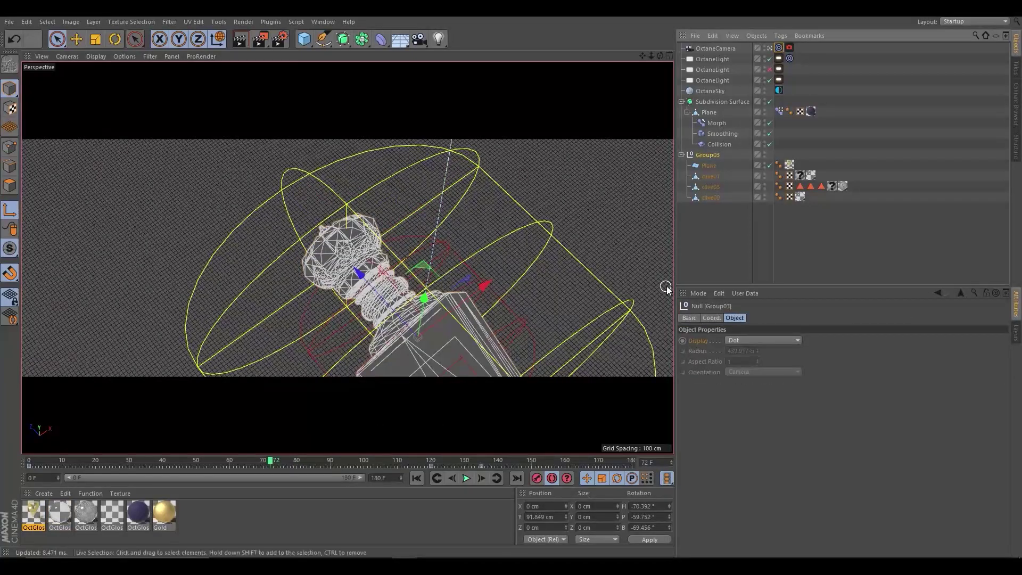
click(709, 176)
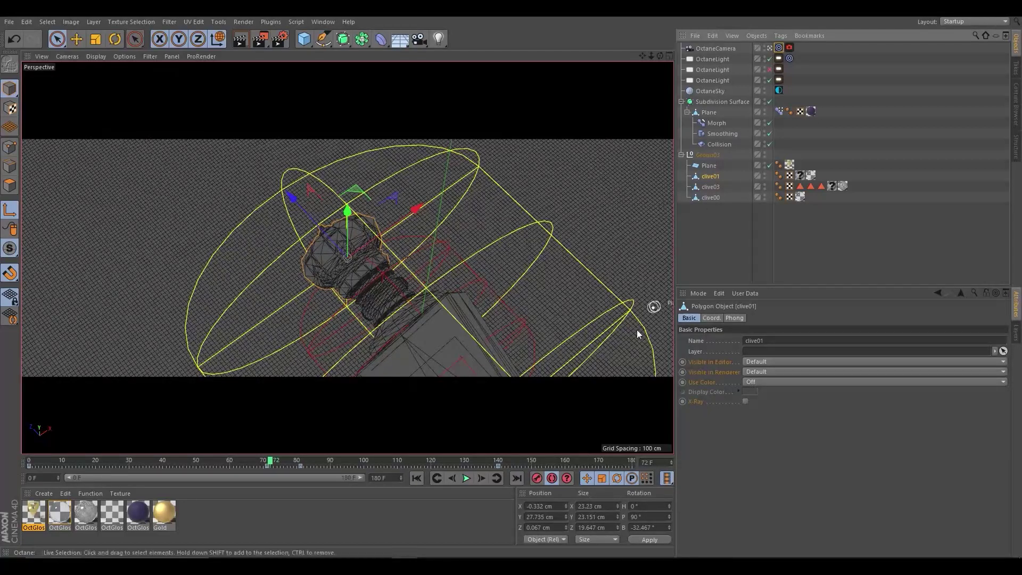
mouse_move(270, 465)
mouse_down()
mouse_move(471, 468)
mouse_move(337, 463)
mouse_up()
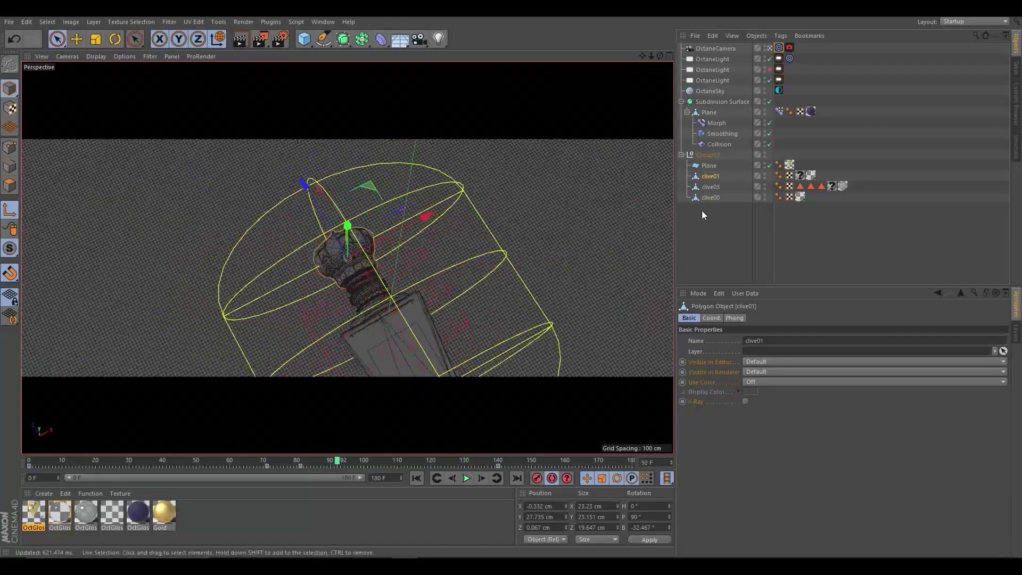
click(709, 155)
click(711, 176)
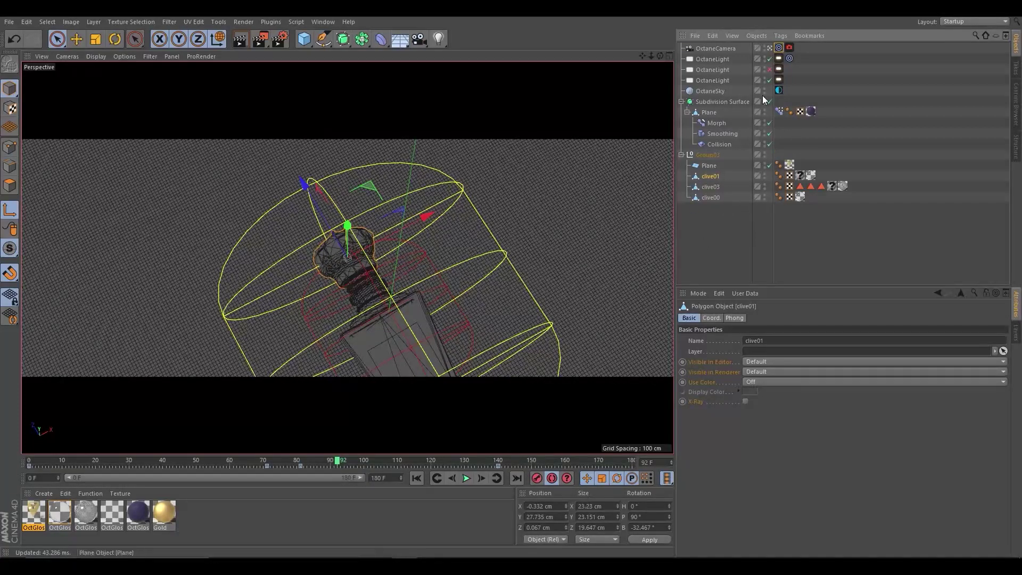
Rename the Group03 null to gravity
click(710, 157)
double_click(716, 155)
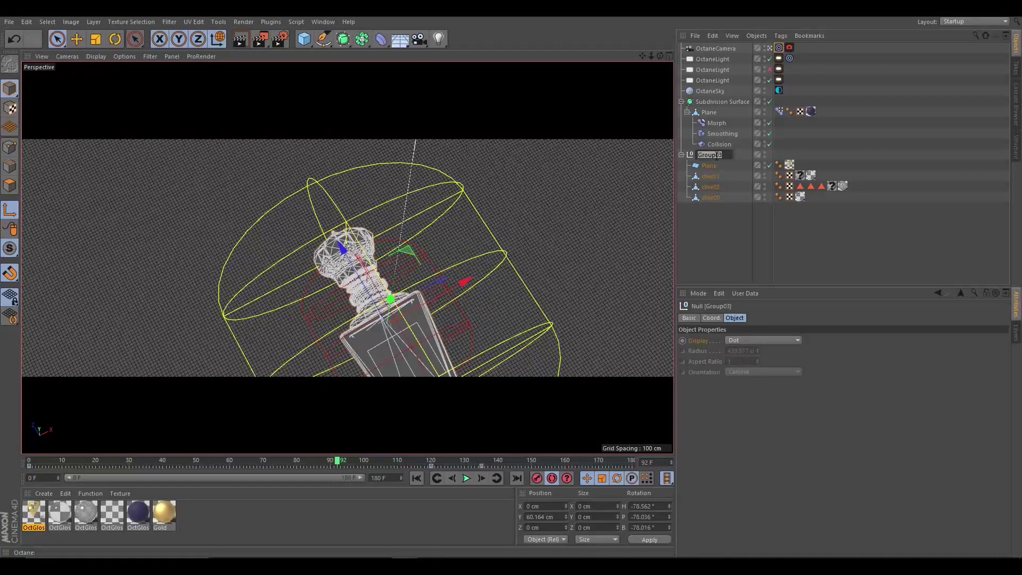
key(Return)
double_click(718, 155)
text(gro)
text(ity)
key(Return)
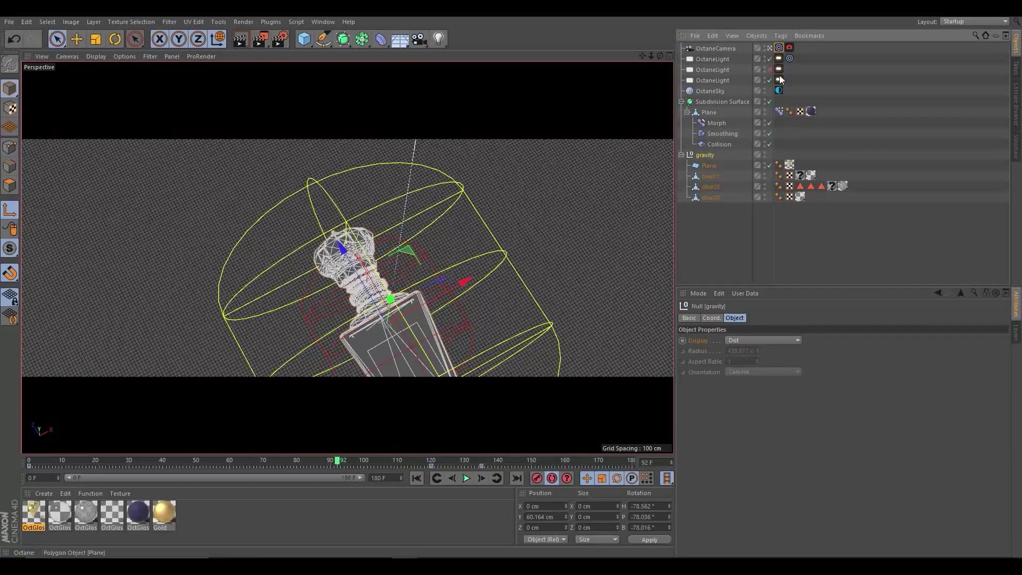
Check the light's Target tag, rewind to frame 0, and switch to the four-view layout
click(779, 80)
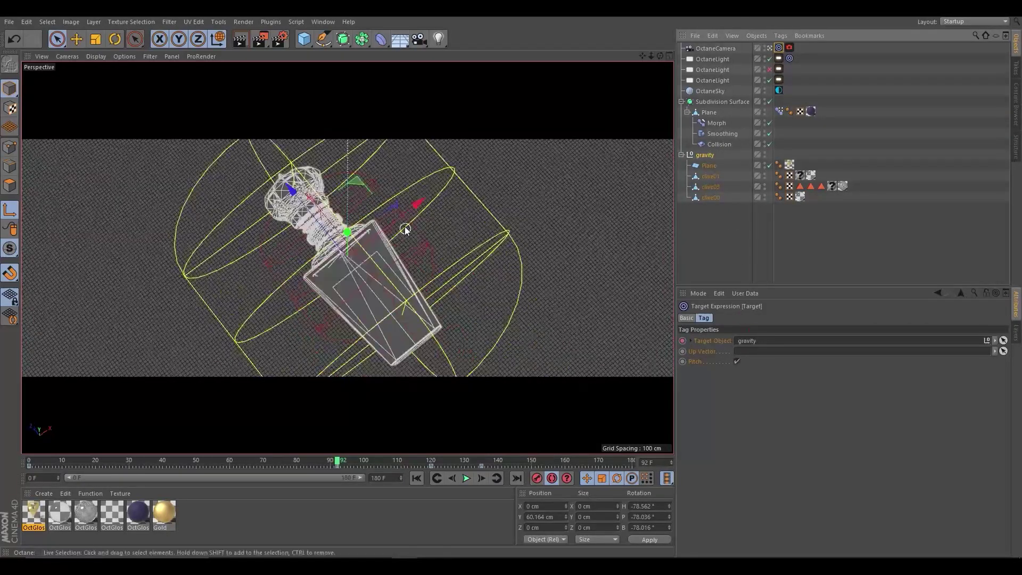
mouse_move(337, 461)
mouse_down()
mouse_move(49, 446)
mouse_move(9, 458)
mouse_up()
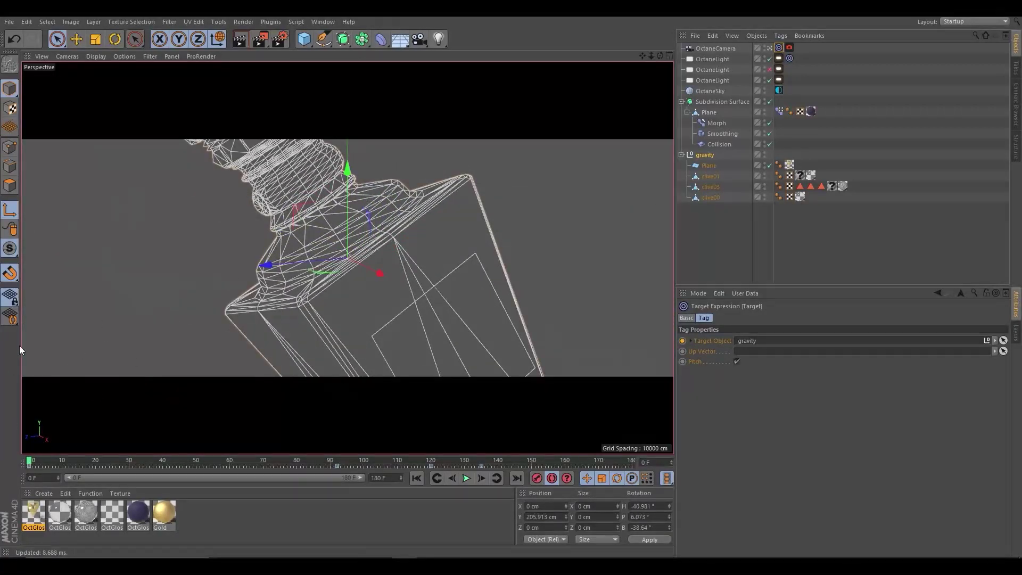
mouse_move(351, 225)
alt+mouse_down()
mouse_move(344, 312)
mouse_move(305, 260)
mouse_move(379, 263)
alt+mouse_up()
drag(345, 217, 339, 155)
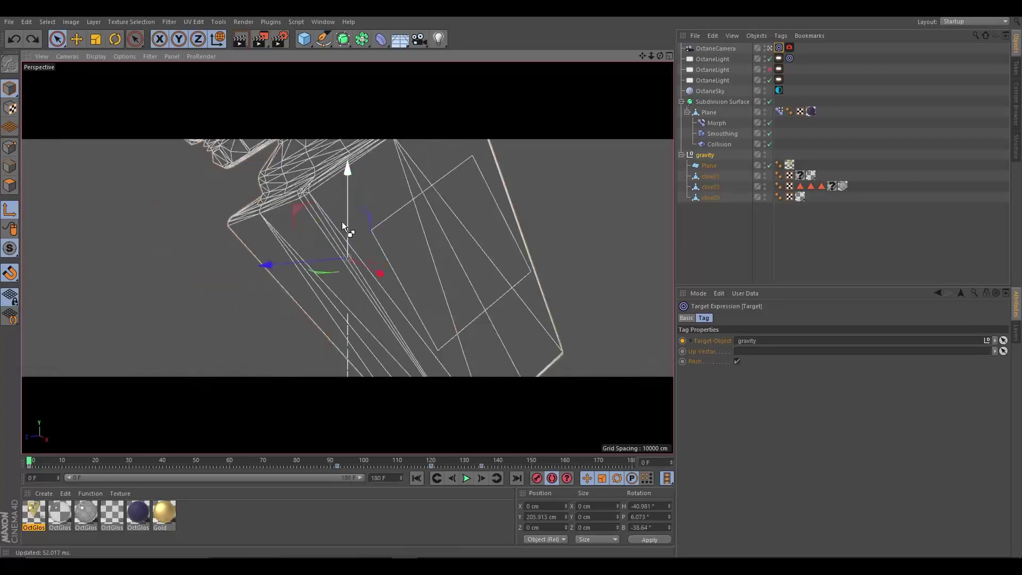
mouse_move(266, 270)
mouse_down()
mouse_move(236, 260)
mouse_move(283, 168)
mouse_move(269, 159)
mouse_up()
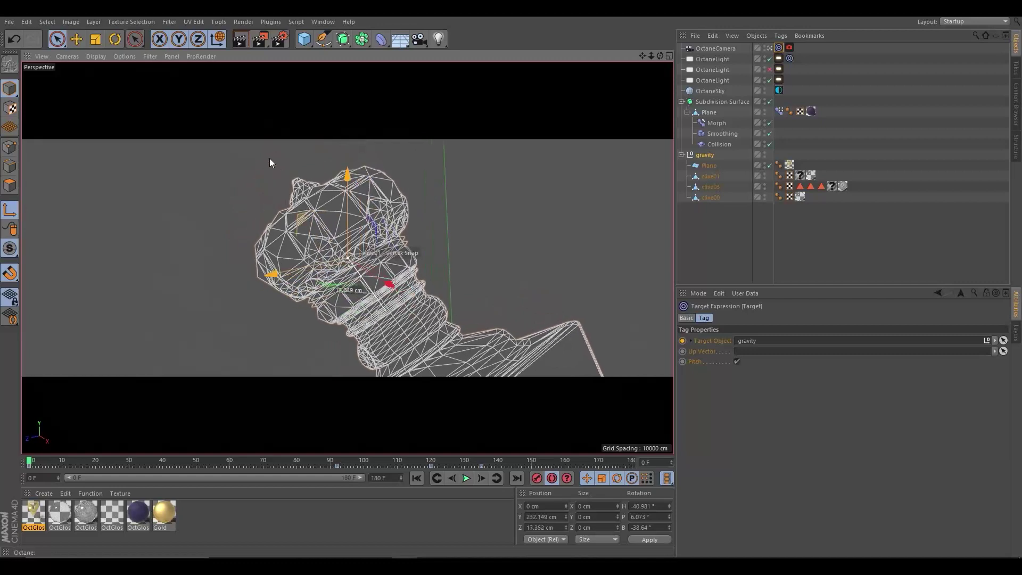
click(535, 480)
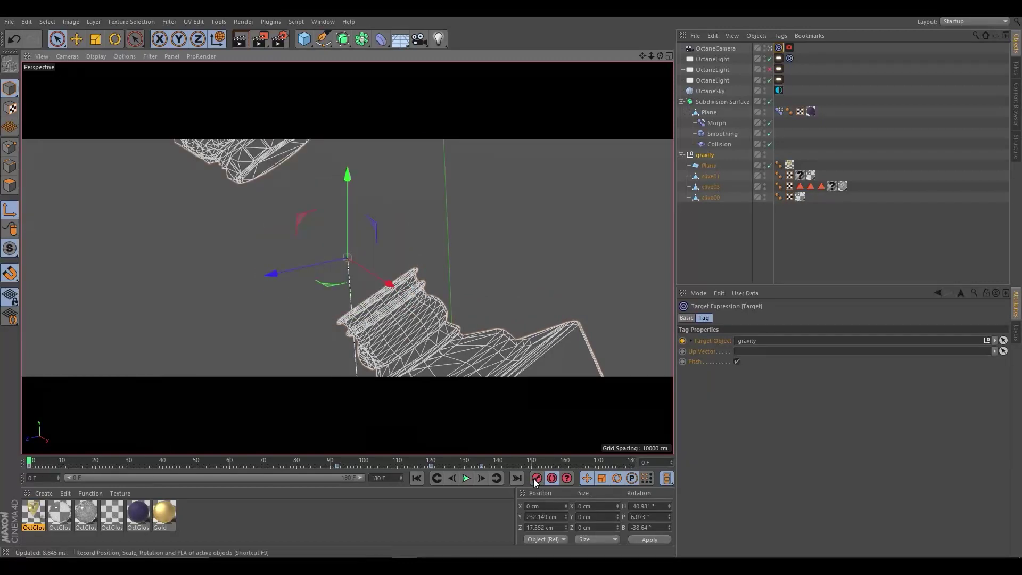
middle_click(166, 445)
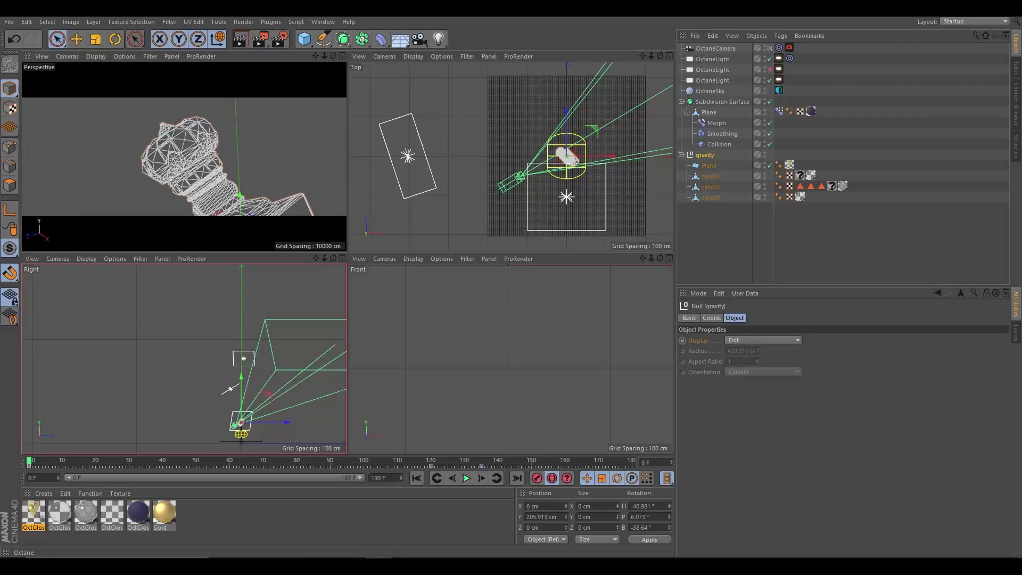
Select clive00, the Plane, and finally the gravity null in the Object Manager
click(804, 263)
click(710, 197)
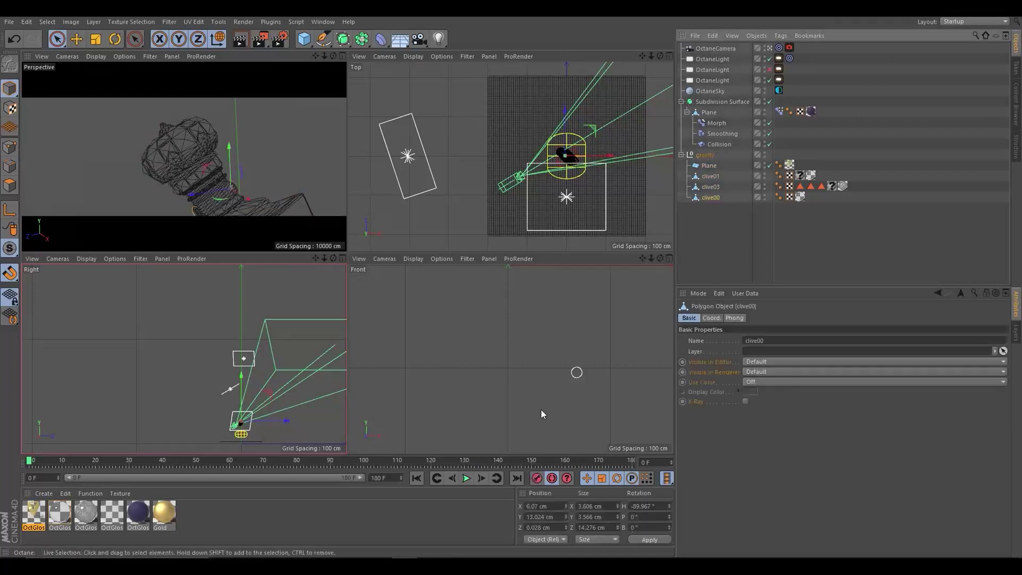
click(879, 227)
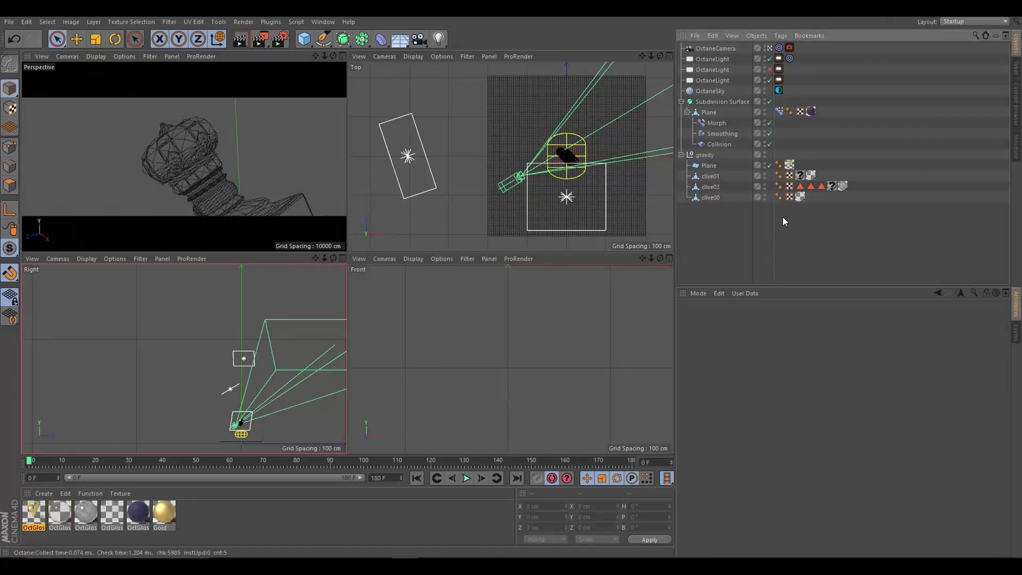
click(709, 166)
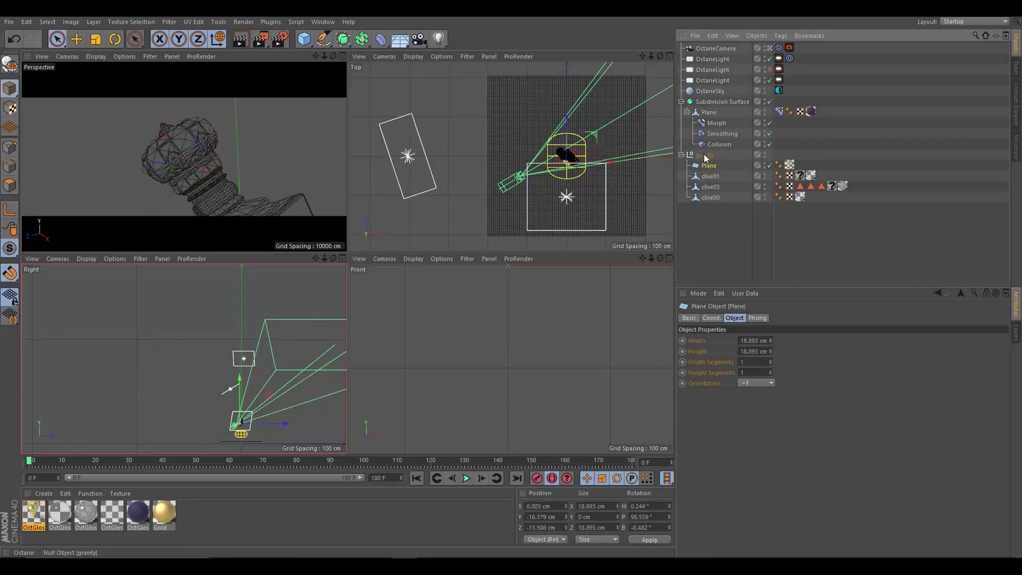
click(704, 155)
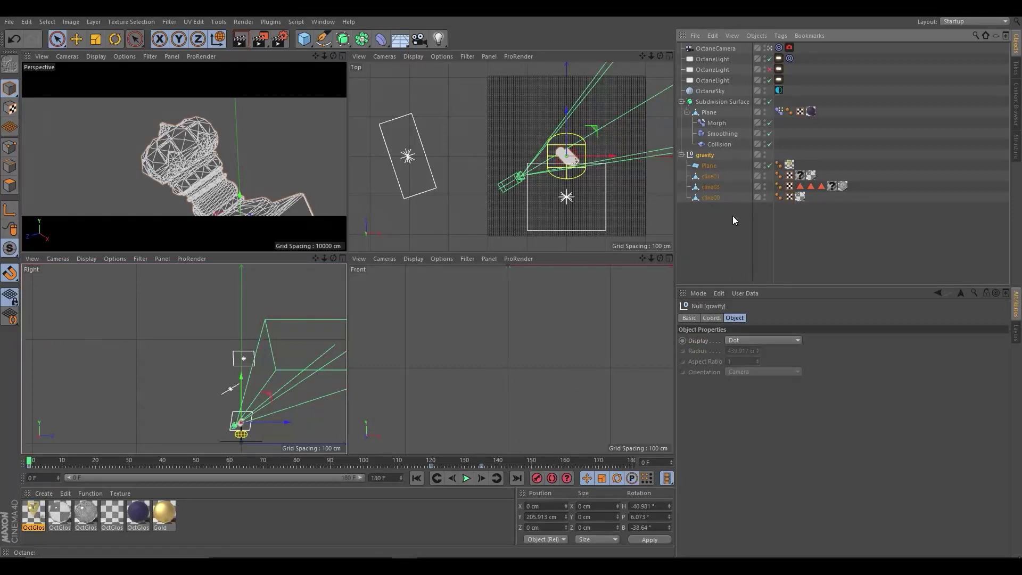
Preview the simulation around frame 81 and maximize the Perspective view
drag(72, 456, 301, 463)
middle_click(263, 227)
mouse_move(372, 460)
mouse_down()
mouse_move(468, 458)
mouse_move(29, 462)
mouse_up()
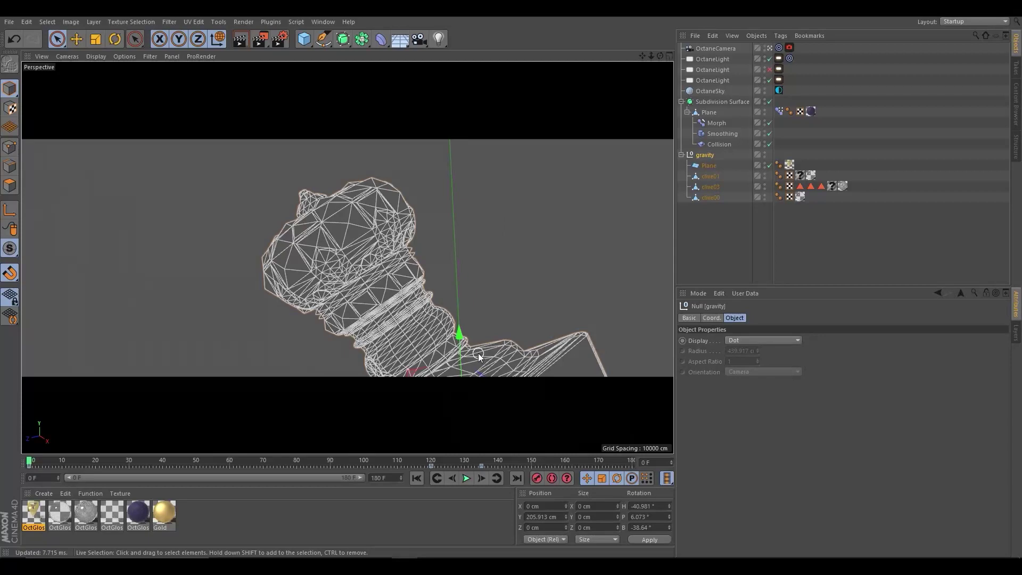
Add a new null named camera and place it inside the gravity group
click(777, 49)
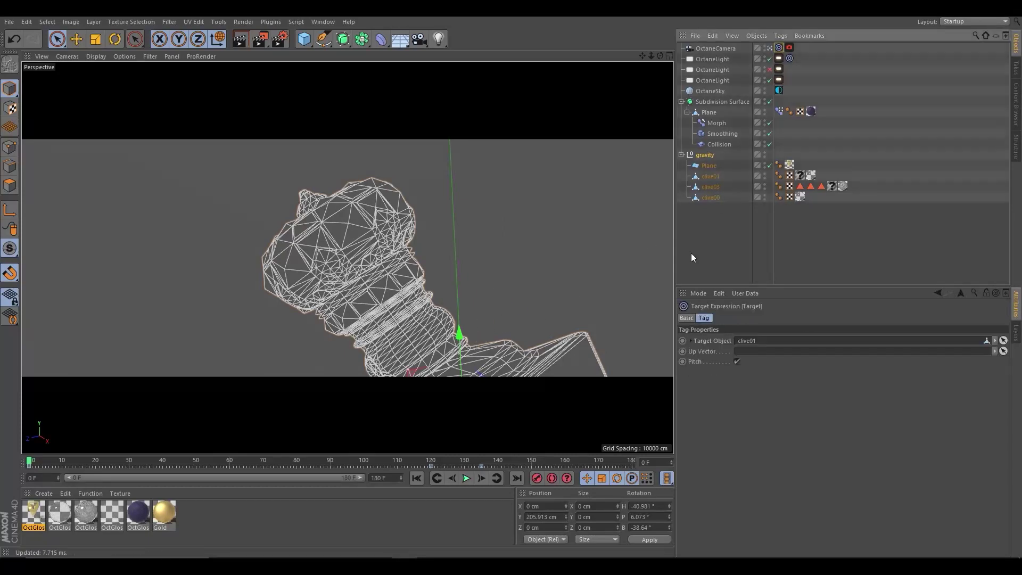
click(711, 271)
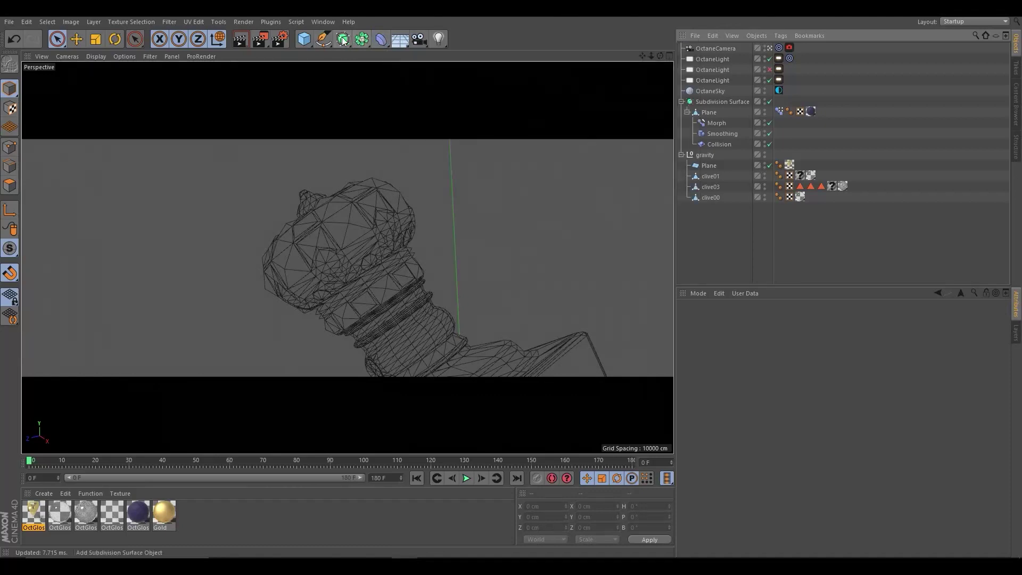
click(304, 39)
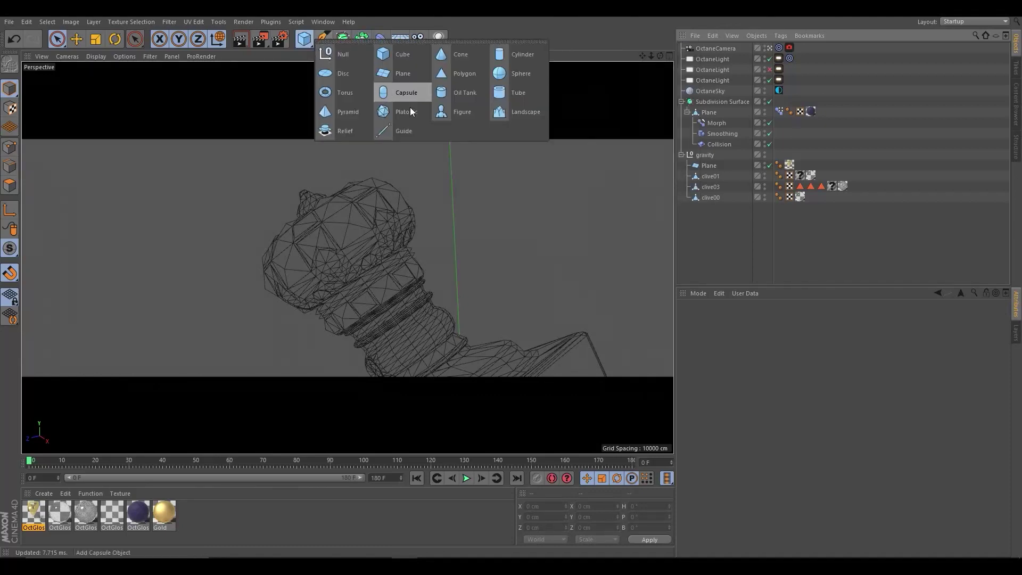
click(333, 54)
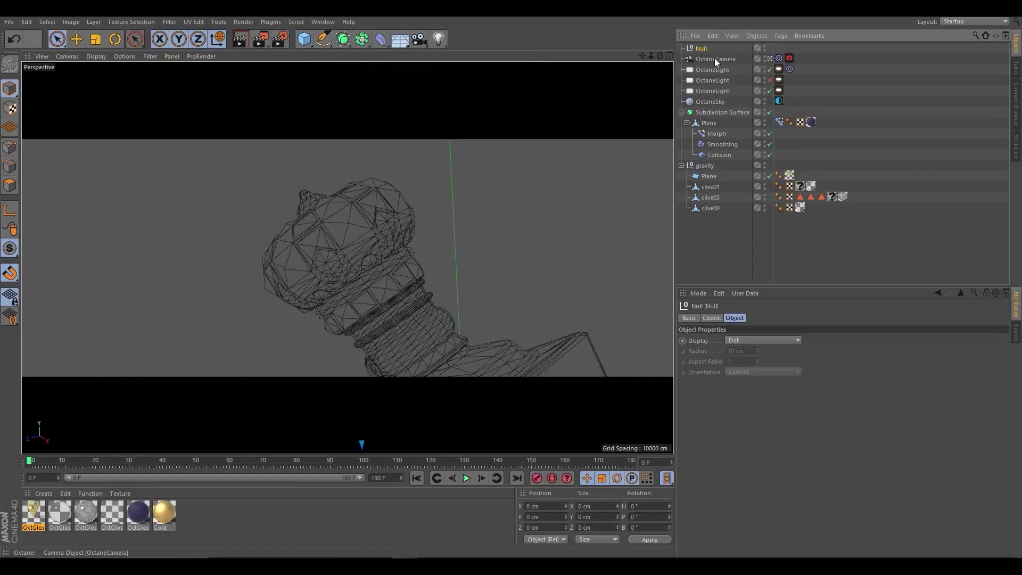
double_click(703, 48)
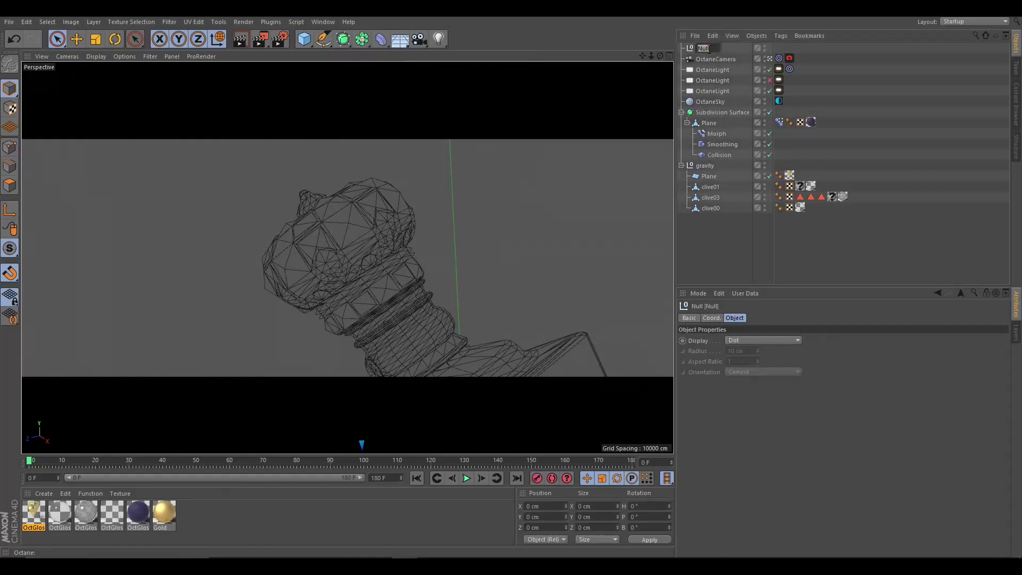
text(camera)
key(Return)
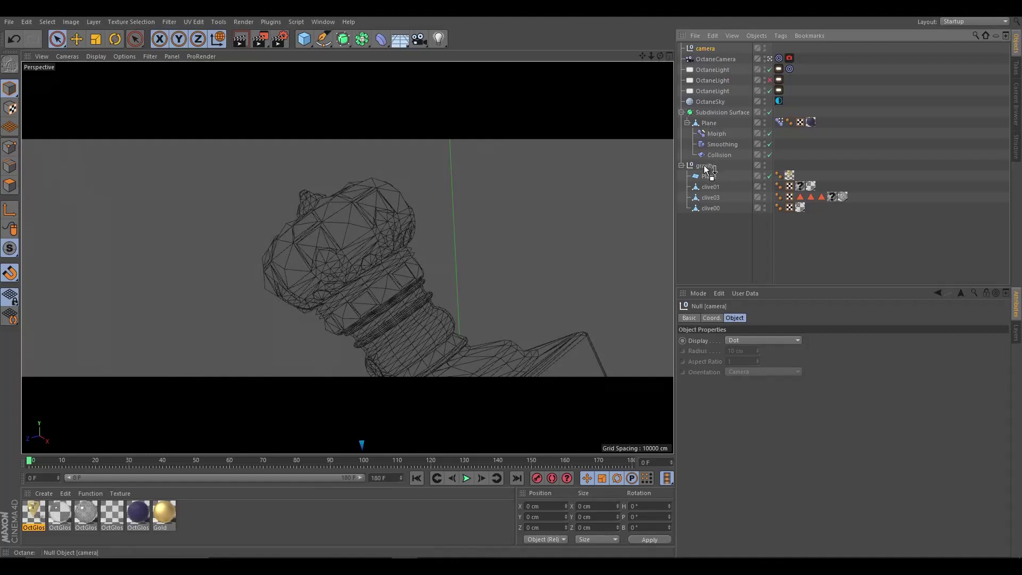
drag(704, 167, 718, 170)
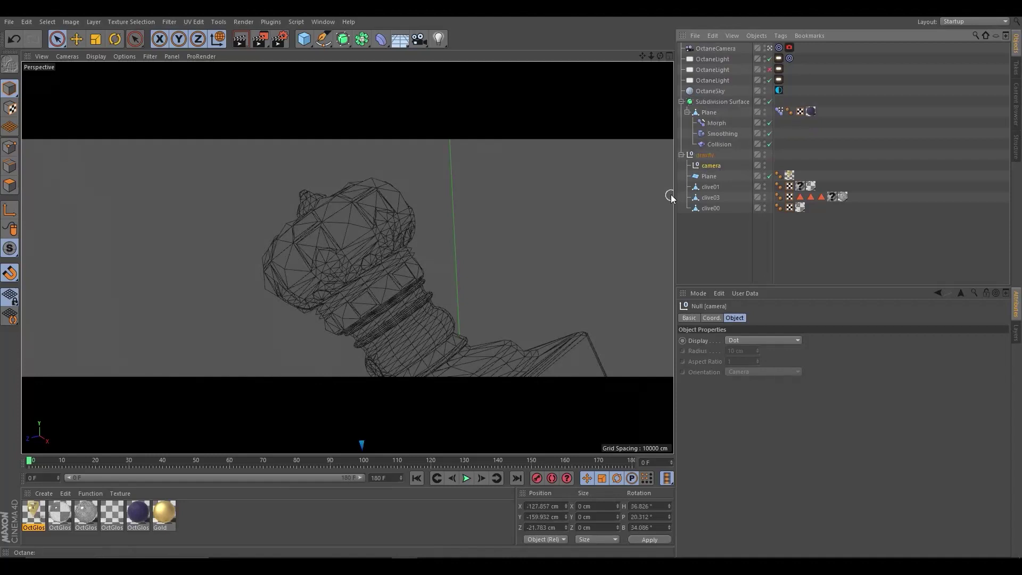
In four views, take the camera null out of gravity and snap it onto the cap's centre
middle_click(524, 353)
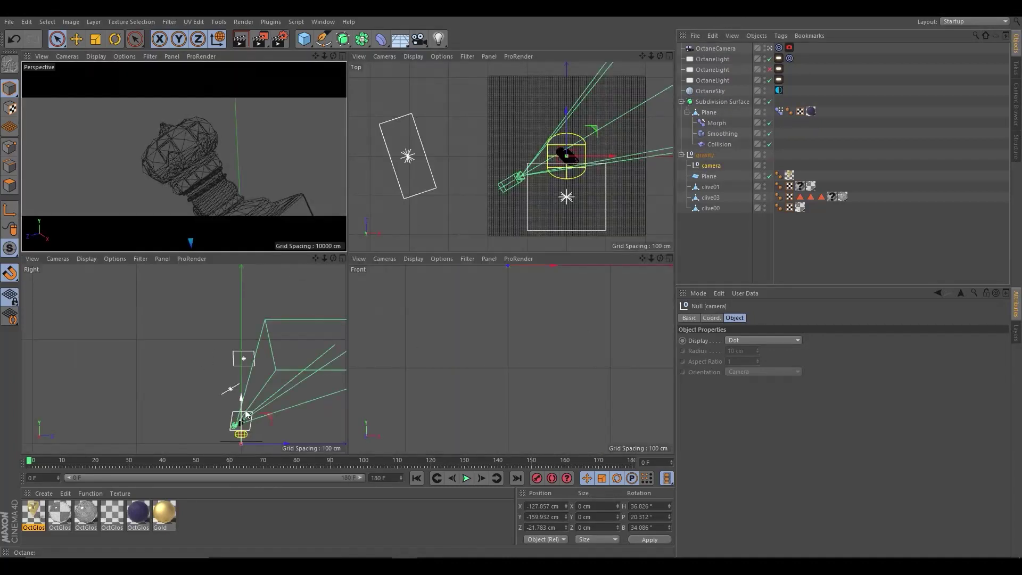
scroll(246, 414, up, 5)
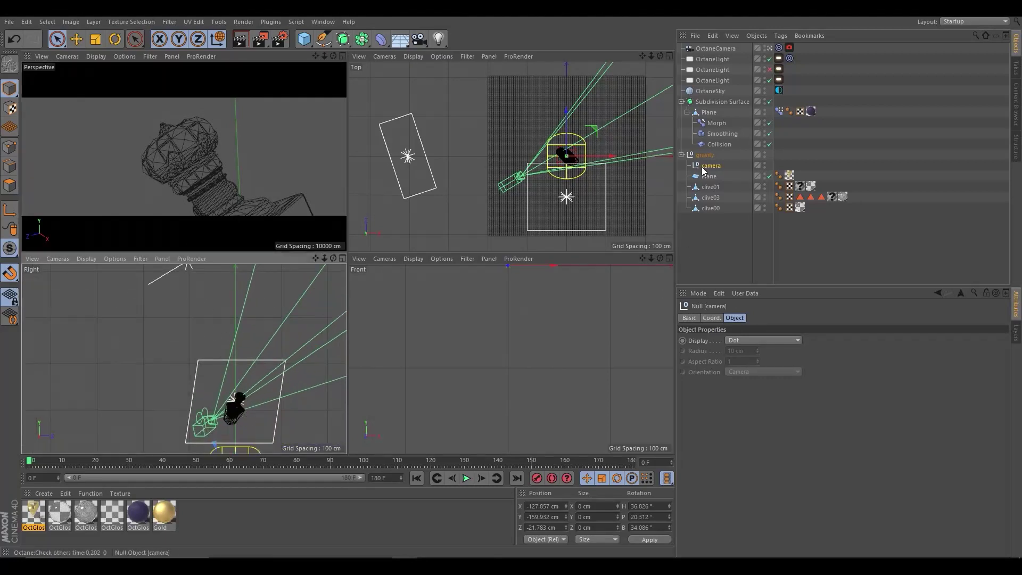
key(ctrl+z)
alt+middle_drag(234, 405, 249, 320)
drag(248, 368, 263, 278)
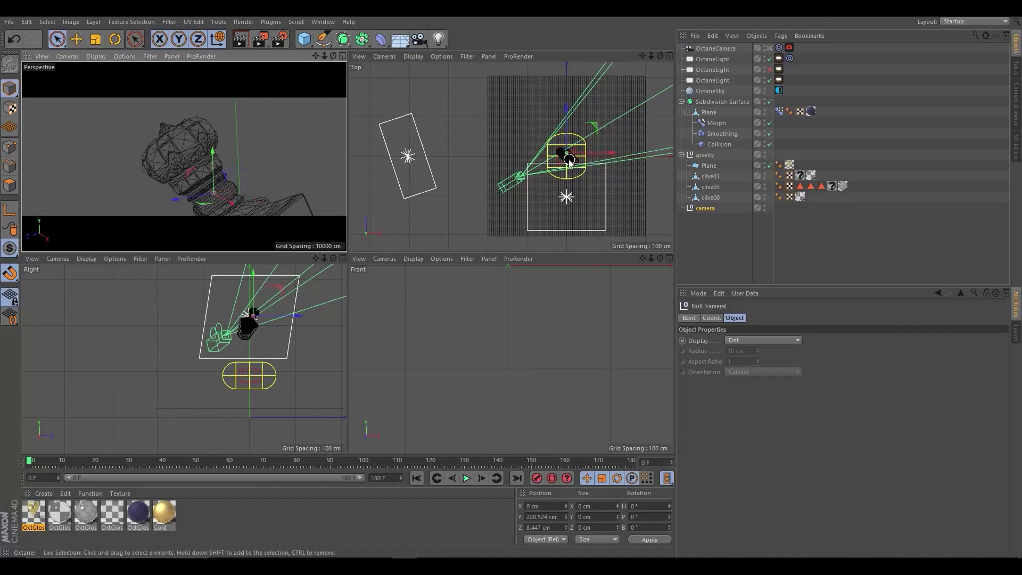
scroll(572, 130, up, 5)
scroll(572, 130, up, 3)
scroll(549, 126, up, 2)
drag(532, 121, 506, 119)
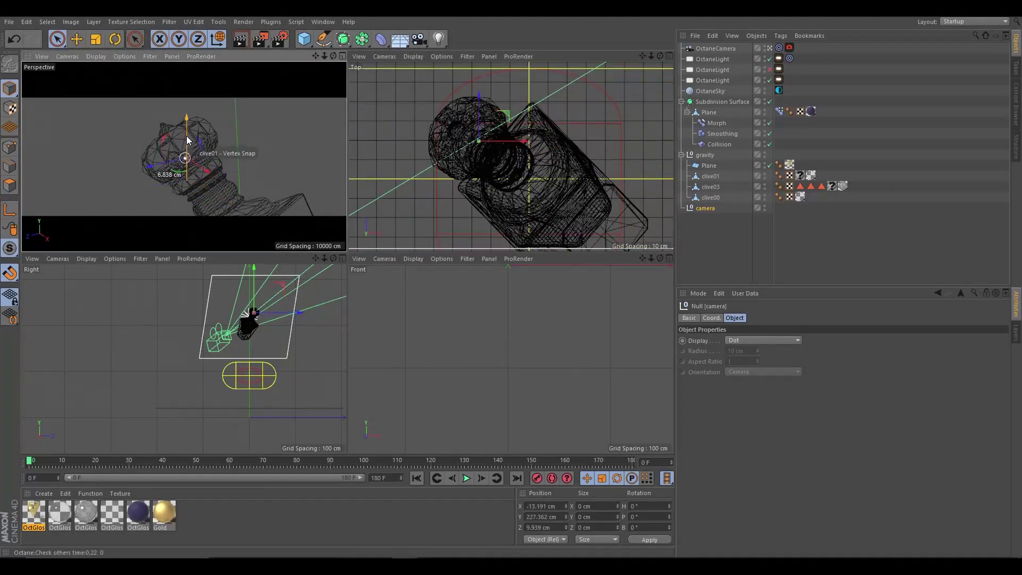
scroll(248, 322, up, 4)
scroll(248, 324, up, 3)
drag(265, 288, 263, 281)
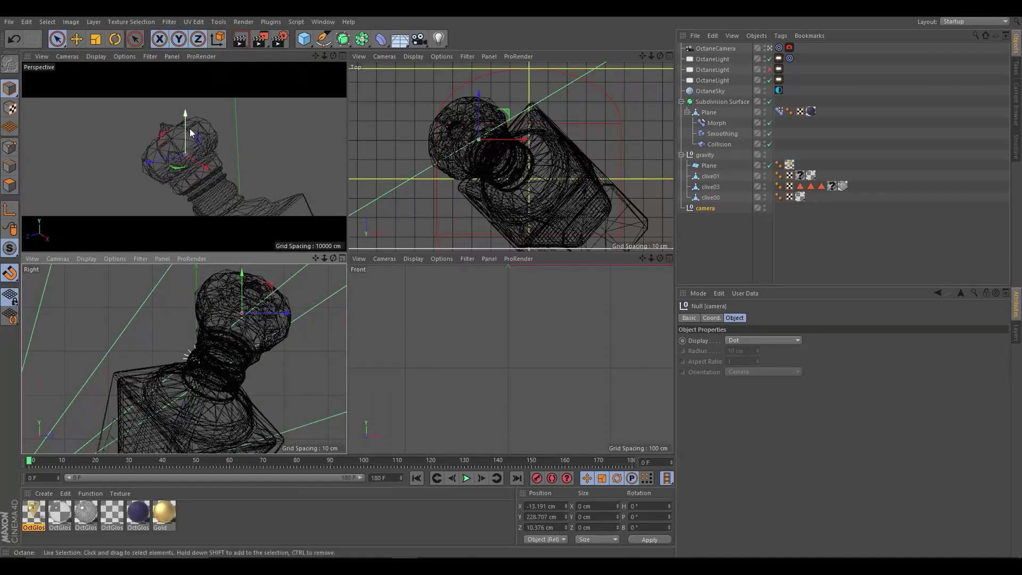
Rotate the camera null to match the bottle cap's tilt
click(115, 39)
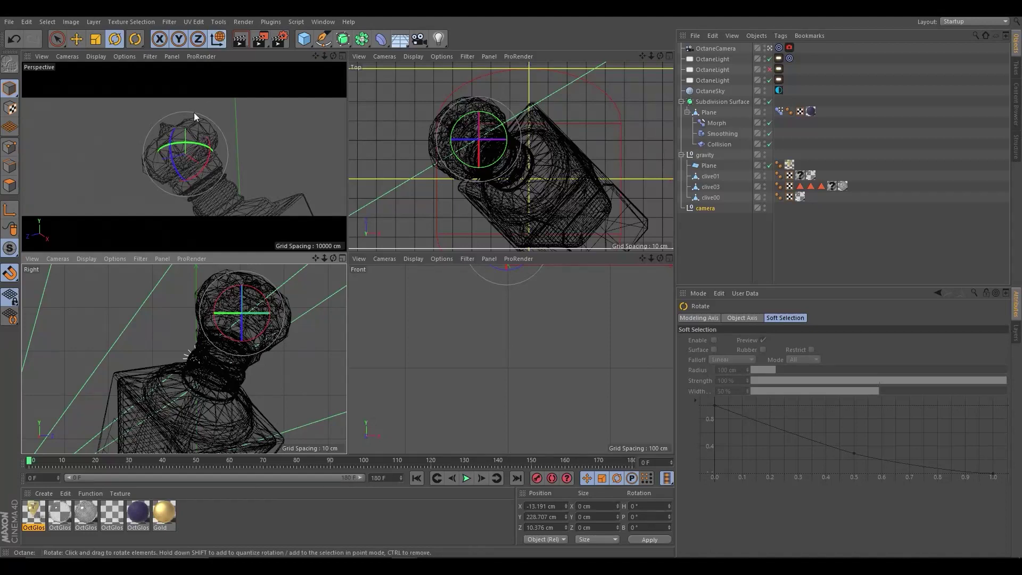
mouse_move(182, 137)
mouse_down()
mouse_move(190, 186)
mouse_move(133, 46)
mouse_up()
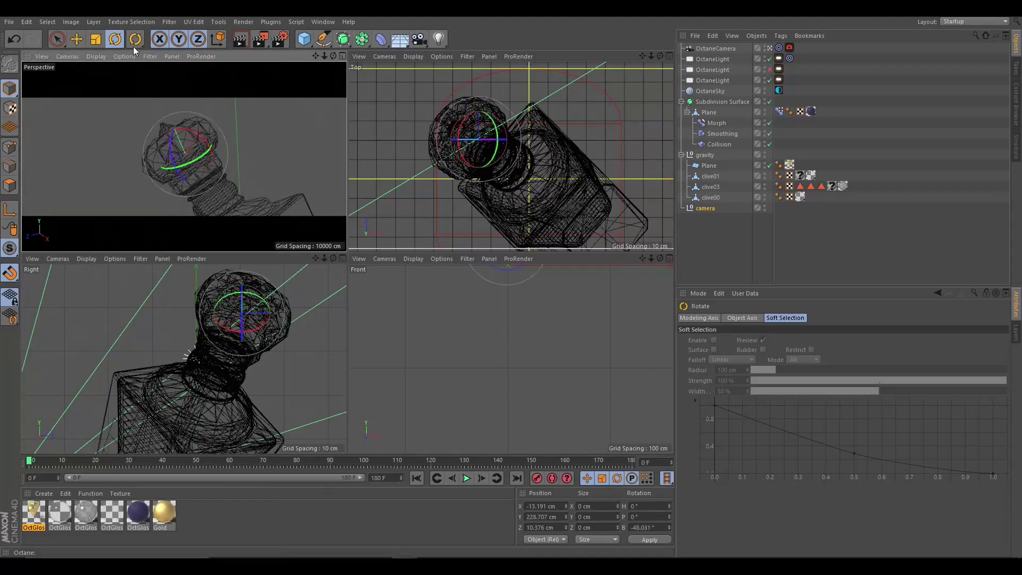
key(space)
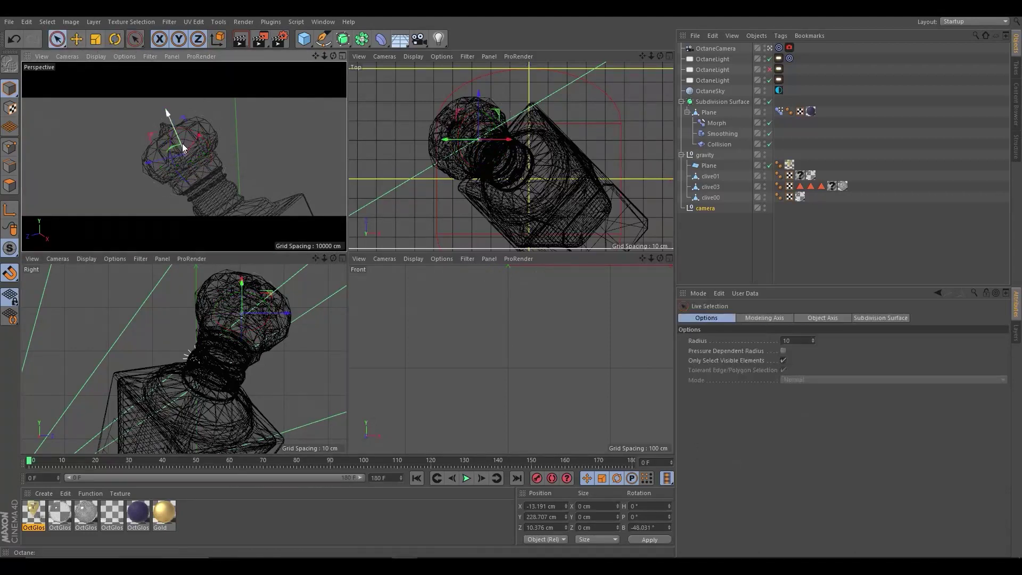
key(space)
drag(191, 141, 191, 131)
drag(244, 298, 254, 286)
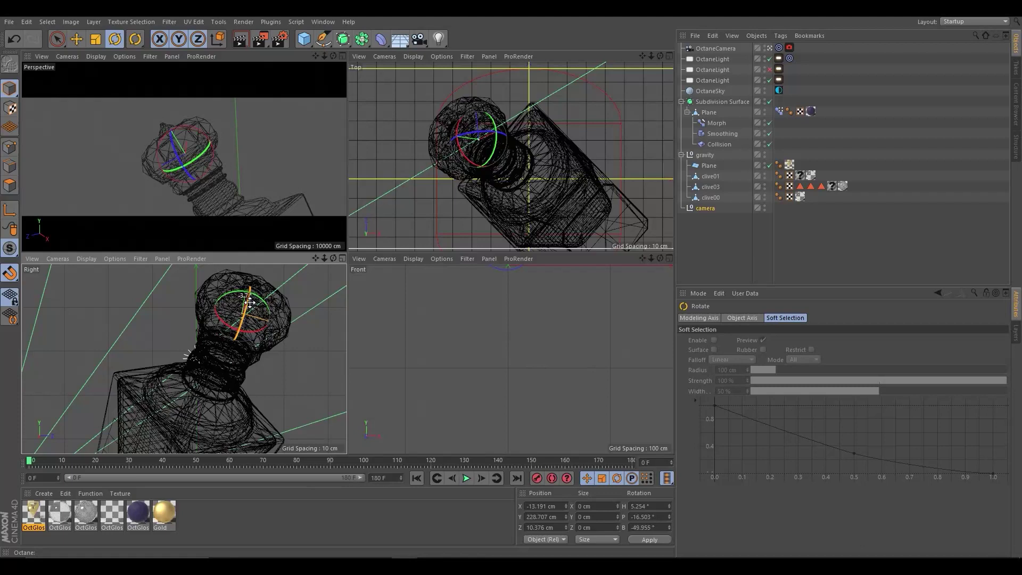
click(57, 40)
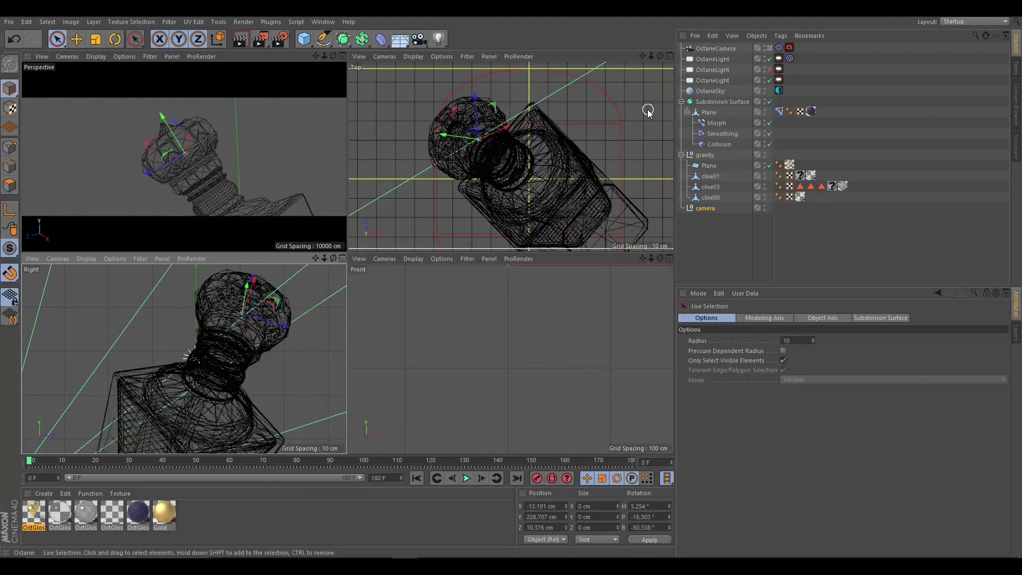
Confirm OctaneCamera's Target tag aims at the camera null and maximize the Perspective view
click(733, 47)
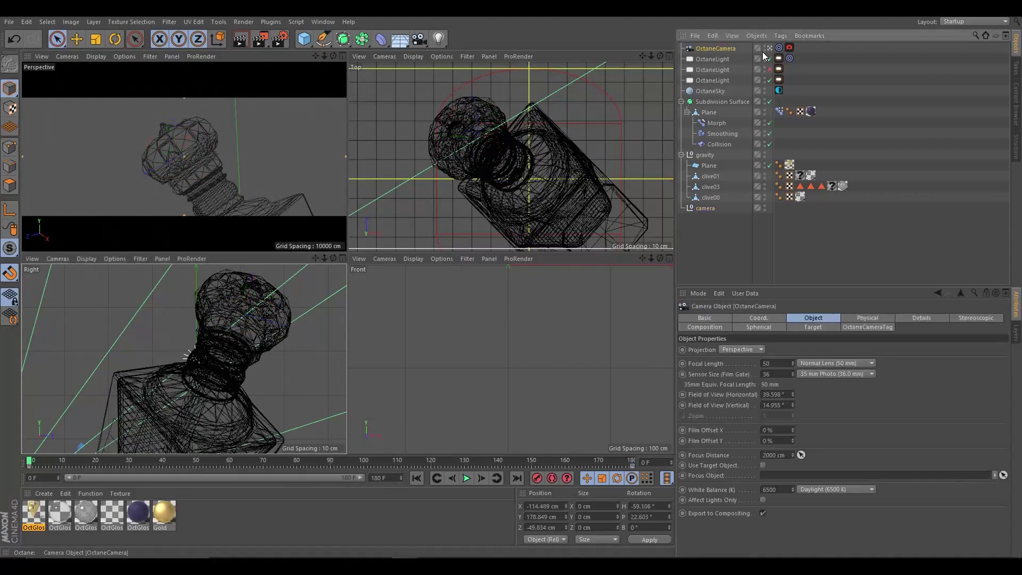
click(778, 48)
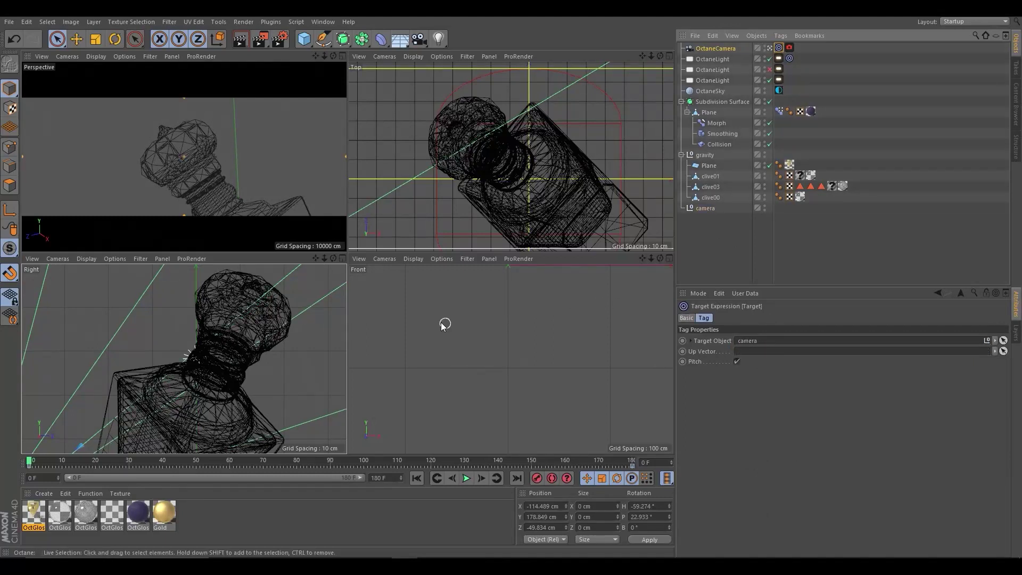
middle_click(212, 184)
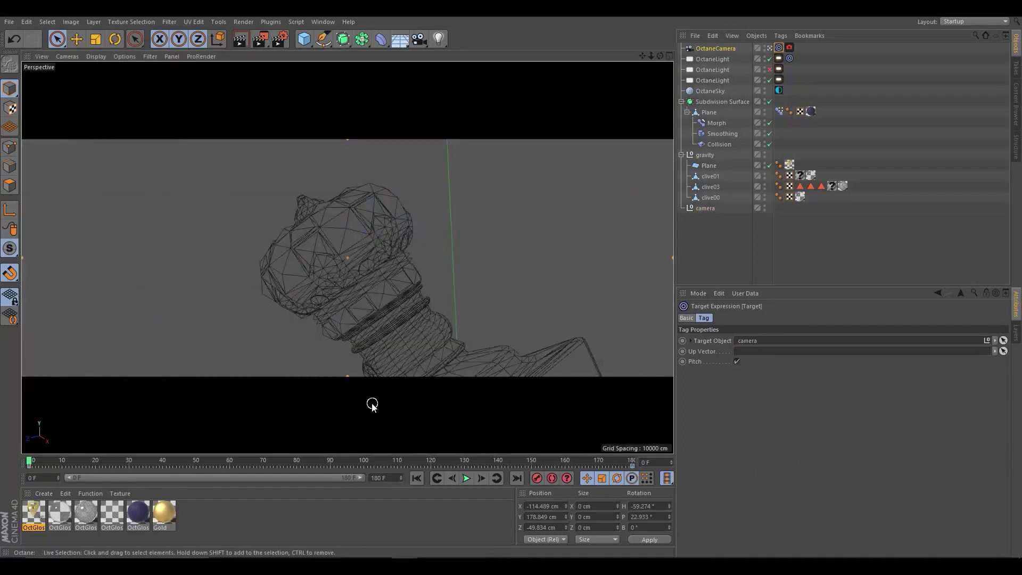
click(704, 209)
Rewind to frame 0 and nest the camera null under the gravity group
drag(40, 465, 64, 467)
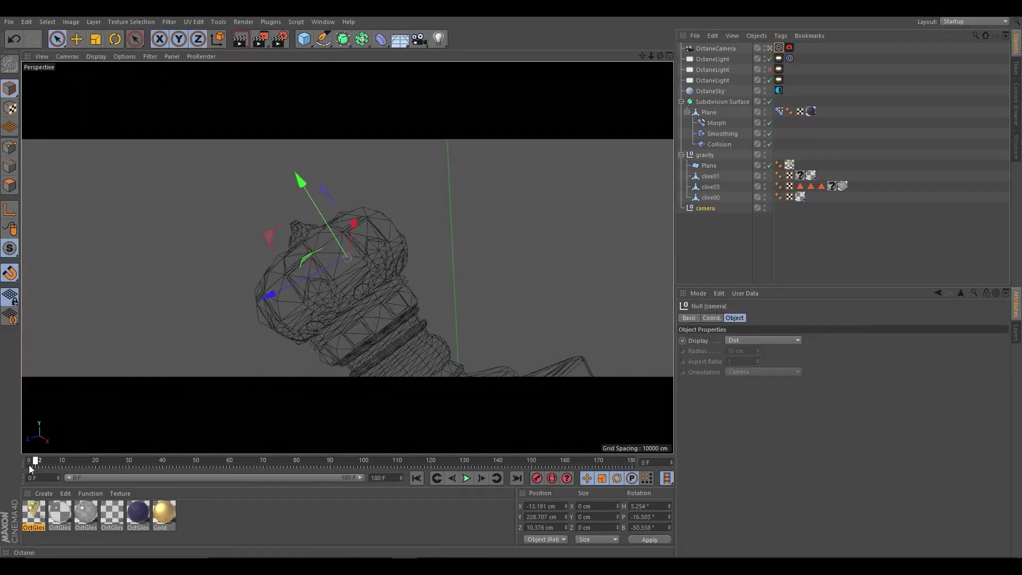
drag(63, 467, 30, 467)
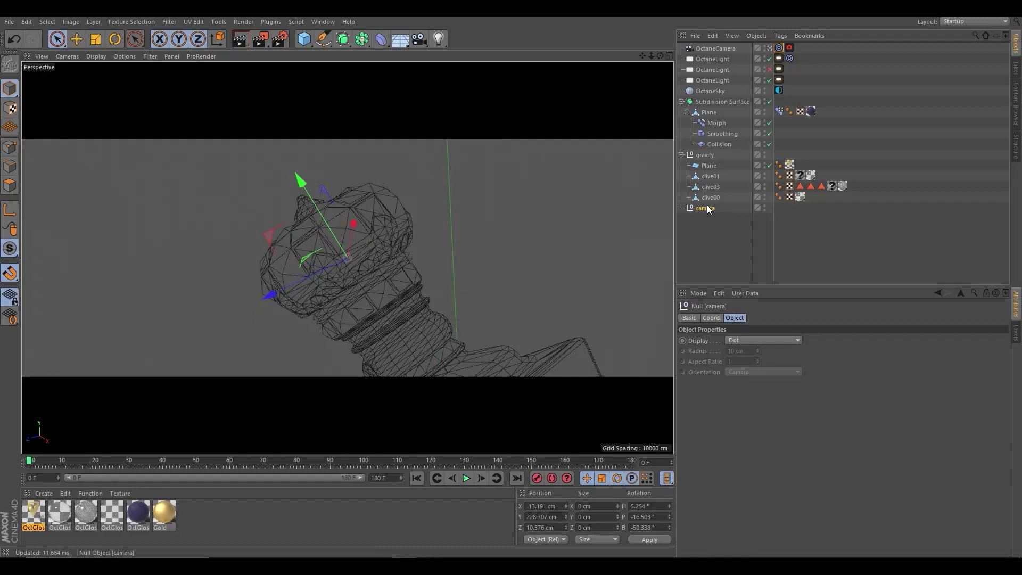
drag(709, 209, 709, 158)
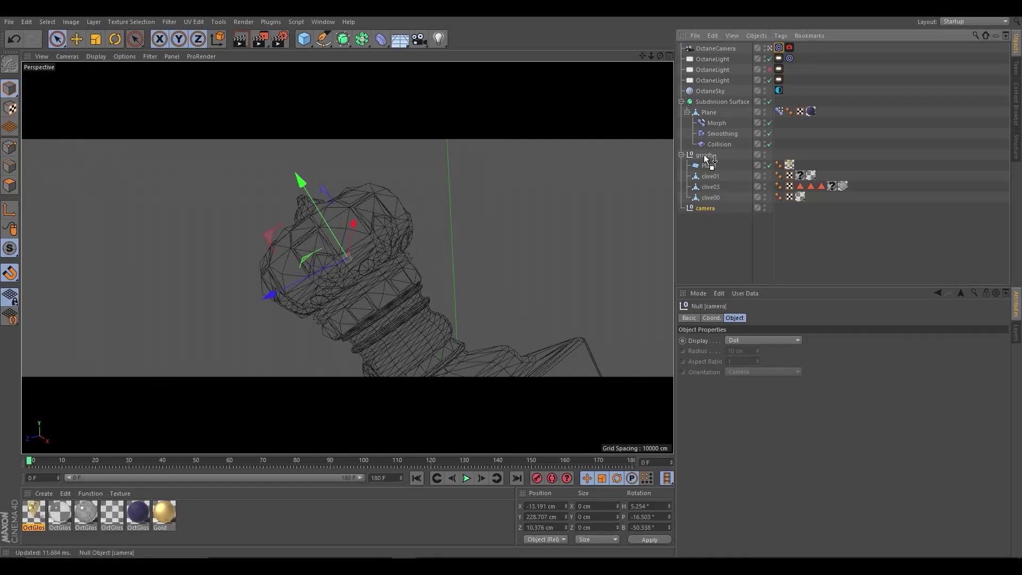
Scrub and play the animation, adjusting the camera null so it follows the cap
mouse_move(35, 461)
mouse_down()
mouse_move(630, 465)
mouse_move(214, 461)
mouse_move(270, 461)
mouse_up()
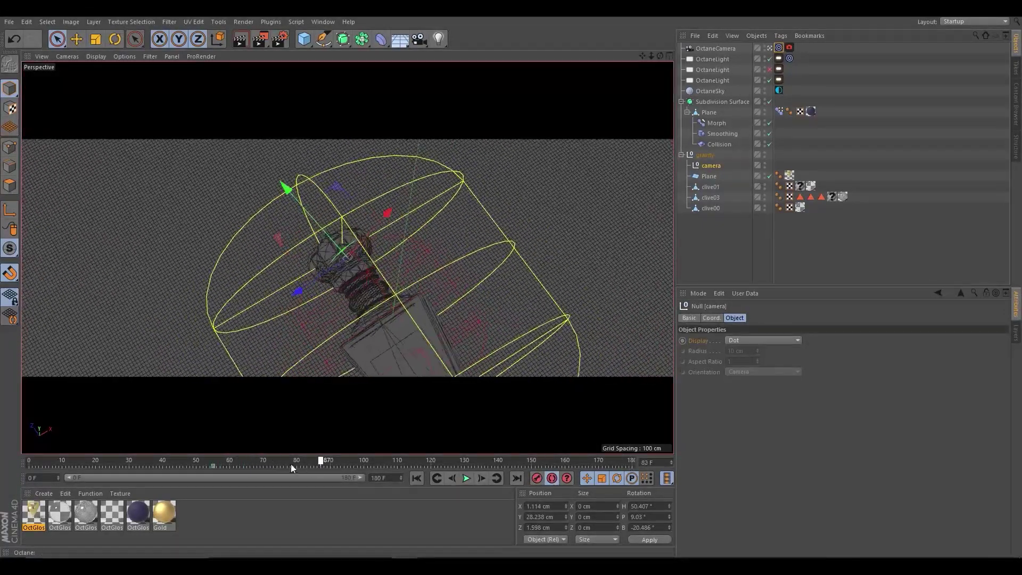
mouse_move(313, 231)
mouse_down()
mouse_move(365, 263)
mouse_move(351, 253)
mouse_up()
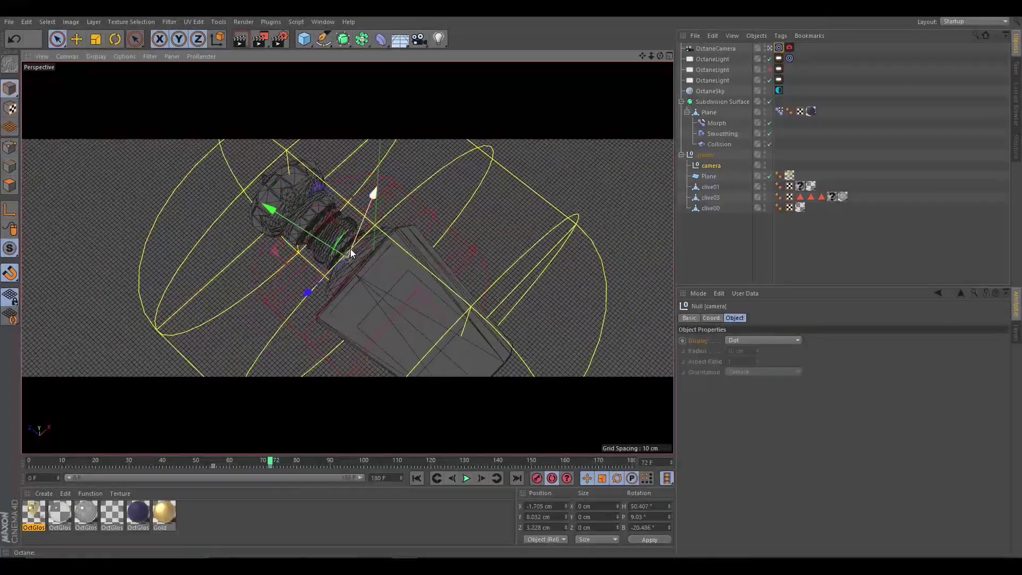
drag(270, 461, 637, 465)
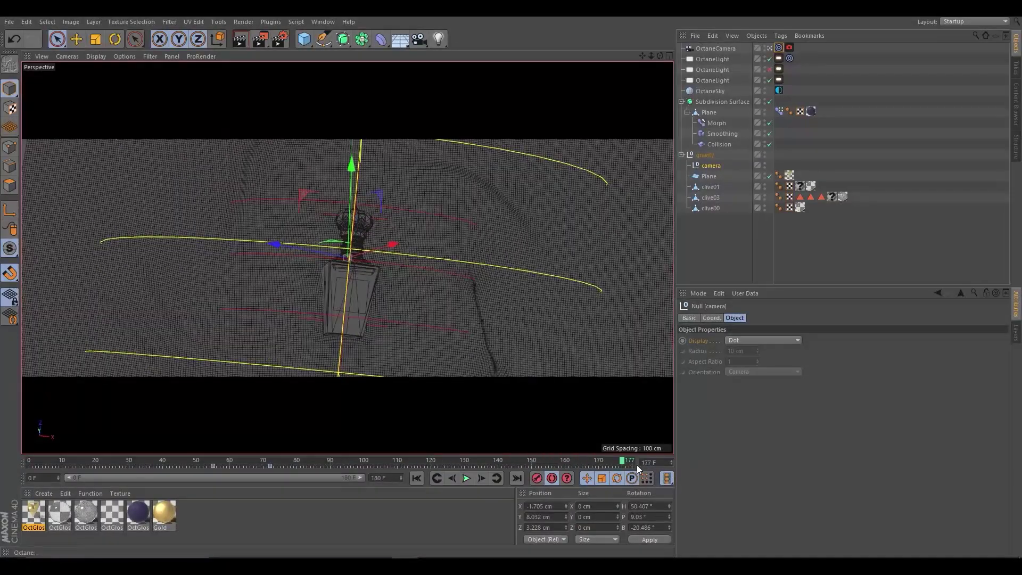
drag(361, 229, 350, 230)
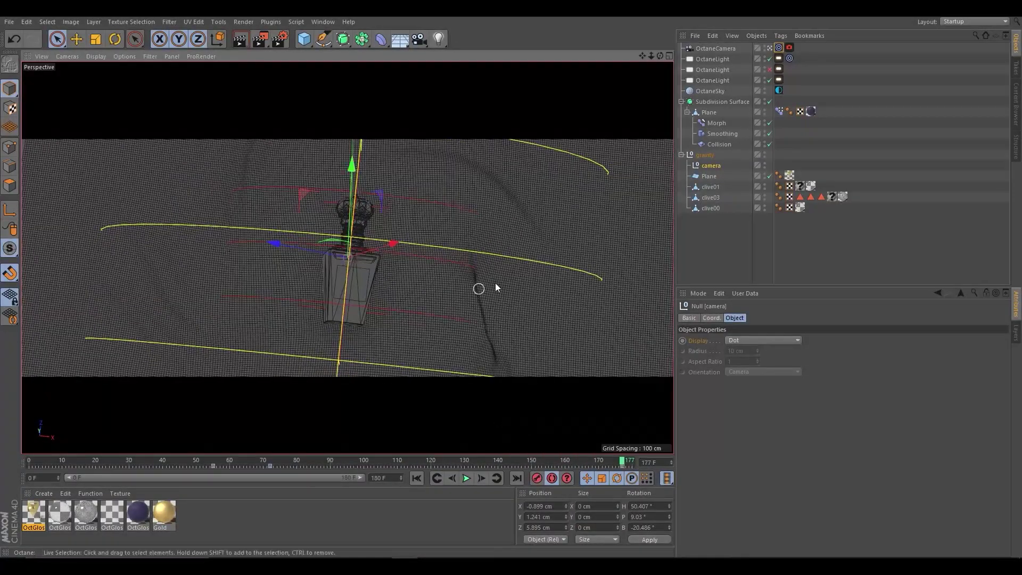
mouse_move(602, 458)
mouse_down()
mouse_move(159, 461)
mouse_move(202, 461)
mouse_up()
click(464, 478)
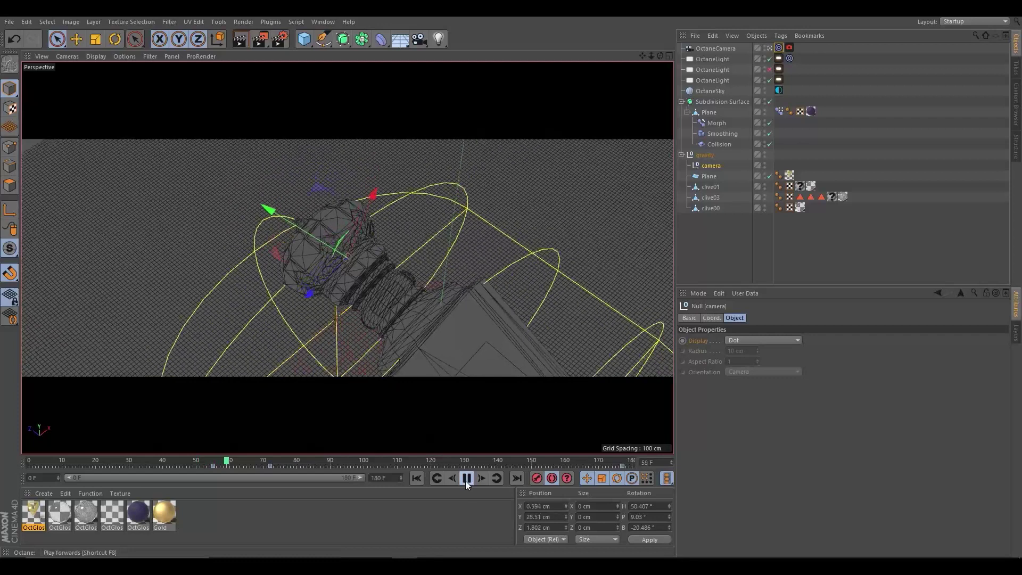
drag(214, 466, 43, 461)
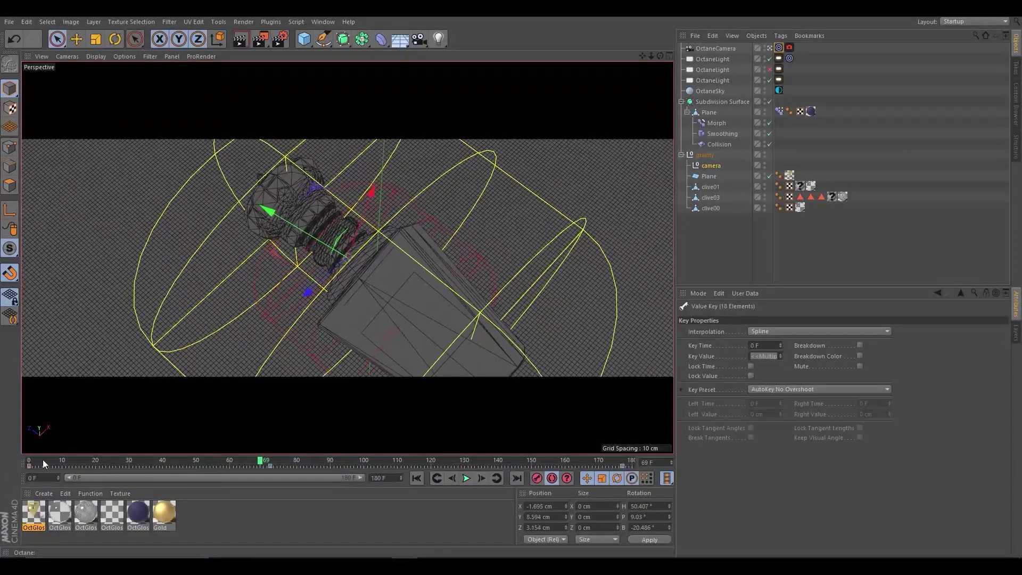
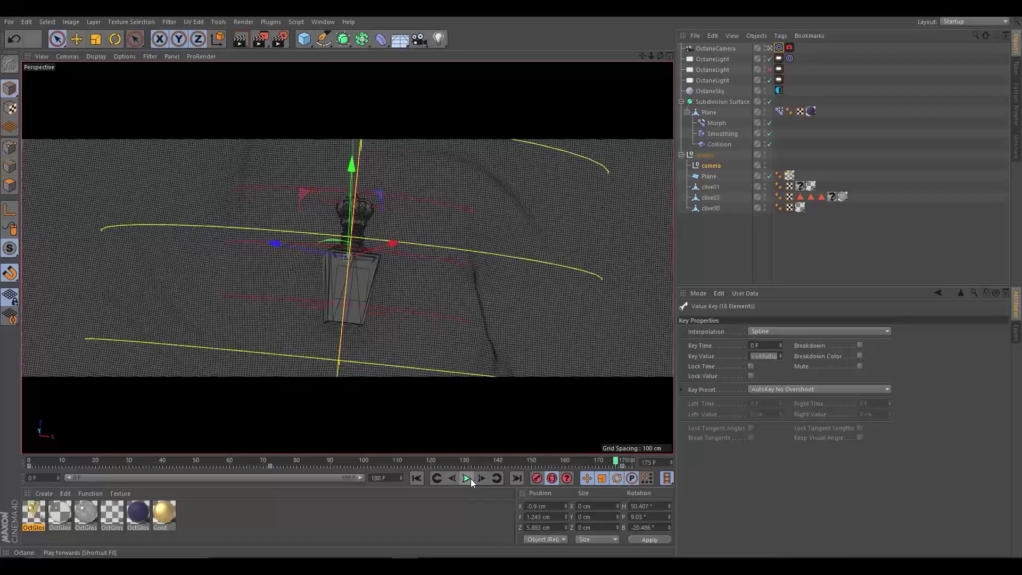
Select the frame-177 keyframe and scrub the timeline back to around frame 50
click(621, 461)
click(610, 462)
drag(610, 462, 167, 465)
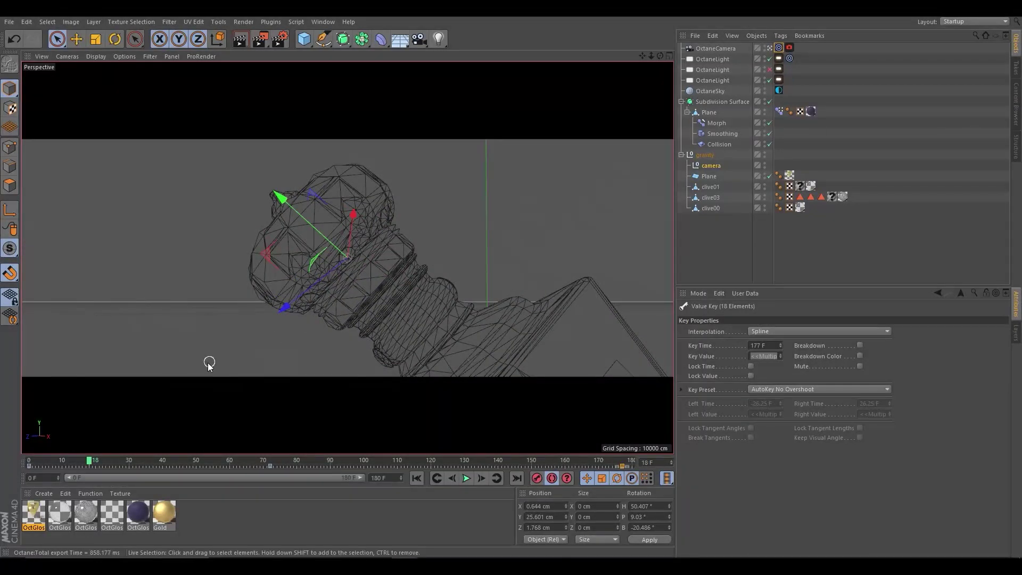
mouse_move(92, 463)
mouse_down()
mouse_move(194, 461)
mouse_move(29, 462)
mouse_move(392, 455)
mouse_move(196, 461)
mouse_up()
Place the Octane Live Viewer at the right edge and scrub frames to review the render
key(alt+Tab)
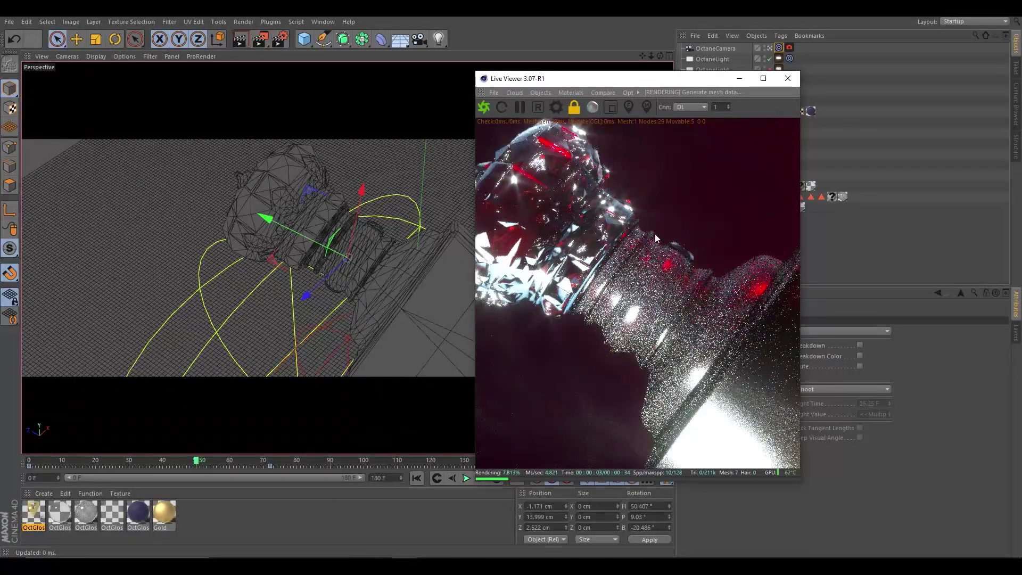
drag(627, 80, 812, 51)
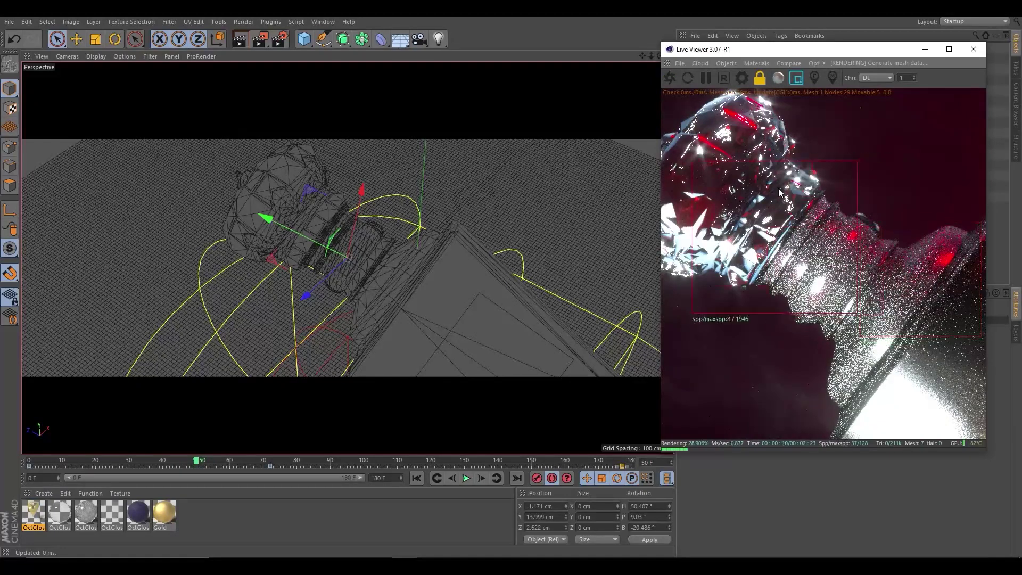
drag(201, 464, 491, 467)
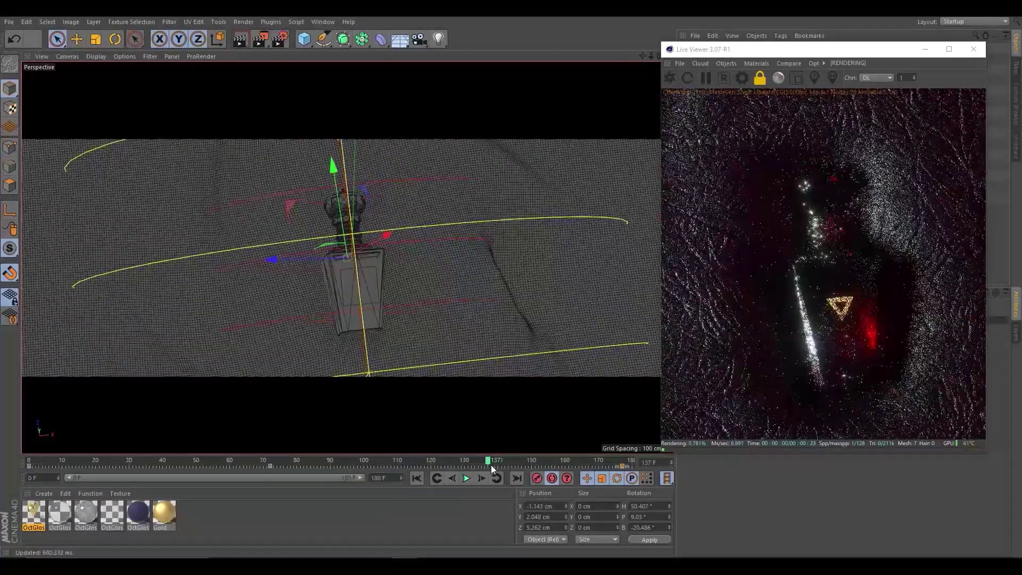
mouse_move(488, 463)
mouse_down()
mouse_move(623, 462)
mouse_move(51, 486)
mouse_move(239, 516)
mouse_up()
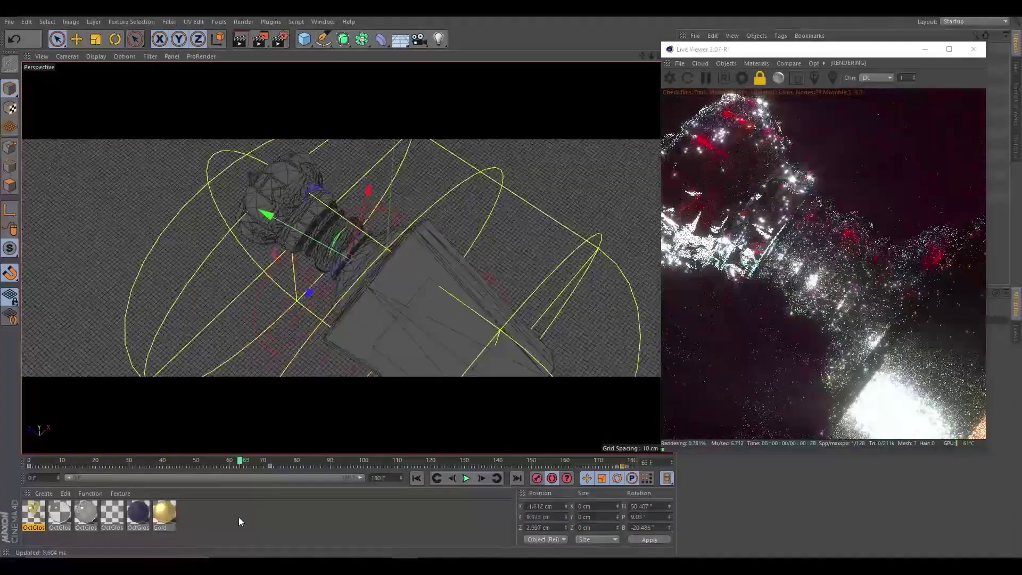
Raise the OctaneCamera's Thinlens aperture to 4.351 cm, about f-stop 0.57
click(802, 49)
click(789, 48)
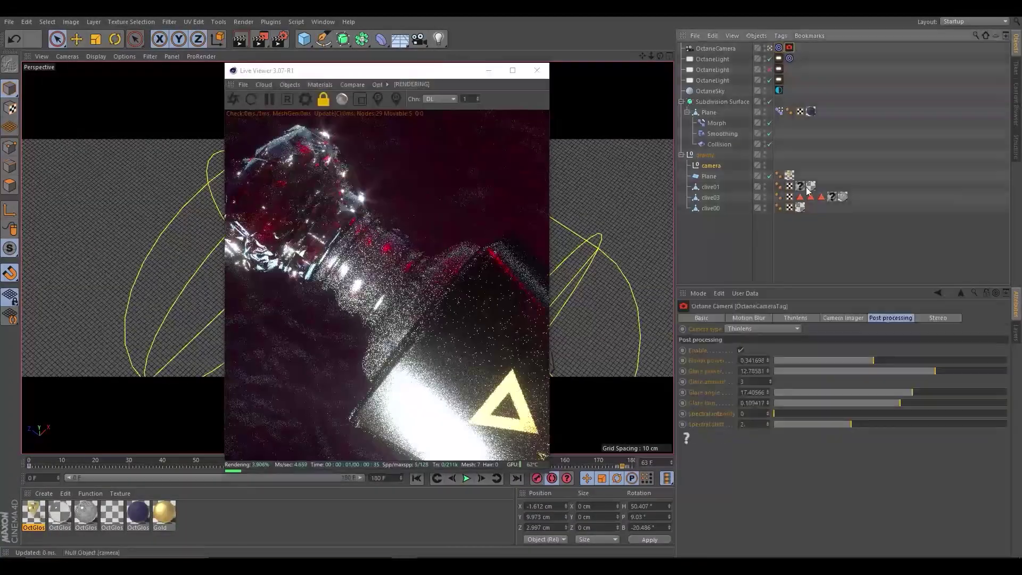
click(715, 48)
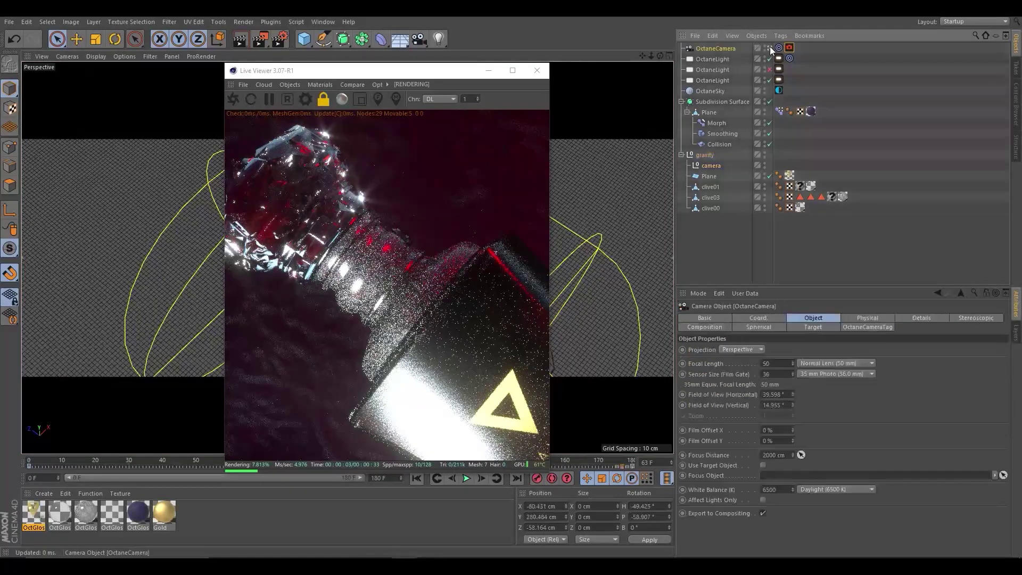
click(790, 47)
click(844, 318)
click(801, 318)
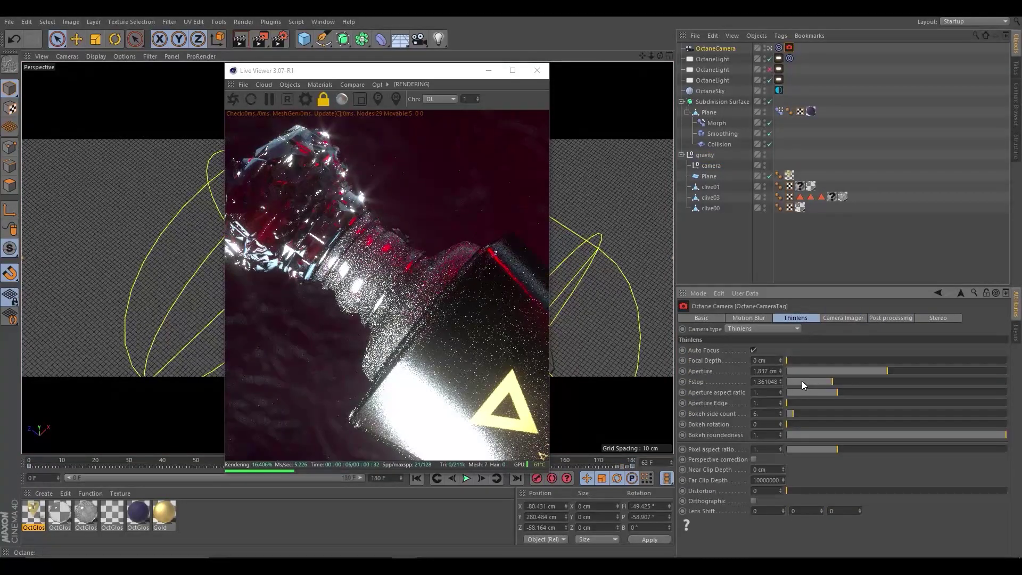
drag(802, 381, 793, 381)
Turn on region rendering over the crystal cap while checking frames 89 and 67
drag(399, 70, 765, 60)
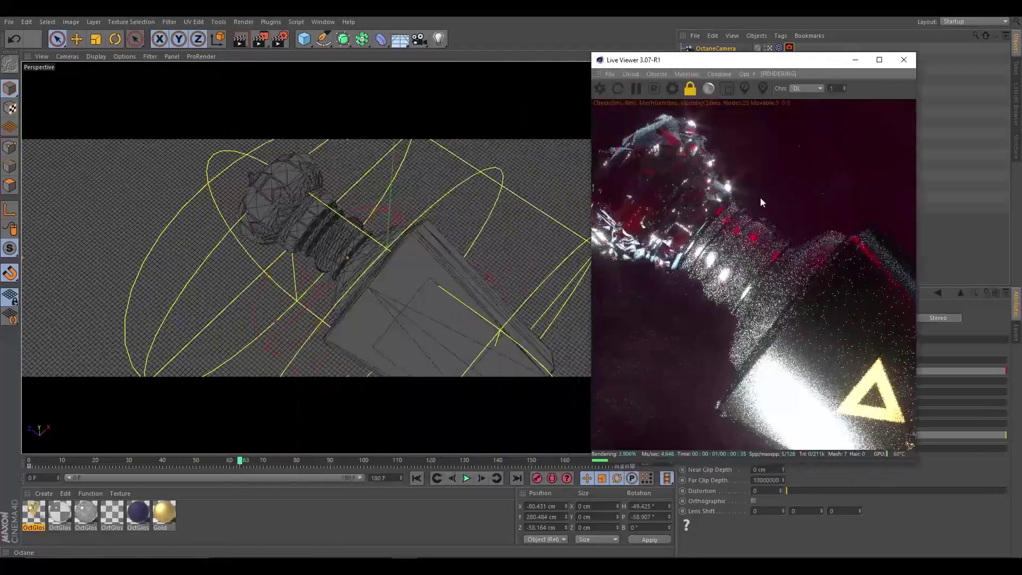
mouse_move(243, 462)
mouse_down()
mouse_move(564, 462)
mouse_move(29, 462)
mouse_up()
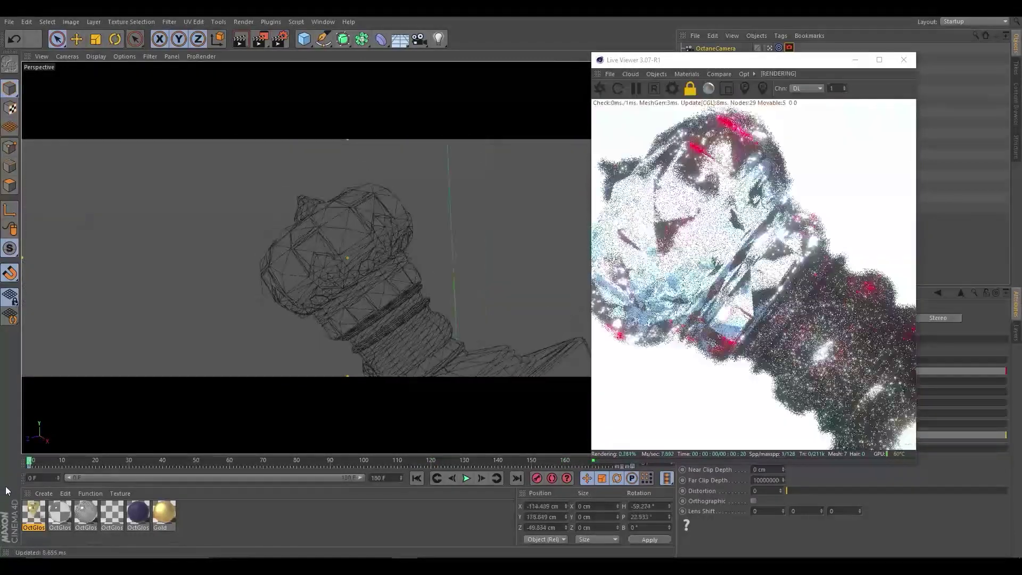
click(726, 88)
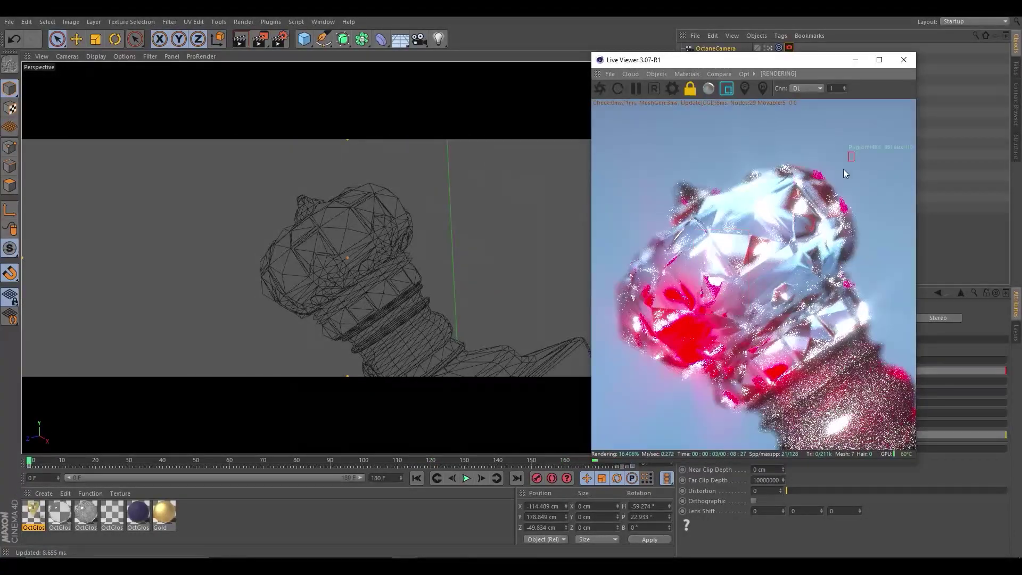
drag(781, 163, 658, 323)
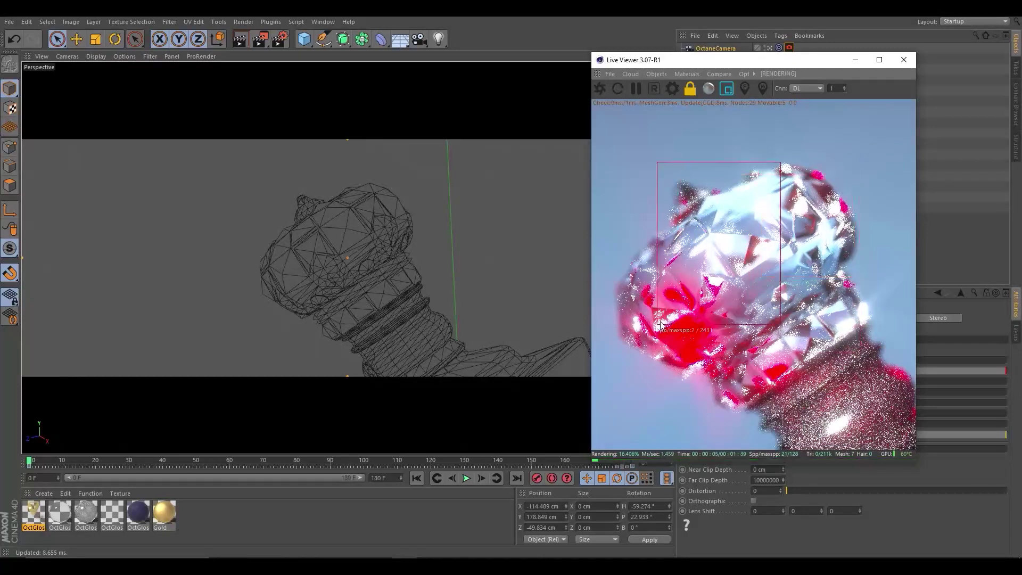
drag(751, 68, 455, 82)
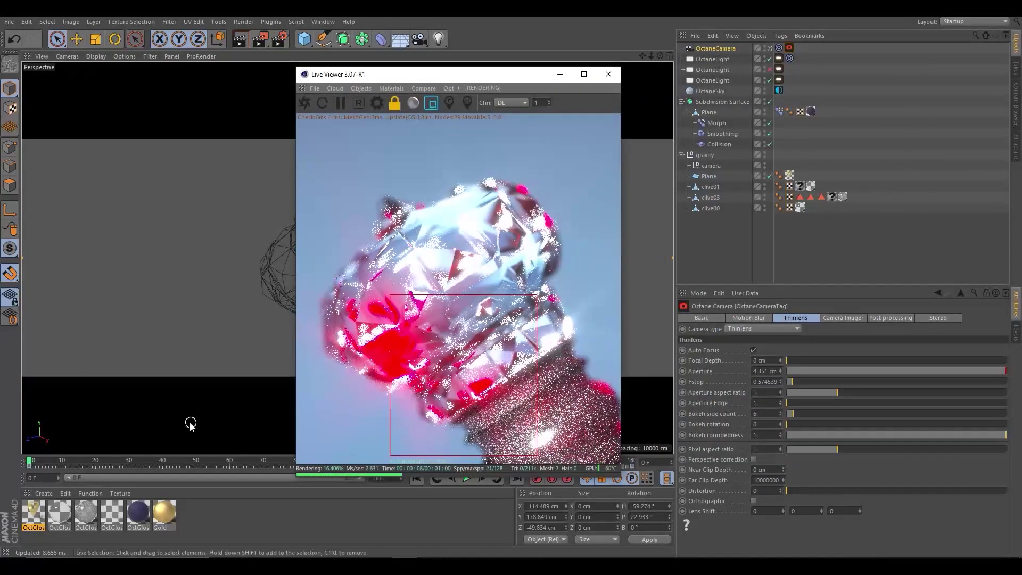
key(F8)
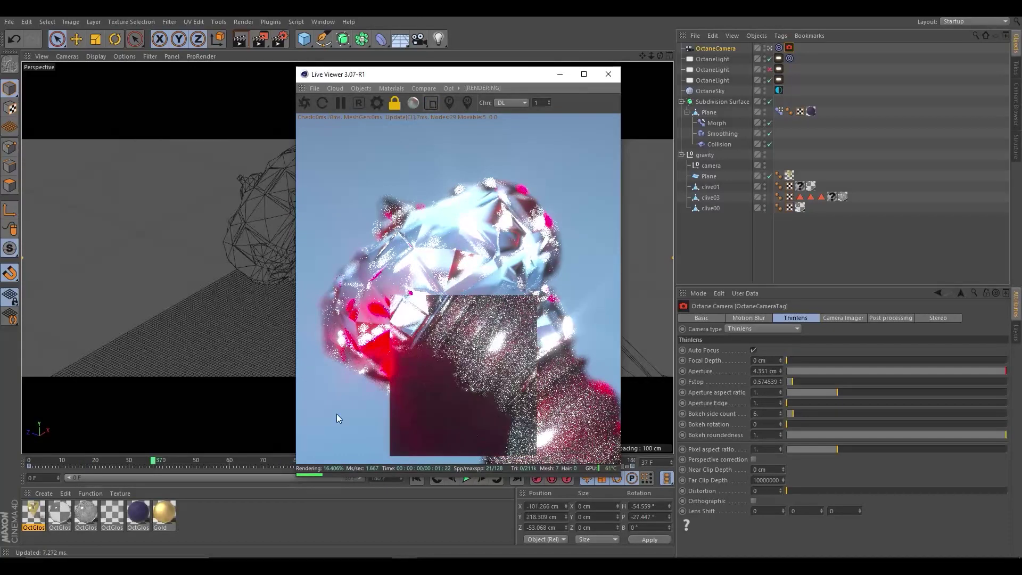
drag(154, 461, 291, 464)
Toggle region render and redraw the render region around the bottle neck
click(431, 103)
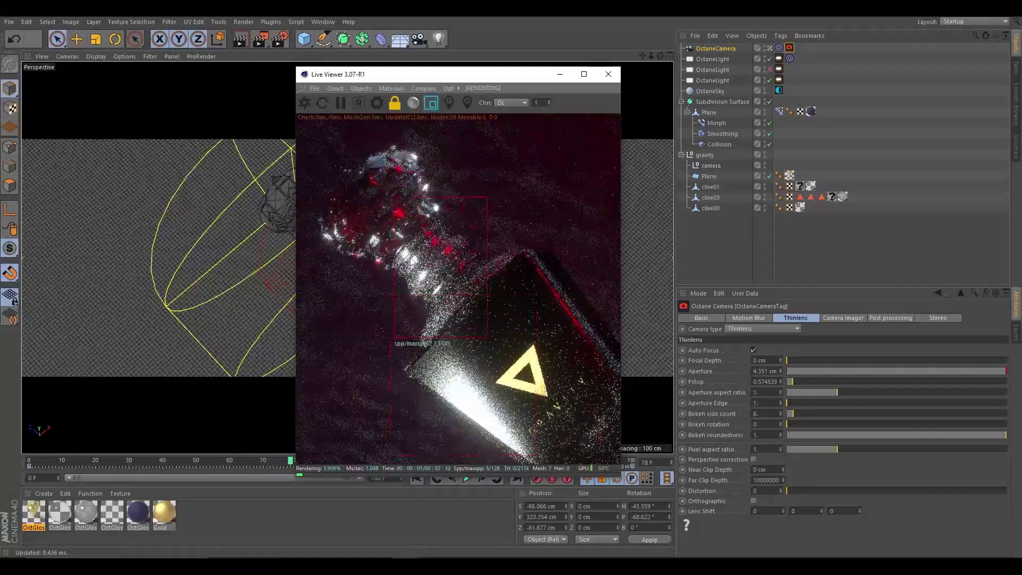
click(395, 103)
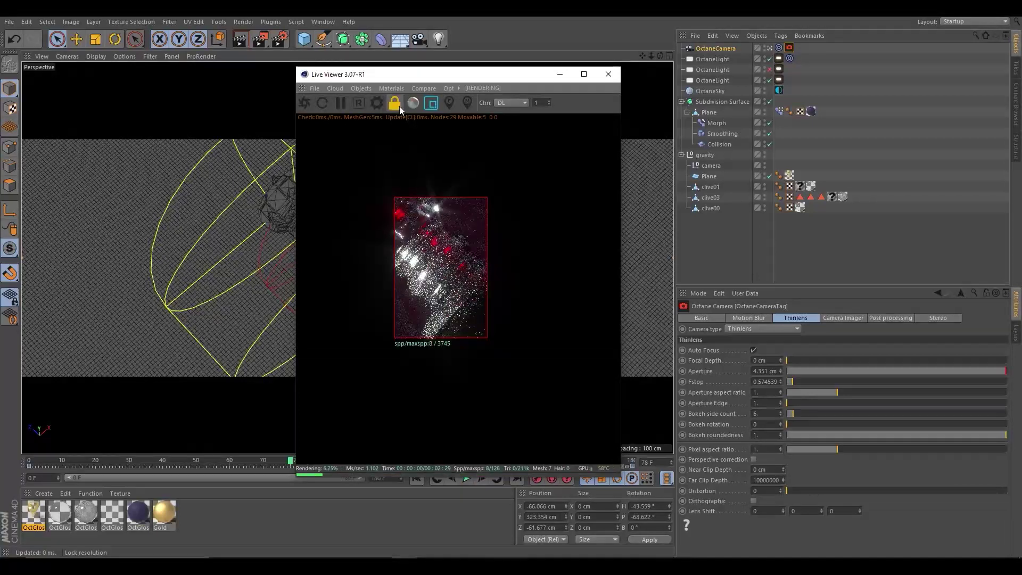
click(395, 104)
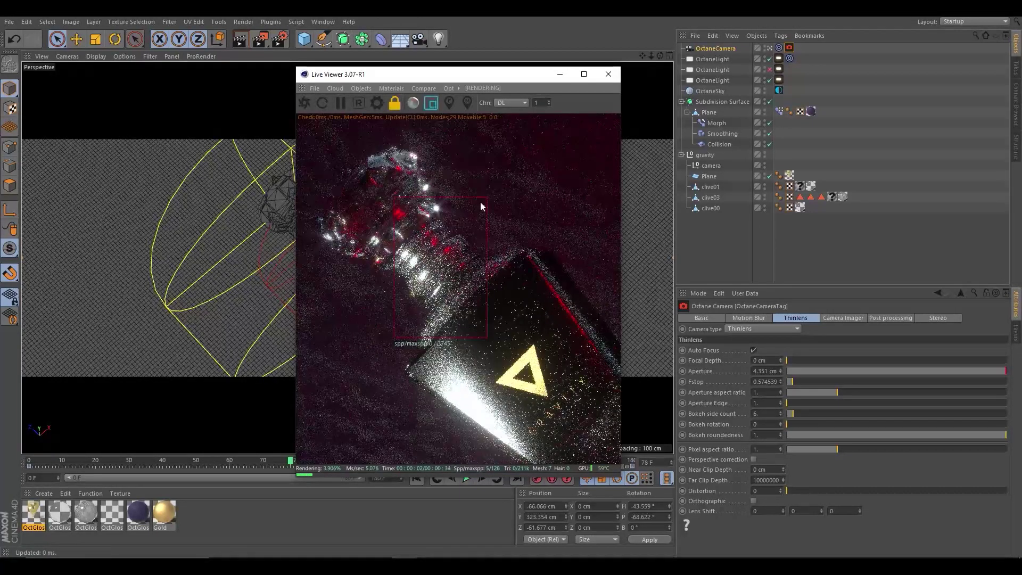
drag(477, 197, 411, 309)
drag(529, 224, 479, 376)
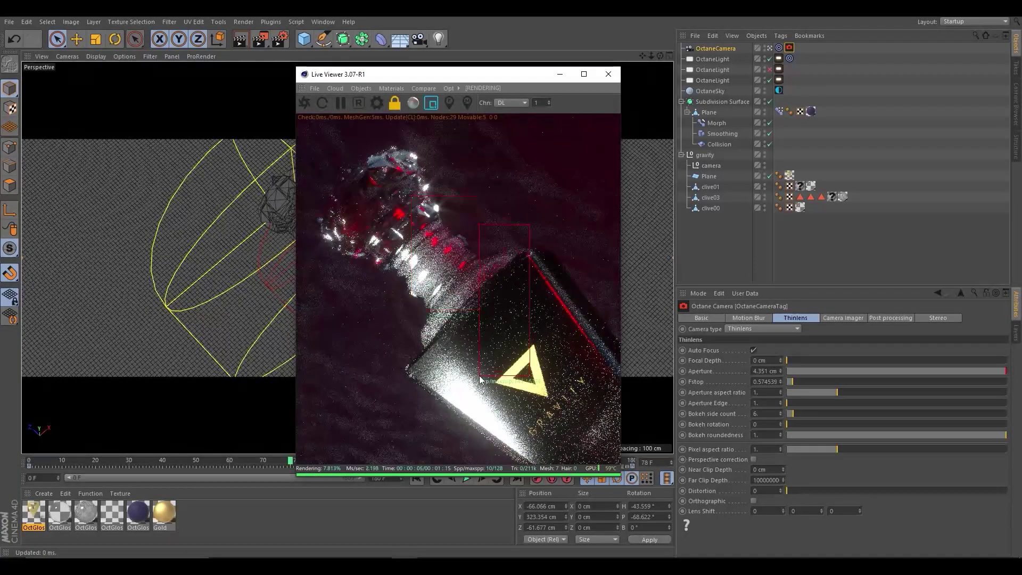
drag(473, 196, 392, 331)
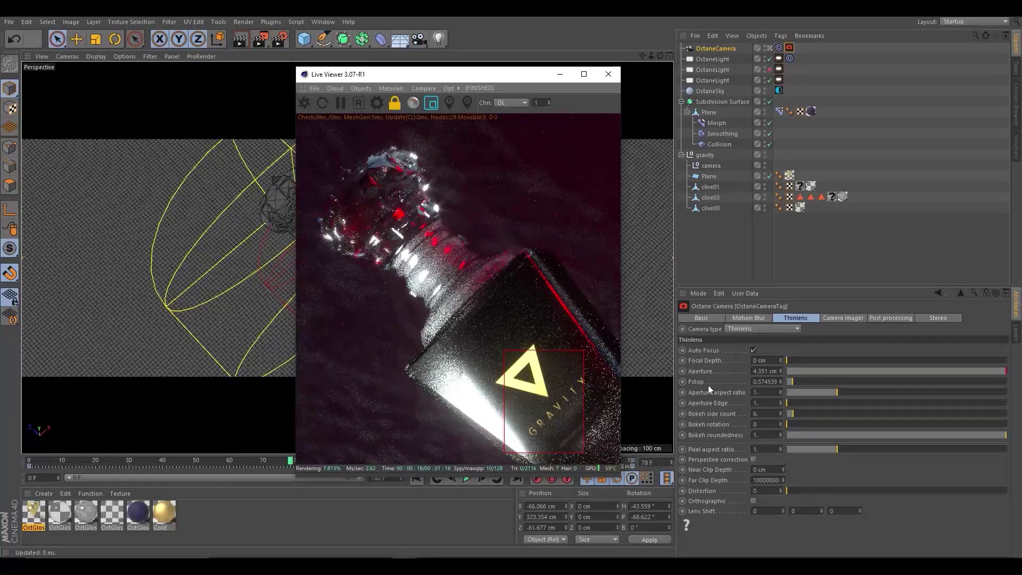
Set Fstop to 1.4, then lower it to about 0.74 (3.373 cm aperture)
double_click(768, 381)
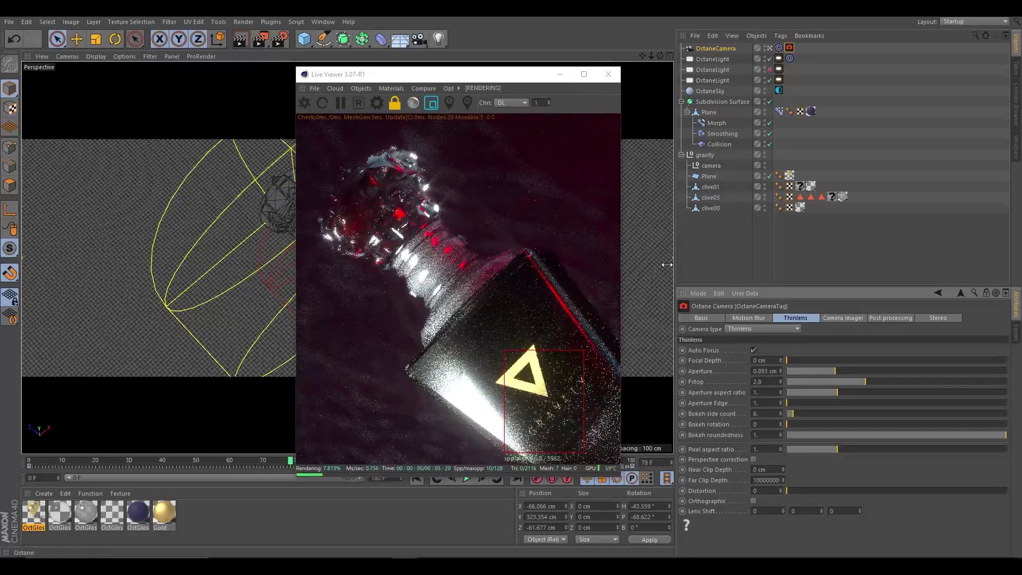
click(431, 103)
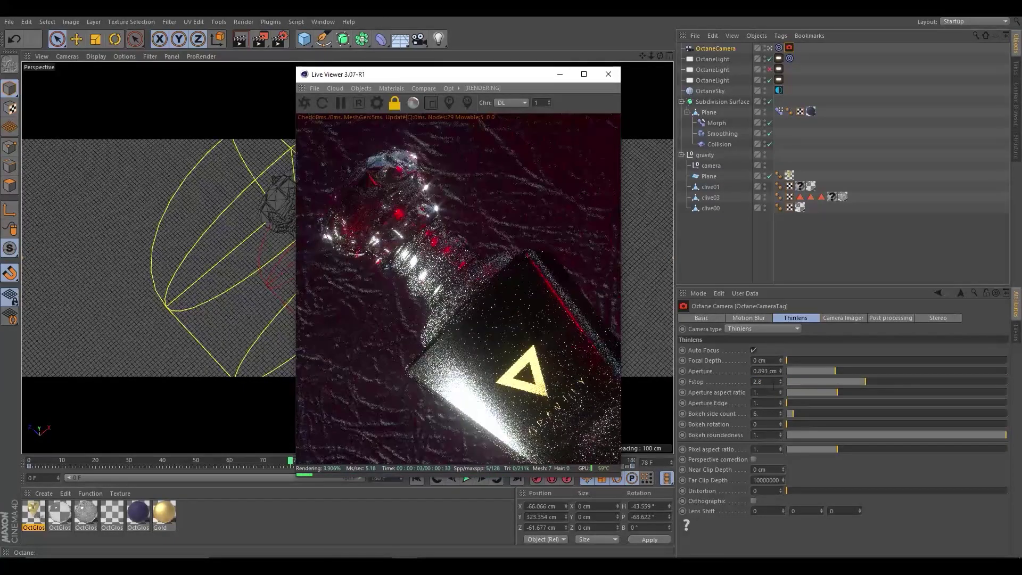
click(718, 381)
text(1.4)
key(Return)
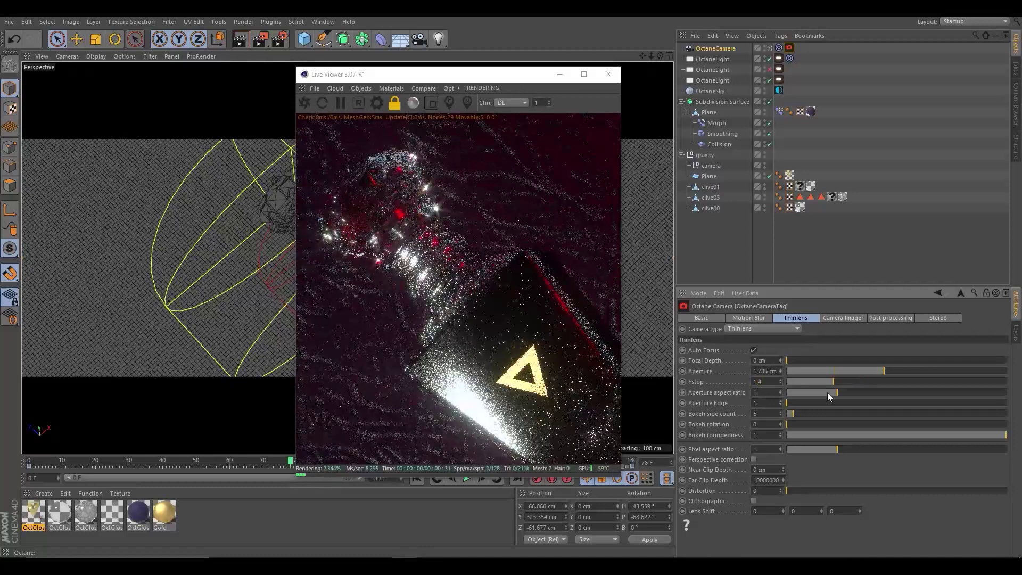
drag(826, 382, 805, 381)
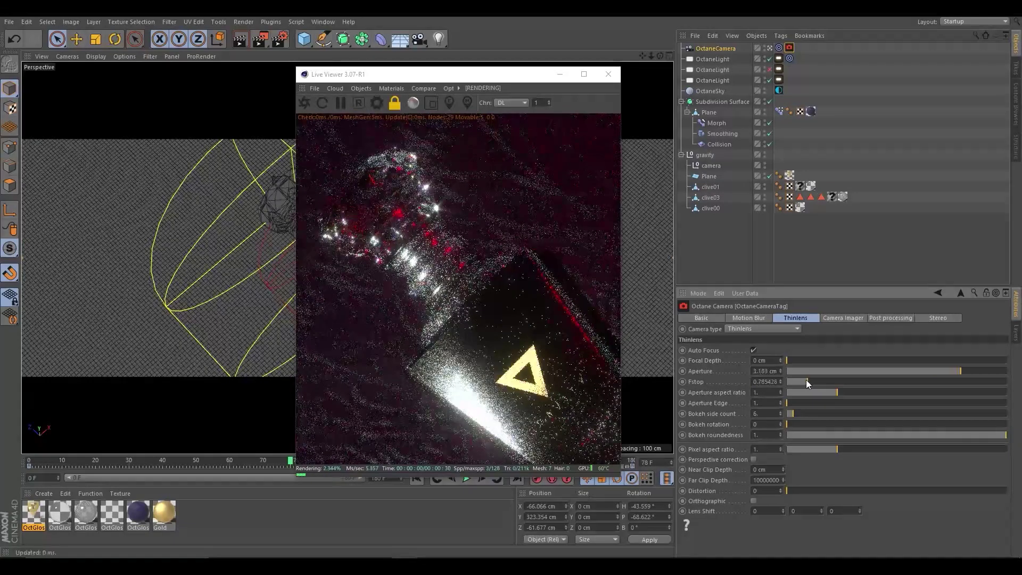
drag(290, 460, 183, 460)
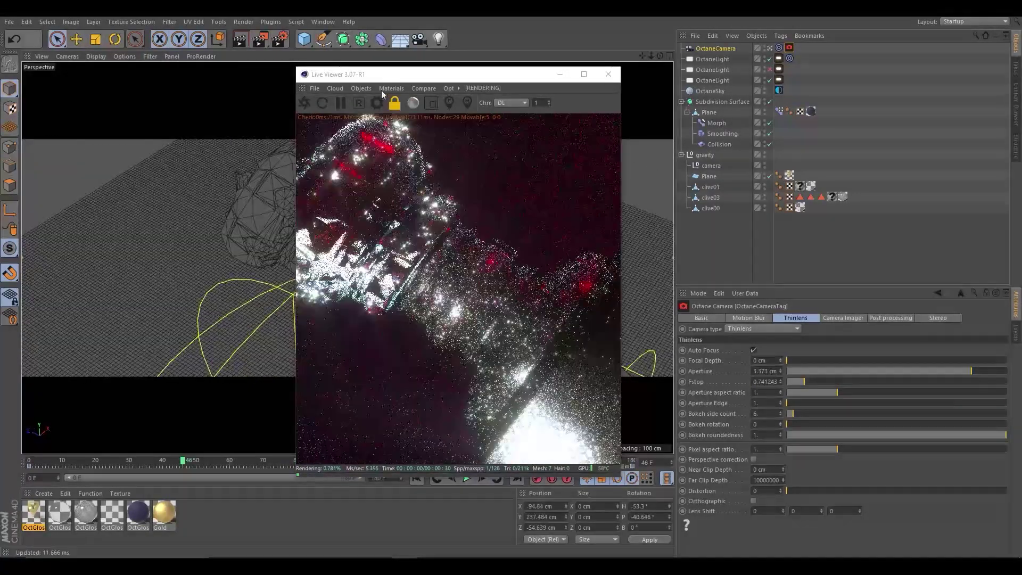
Unlock the Live Viewer resolution and resize it to a letterboxed widescreen frame
drag(425, 74, 422, 20)
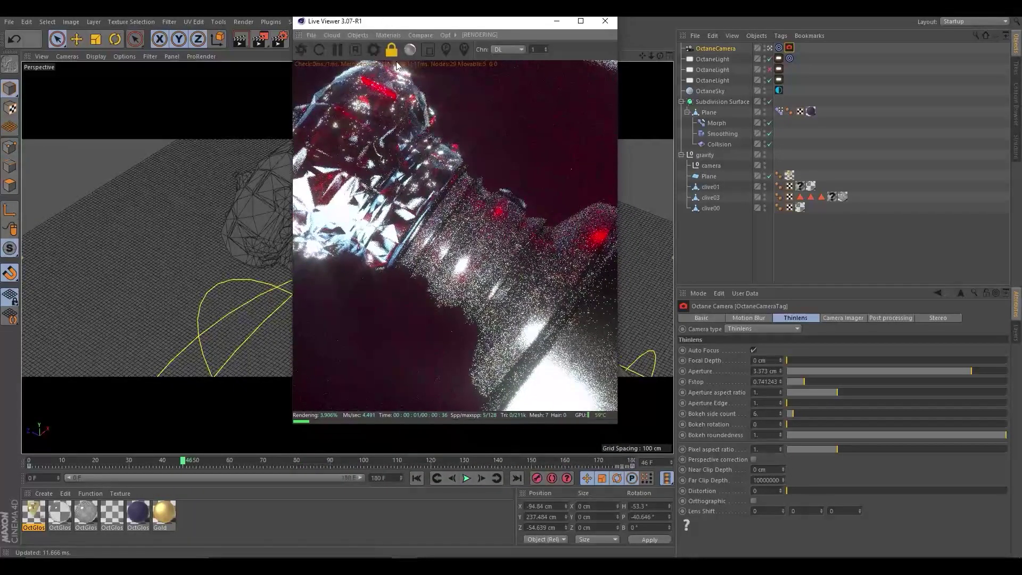
click(391, 49)
drag(362, 426, 388, 196)
click(391, 50)
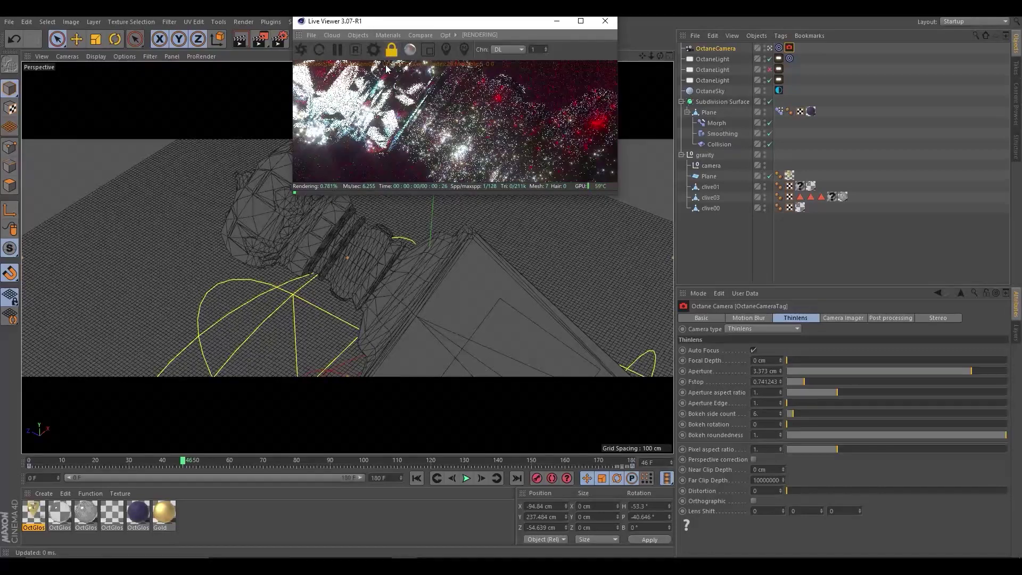
click(391, 49)
Preview frame 67 full screen, turn region render off, then move to frame 96
mouse_move(226, 462)
mouse_down()
mouse_move(602, 462)
mouse_move(152, 475)
mouse_up()
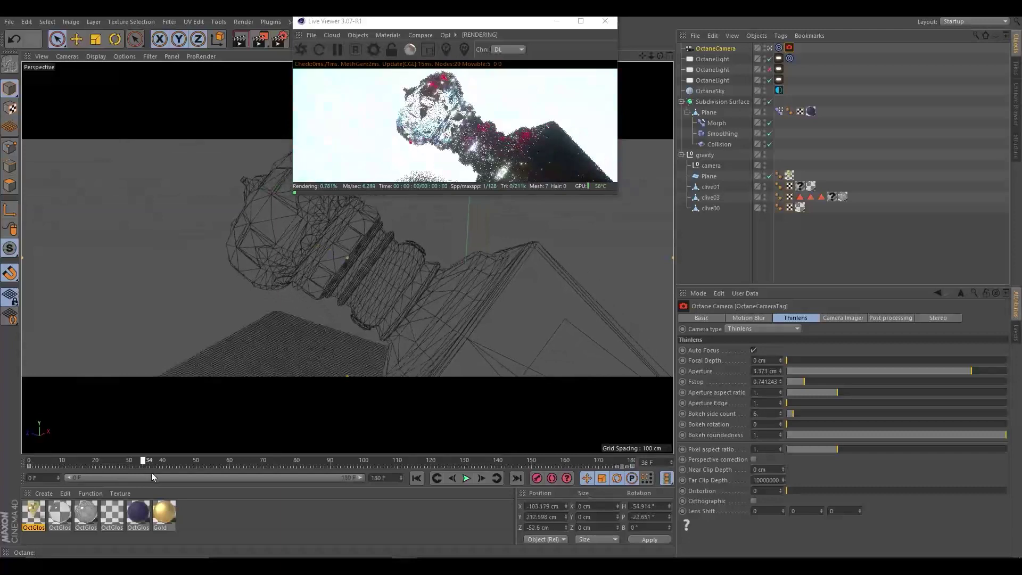
drag(152, 472, 255, 476)
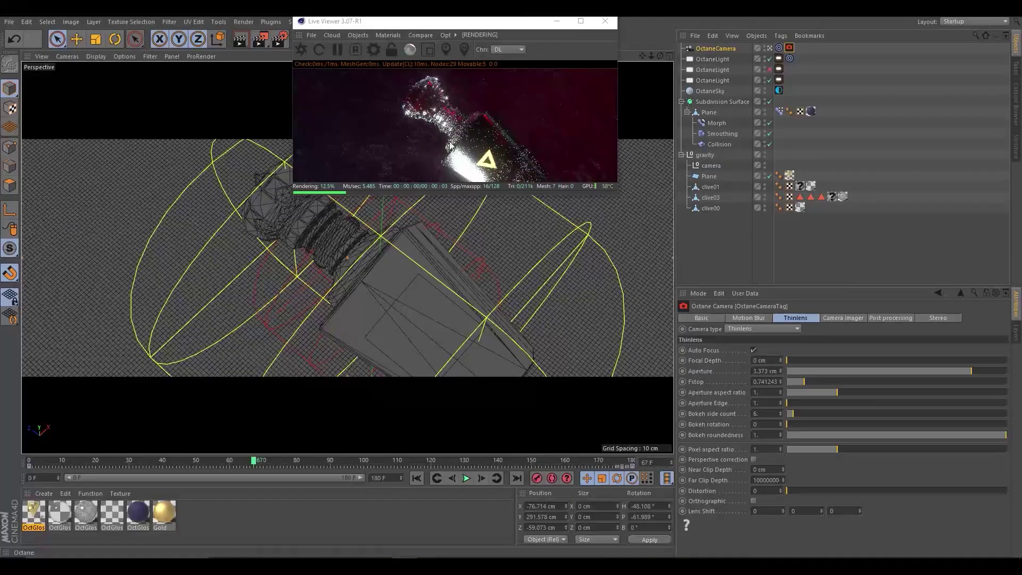
double_click(498, 22)
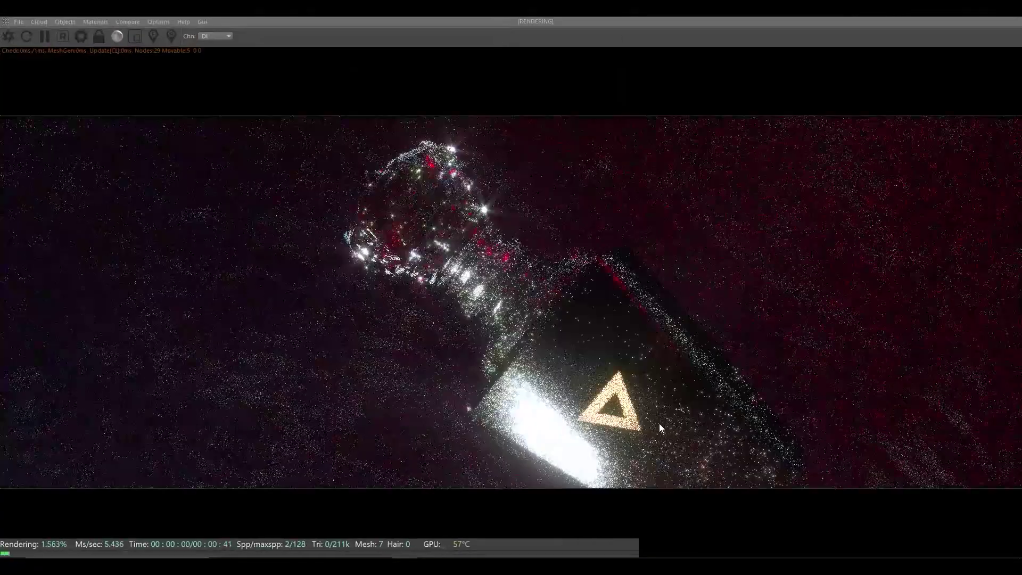
click(135, 35)
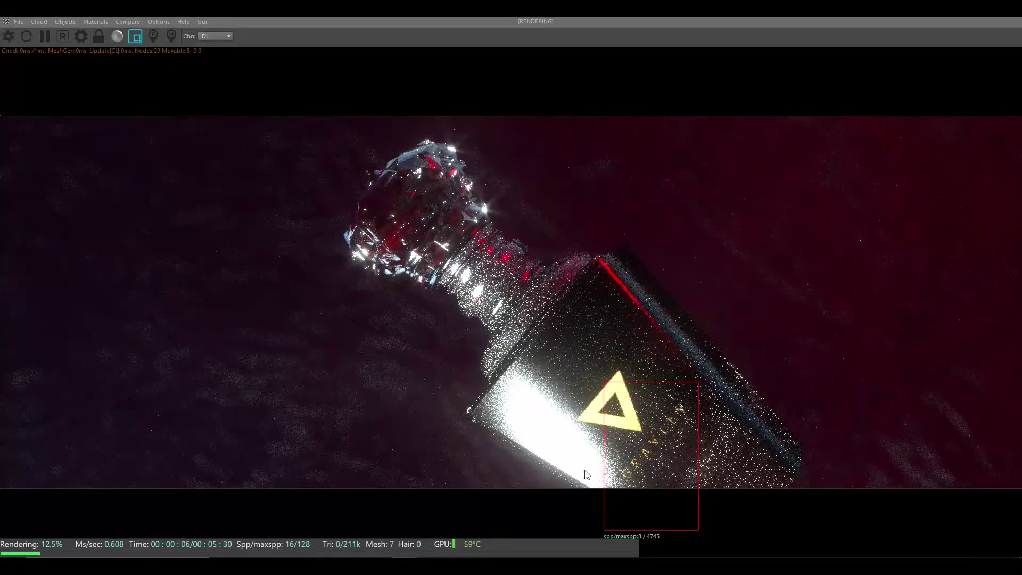
click(135, 36)
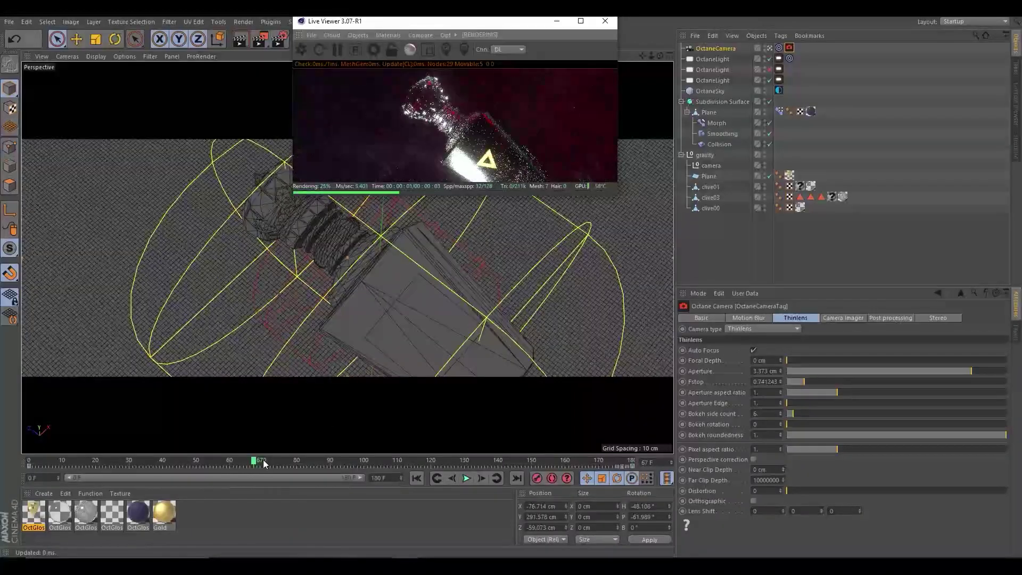
drag(264, 463, 350, 463)
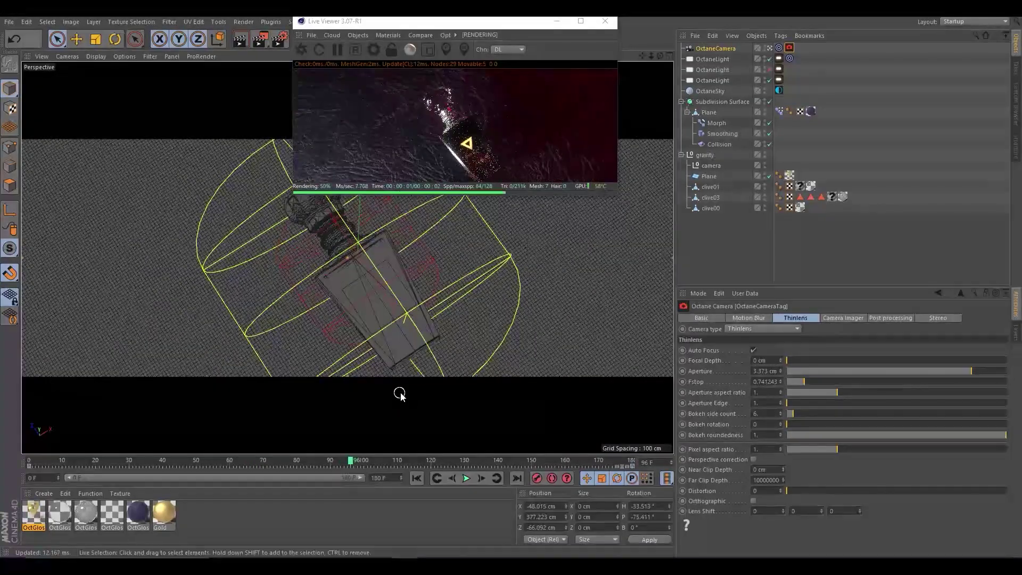
Try the 15 mm, 50 mm and telephoto focal length presets on the OctaneCamera
click(711, 50)
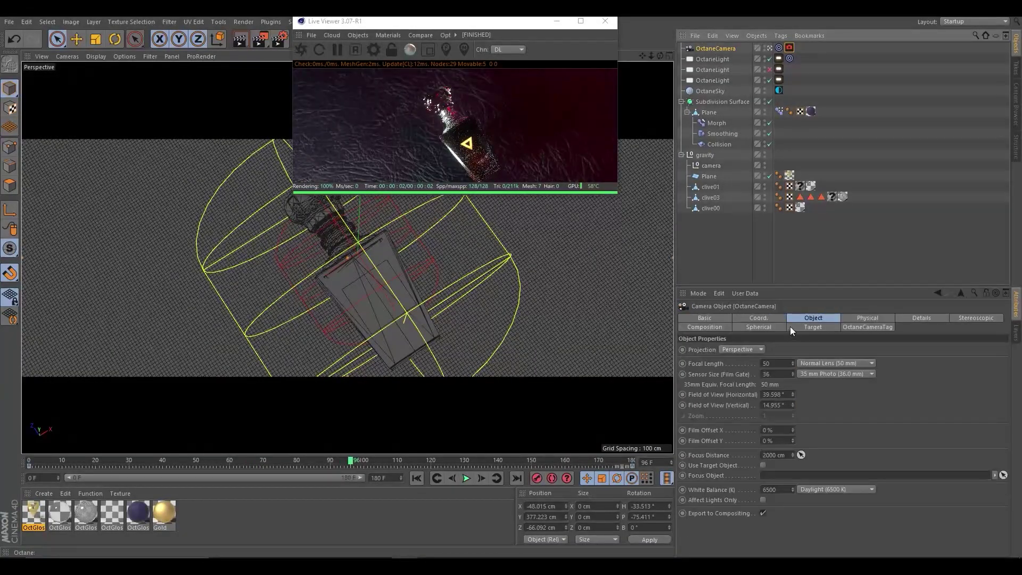
click(836, 363)
click(837, 385)
click(826, 363)
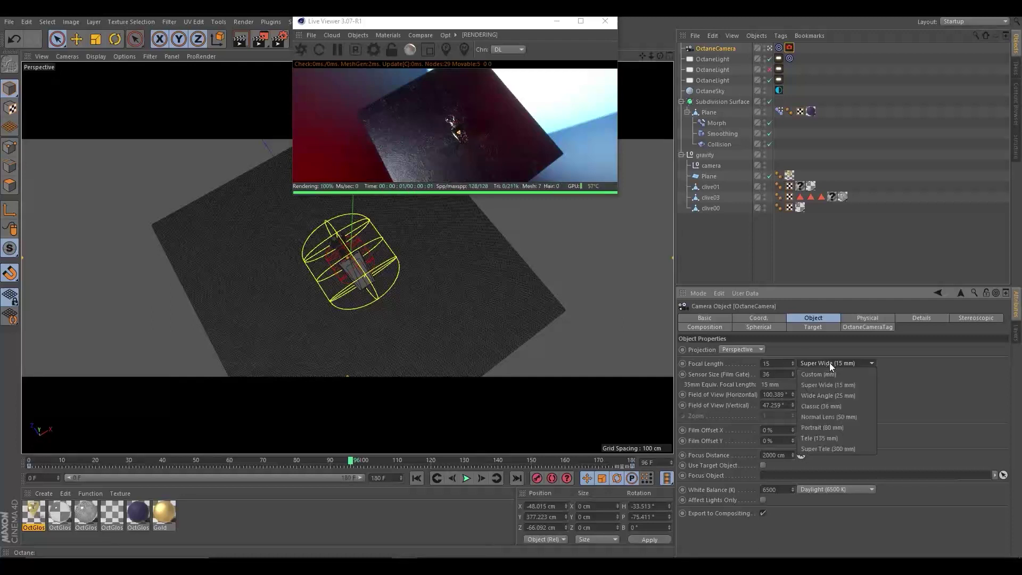
click(853, 420)
click(836, 363)
click(849, 448)
Try the 80 mm portrait preset, return to the 50 mm Normal Lens, and scrub to frame 100
click(836, 363)
click(845, 429)
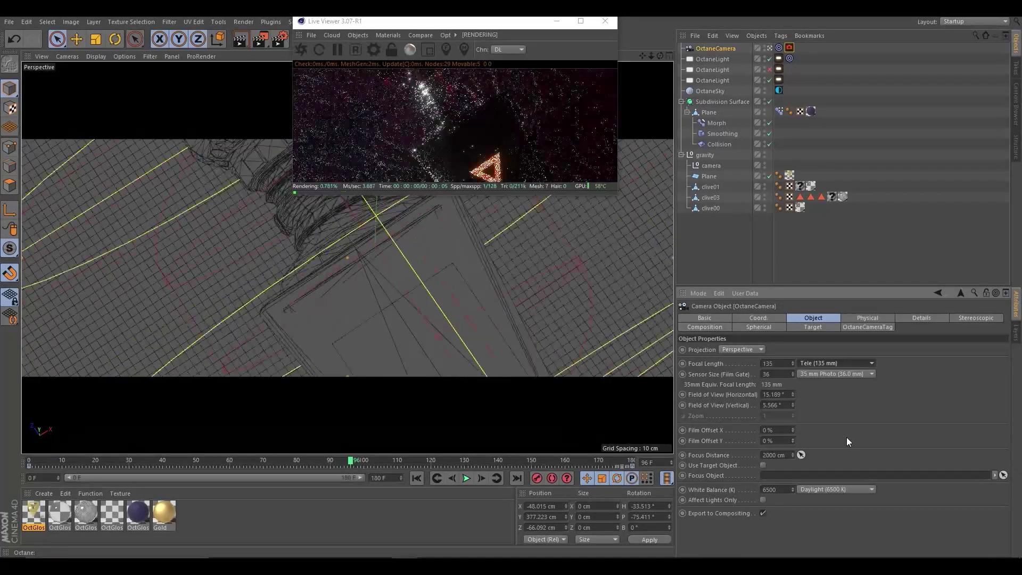
click(841, 363)
click(838, 427)
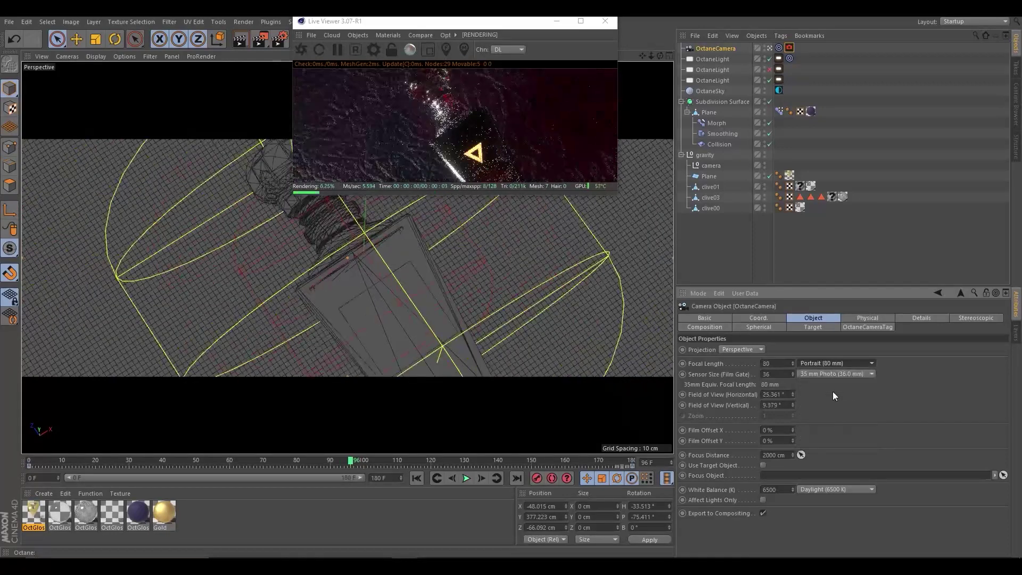
click(846, 417)
drag(469, 465, 516, 461)
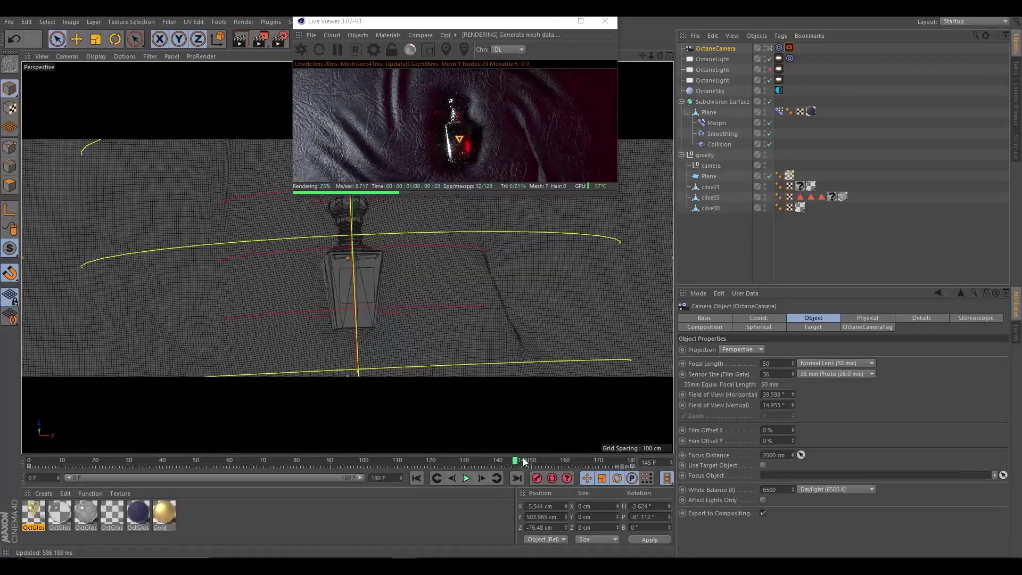
drag(529, 450, 160, 461)
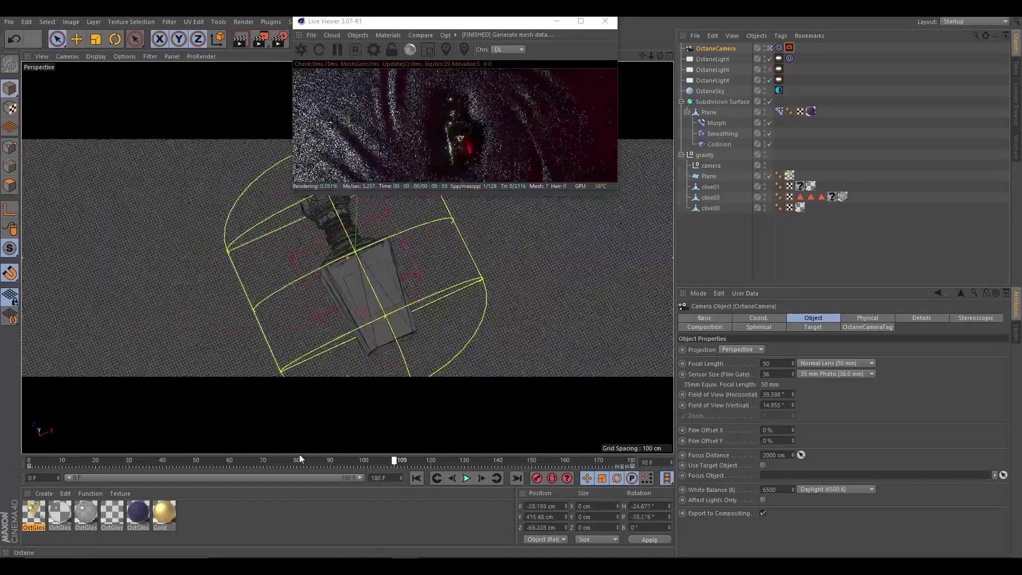
drag(235, 480, 364, 461)
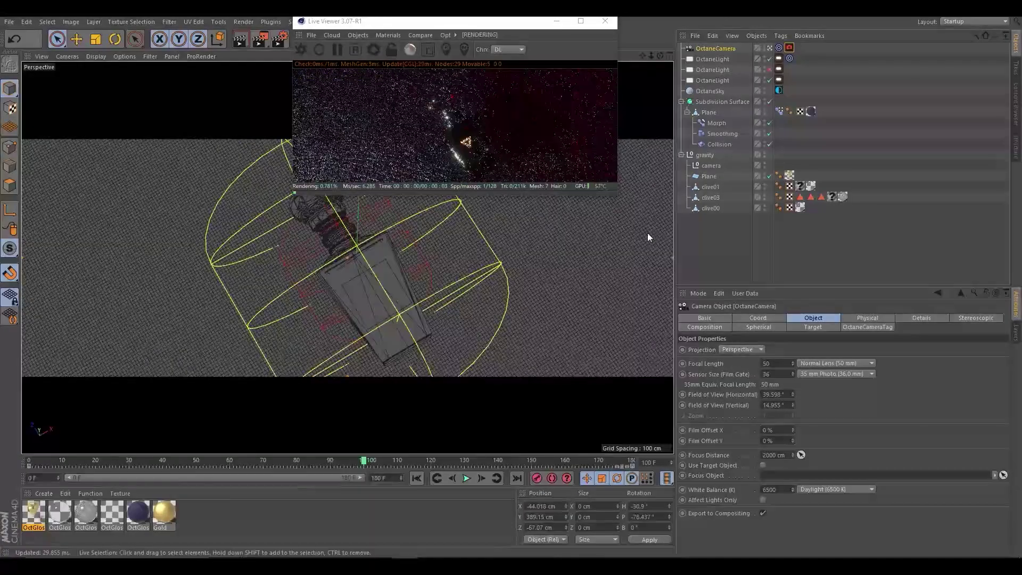
Add a second Octane camera, OctaneCamera.1, clean up its tags and close the Timeline
click(731, 151)
click(728, 47)
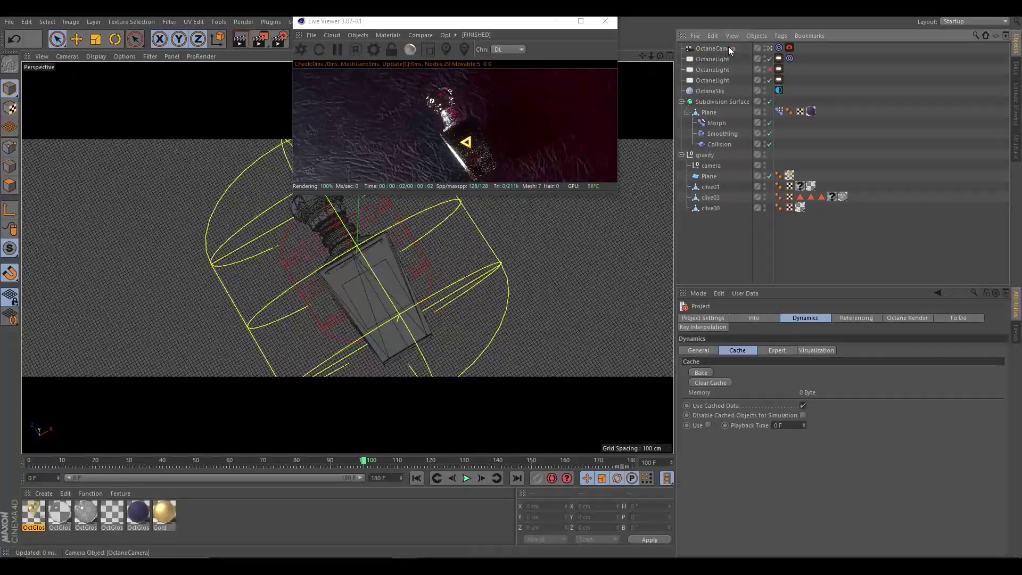
click(778, 47)
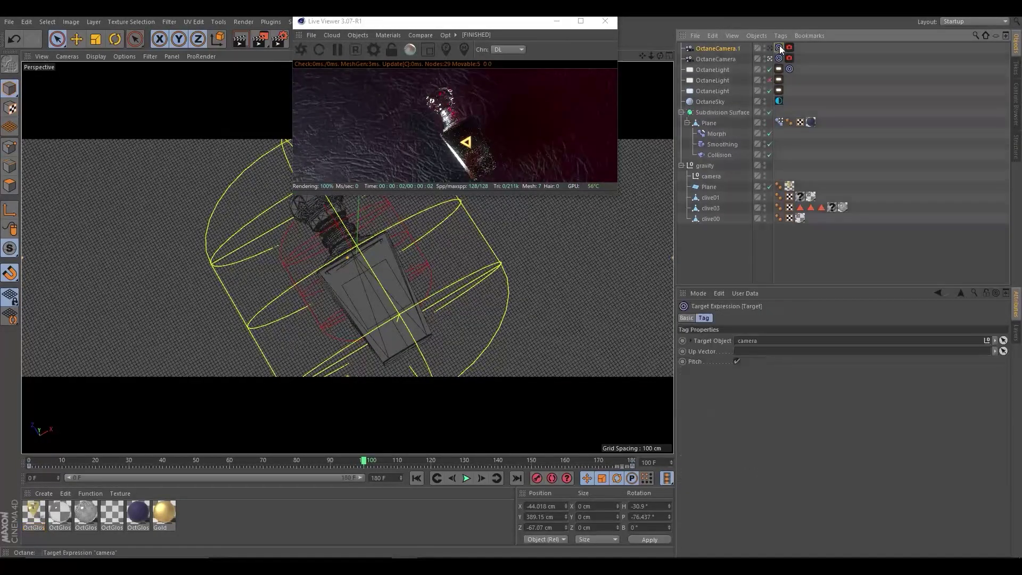
click(732, 48)
right_click(599, 395)
click(605, 407)
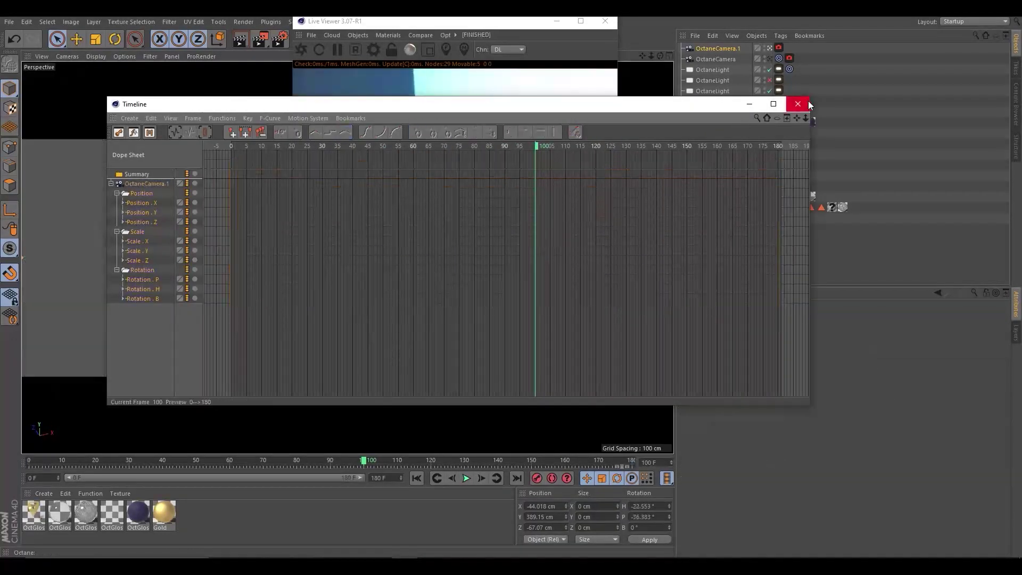
click(797, 104)
Give OctaneCamera.1 the Super Wide 15 mm lens from a top-down view
alt+drag(485, 312, 495, 250)
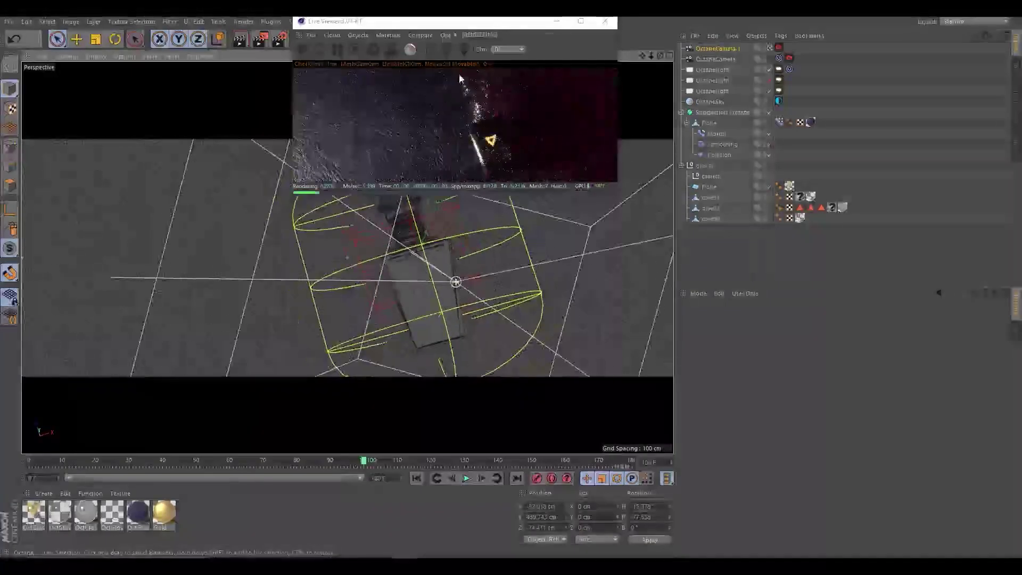
click(836, 363)
click(830, 394)
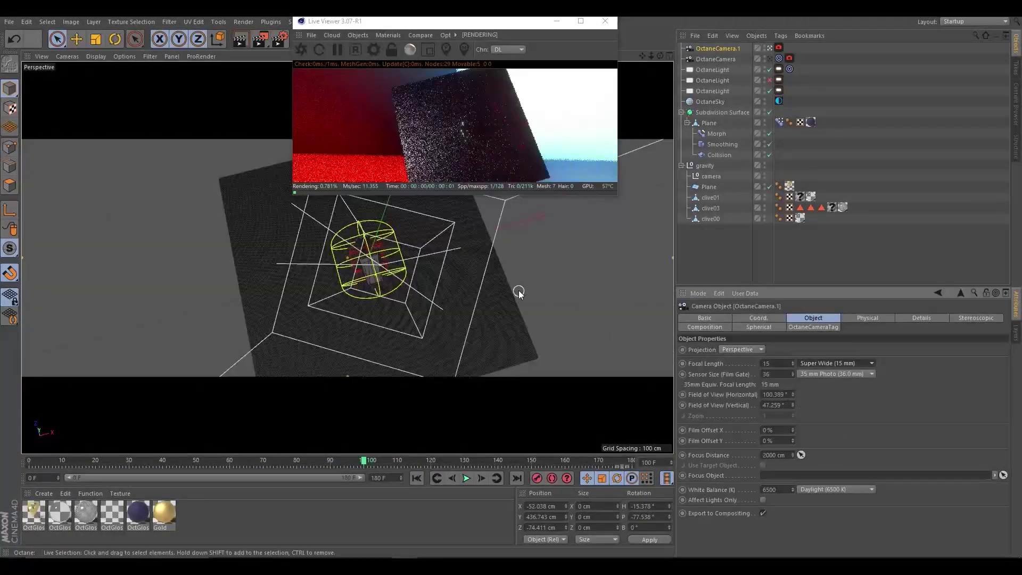
scroll(542, 302, up, 3)
scroll(370, 269, up, 3)
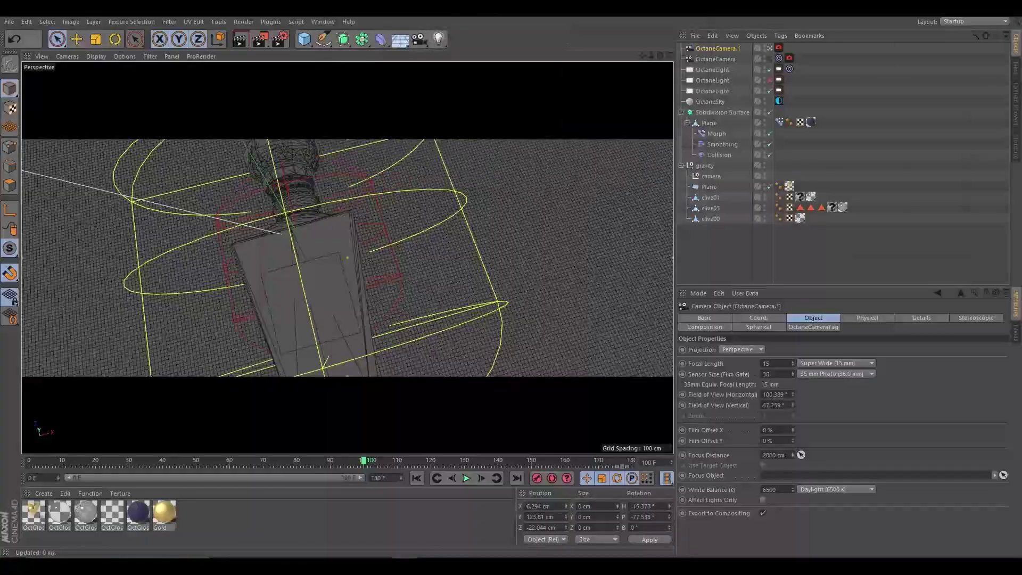
Raise OctaneCamera.1's Fstop to about 474 so depth of field is effectively off
drag(418, 461, 530, 461)
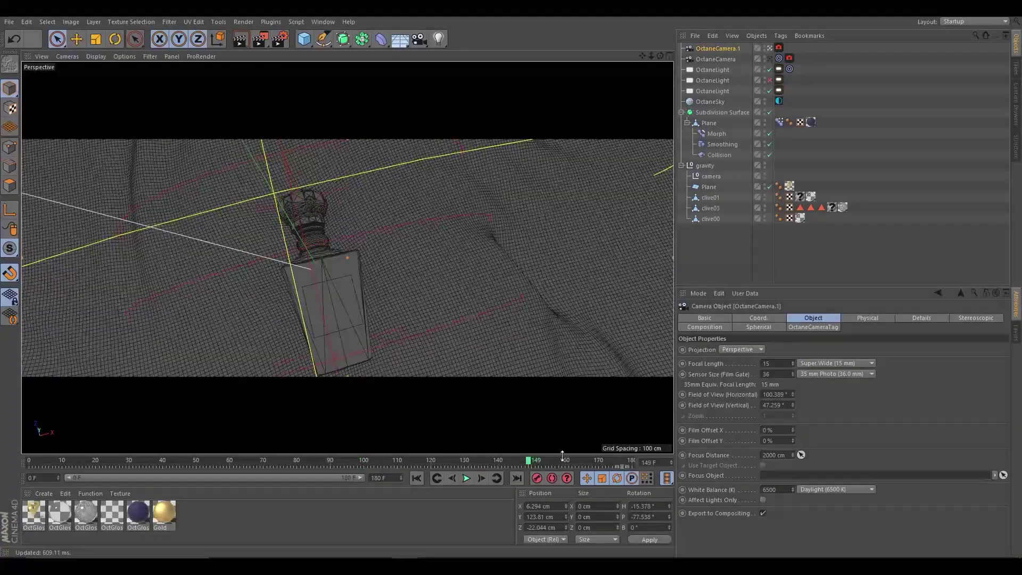
click(778, 48)
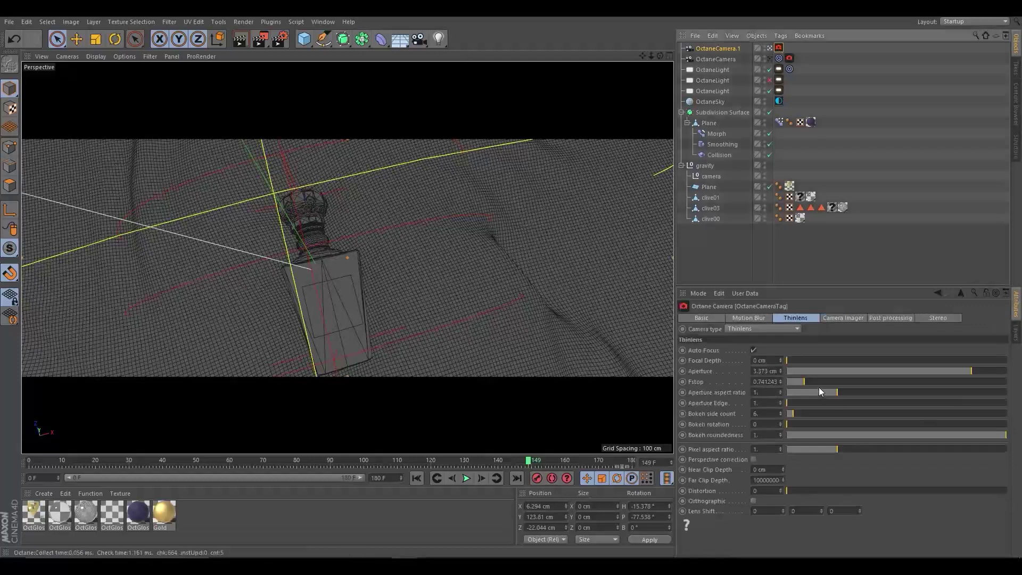
drag(820, 382, 1008, 382)
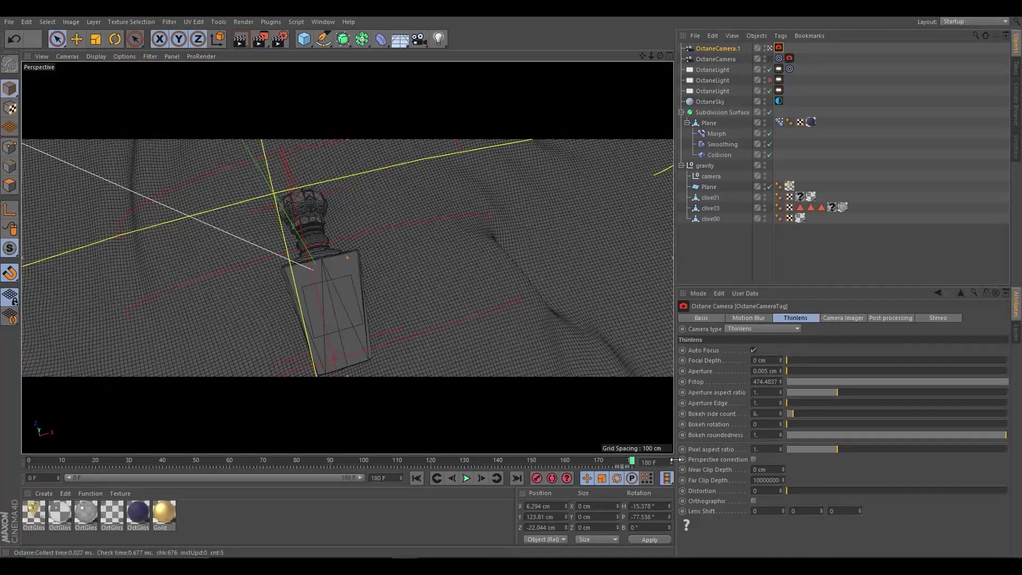
drag(638, 461, 364, 463)
click(717, 48)
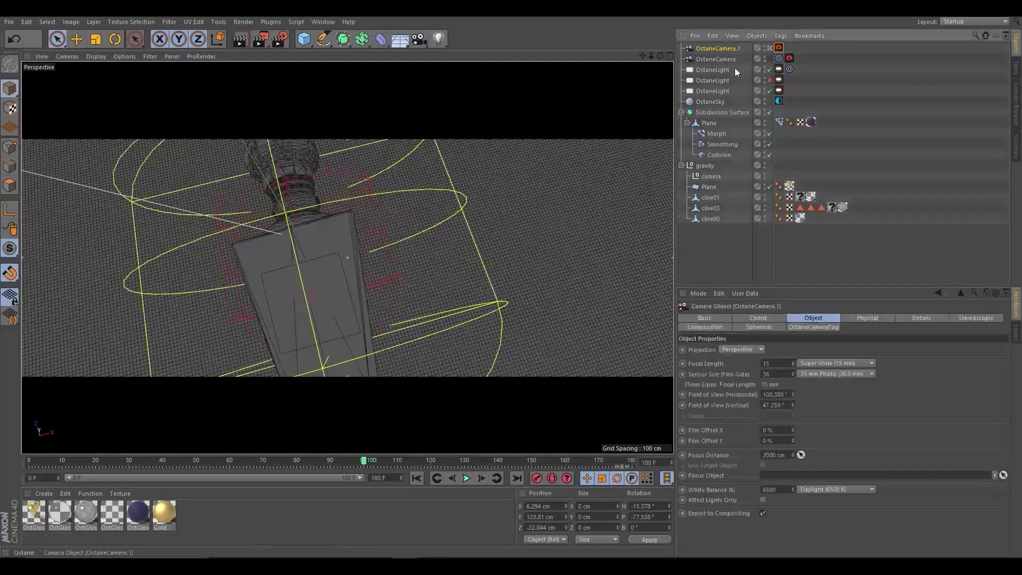
Try an 8.8 mm focal length, then set Super Wide 15 mm again at frame 142
click(835, 363)
click(822, 386)
drag(793, 368, 793, 394)
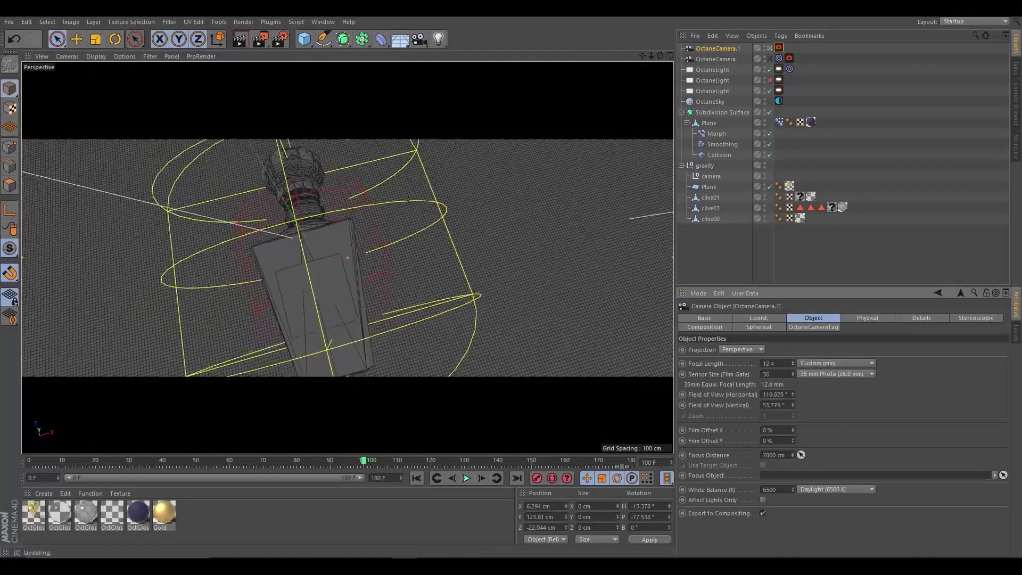
scroll(314, 280, up, 5)
scroll(314, 281, down, 3)
drag(372, 462, 509, 462)
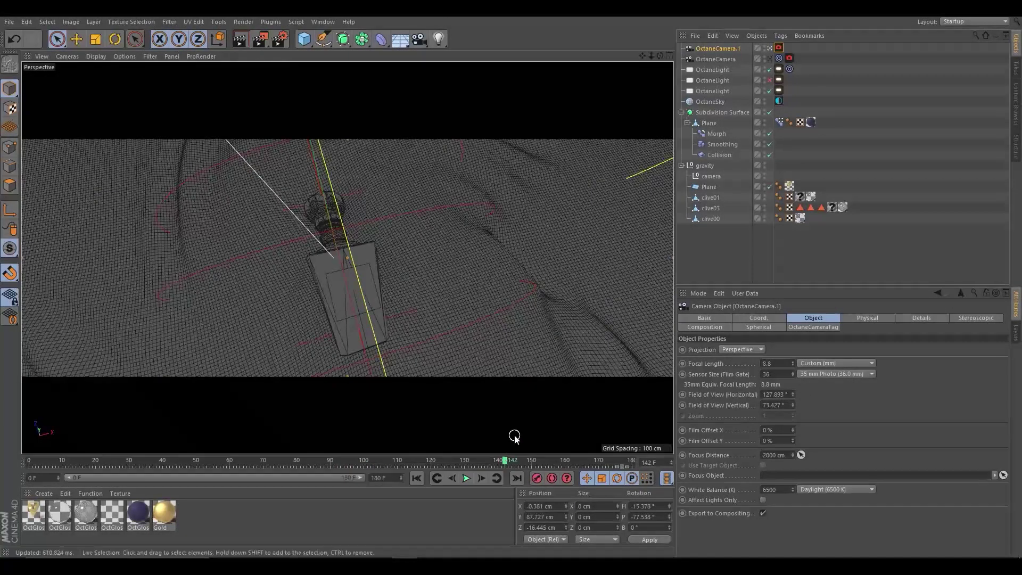
click(818, 364)
click(822, 385)
Frame OctaneCamera.1 close on the bottle neck with the 50 mm Normal Lens, checking frames 107–137
mouse_move(326, 265)
alt+mouse_down()
mouse_move(364, 219)
mouse_move(271, 301)
mouse_move(240, 288)
alt+mouse_up()
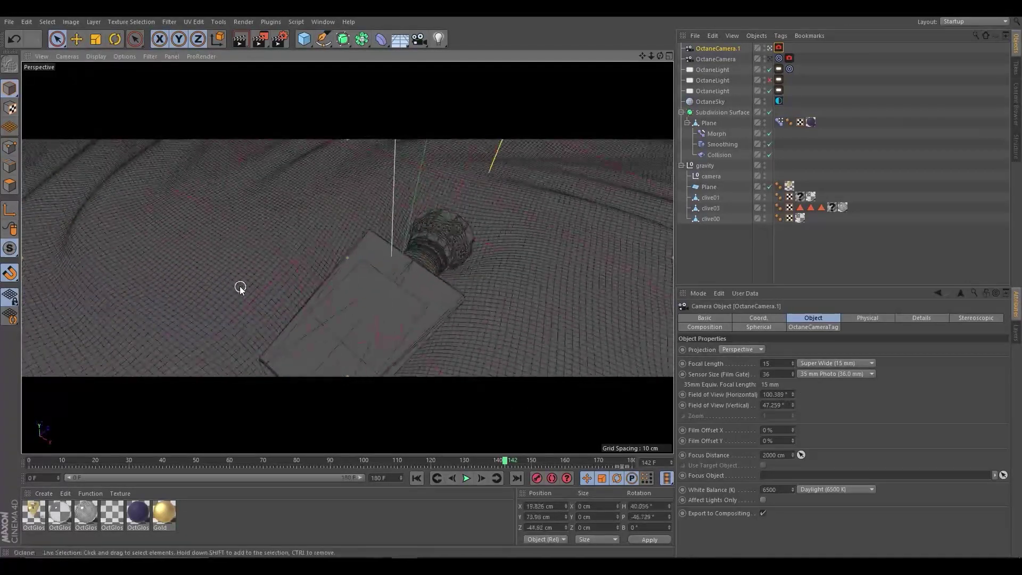
alt+drag(390, 270, 400, 298)
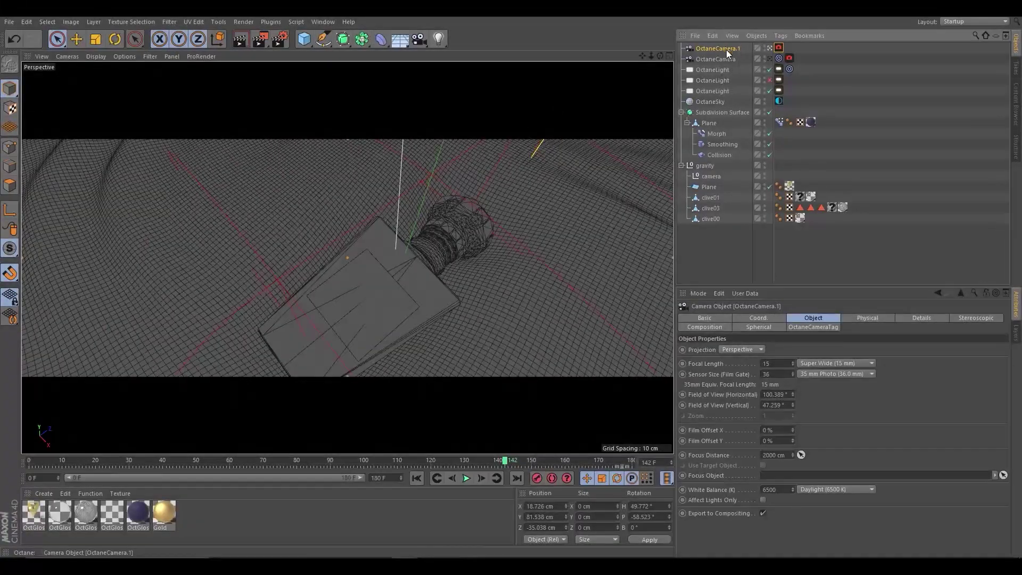
click(834, 363)
click(850, 418)
mouse_move(479, 261)
alt+middle_down()
mouse_move(359, 296)
mouse_move(436, 252)
alt+middle_up()
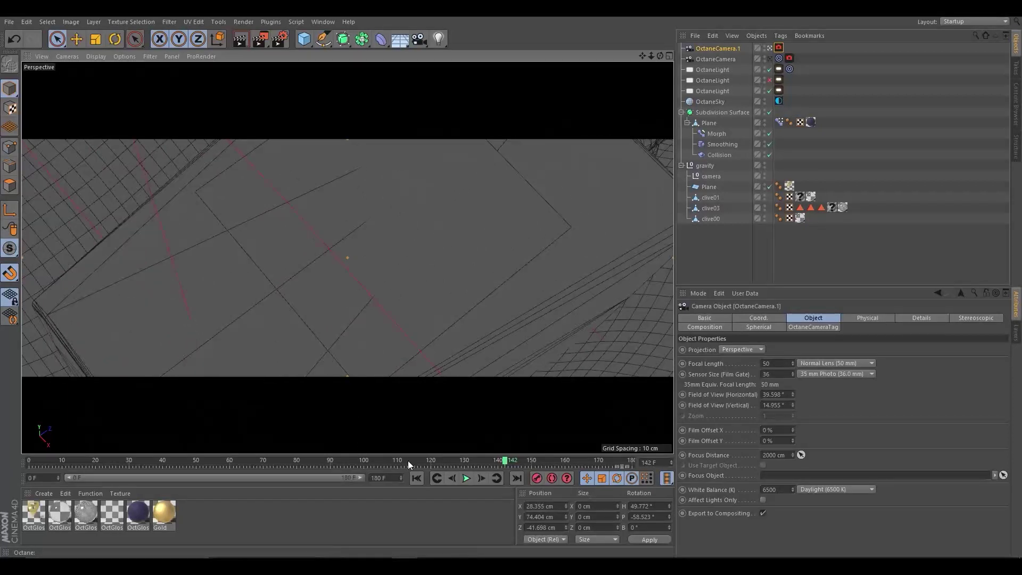
drag(408, 461, 388, 415)
mouse_move(388, 415)
alt+middle_down()
mouse_move(392, 231)
mouse_move(372, 433)
alt+middle_up()
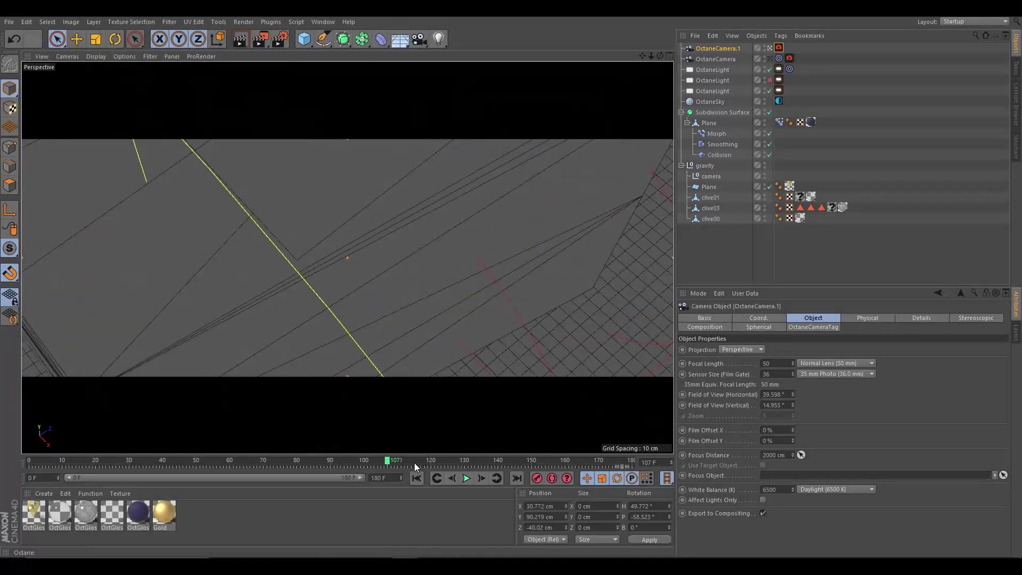
drag(415, 466, 488, 462)
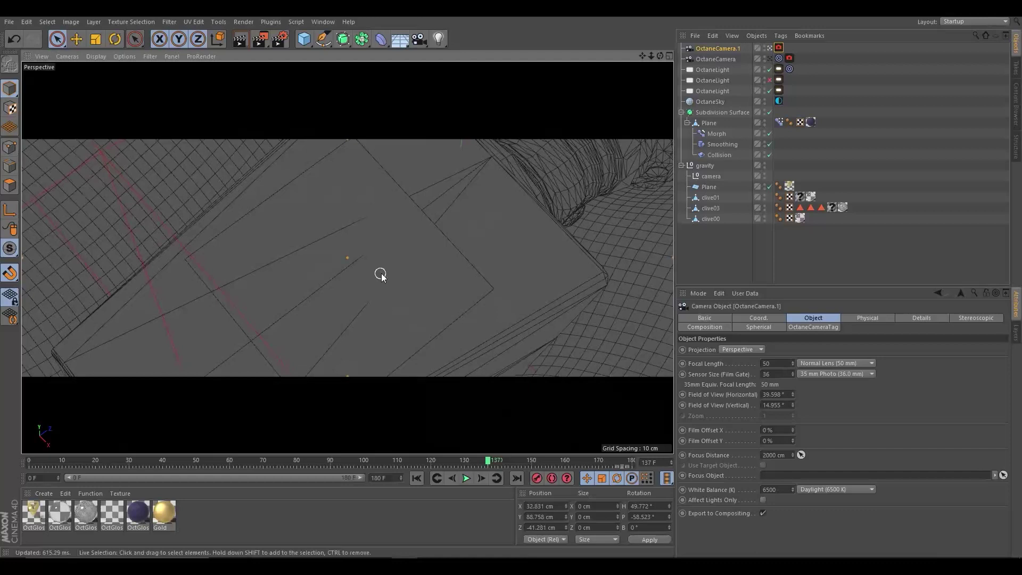
mouse_move(422, 274)
alt+mouse_down()
mouse_move(408, 240)
mouse_move(312, 292)
mouse_move(380, 270)
mouse_move(277, 228)
mouse_move(342, 226)
mouse_move(318, 298)
mouse_move(283, 311)
alt+mouse_up()
Centre and maximise the Live Viewer and try rendering a small region
scroll(283, 314, down, 2)
click(770, 58)
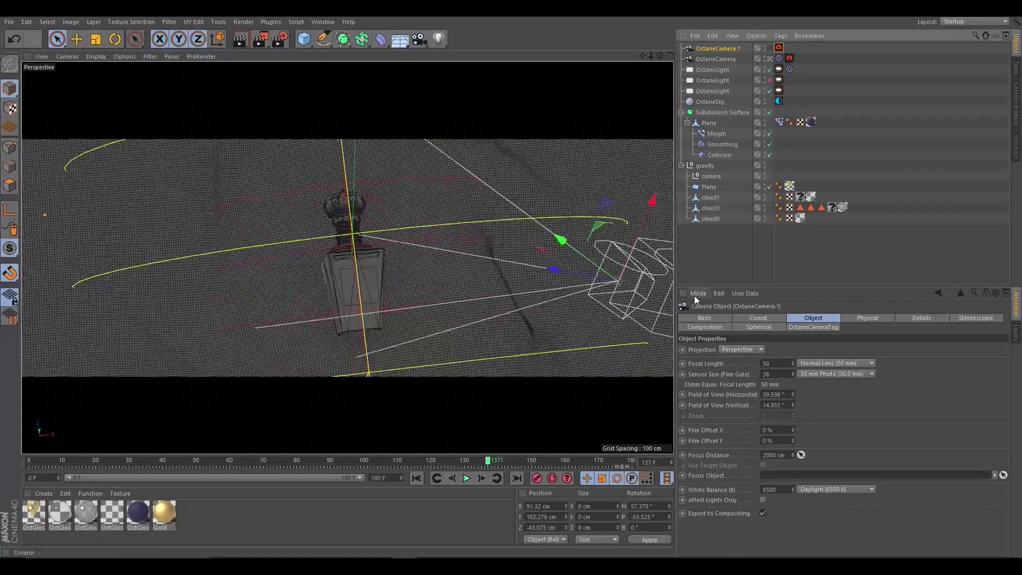
drag(1019, 30, 460, 43)
double_click(460, 43)
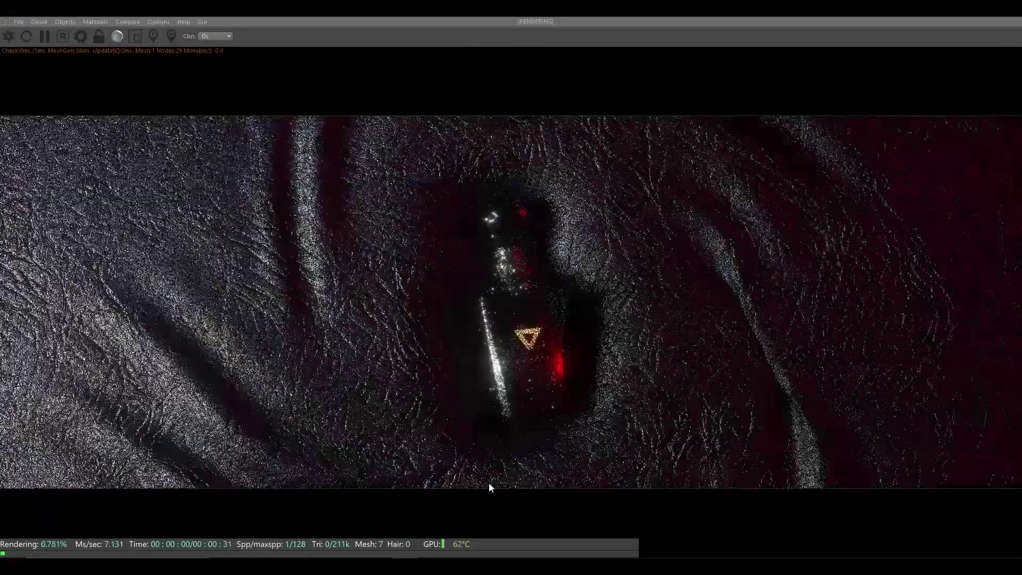
click(136, 36)
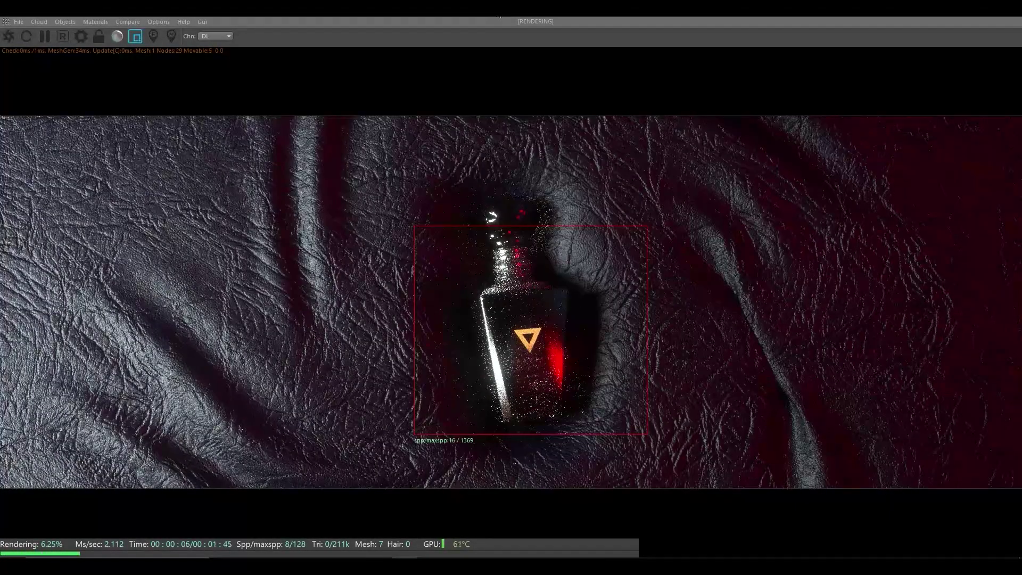
double_click(499, 17)
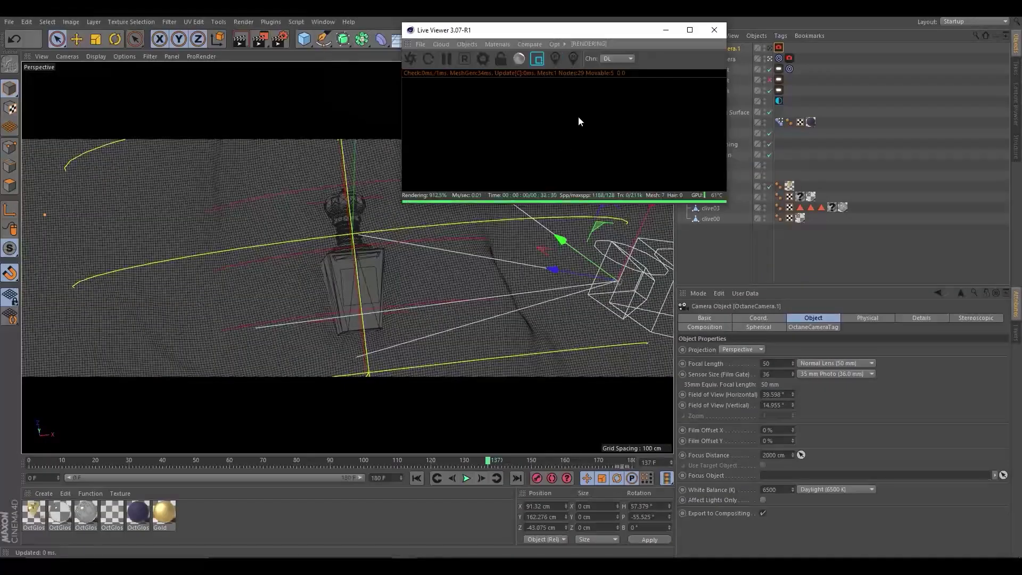
At frame 38, render the whole frame and stop viewing through the OctaneCamera
drag(487, 461, 156, 461)
double_click(541, 28)
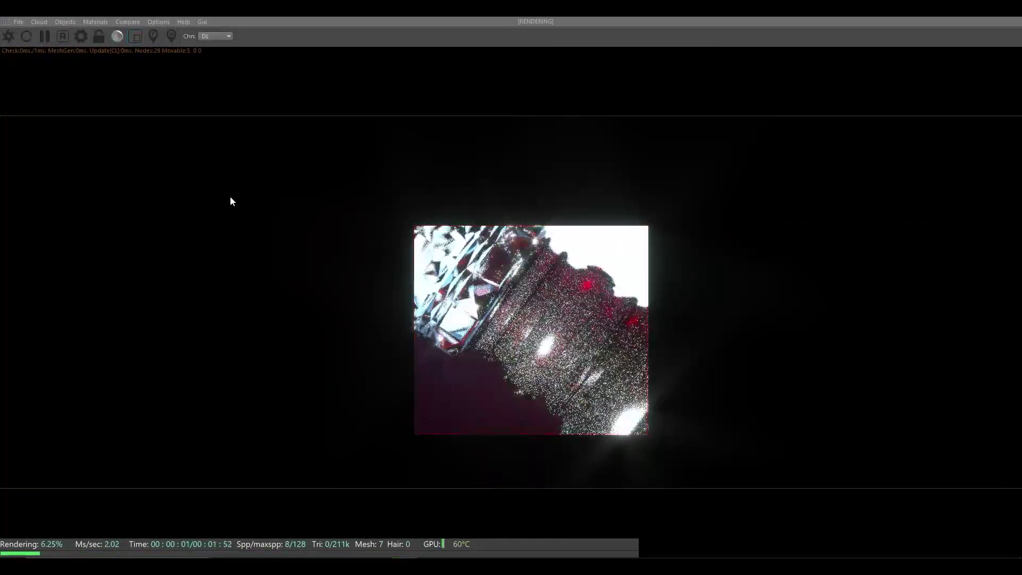
click(136, 37)
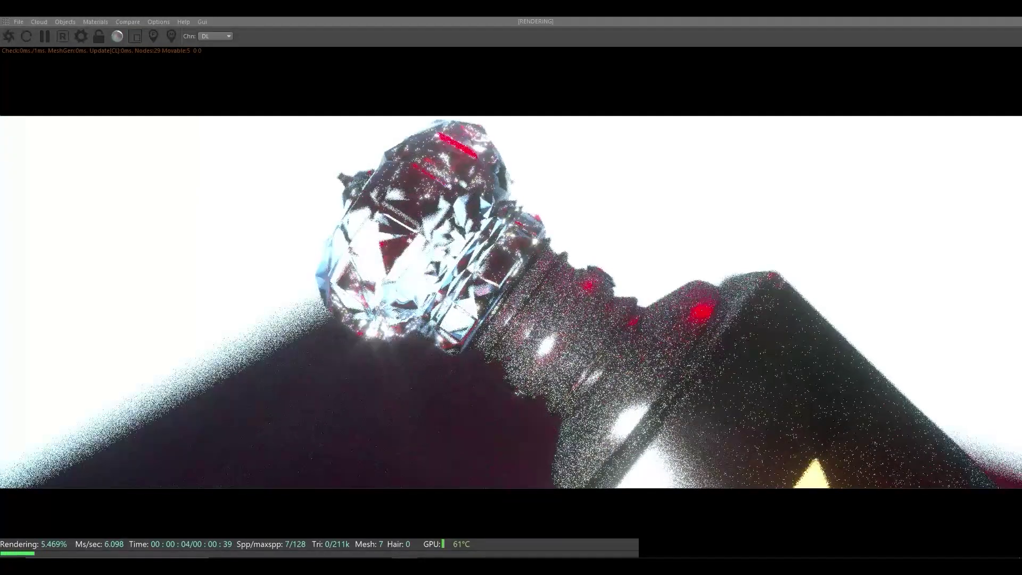
double_click(535, 22)
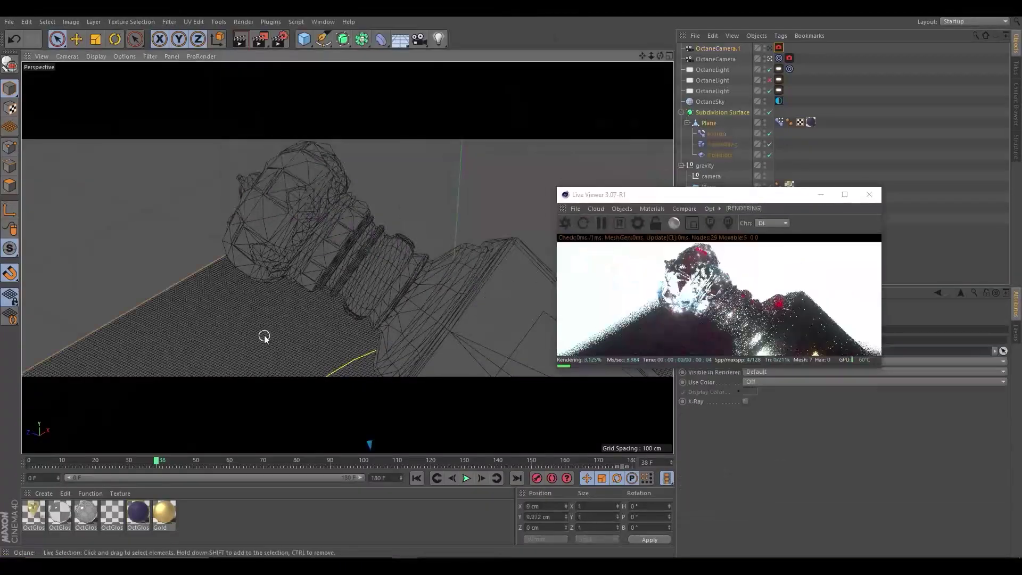
click(770, 59)
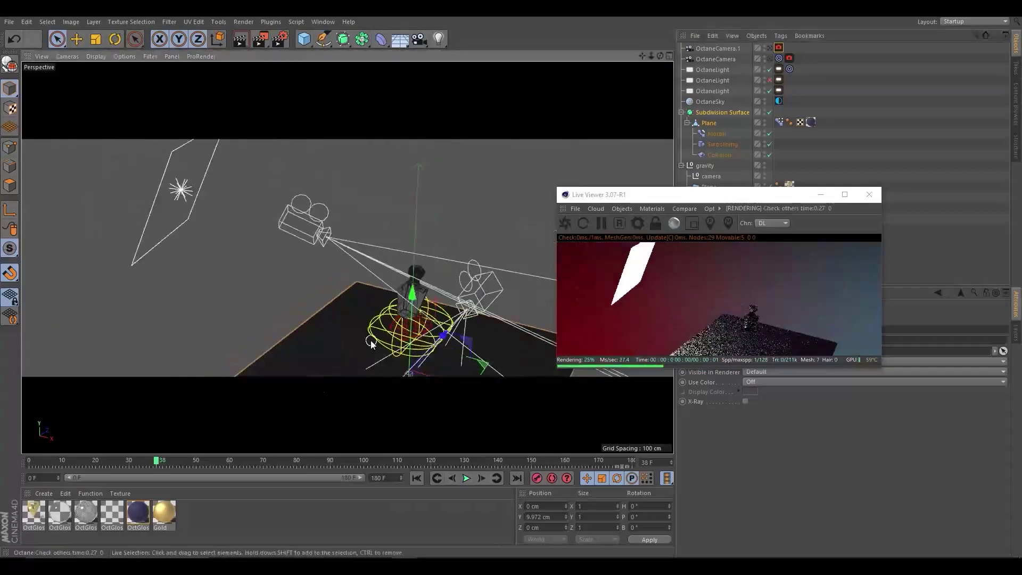
Add a Floor with a dark material, look through the Octane camera, and go to frame 21
click(400, 39)
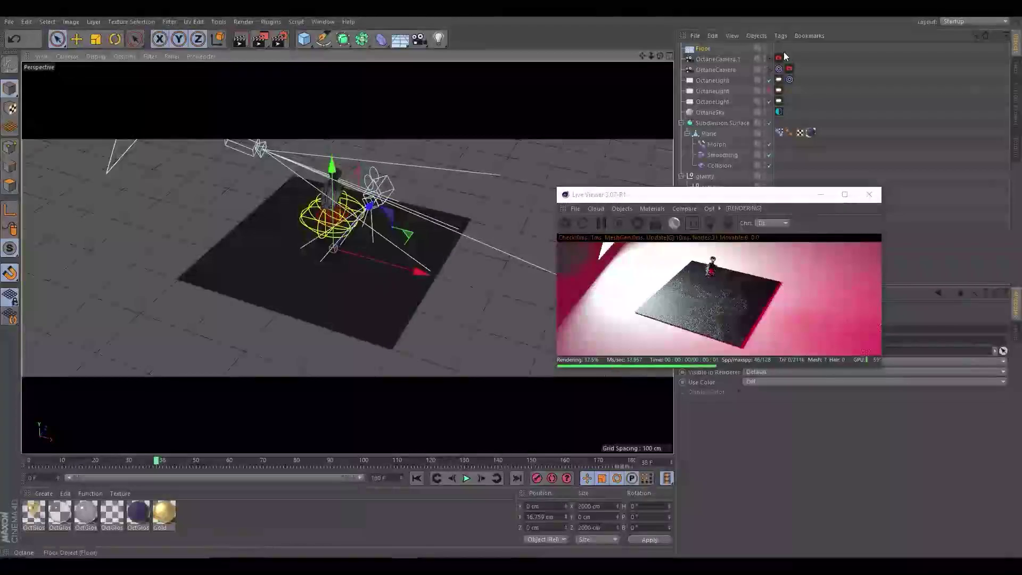
click(769, 69)
drag(138, 513, 133, 244)
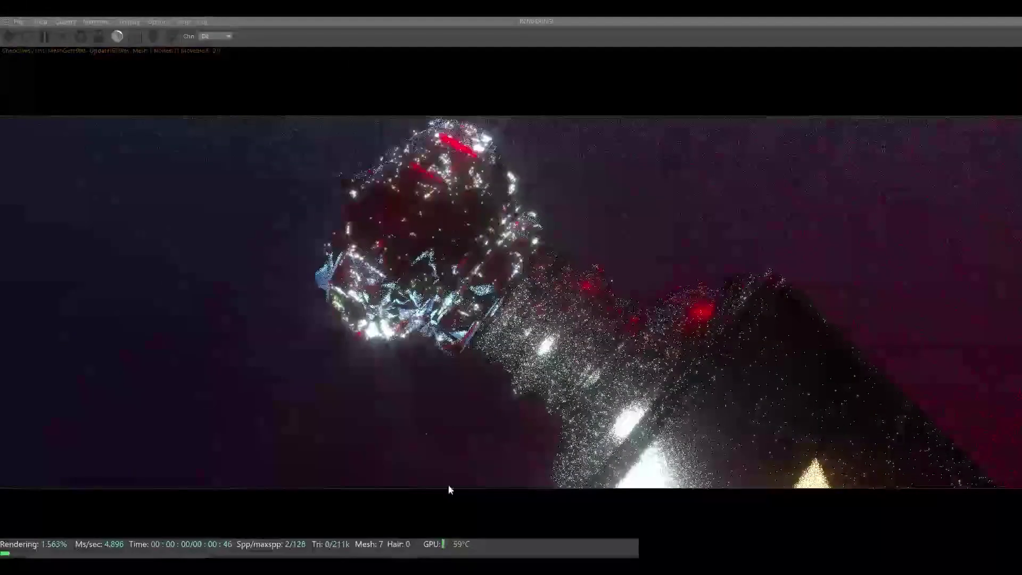
mouse_move(716, 200)
mouse_down()
mouse_move(709, 175)
mouse_move(697, 230)
mouse_up()
drag(171, 461, 323, 463)
drag(53, 462, 144, 477)
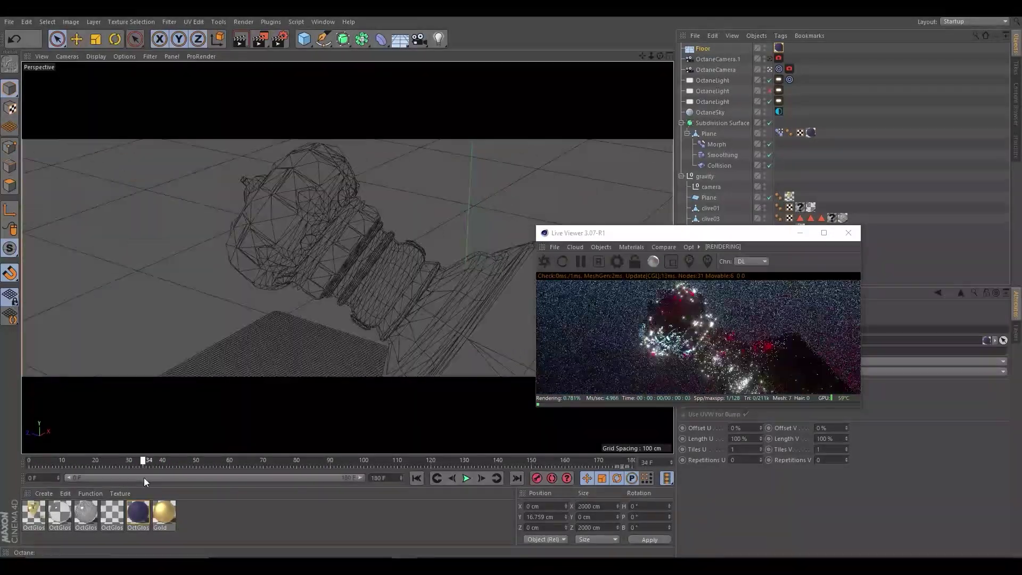
Test render regions over the cap and lower bottle in the maximised Live Viewer
double_click(702, 233)
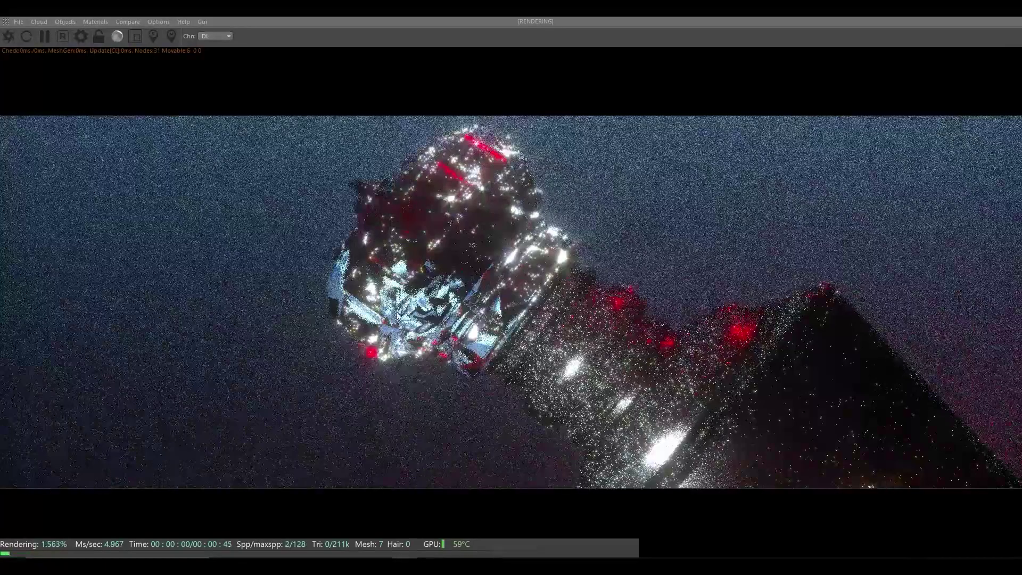
drag(729, 145, 555, 398)
drag(557, 122, 290, 307)
drag(513, 162, 436, 273)
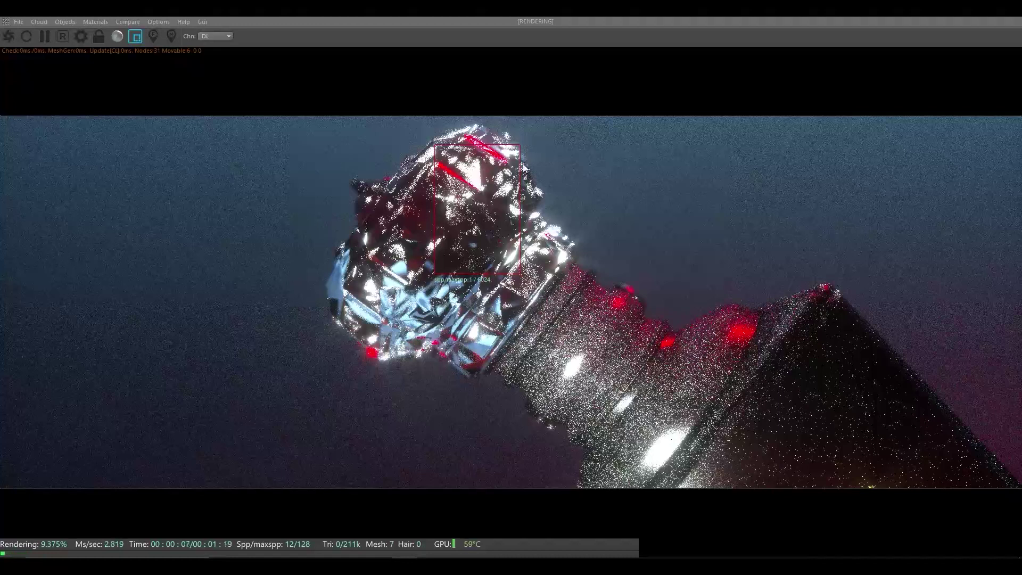
drag(591, 493, 871, 320)
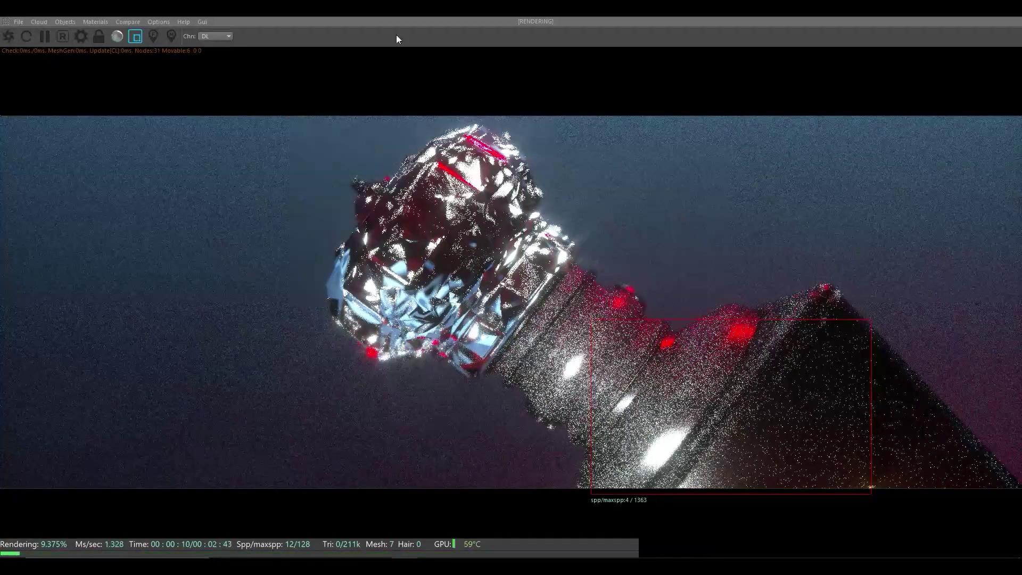
drag(491, 138, 445, 204)
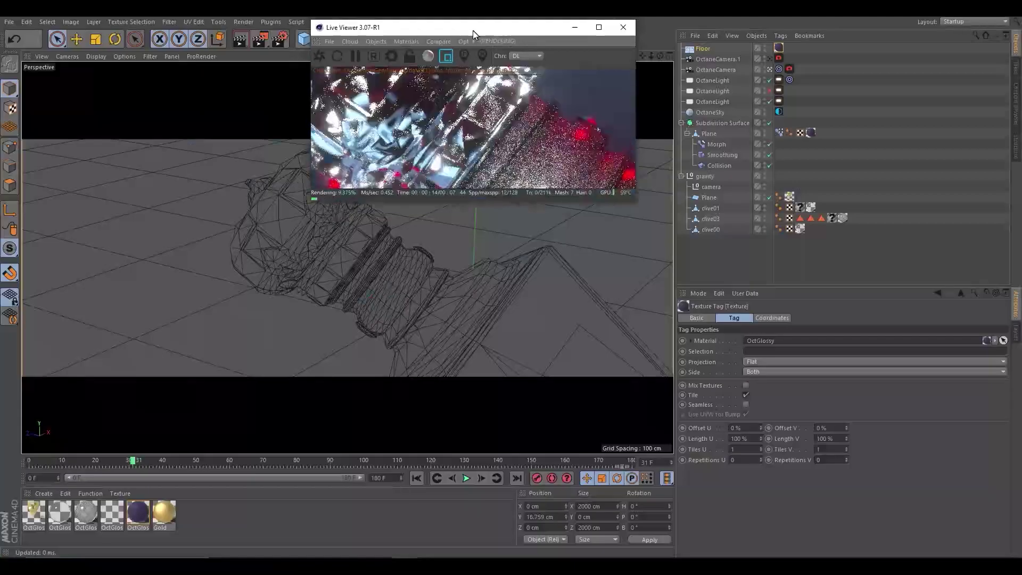
mouse_move(471, 31)
mouse_down()
mouse_move(454, 88)
mouse_move(419, 86)
mouse_up()
Render the full frame with the second and third Octane lights switched off
click(427, 114)
click(778, 80)
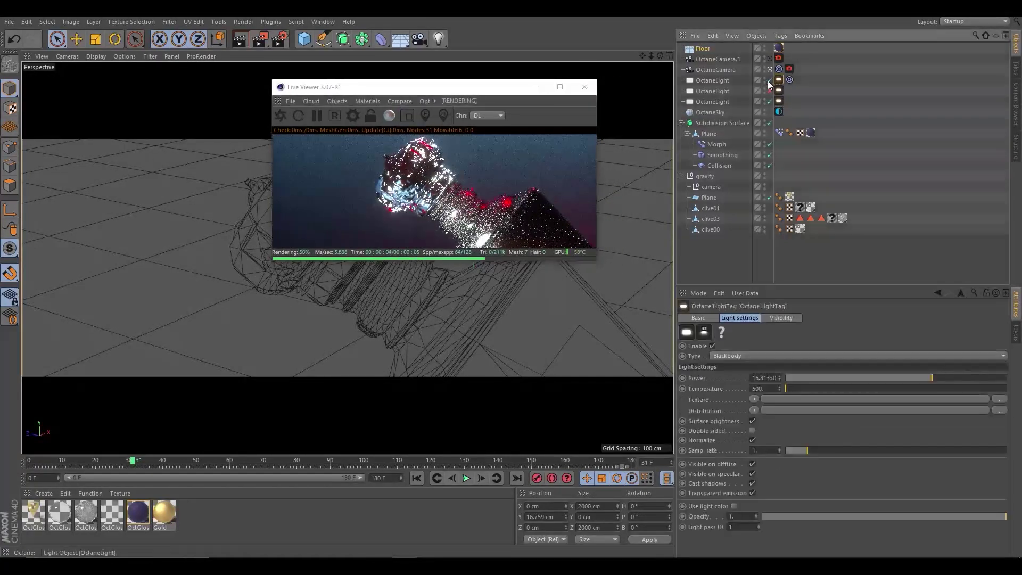
click(769, 91)
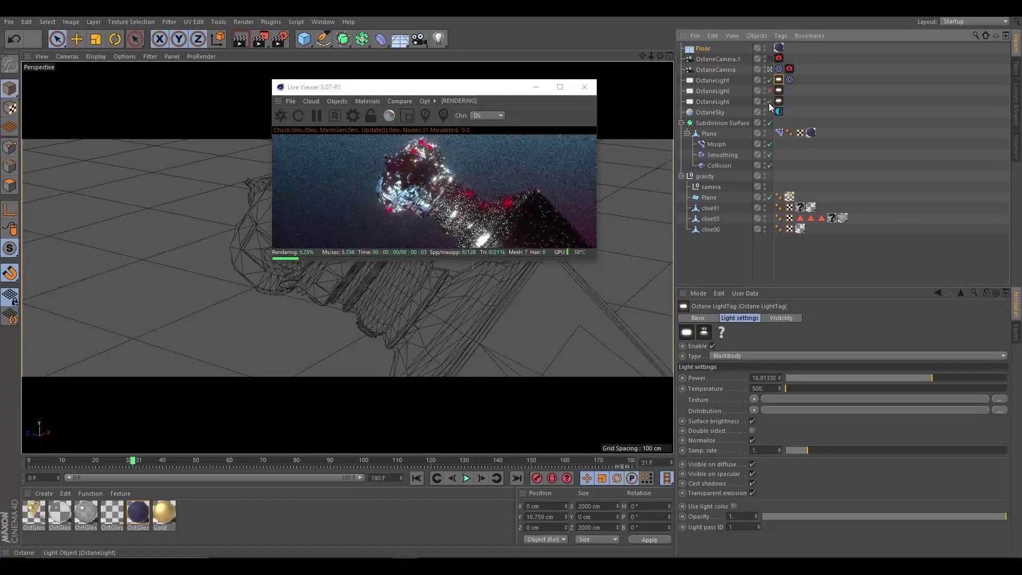
click(768, 102)
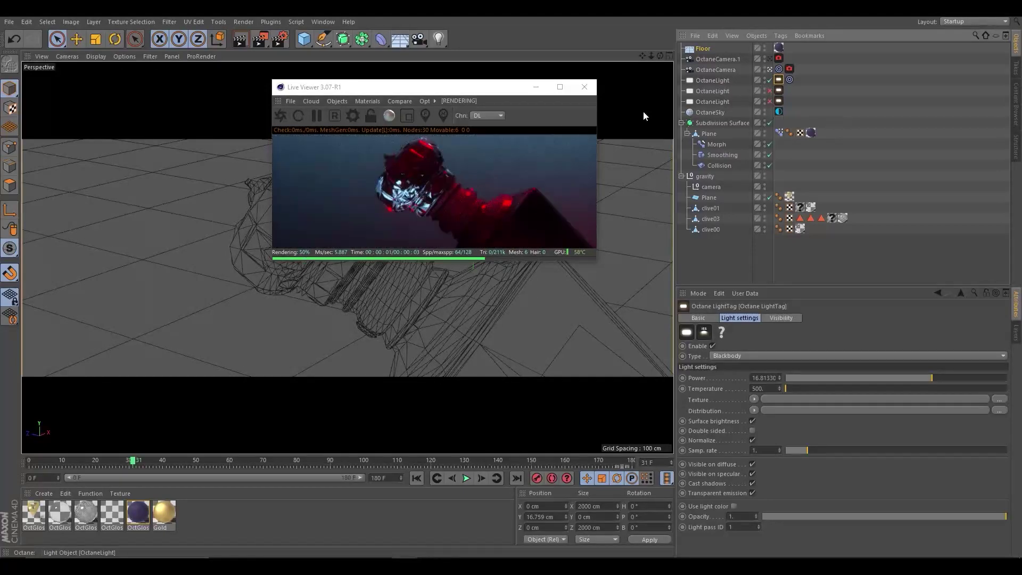
double_click(471, 87)
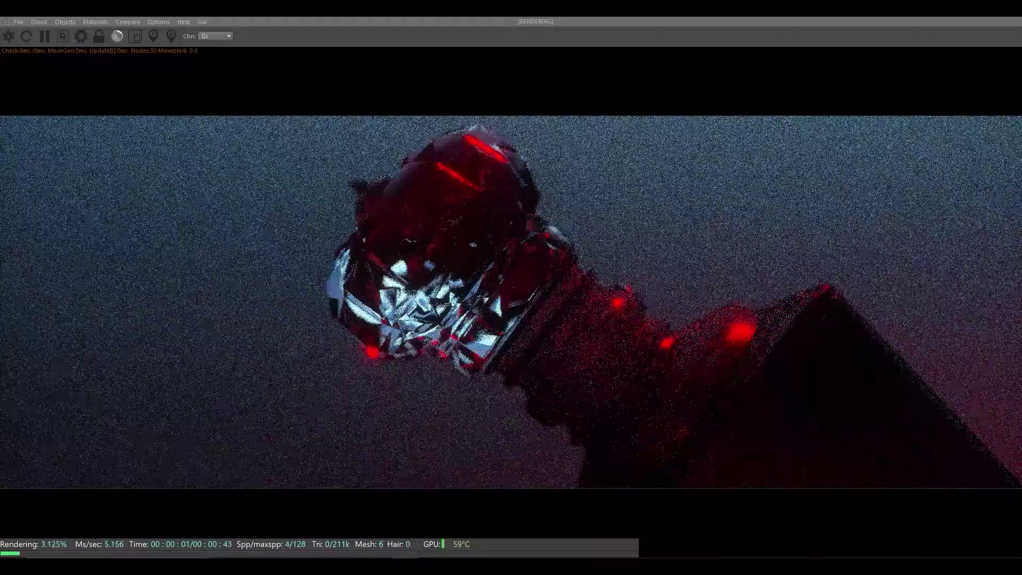
click(985, 8)
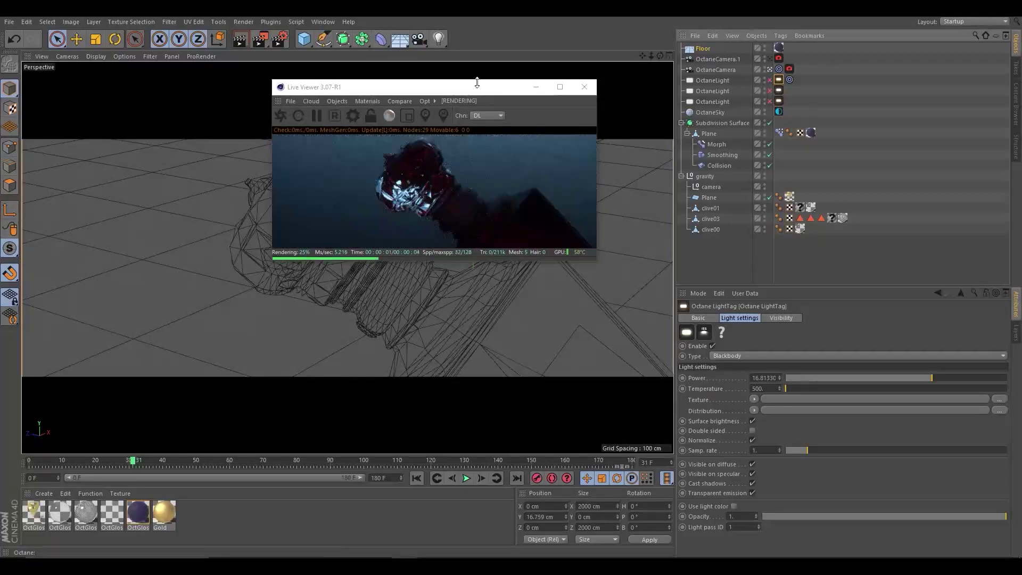
click(560, 87)
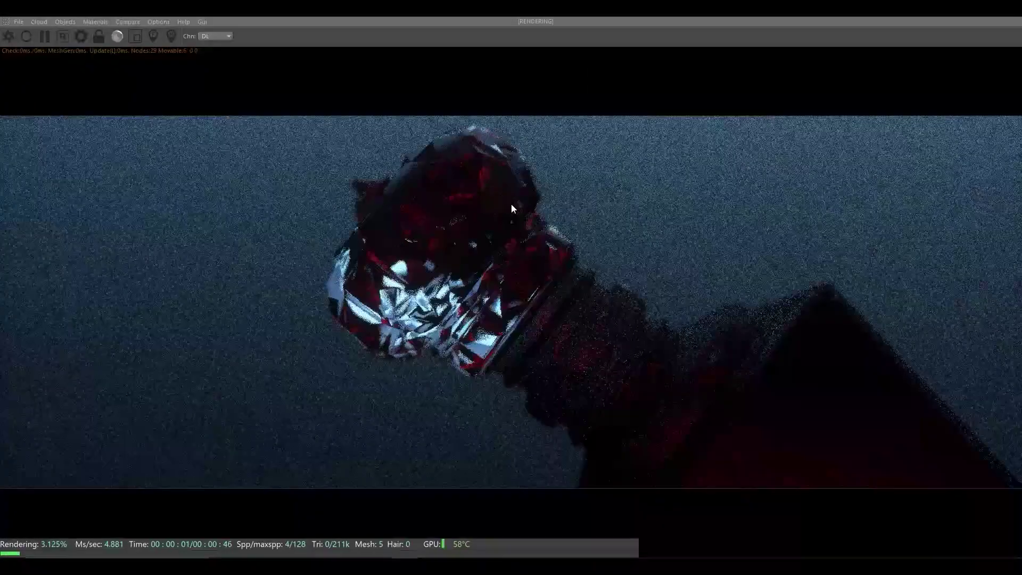
double_click(567, 10)
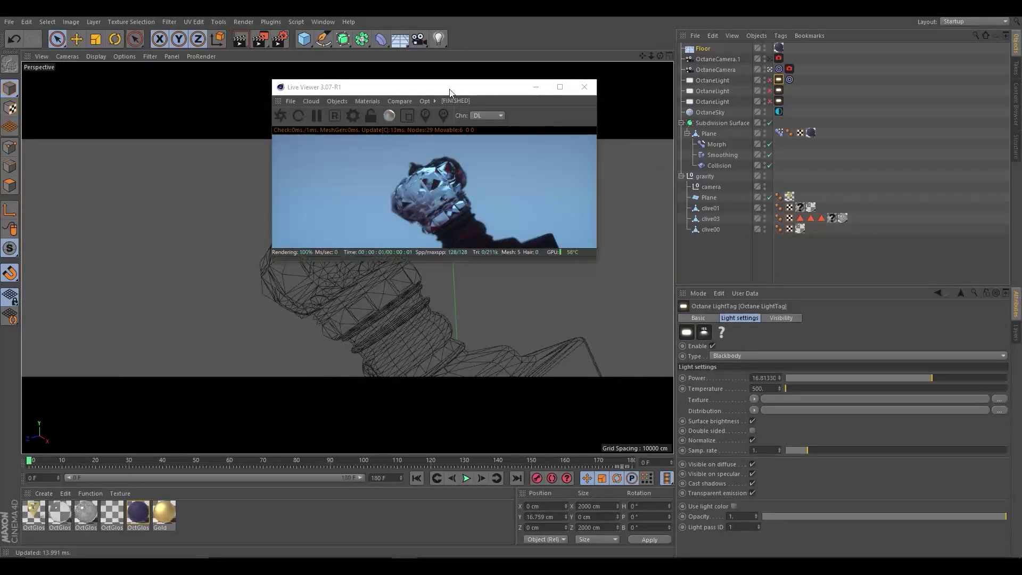
double_click(448, 87)
double_click(530, 19)
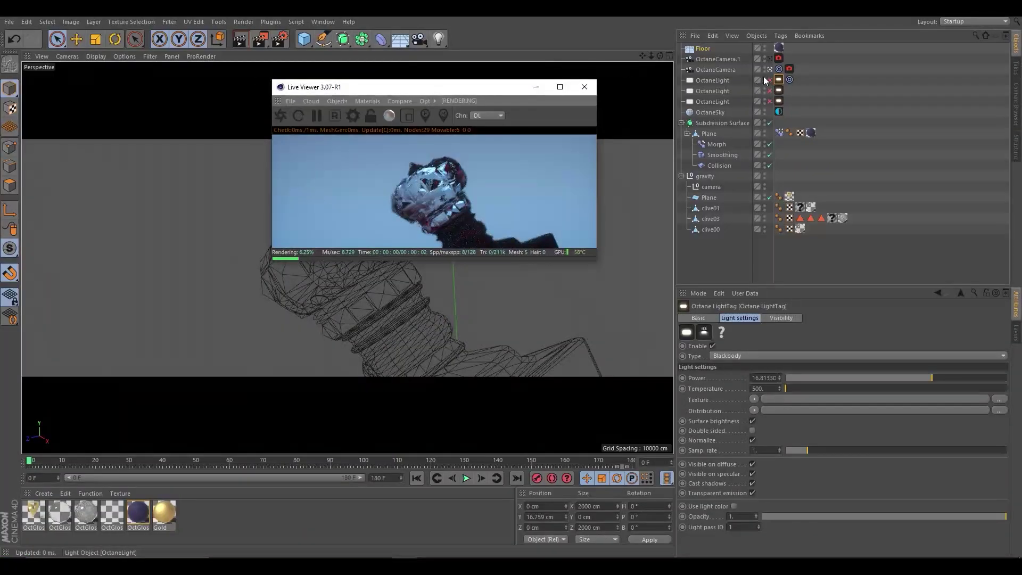
At frame 59, preview the bottle lit only by the first Octane light
click(769, 81)
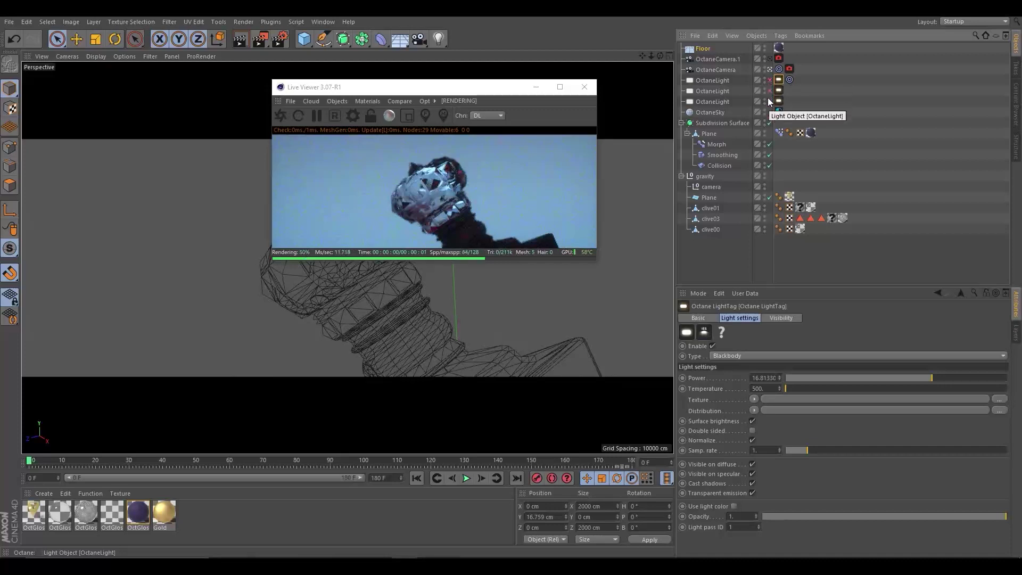
click(768, 98)
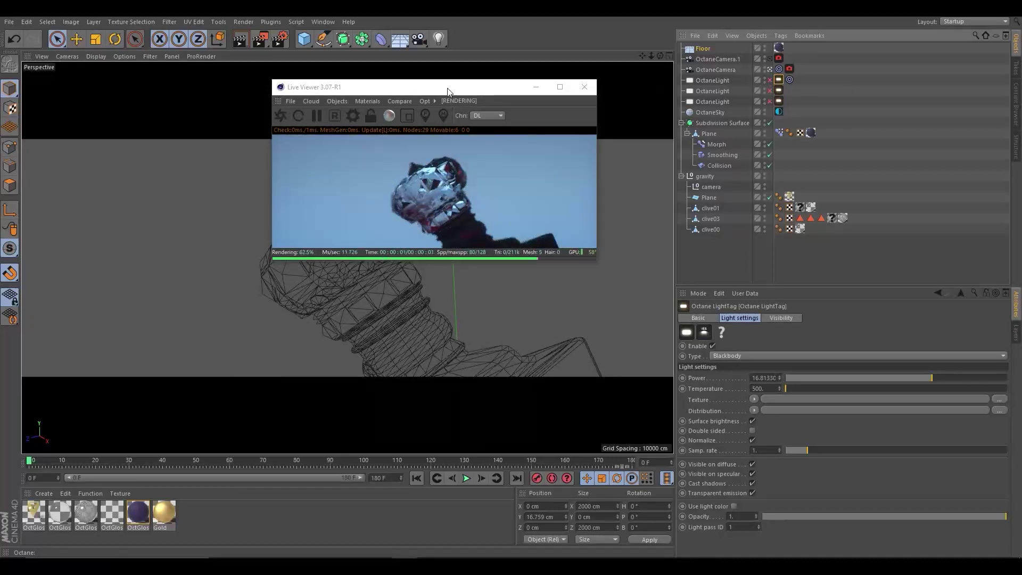
drag(167, 462, 226, 460)
double_click(440, 87)
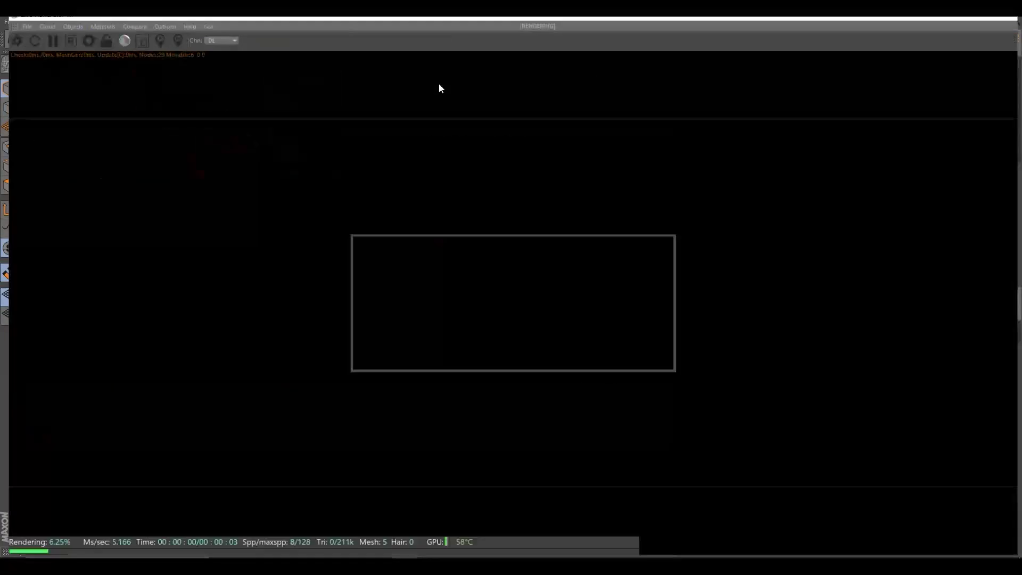
double_click(600, 25)
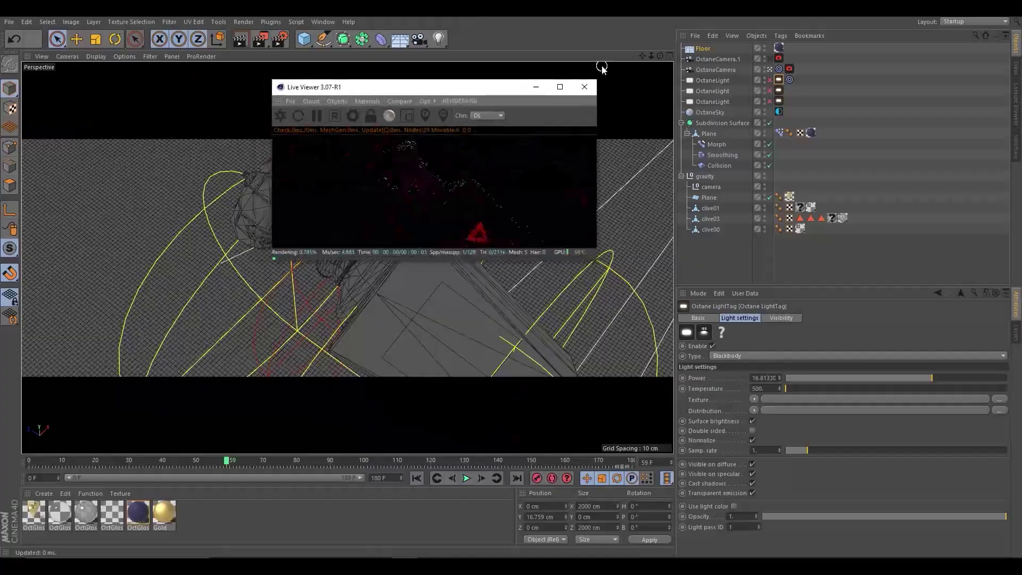
click(769, 101)
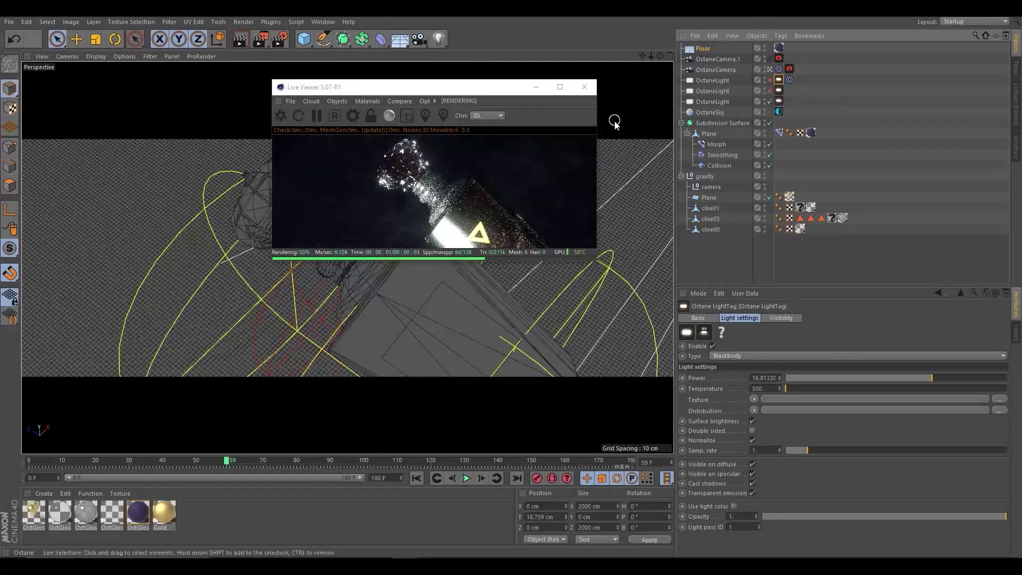
click(770, 101)
click(770, 80)
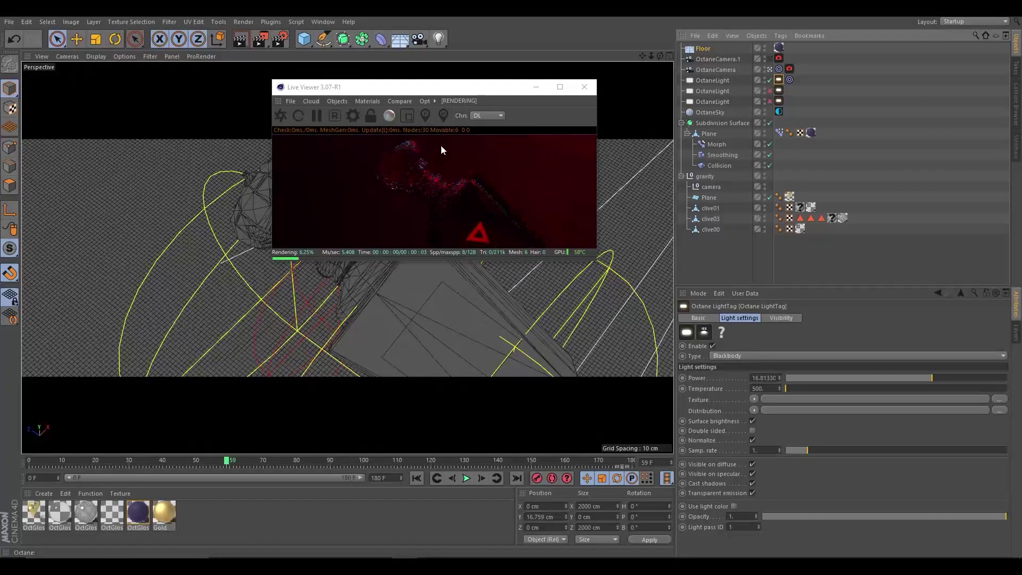
double_click(490, 85)
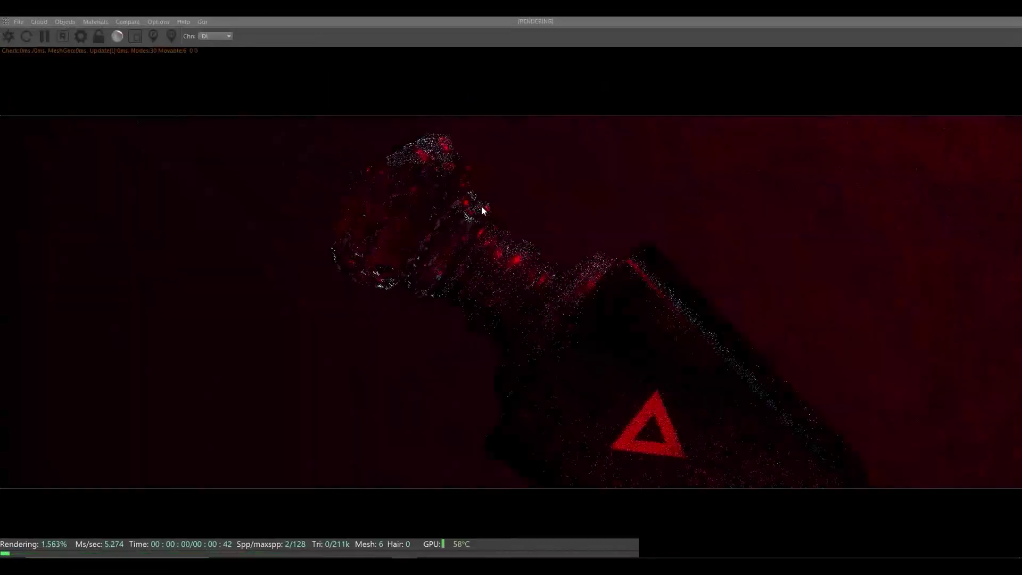
double_click(495, 20)
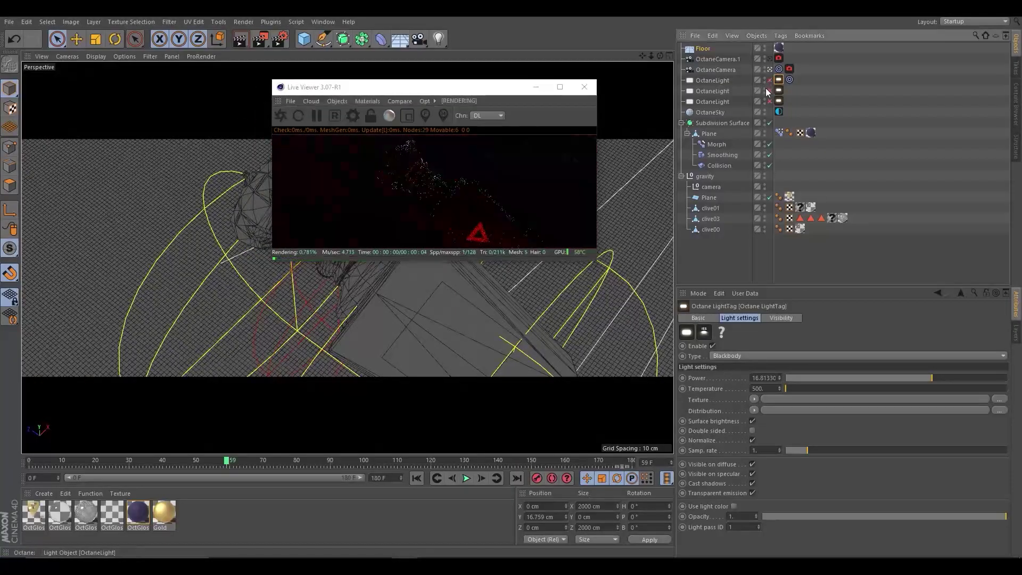
double_click(450, 87)
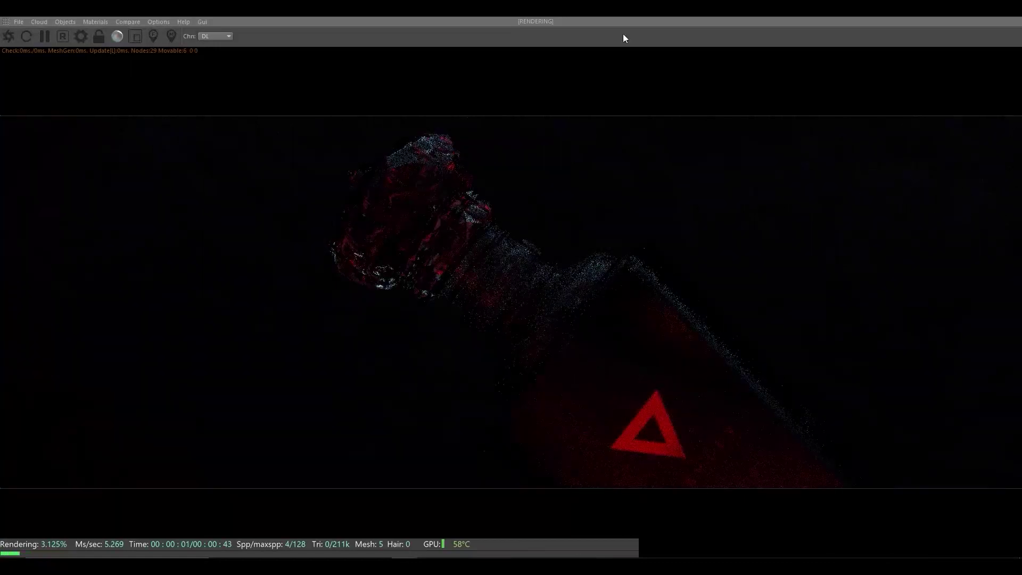
key(super+Down)
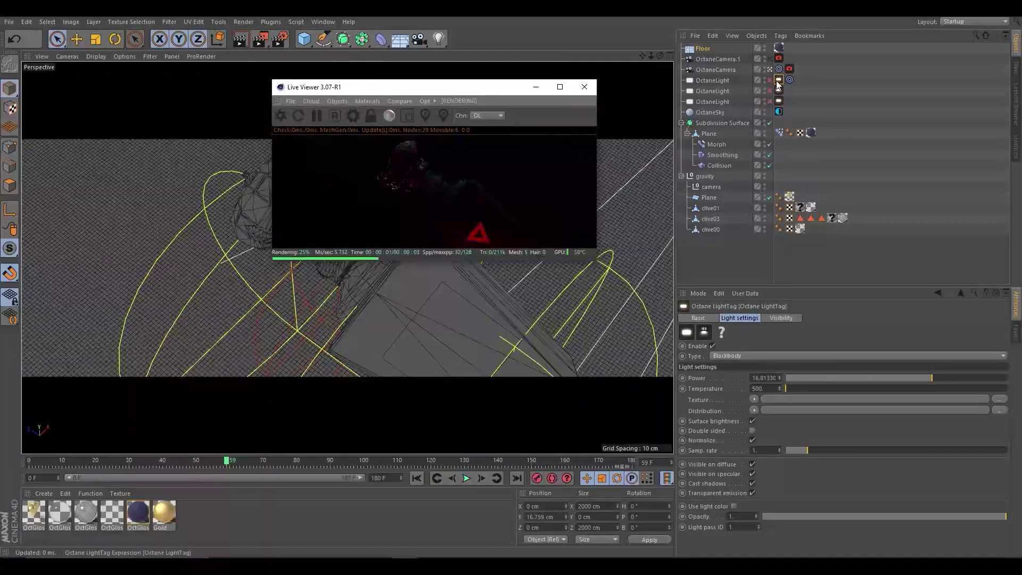
Lower the OctaneCamera exposure to about 1.25 on the Camera Imager tab
click(790, 70)
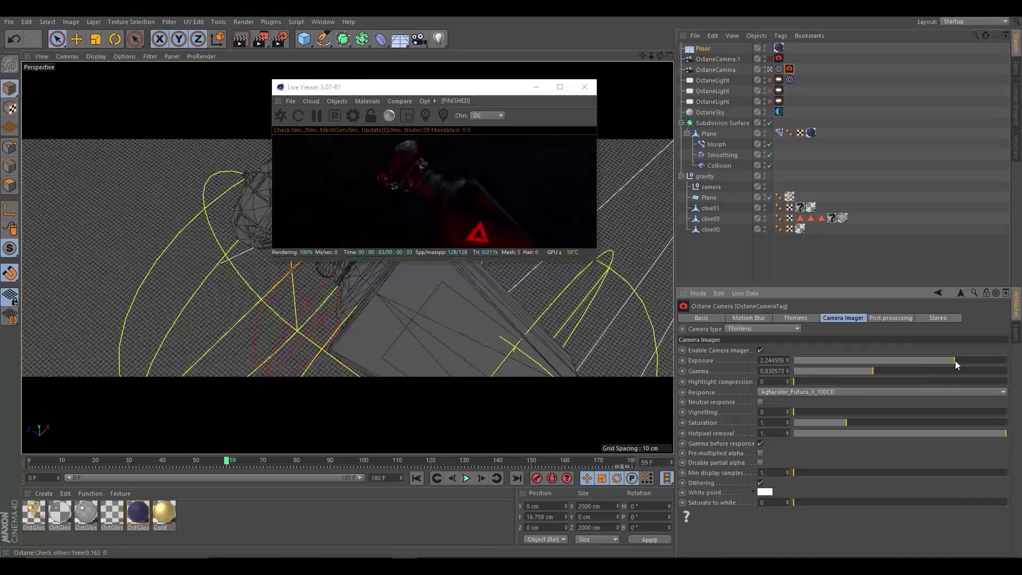
drag(955, 360, 987, 358)
double_click(481, 86)
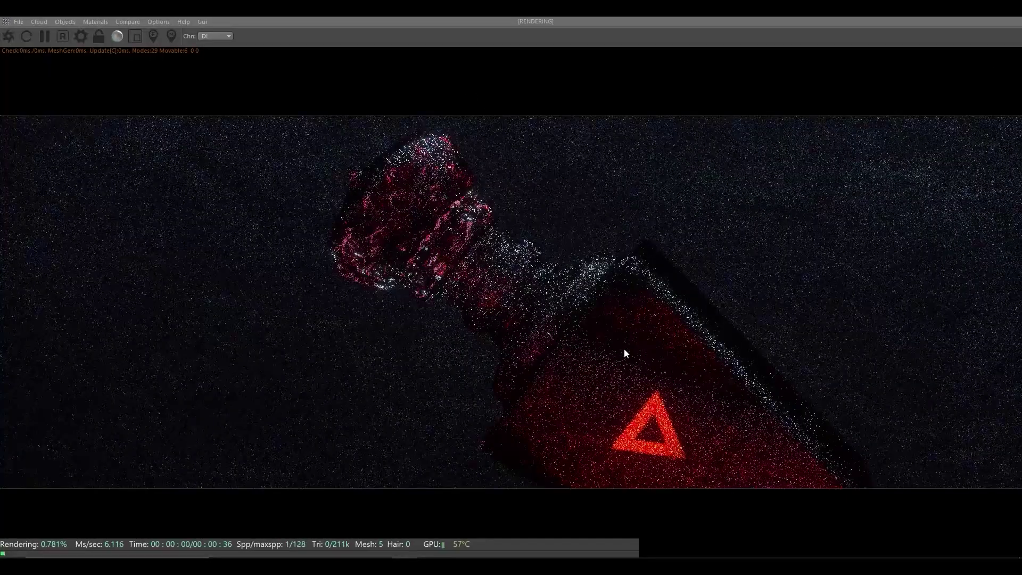
double_click(545, 25)
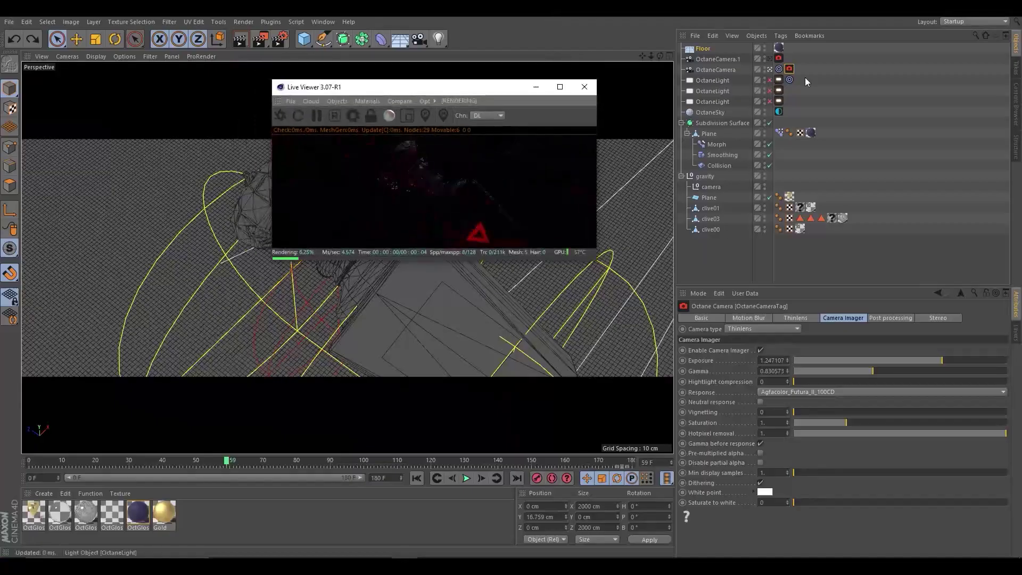
Switch on the second Octane light and raise its power to about 43.78
click(769, 91)
click(778, 91)
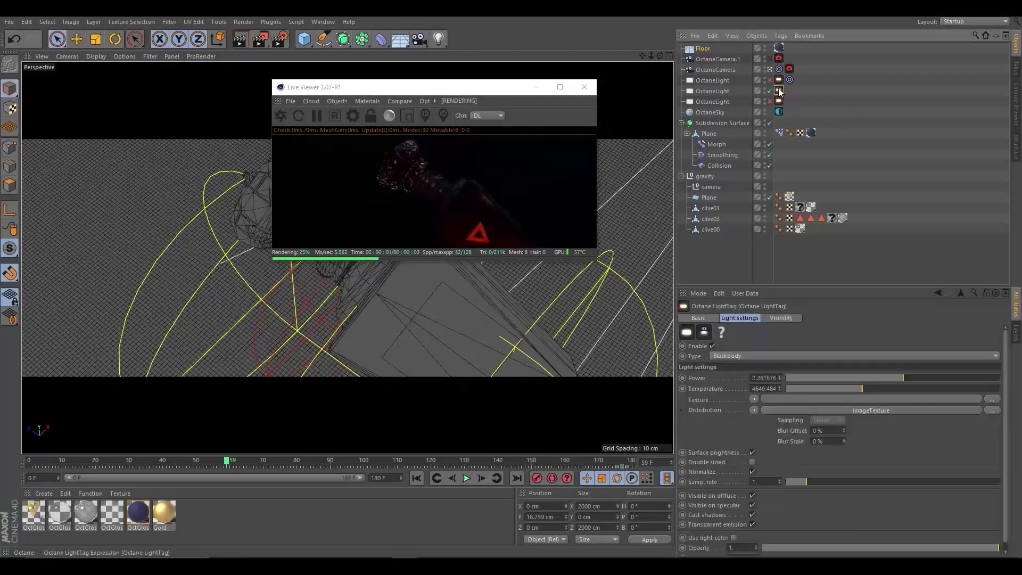
mouse_move(907, 384)
mouse_down()
mouse_move(950, 381)
mouse_move(905, 356)
mouse_move(938, 376)
mouse_up()
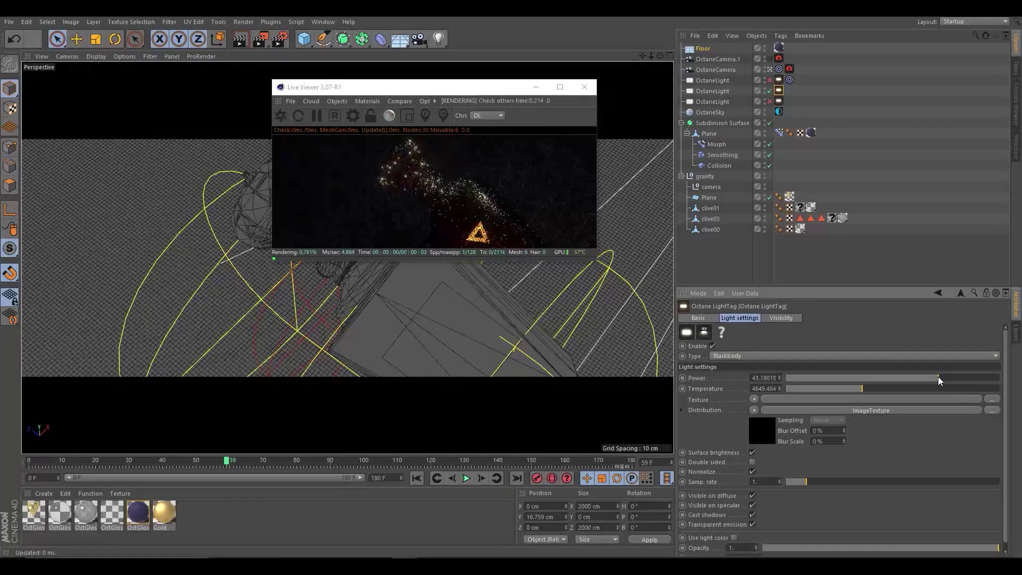
double_click(491, 92)
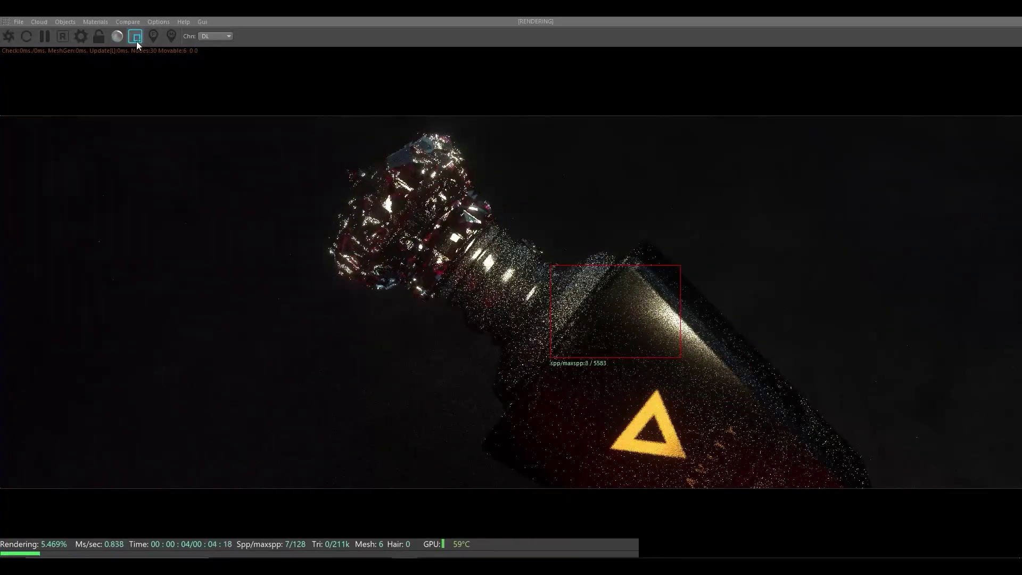
key(Escape)
click(61, 514)
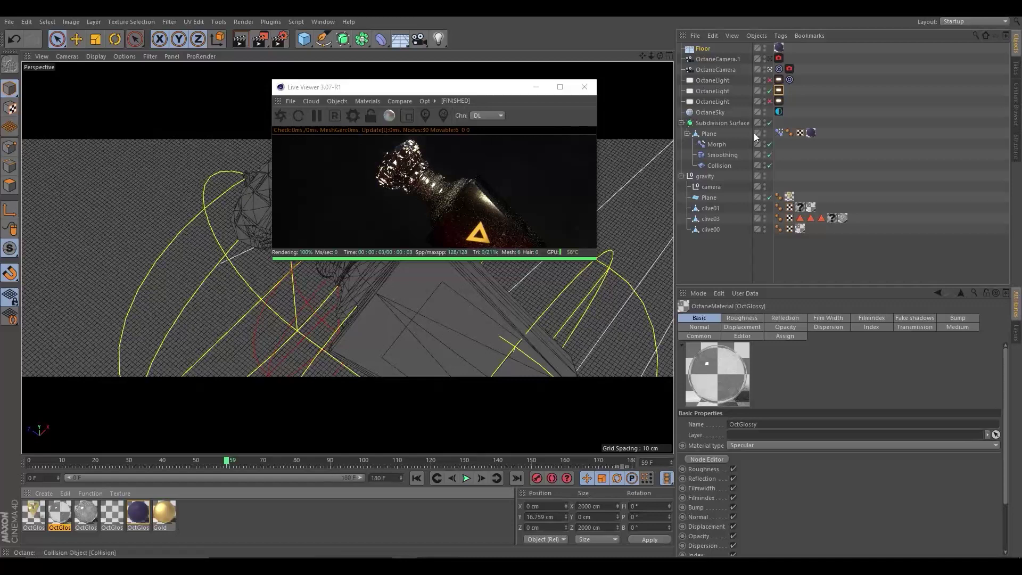
Switch on the first Octane light, keying power 0.0001 at frame 28, rising by frame 54
mouse_move(201, 458)
mouse_down()
mouse_move(136, 483)
mouse_move(177, 491)
mouse_up()
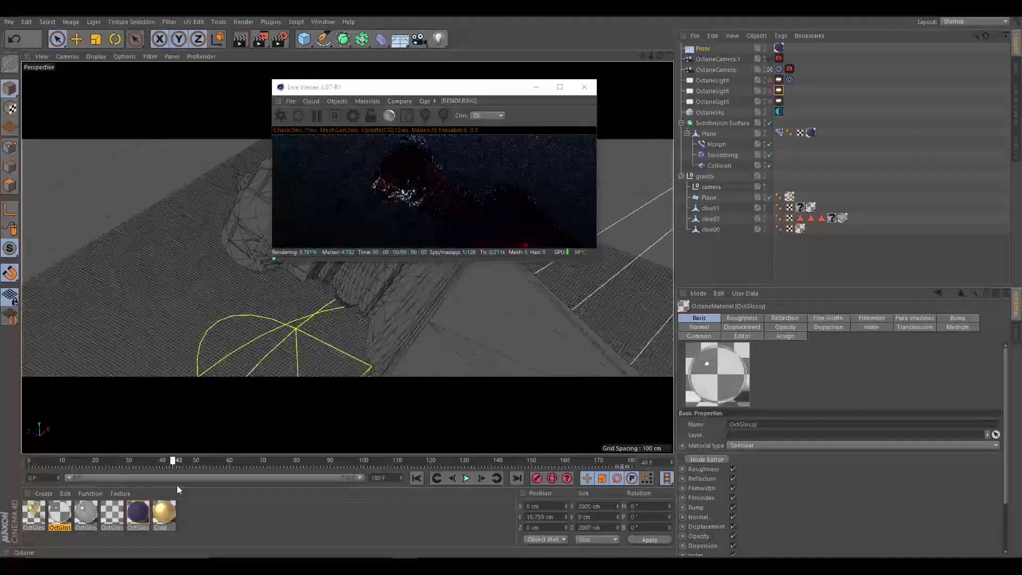
click(770, 80)
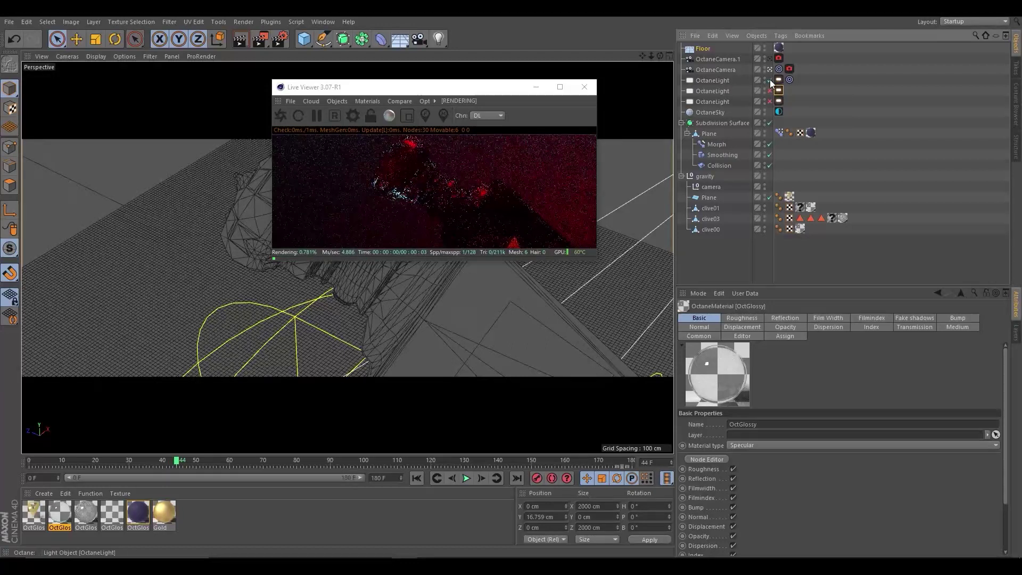
click(795, 81)
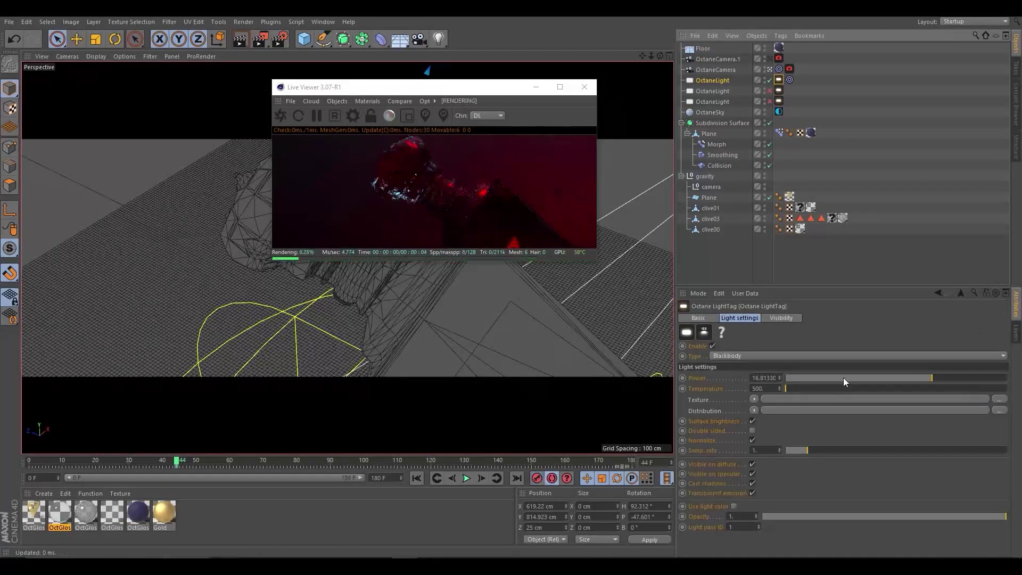
drag(843, 378, 701, 404)
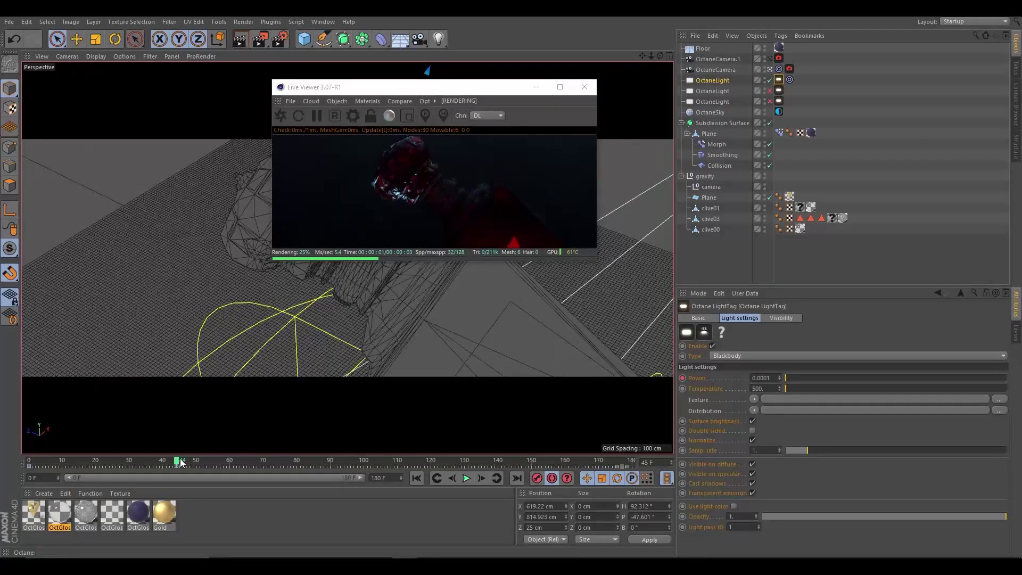
drag(179, 463, 215, 461)
drag(801, 379, 828, 378)
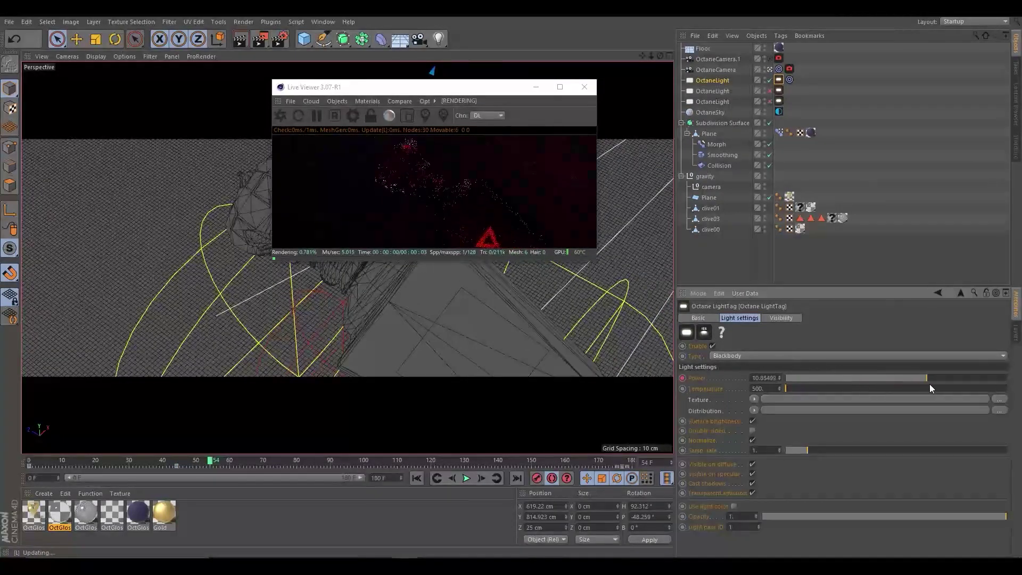
key(ctrl+z)
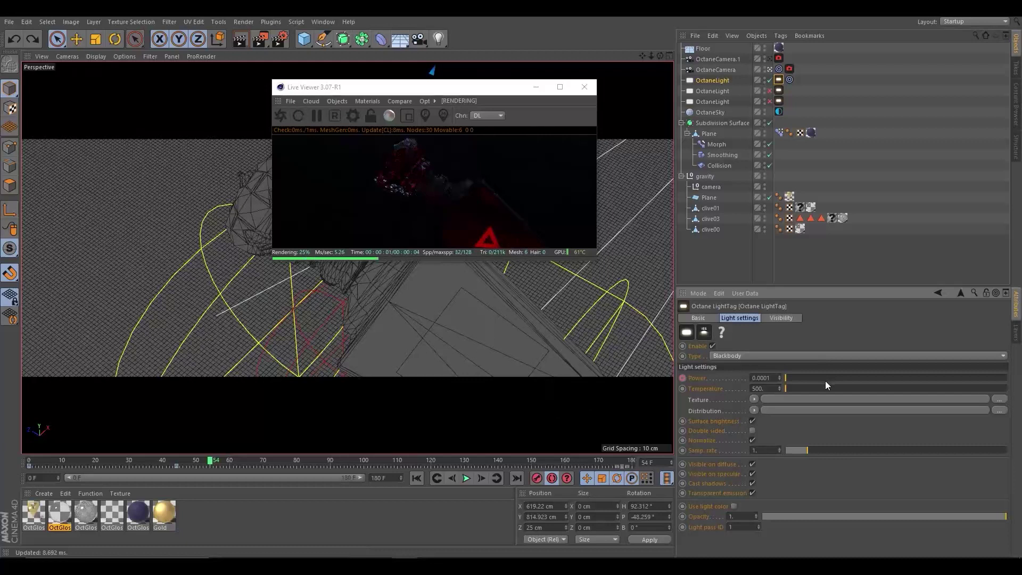
mouse_move(904, 381)
mouse_down()
mouse_move(957, 388)
mouse_move(937, 392)
mouse_up()
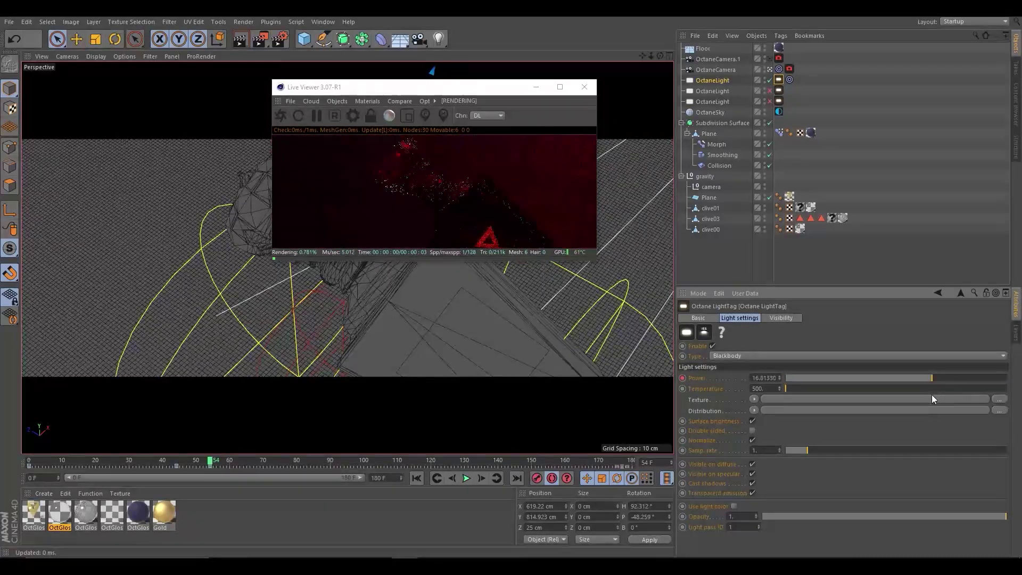
mouse_move(203, 462)
mouse_down()
mouse_move(174, 467)
mouse_move(273, 463)
mouse_up()
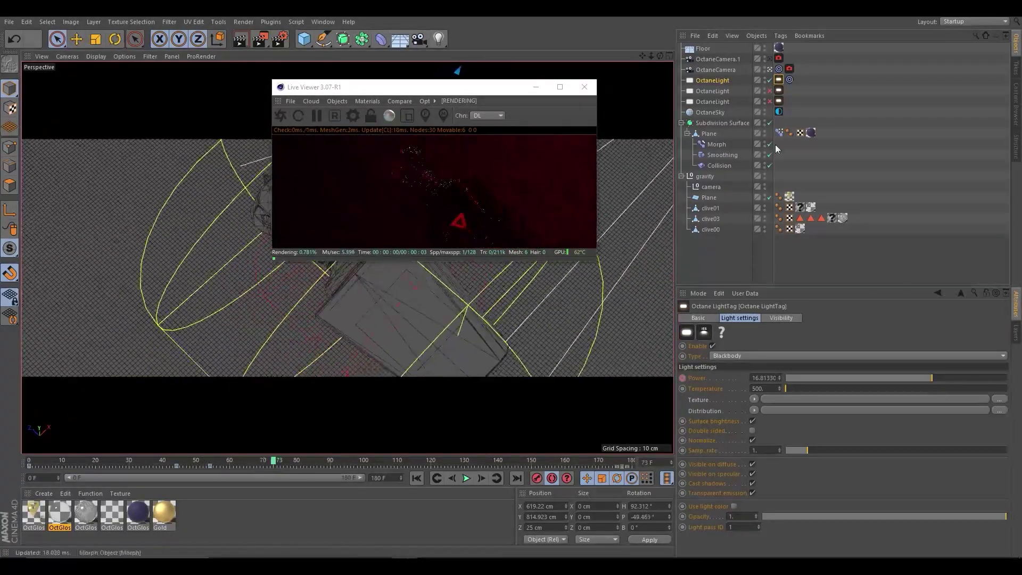
Switch on the third Octane light and key its power at 0.0001 around frame 66
click(779, 101)
double_click(405, 87)
double_click(514, 20)
click(770, 101)
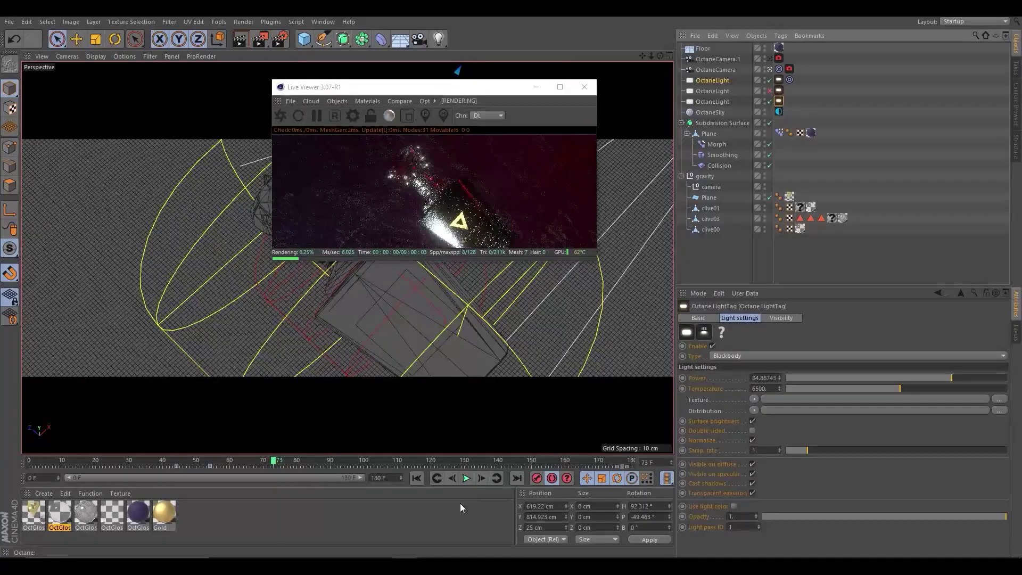
drag(256, 468, 250, 468)
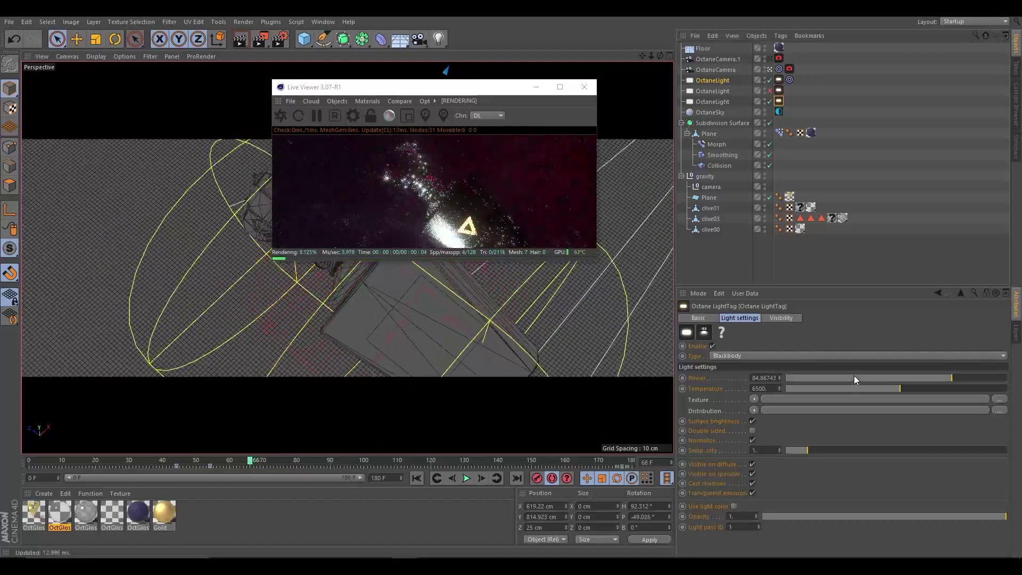
drag(854, 378, 568, 417)
drag(250, 463, 313, 462)
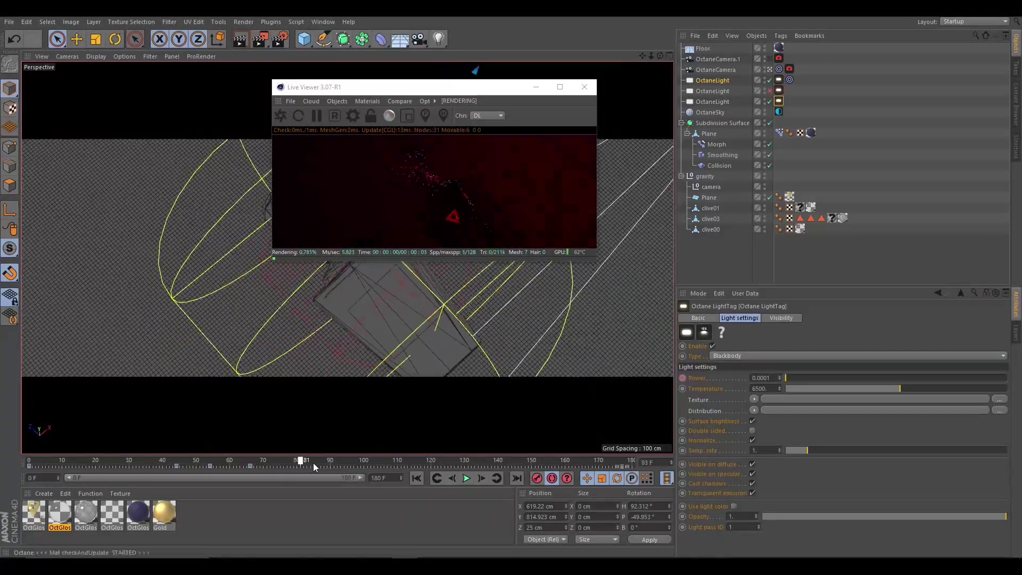
drag(800, 375, 920, 385)
Key the third light's power higher at frame 120 and play the animation to review
double_click(474, 88)
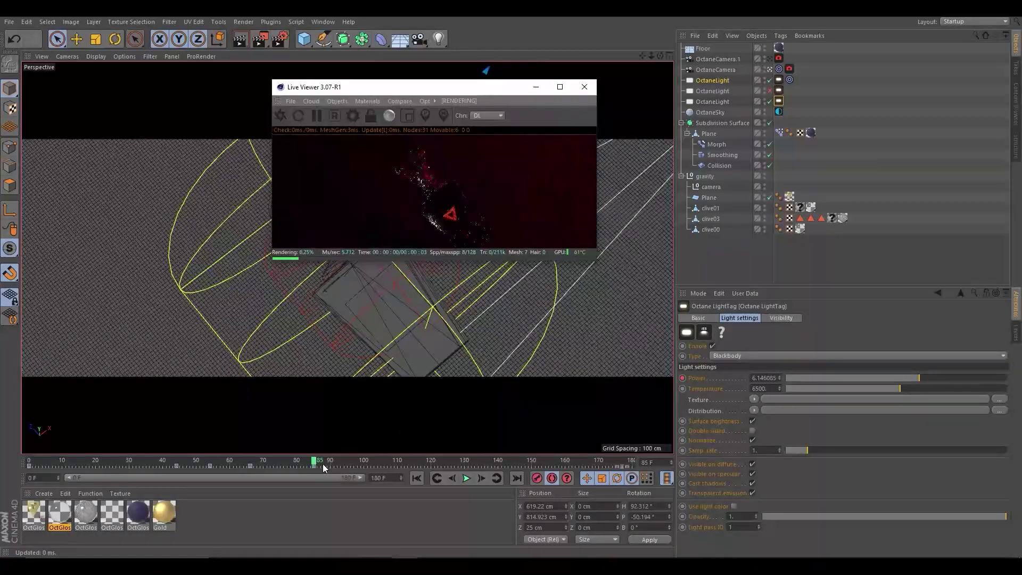
drag(323, 464, 432, 462)
mouse_move(935, 379)
mouse_down()
mouse_move(966, 379)
mouse_move(939, 382)
mouse_up()
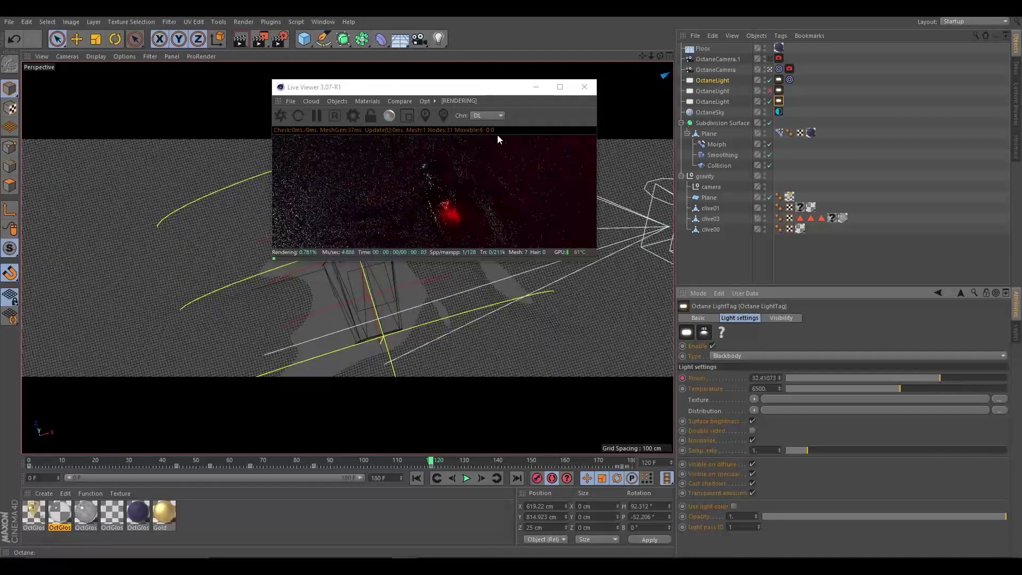
drag(521, 462, 534, 462)
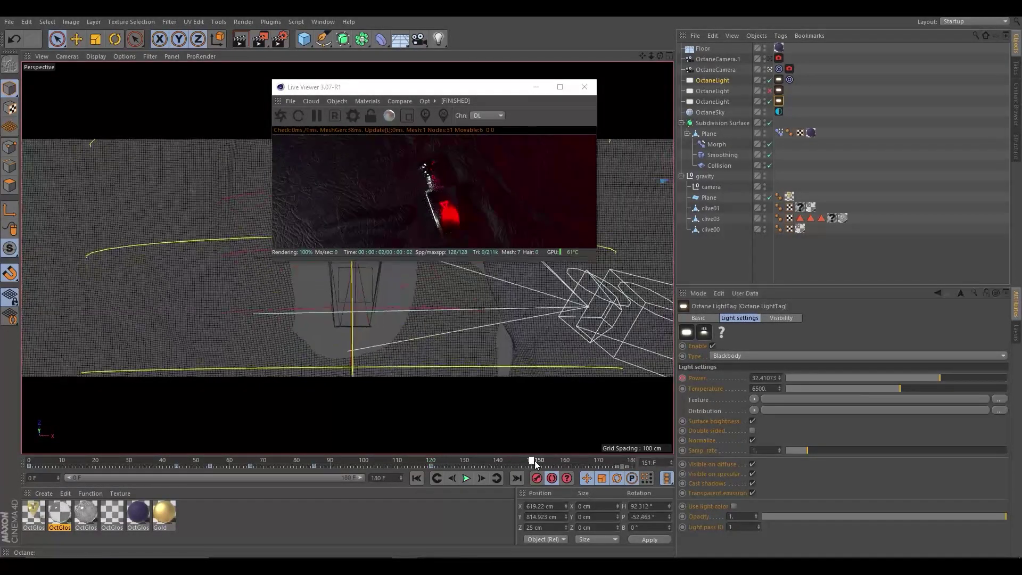
mouse_move(425, 87)
mouse_down()
mouse_move(486, 17)
mouse_move(433, 80)
mouse_move(750, 114)
mouse_up()
mouse_move(474, 468)
mouse_down()
mouse_move(371, 465)
mouse_move(572, 456)
mouse_move(429, 461)
mouse_up()
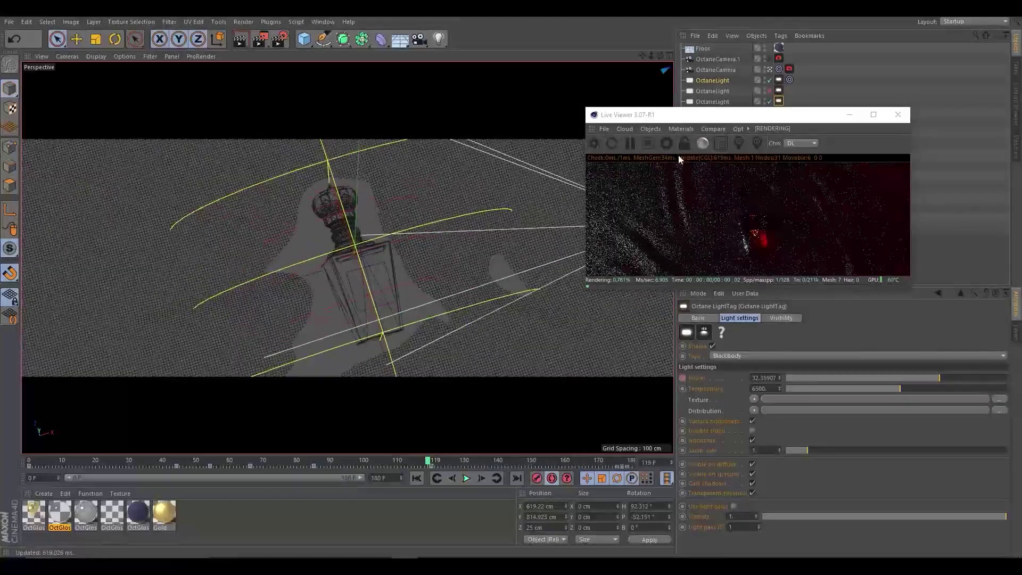
Key the Floor lower on Y, tidy its keys in the Dope Sheet, then go to frame 70
drag(730, 115, 702, 135)
click(702, 49)
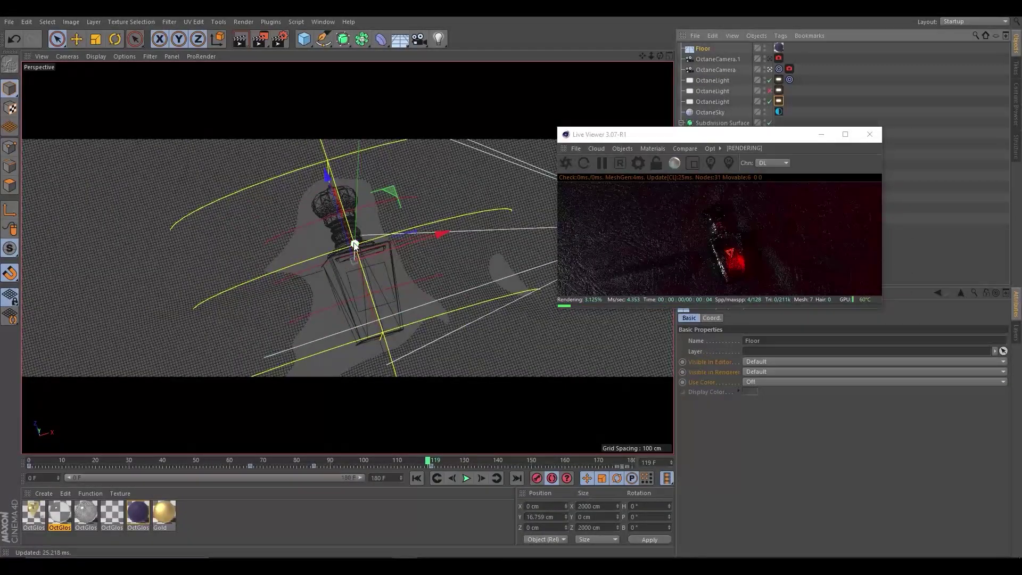
mouse_move(355, 244)
mouse_down()
mouse_move(355, 255)
mouse_move(353, 237)
mouse_up()
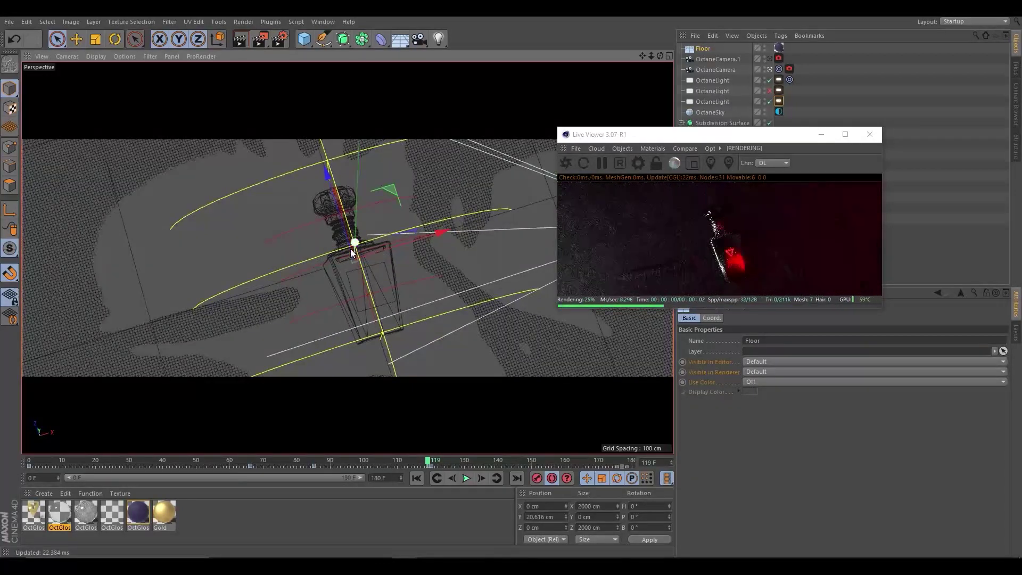
key(ctrl+z)
key(ctrl+z)
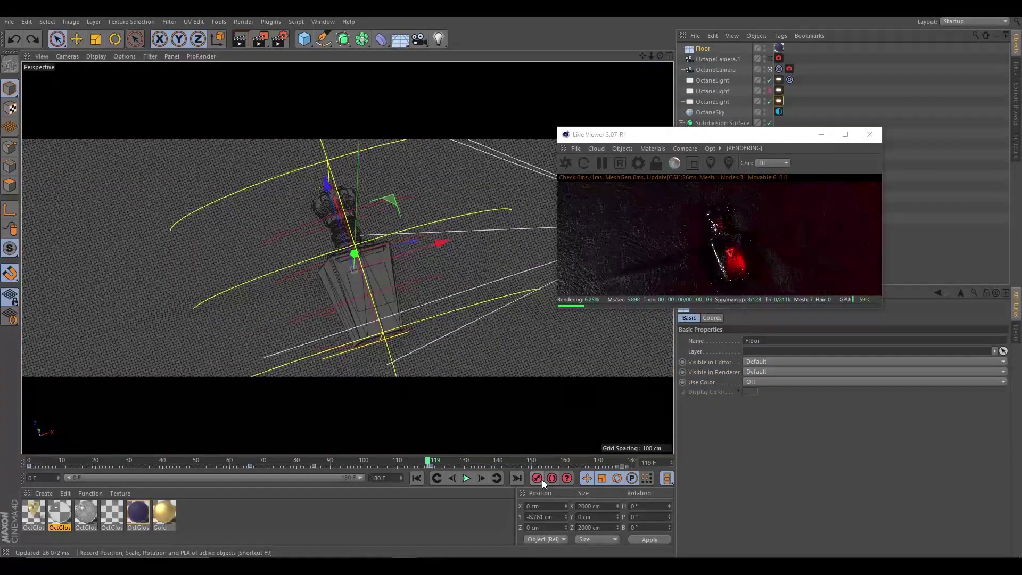
right_click(448, 196)
click(501, 344)
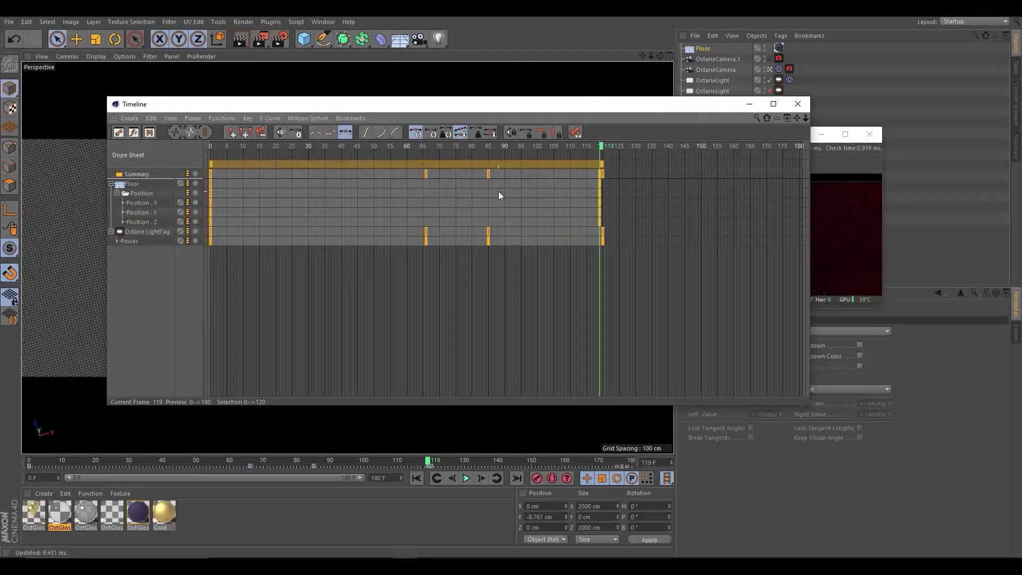
key(Delete)
click(797, 104)
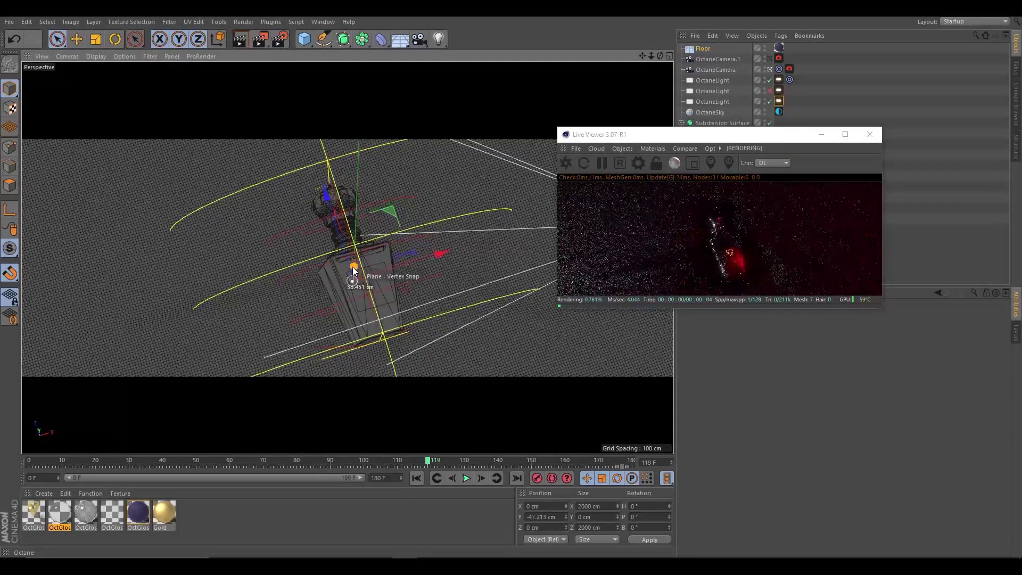
mouse_move(353, 459)
mouse_down()
mouse_move(127, 465)
mouse_move(263, 465)
mouse_up()
click(841, 101)
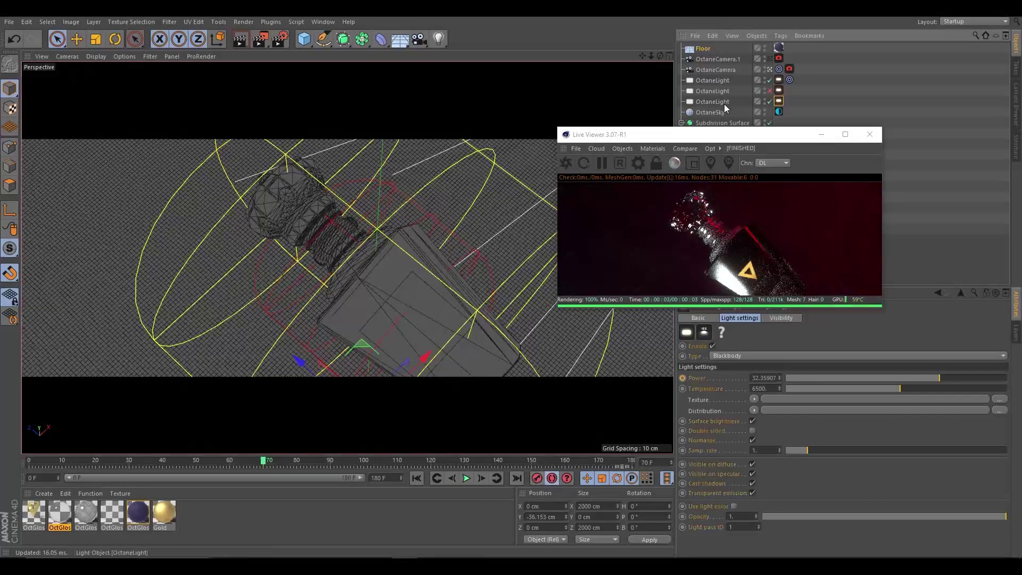
At frame 99, raise the third Octane light's power to about 50
click(724, 104)
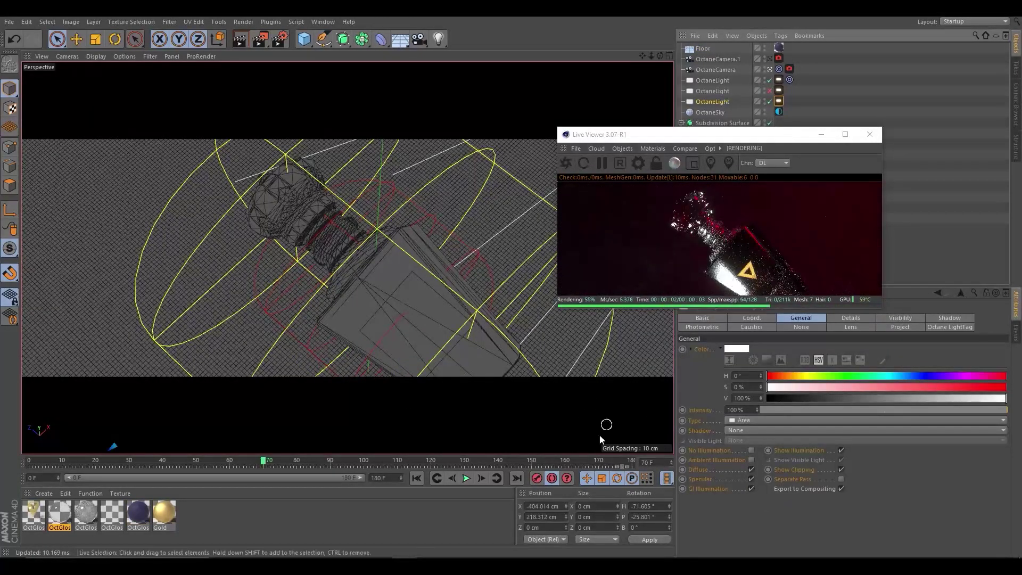
click(778, 101)
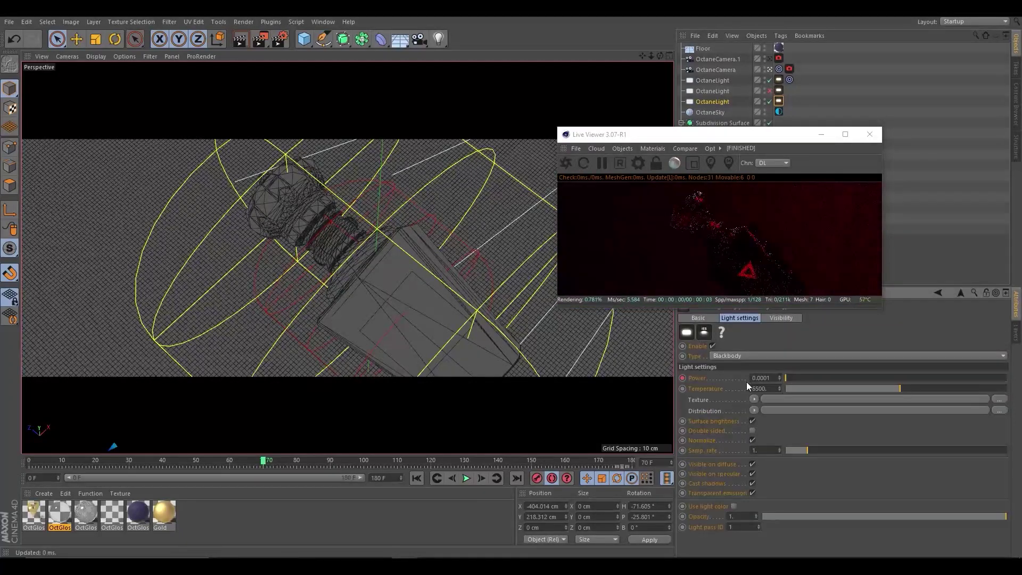
mouse_move(293, 464)
mouse_down()
mouse_move(443, 456)
mouse_move(381, 465)
mouse_up()
drag(865, 379, 943, 376)
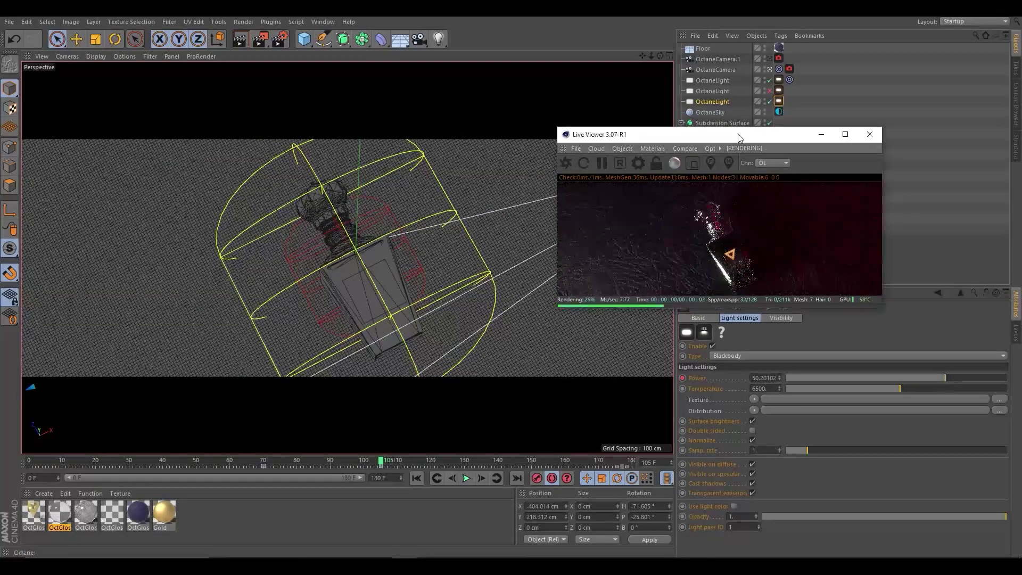
double_click(738, 133)
double_click(603, 6)
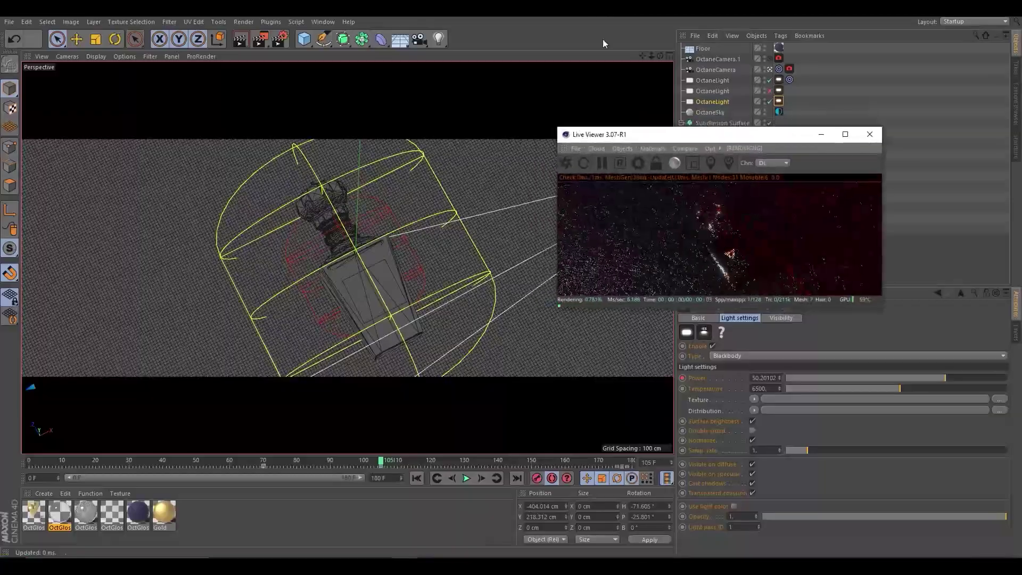
Raise the light's power to about 101 and check the render at frame 139
drag(946, 377, 959, 378)
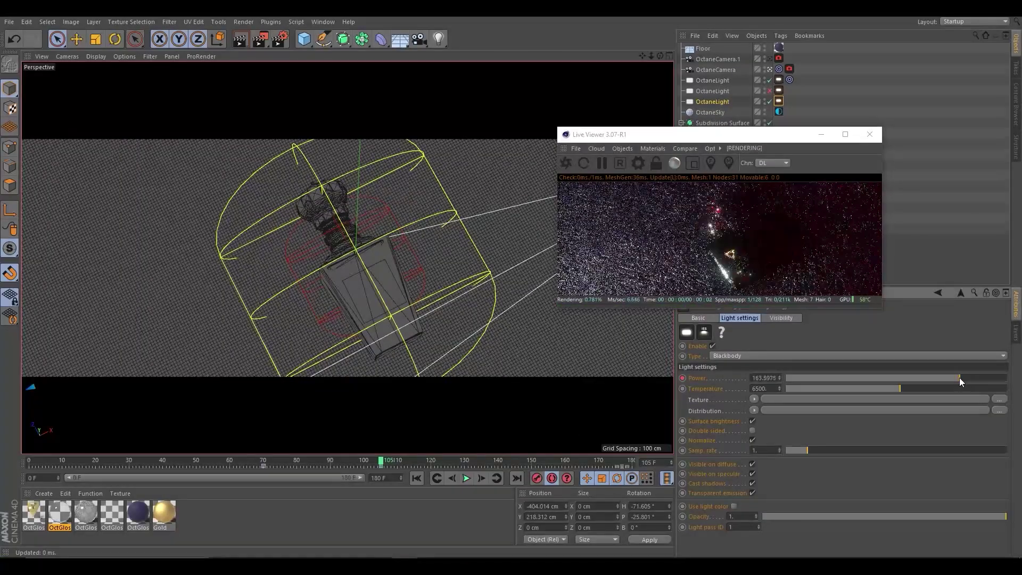
double_click(717, 137)
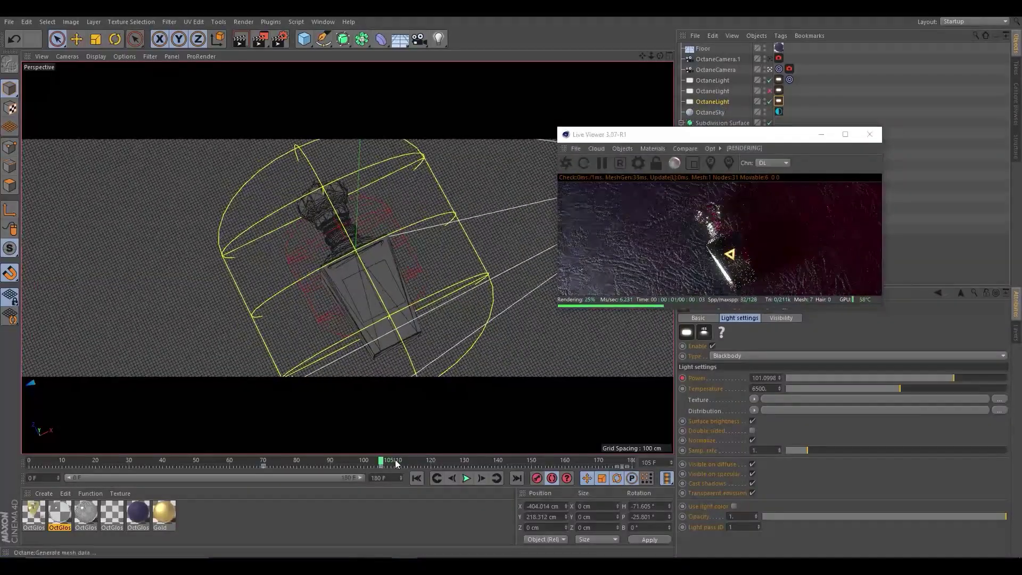
drag(421, 463, 502, 465)
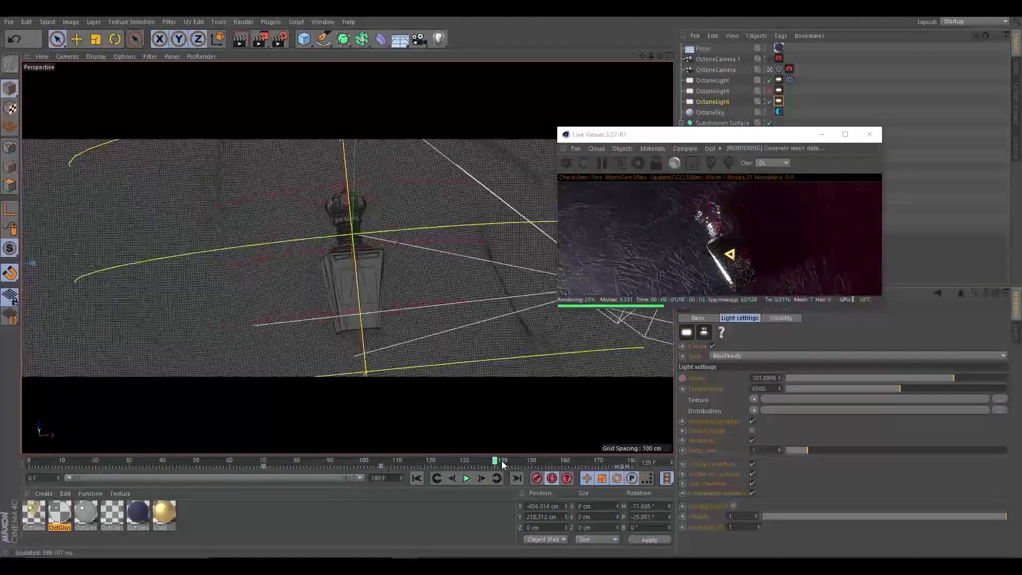
double_click(717, 136)
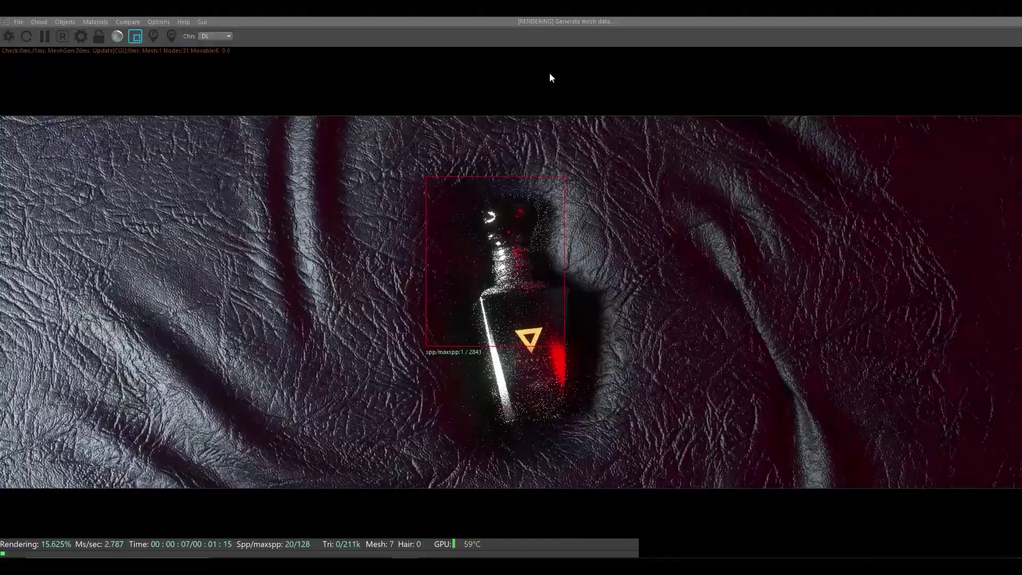
double_click(551, 15)
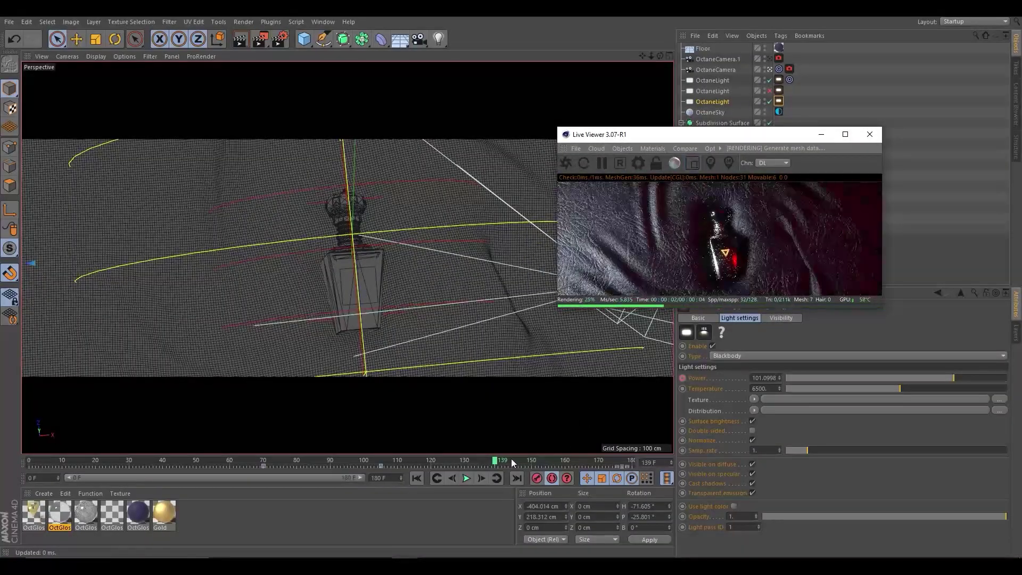
drag(511, 462, 538, 462)
double_click(738, 134)
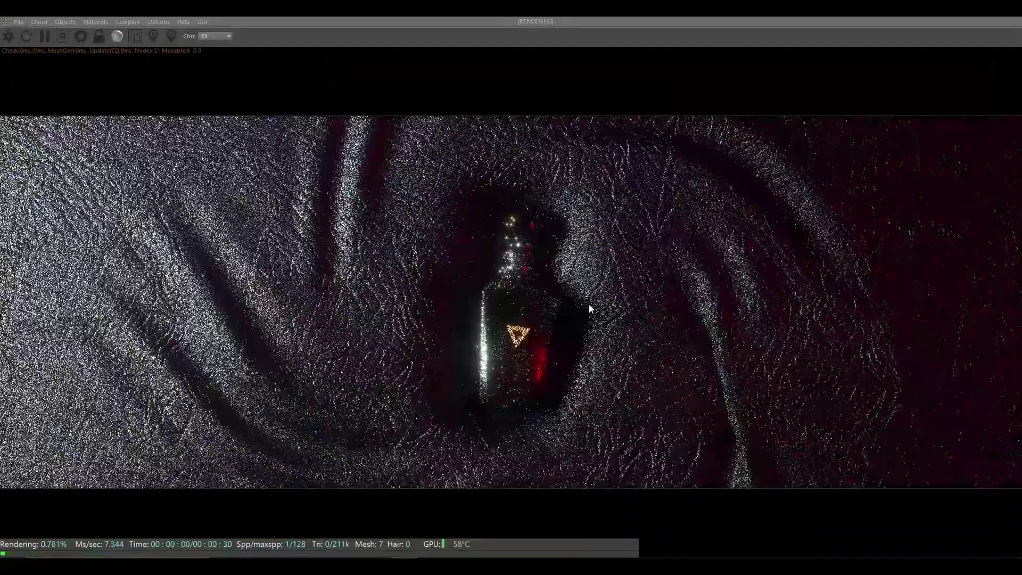
double_click(568, 20)
Enlarge the Live Viewer window, place it near the top, and return to frame 0
drag(623, 463, 254, 463)
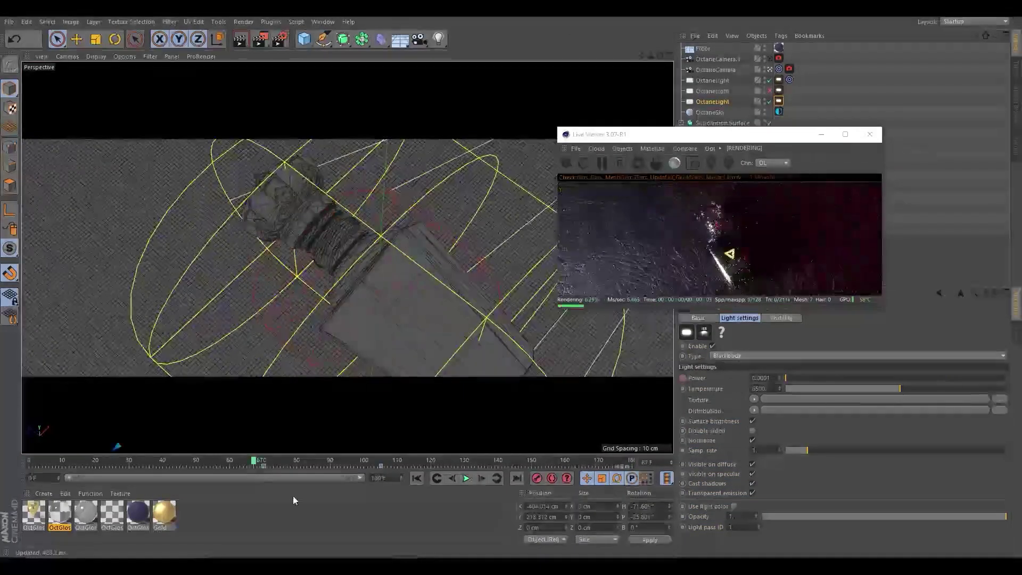
drag(561, 311, 292, 483)
drag(565, 142, 674, 49)
mouse_move(229, 469)
mouse_down()
mouse_move(56, 464)
mouse_move(117, 465)
mouse_move(19, 474)
mouse_move(178, 478)
mouse_move(292, 459)
mouse_move(484, 494)
mouse_up()
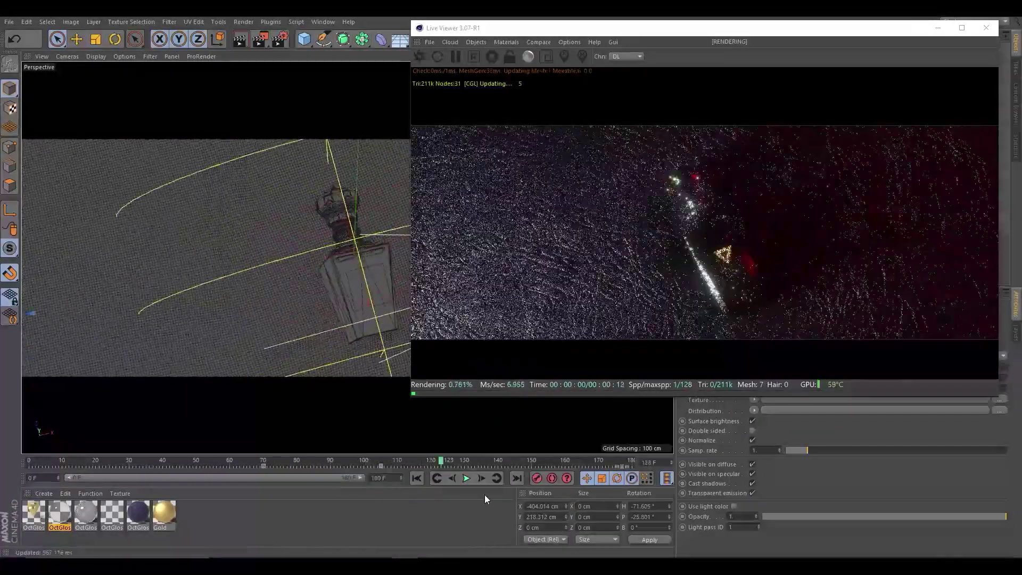
At frame 65, try a render region around the bottle, then view the camera's Thinlens settings
mouse_move(446, 463)
mouse_down()
mouse_move(245, 475)
mouse_move(311, 464)
mouse_up()
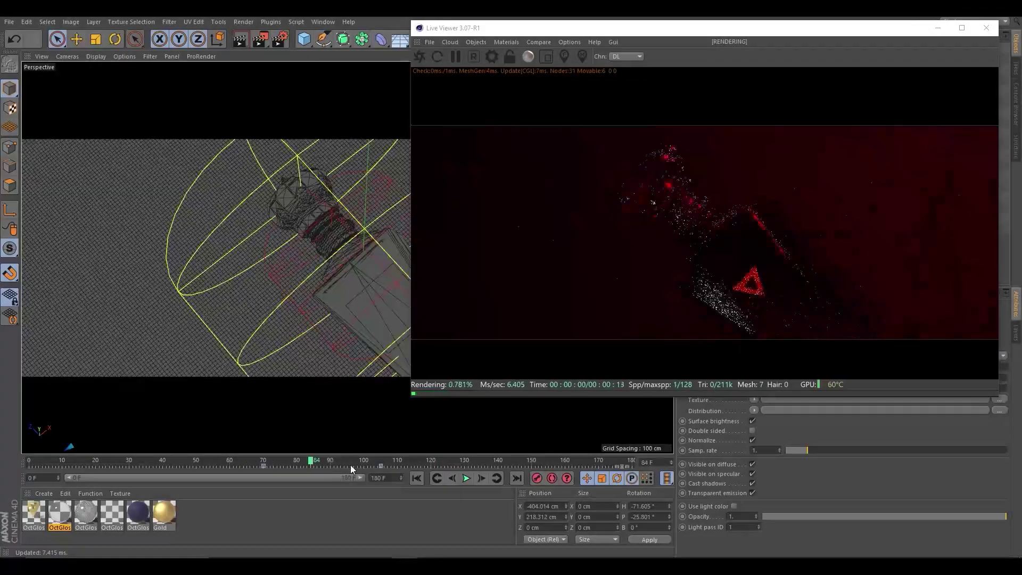
click(546, 57)
drag(703, 199, 715, 244)
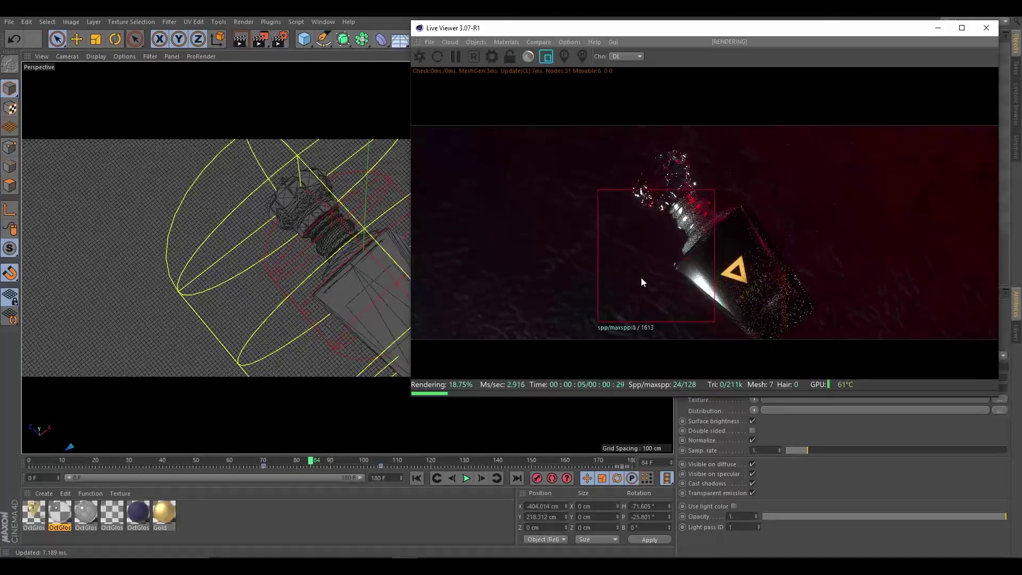
drag(612, 28, 341, 114)
click(274, 143)
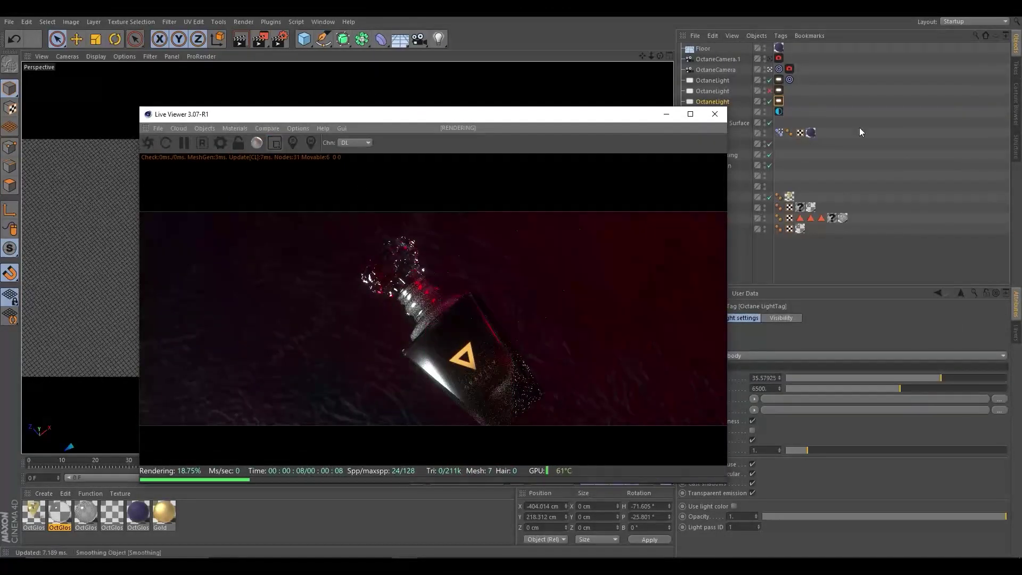
click(790, 68)
click(814, 318)
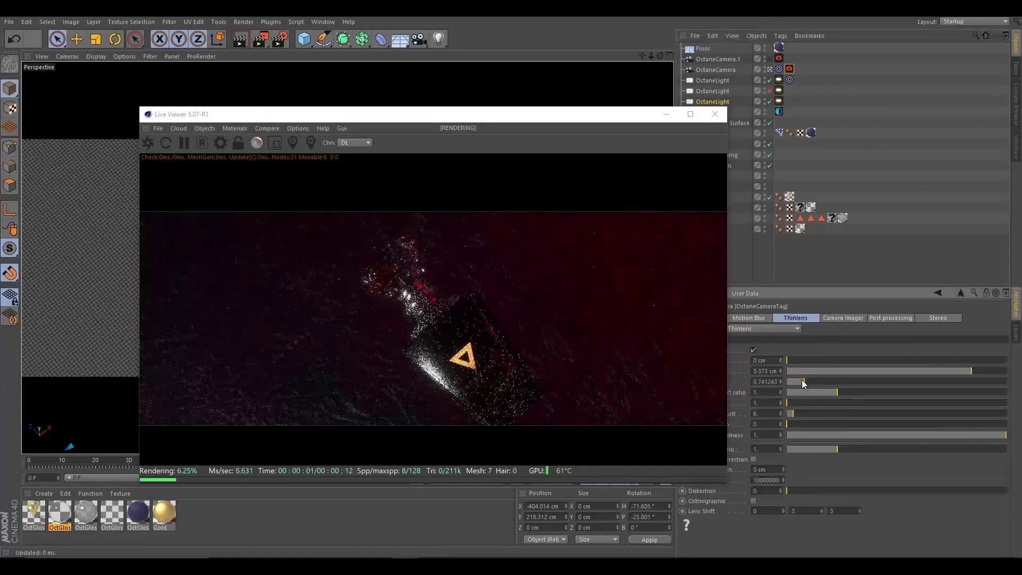
drag(630, 115, 579, 112)
With auto keyframing on, key the camera's lens Fstop at frame 70
double_click(771, 382)
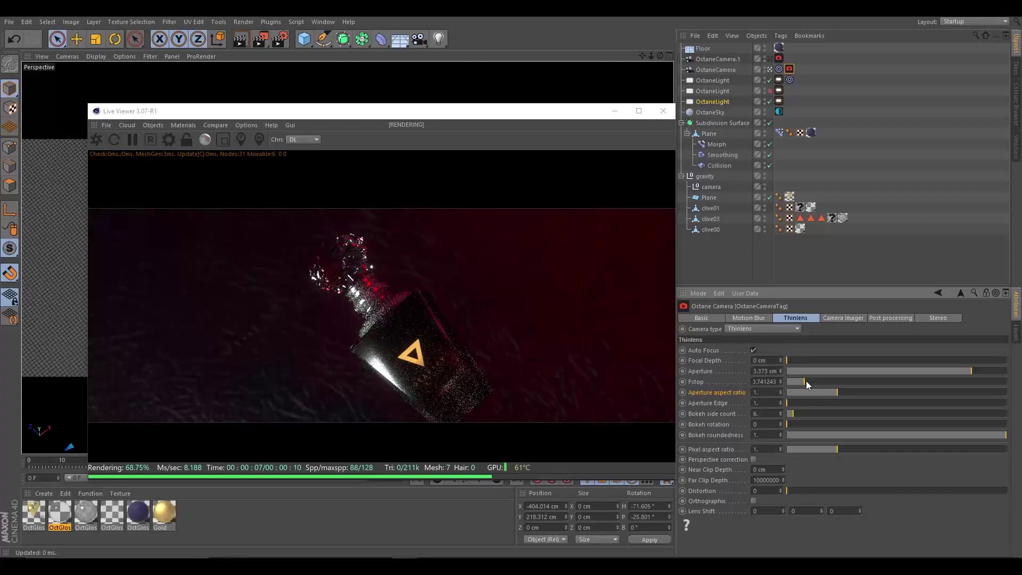
click(790, 371)
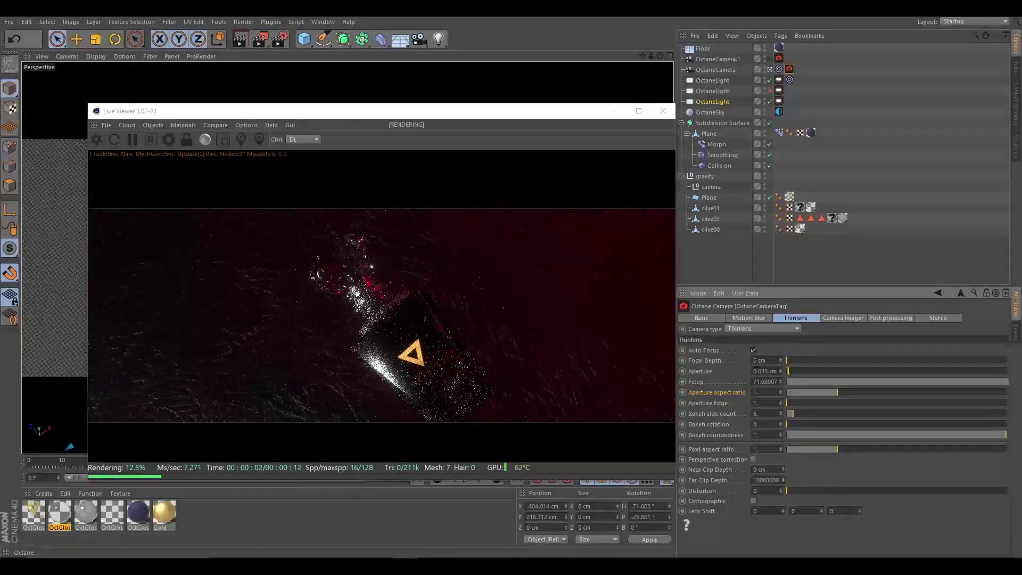
key(ctrl+z)
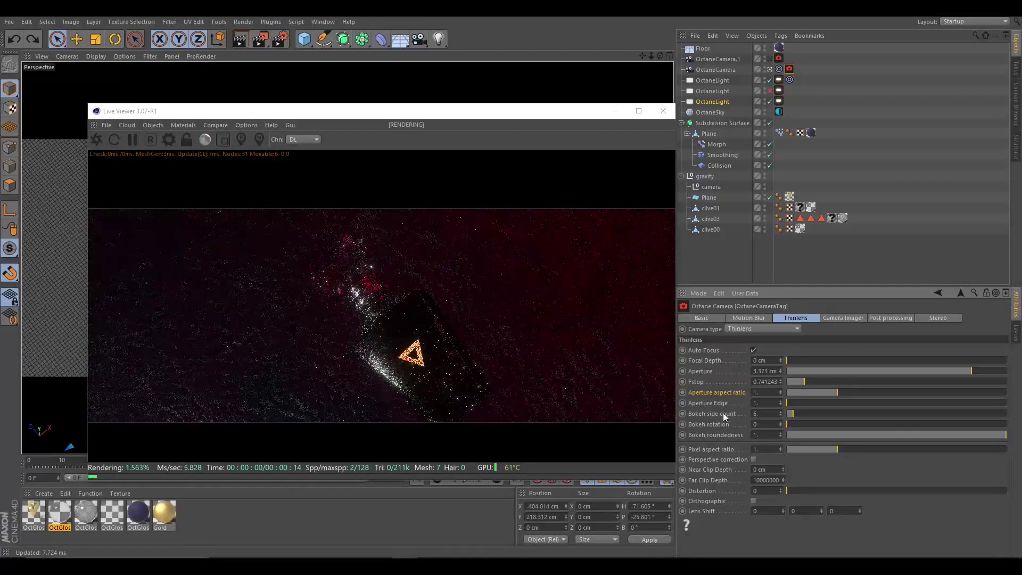
drag(504, 108, 467, 72)
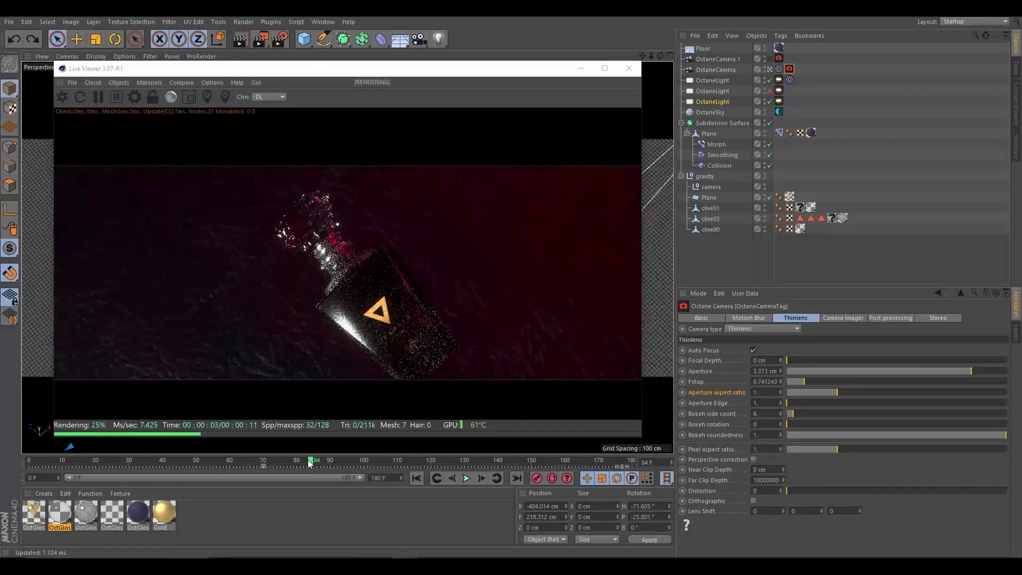
drag(312, 461, 262, 462)
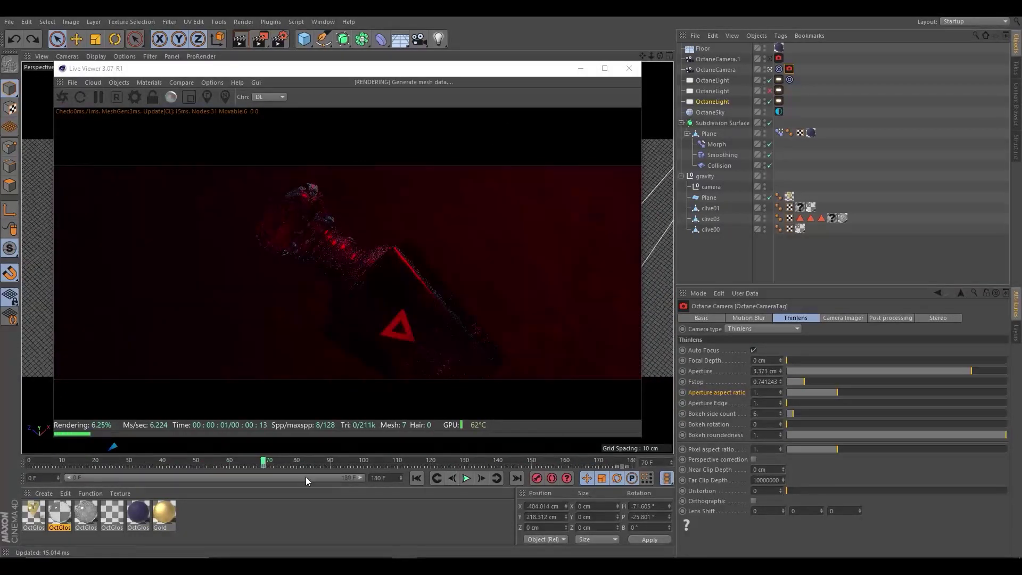
click(551, 479)
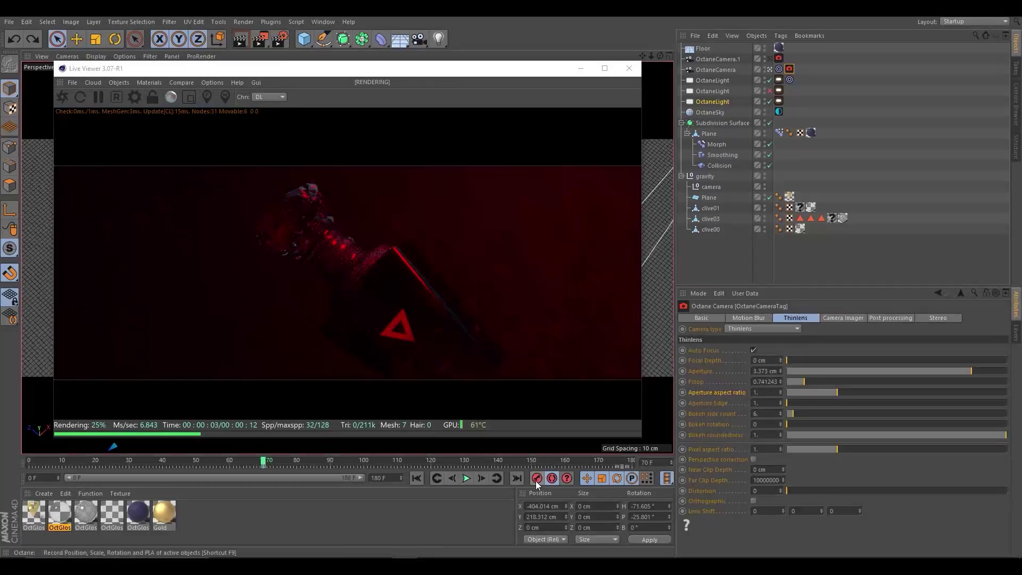
click(682, 392)
drag(267, 467, 284, 467)
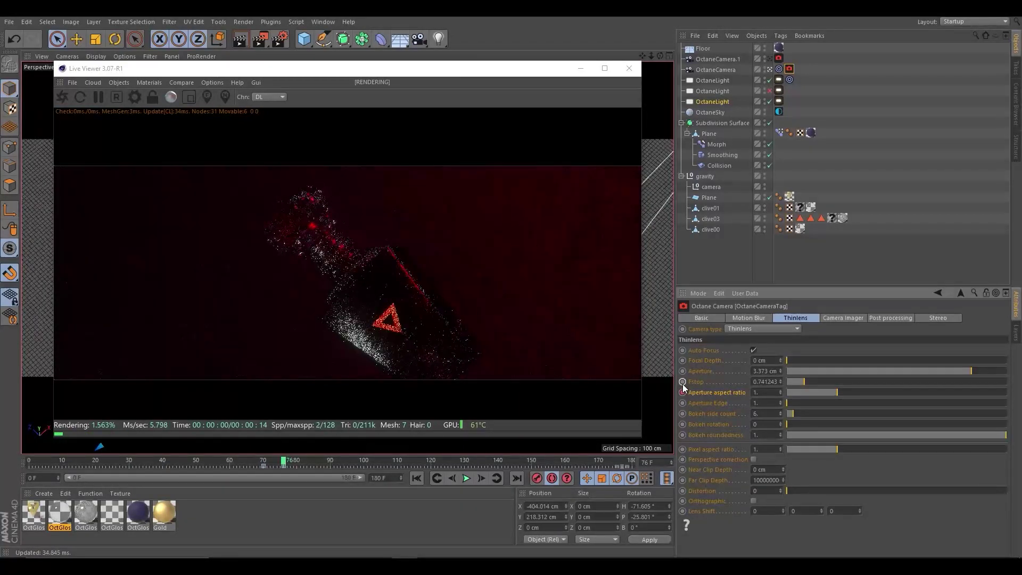
key(ctrl+f)
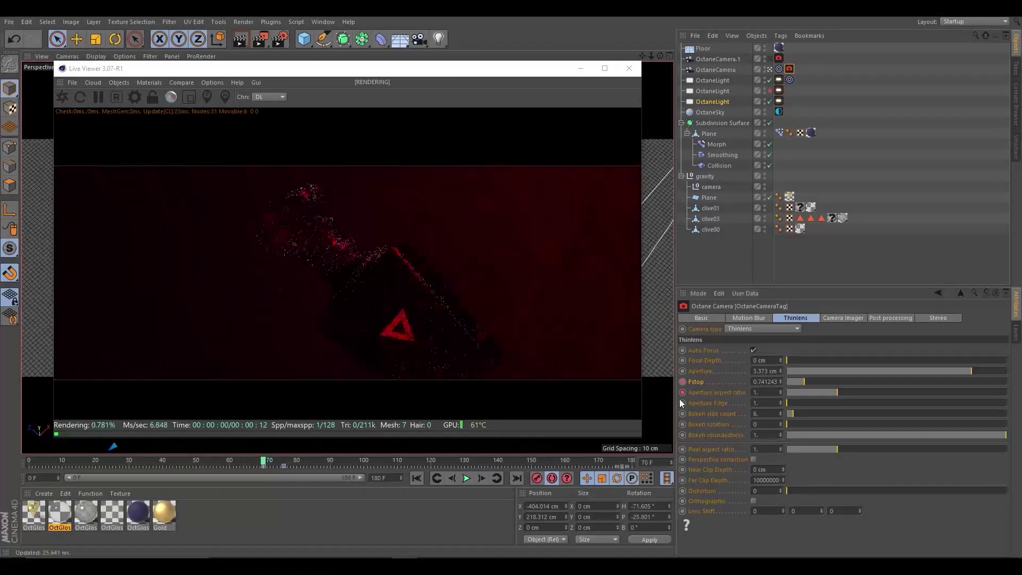
click(538, 478)
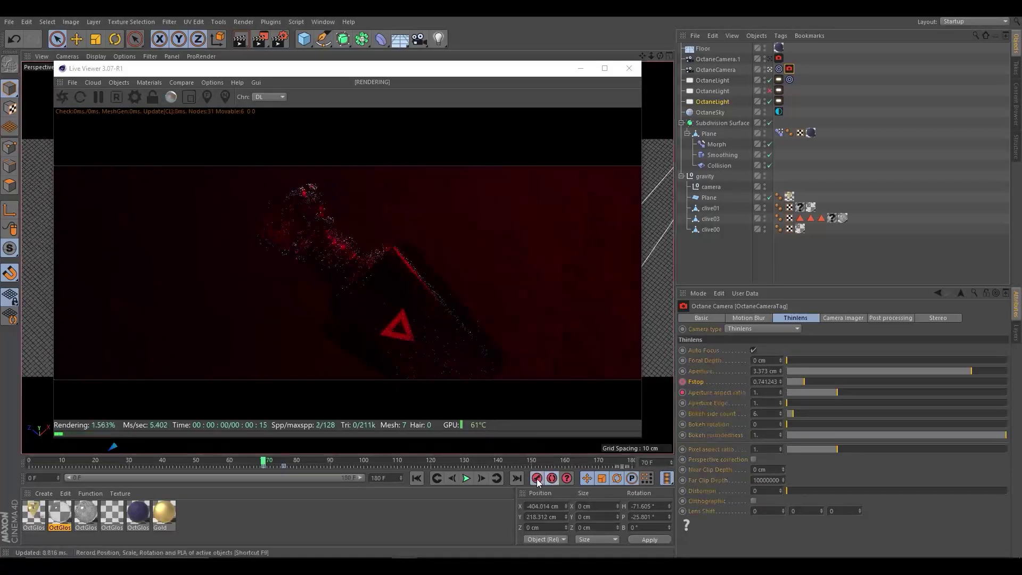
Key Fstop at about 9.25 at frame 81 and preview frames 53 to 159
drag(265, 463, 301, 462)
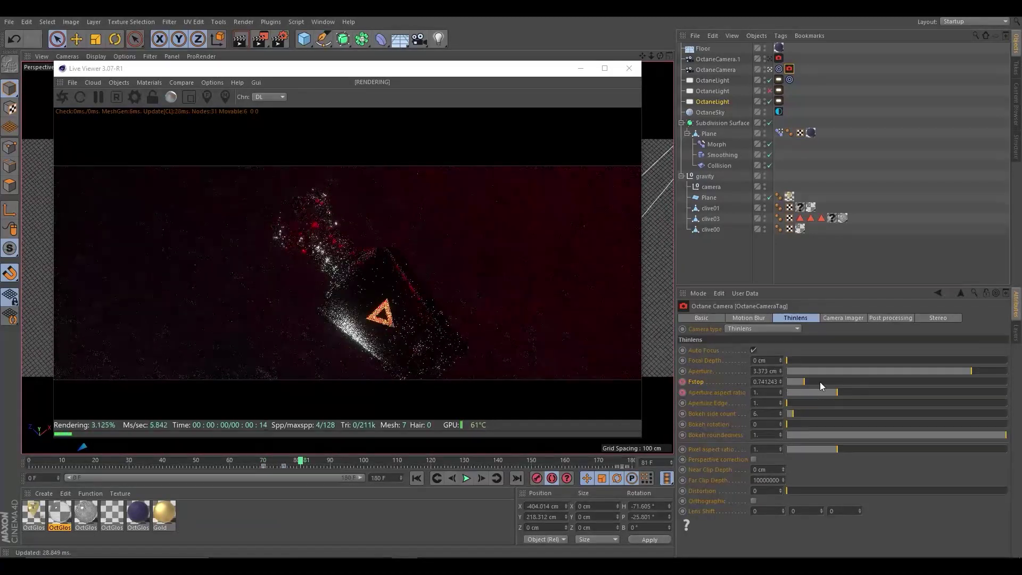
drag(820, 382, 922, 387)
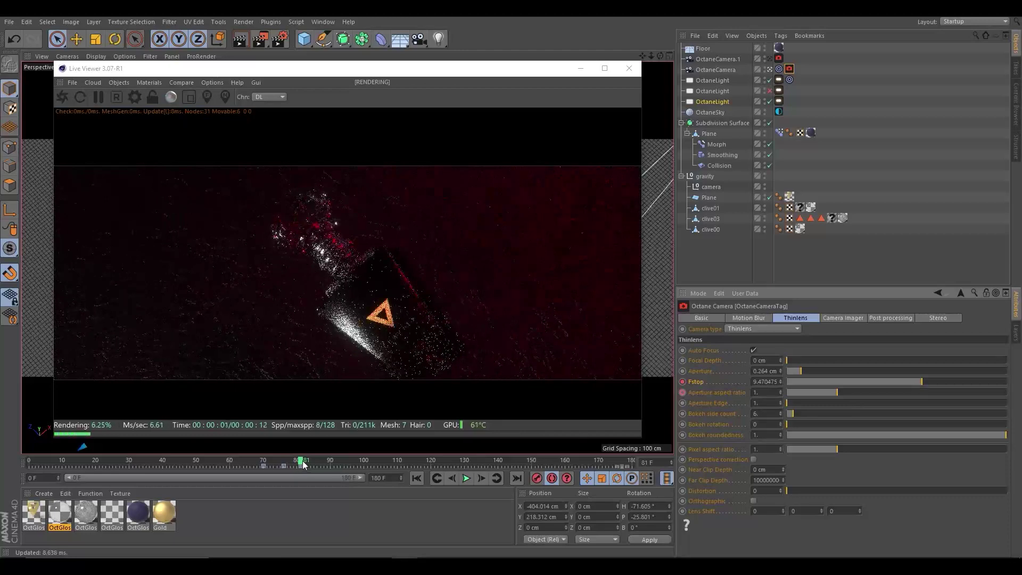
drag(303, 465, 568, 472)
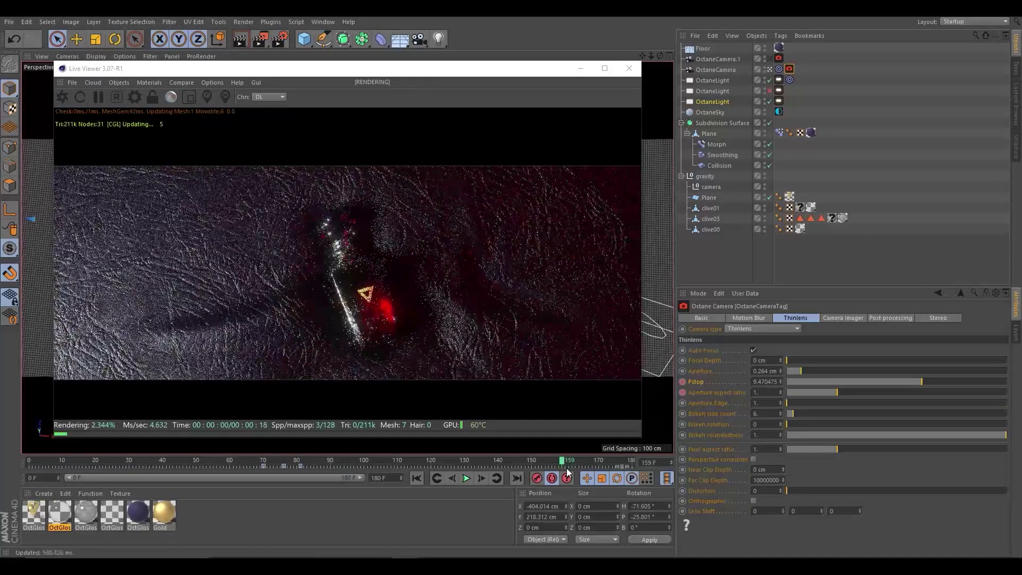
drag(464, 464, 392, 463)
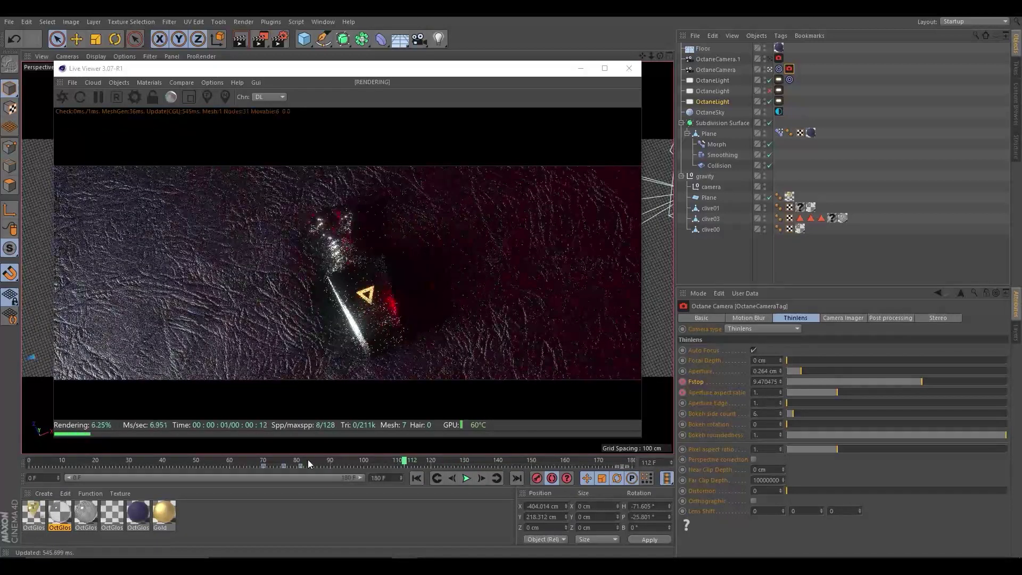
click(265, 462)
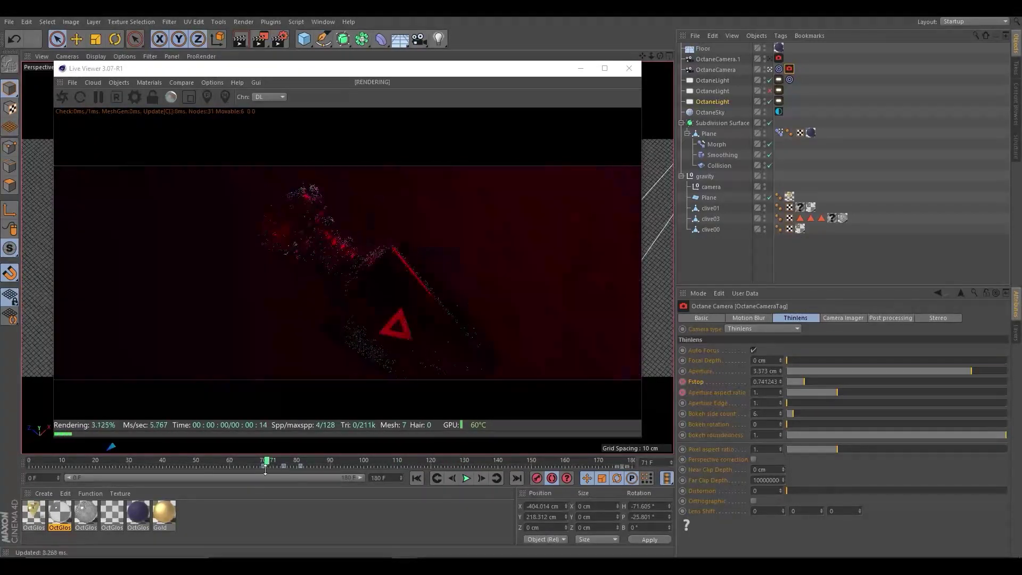
click(207, 462)
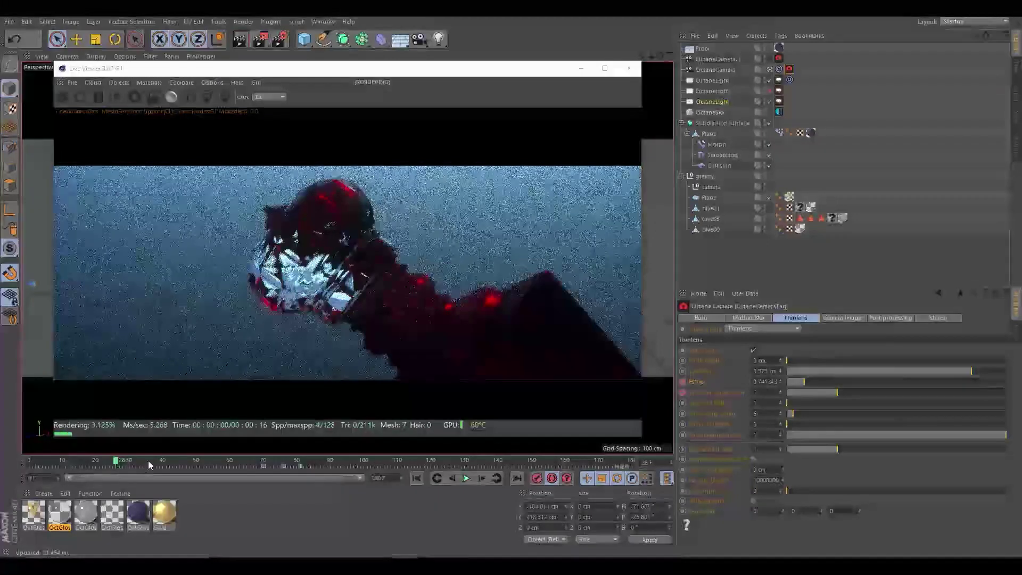
click(271, 462)
mouse_move(281, 462)
mouse_down()
mouse_move(315, 462)
mouse_move(283, 462)
mouse_up()
Step through frames to check the aperture animation, reading 3.373 cm at frame 58
click(277, 466)
click(724, 68)
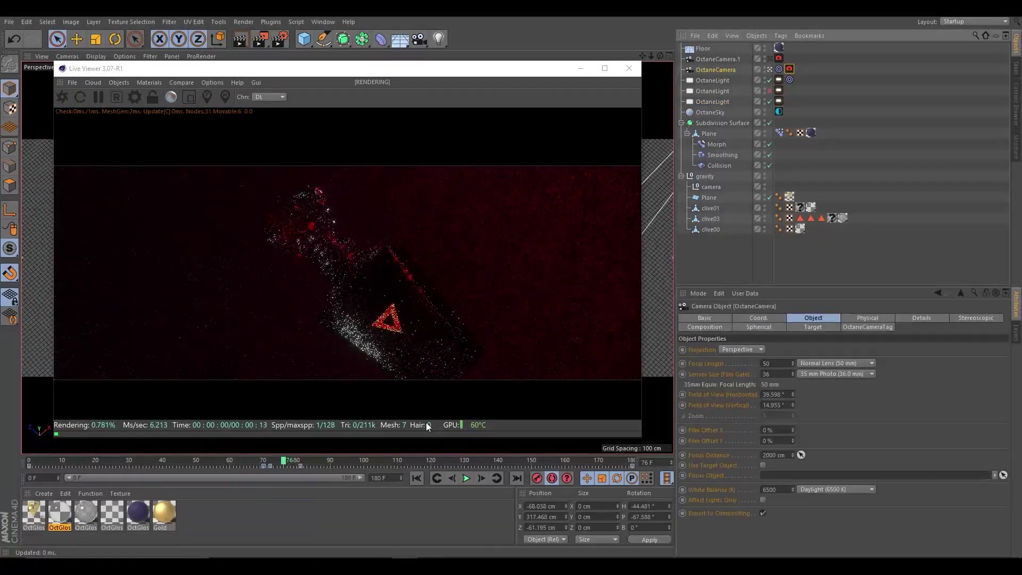
click(789, 68)
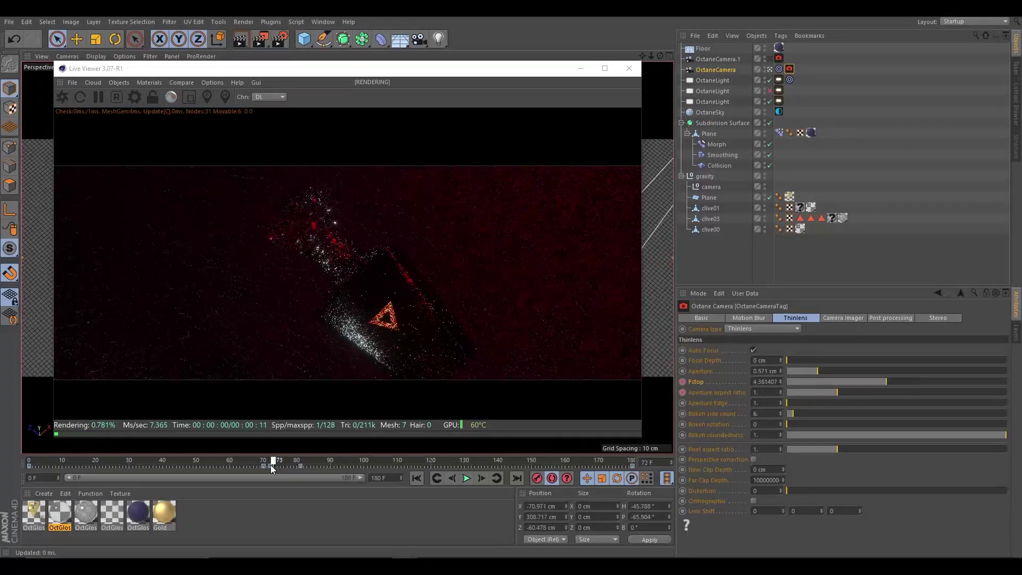
mouse_move(284, 461)
mouse_down()
mouse_move(447, 464)
mouse_move(224, 461)
mouse_up()
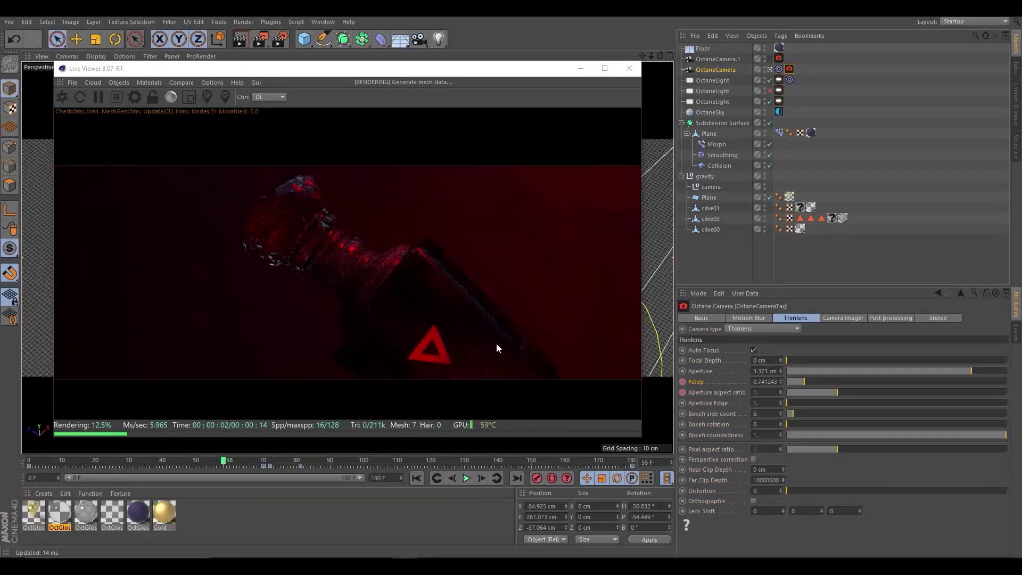
Add an Octane light whose Target tag aims it at the camera null
click(121, 83)
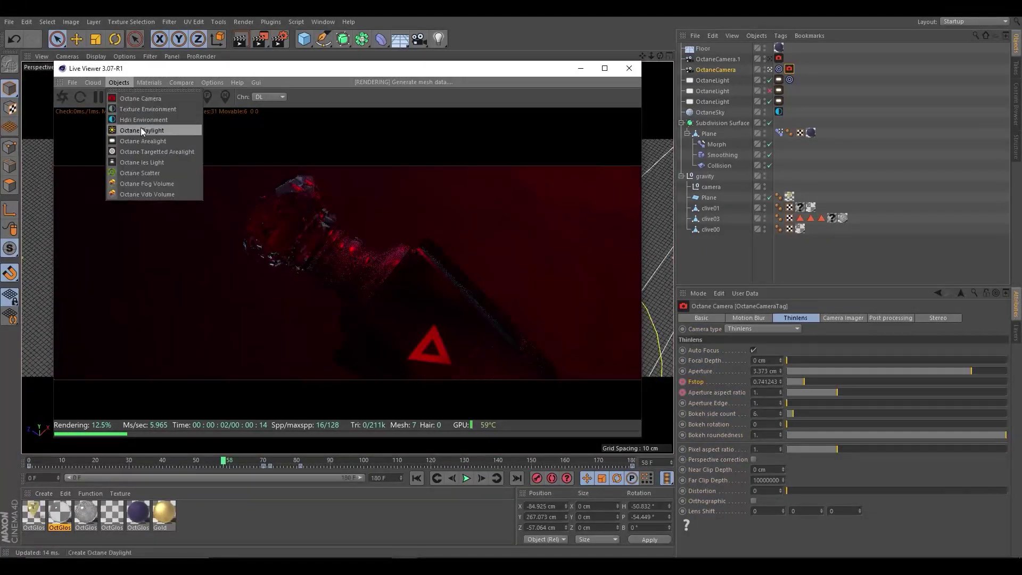
click(151, 149)
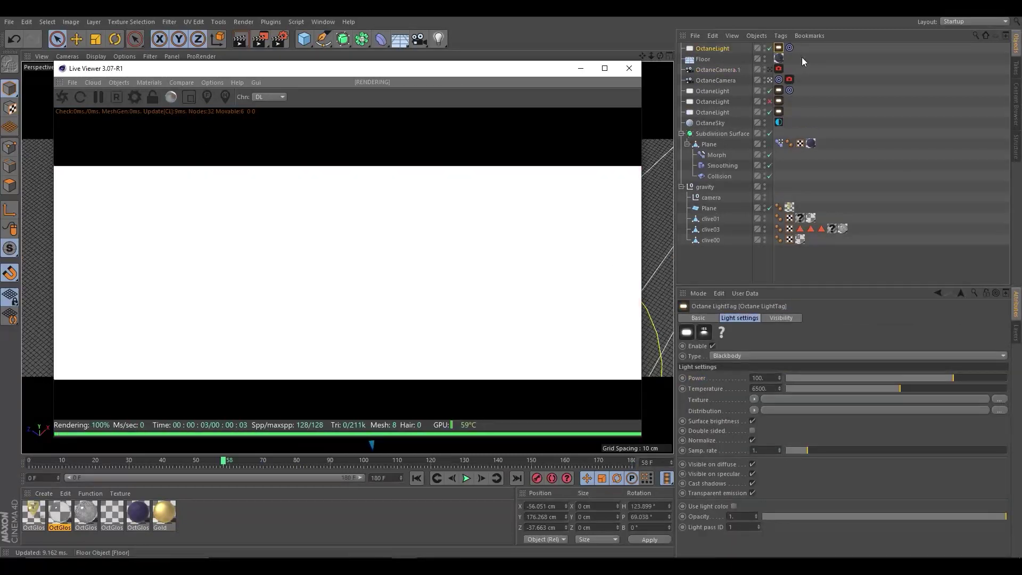
click(790, 48)
drag(710, 198, 754, 343)
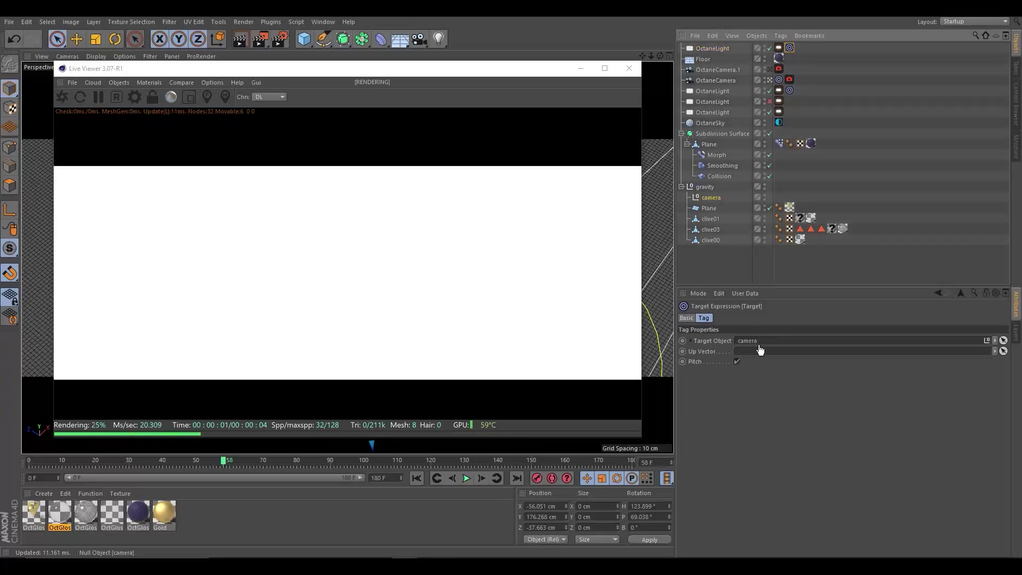
drag(347, 69, 689, 104)
In the four-view layout, move the new light up and left of the bottle
middle_click(294, 320)
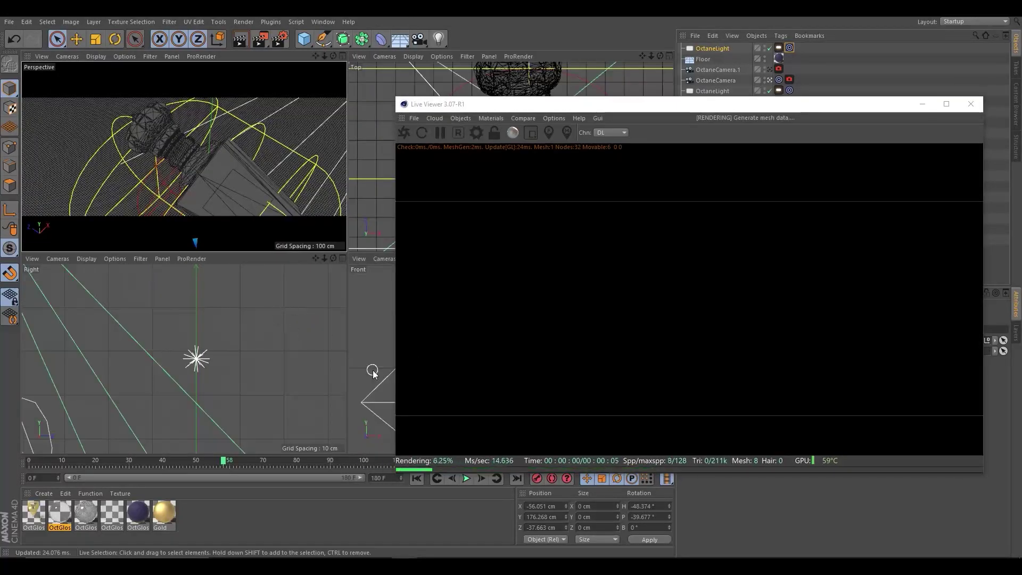
mouse_move(214, 315)
mouse_down()
mouse_move(102, 276)
mouse_move(337, 324)
mouse_move(239, 374)
mouse_up()
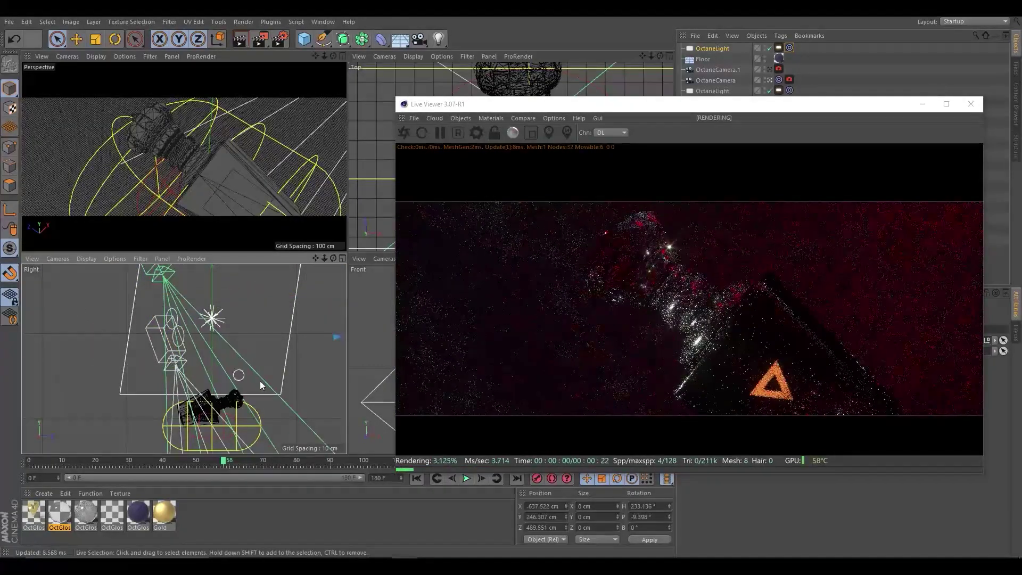
drag(674, 106, 583, 355)
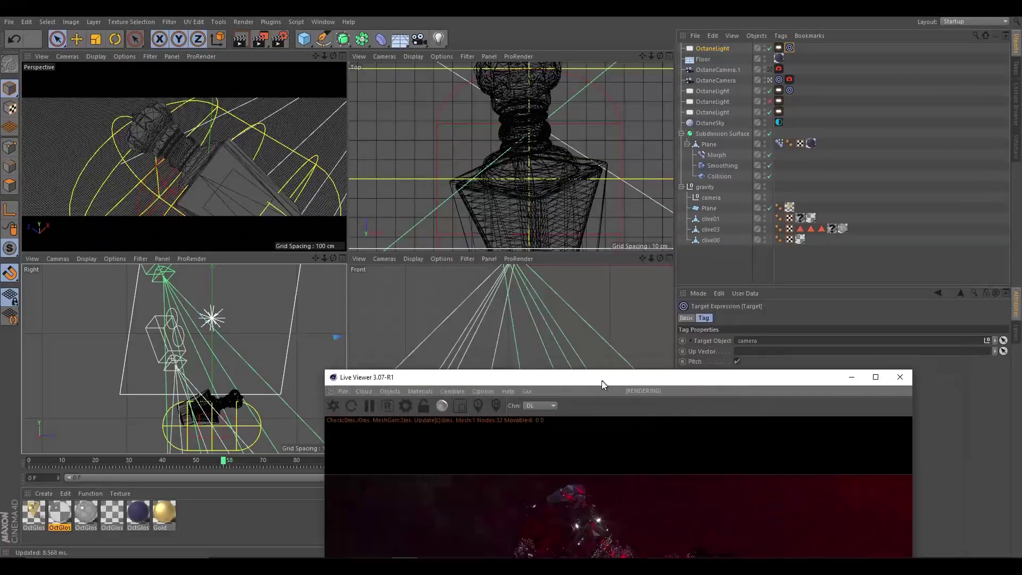
scroll(503, 178, down, 5)
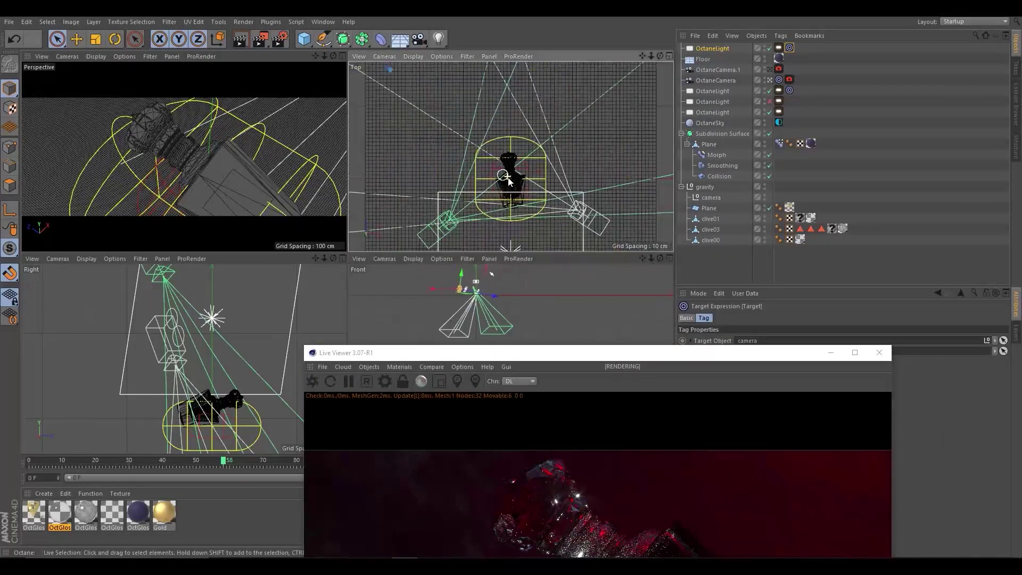
scroll(495, 177, down, 2)
mouse_move(544, 354)
mouse_down()
mouse_move(693, 119)
mouse_move(411, 228)
mouse_move(535, 164)
mouse_up()
In the Right view, reposition the light beside the bottle to highlight the cap and neck
scroll(202, 410, up, 5)
scroll(179, 344, down, 3)
scroll(170, 343, down, 2)
scroll(137, 354, down, 2)
scroll(134, 358, down, 2)
scroll(134, 358, down, 3)
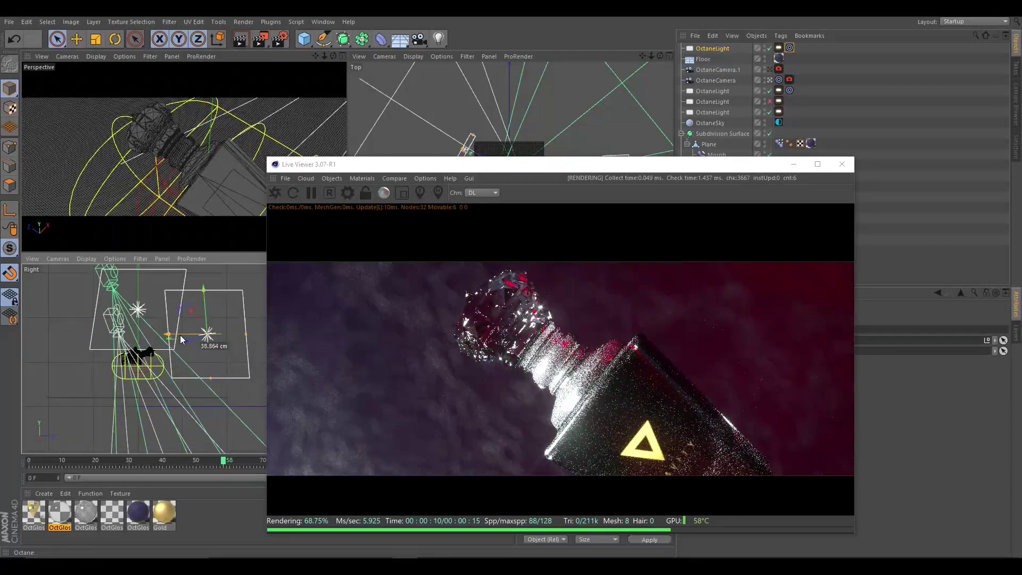
drag(181, 334, 195, 402)
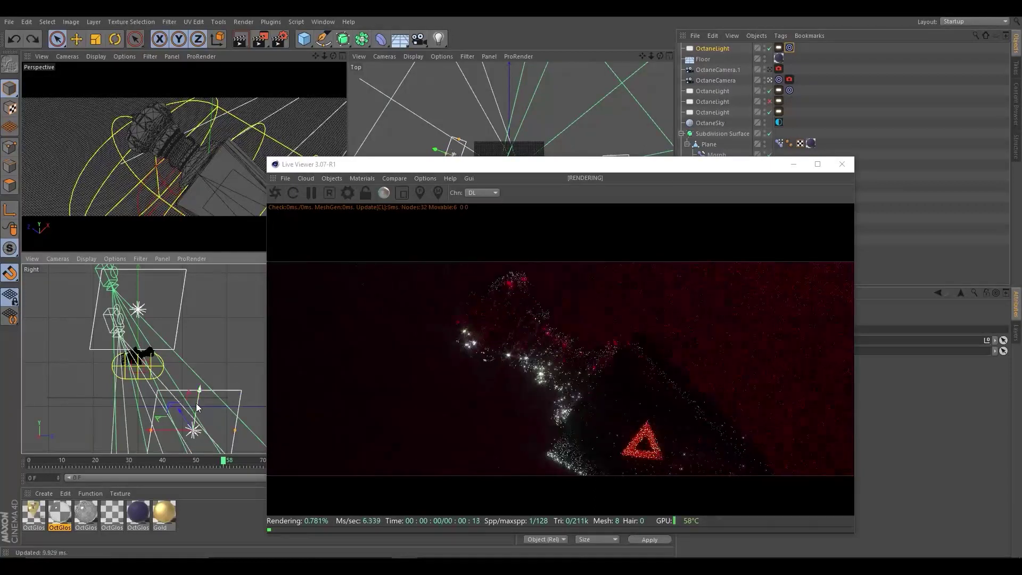
mouse_move(197, 412)
mouse_down()
mouse_move(196, 317)
mouse_move(128, 379)
mouse_move(296, 369)
mouse_up()
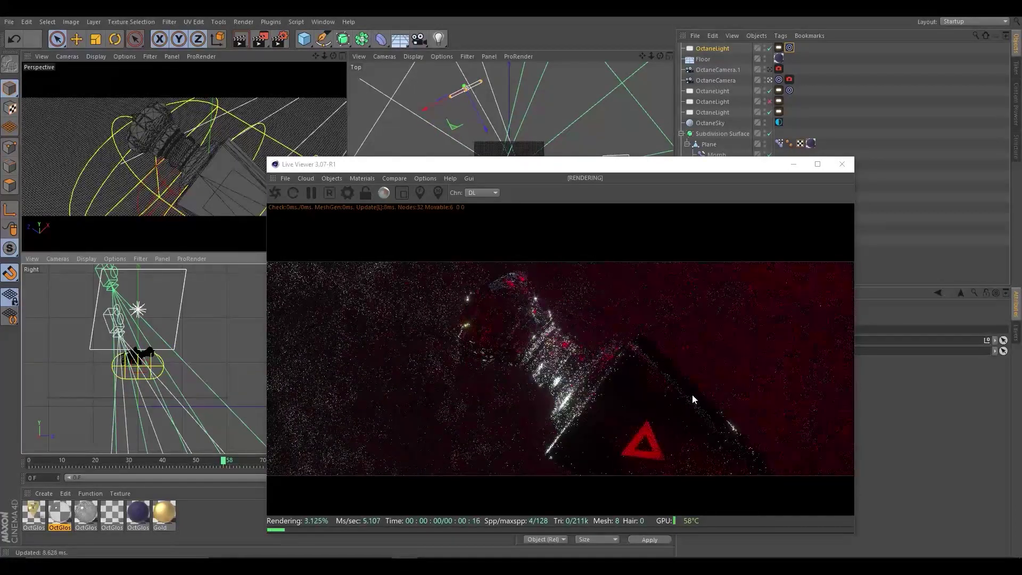
Raise the light's colour temperature to 12000 and preview the bottle cap in a render region
drag(696, 170, 570, 151)
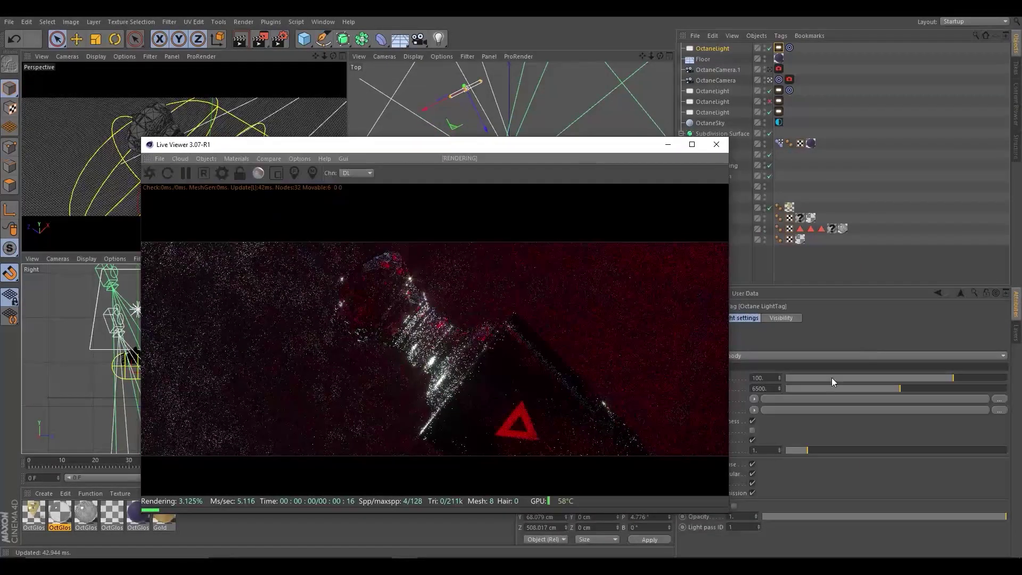
click(892, 388)
drag(825, 391, 1005, 388)
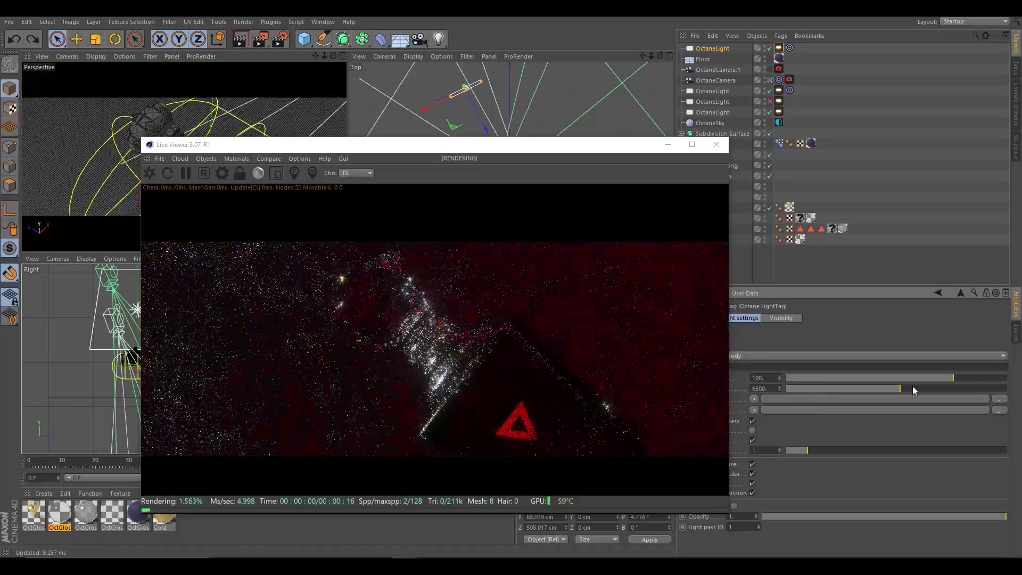
click(276, 174)
drag(403, 286, 341, 340)
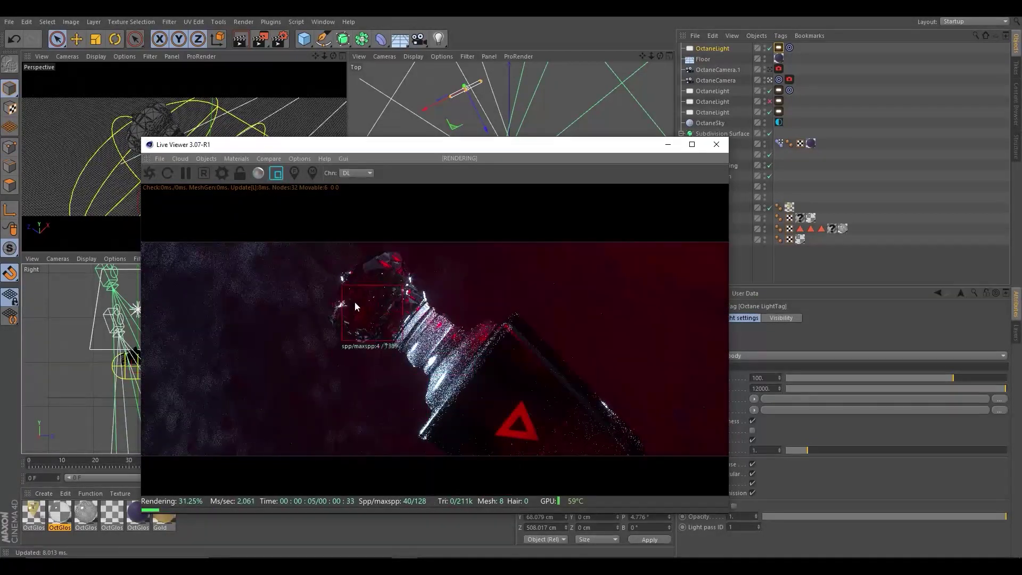
click(276, 174)
Check the lighting at frames 136, 0 and 49 with a render region on the bottle
drag(373, 145, 374, 46)
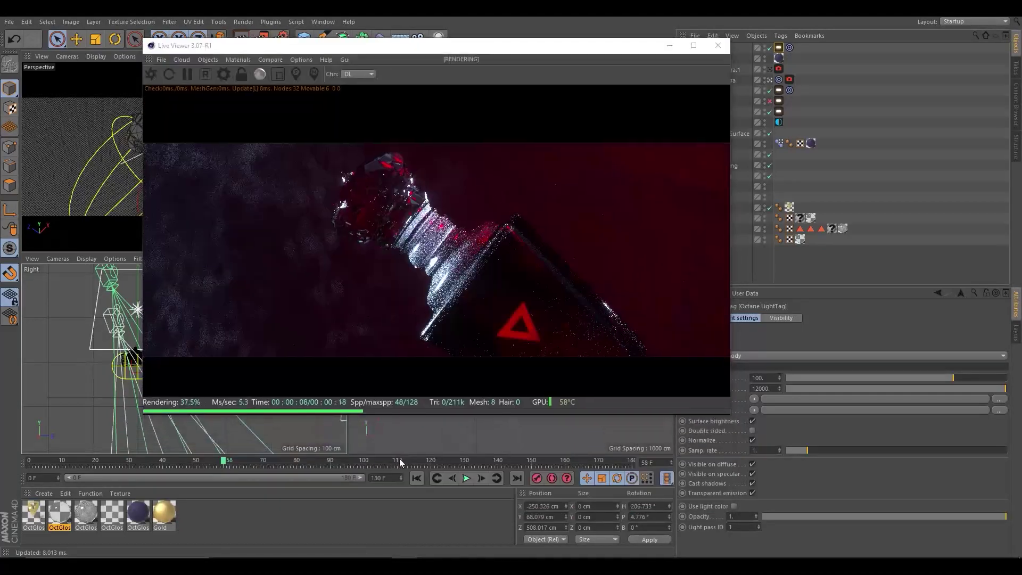
drag(401, 462, 487, 463)
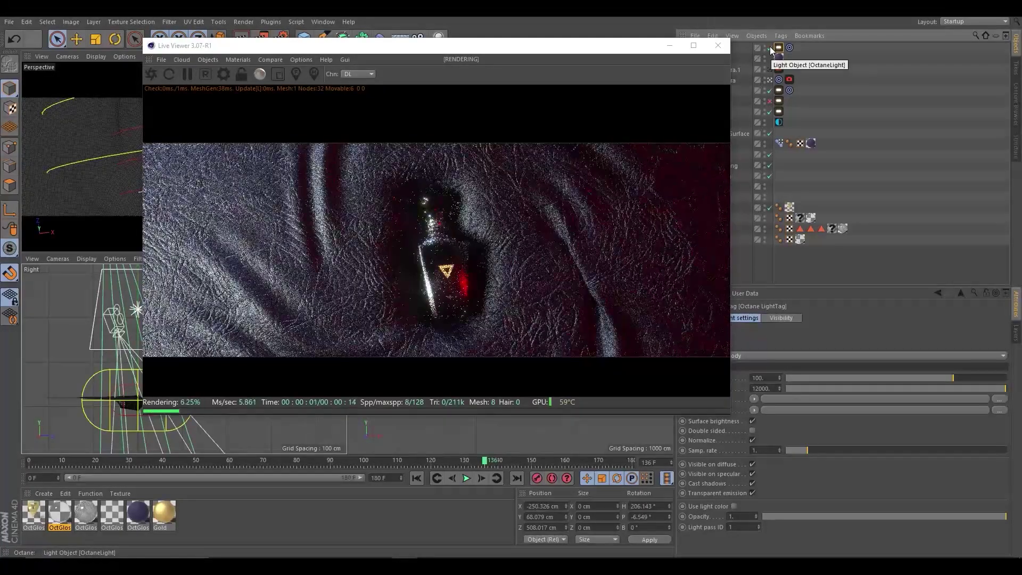
click(32, 461)
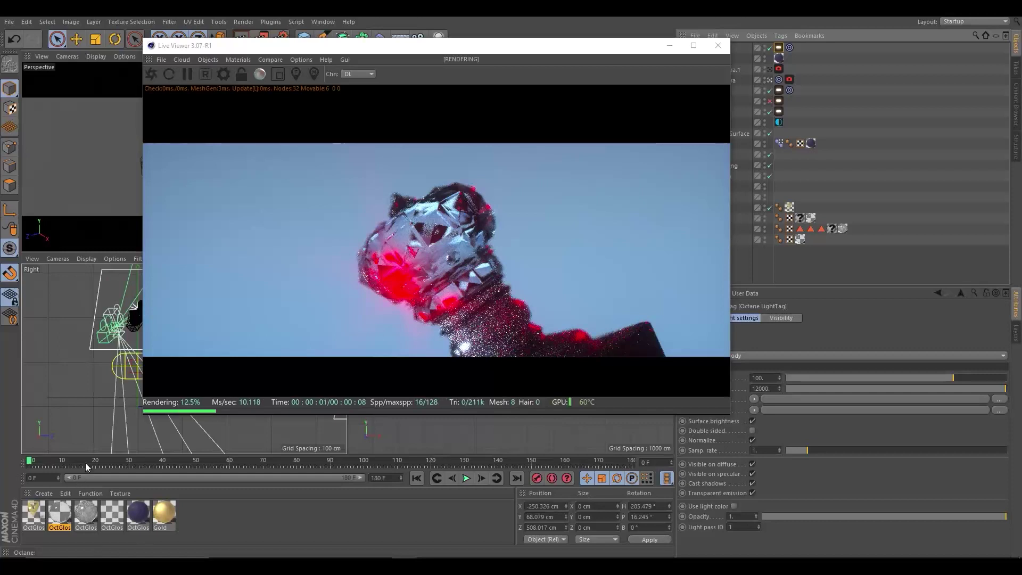
drag(85, 462, 192, 461)
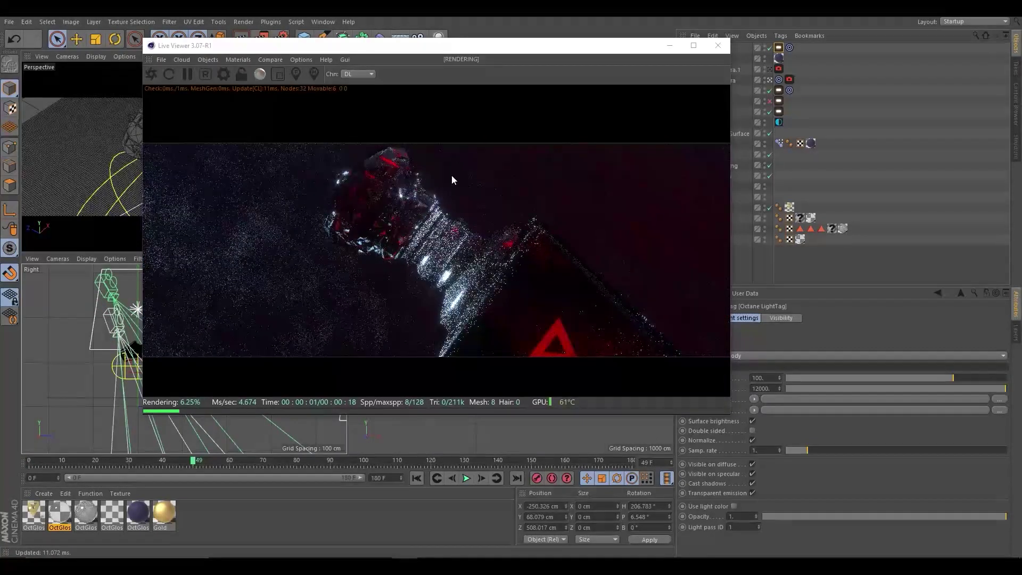
click(278, 74)
drag(424, 190, 541, 318)
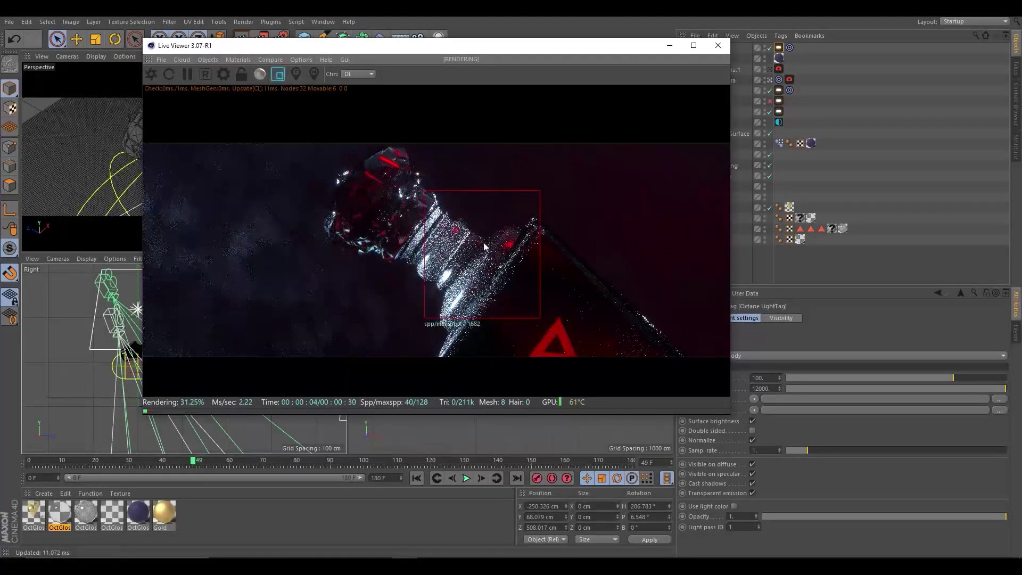
drag(580, 233, 489, 342)
drag(555, 306, 632, 383)
Check frames 82 and 41 in a render region, then return to full-frame rendering of early frames
drag(193, 461, 303, 461)
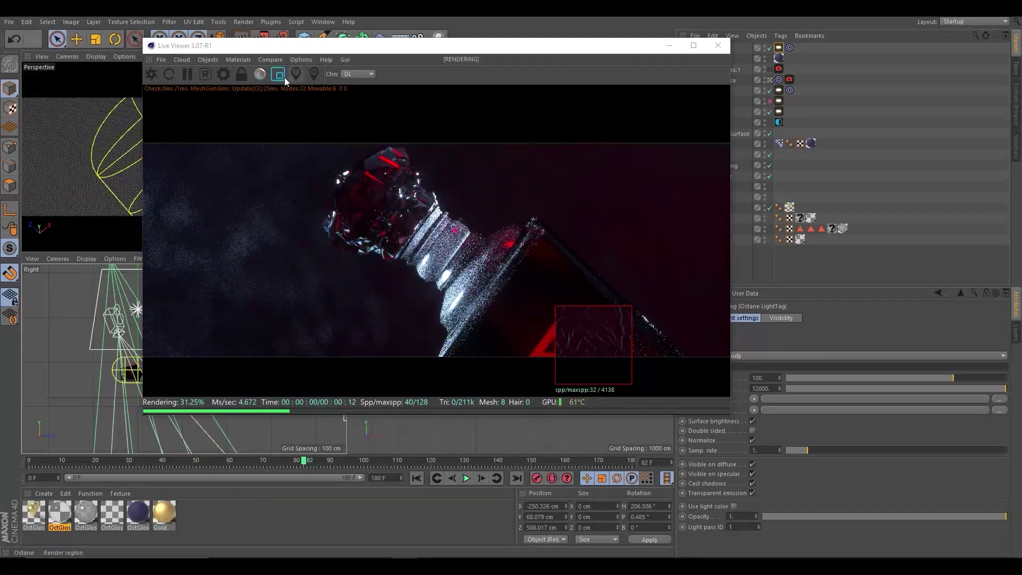
drag(546, 191, 391, 366)
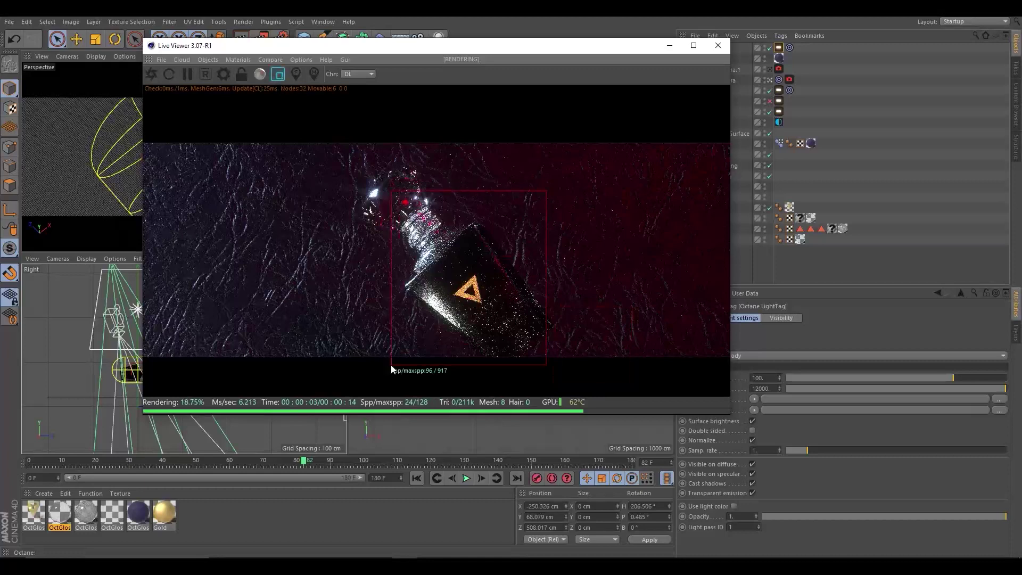
drag(469, 158, 348, 290)
mouse_move(242, 462)
mouse_down()
mouse_move(142, 475)
mouse_move(29, 461)
mouse_up()
click(278, 74)
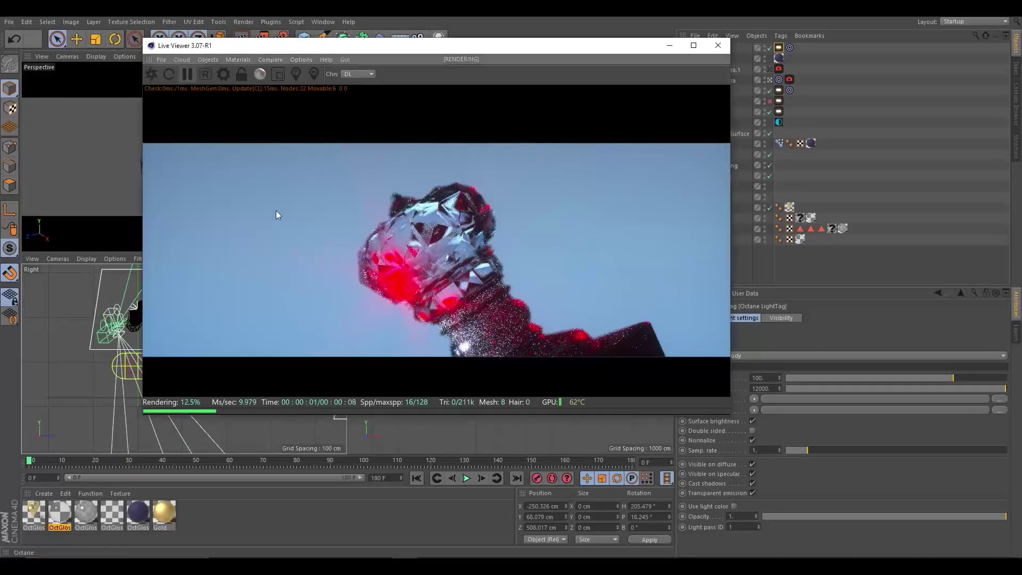
drag(48, 463, 156, 462)
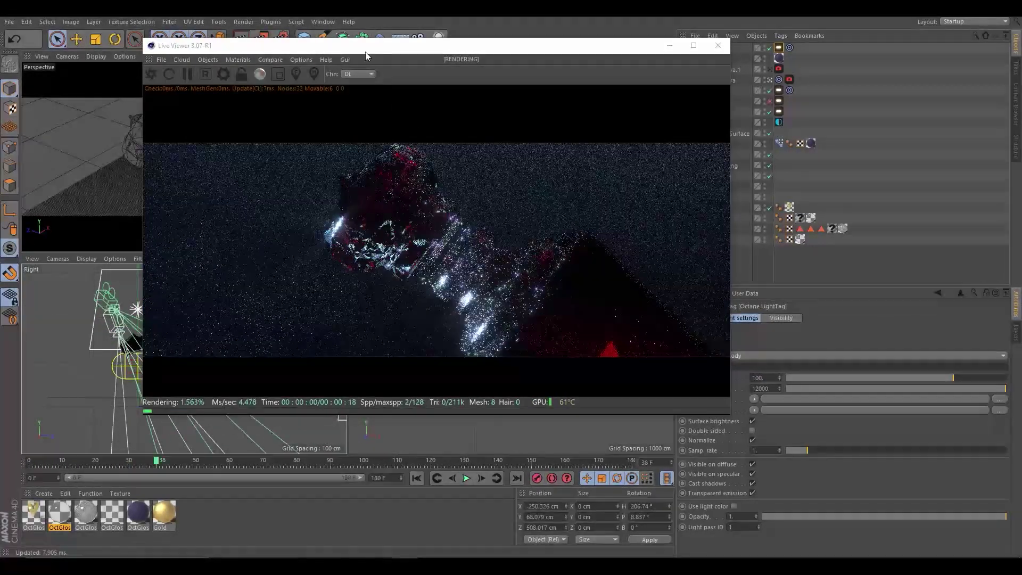
double_click(366, 55)
click(135, 36)
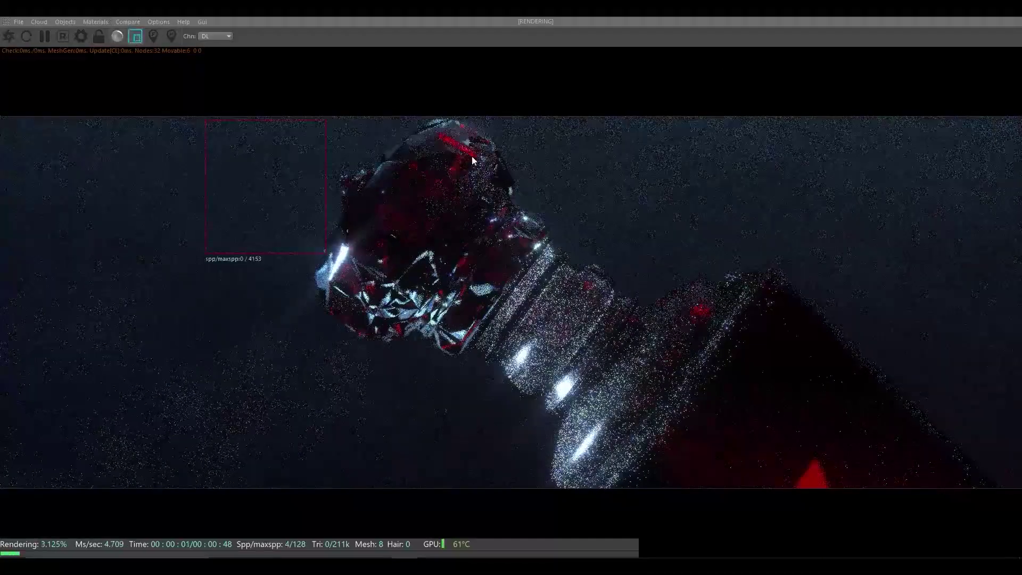
drag(496, 118, 326, 266)
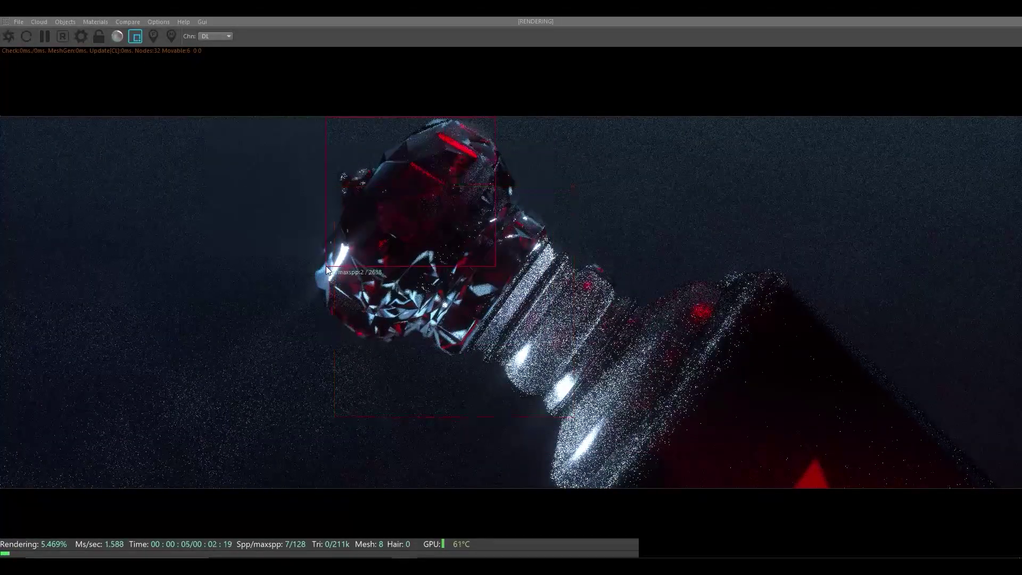
click(135, 36)
drag(710, 264, 568, 396)
drag(776, 137, 616, 336)
drag(656, 232, 529, 380)
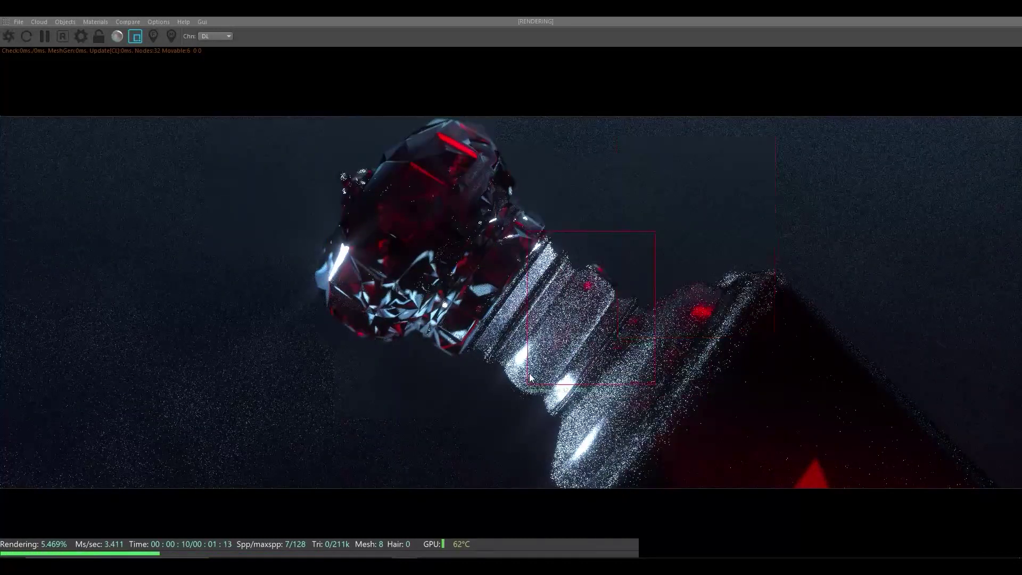
click(135, 36)
double_click(191, 11)
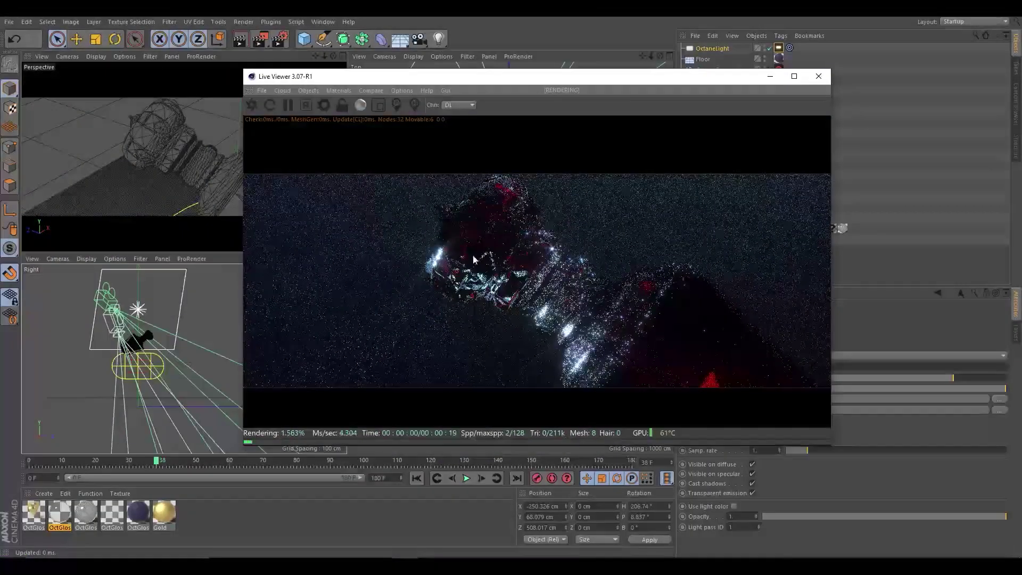